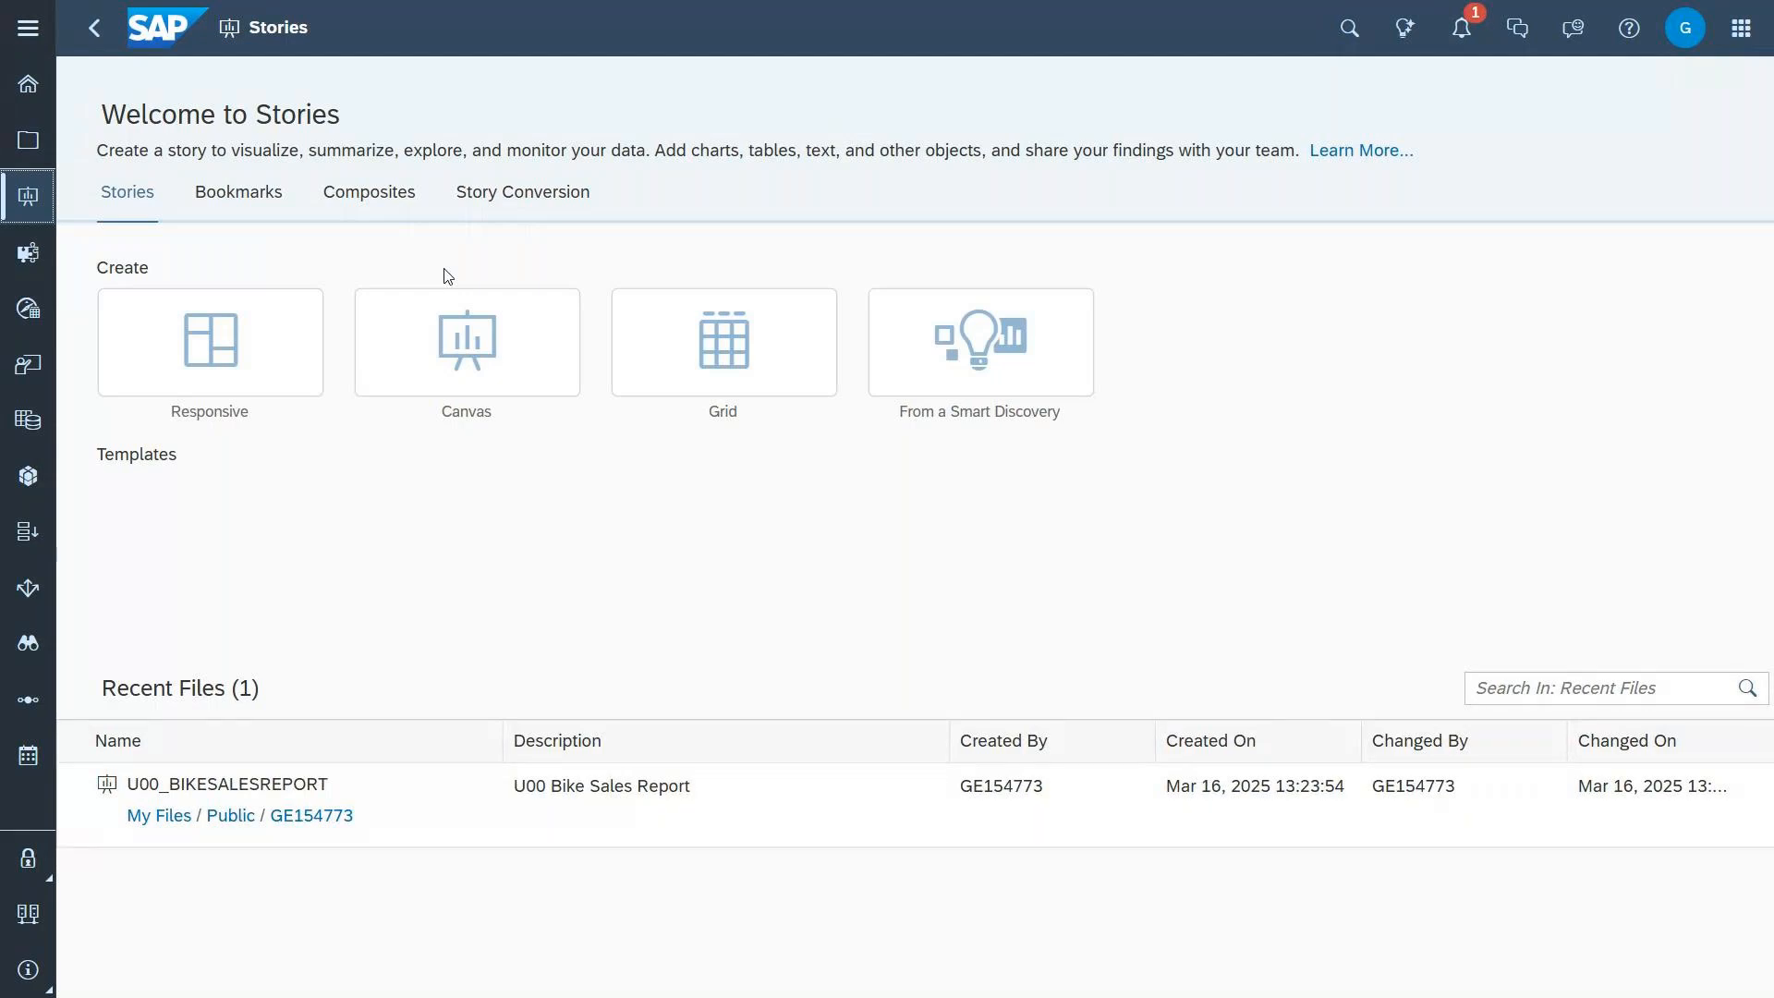
Step: Create a Canvas story using the Optimized Design Experience
click(465, 342)
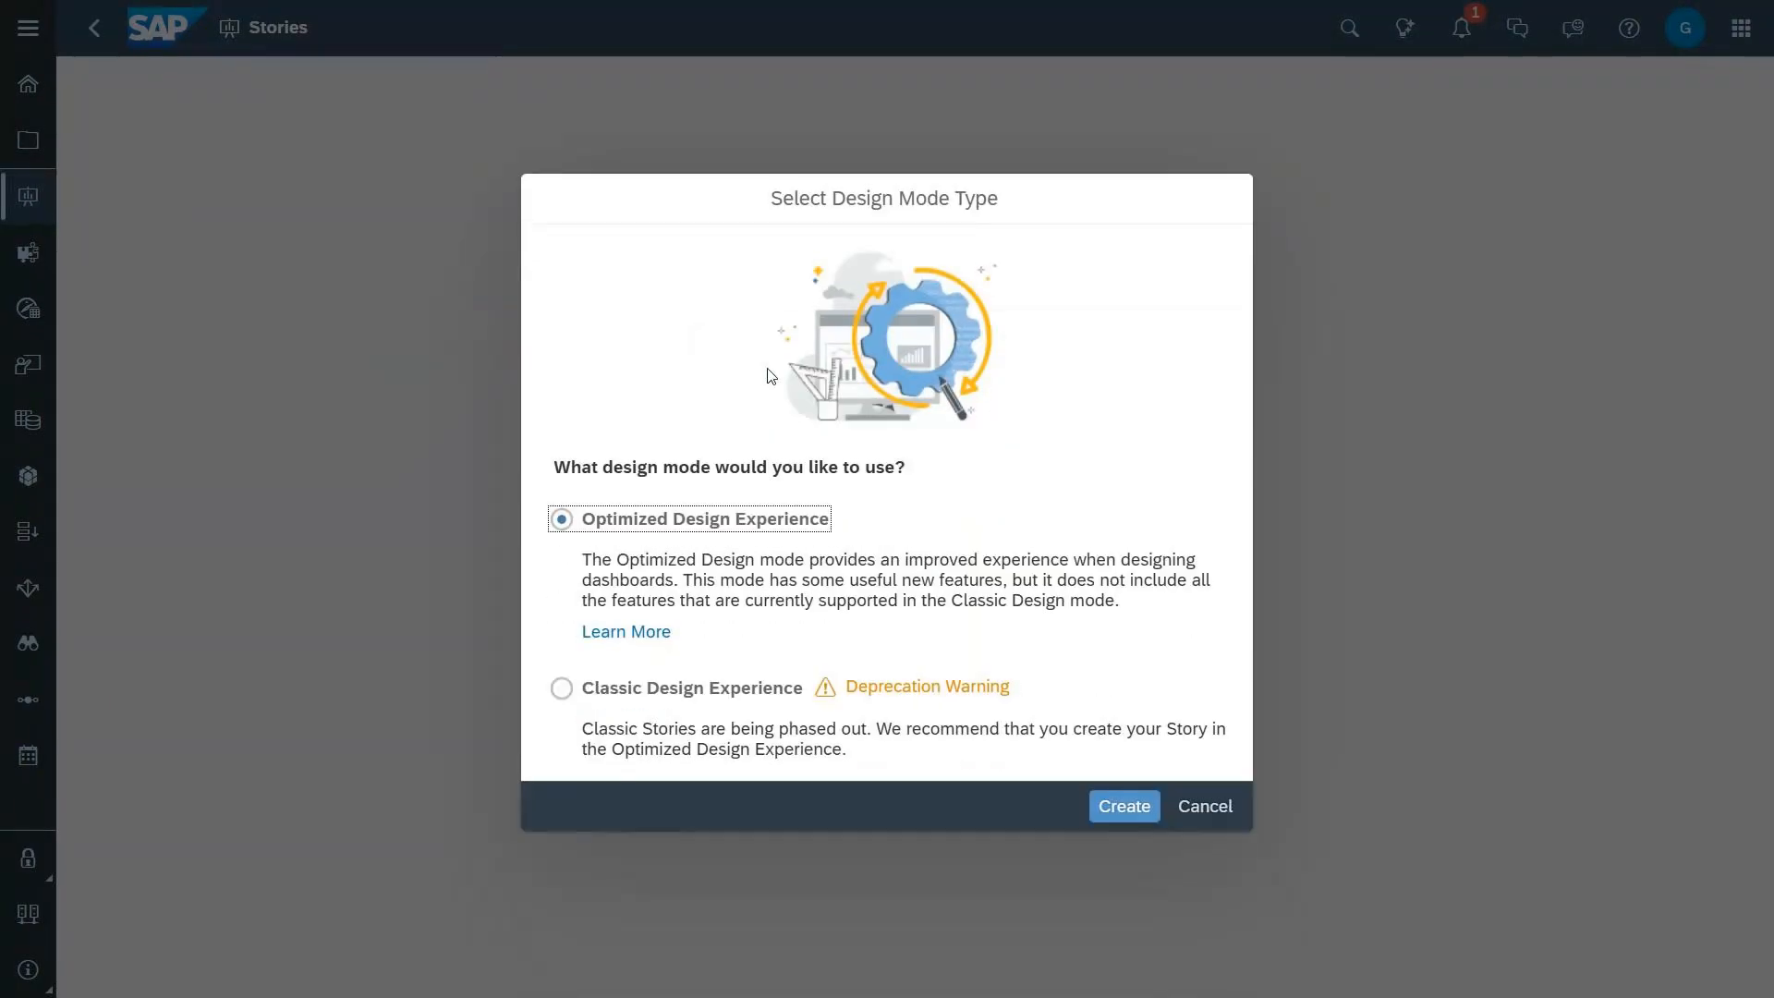
click(1120, 814)
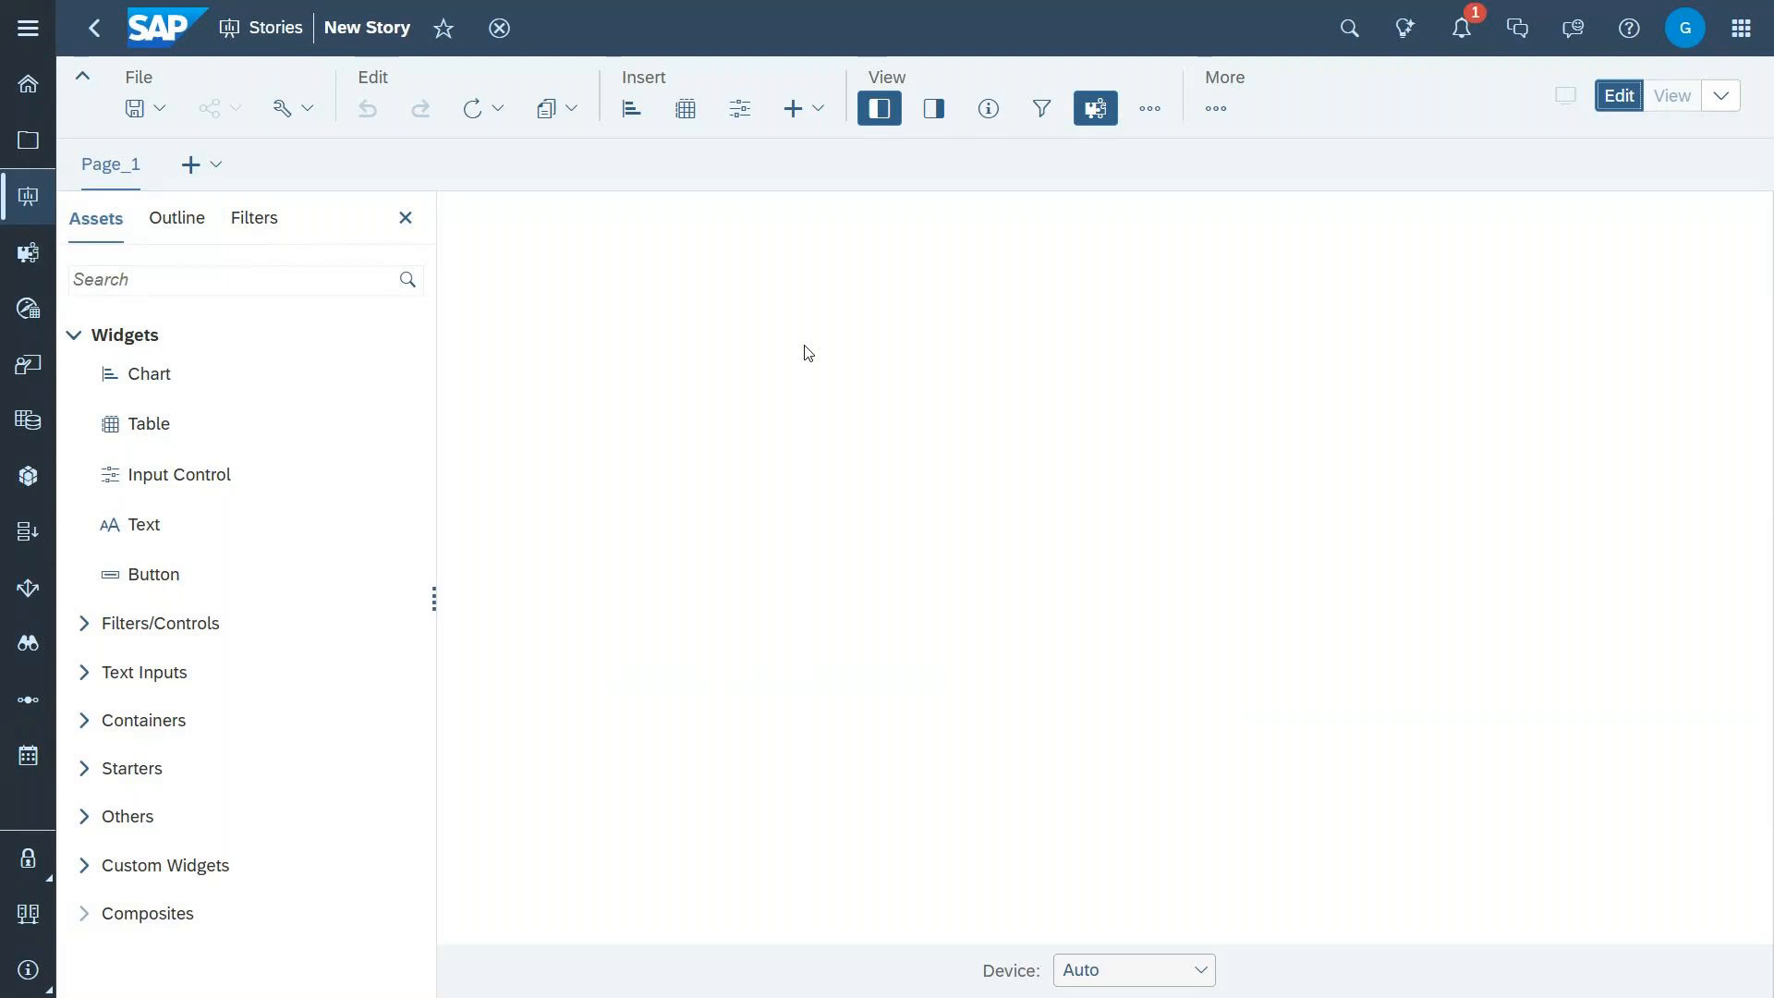
Step: Insert a table based on the SAP_SC_FI_AM_FINTRANSACTIONS model from the account's own Datasphere connection and its space of the same name
click(687, 122)
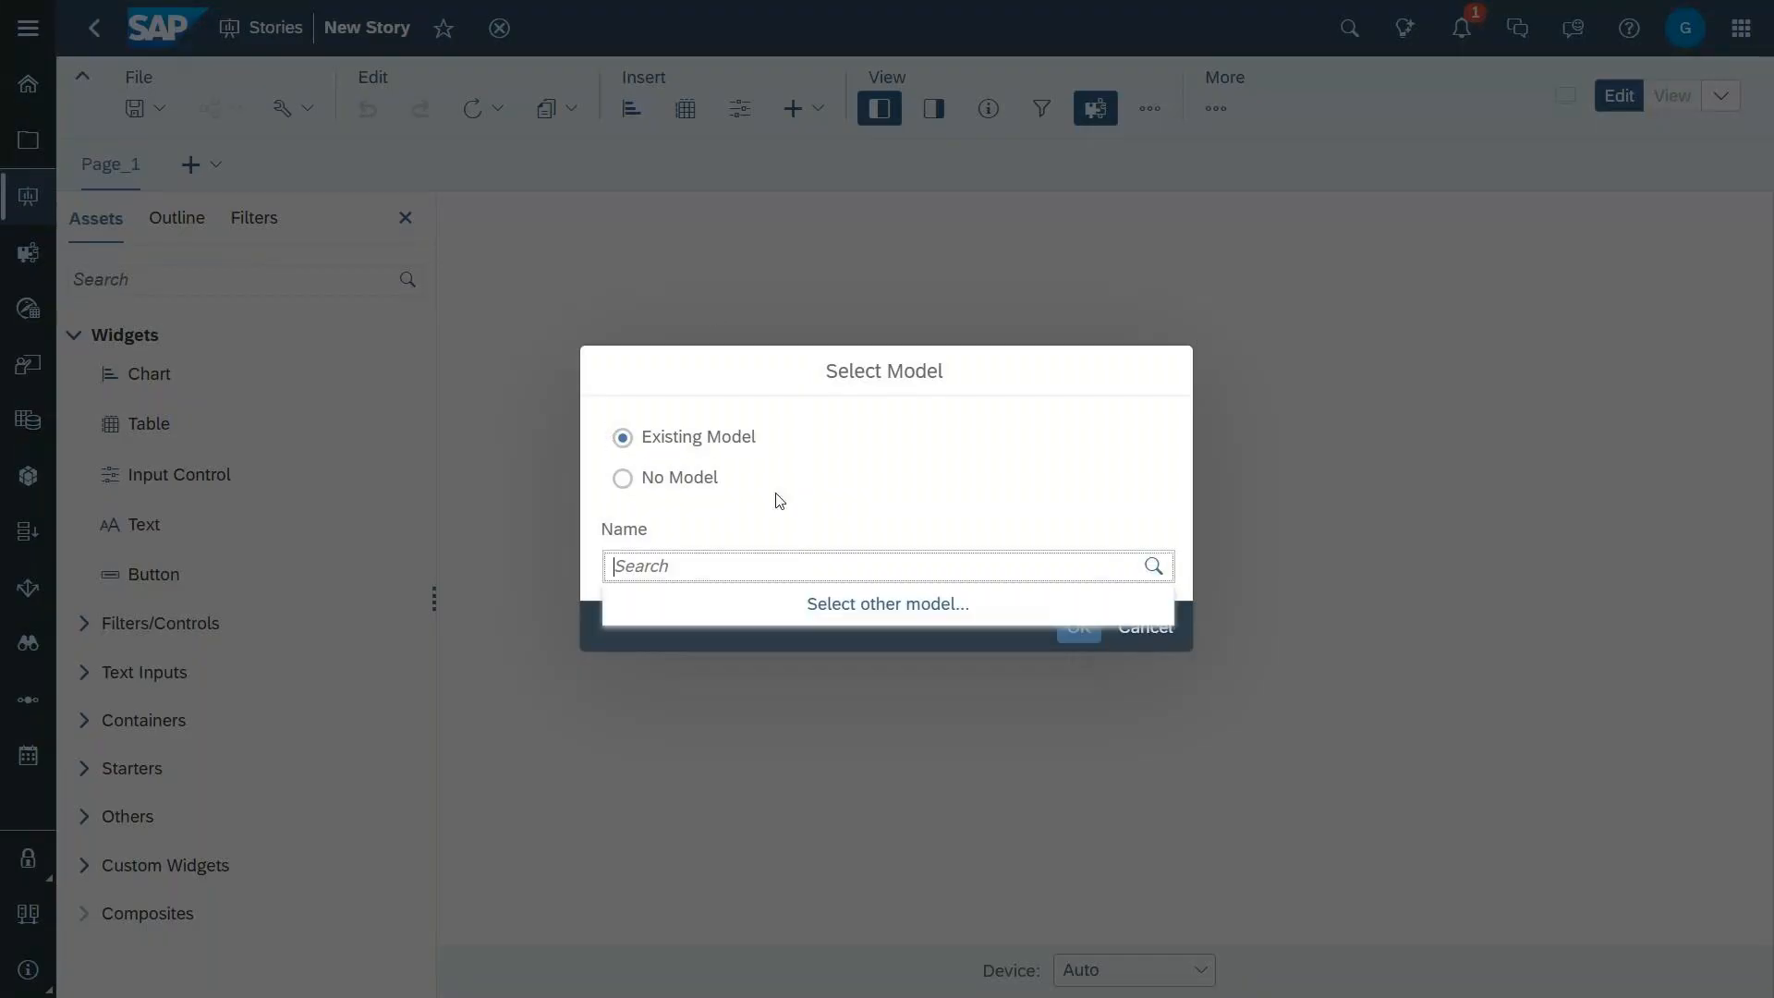
click(859, 602)
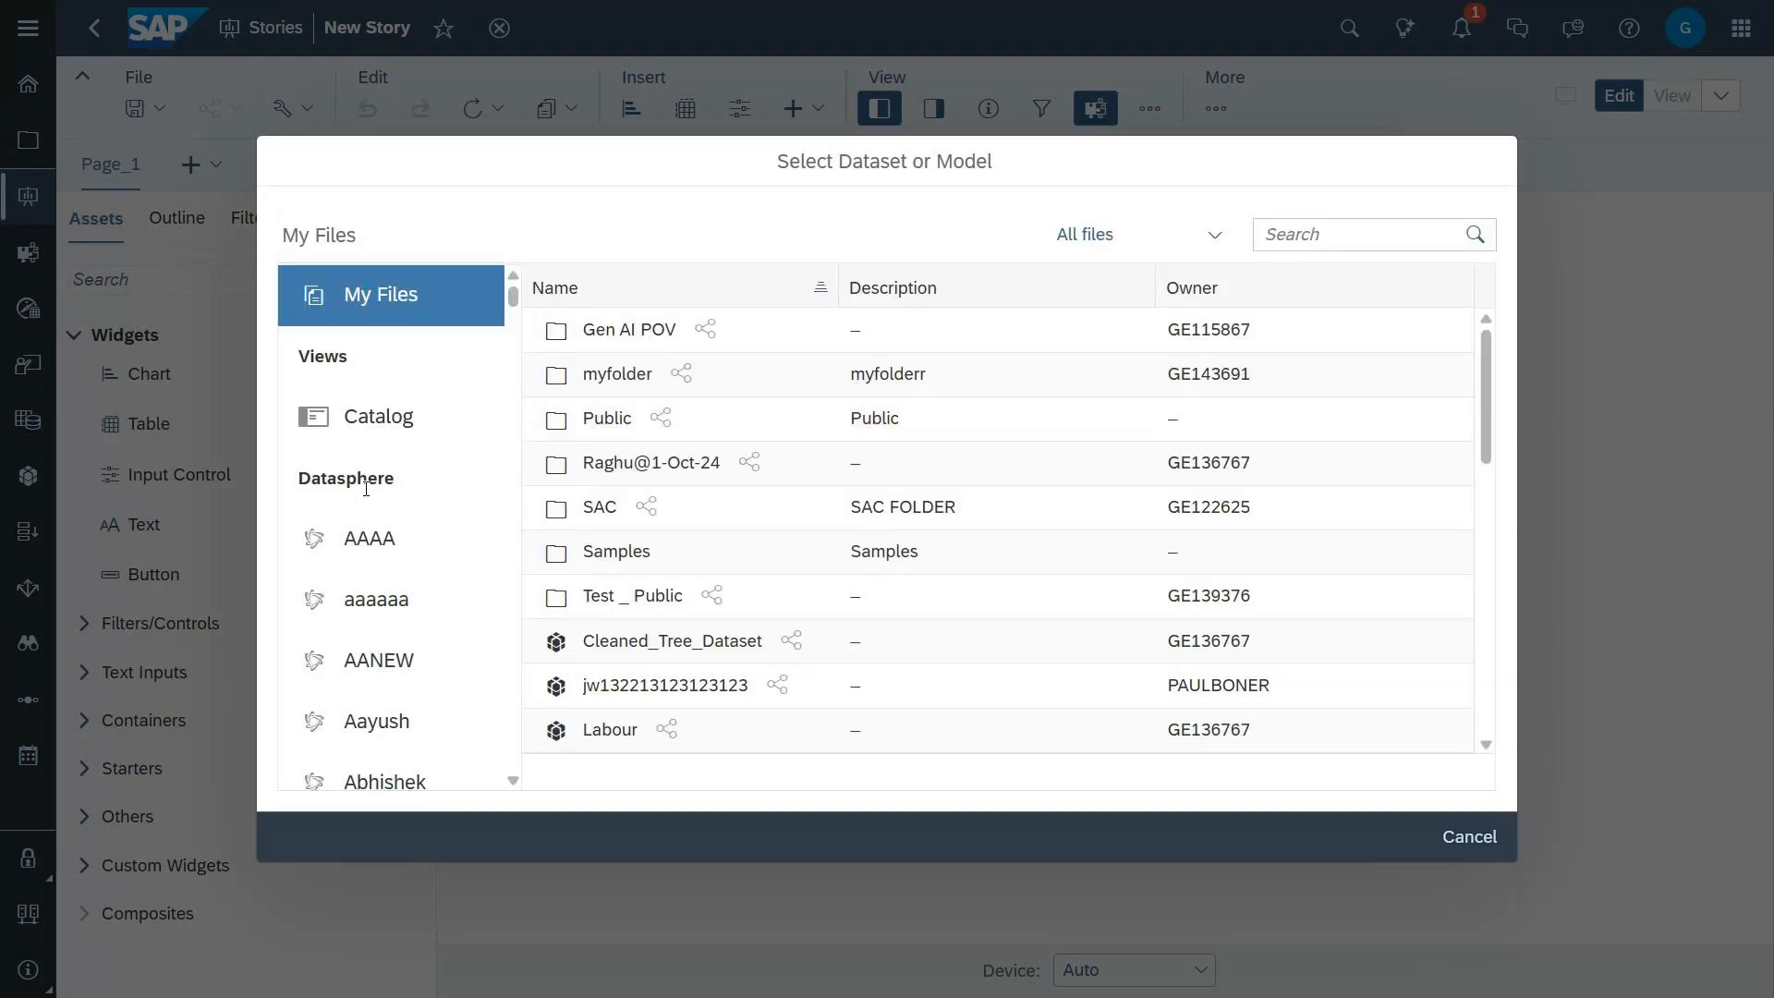
scroll(386, 628, down, 2)
scroll(386, 628, down, 3)
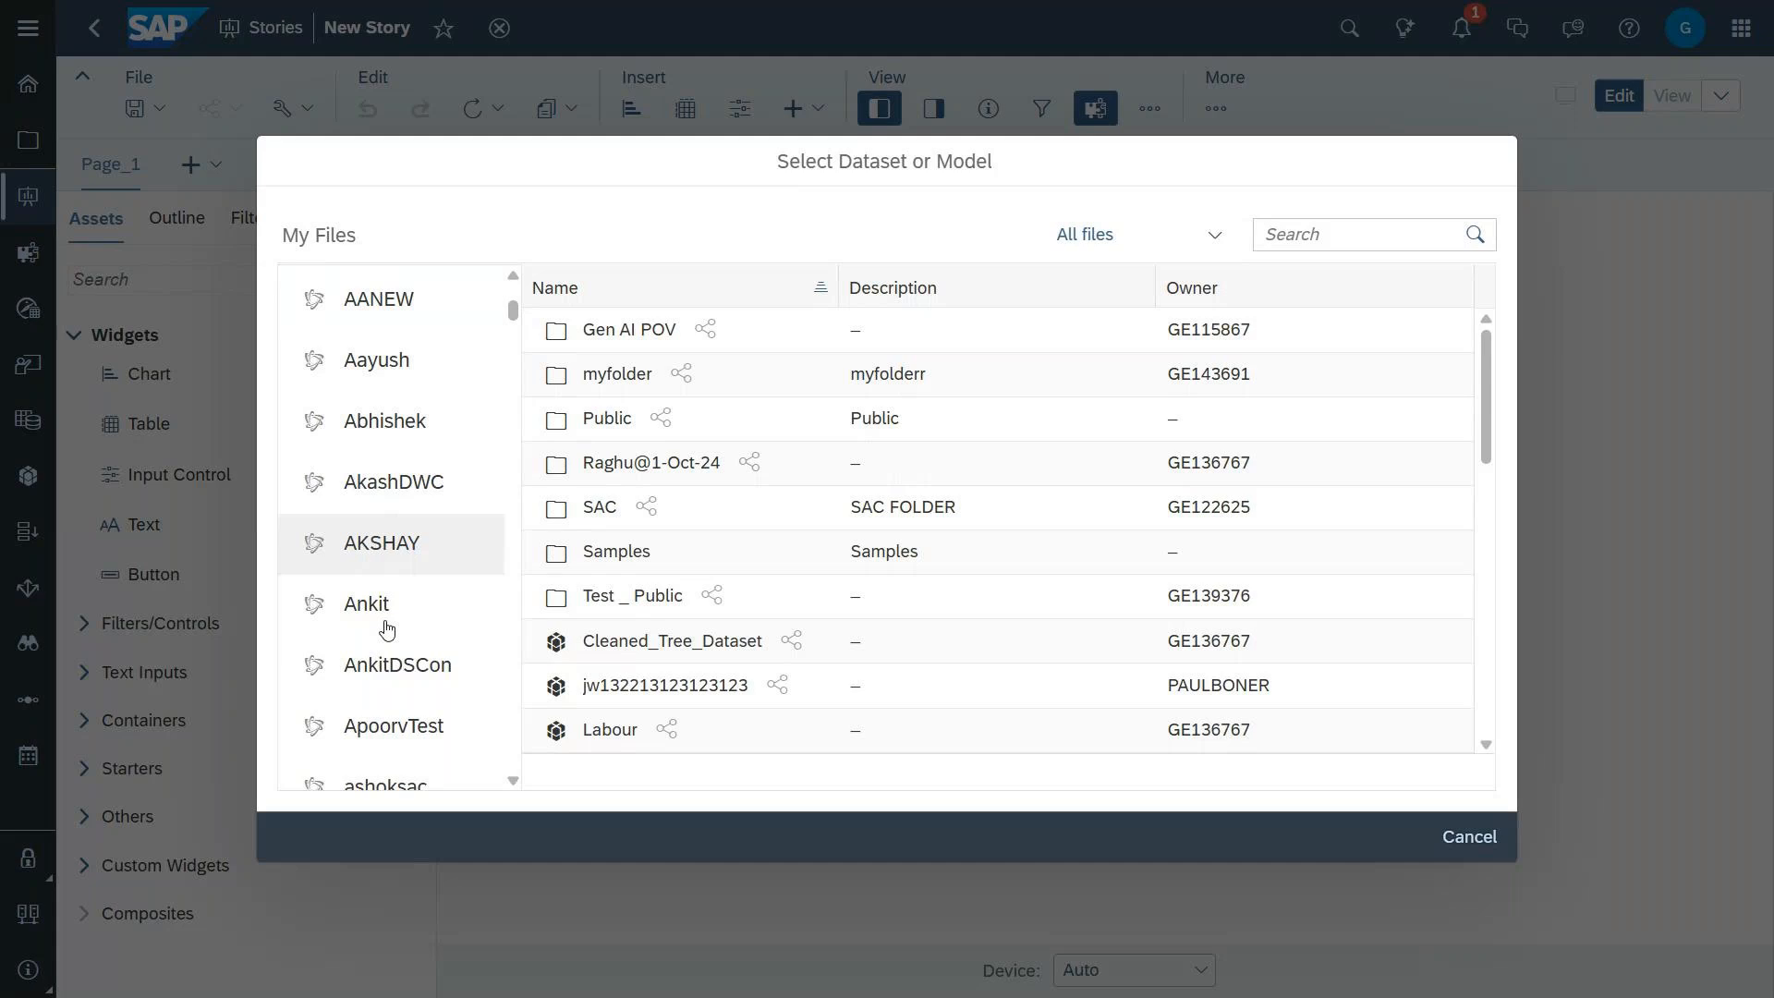
scroll(386, 628, down, 8)
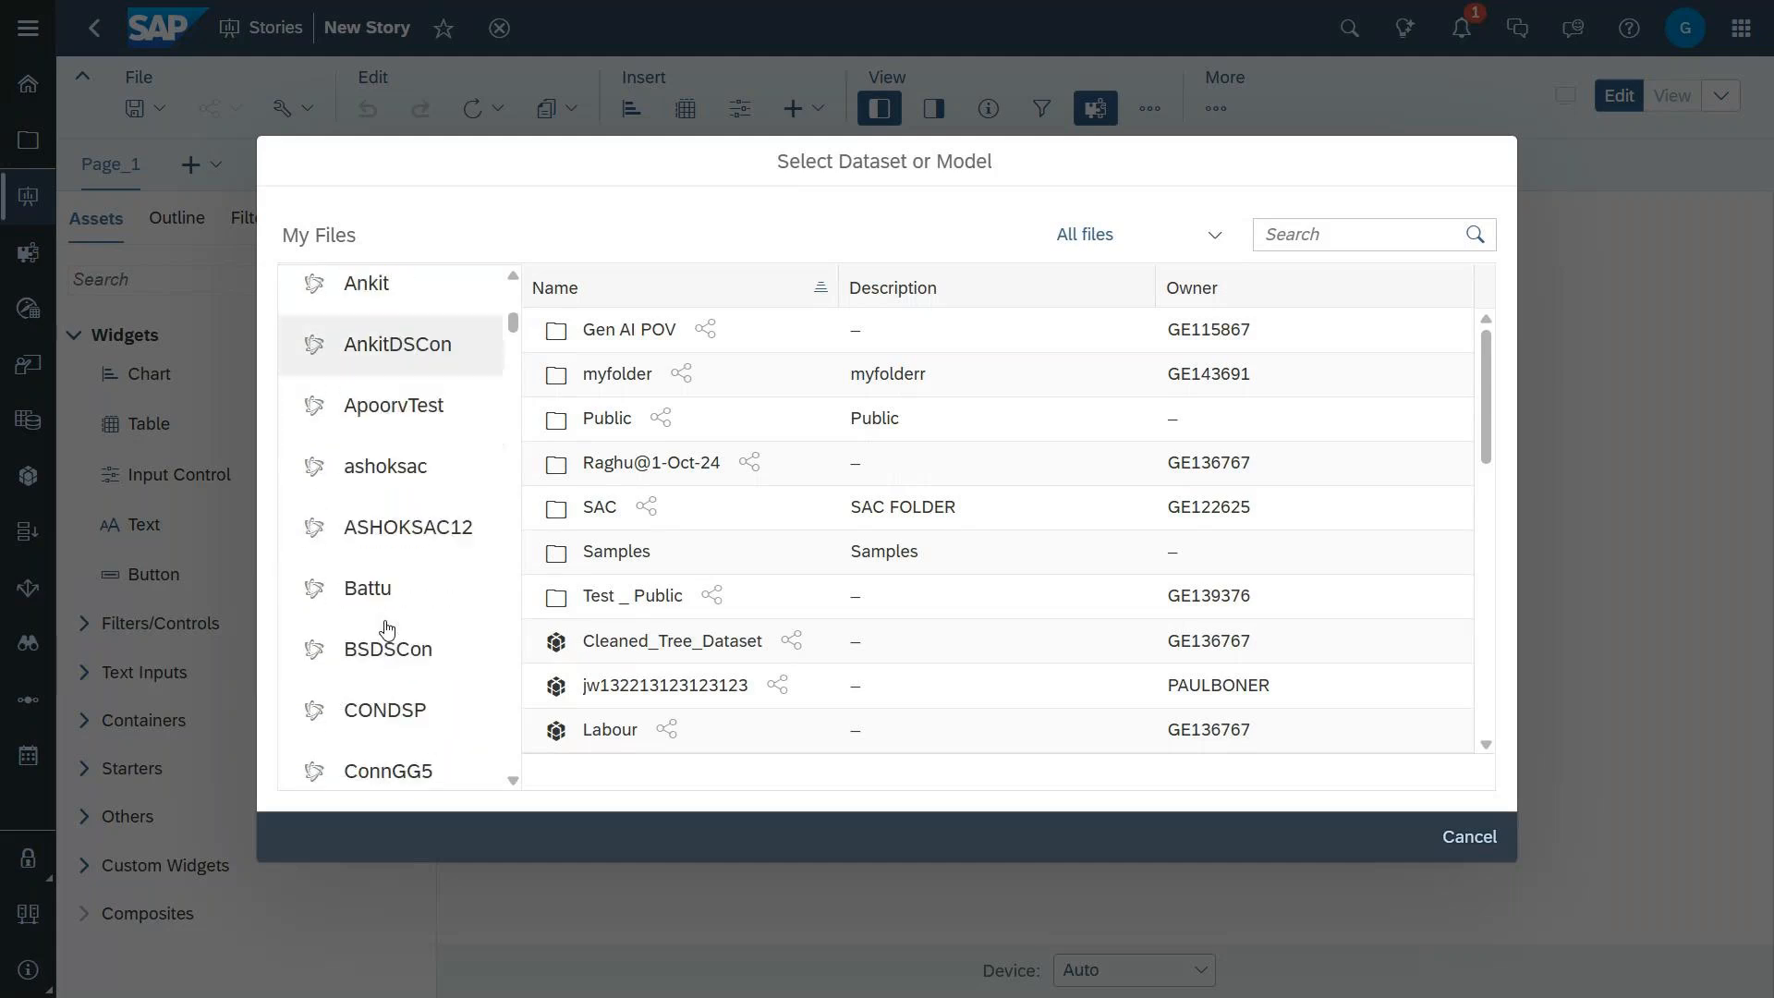
scroll(386, 628, down, 8)
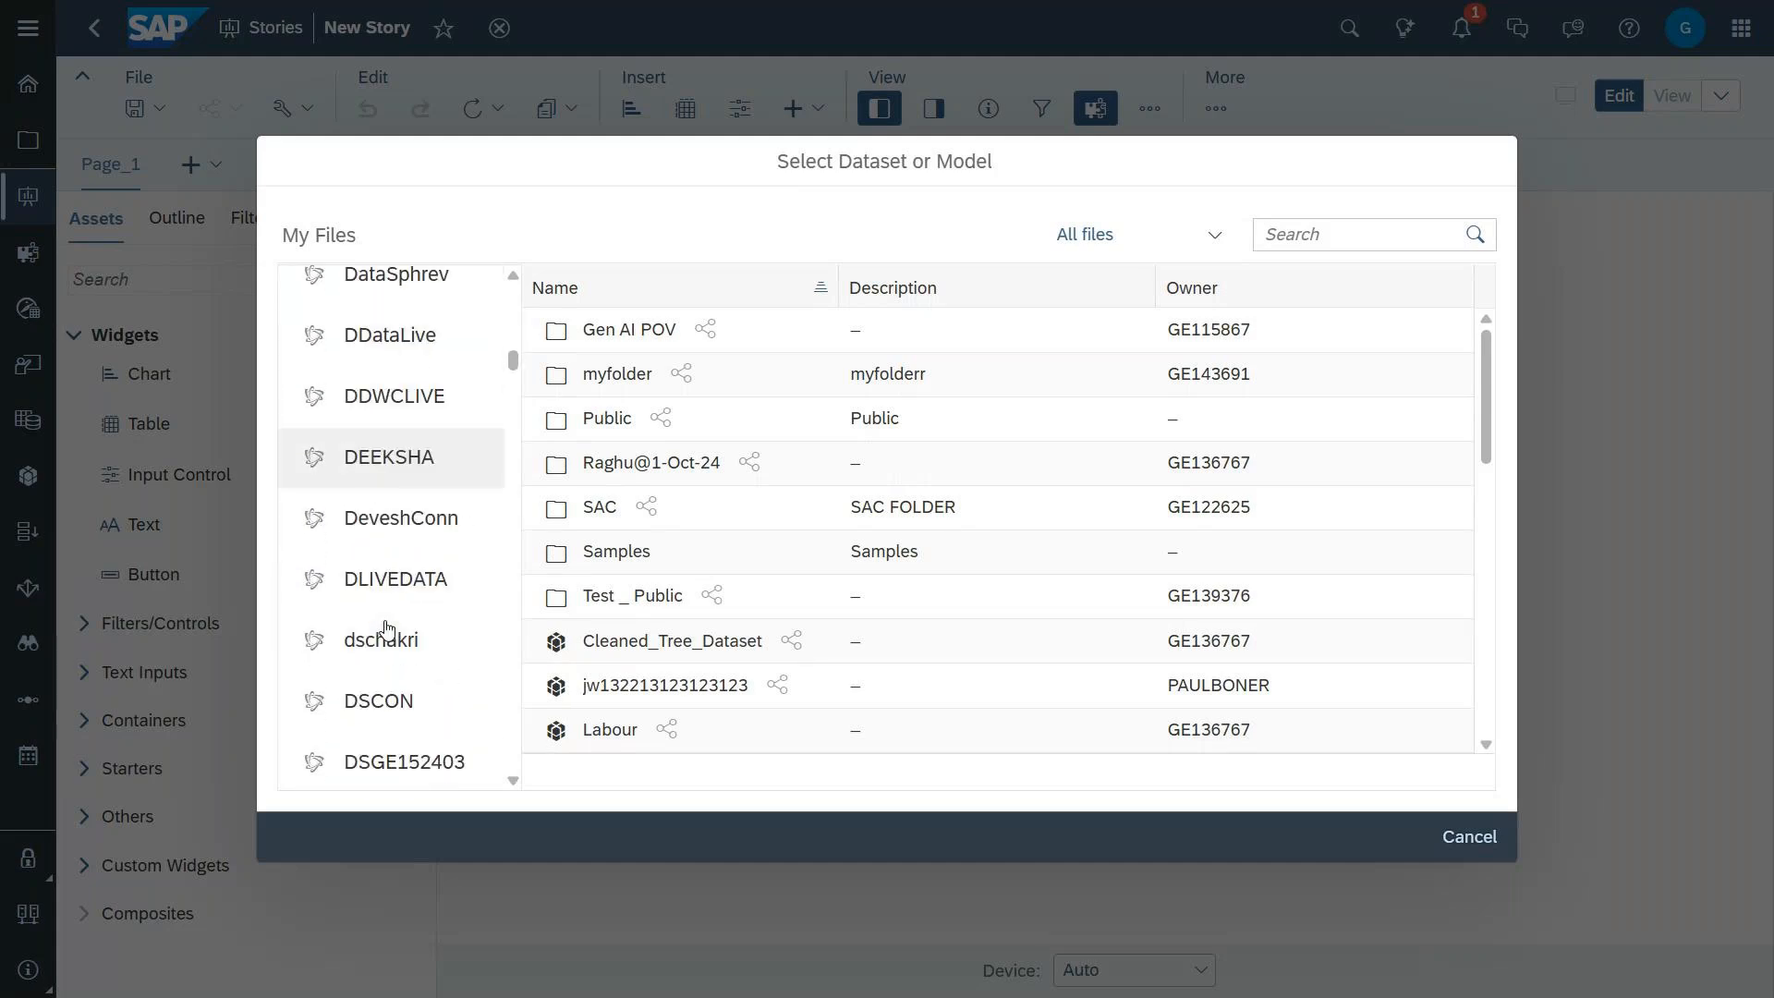
scroll(386, 628, down, 8)
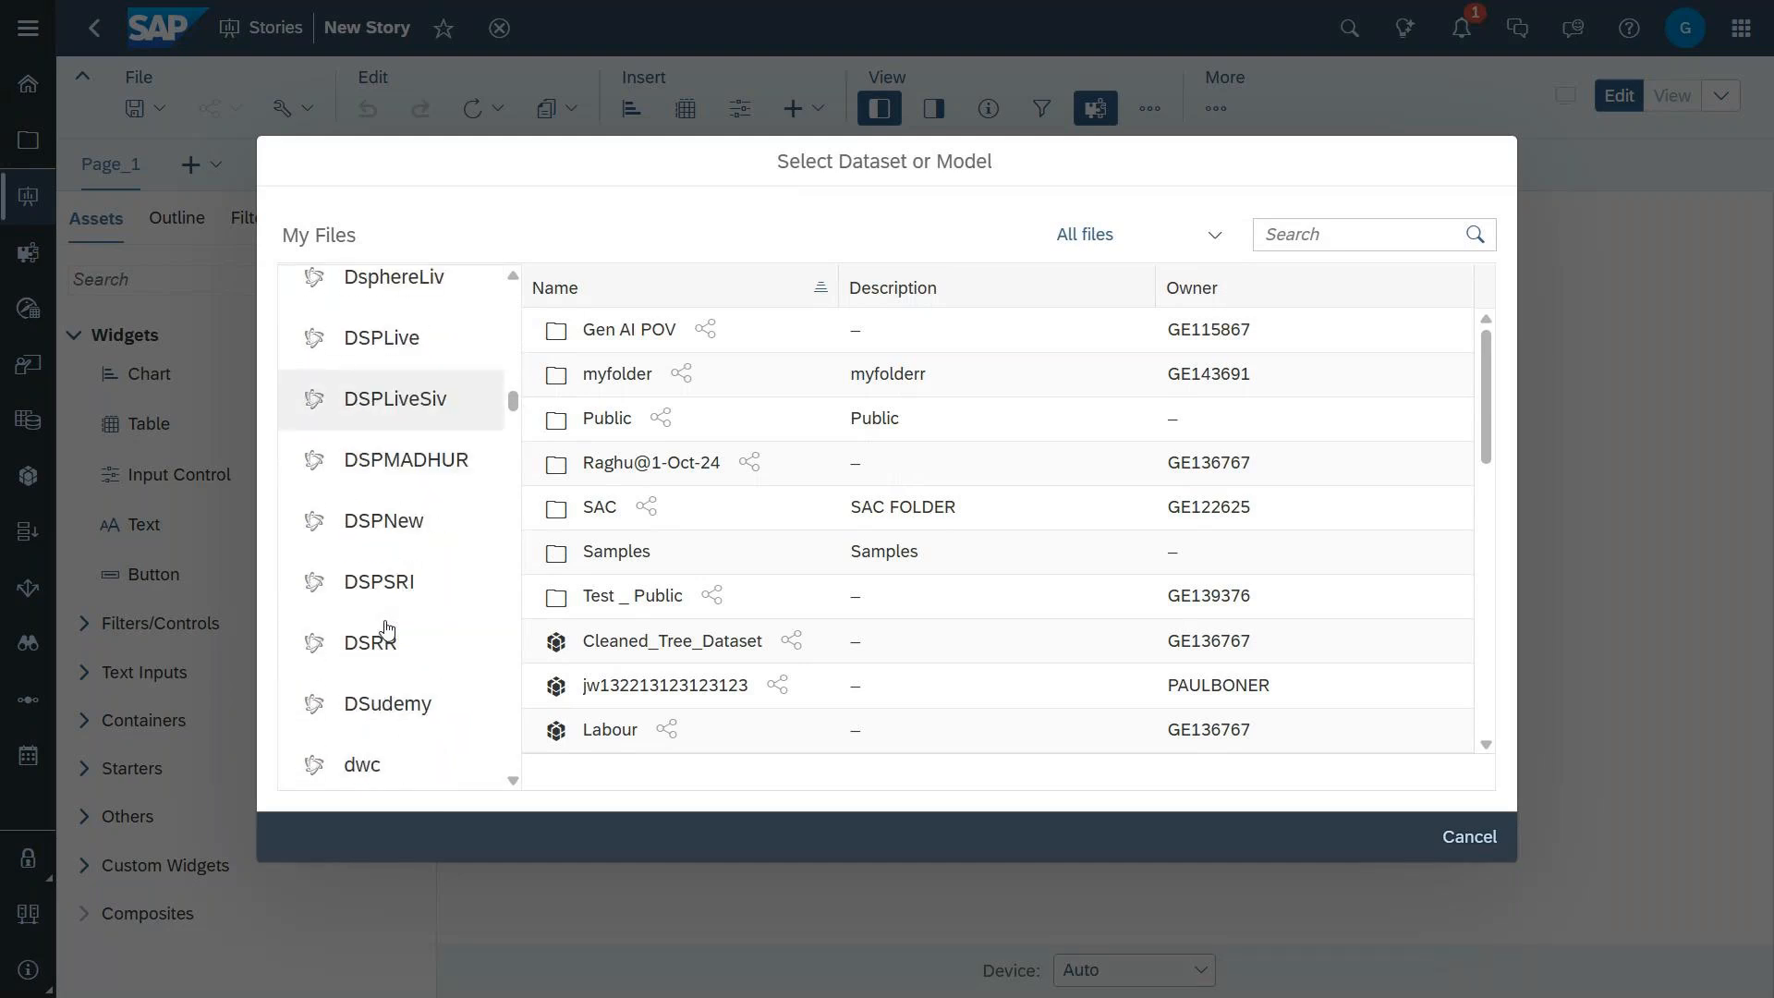
scroll(386, 628, down, 10)
scroll(386, 629, down, 10)
scroll(386, 629, down, 10)
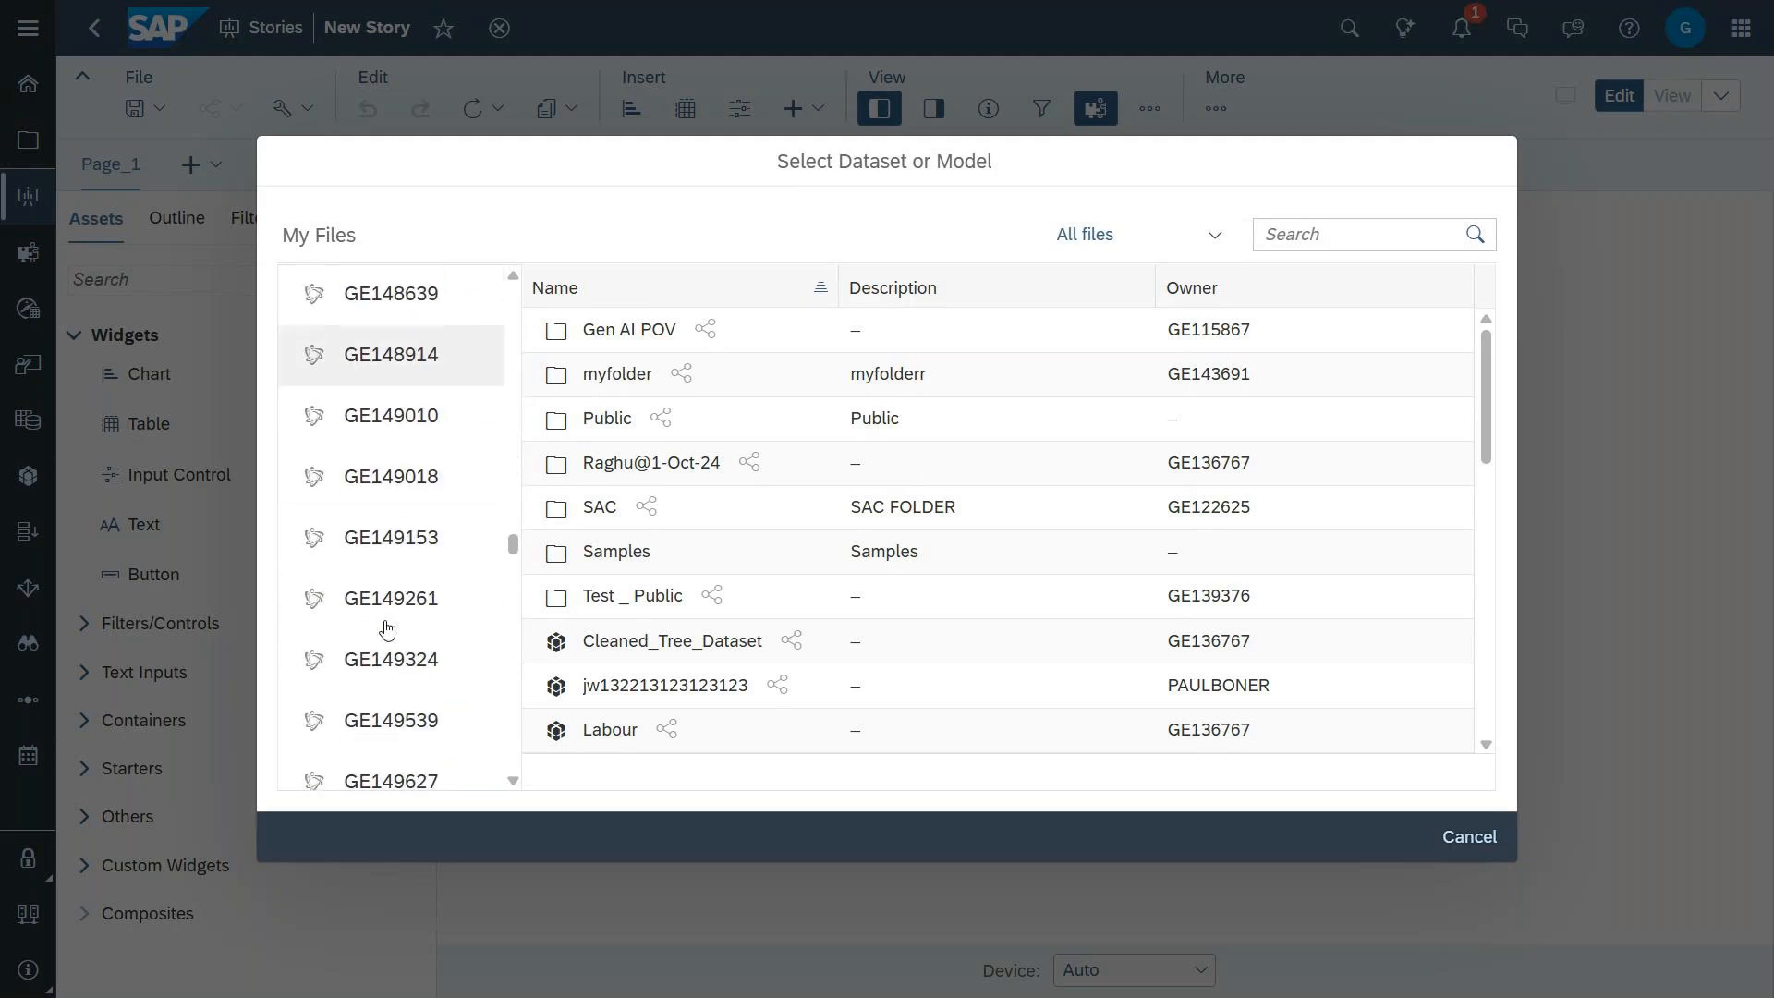
scroll(387, 628, down, 6)
scroll(386, 629, down, 8)
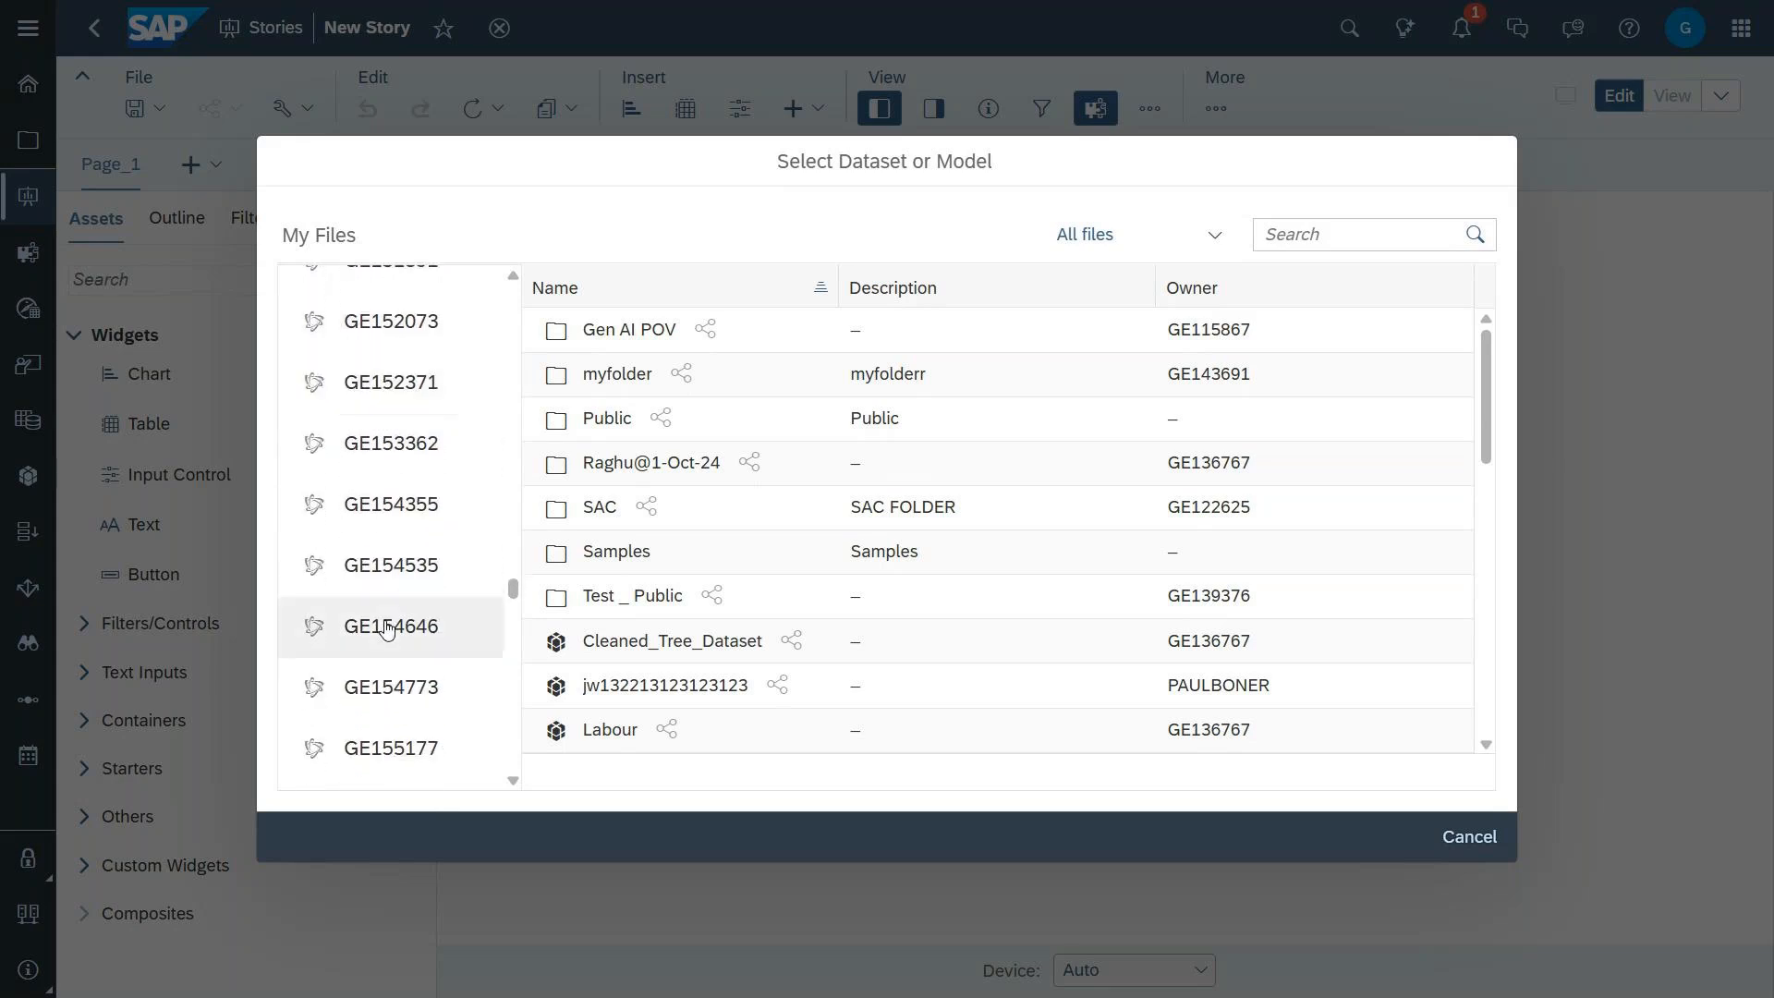
click(392, 689)
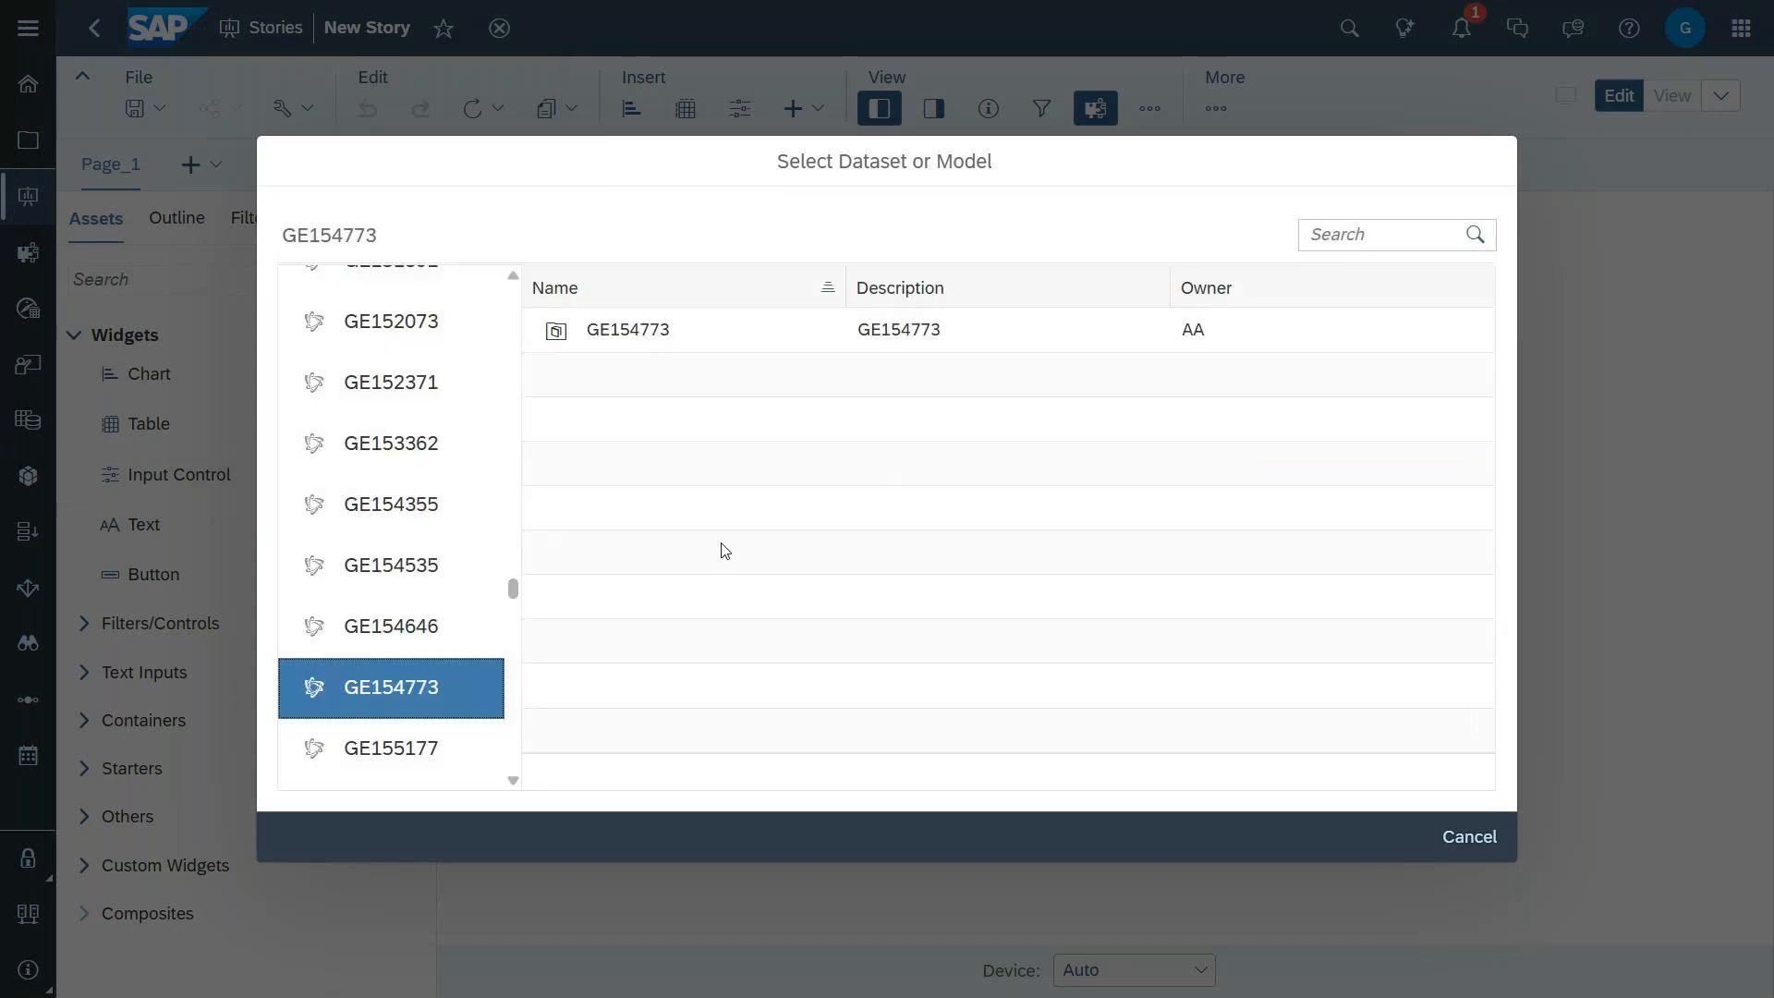
click(634, 333)
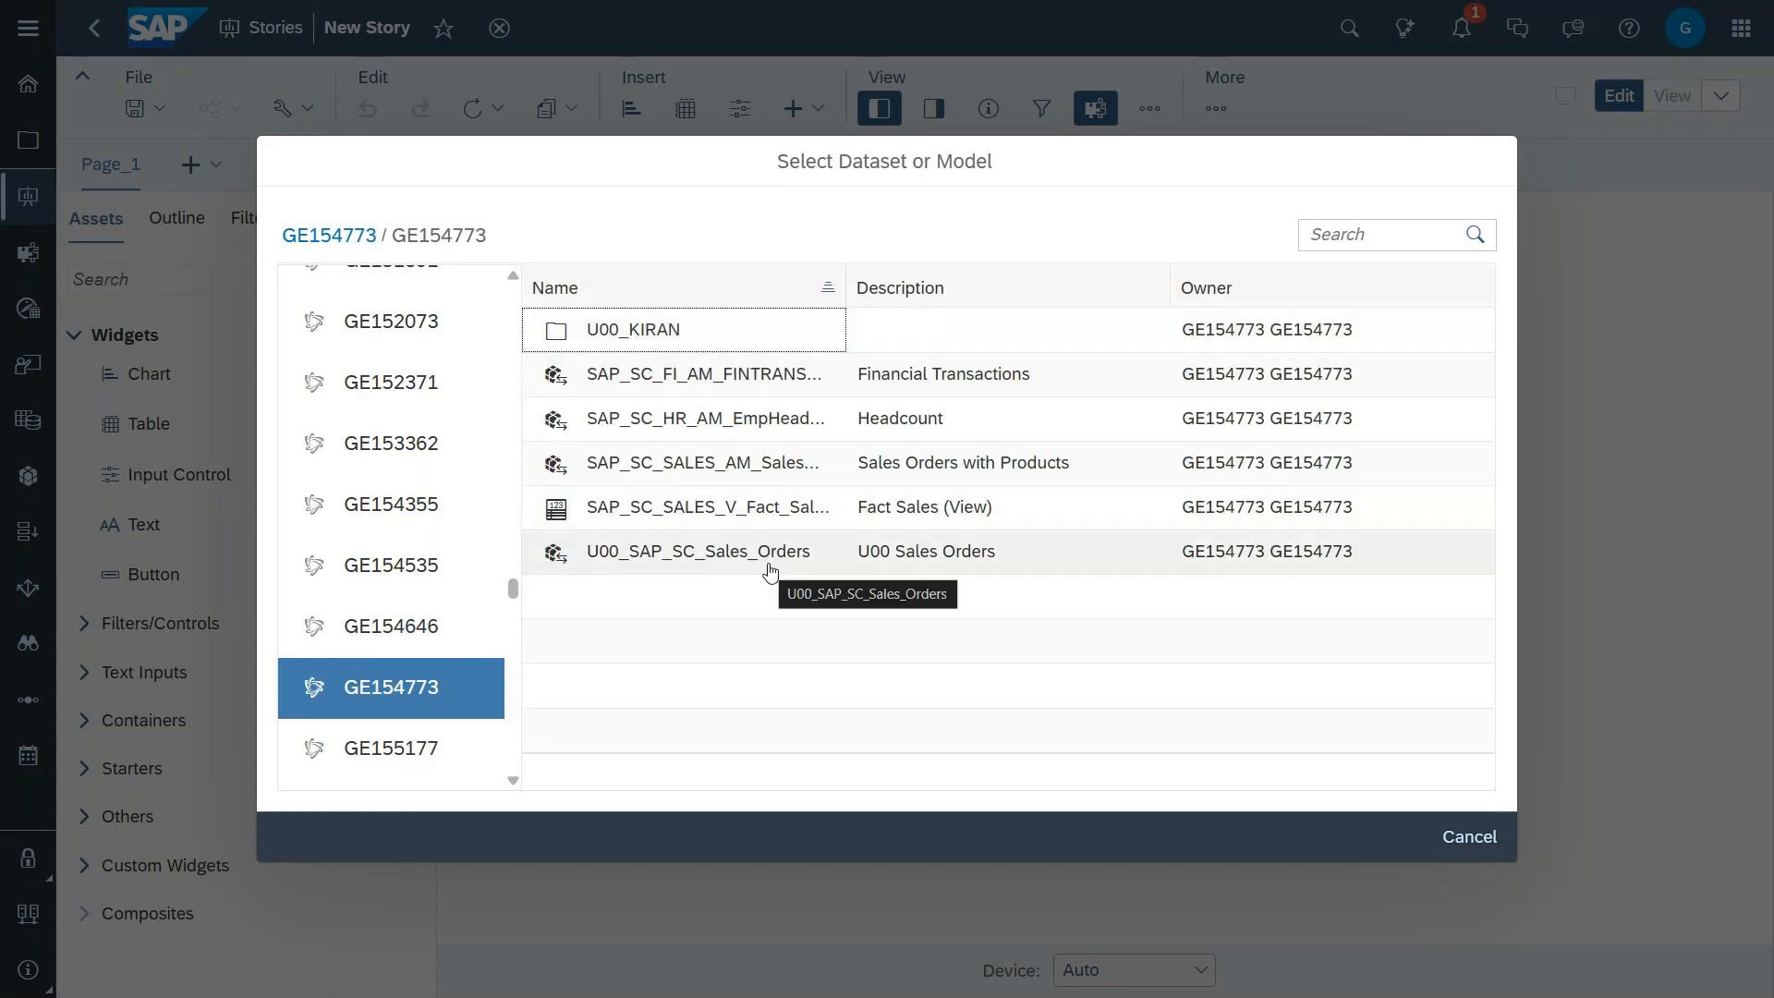
click(756, 376)
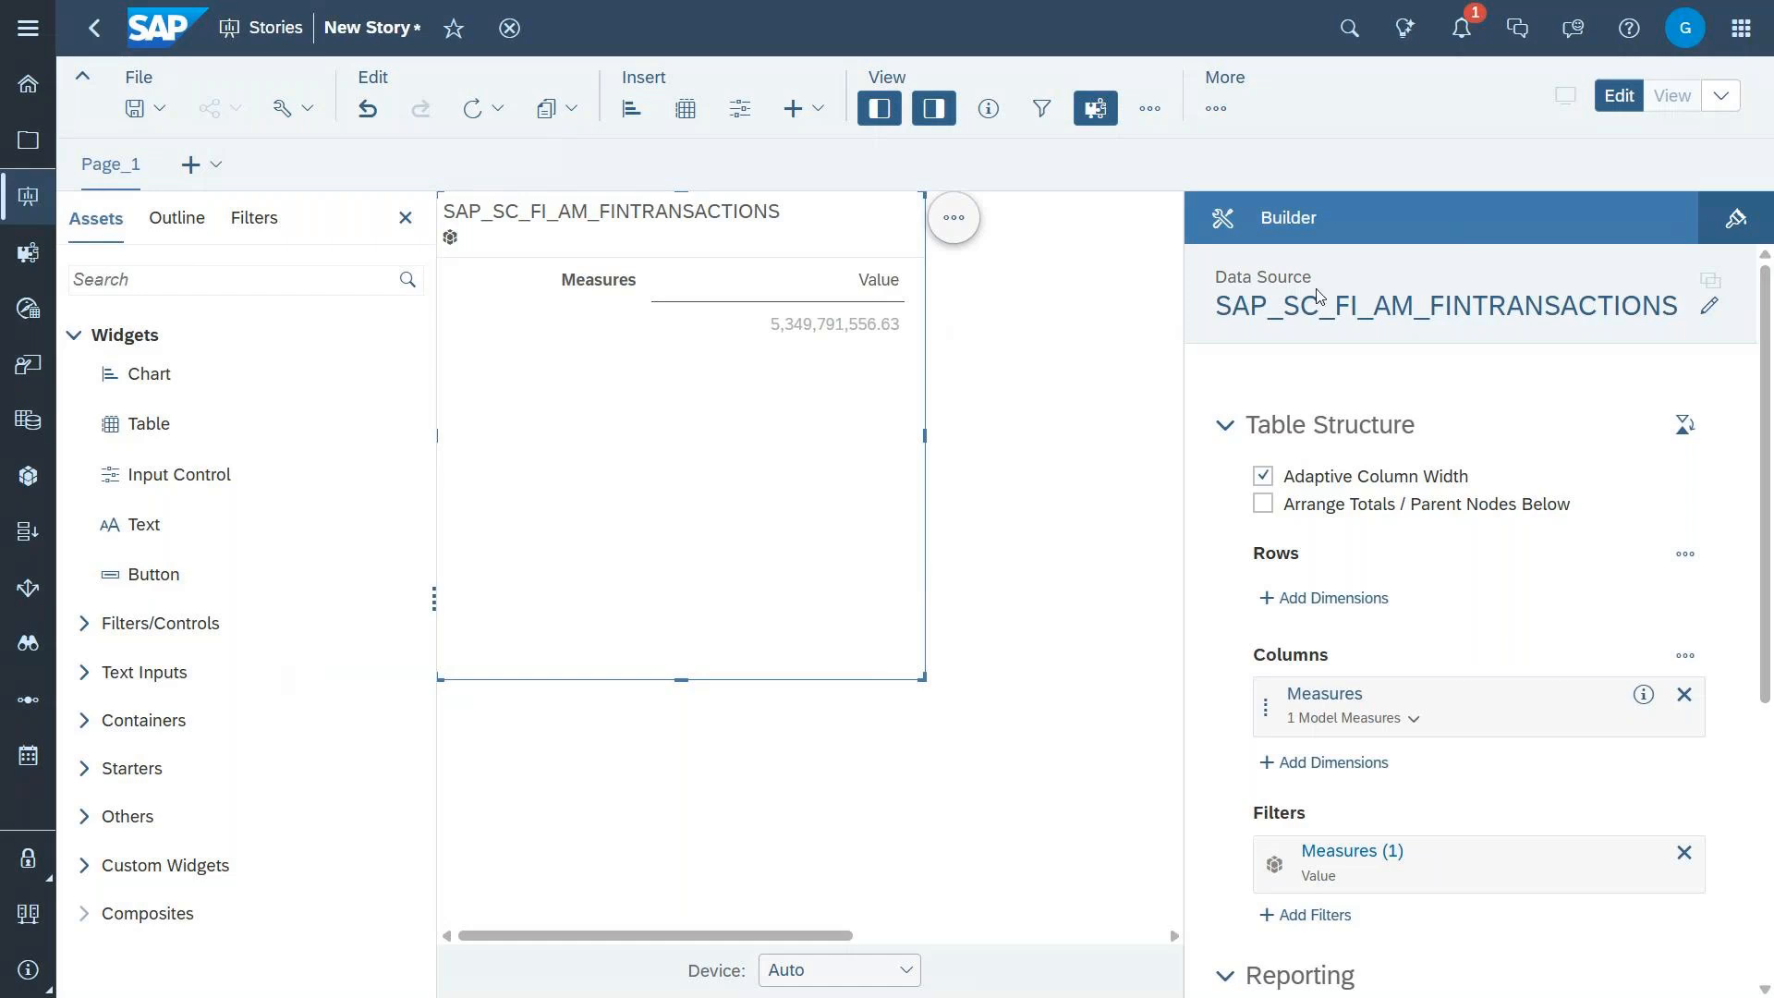
Step: Add the GL Account dimension to the table's rows
mouse_move(1474, 324)
click(1344, 598)
scroll(1426, 859, down, 1)
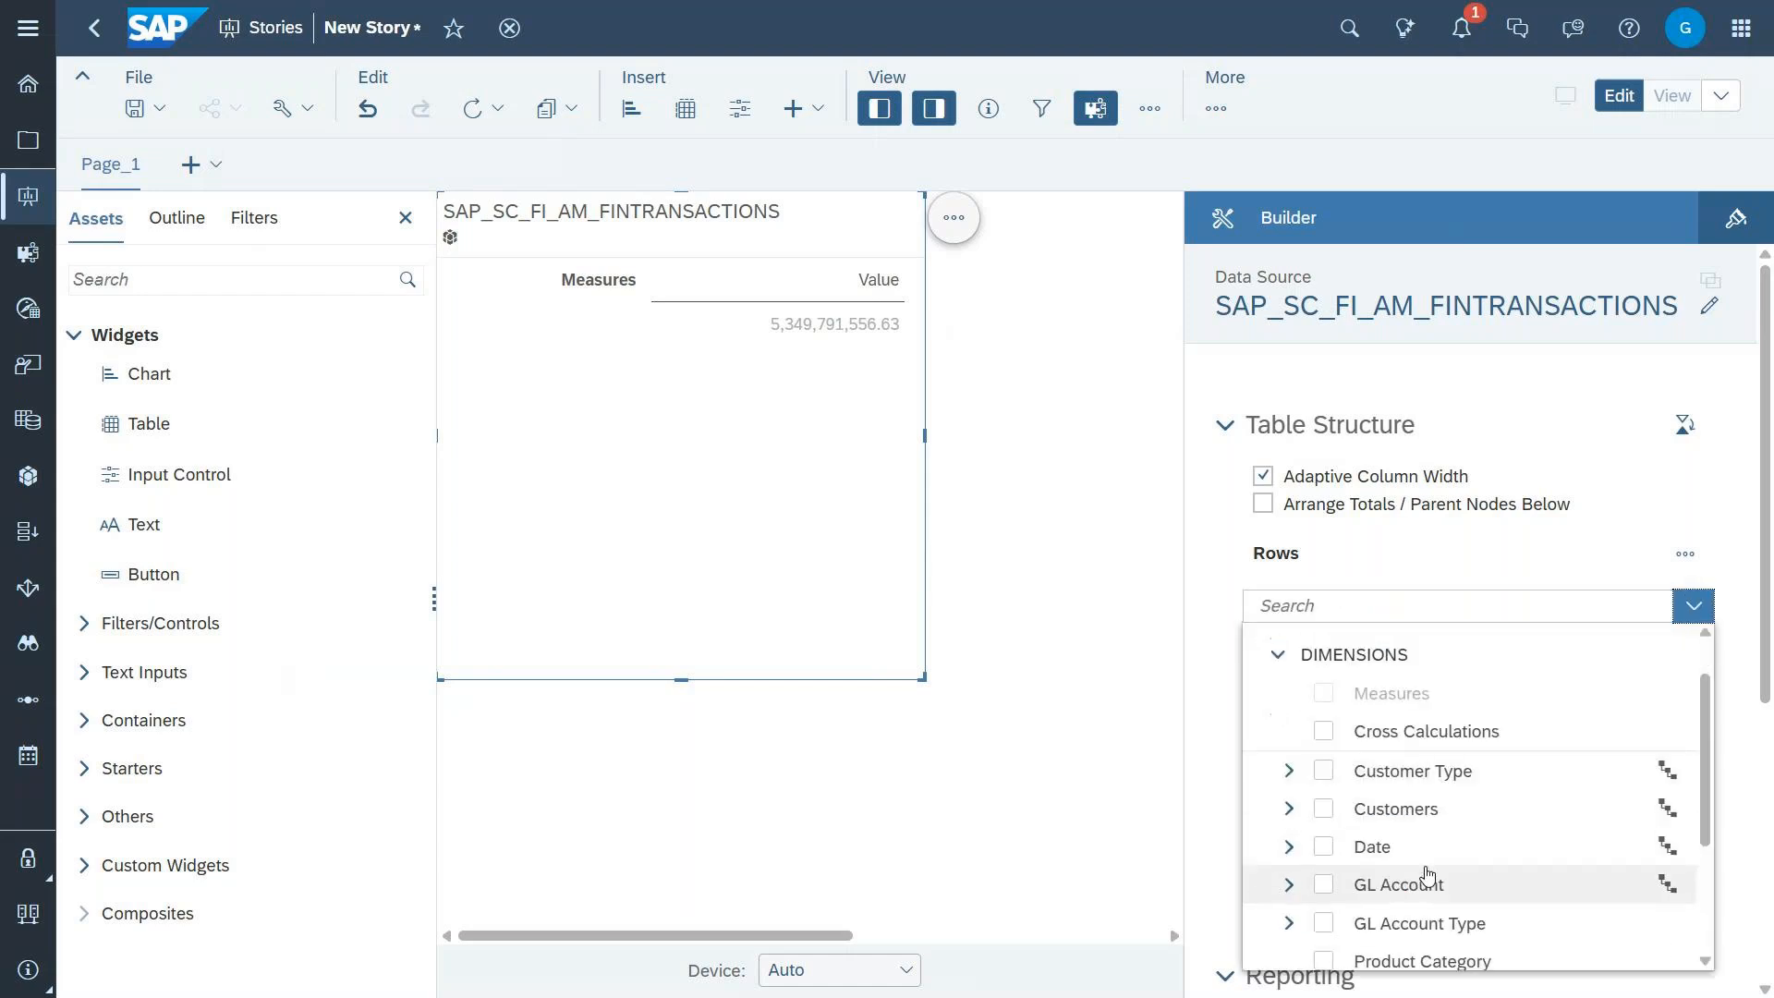
click(1324, 868)
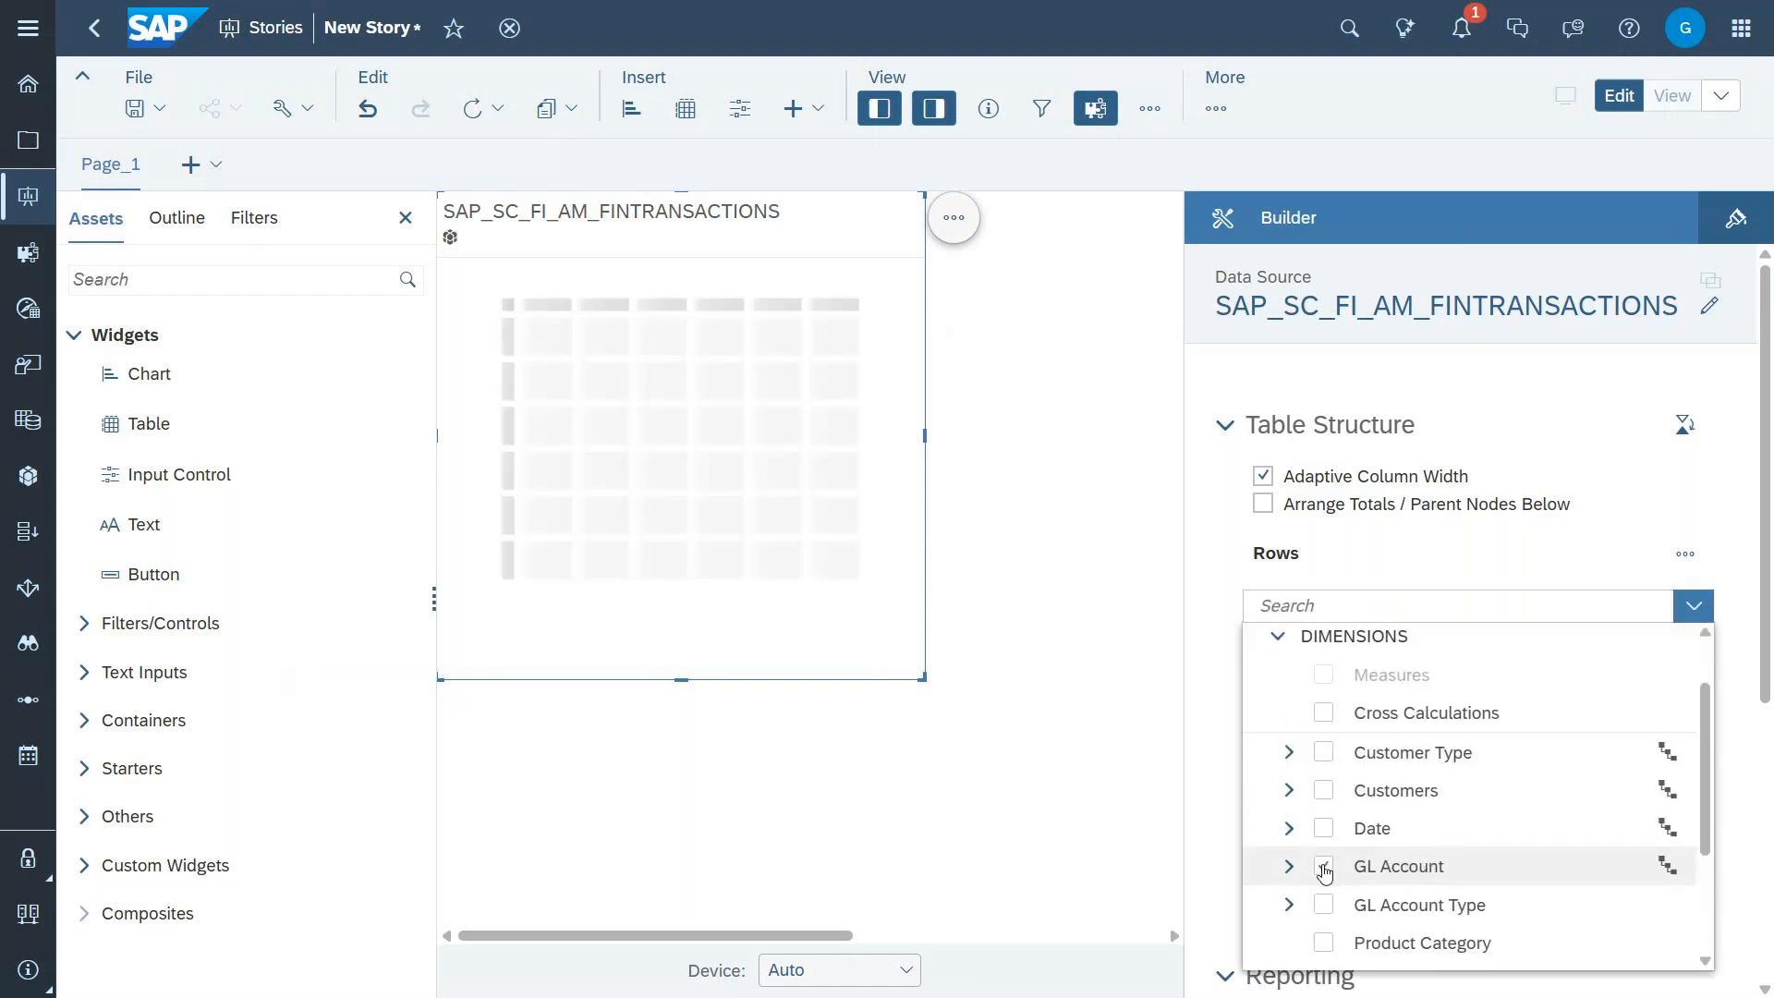
click(1714, 508)
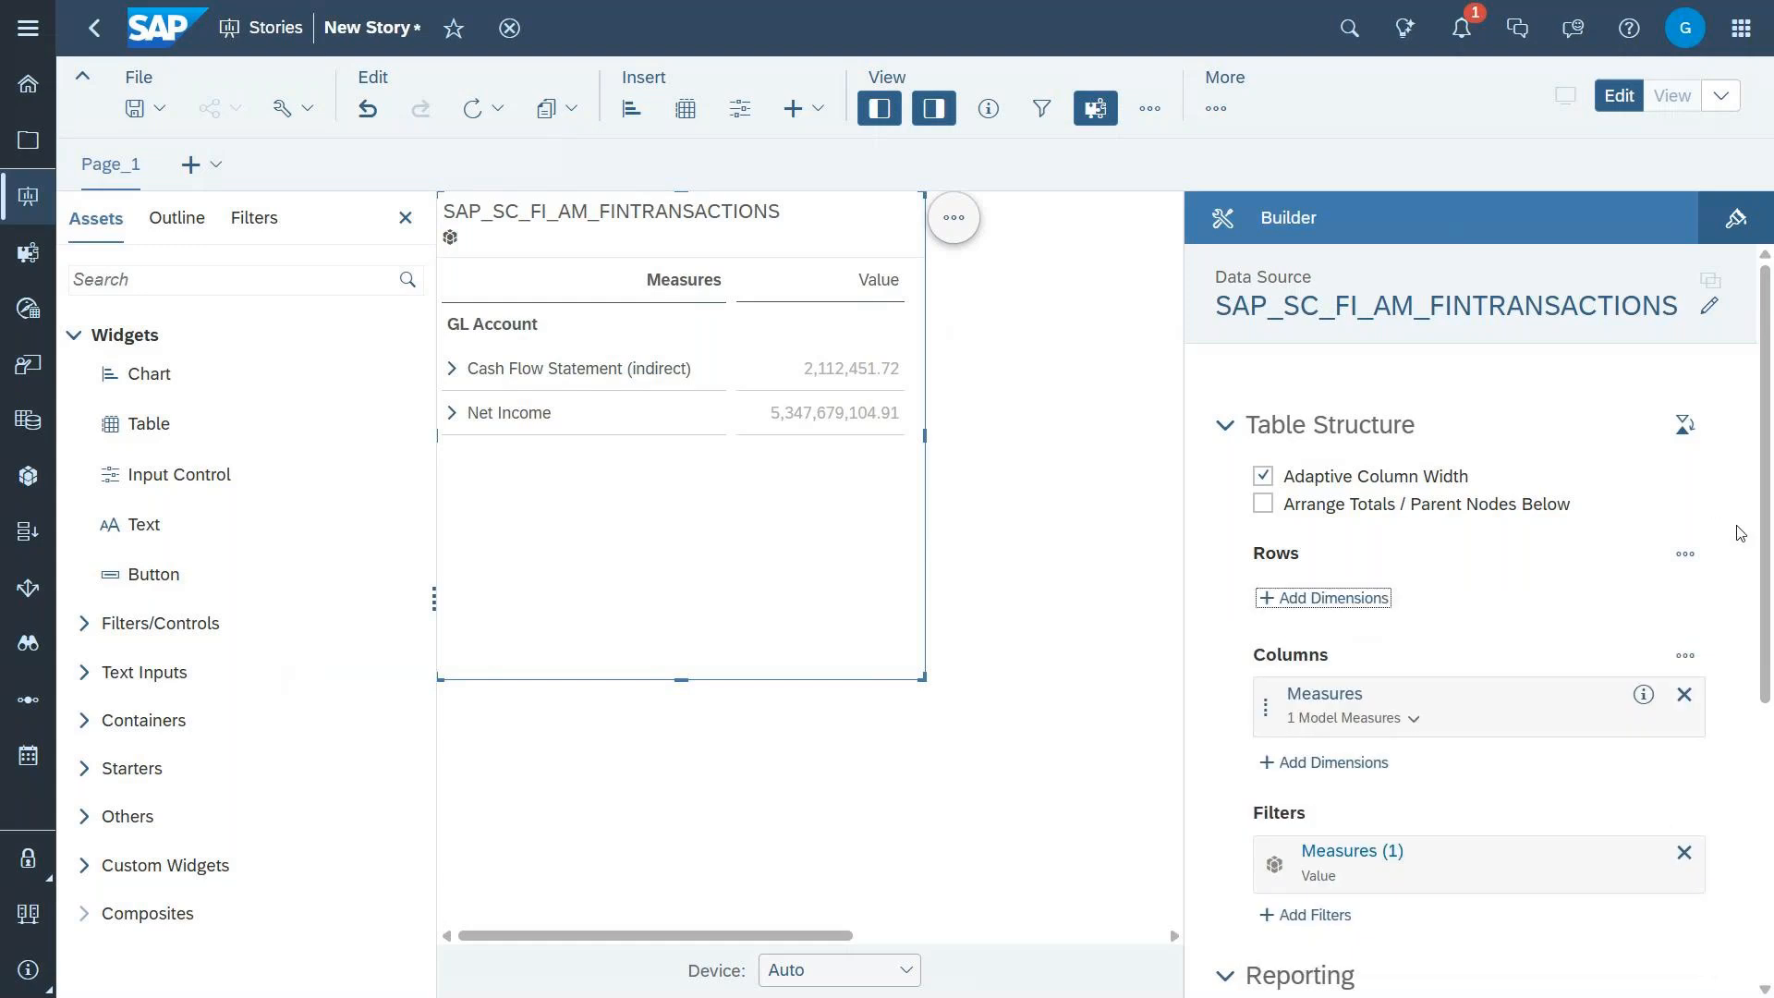
Step: Filter the table's GL Account dimension to the Net Income member
scroll(1740, 533, down, 3)
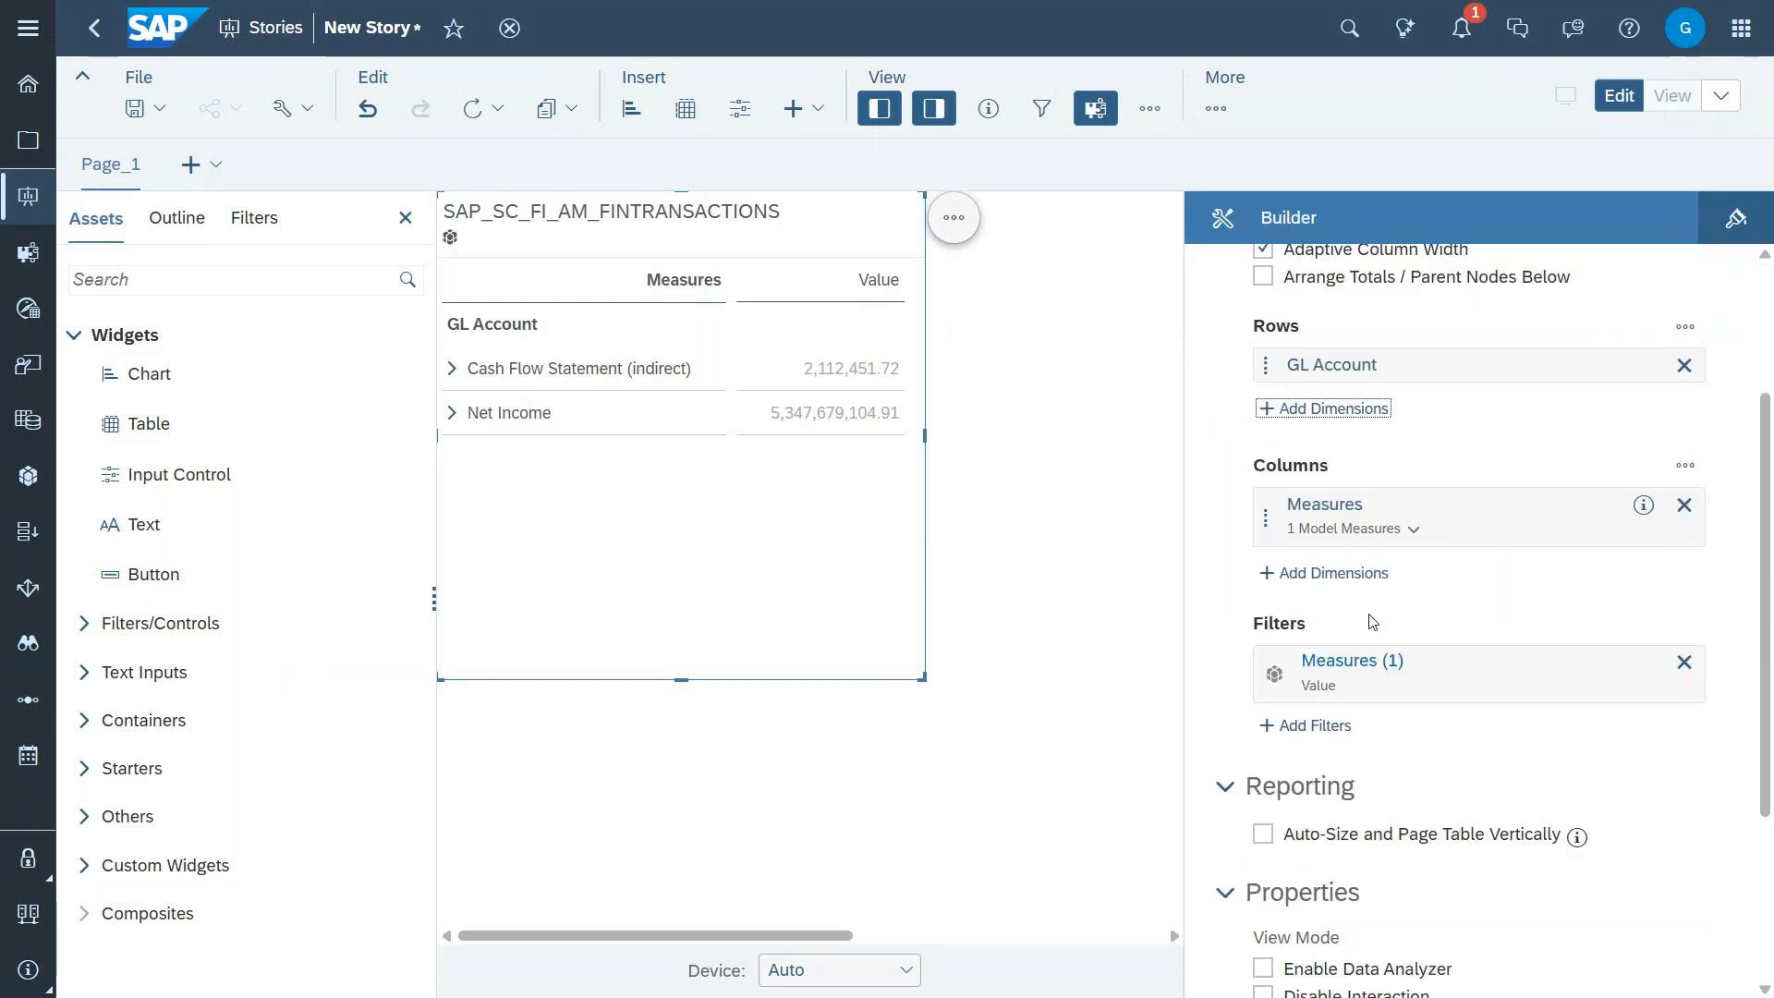
click(1313, 727)
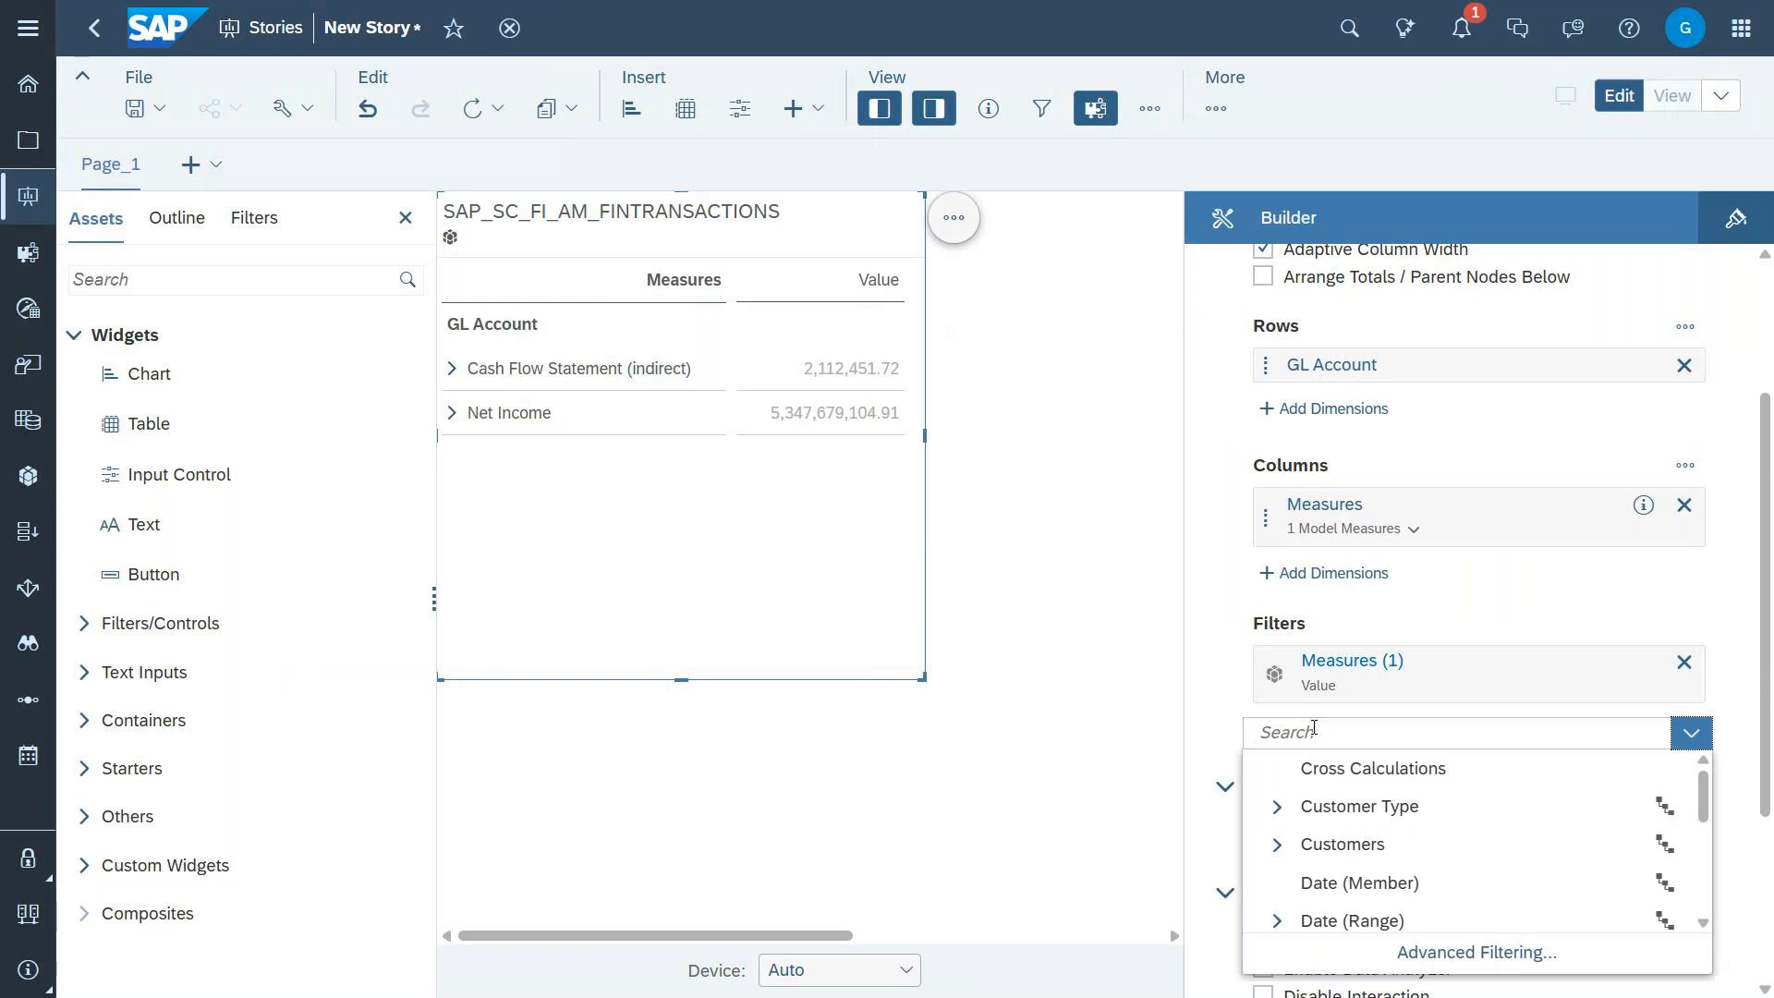
scroll(1393, 848, down, 1)
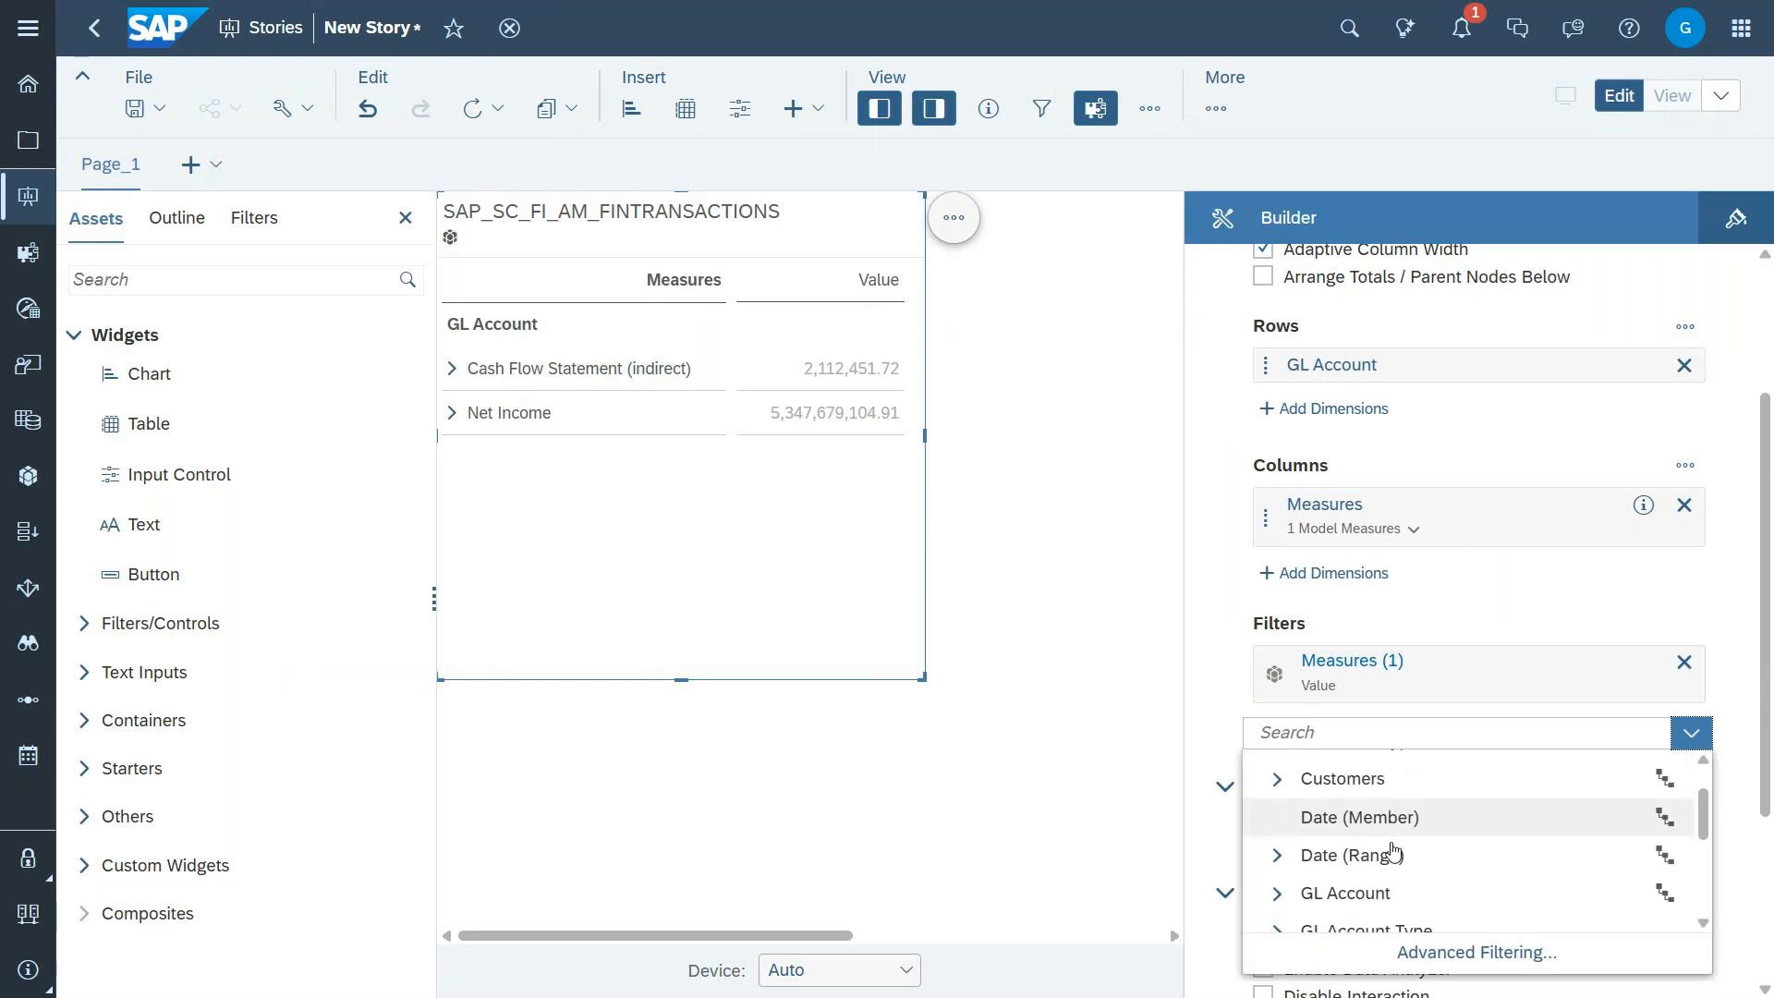
scroll(1393, 850, down, 1)
click(1392, 848)
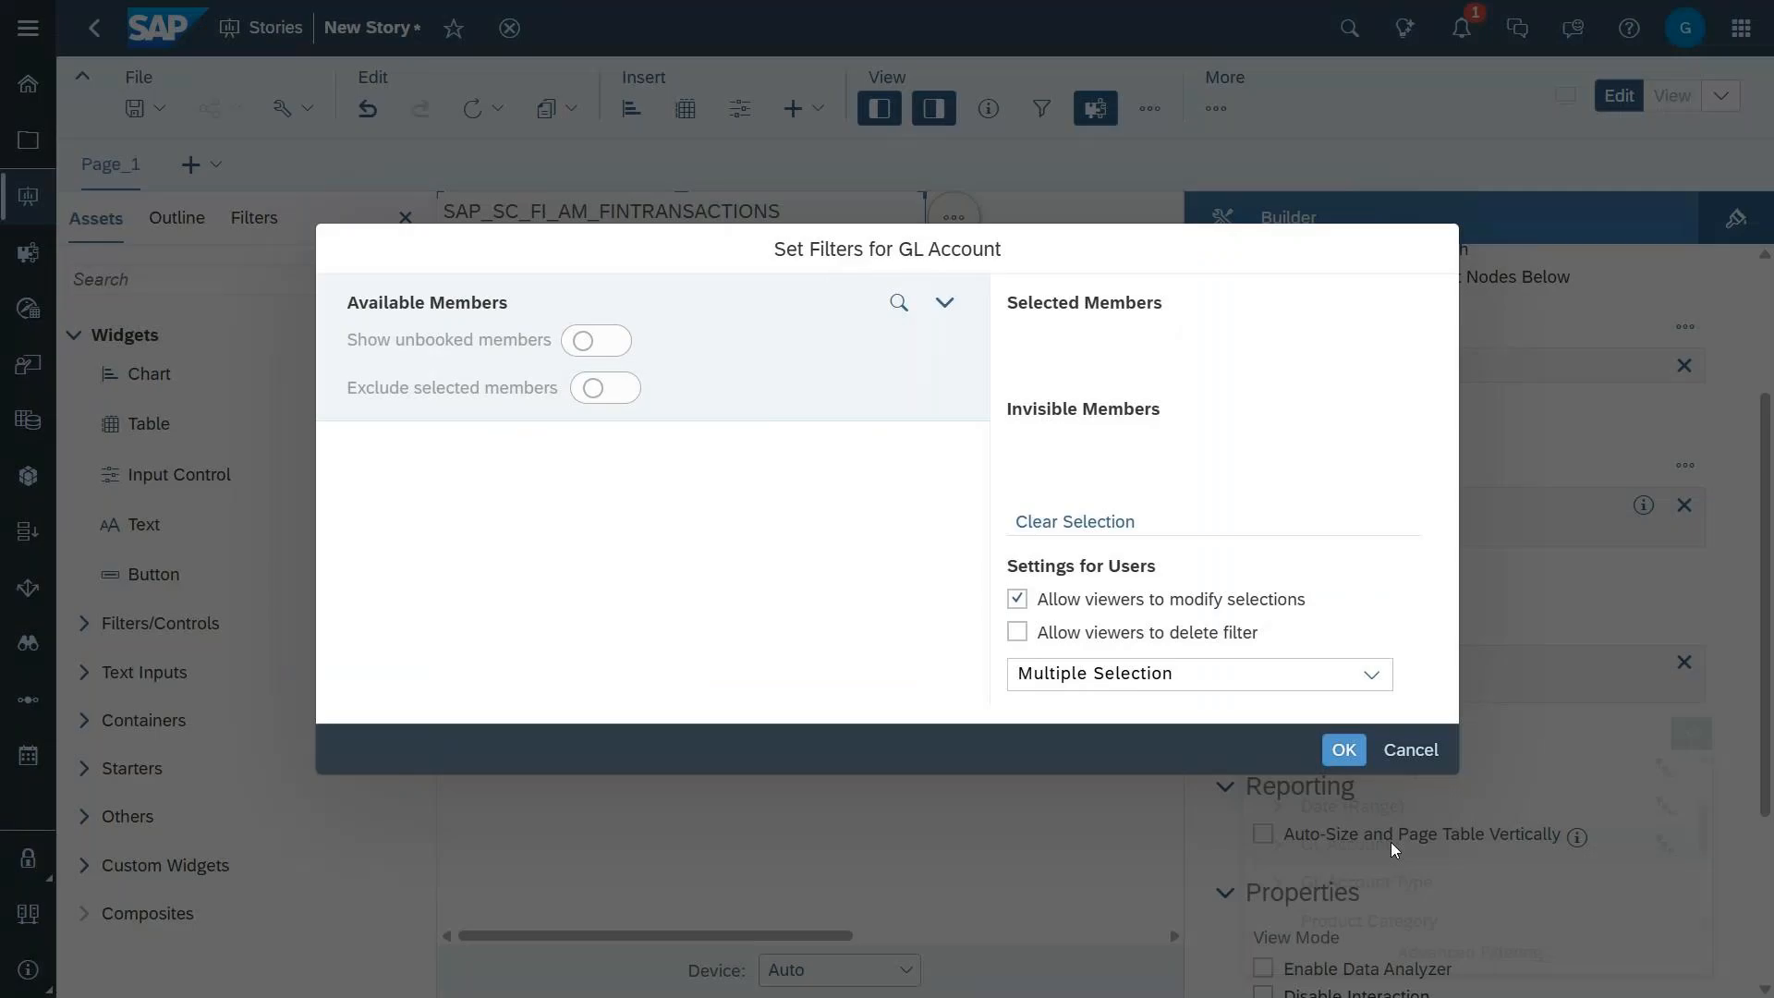
click(384, 595)
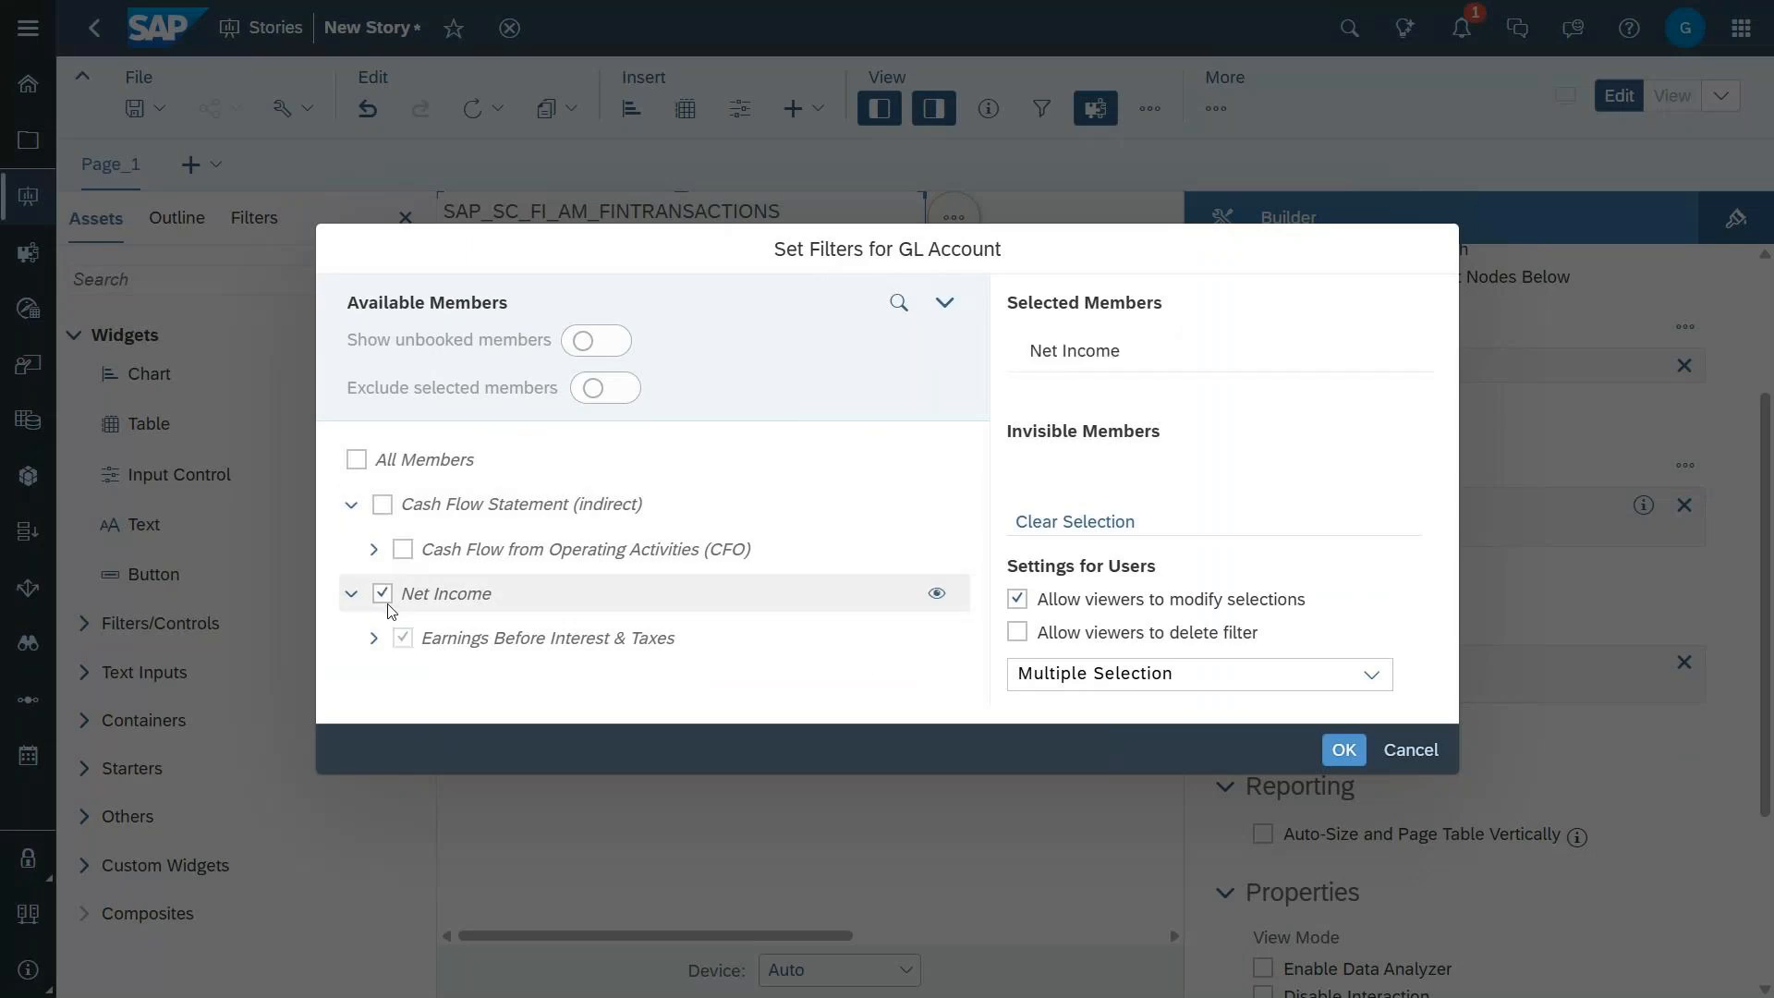
click(1339, 750)
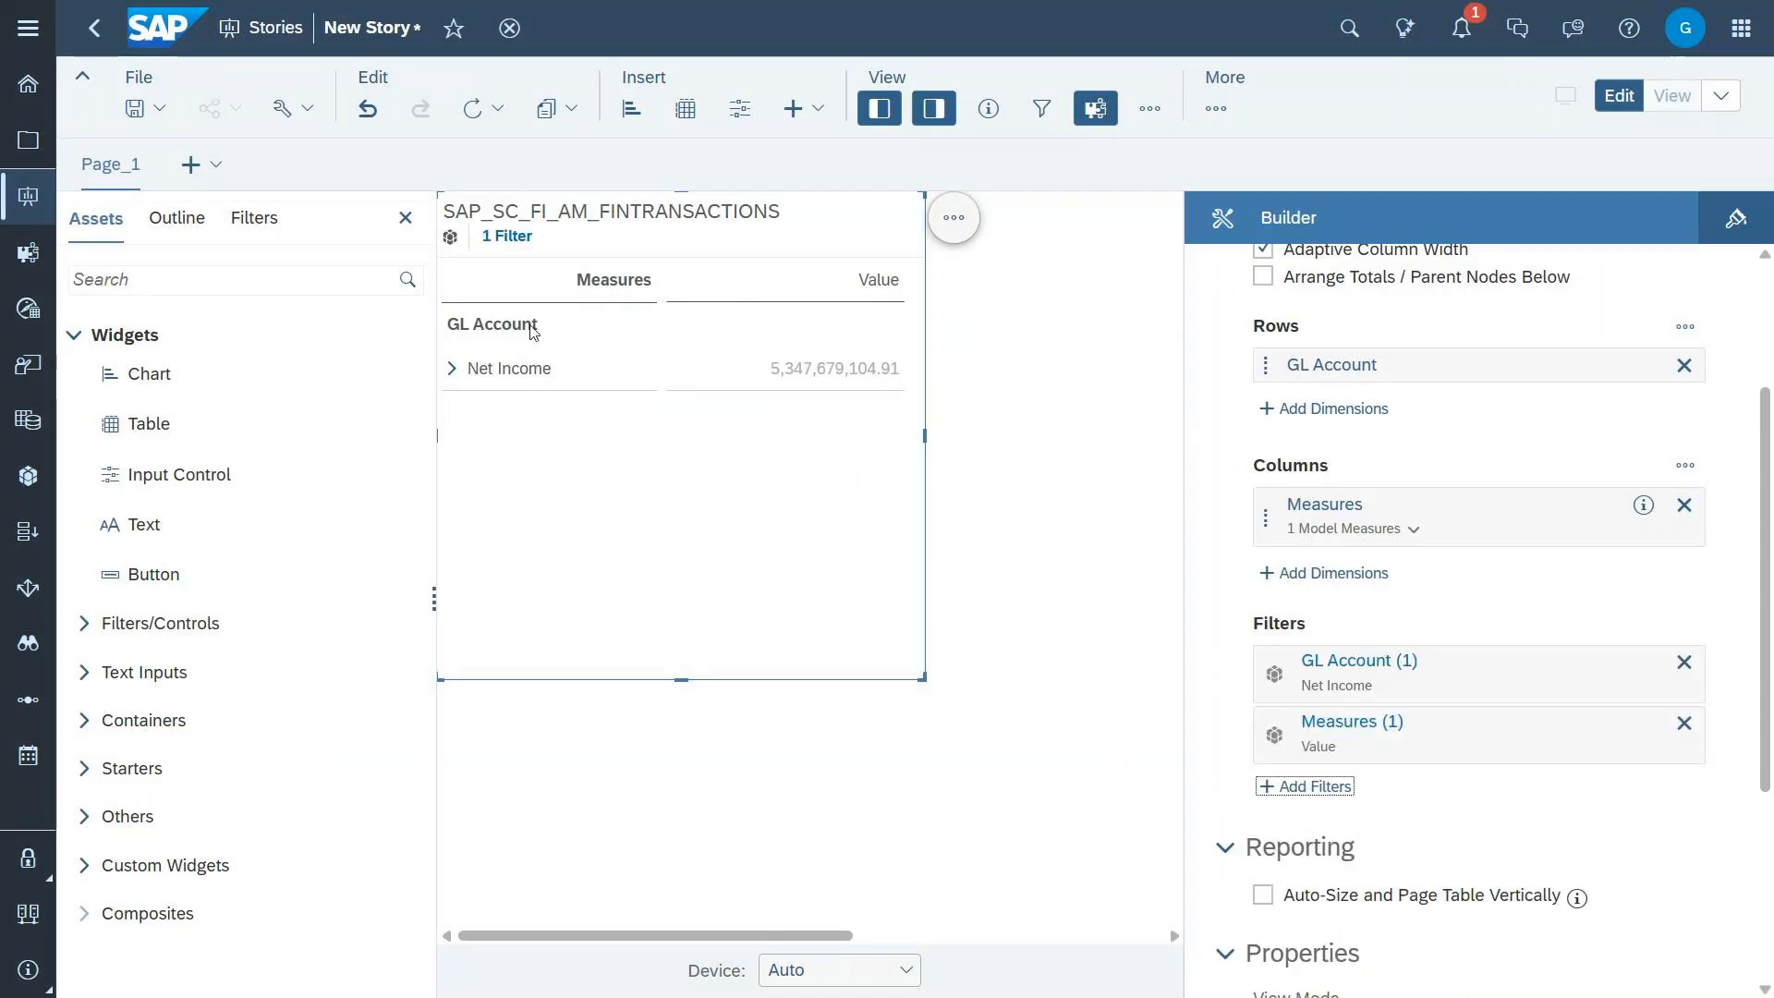
Step: Drill the GL Account hierarchy down to detail accounts such as Utilities Expense and enlarge the table in height and width
right_click(499, 336)
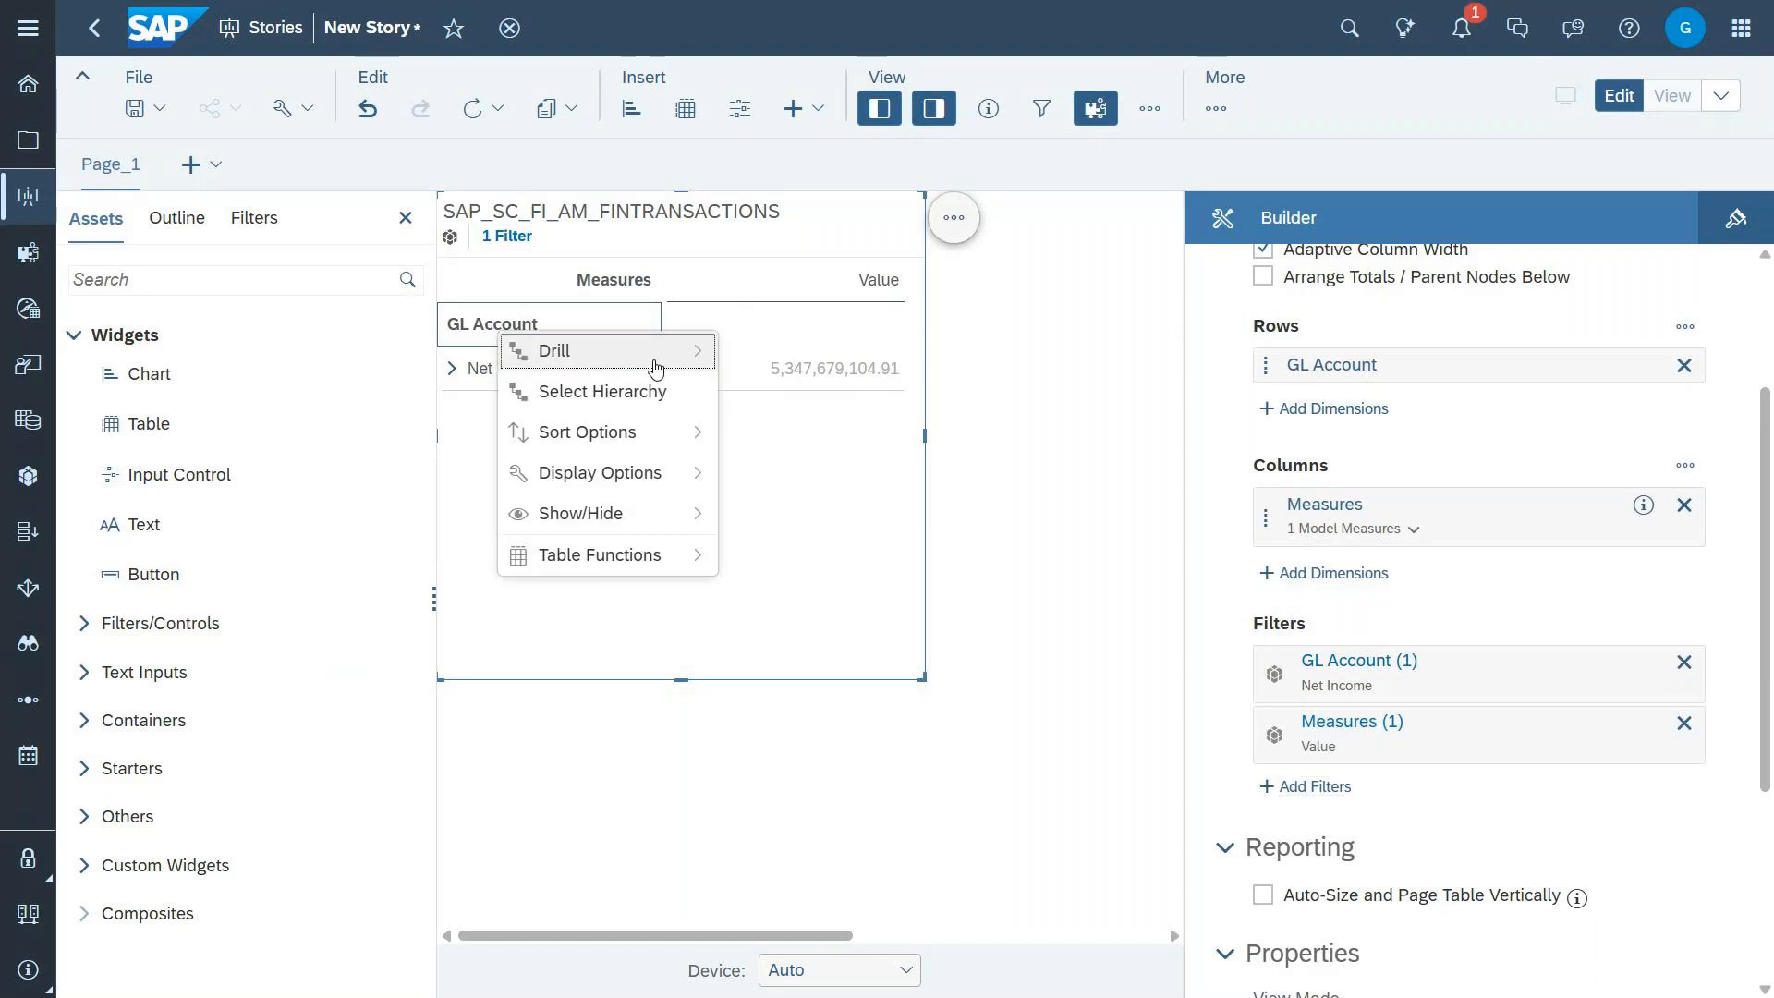
mouse_move(657, 363)
click(744, 559)
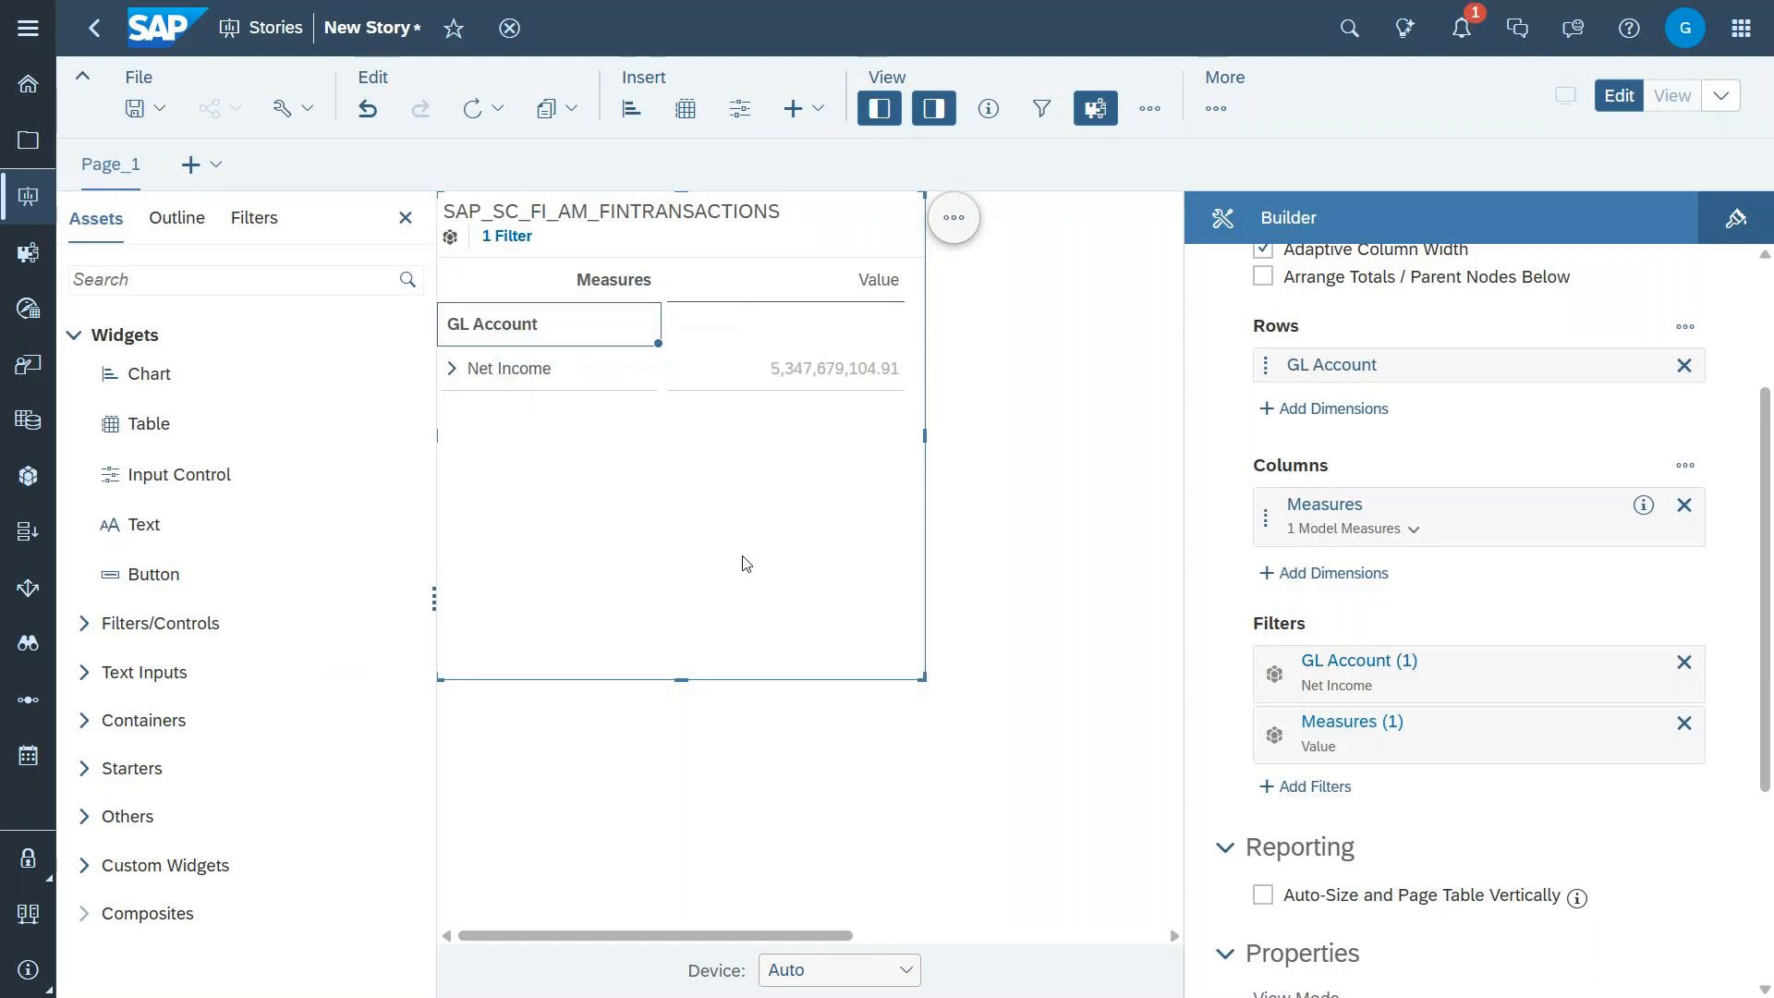
drag(921, 679, 1007, 897)
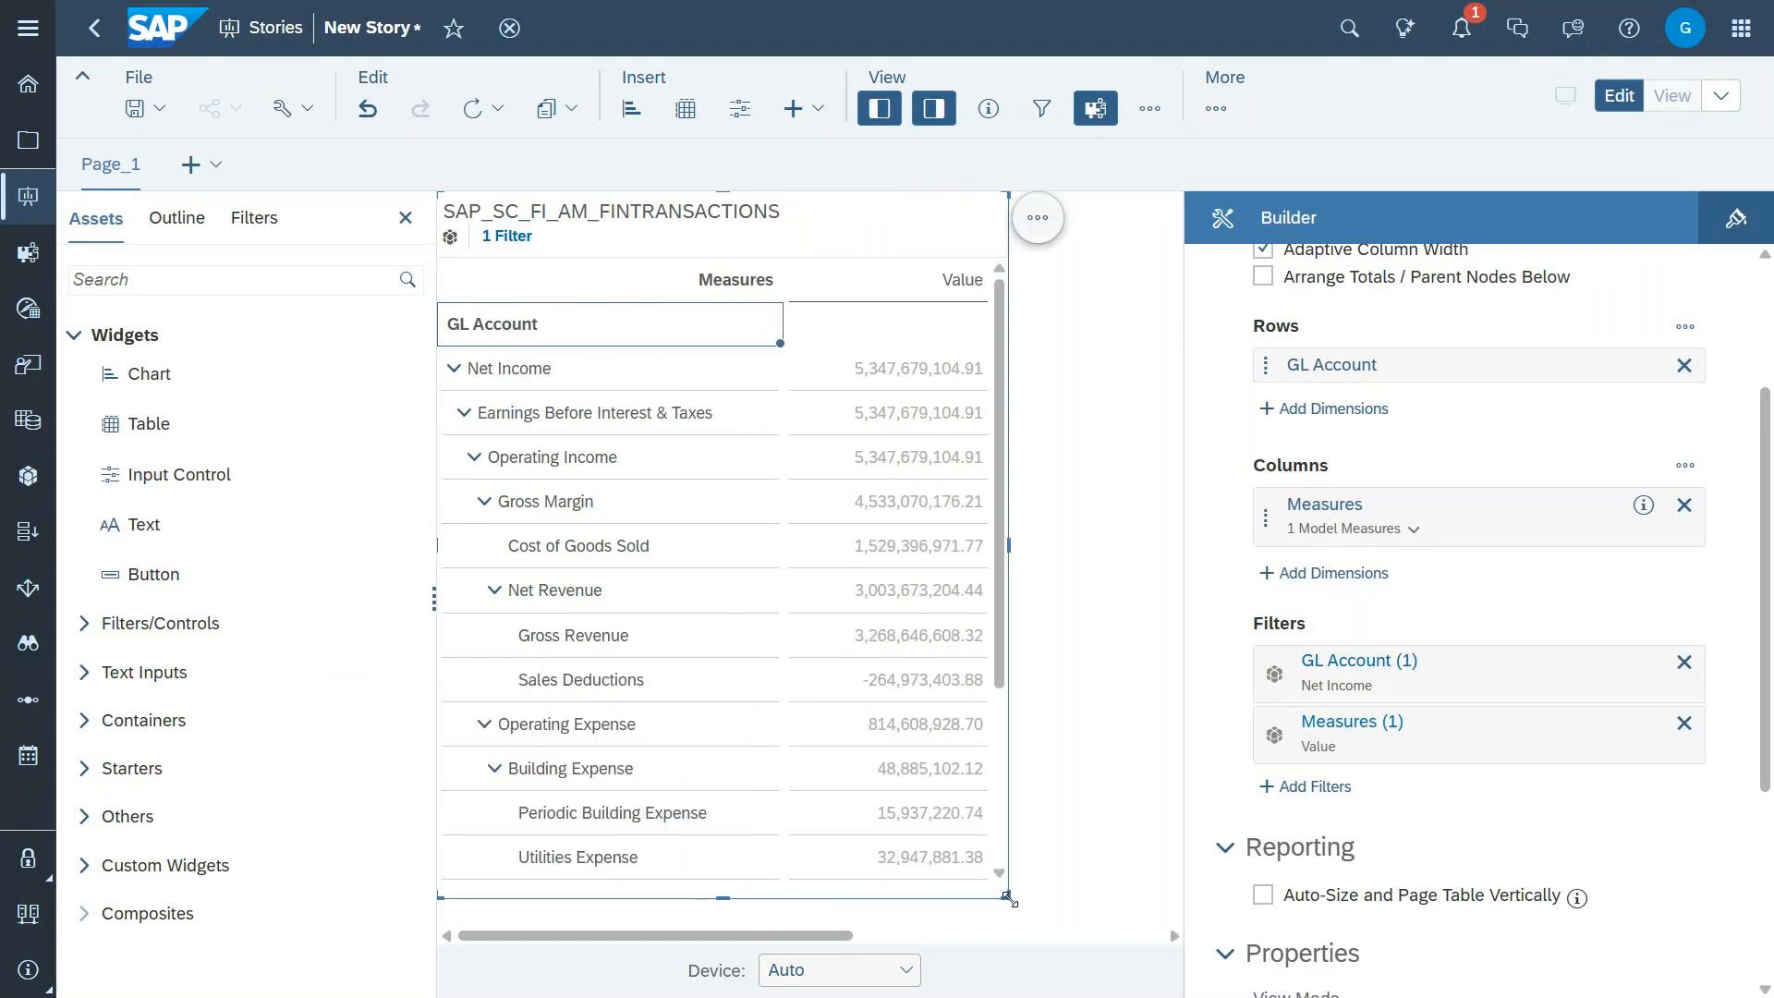
drag(1007, 541, 1070, 540)
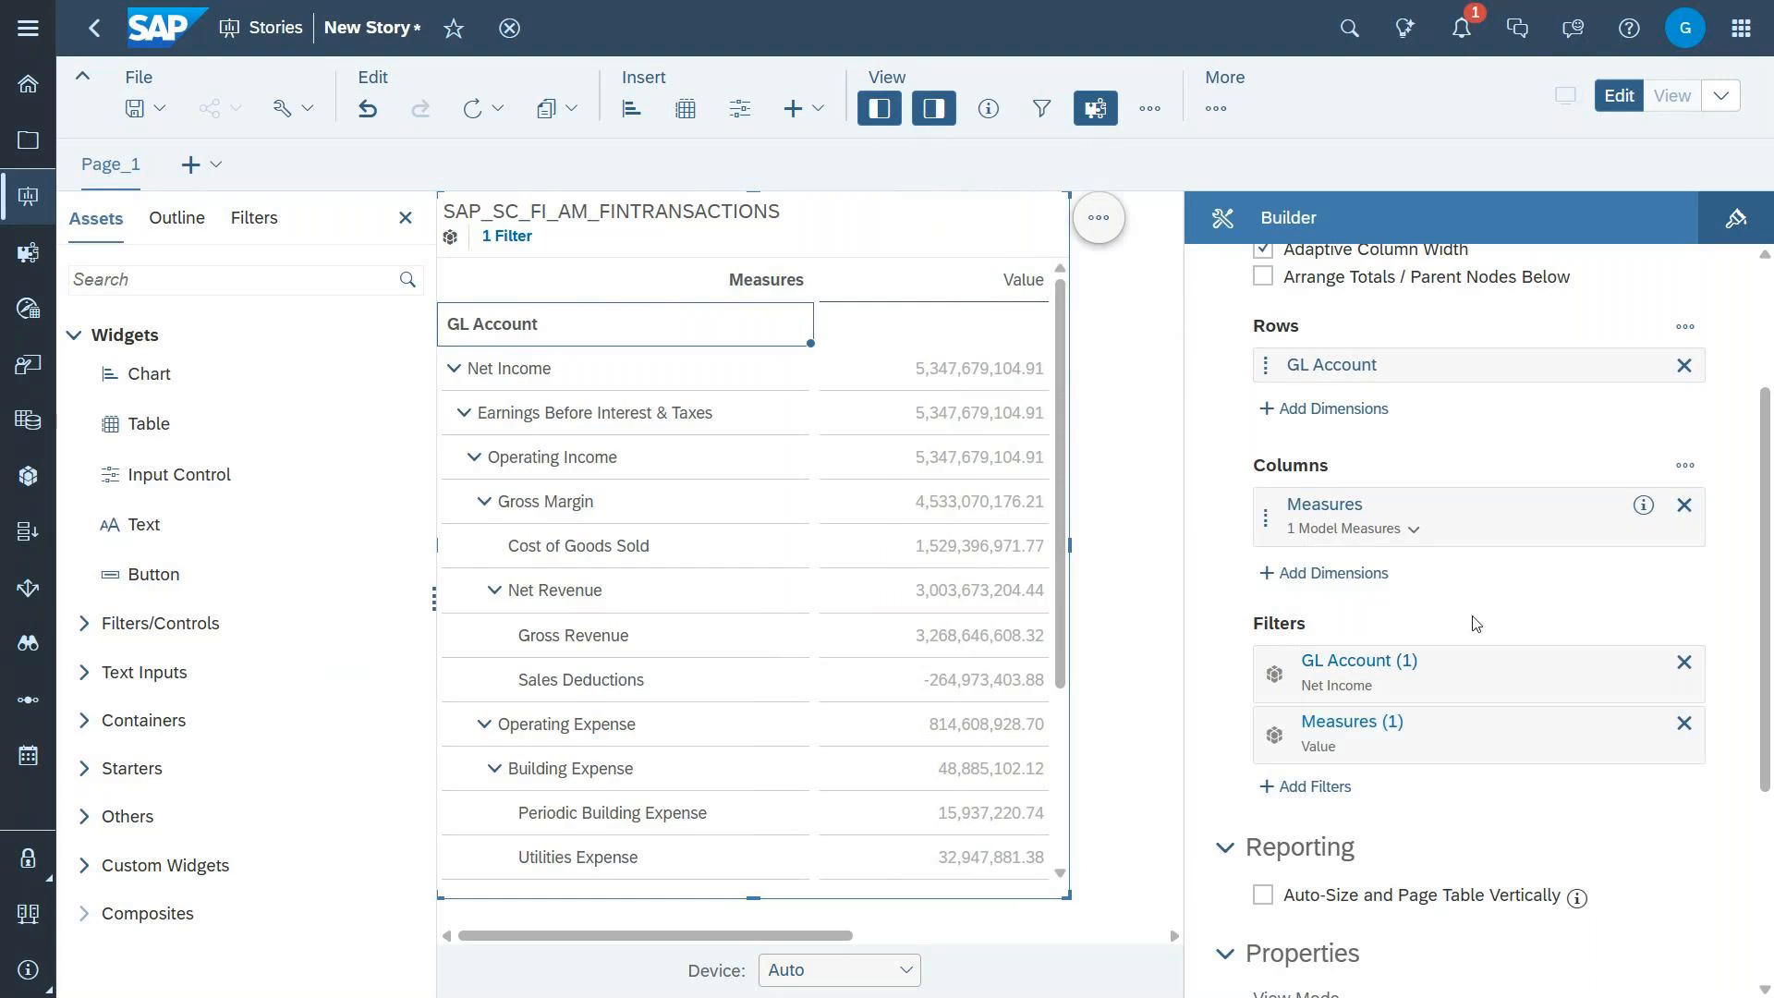
Step: Add the YEAR attribute of the Date dimension to the table's columns
click(1360, 572)
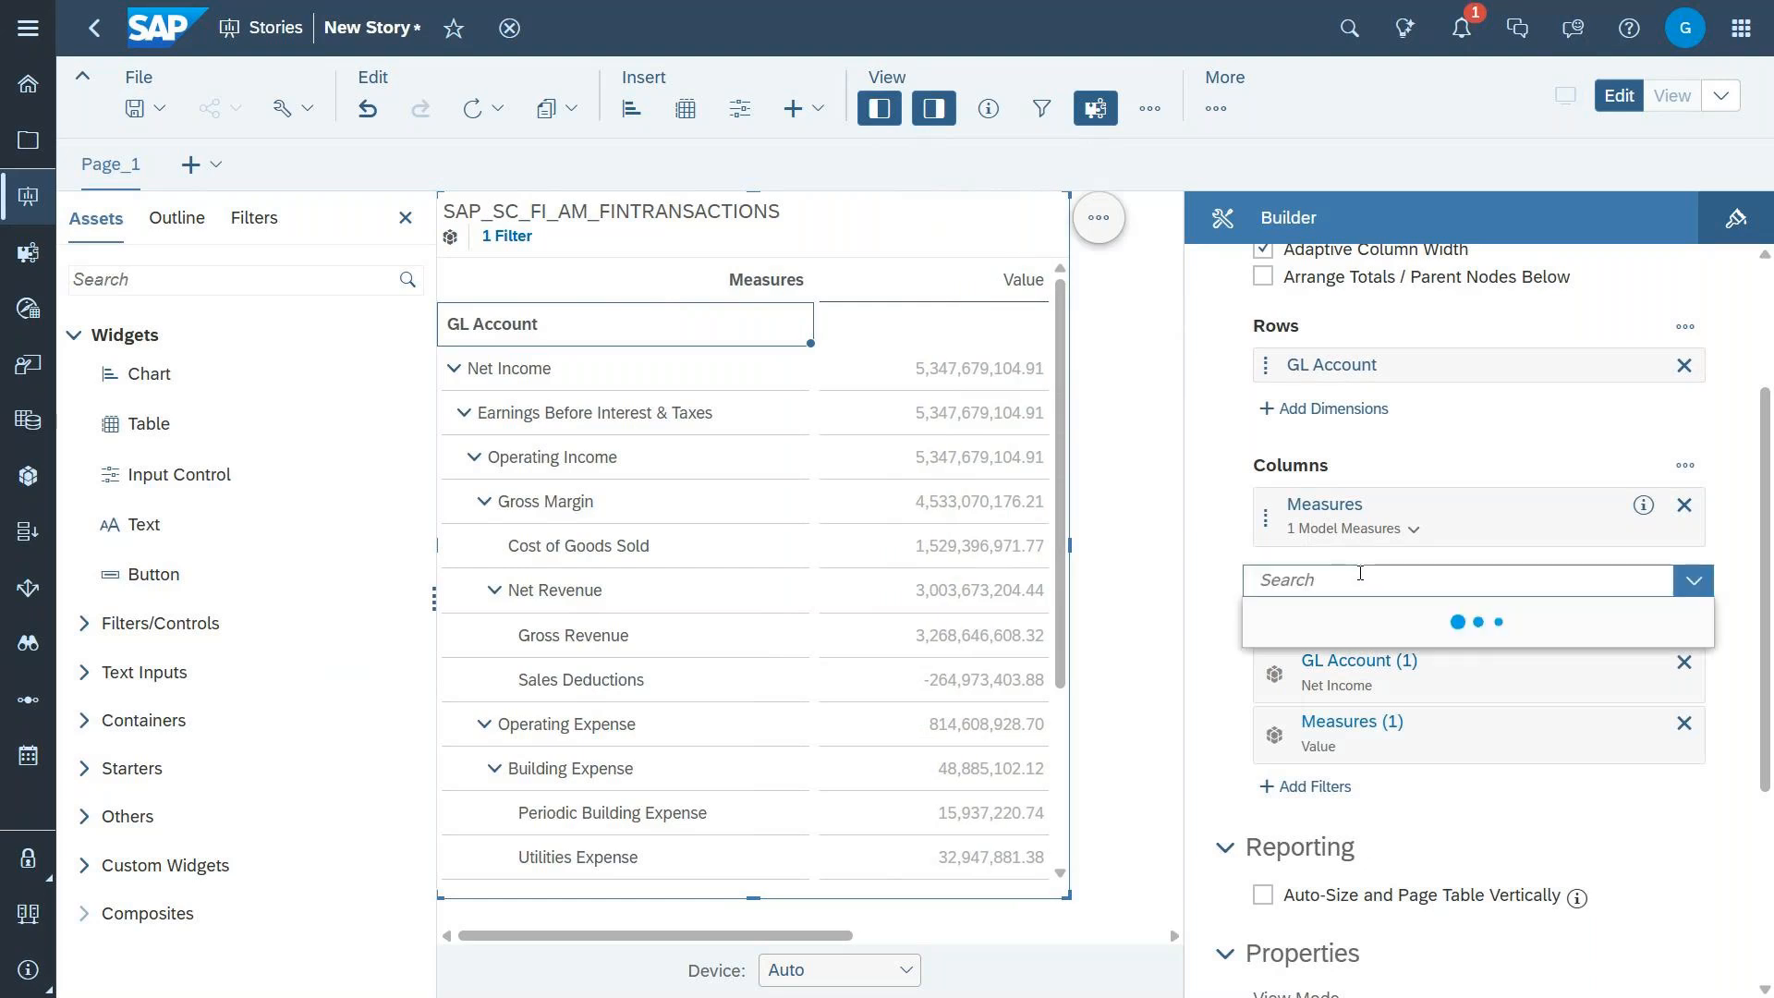
click(1290, 884)
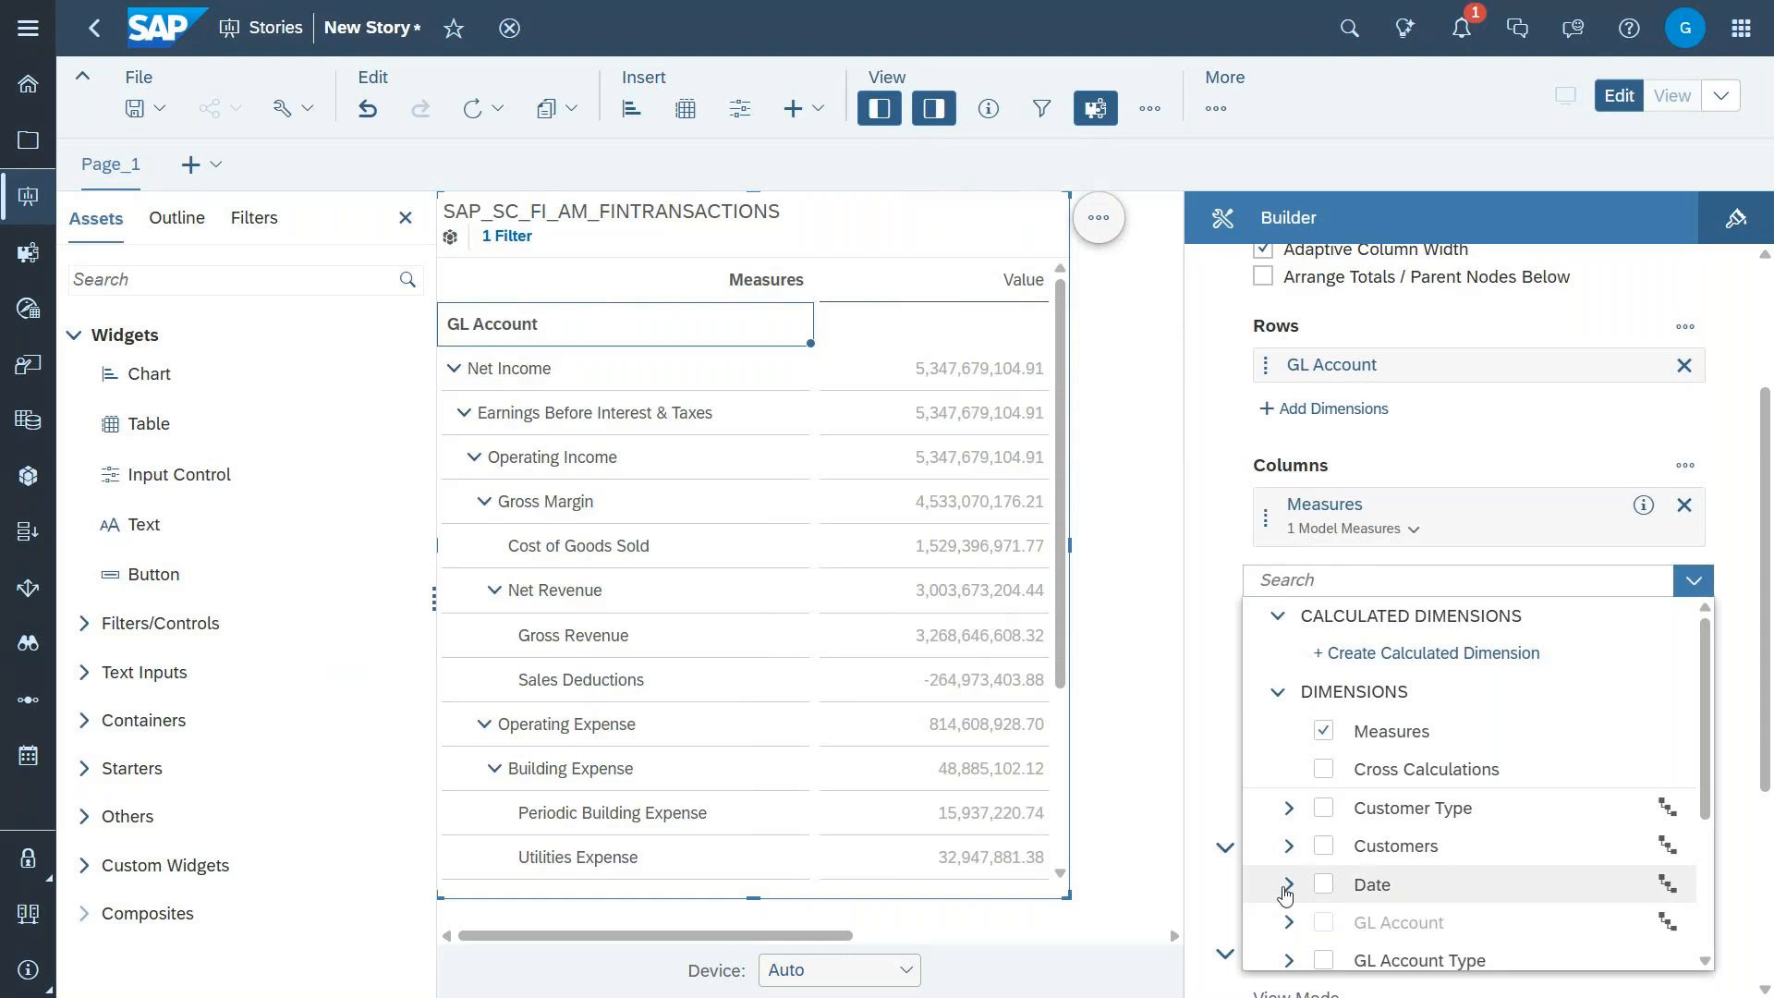
scroll(1497, 811, down, 3)
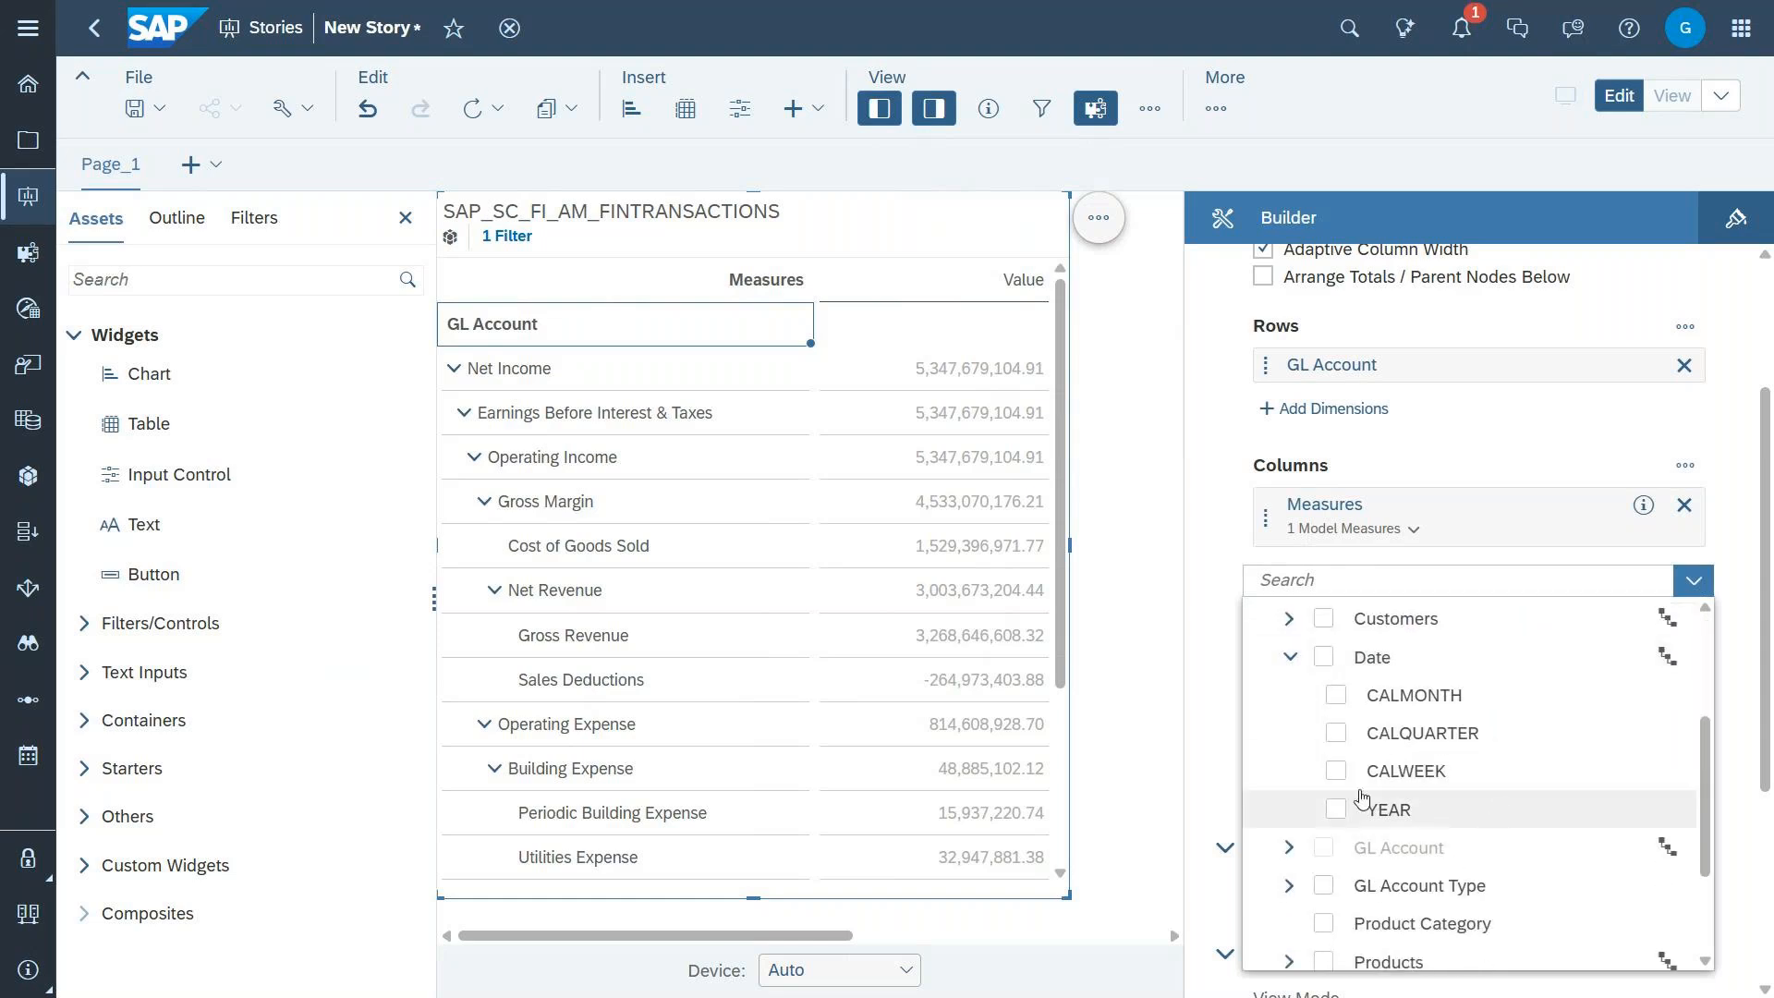
click(1337, 810)
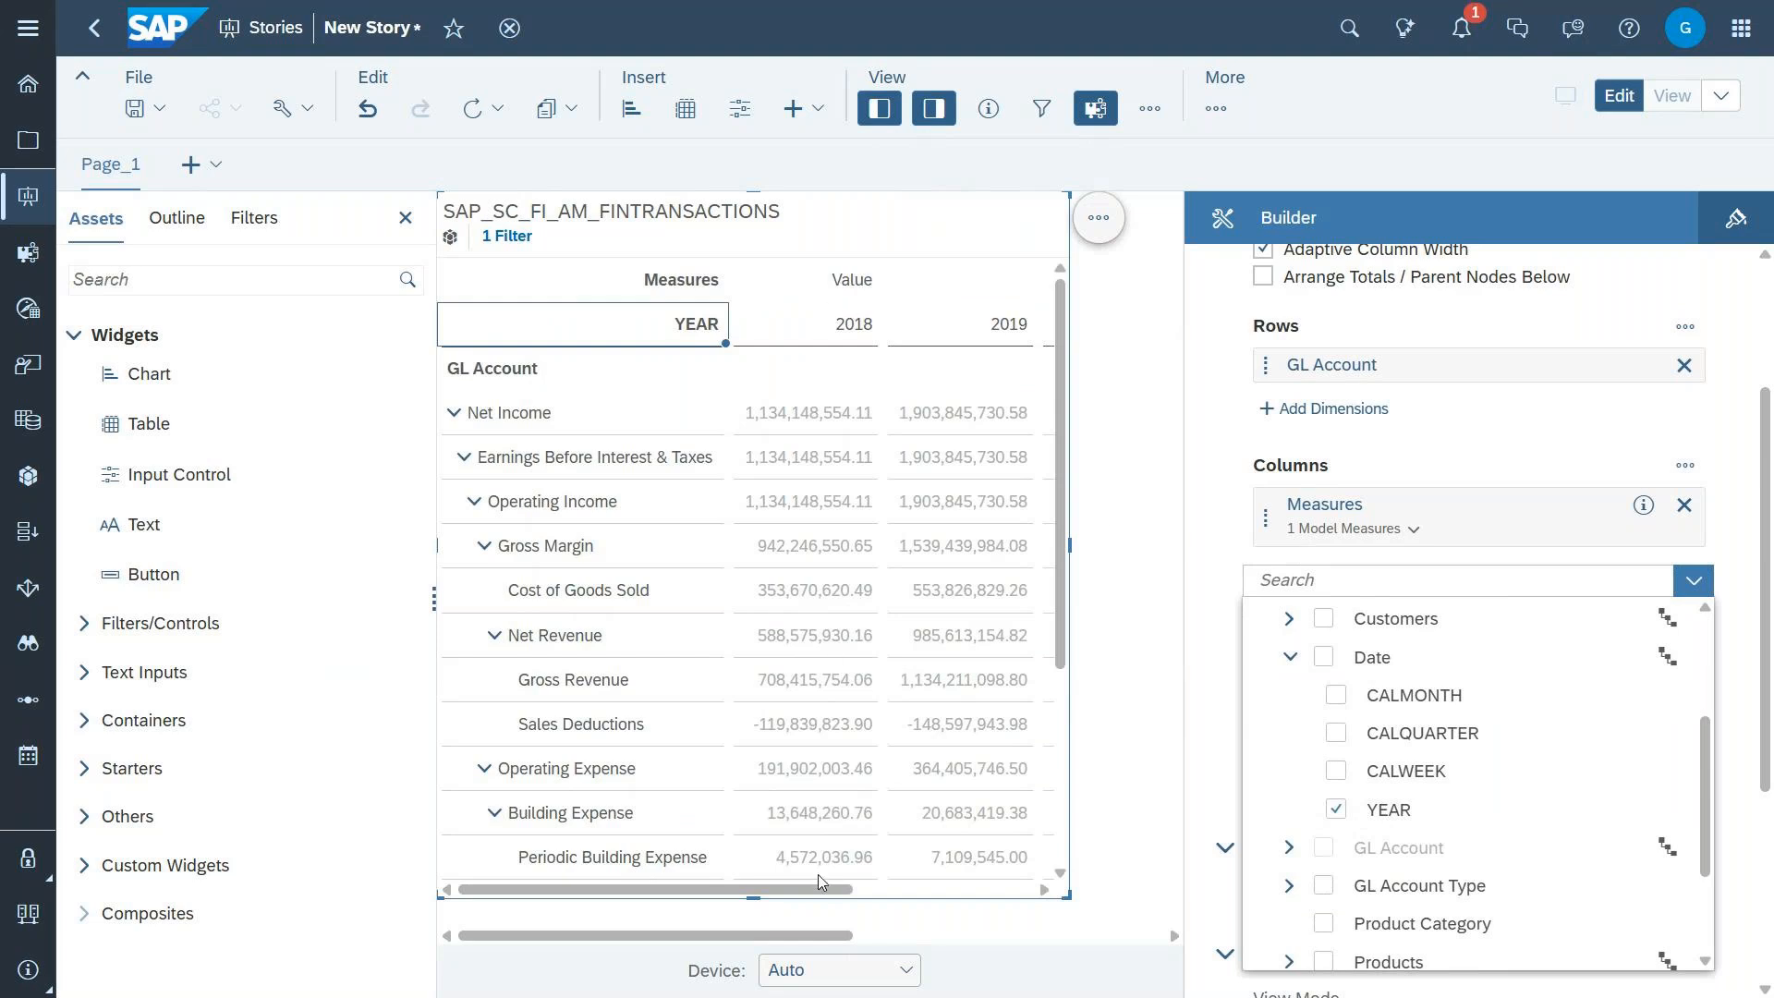
click(879, 114)
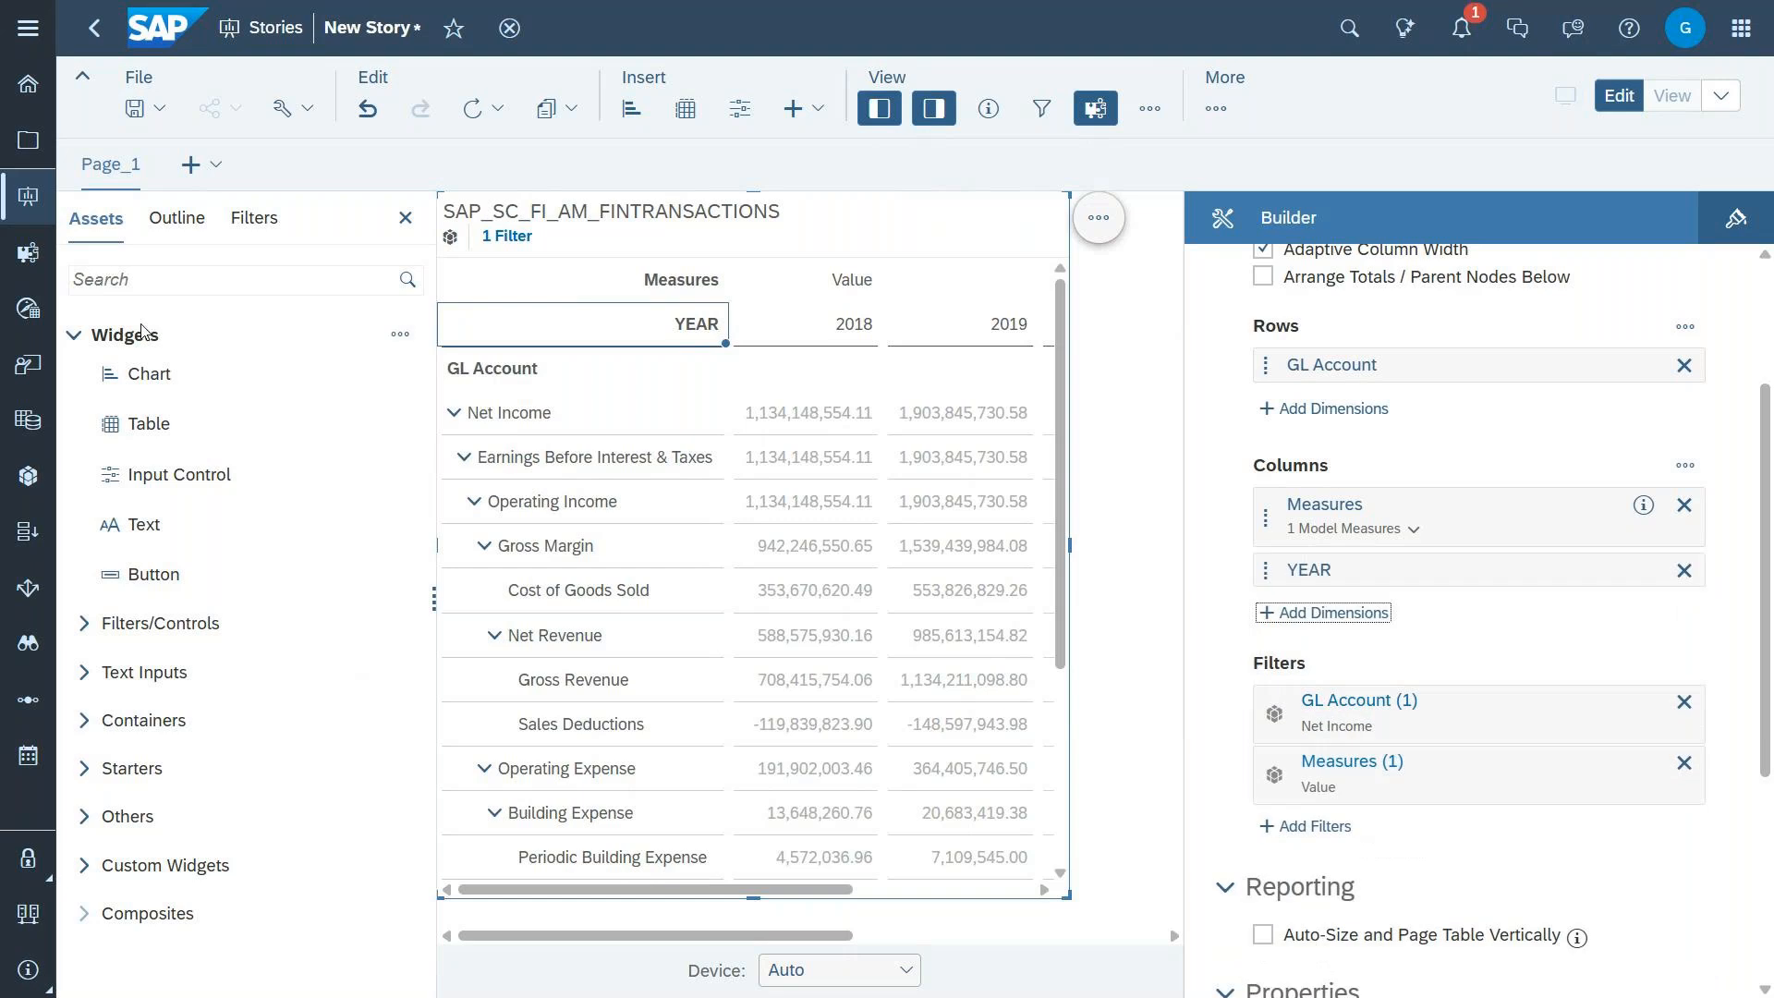
Step: Hide the widget assets area and widen the table to show the year columns 2018 through 2021
click(866, 114)
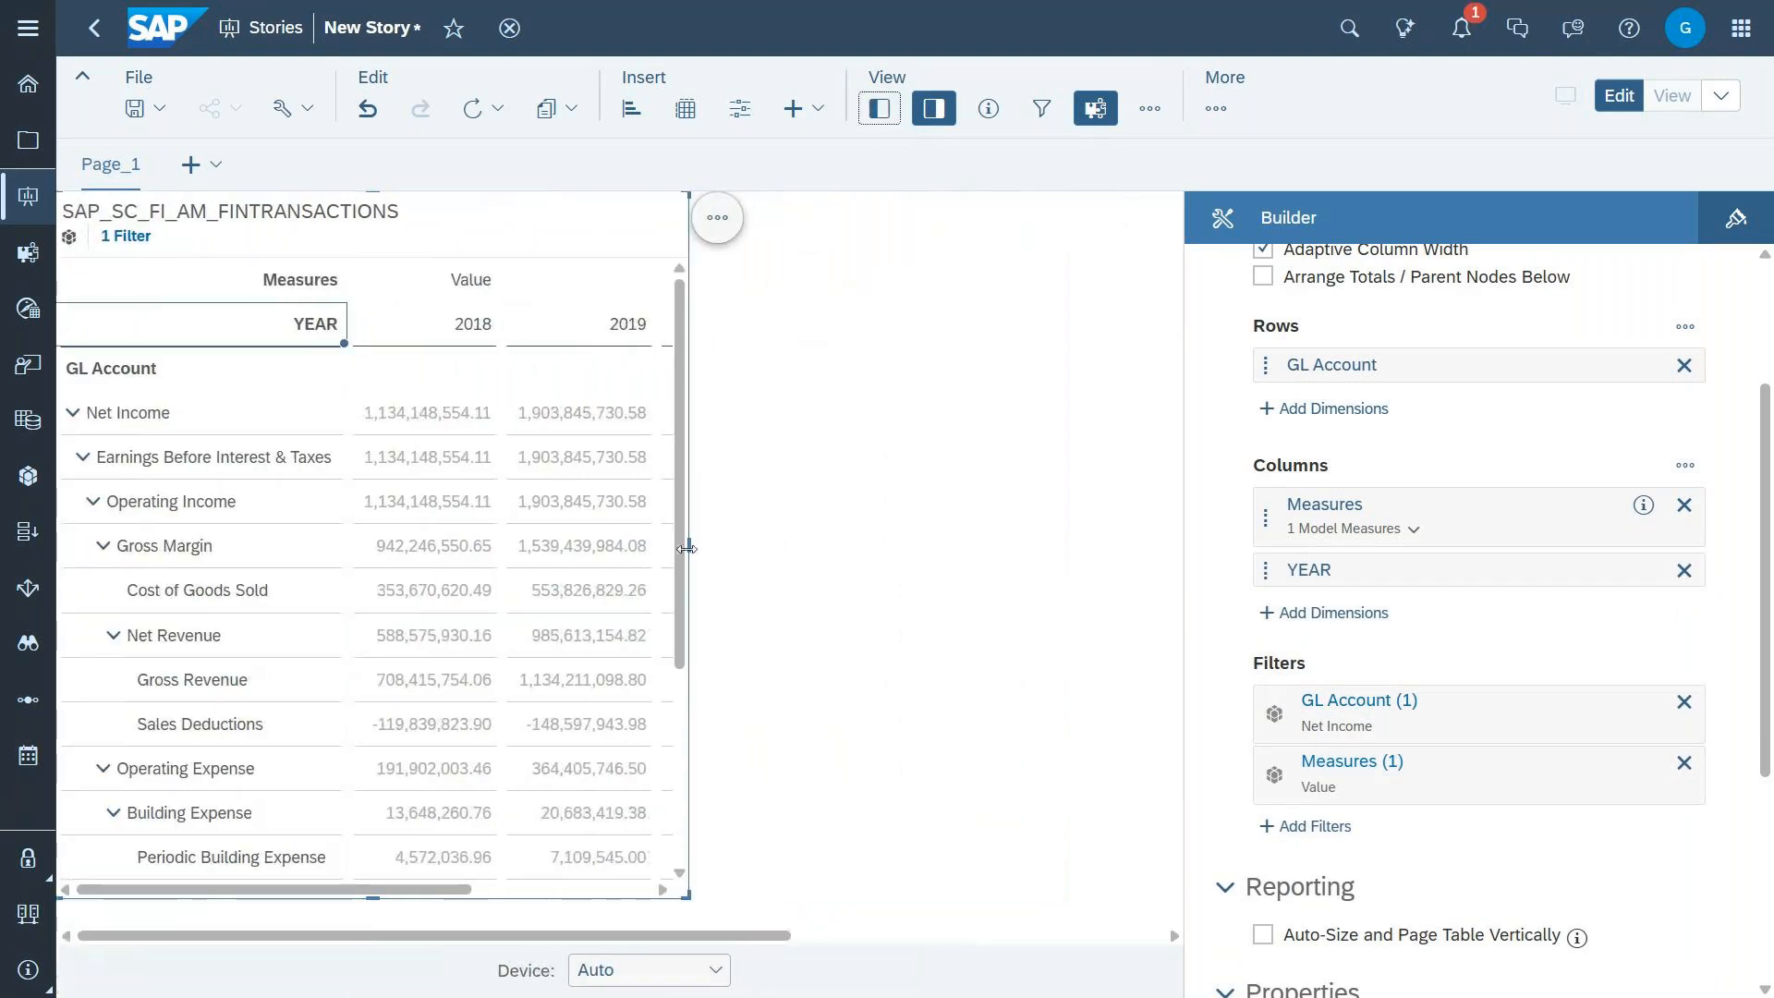
drag(686, 549, 1077, 554)
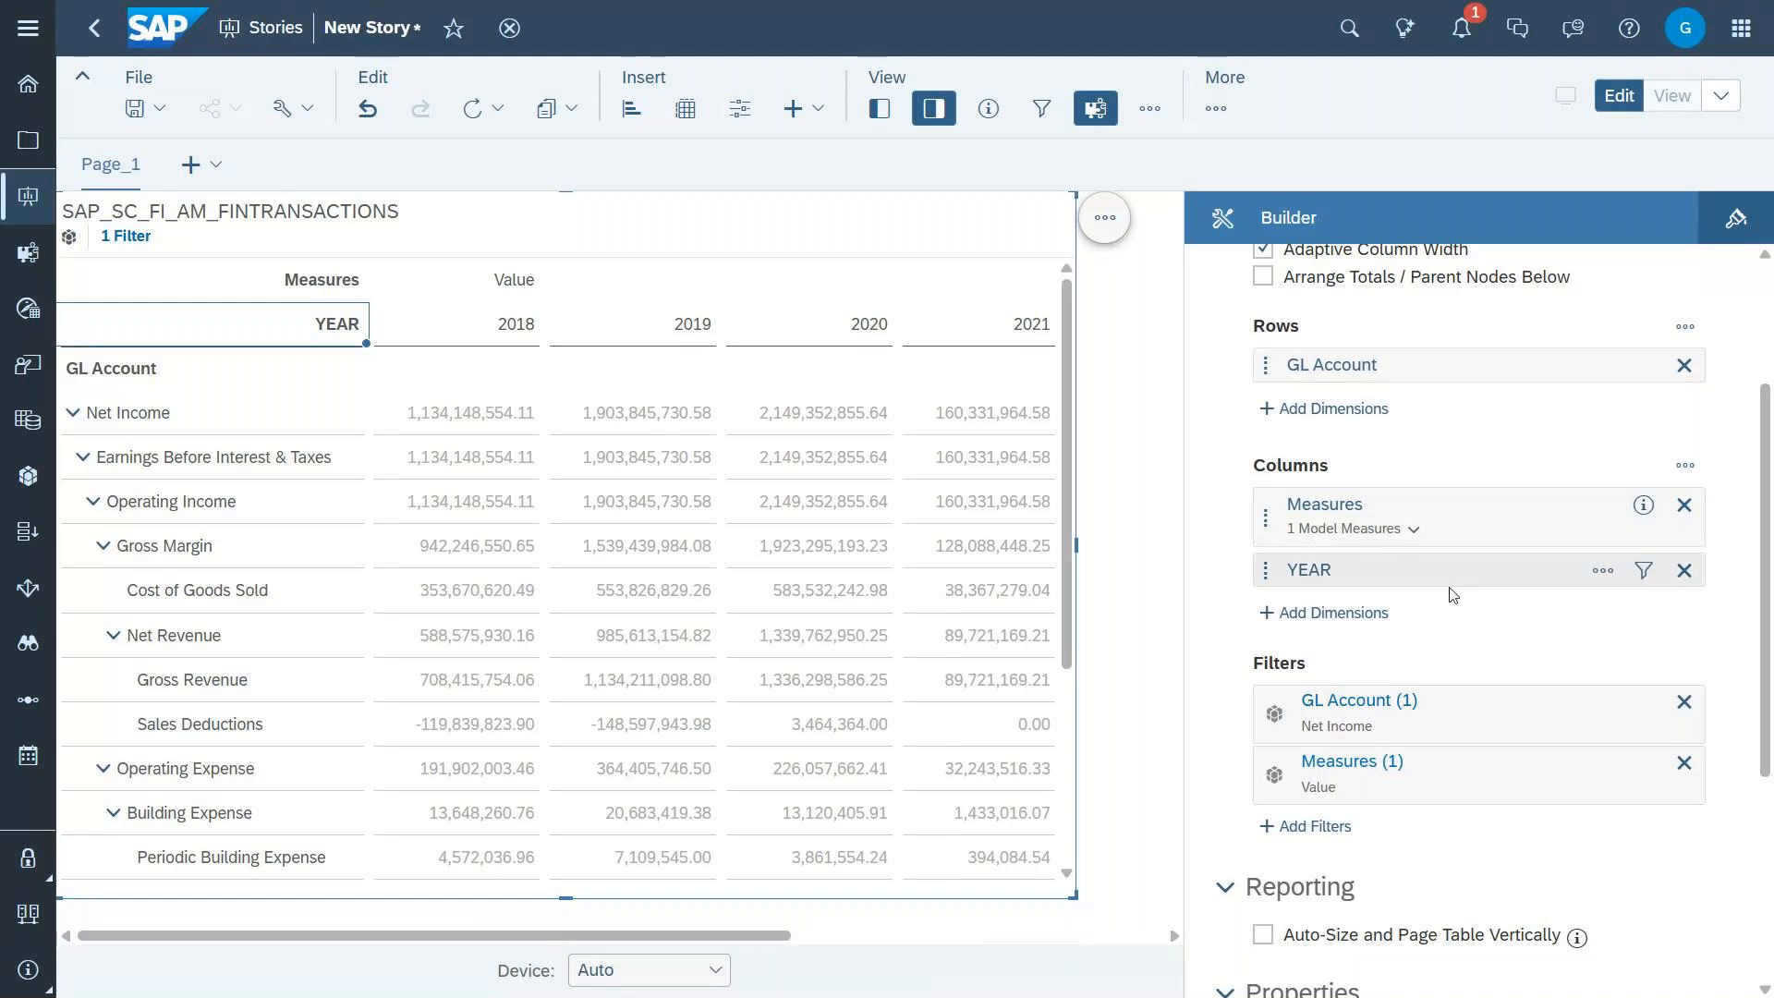
scroll(1453, 595, down, 1)
scroll(1453, 595, down, 3)
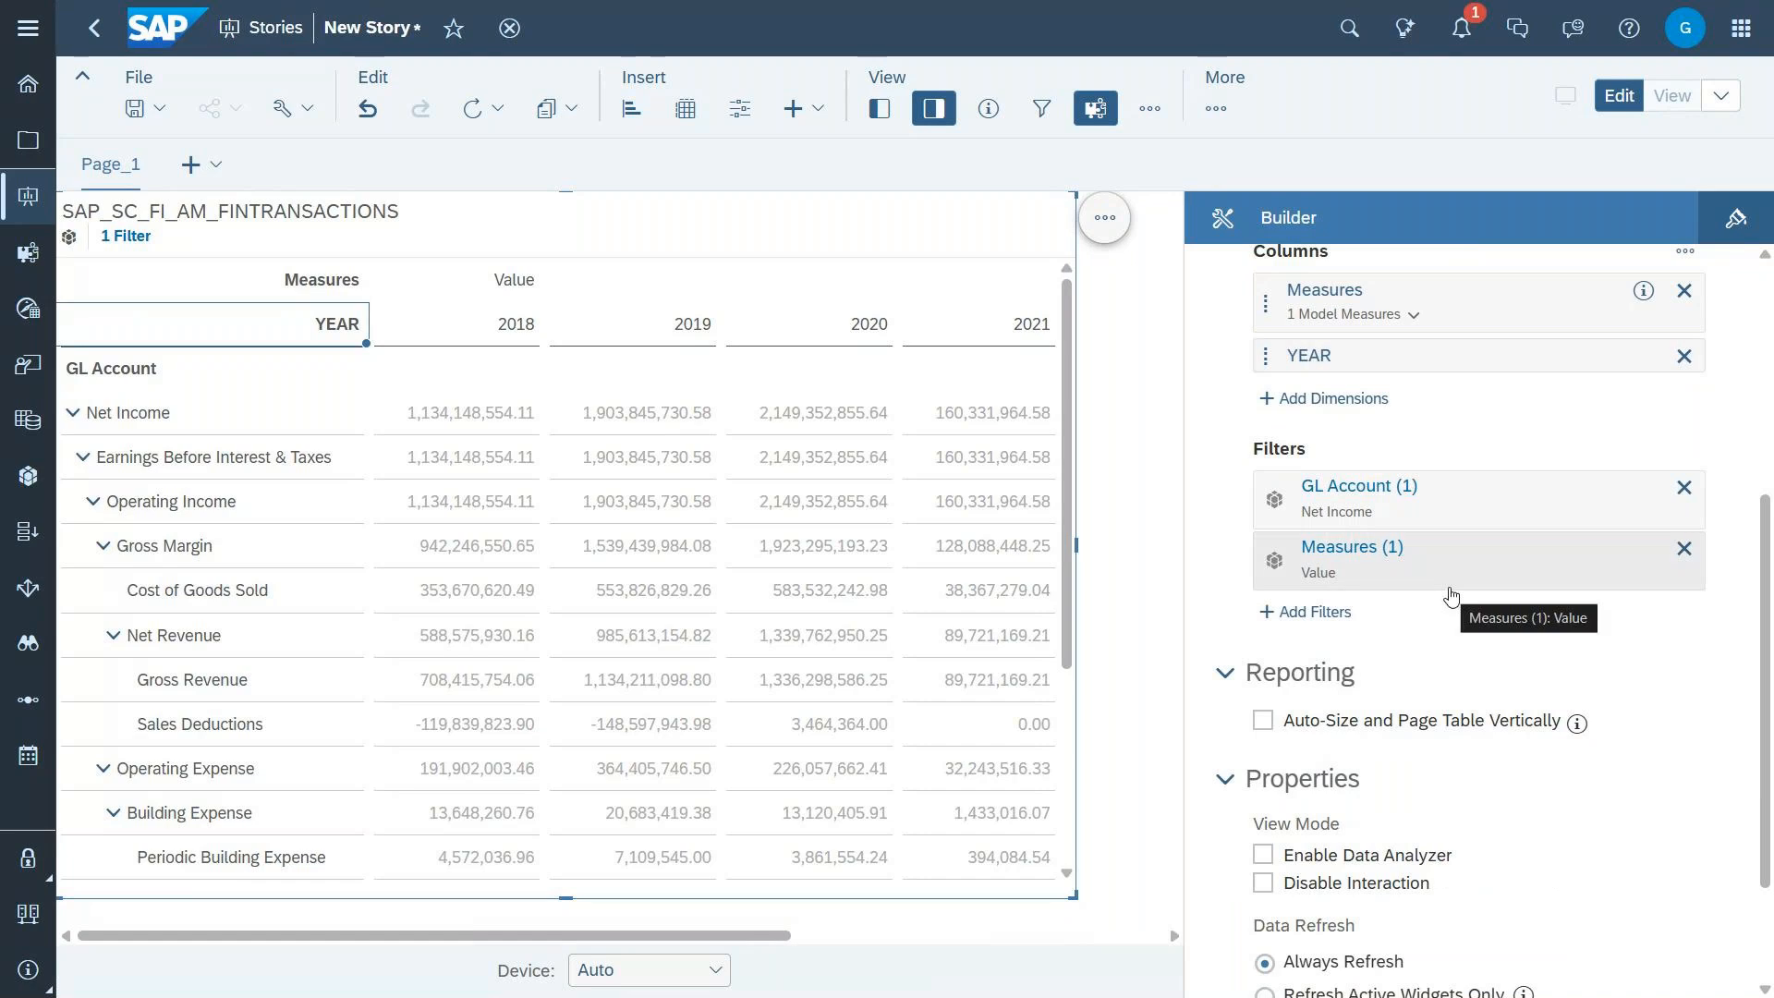
scroll(1450, 596, up, 8)
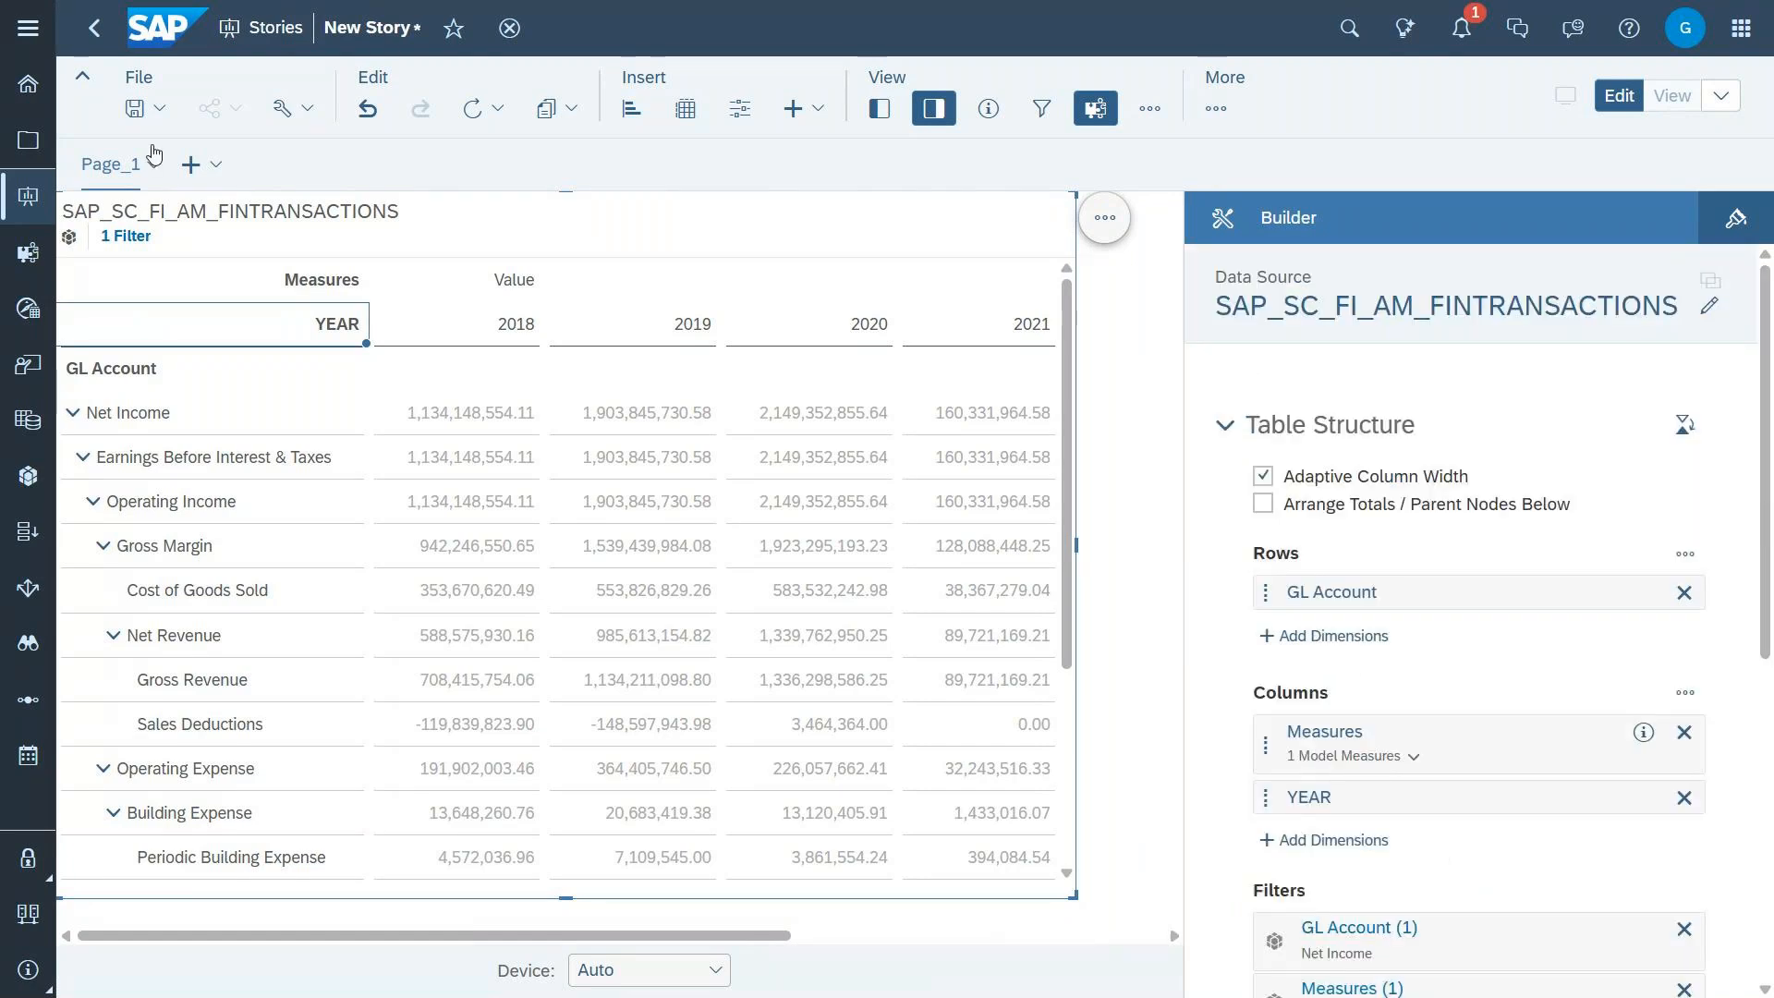
Step: Add a second page to the story and insert a table on it
click(201, 164)
click(257, 214)
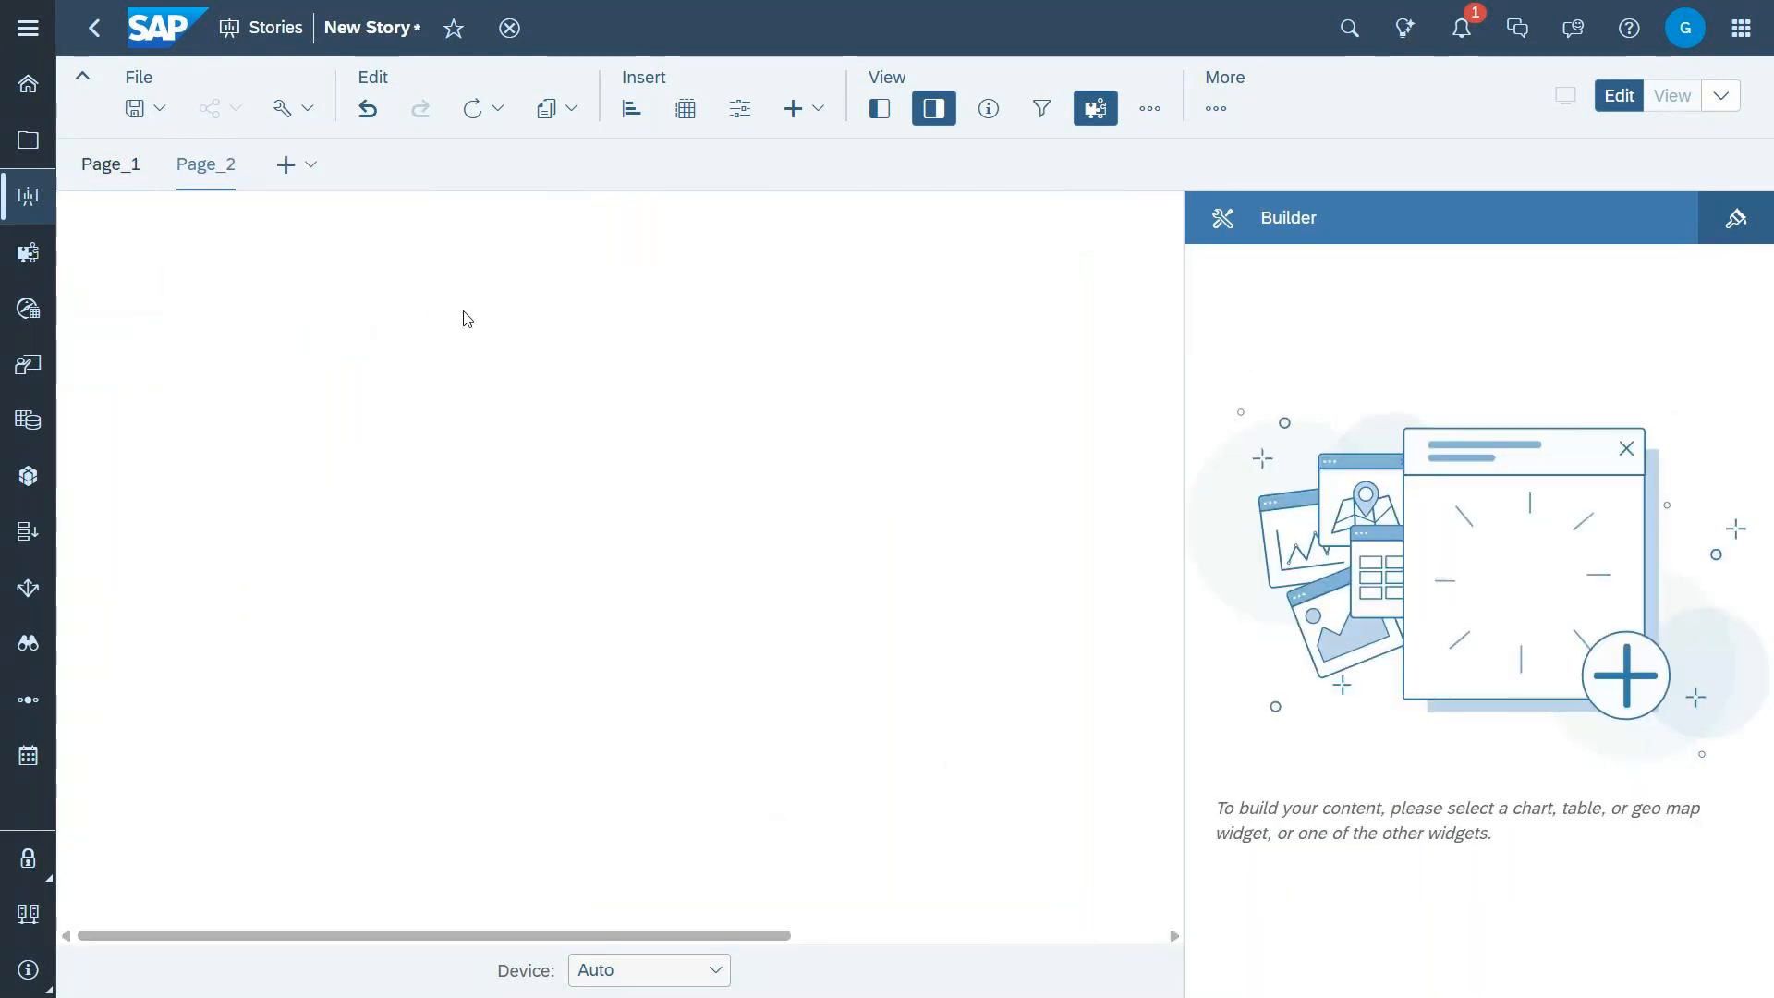
click(695, 112)
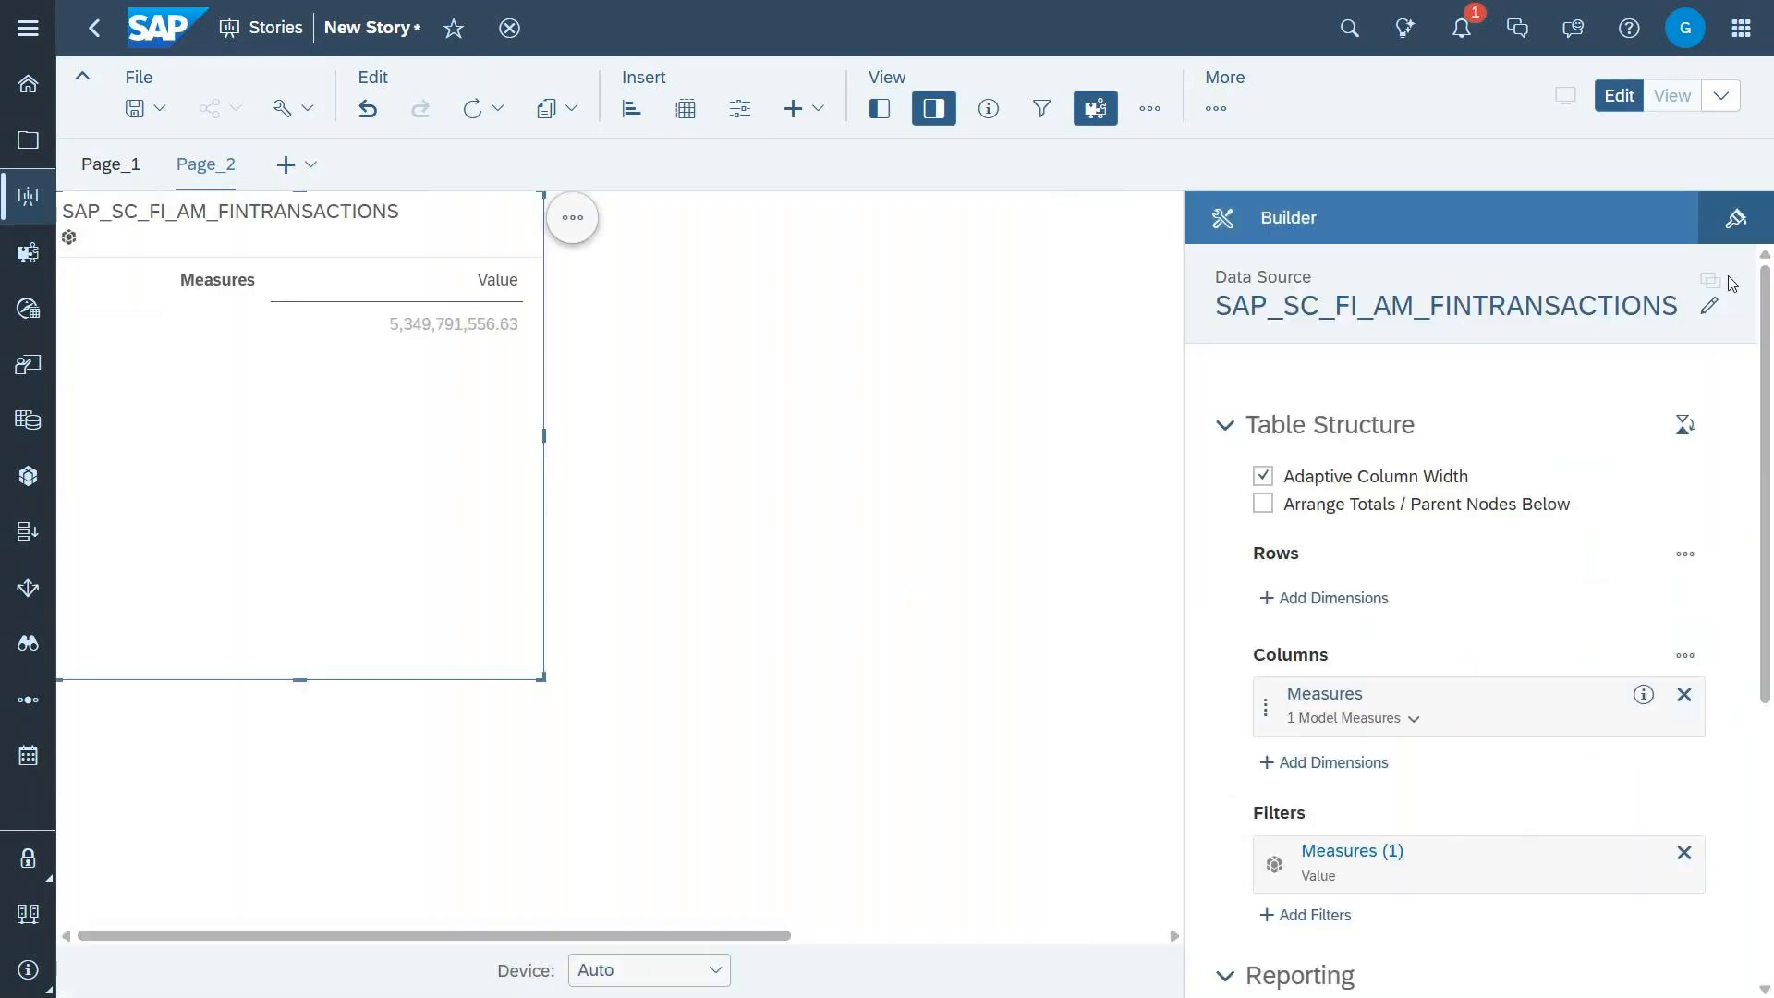
Step: Change the new table's data source to the Datasphere model SAP_SC_SALES_AM_SalesOrders (Sales Orders with Products), accepting that the table is cleared
click(1708, 306)
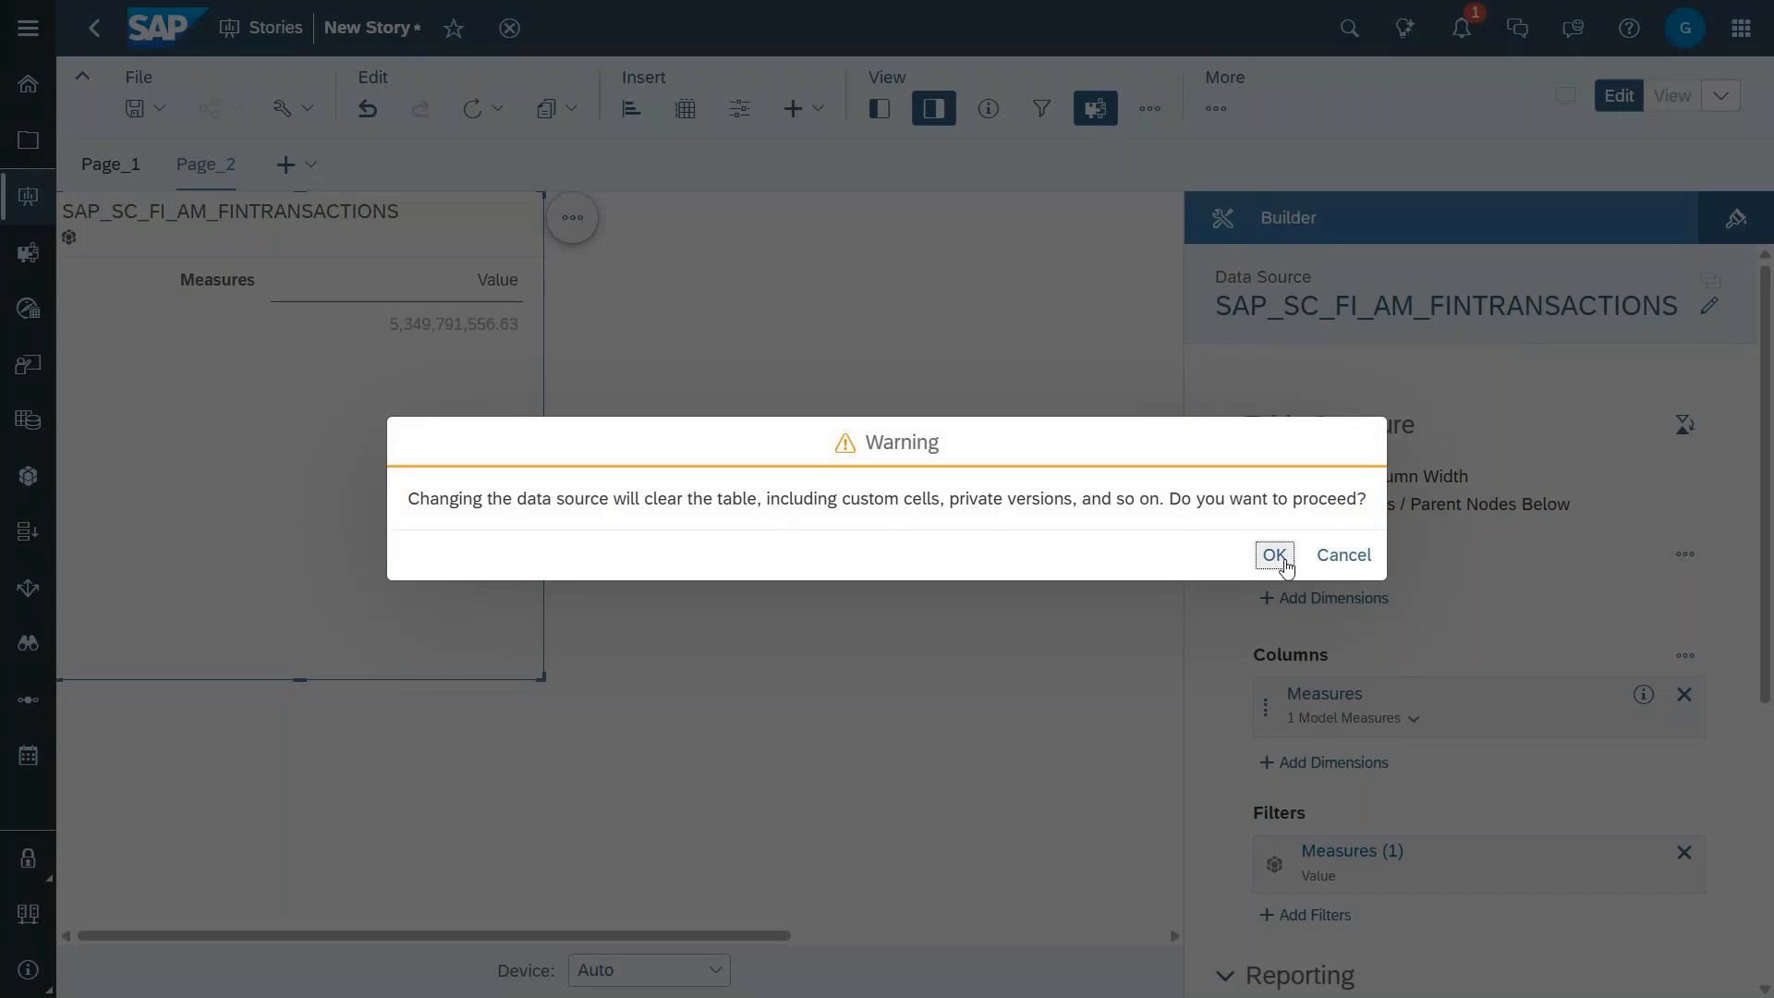
click(1274, 556)
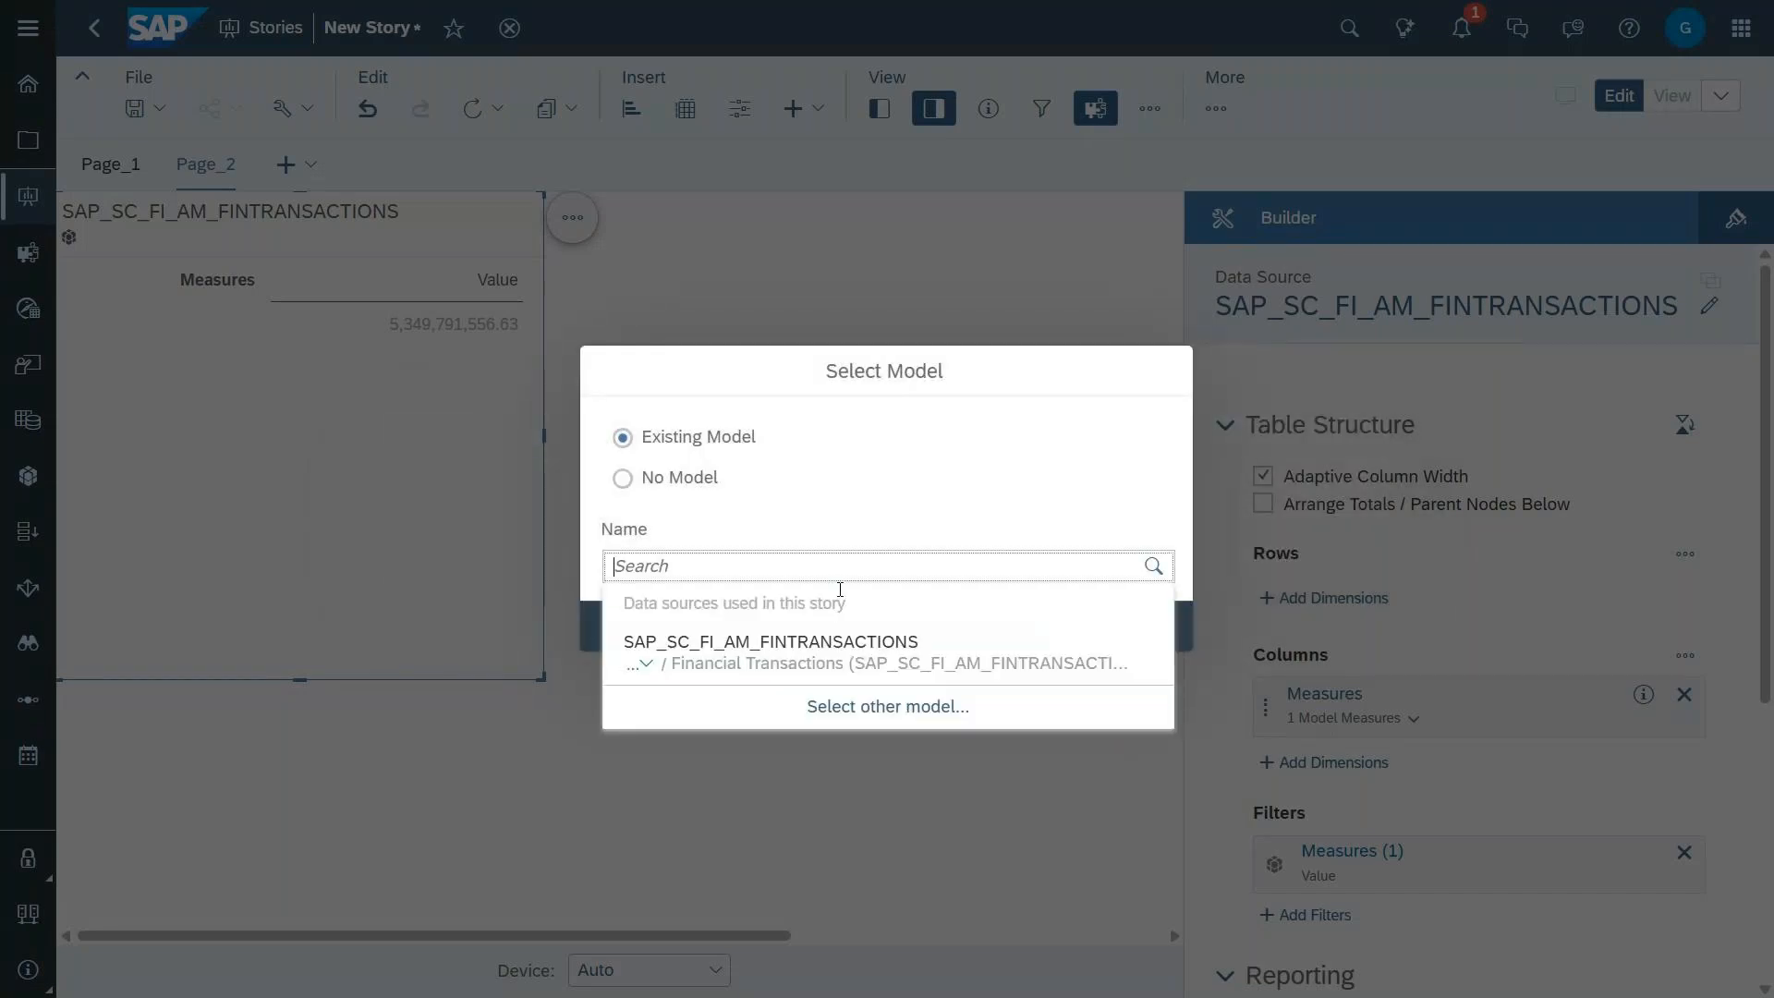
click(877, 706)
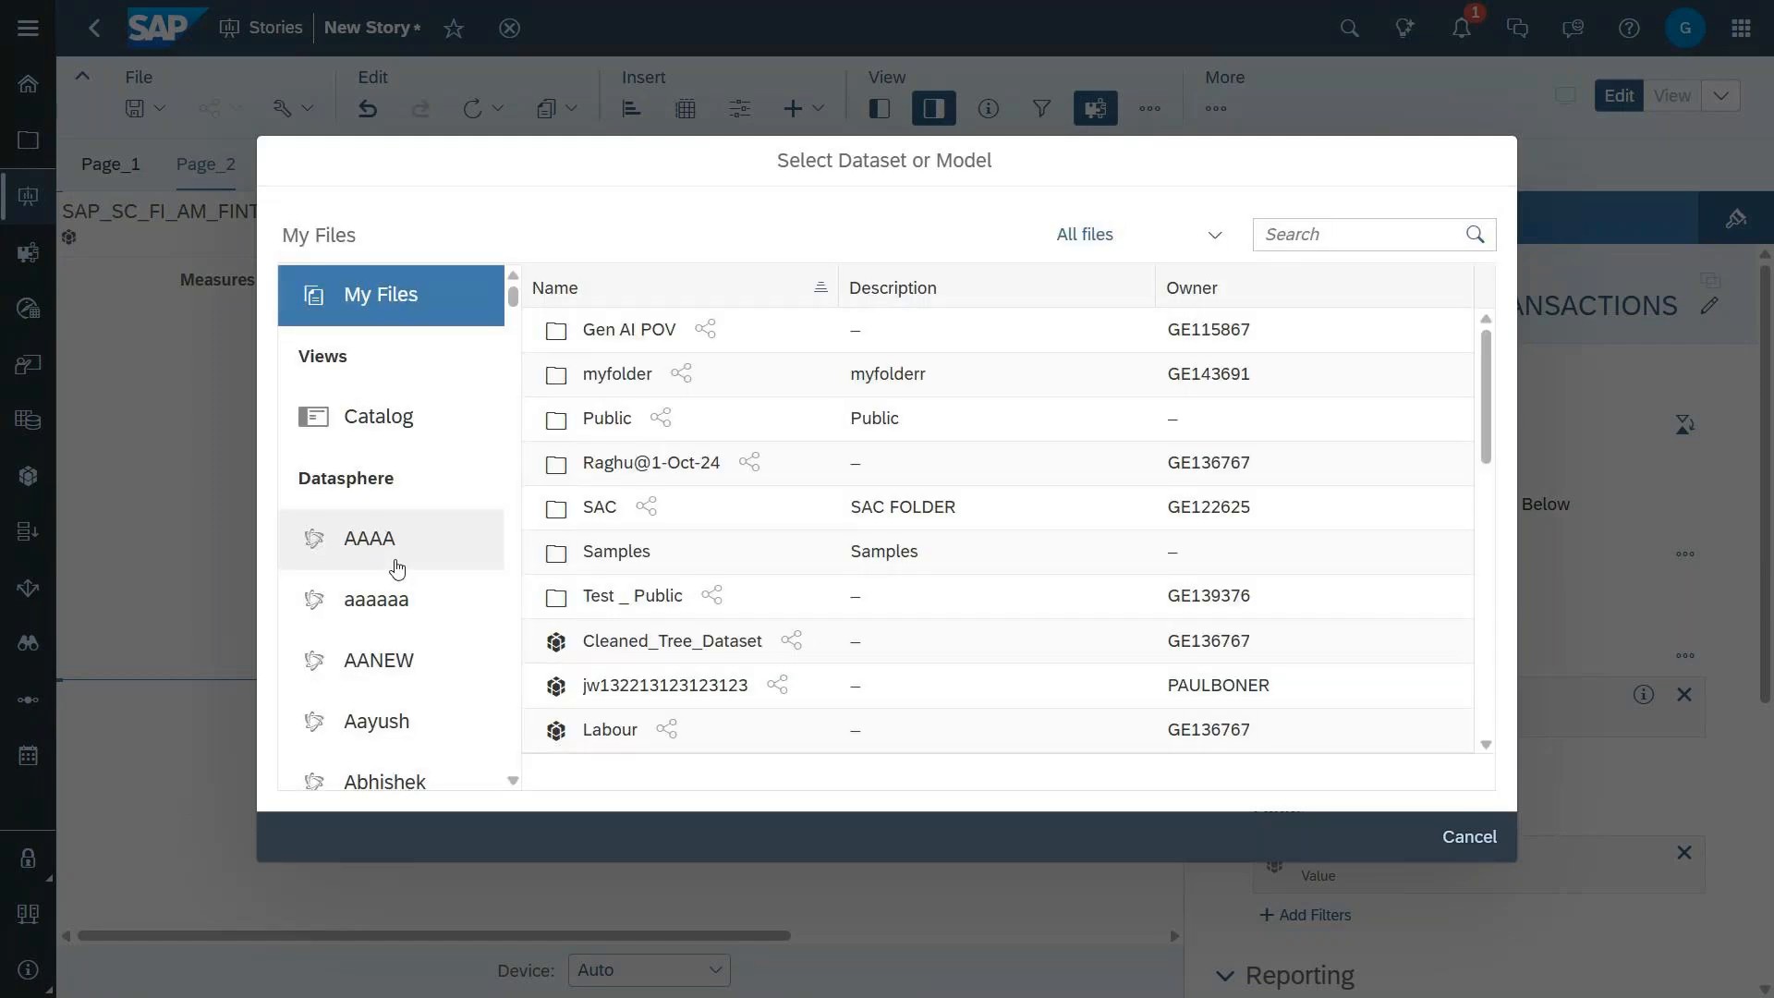
scroll(397, 568, down, 12)
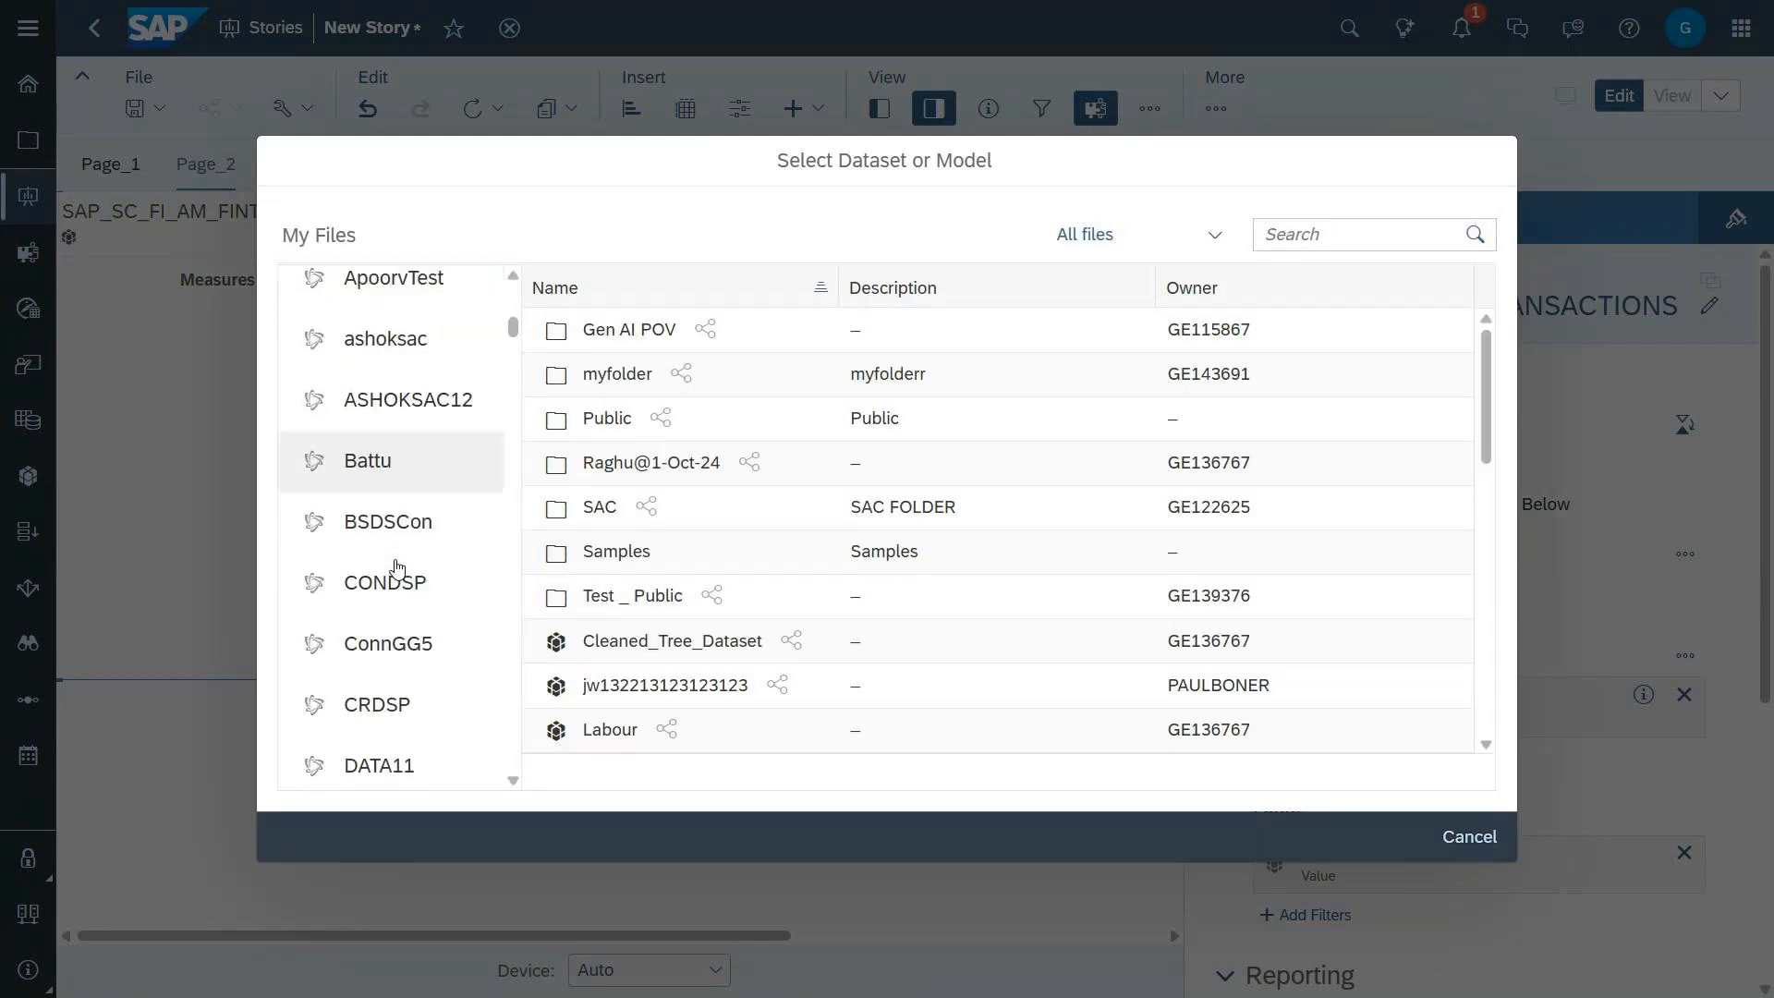
scroll(396, 567, down, 15)
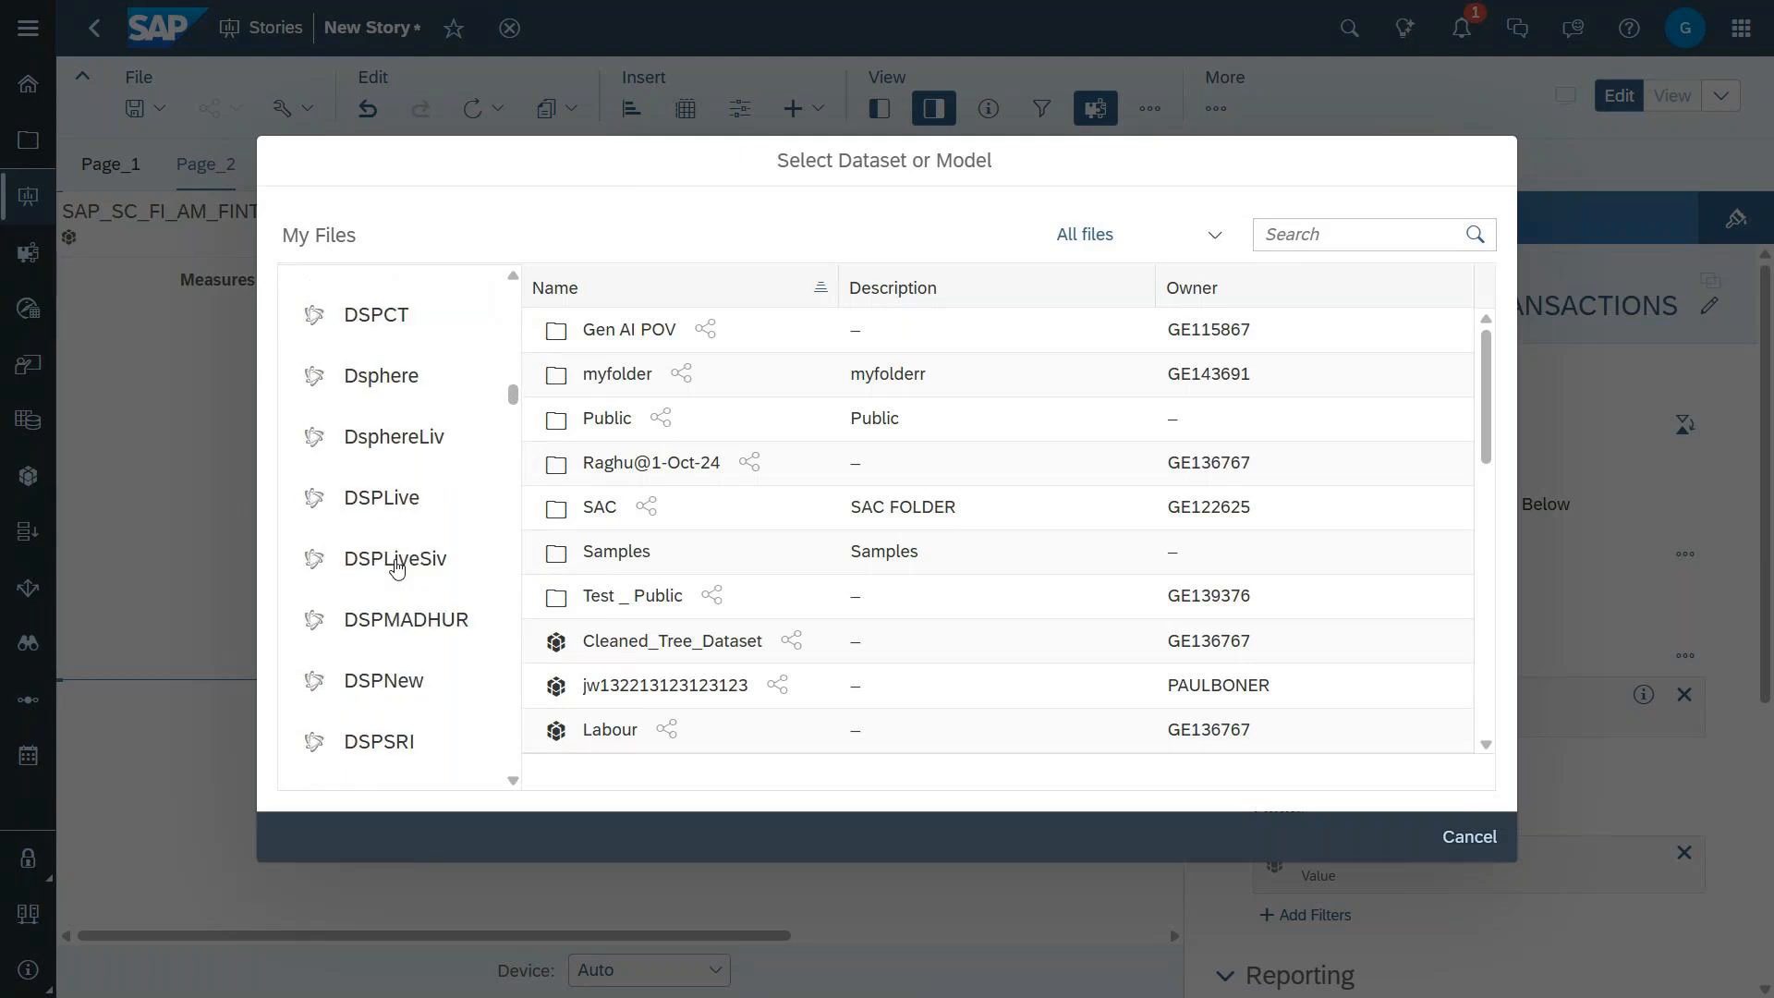
scroll(397, 567, down, 10)
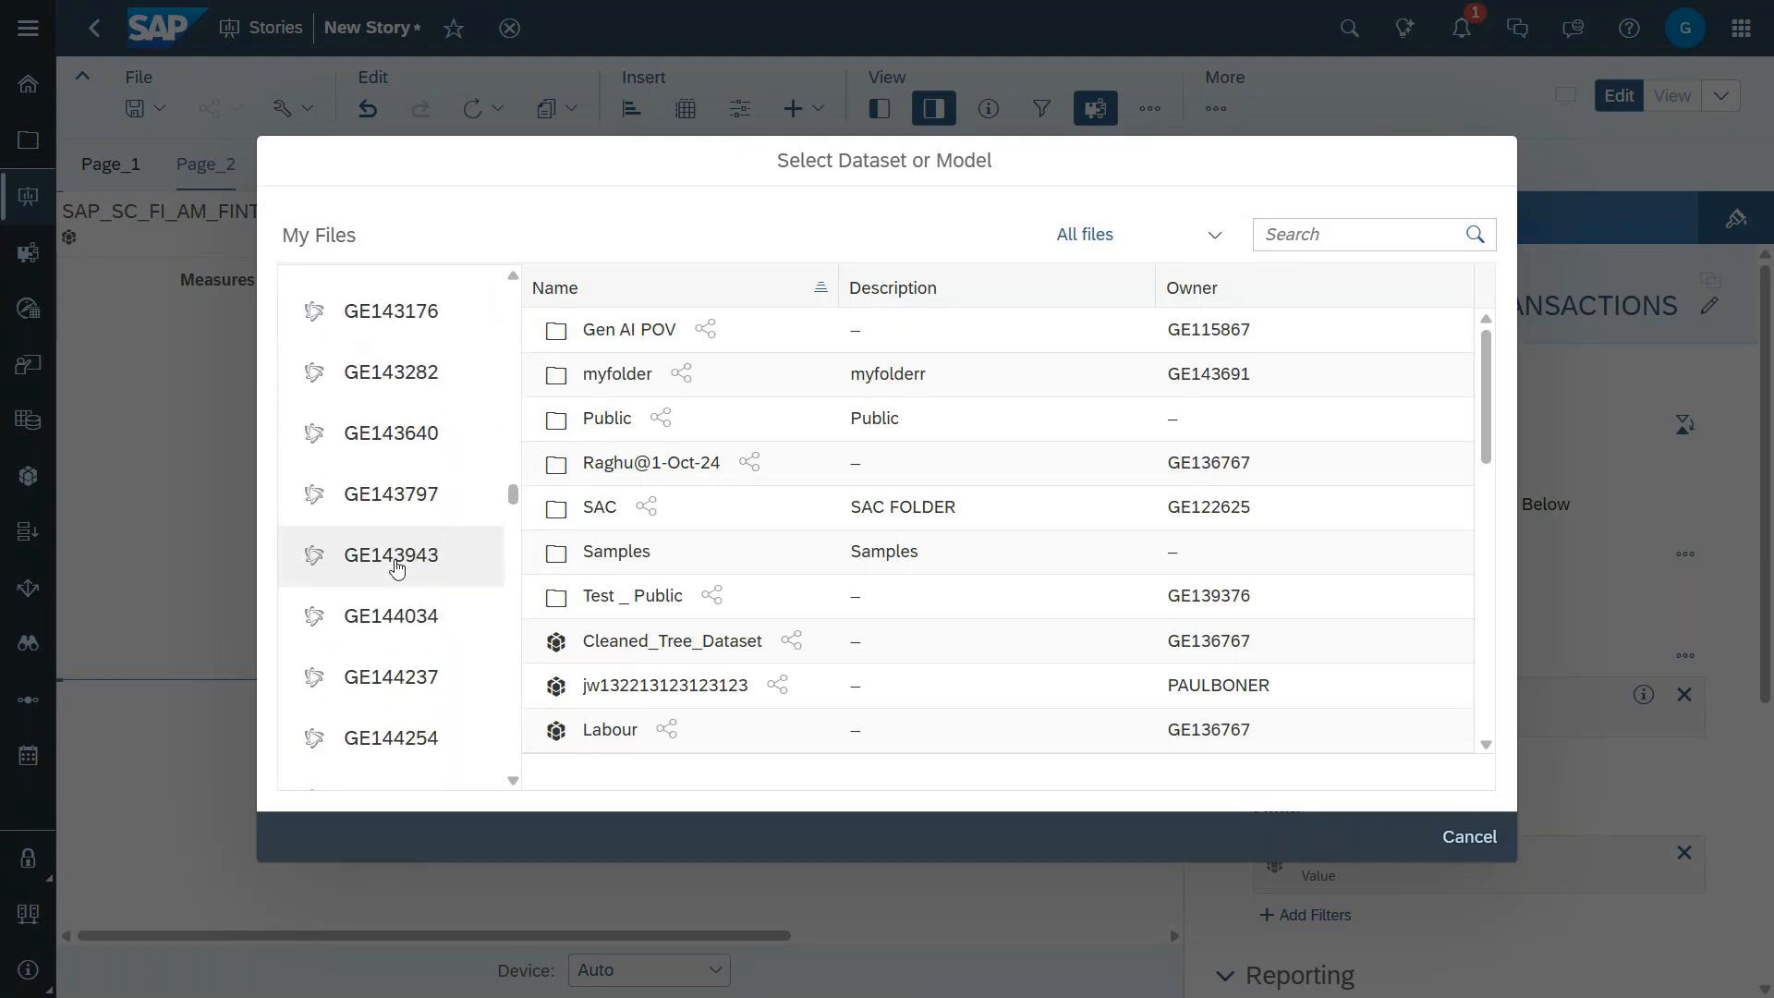
scroll(398, 567, down, 10)
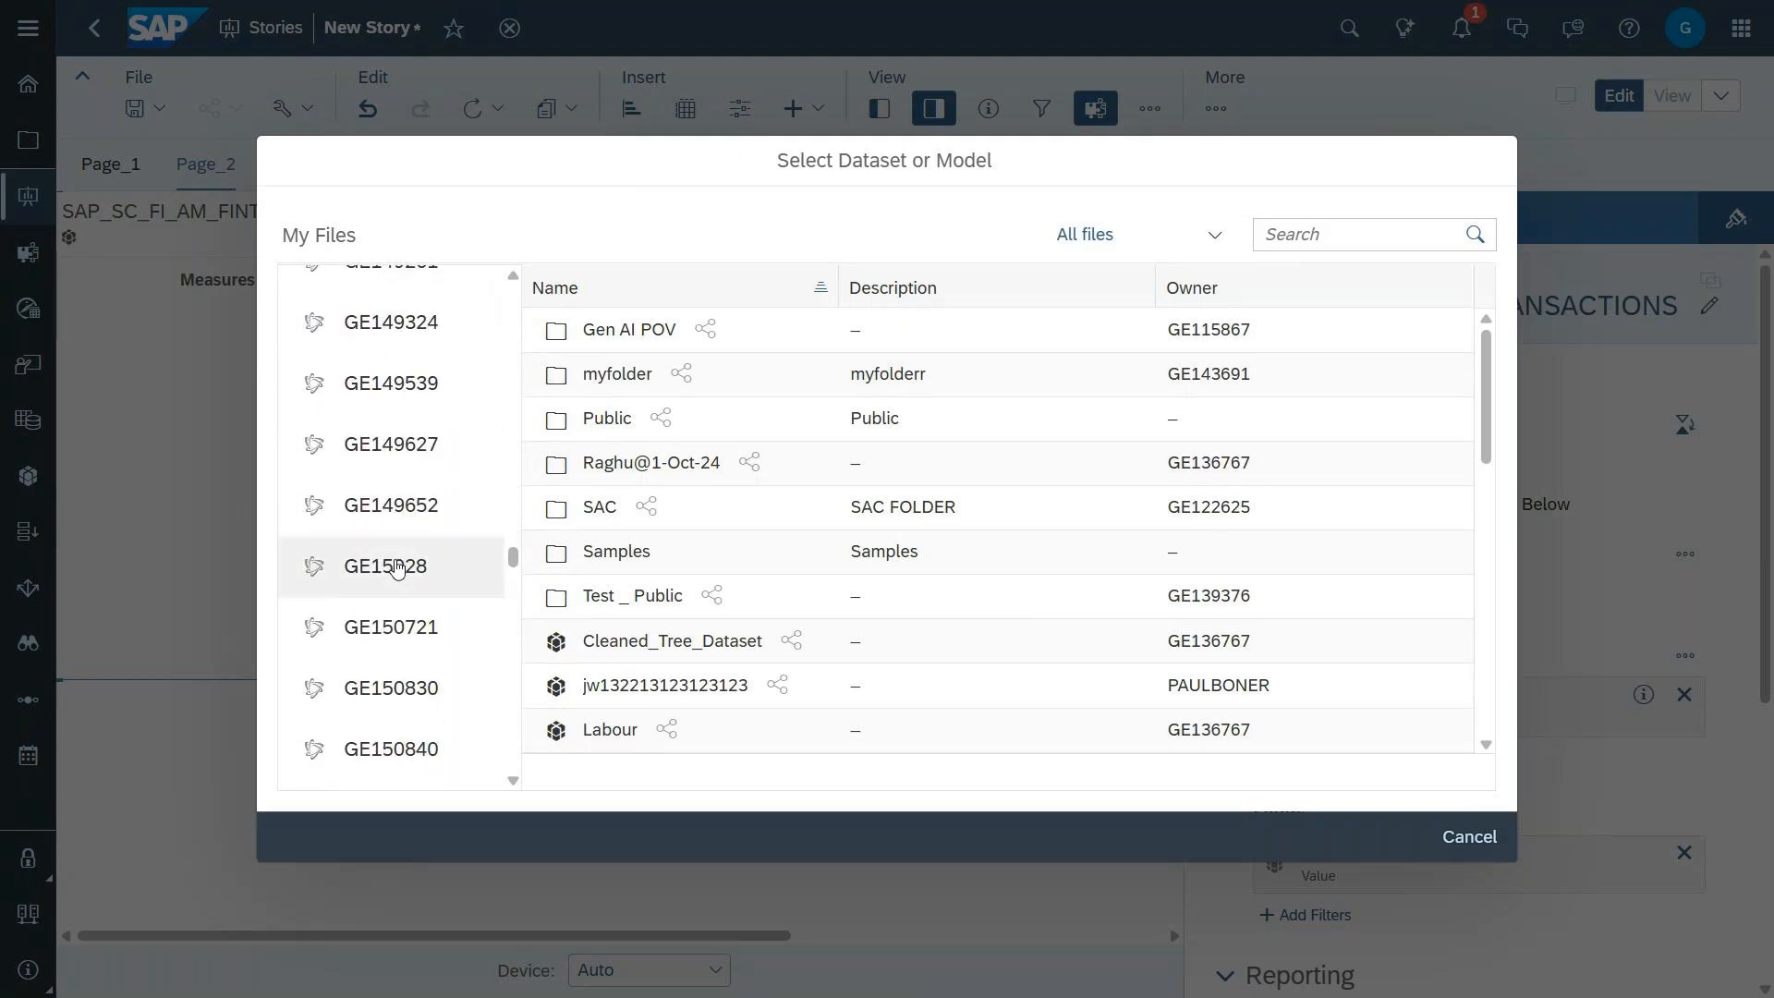
scroll(398, 567, down, 4)
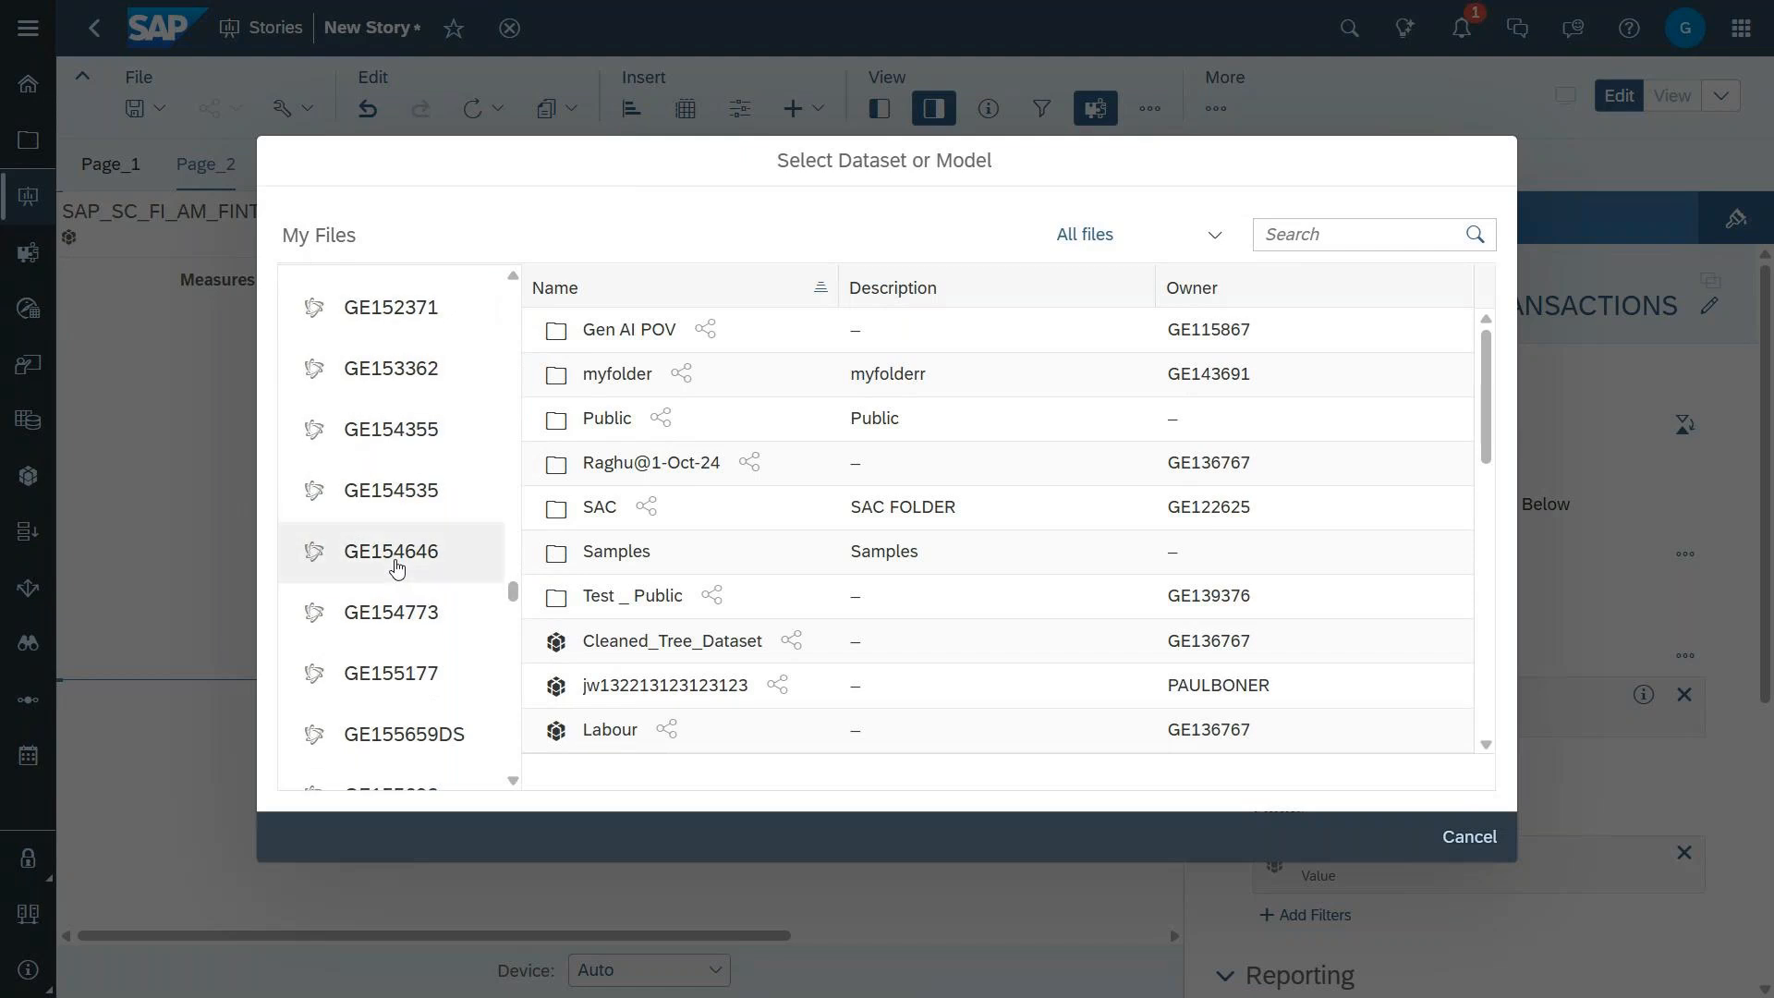
click(397, 638)
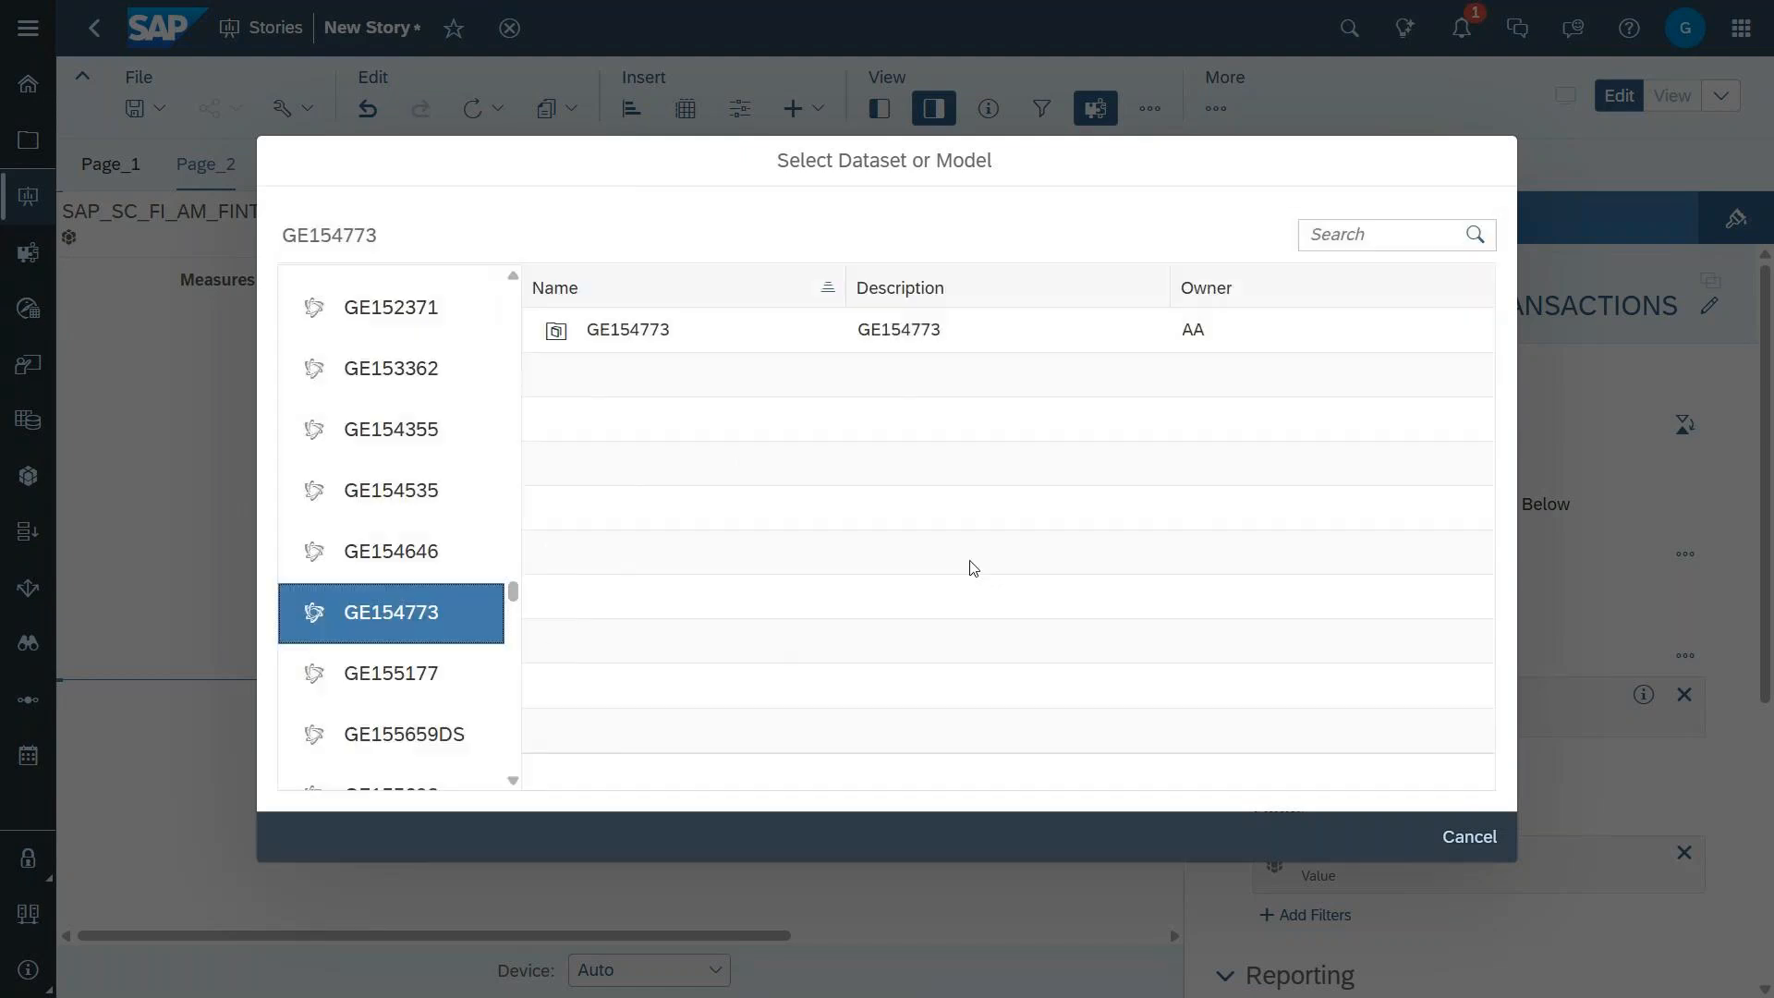
click(665, 343)
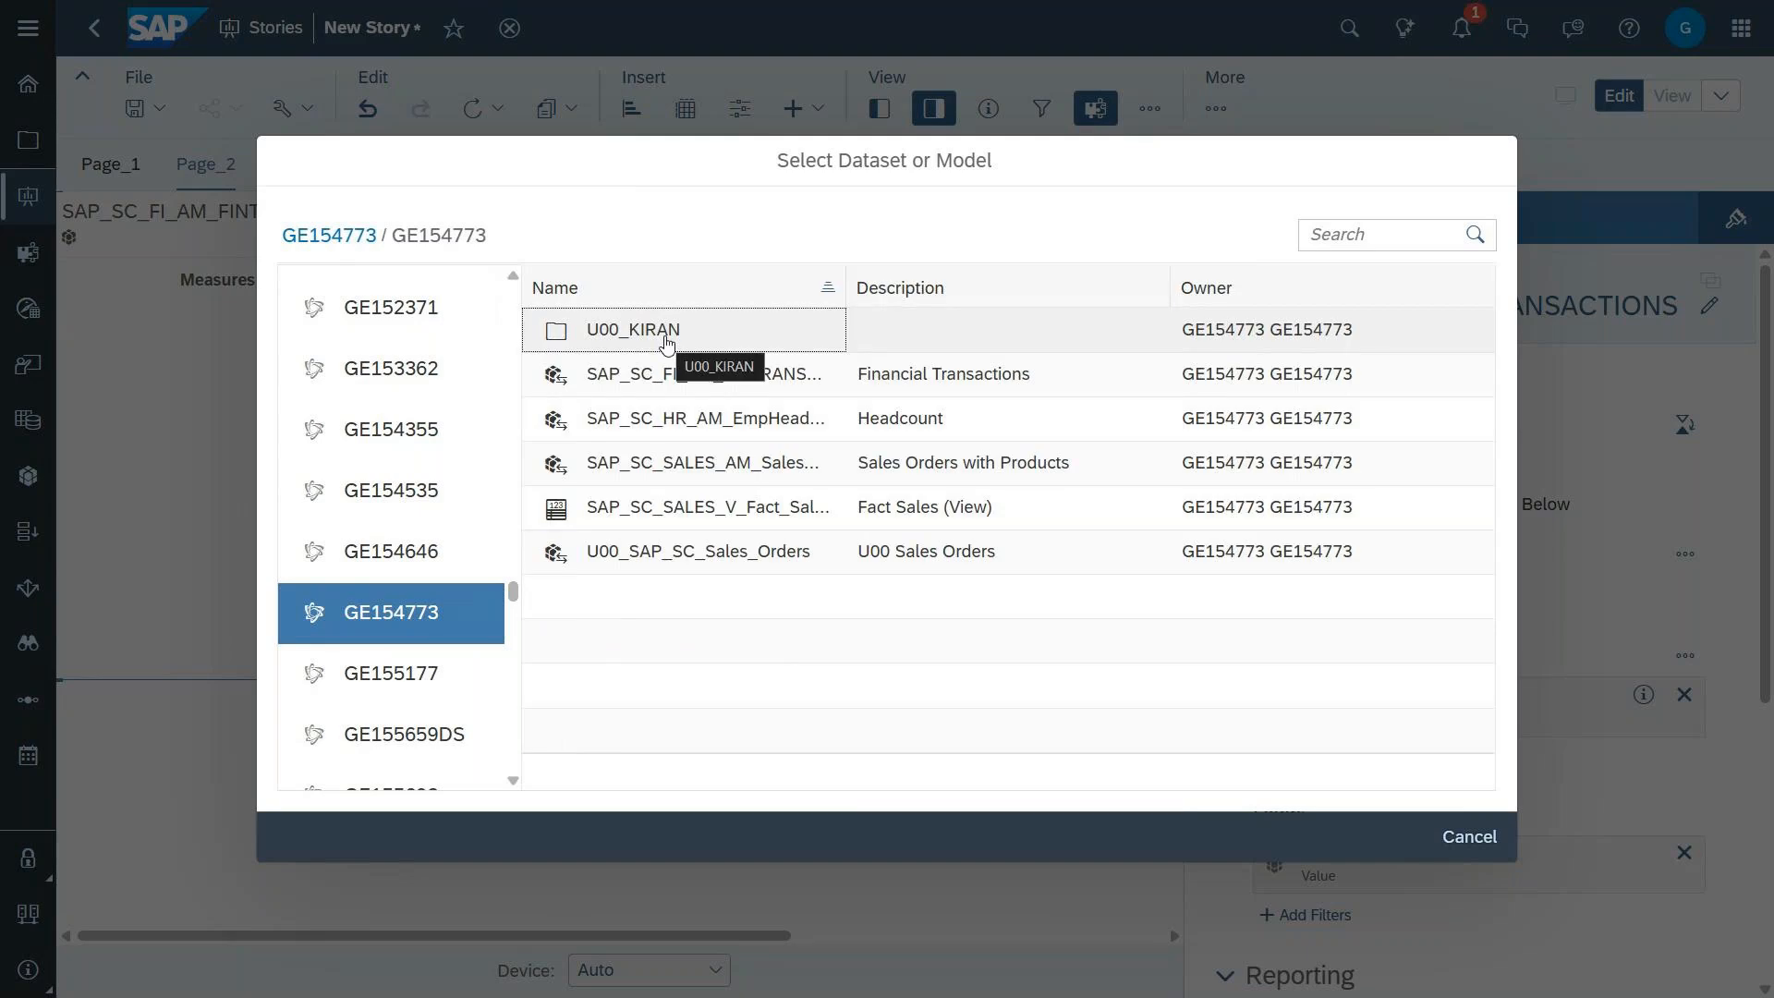
click(691, 468)
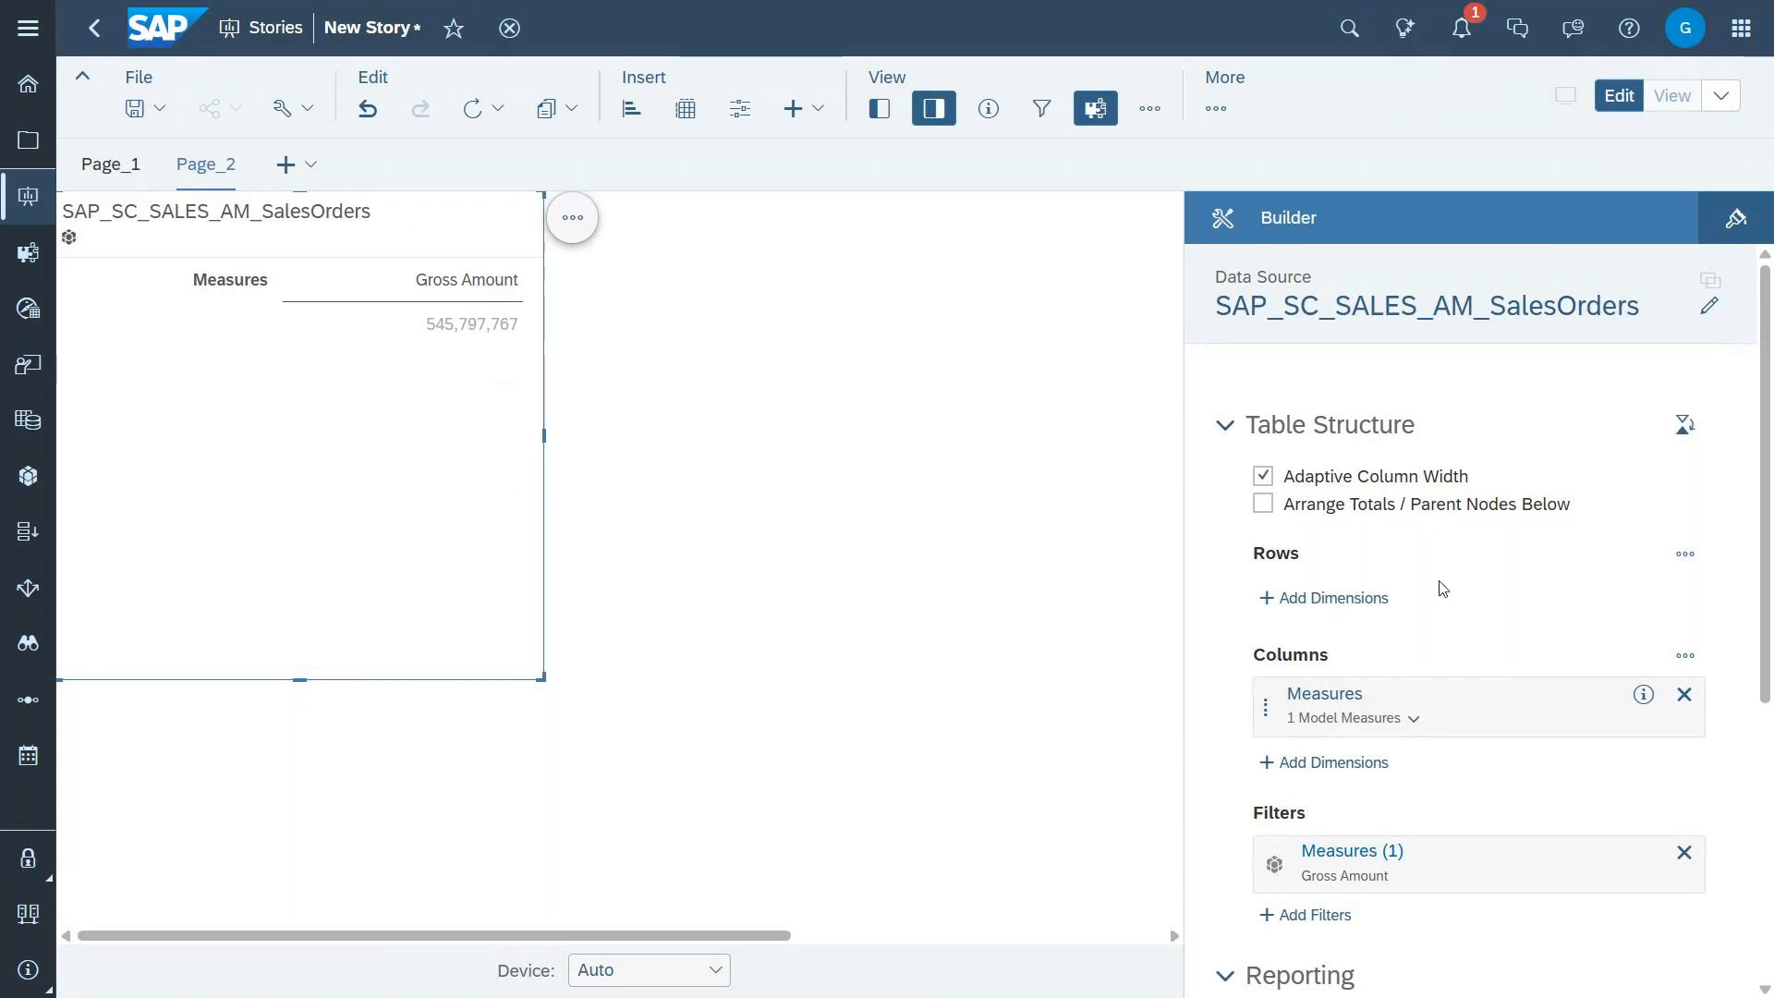
Step: Add the Product Category ID dimension to the sales orders table's rows
scroll(1438, 586, down, 2)
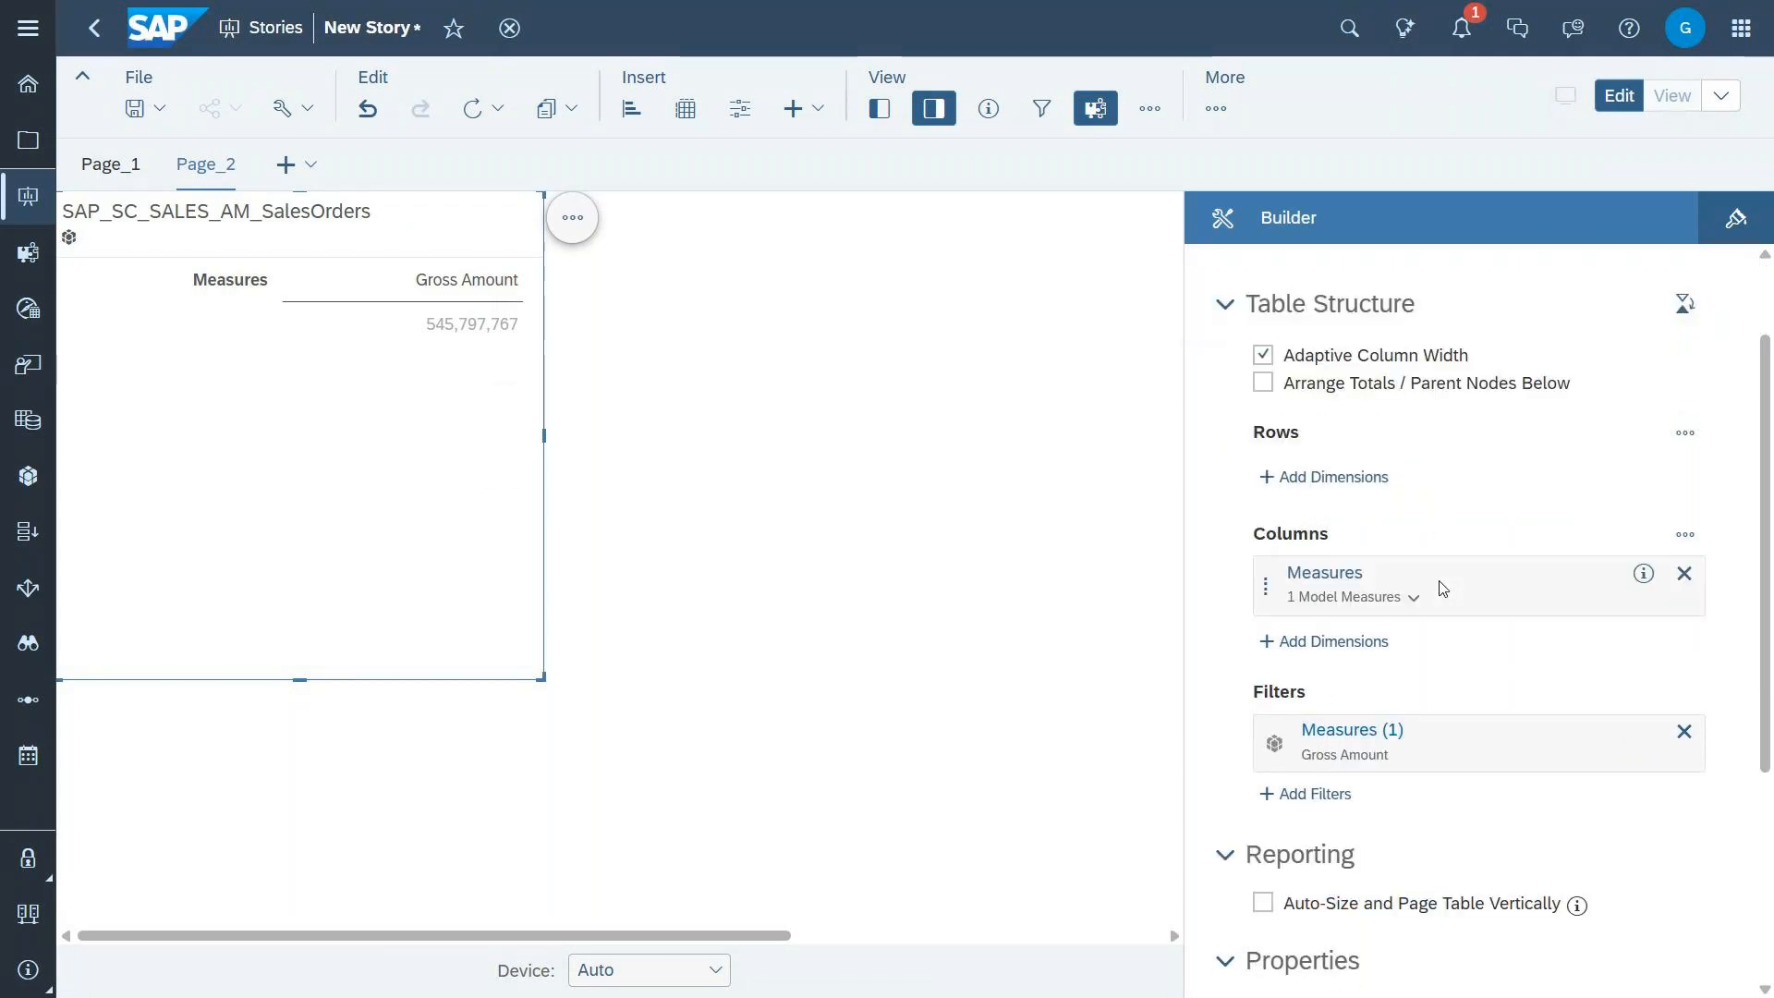
click(1336, 473)
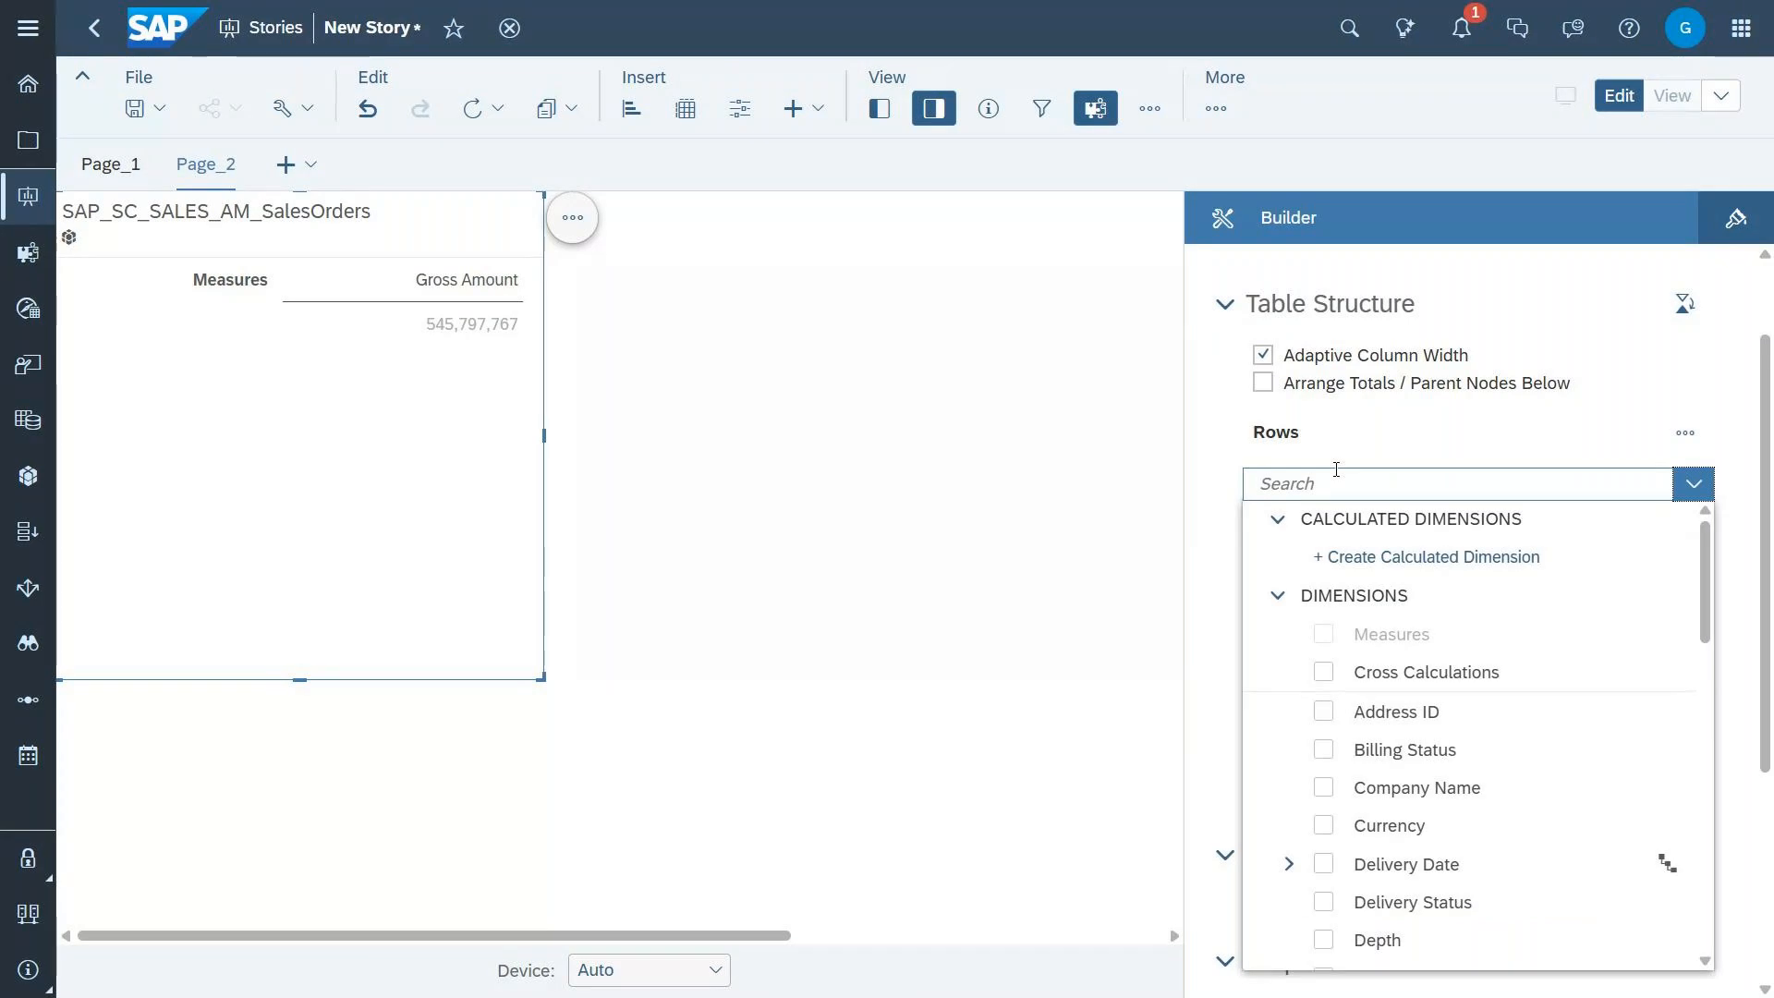
scroll(1447, 704, down, 5)
scroll(1446, 706, down, 4)
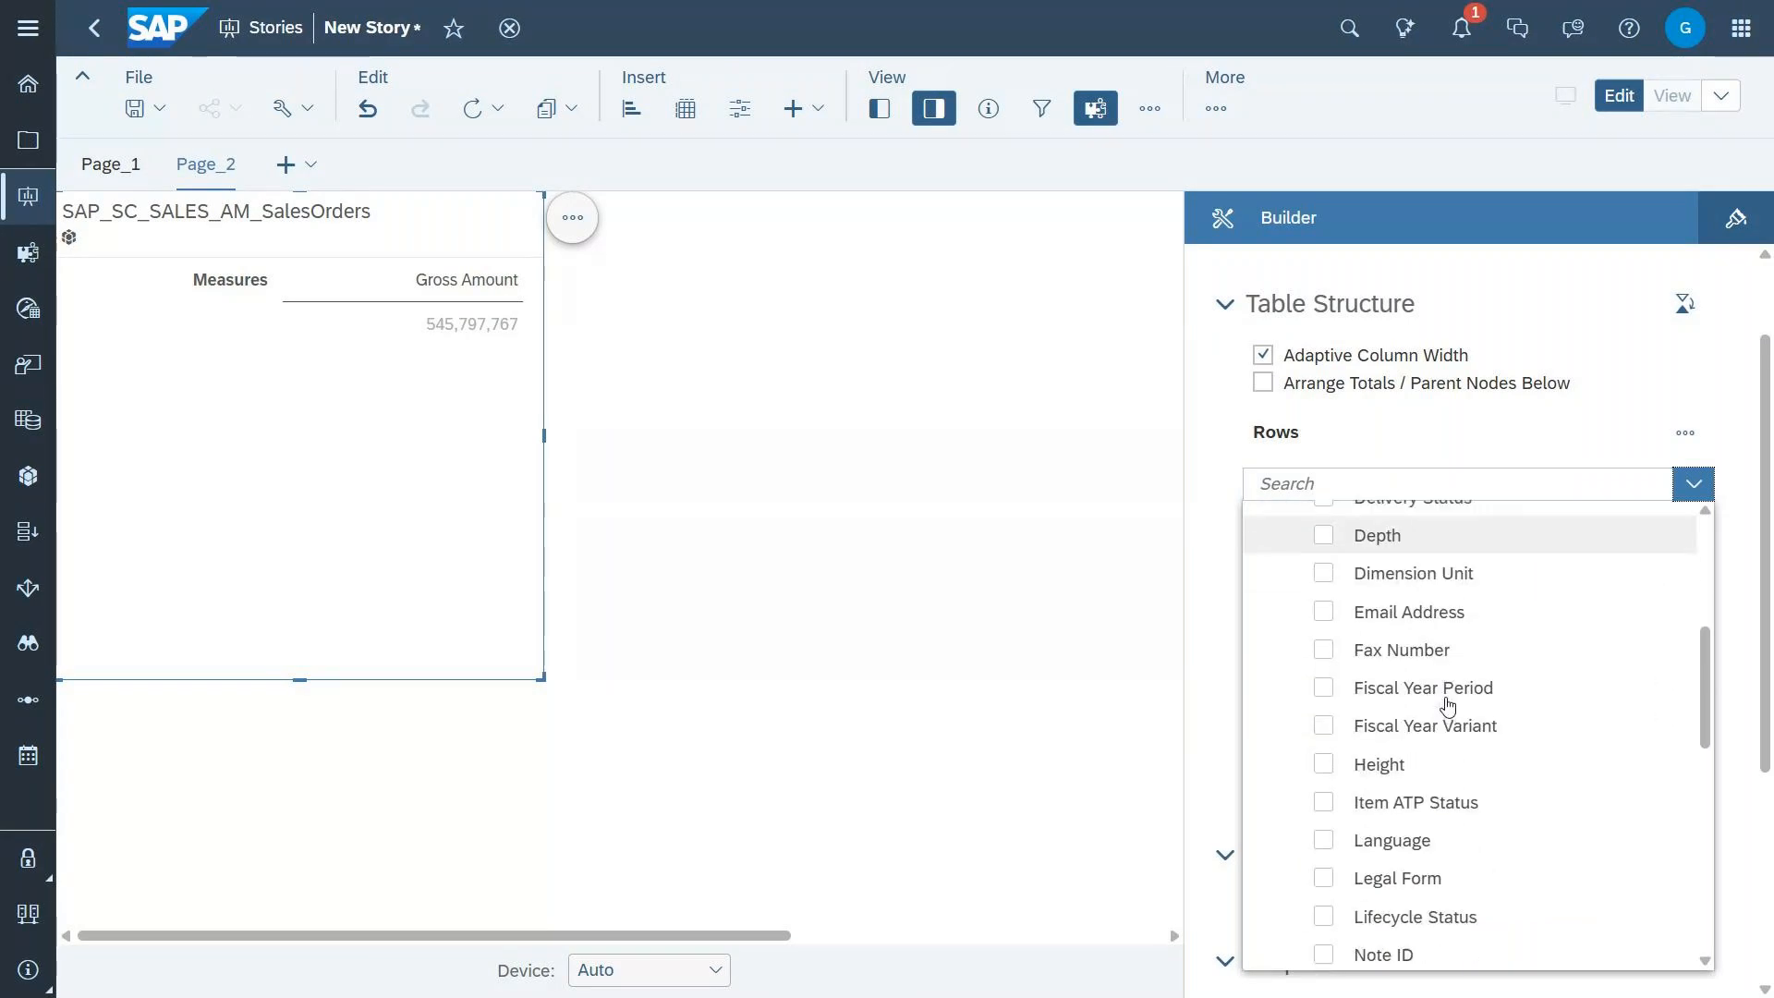
scroll(1447, 706, down, 1)
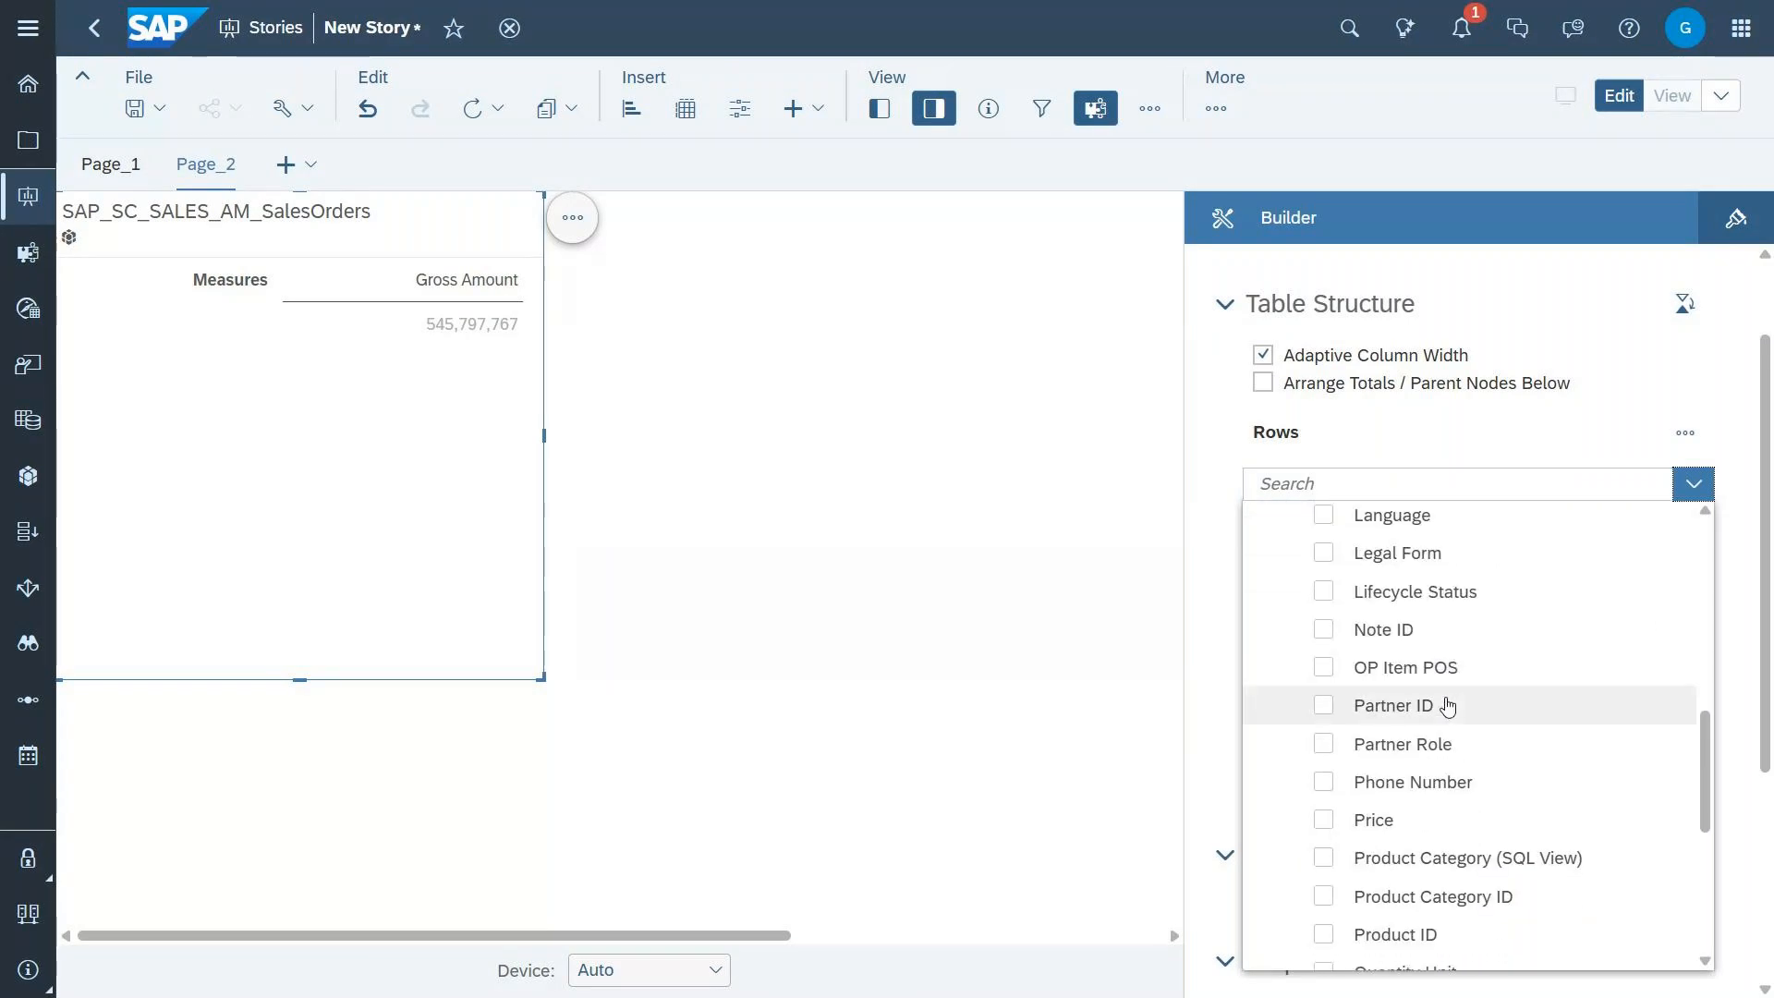
scroll(1386, 816, down, 2)
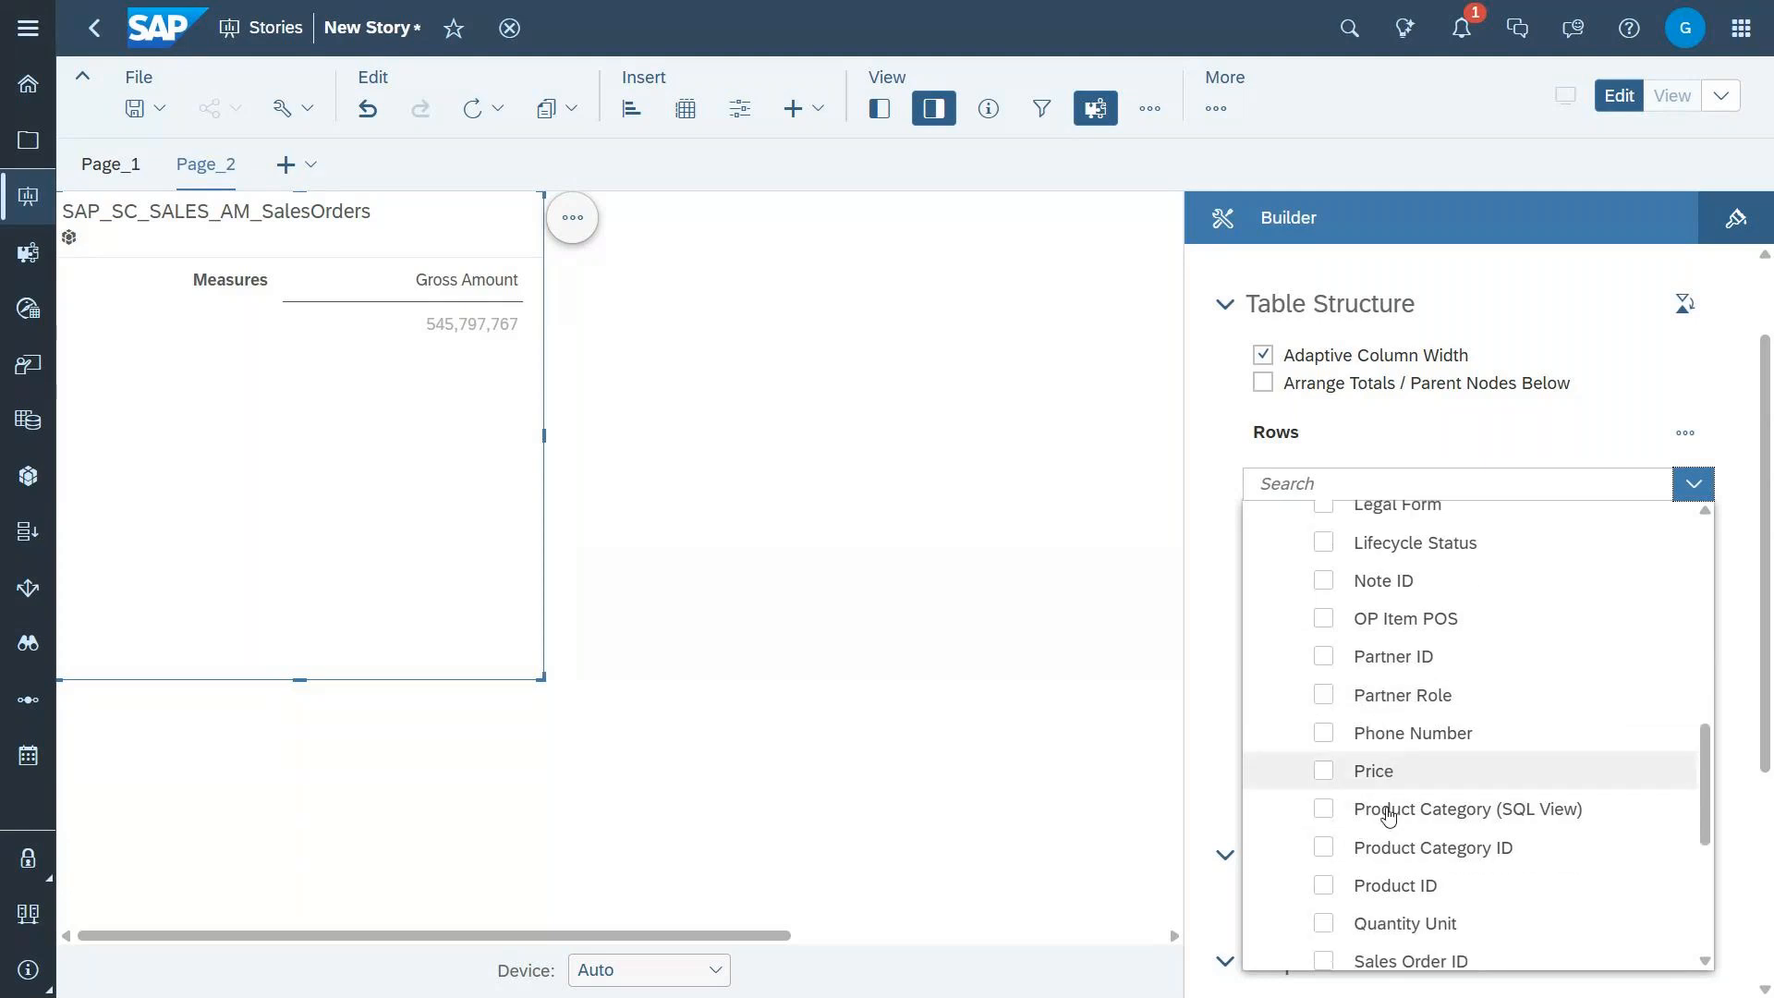
click(1323, 800)
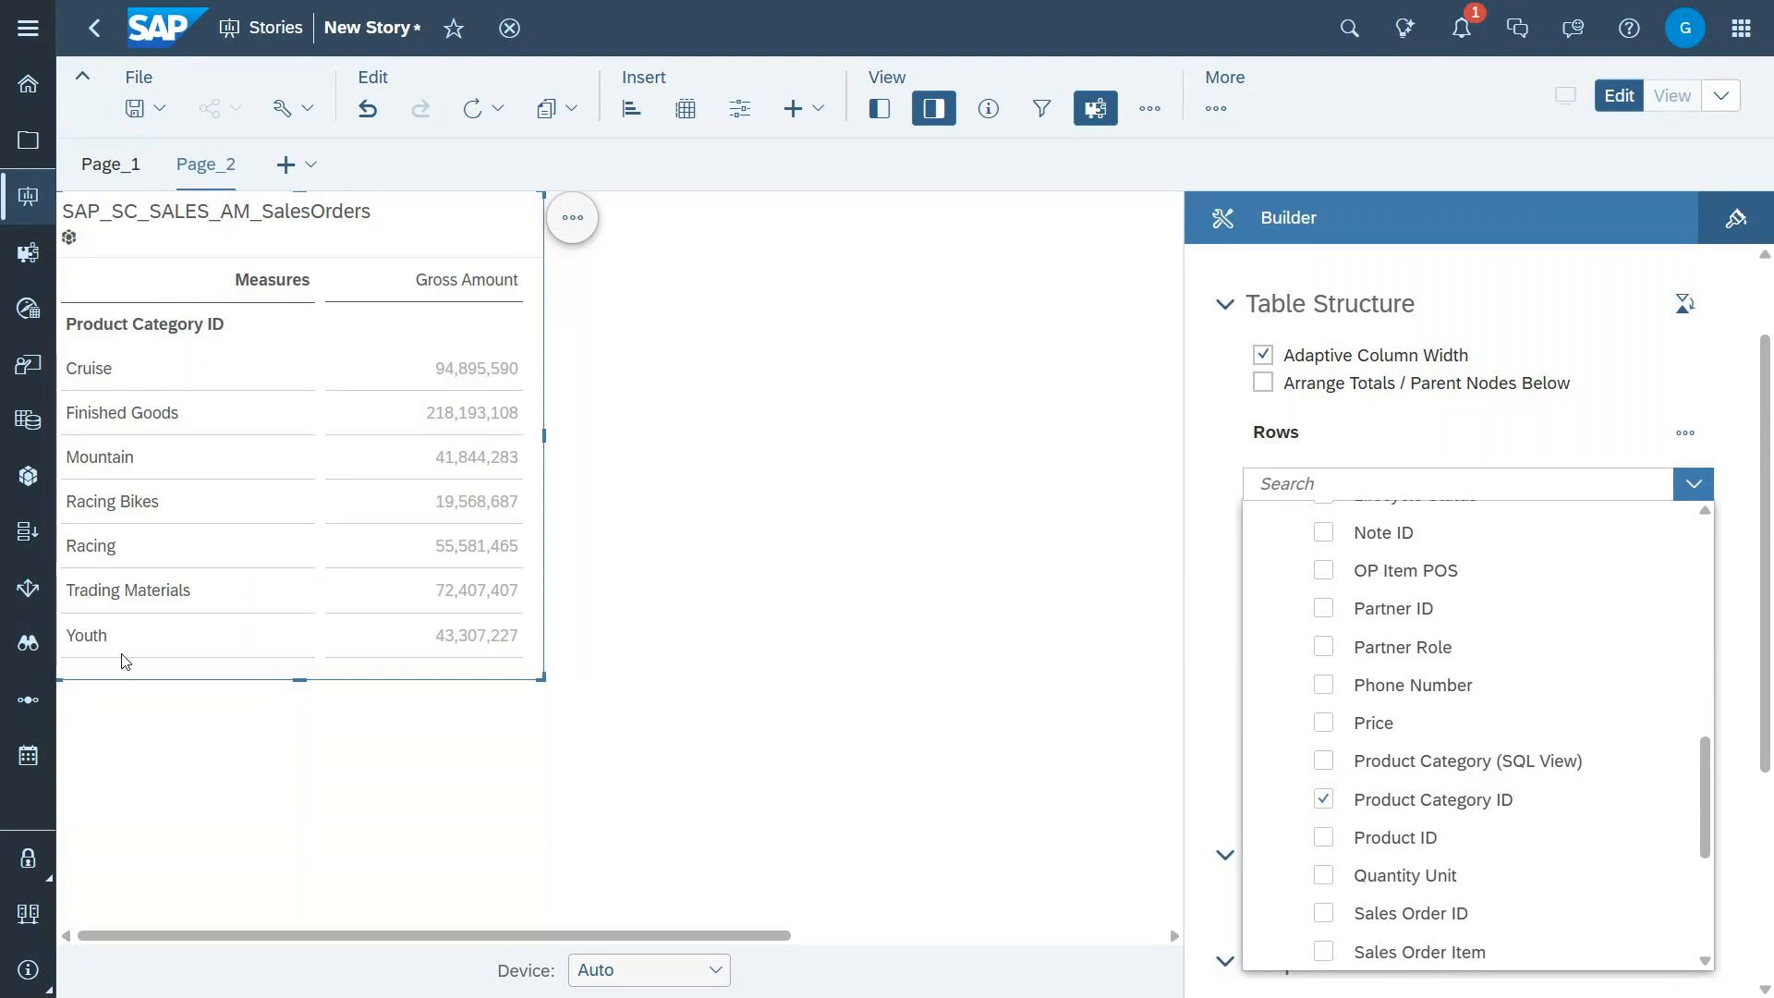
click(1418, 454)
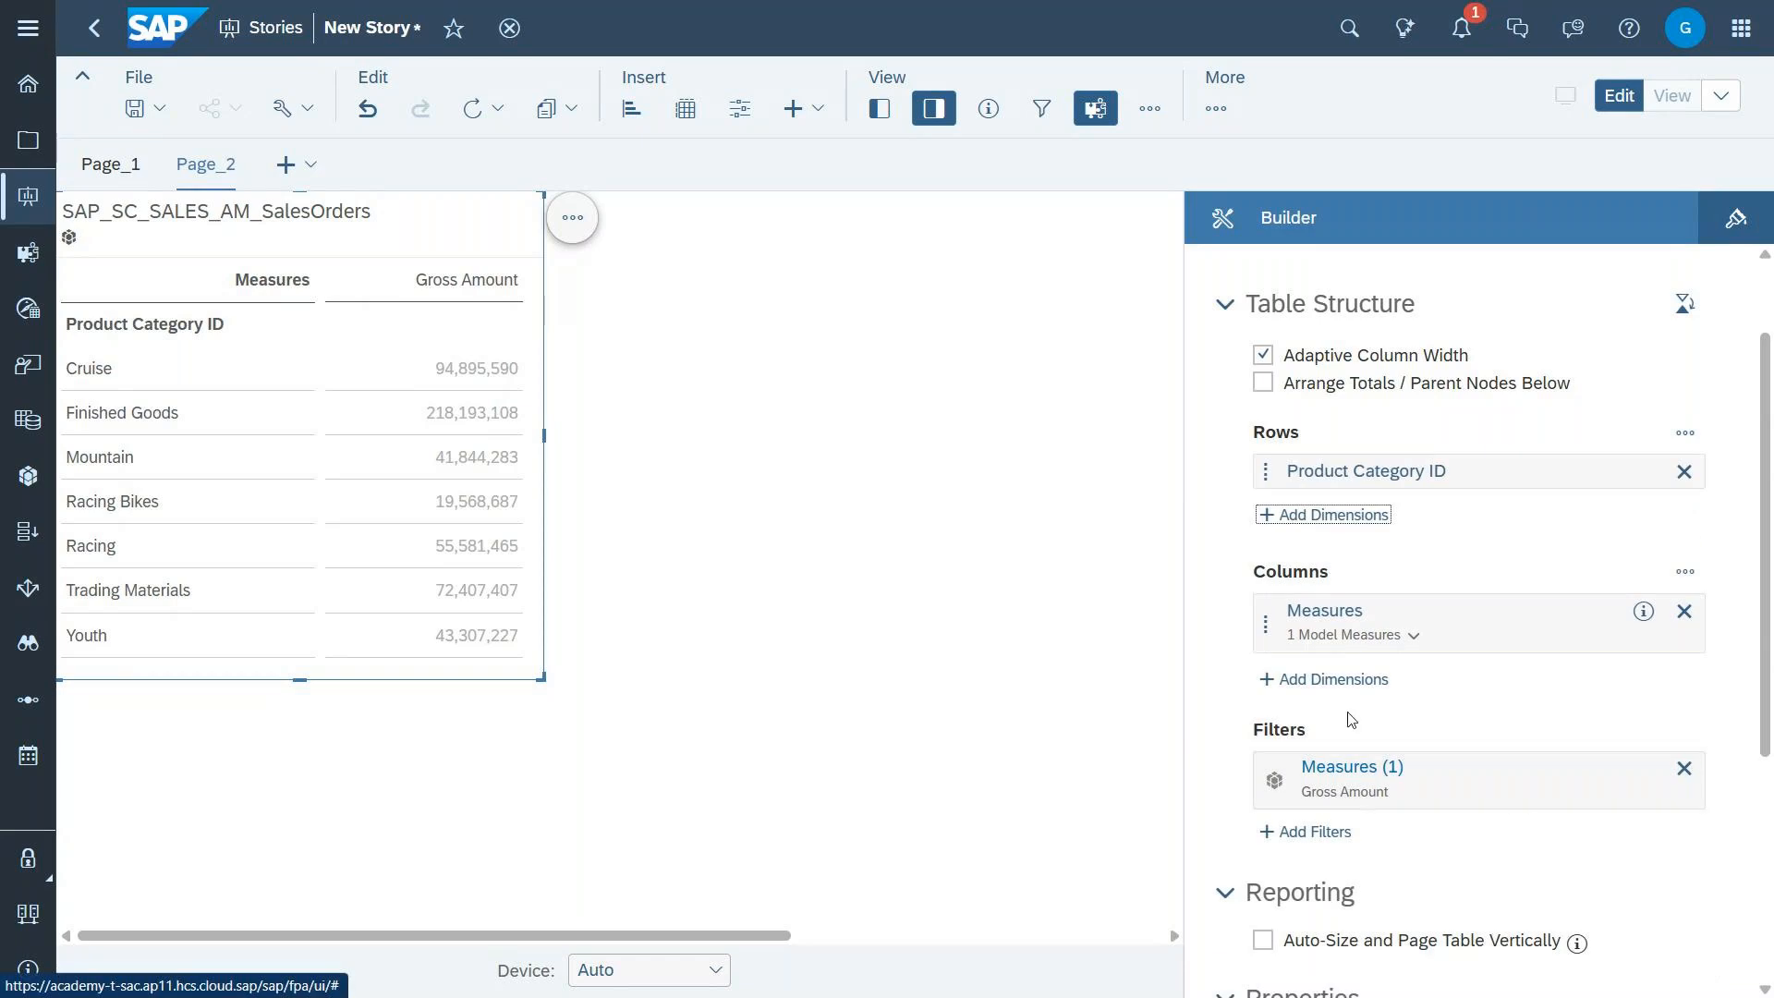
Step: Add the Fiscal Year Period dimension to the sales orders table's columns
click(1333, 679)
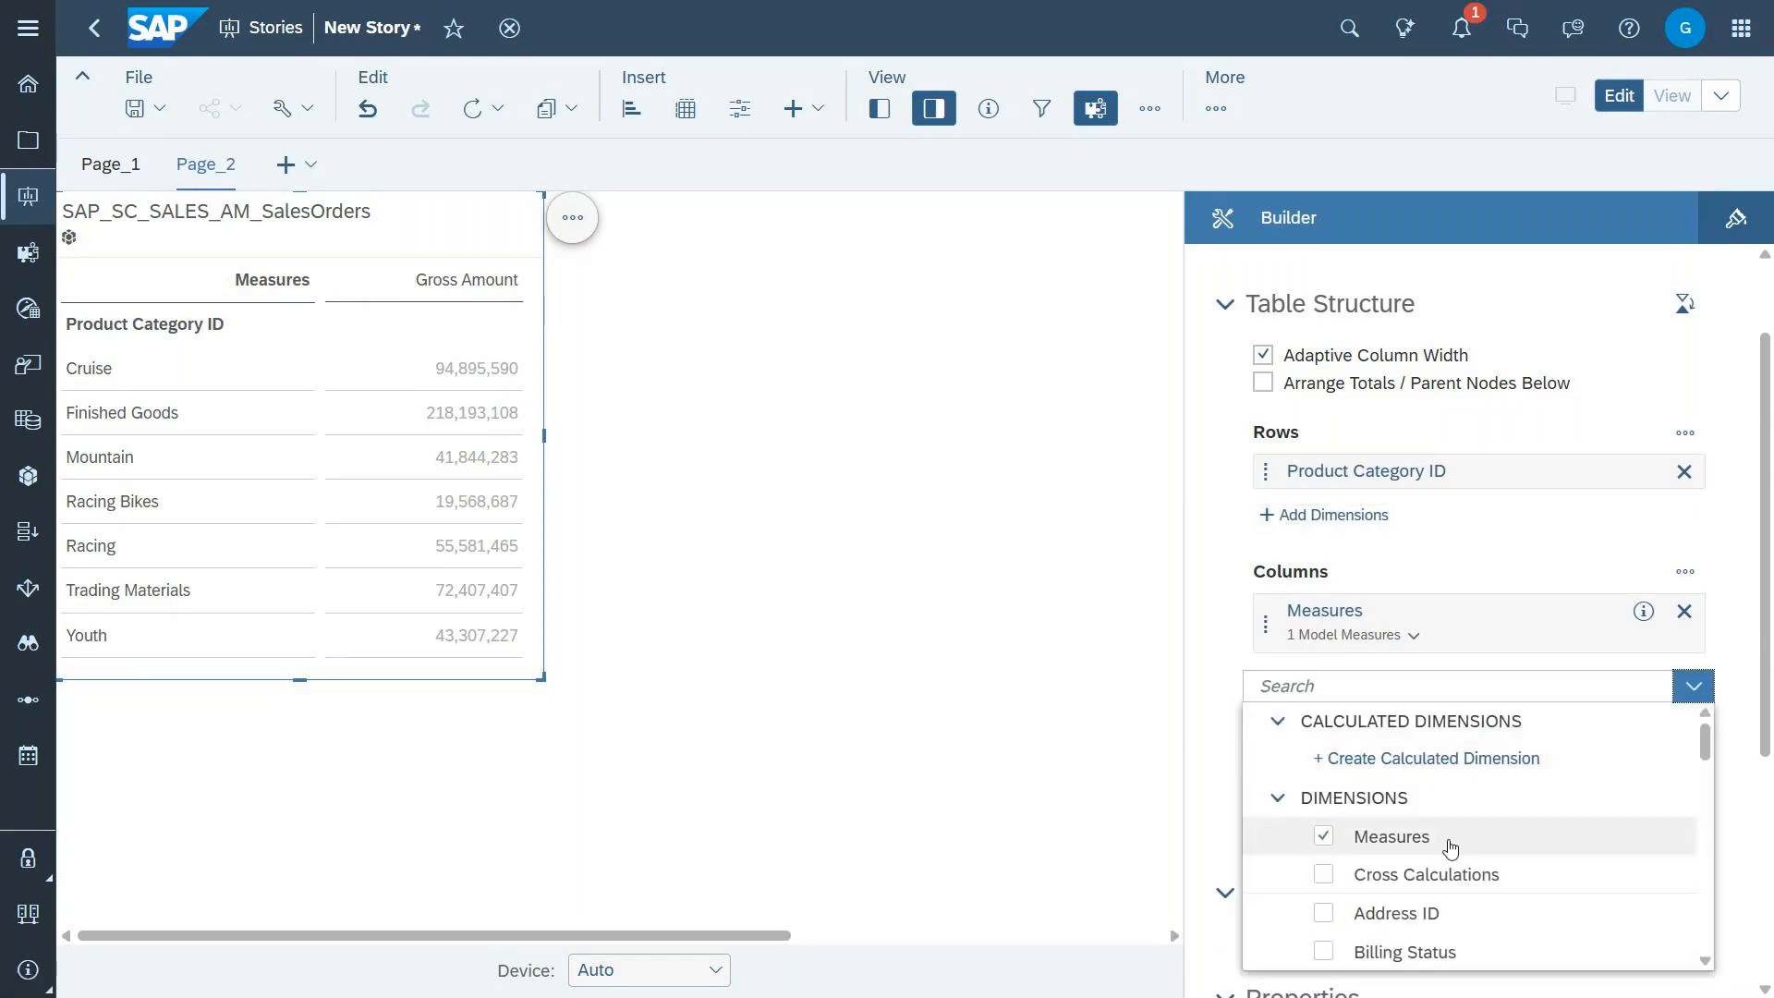
scroll(1450, 846, down, 2)
scroll(1450, 858, down, 2)
scroll(1450, 858, down, 2)
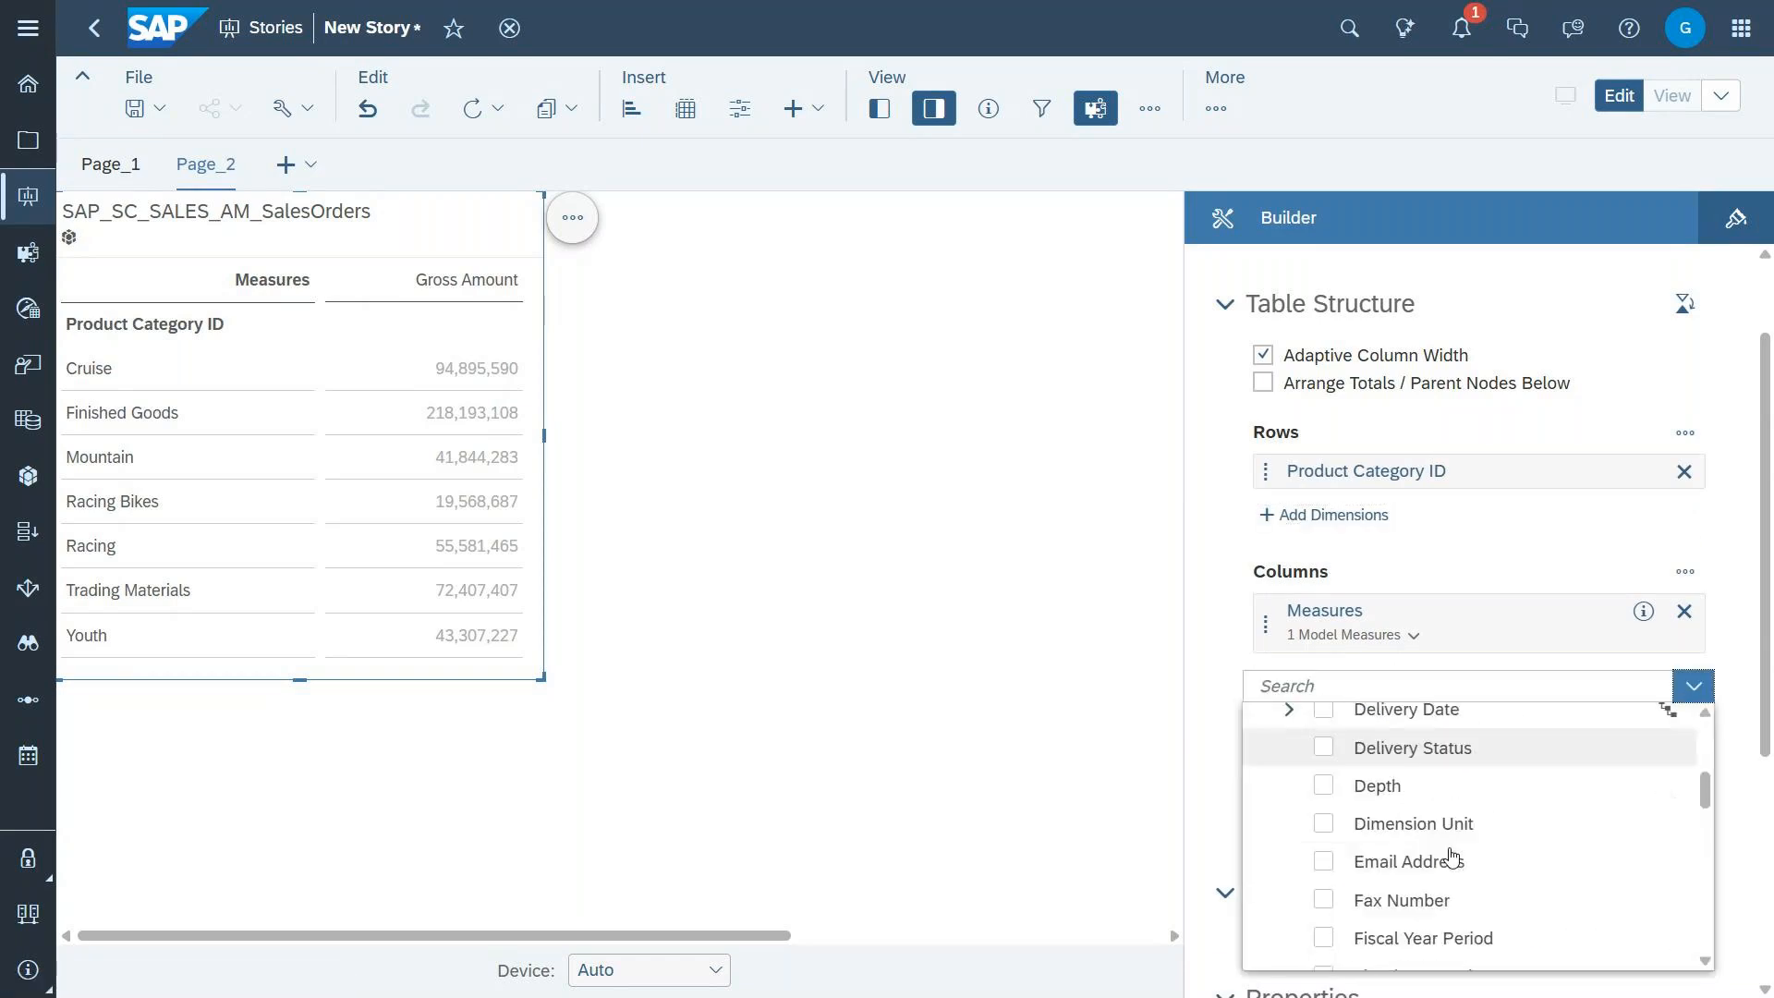
scroll(1450, 857, down, 3)
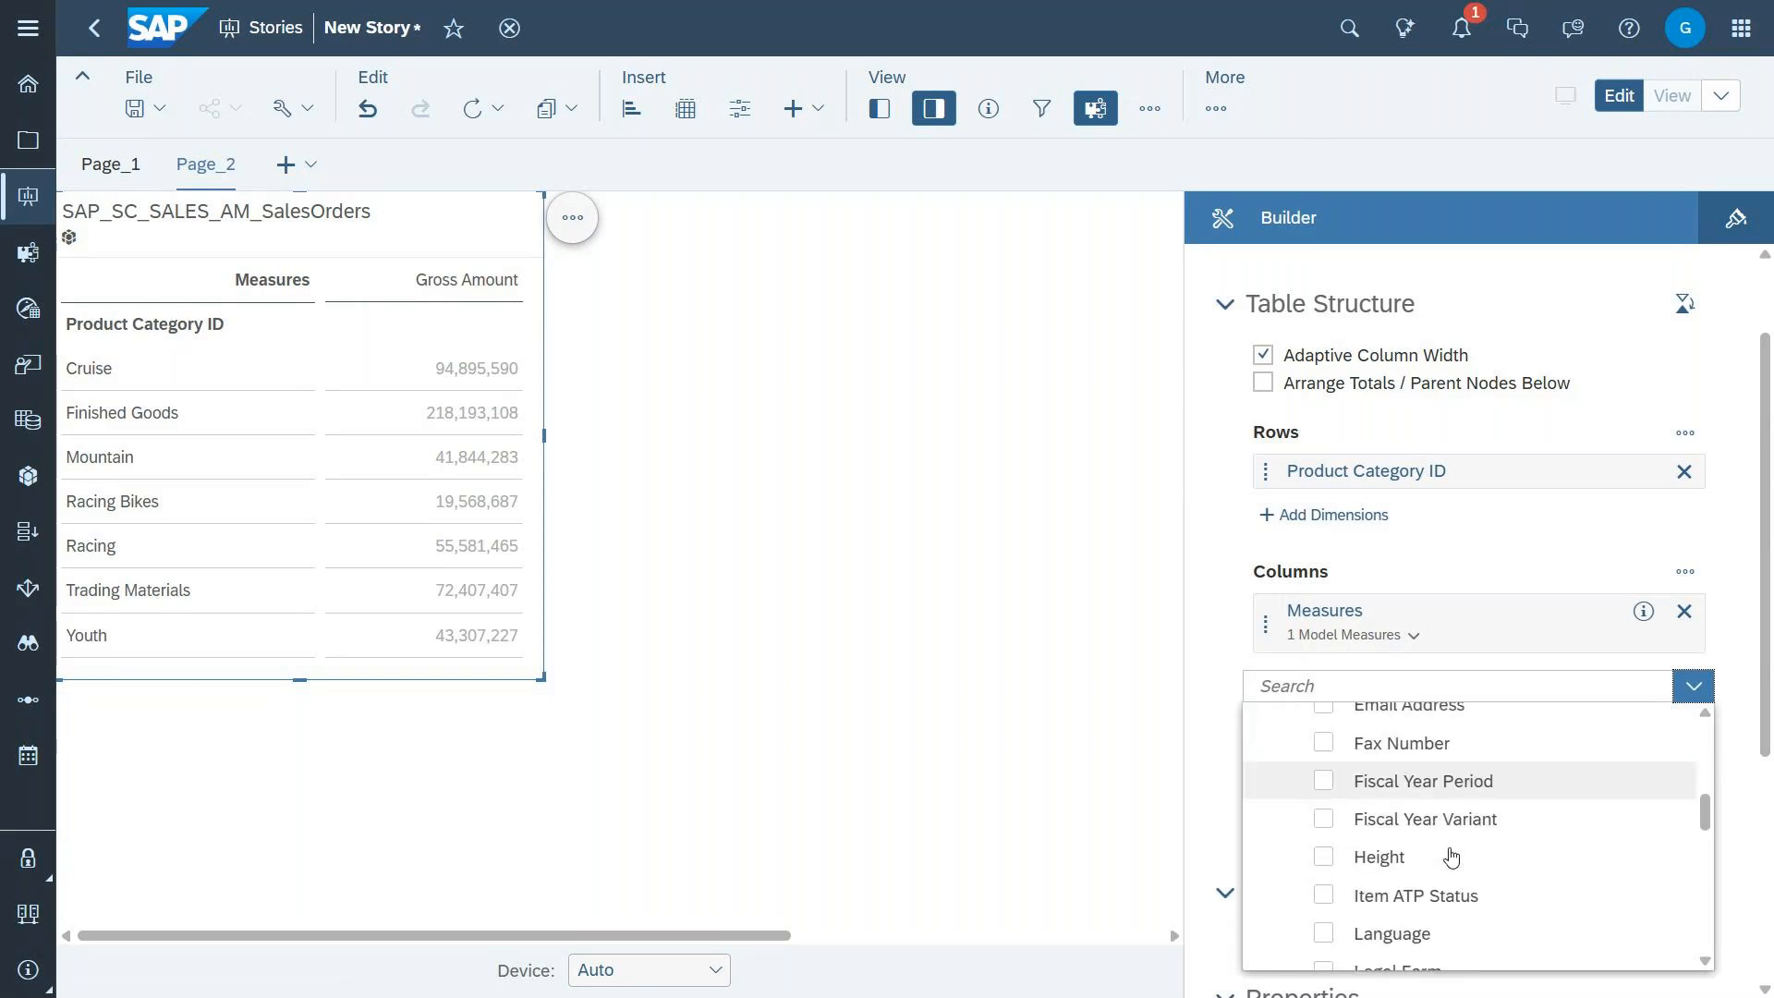
scroll(1451, 857, down, 2)
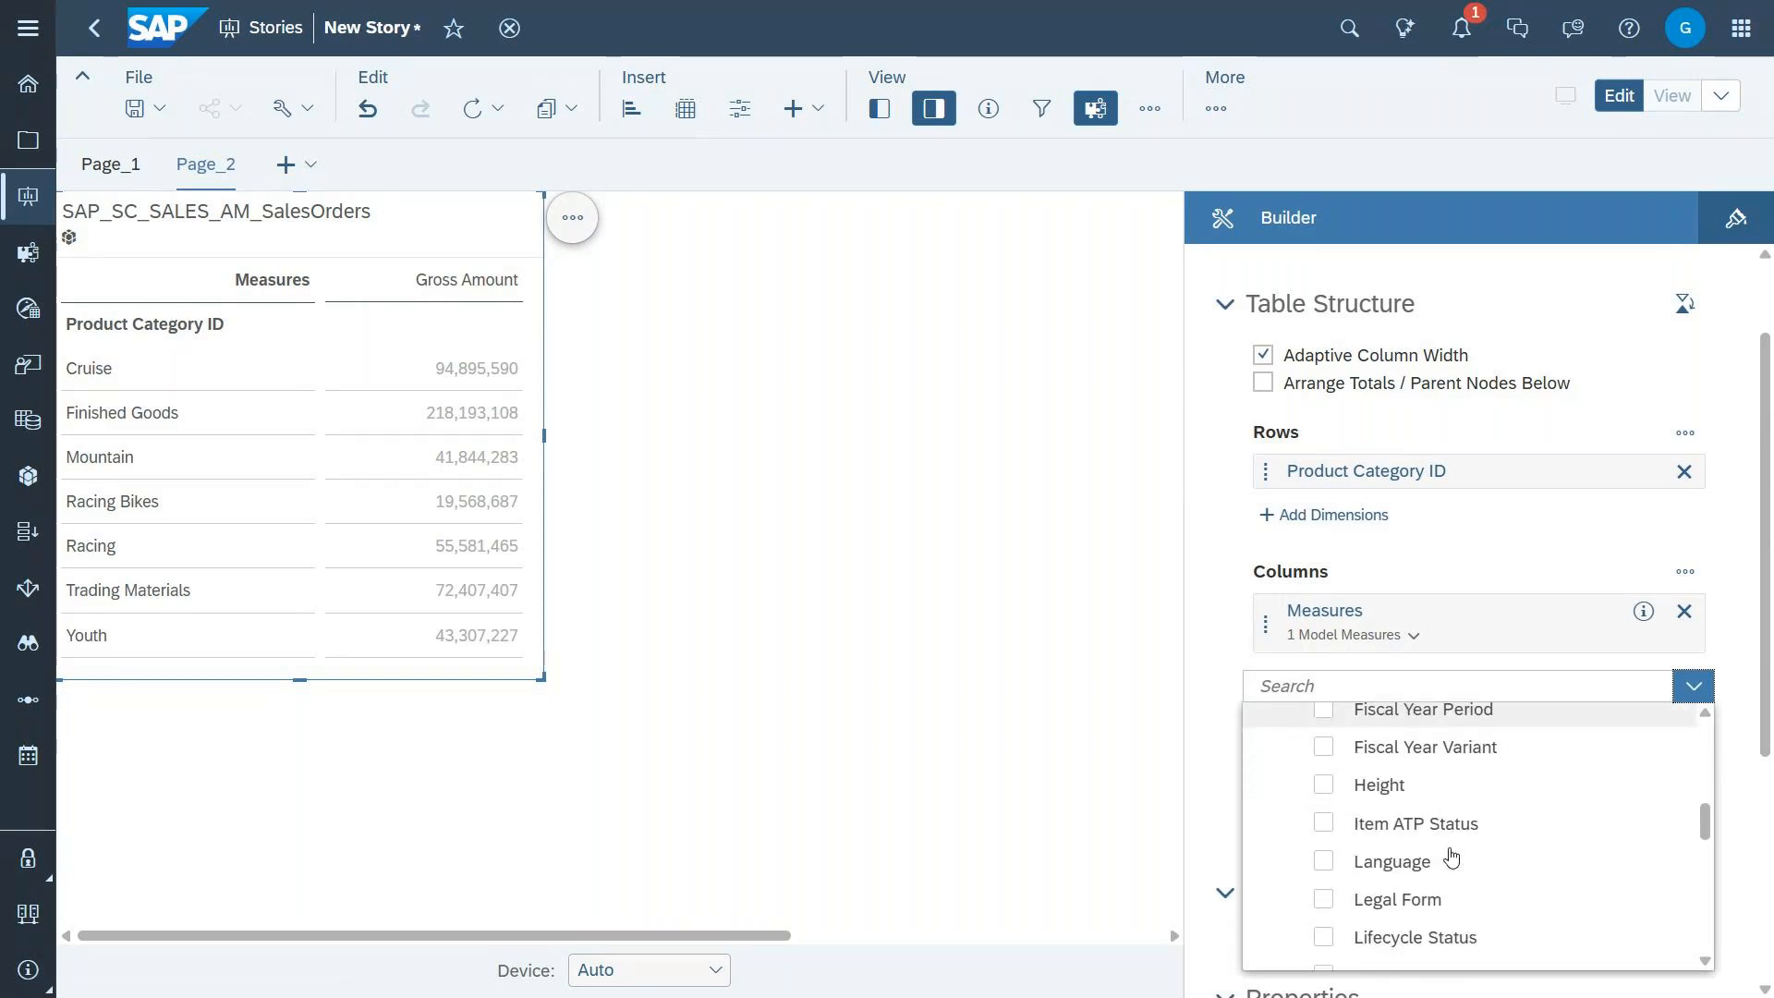
click(1324, 711)
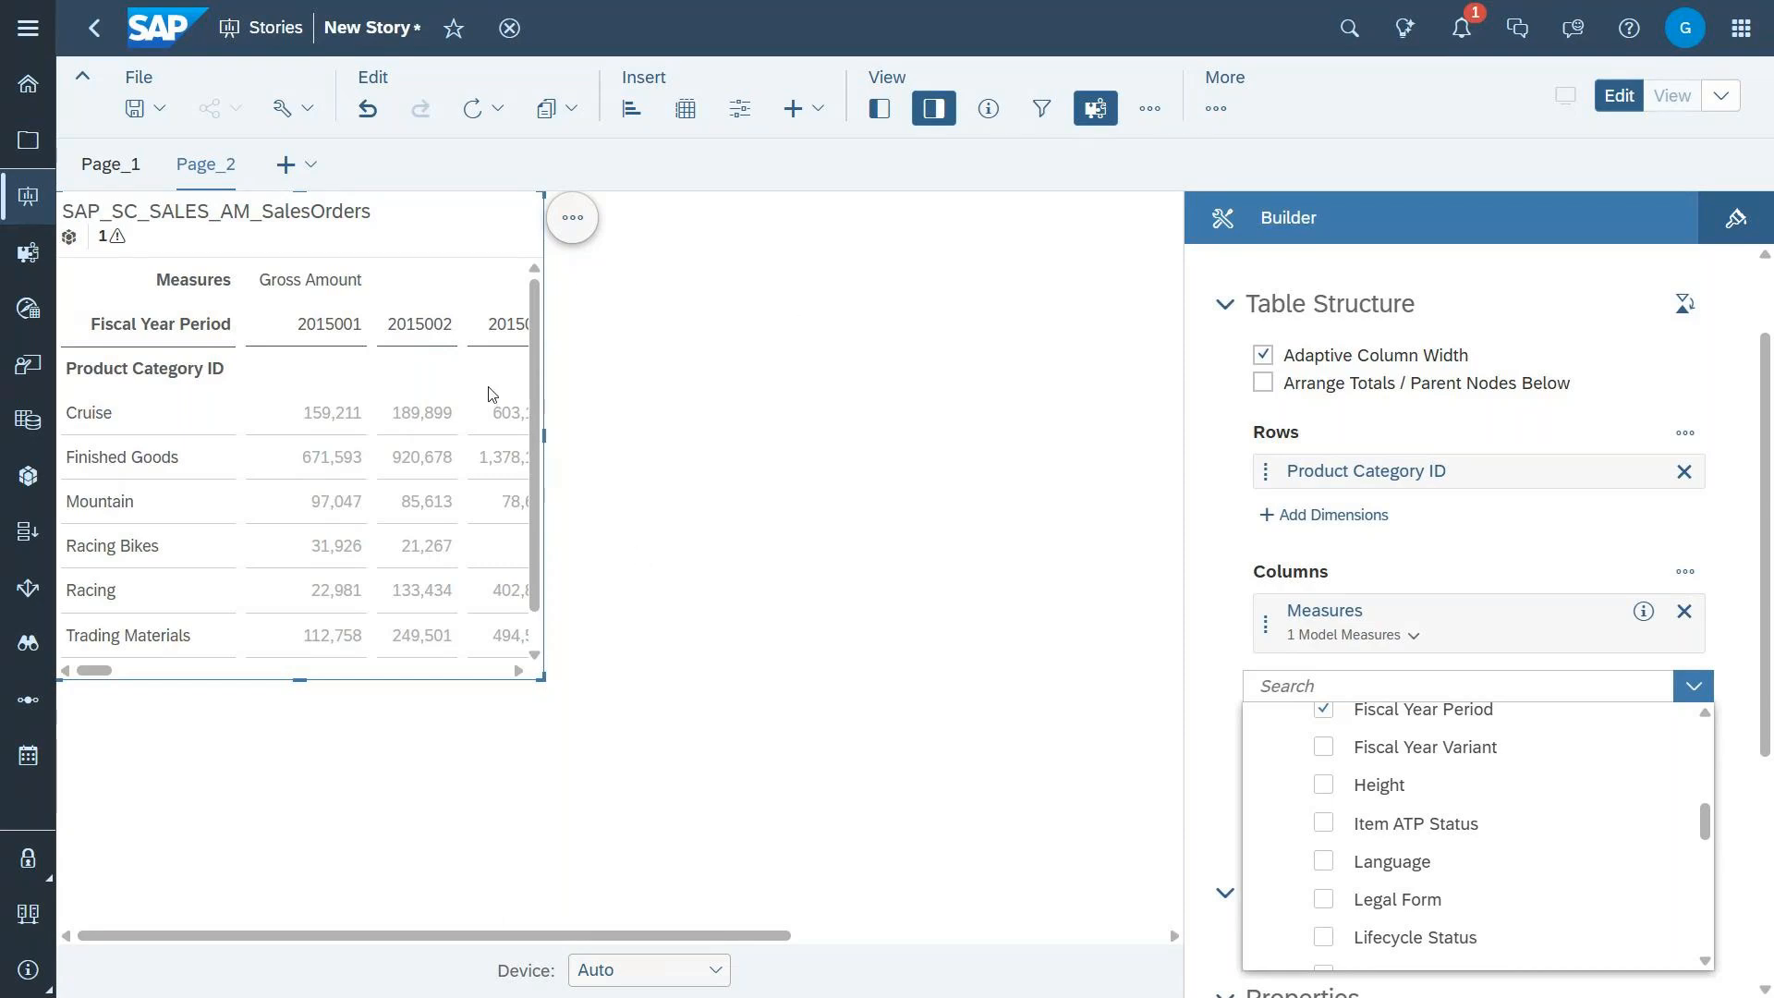
click(631, 113)
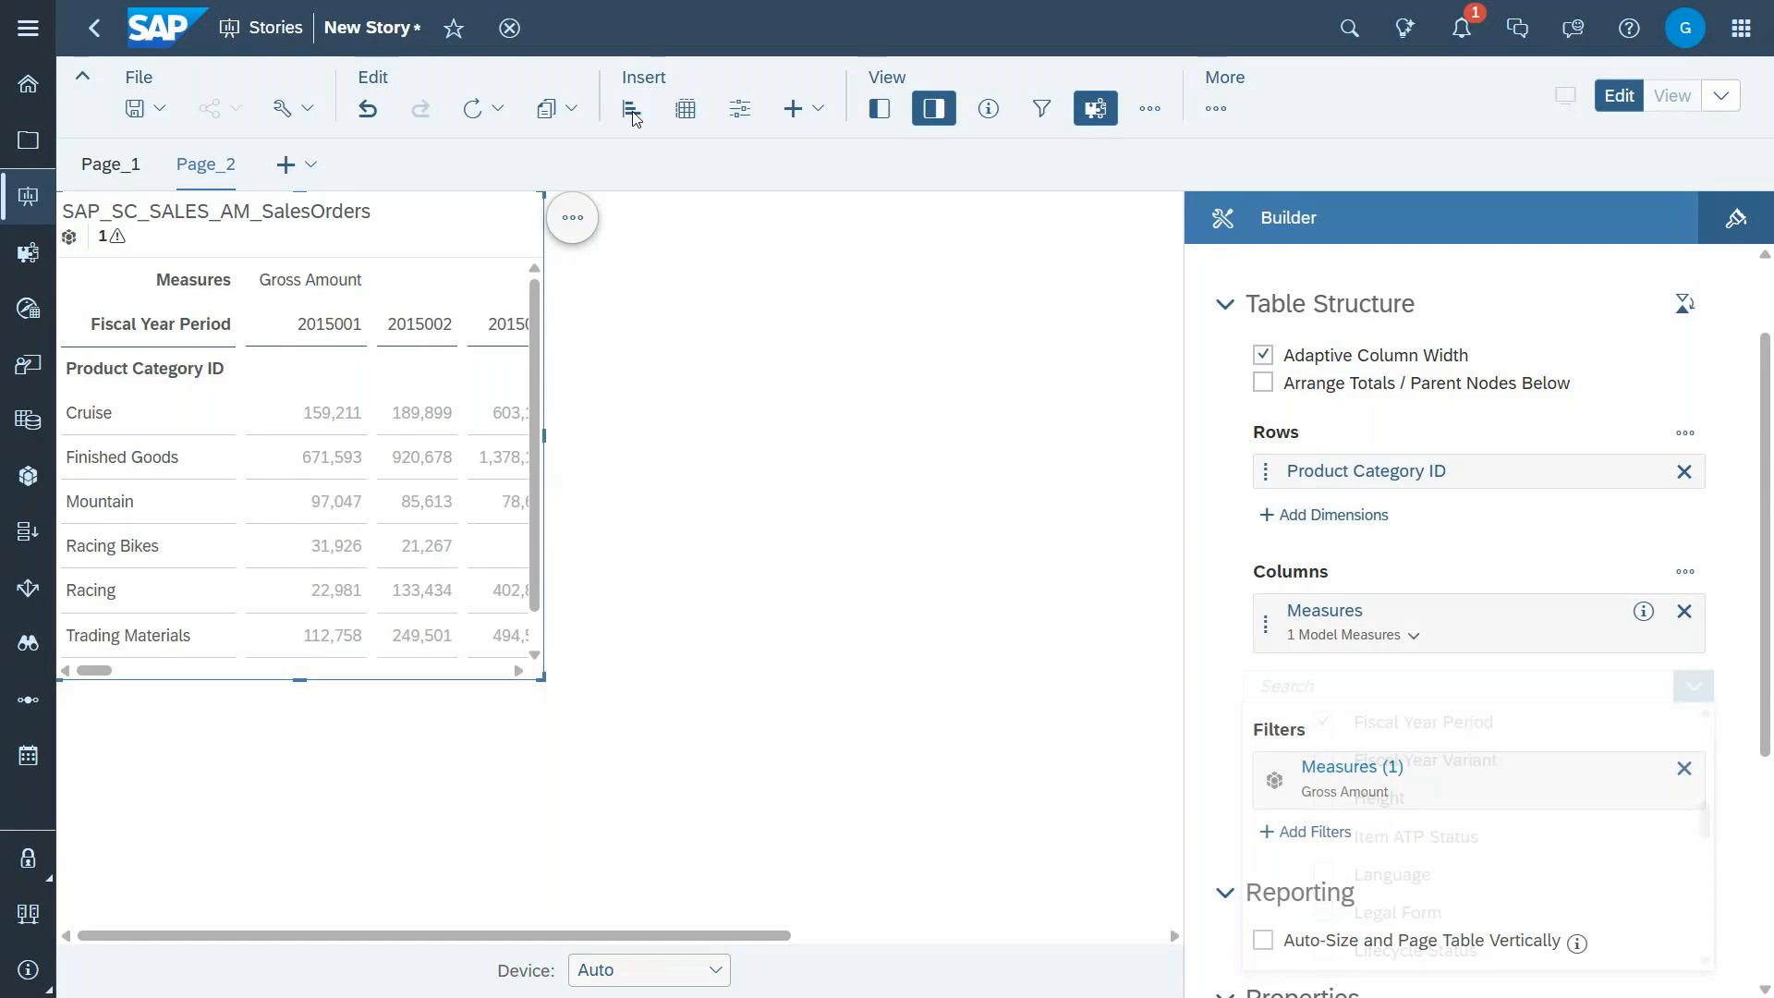
Step: Insert a bar/column chart beside the sales orders table and assign Net Amount as its measure
click(629, 113)
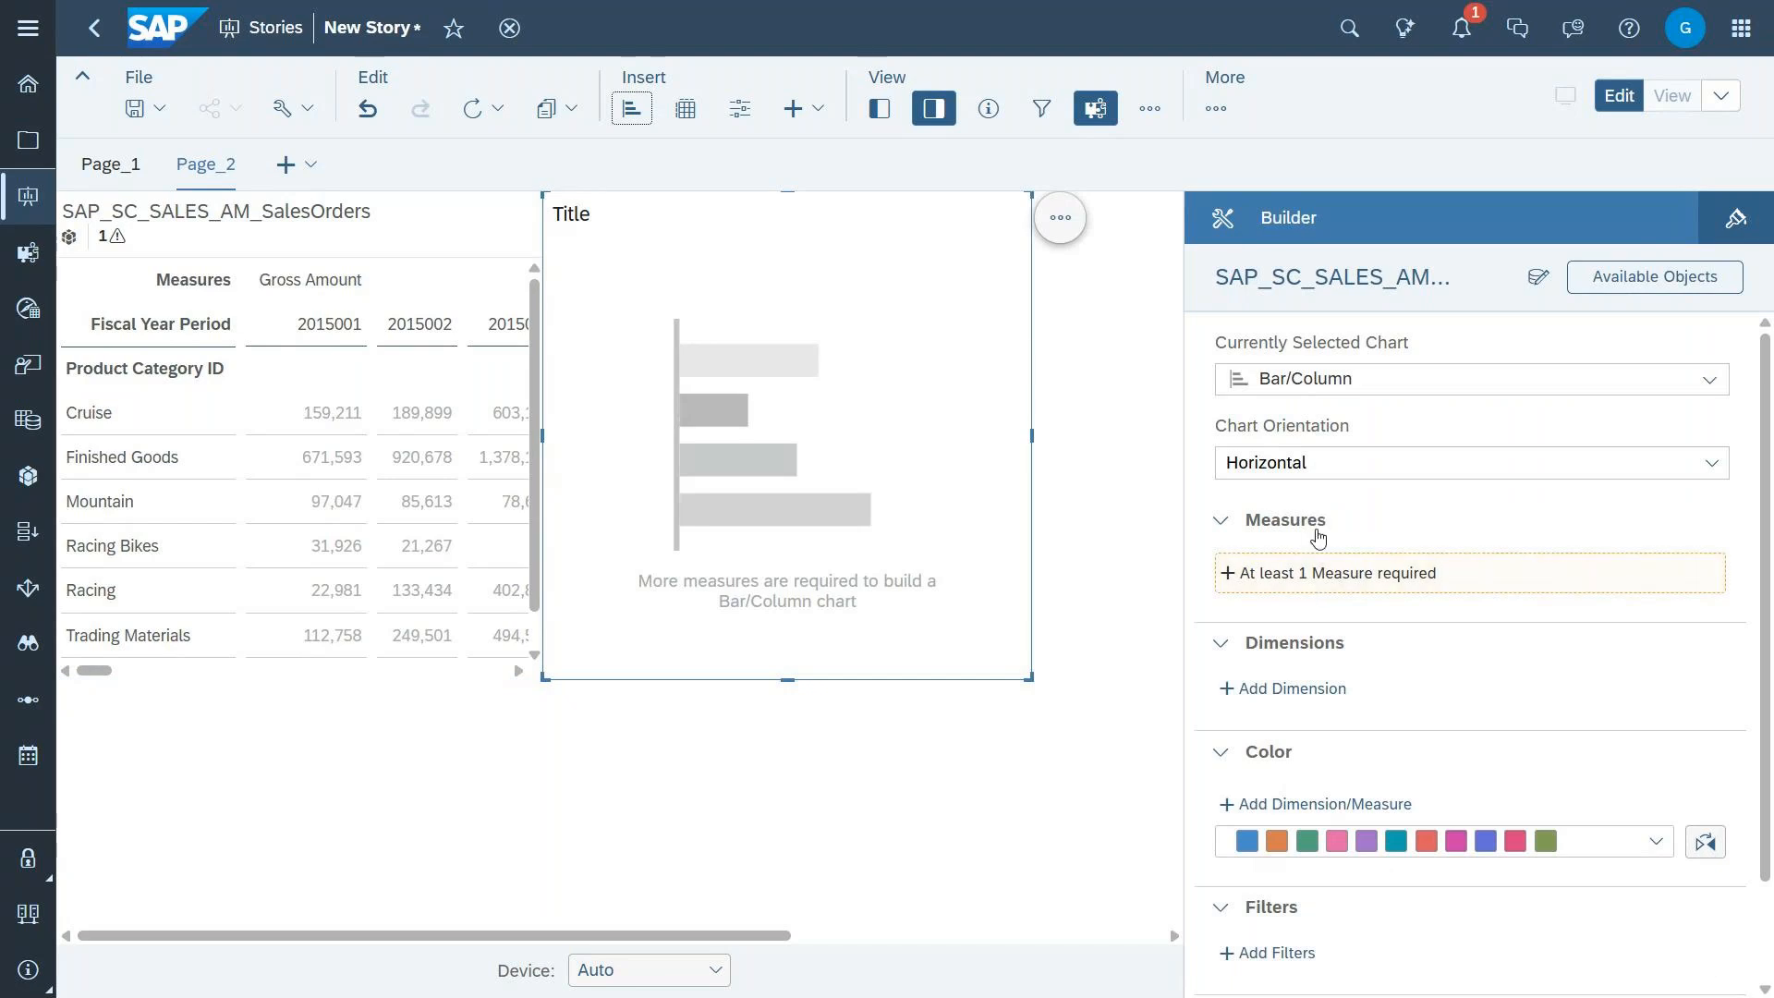
click(1339, 574)
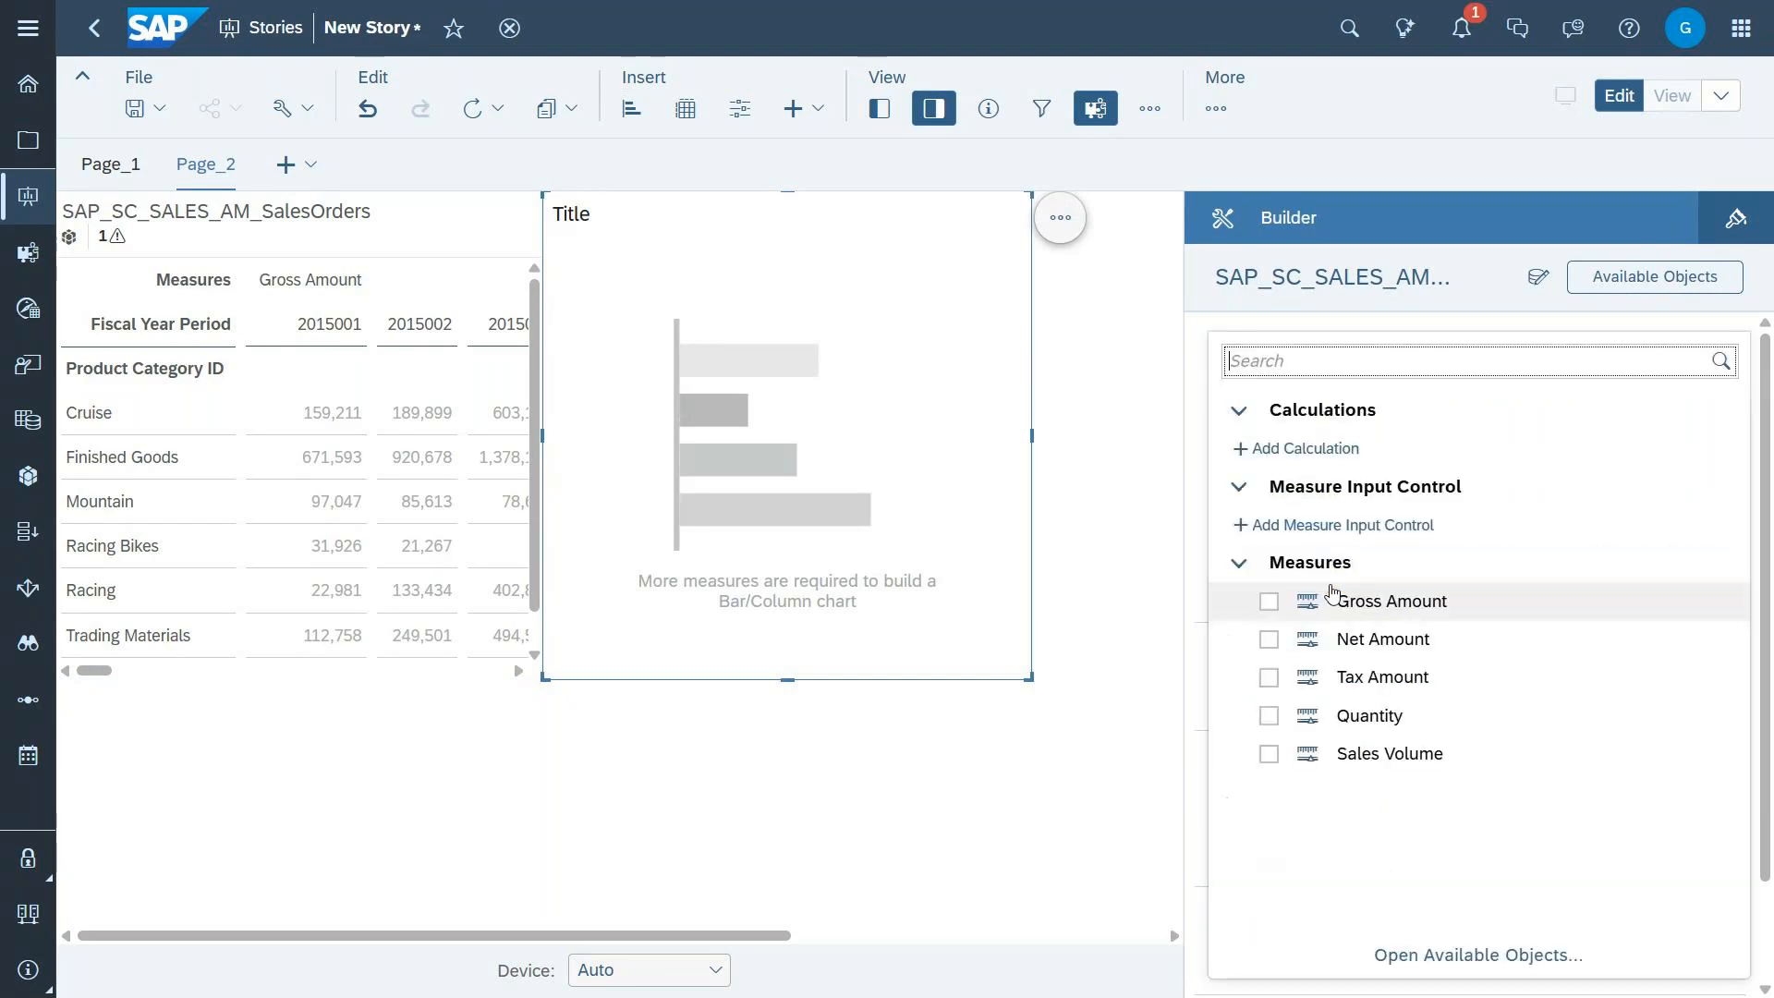
click(1270, 639)
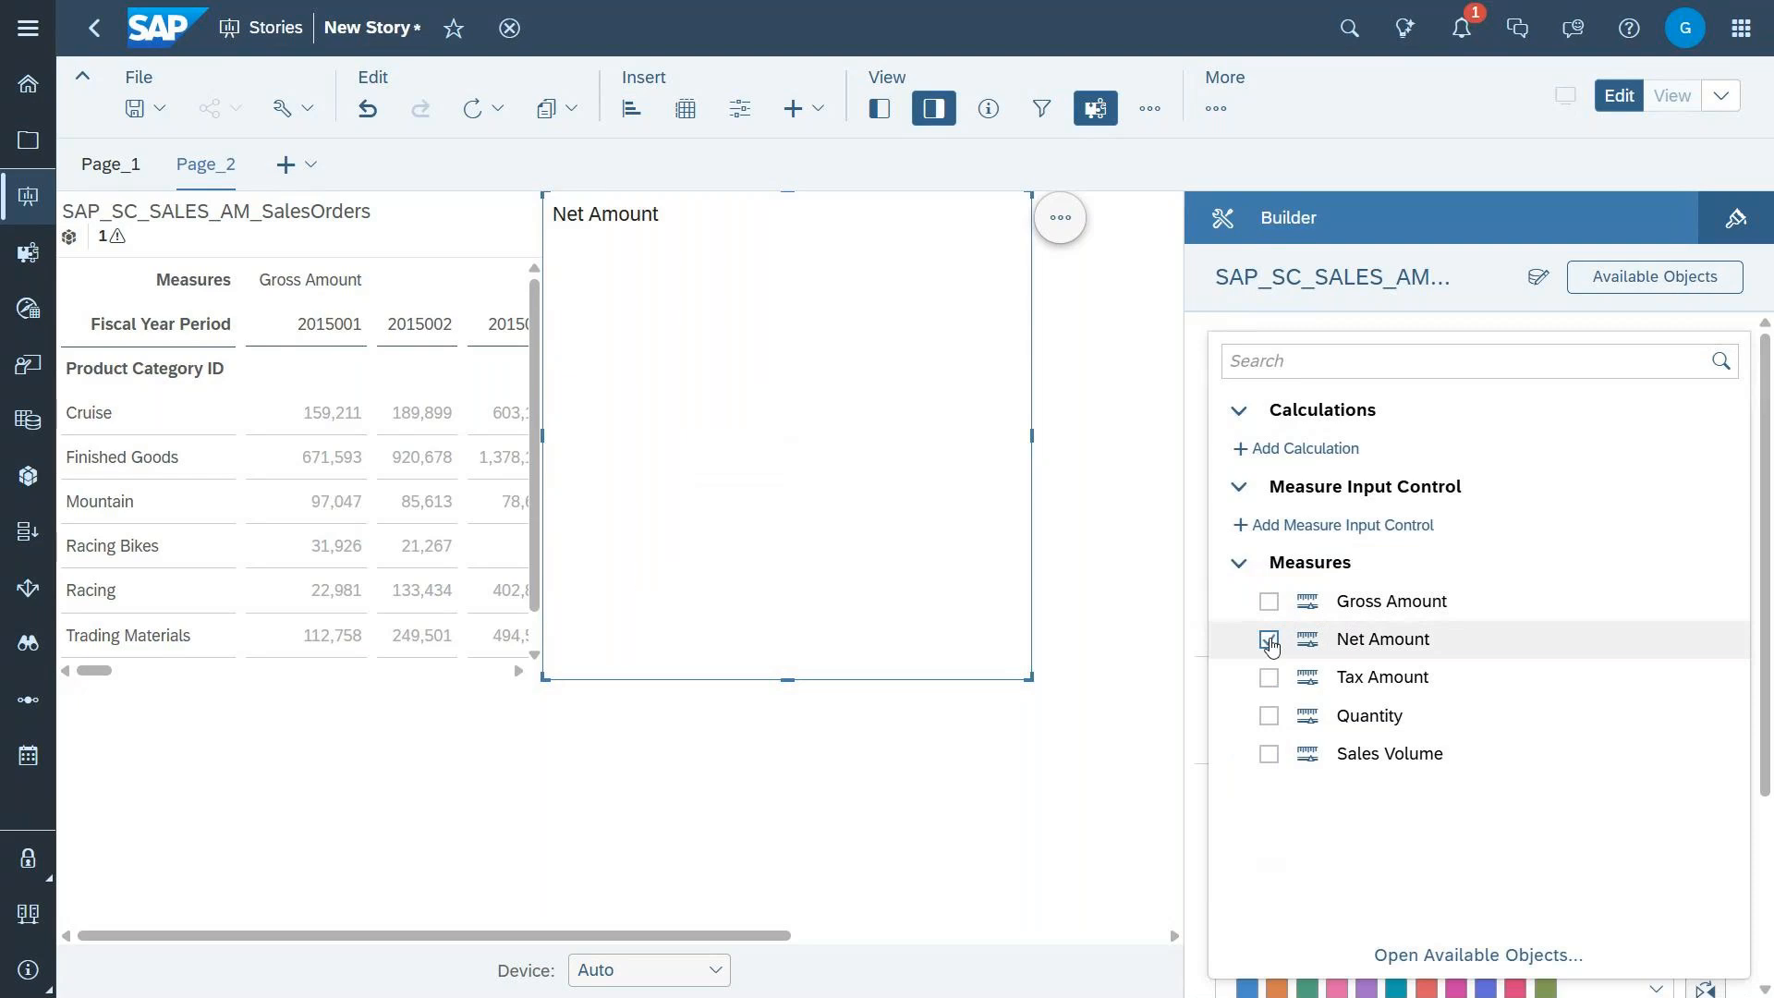
click(1540, 315)
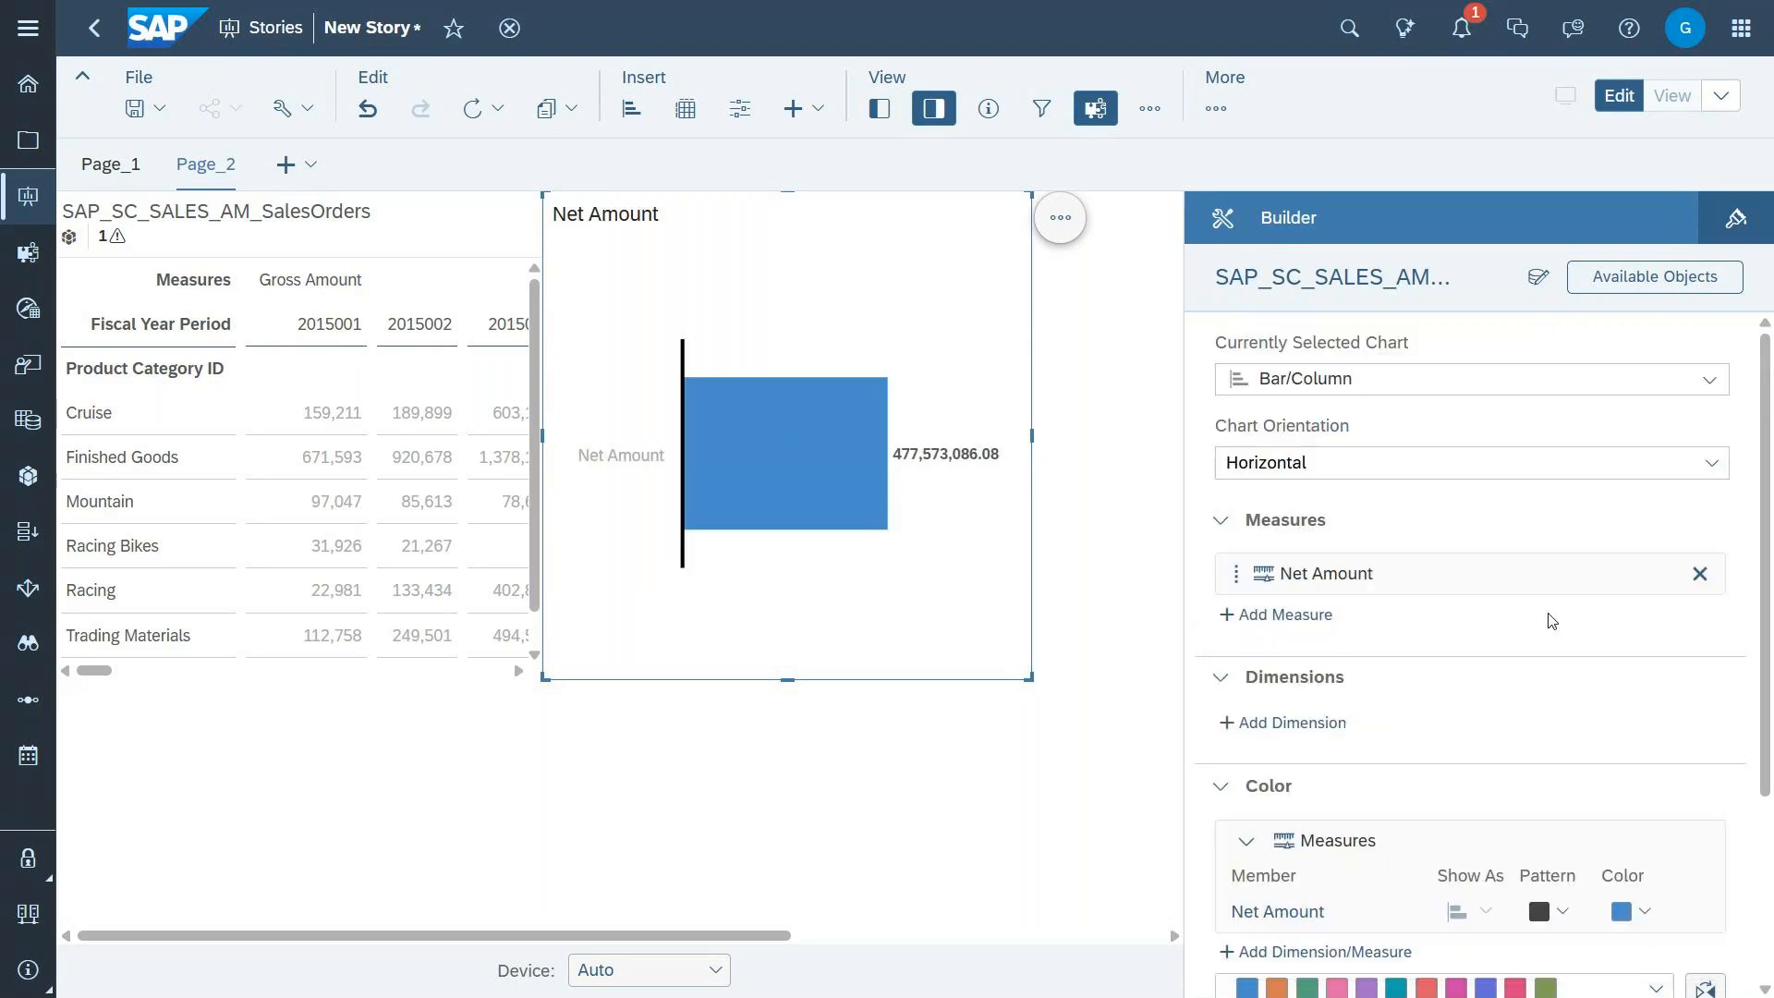
Step: Add the Sales Org dimension to the Net Amount bar chart and return to Page_1
click(1282, 723)
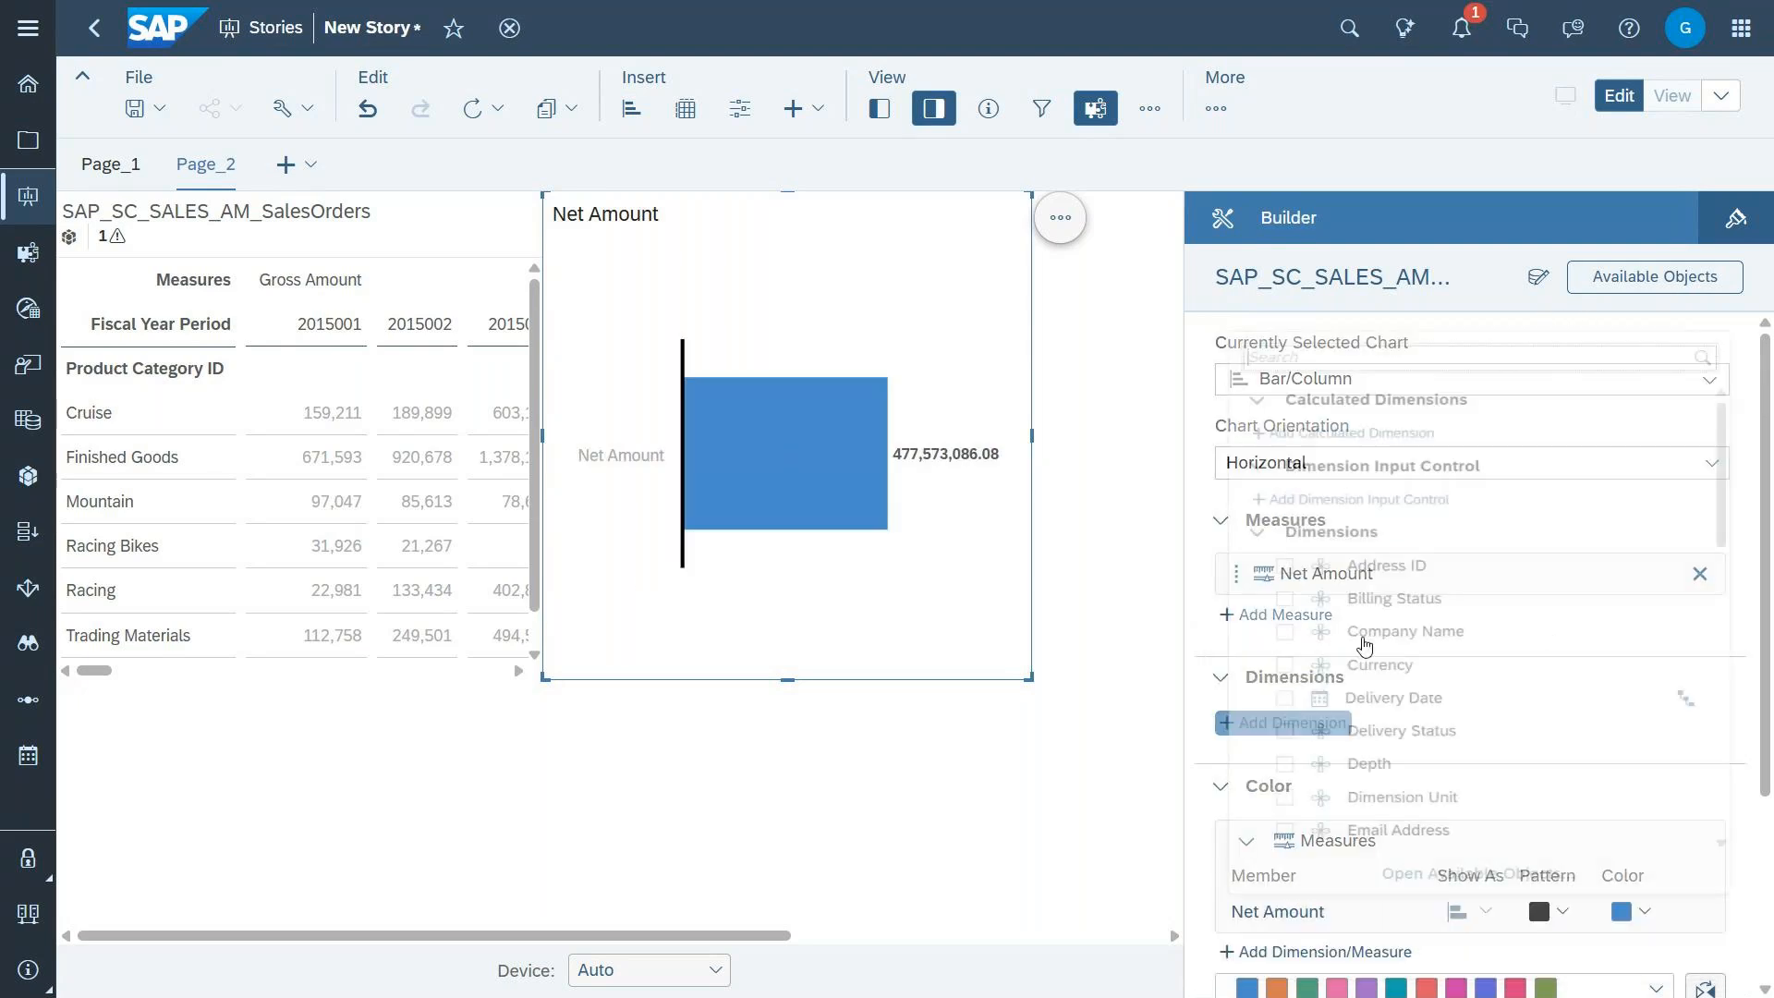
scroll(1412, 604, down, 3)
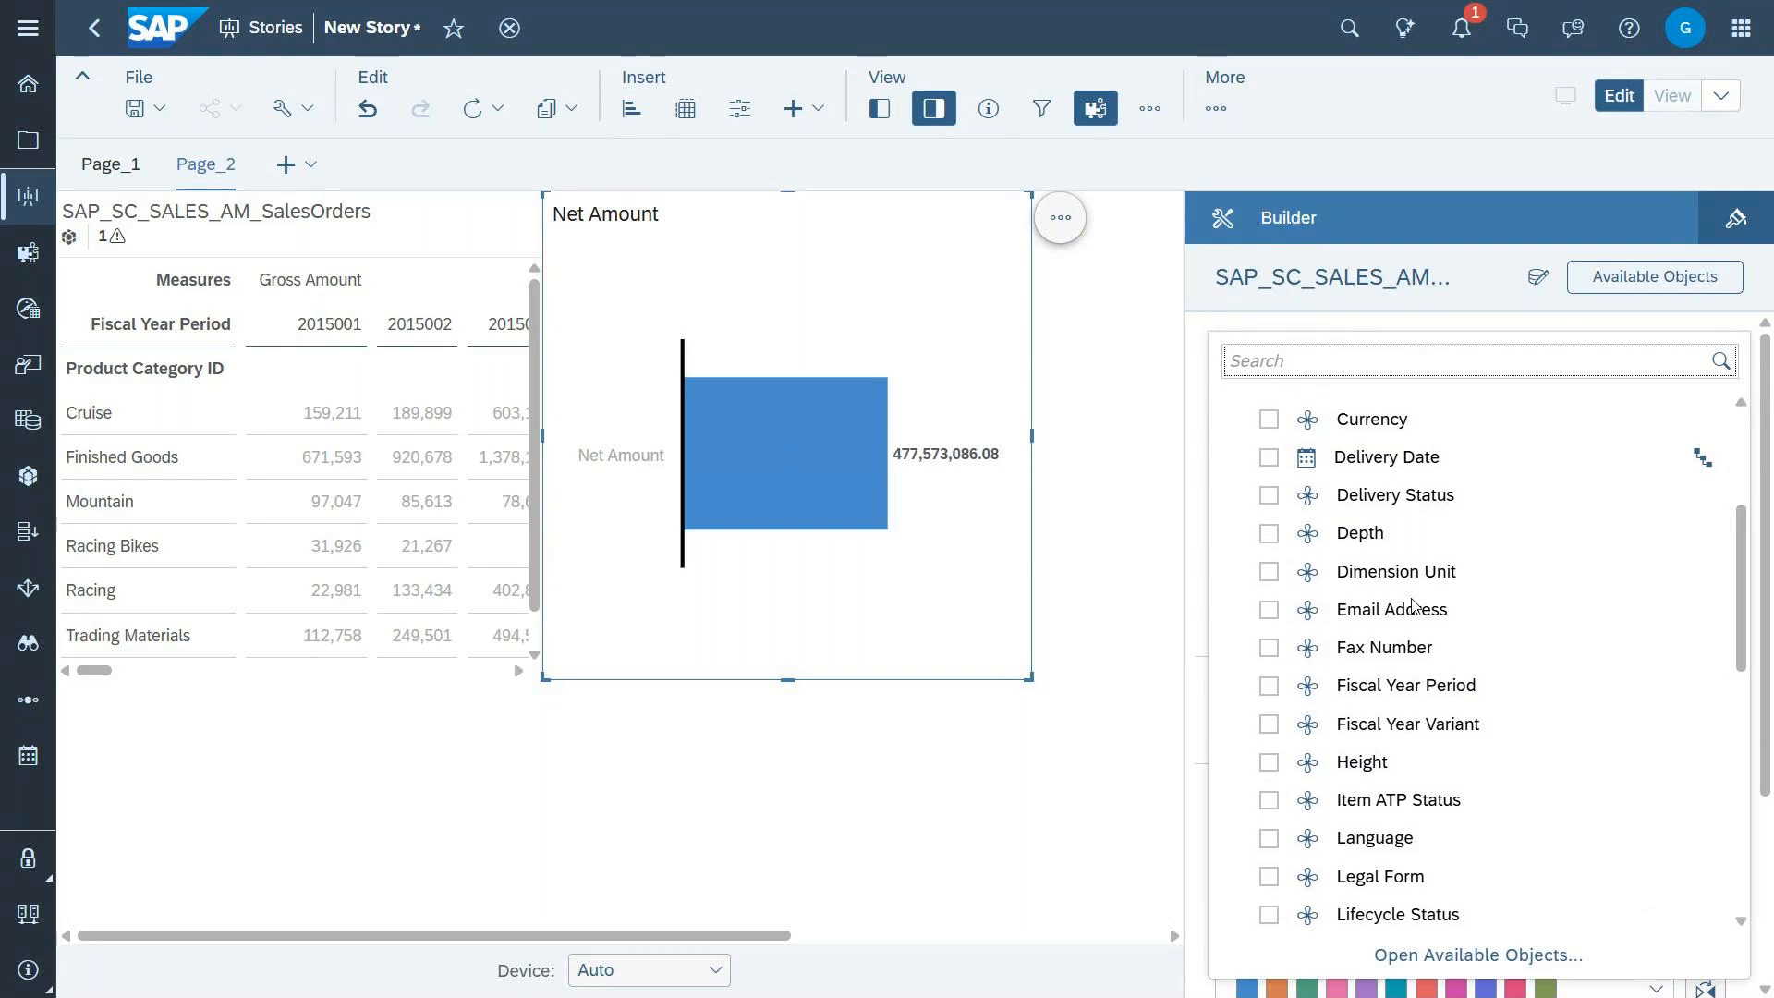
scroll(1413, 604, down, 3)
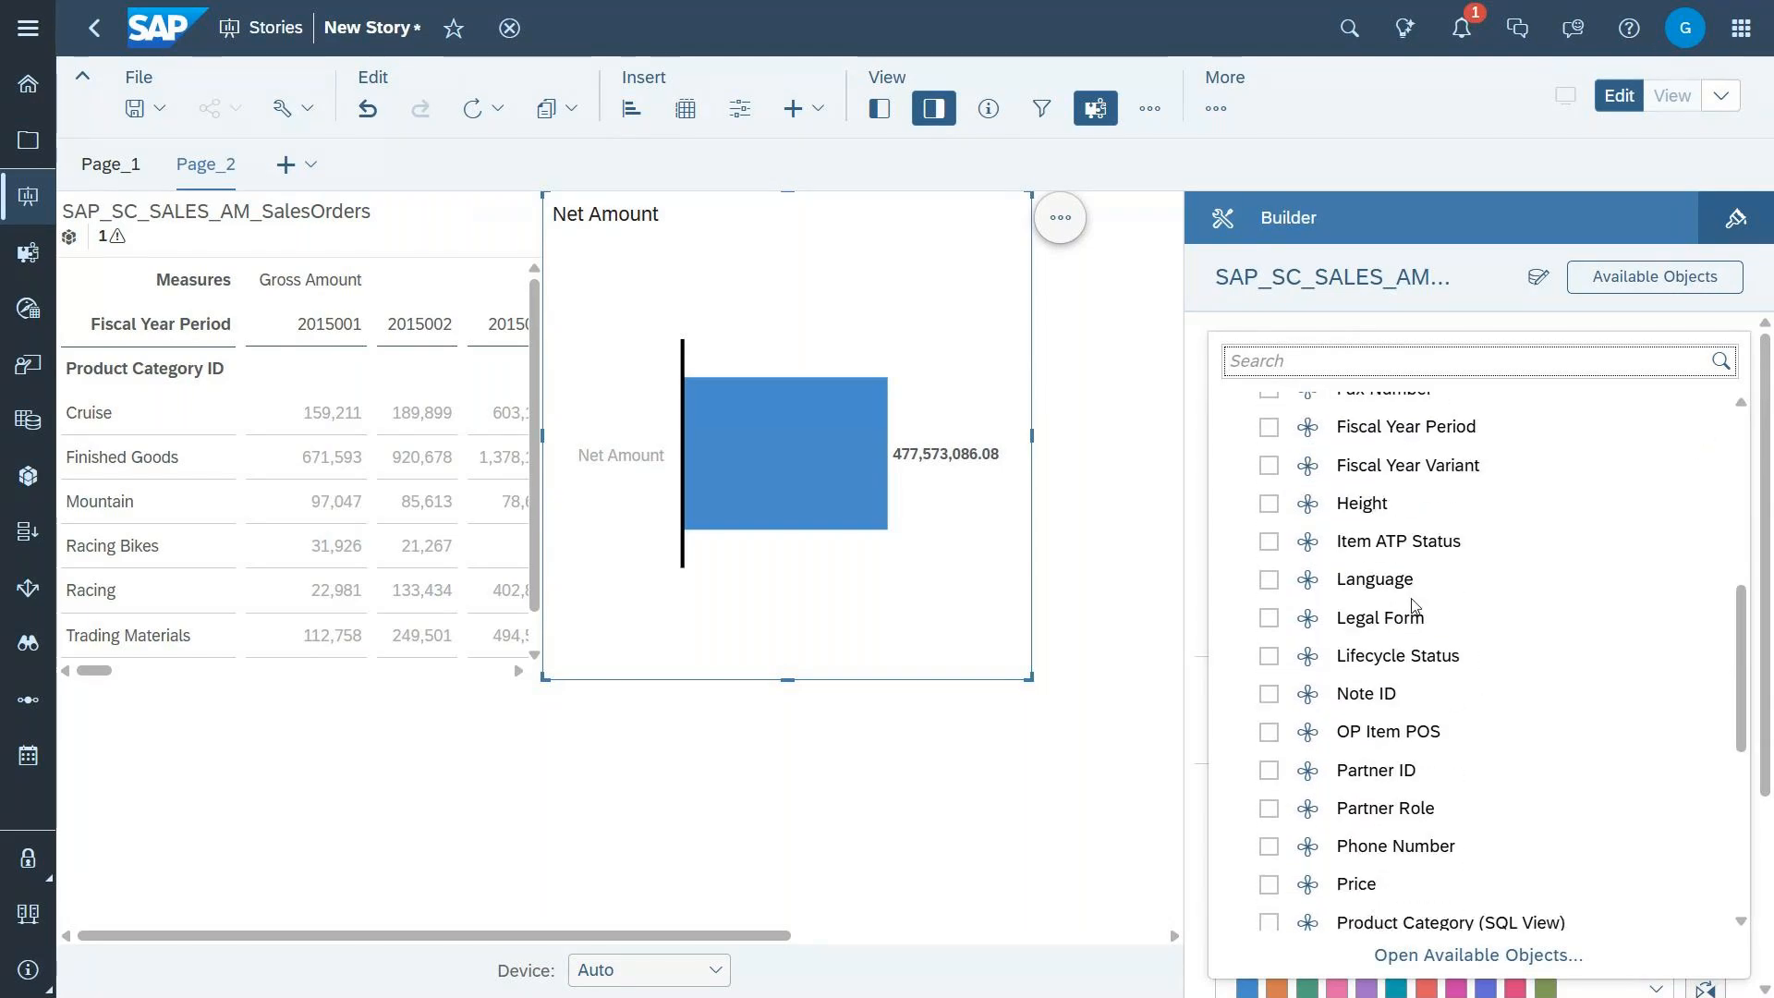
scroll(1412, 604, up, 4)
scroll(1412, 604, down, 6)
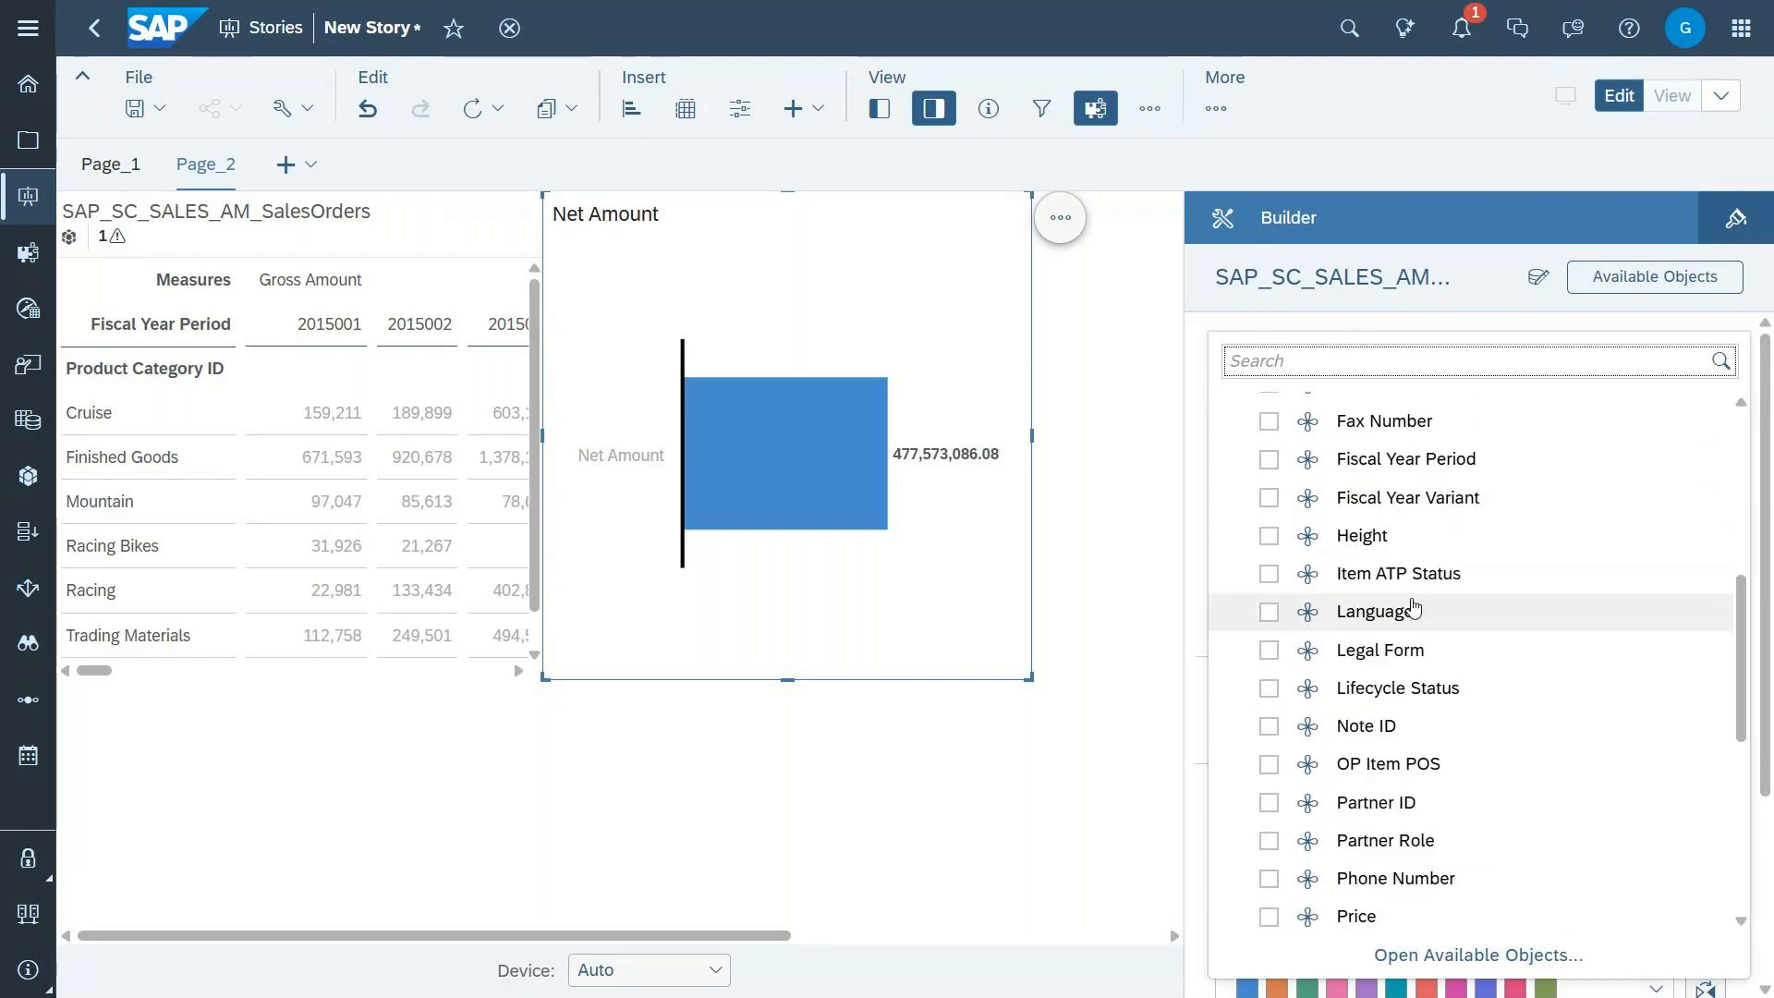
scroll(1413, 605, down, 4)
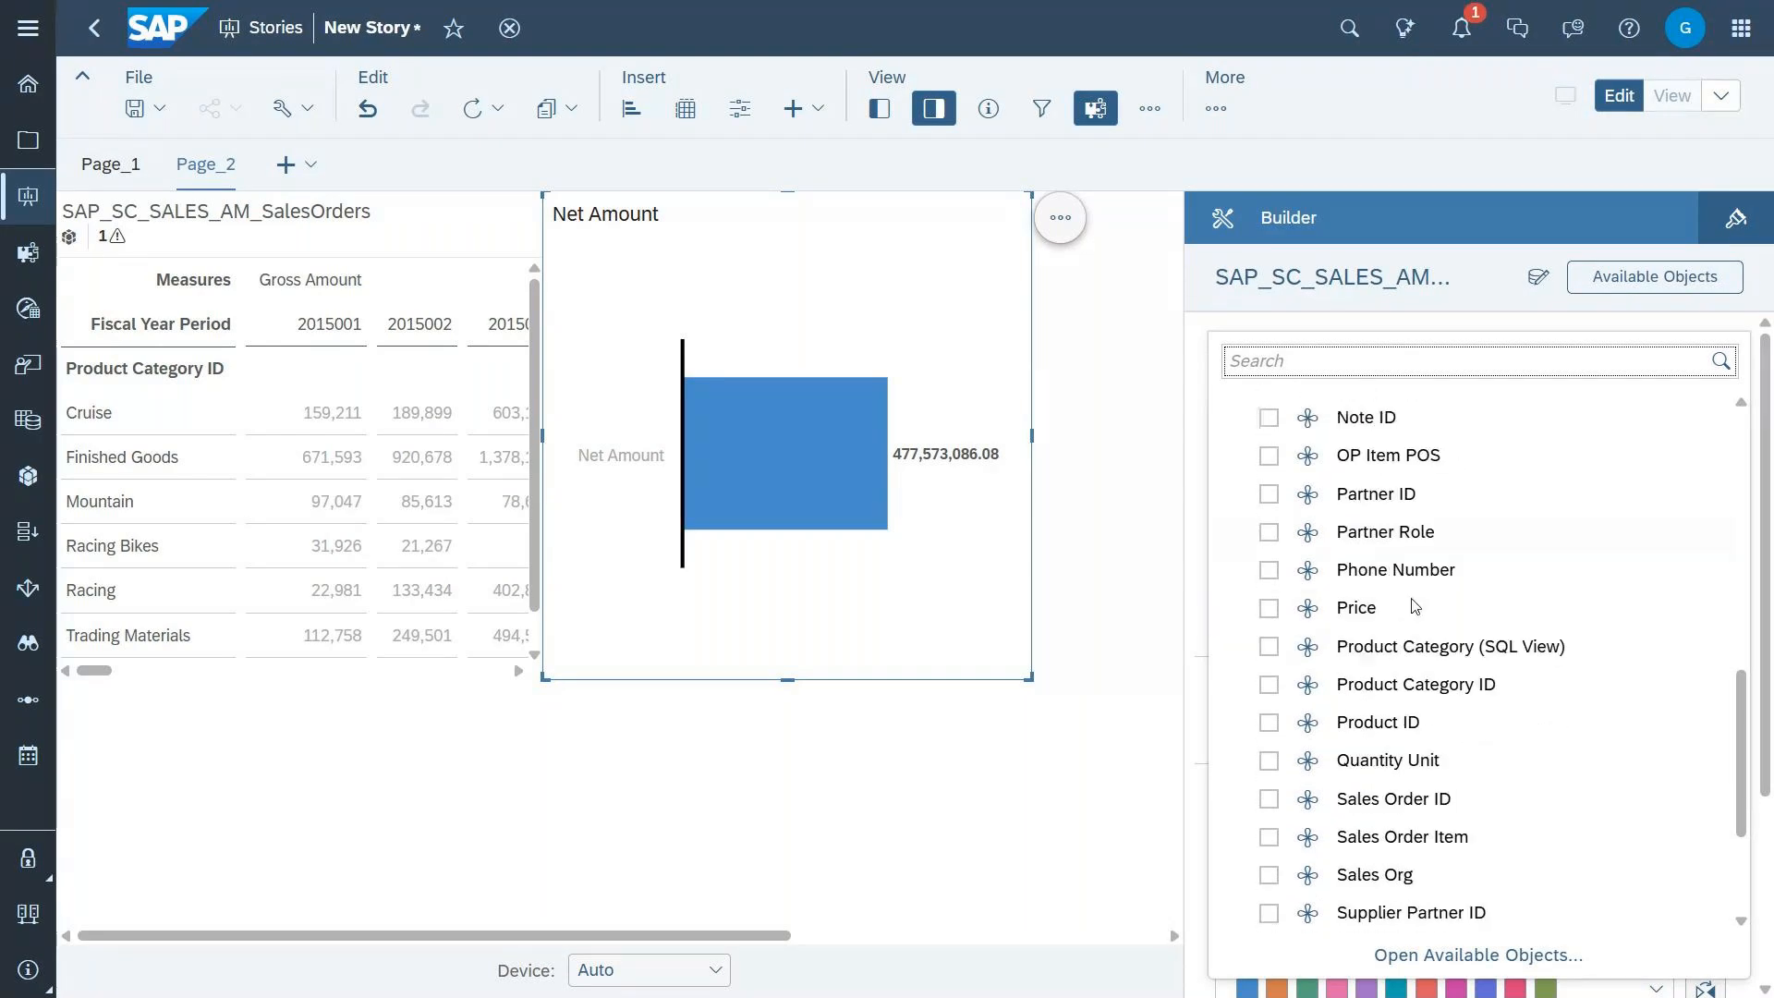
click(1268, 841)
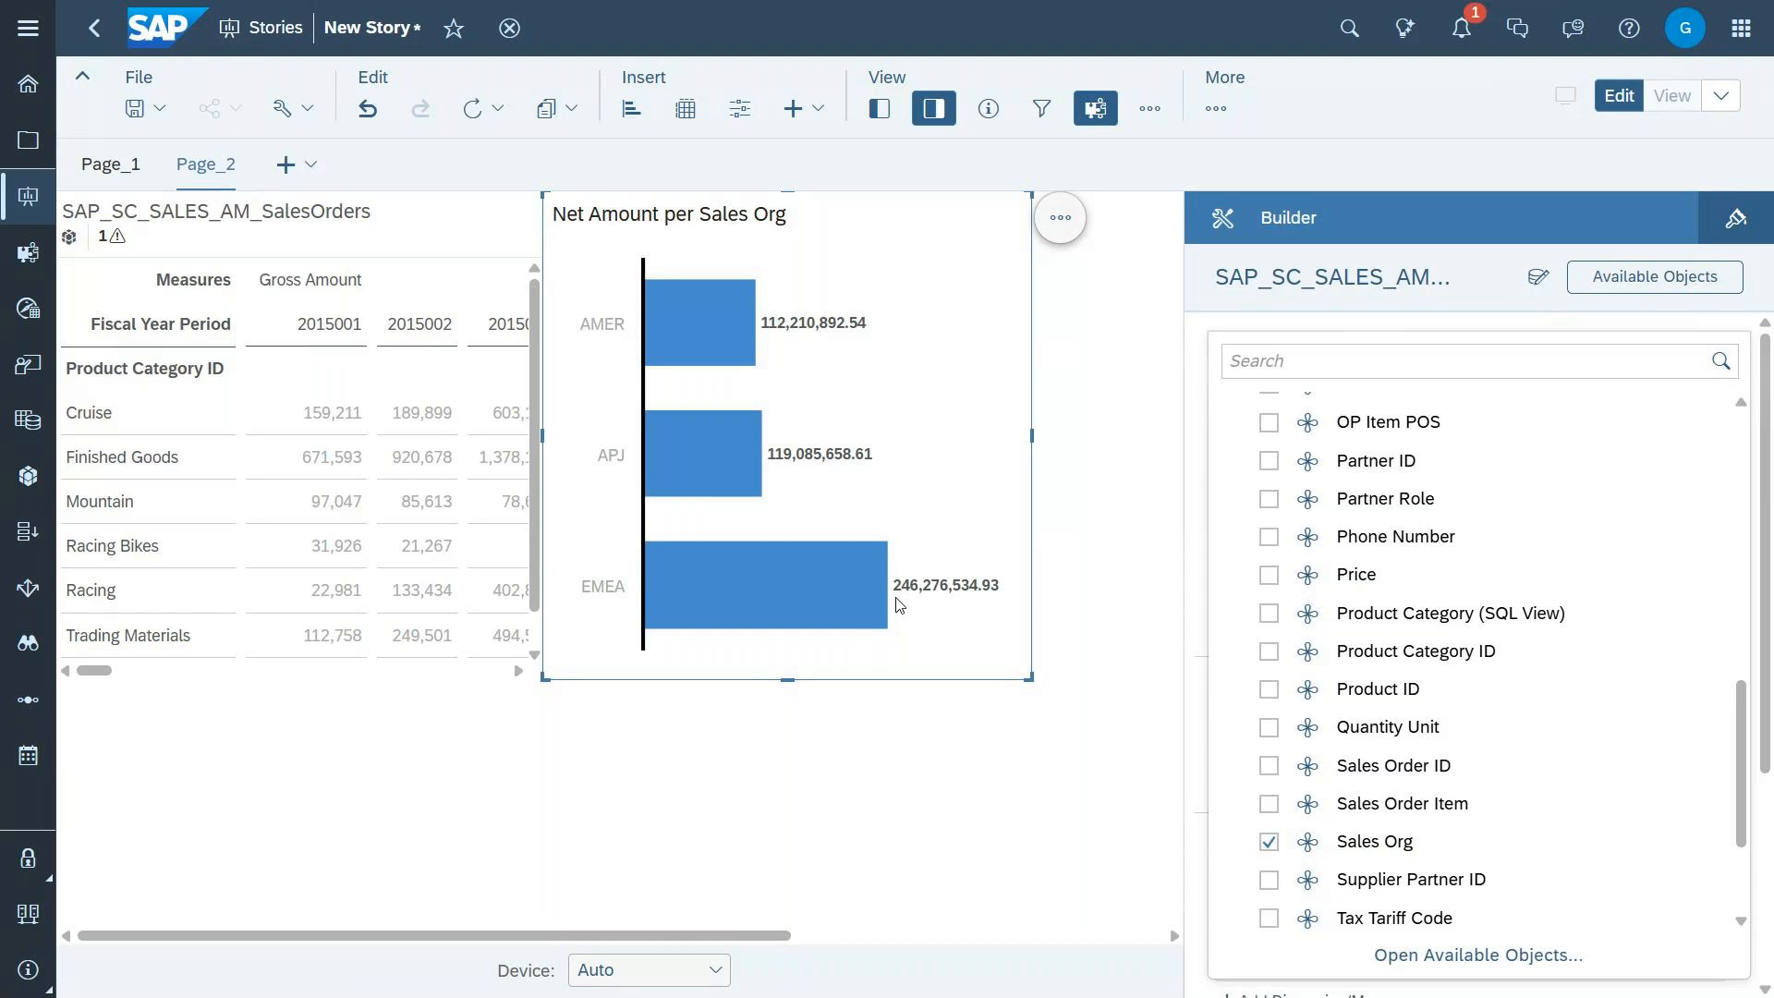
click(101, 166)
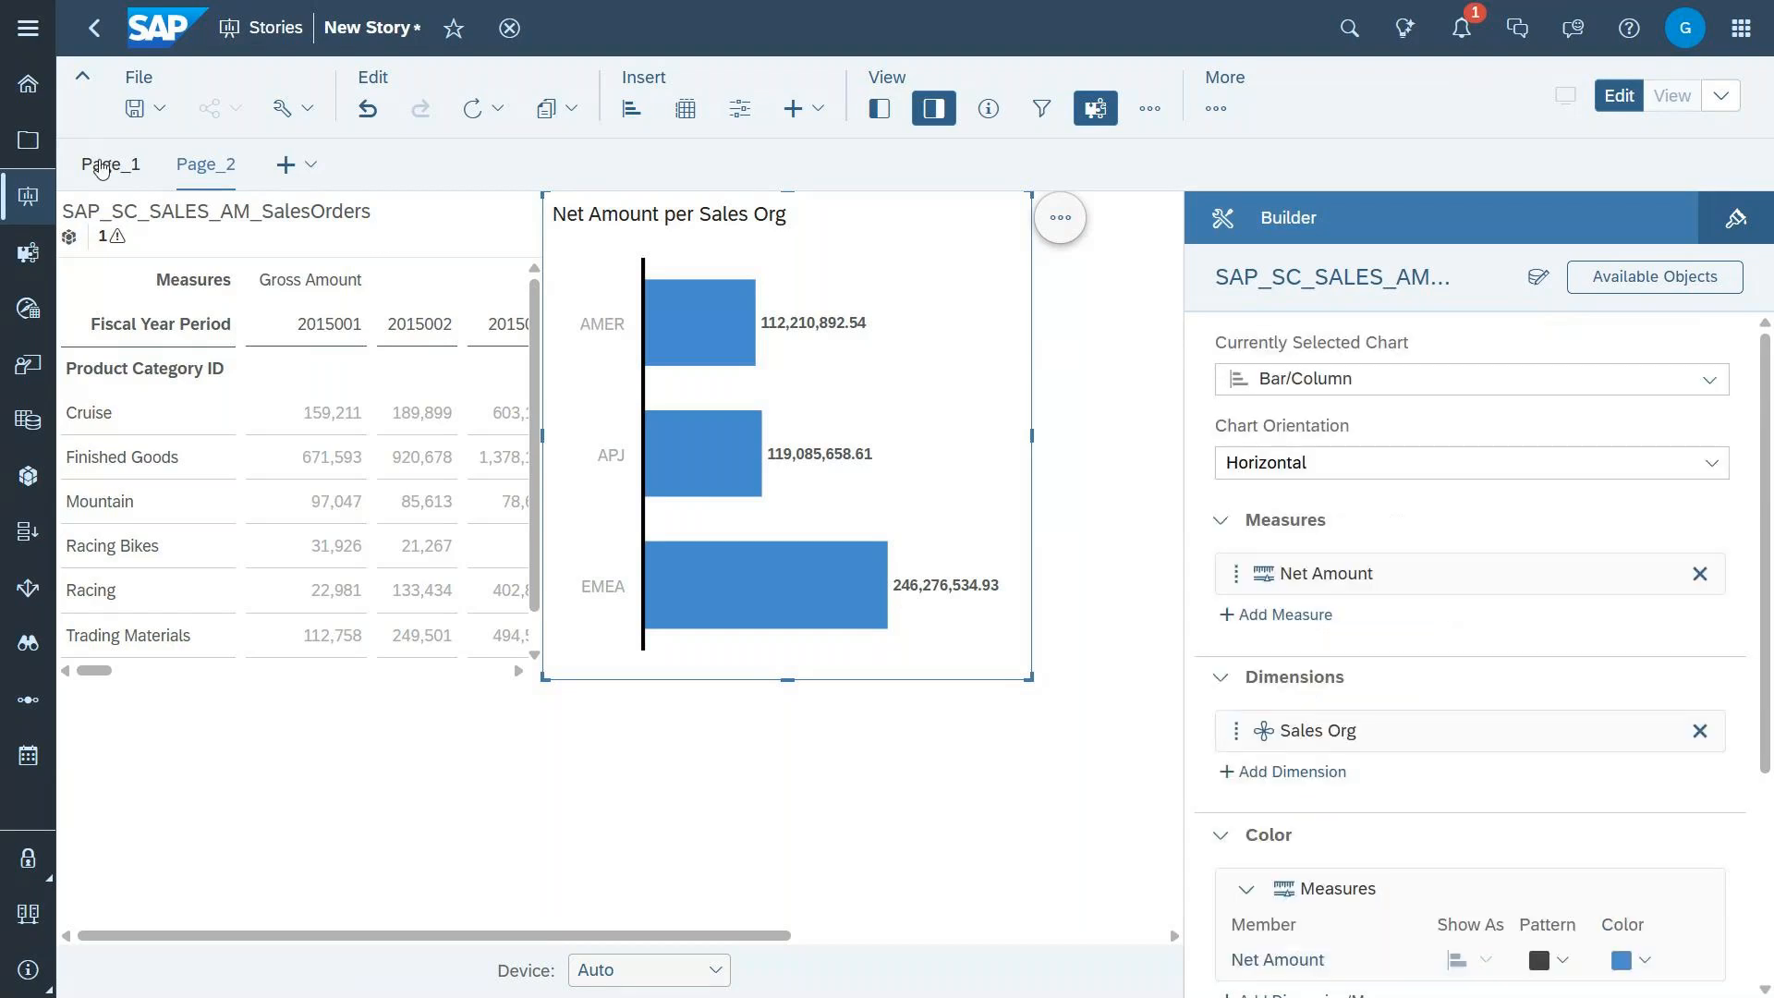
click(103, 169)
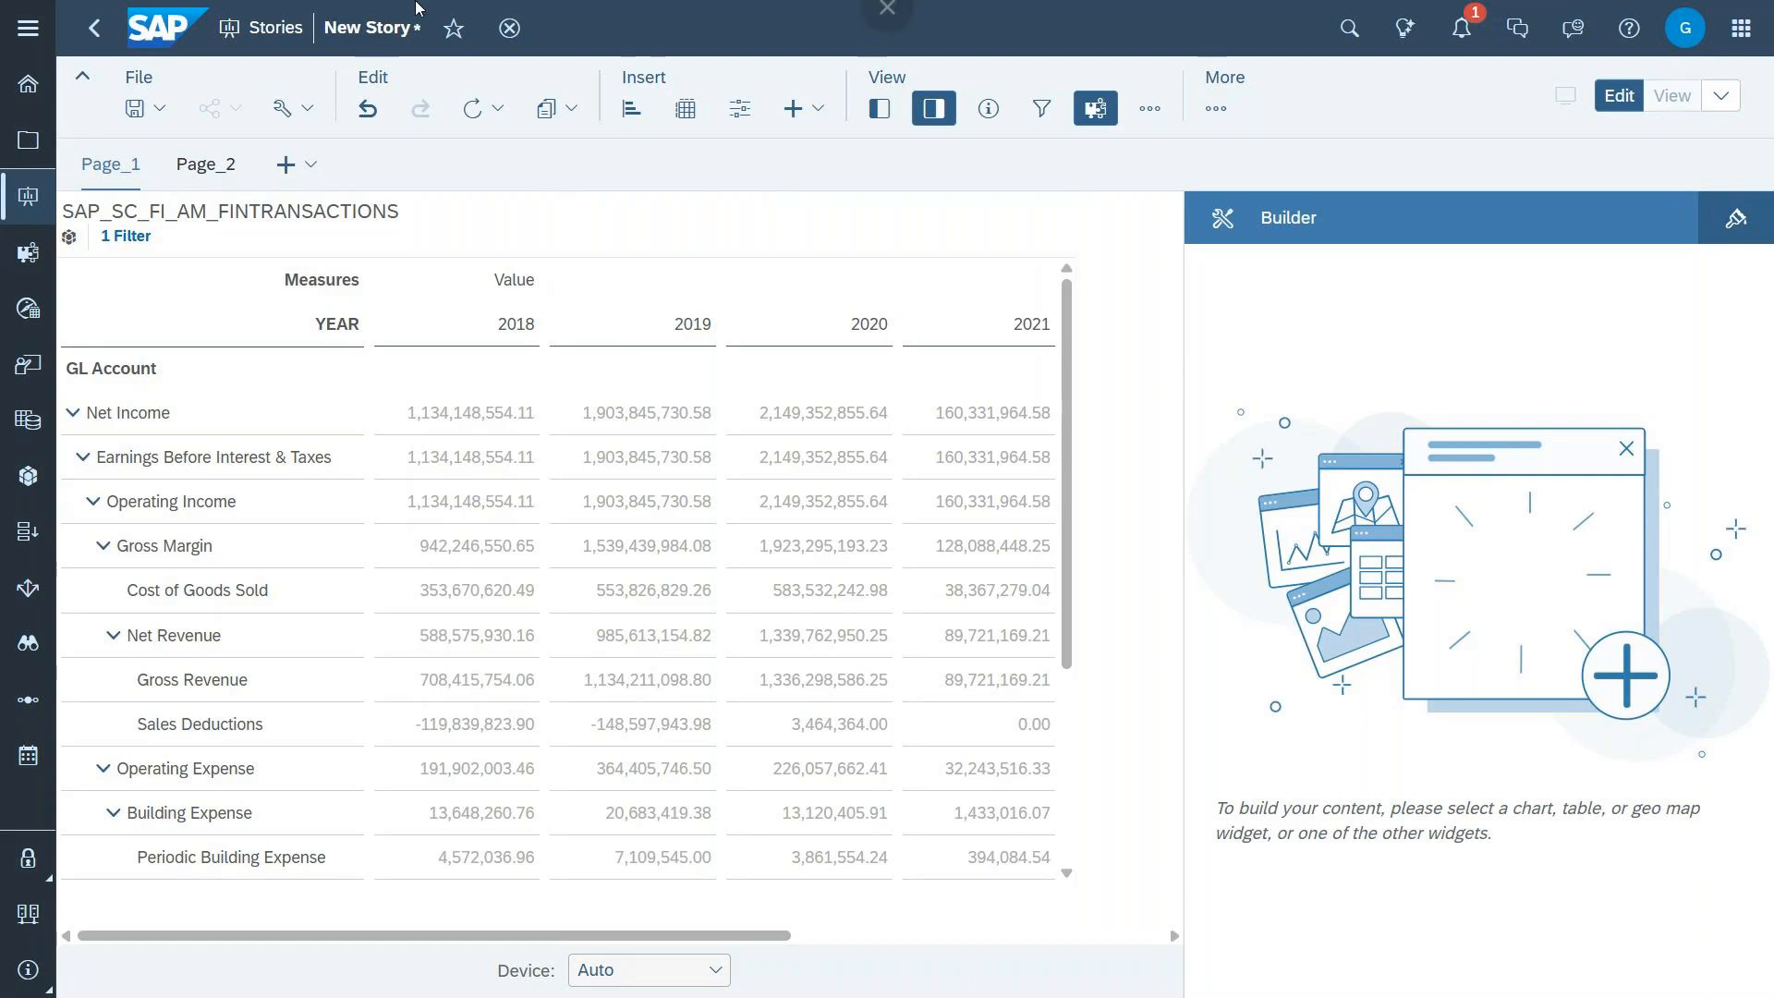
Step: Switch to SAP Datasphere and open the Financial Transactions analytic model from the Data Builder's analytic models
click(886, 81)
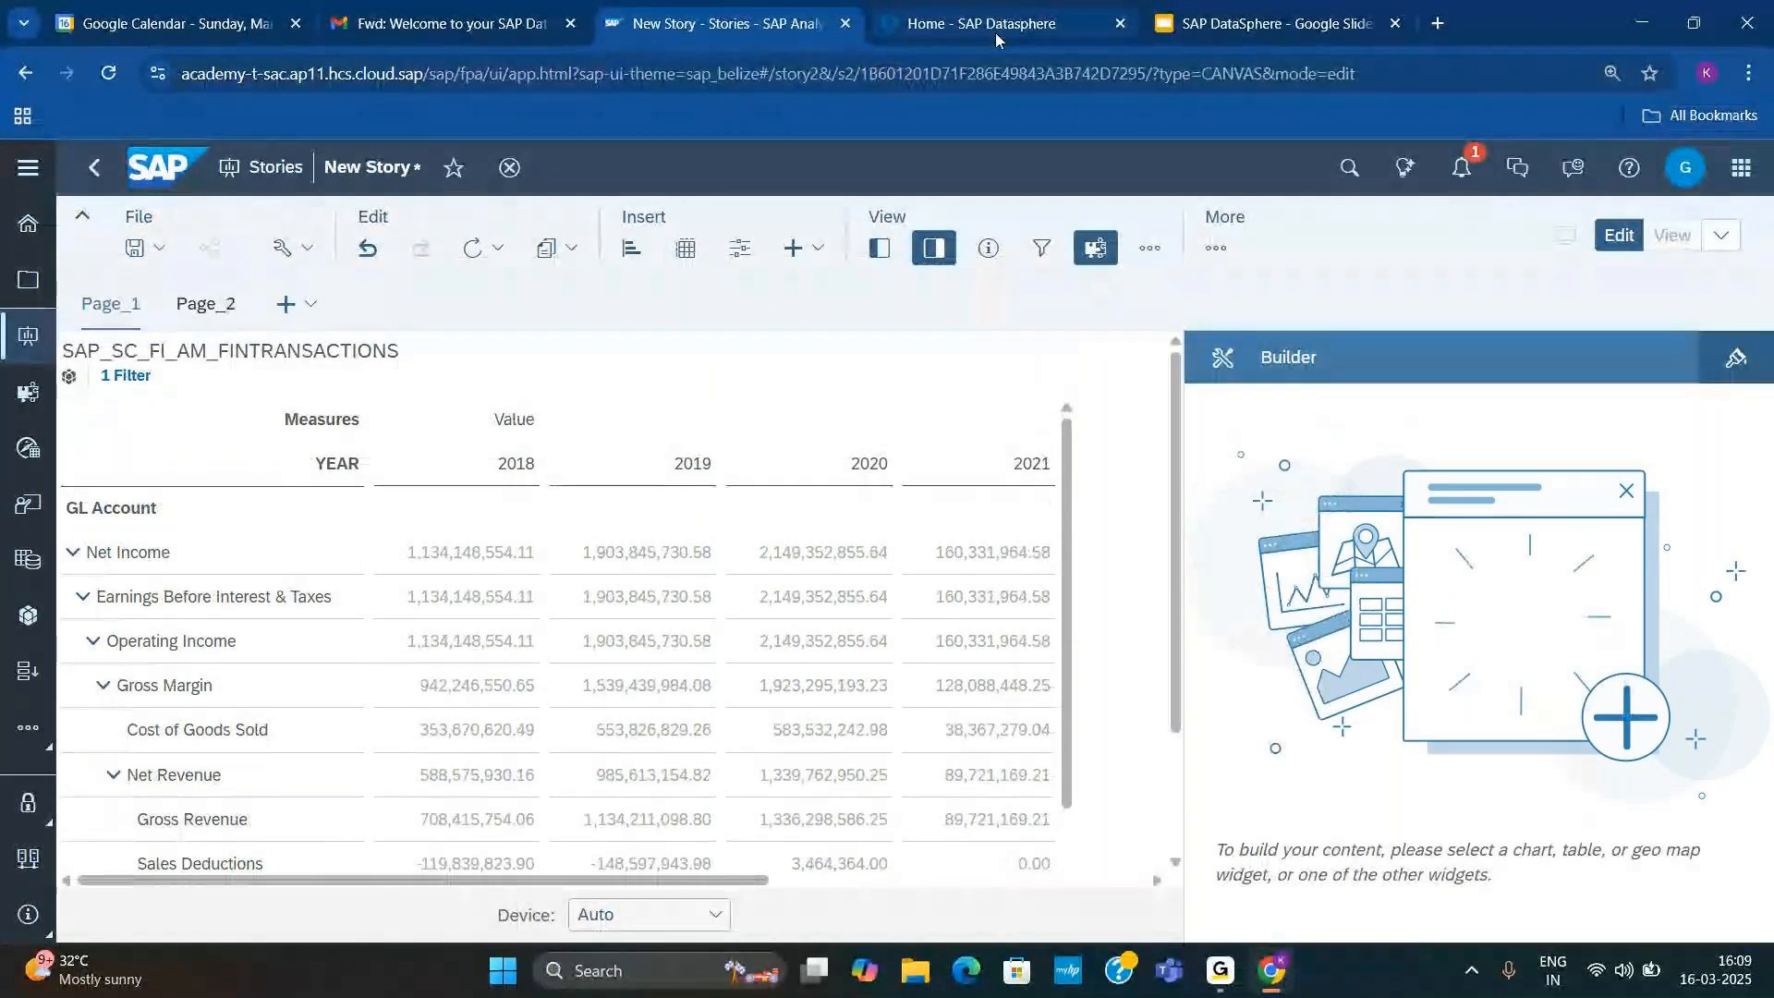
mouse_move(993, 37)
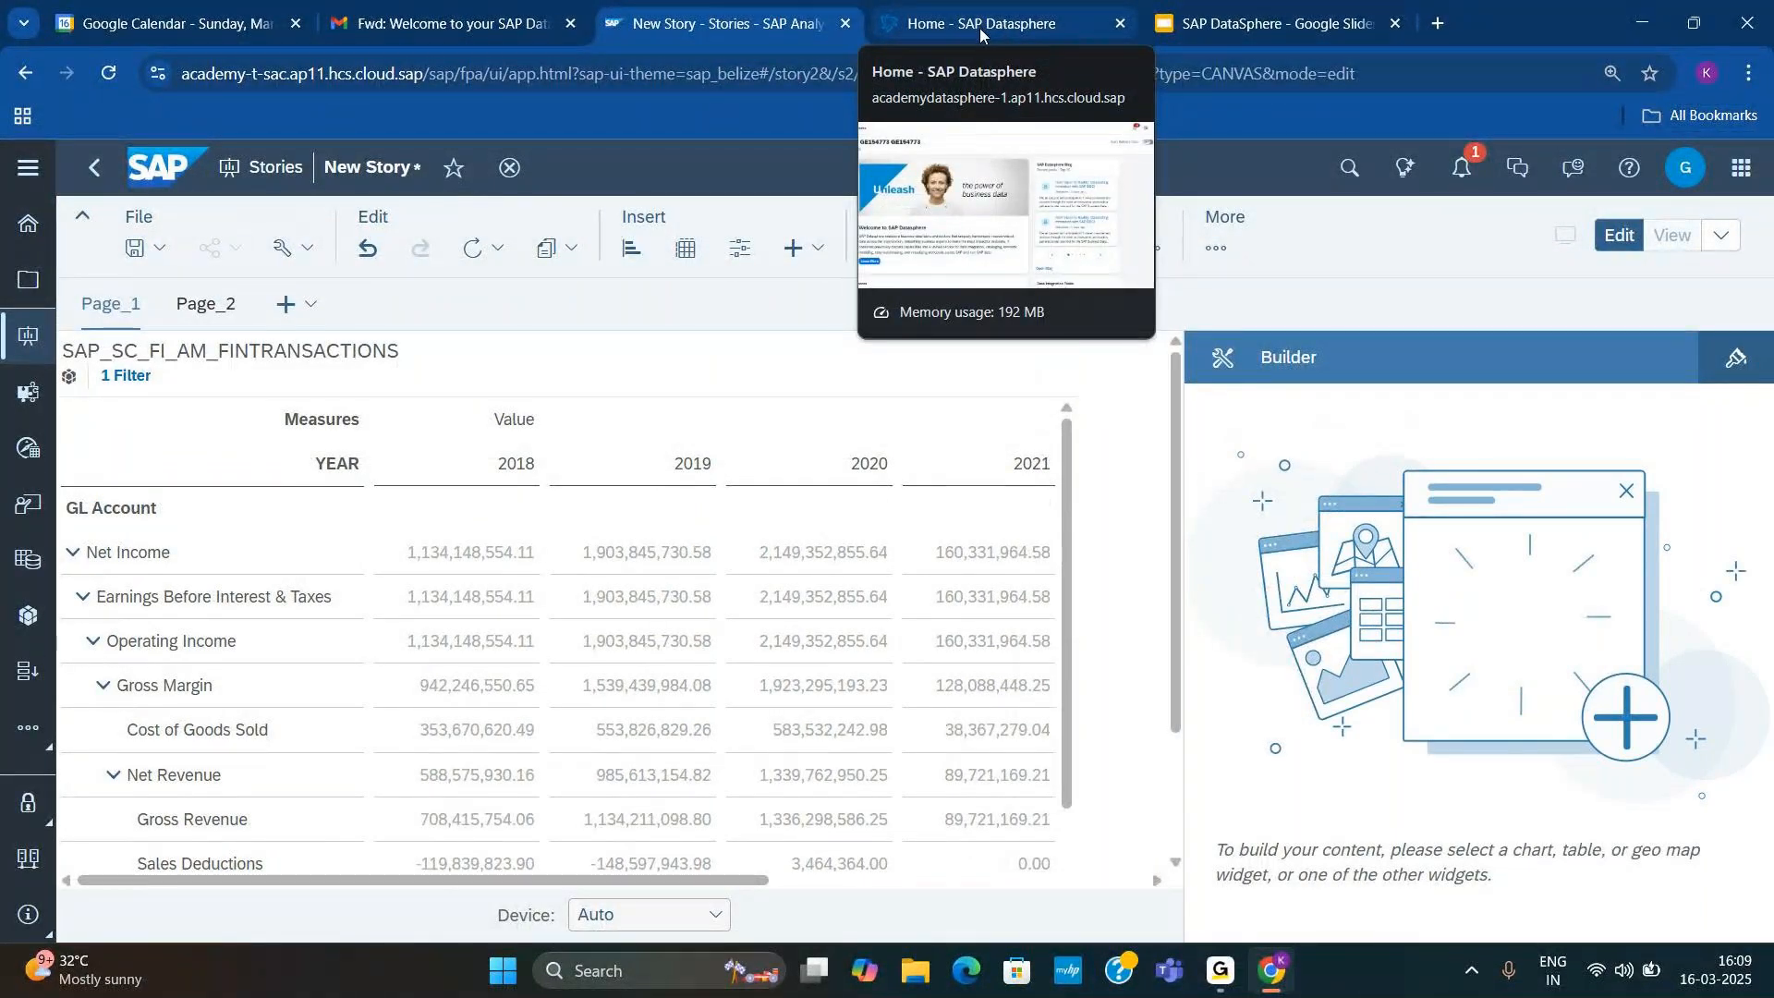
click(979, 28)
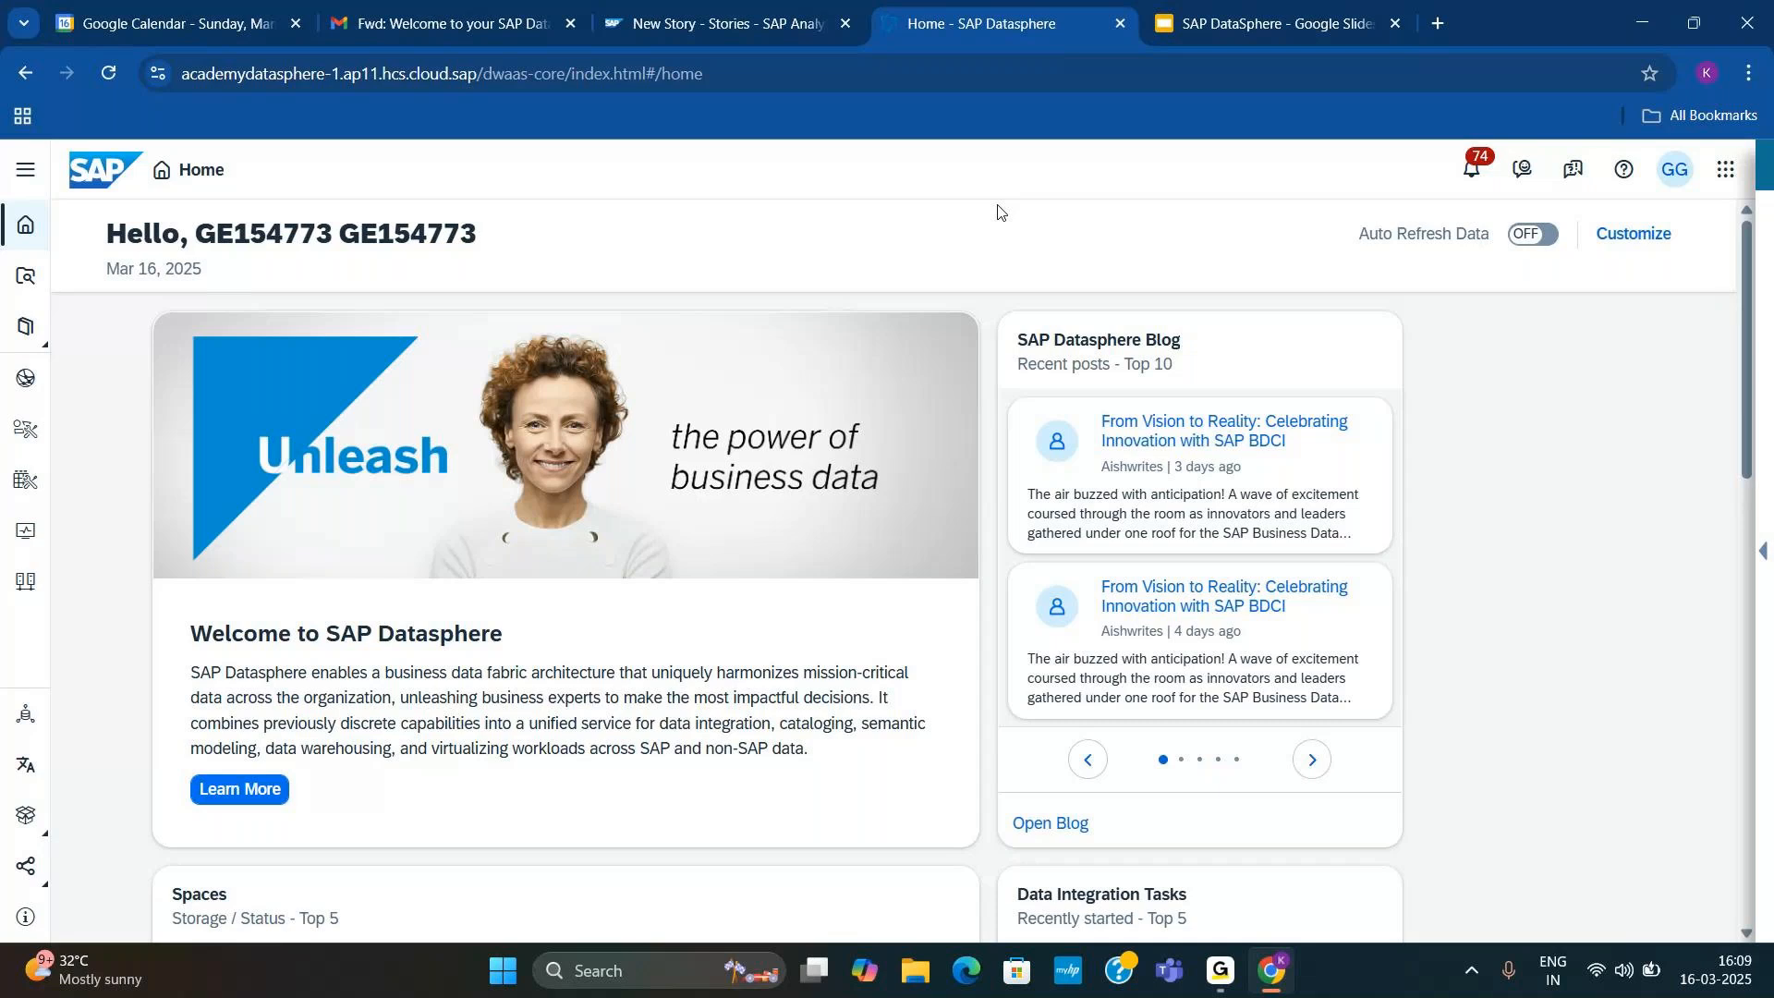
key(F11)
click(26, 342)
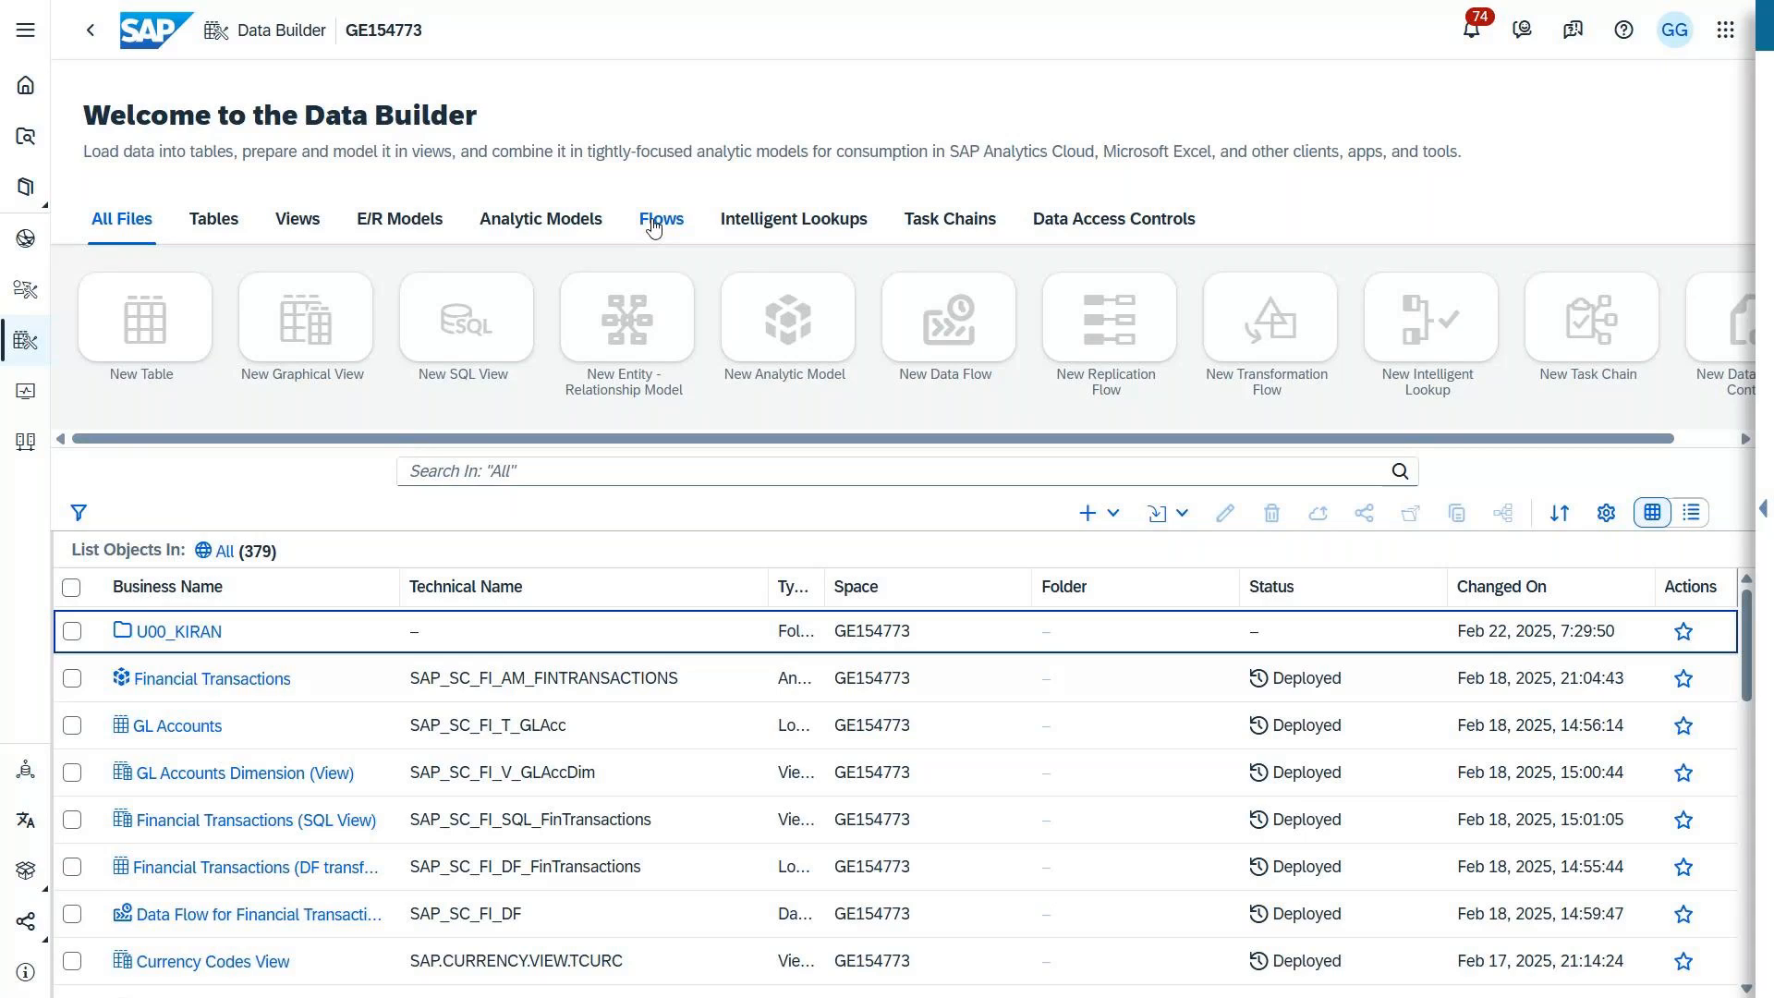
click(558, 228)
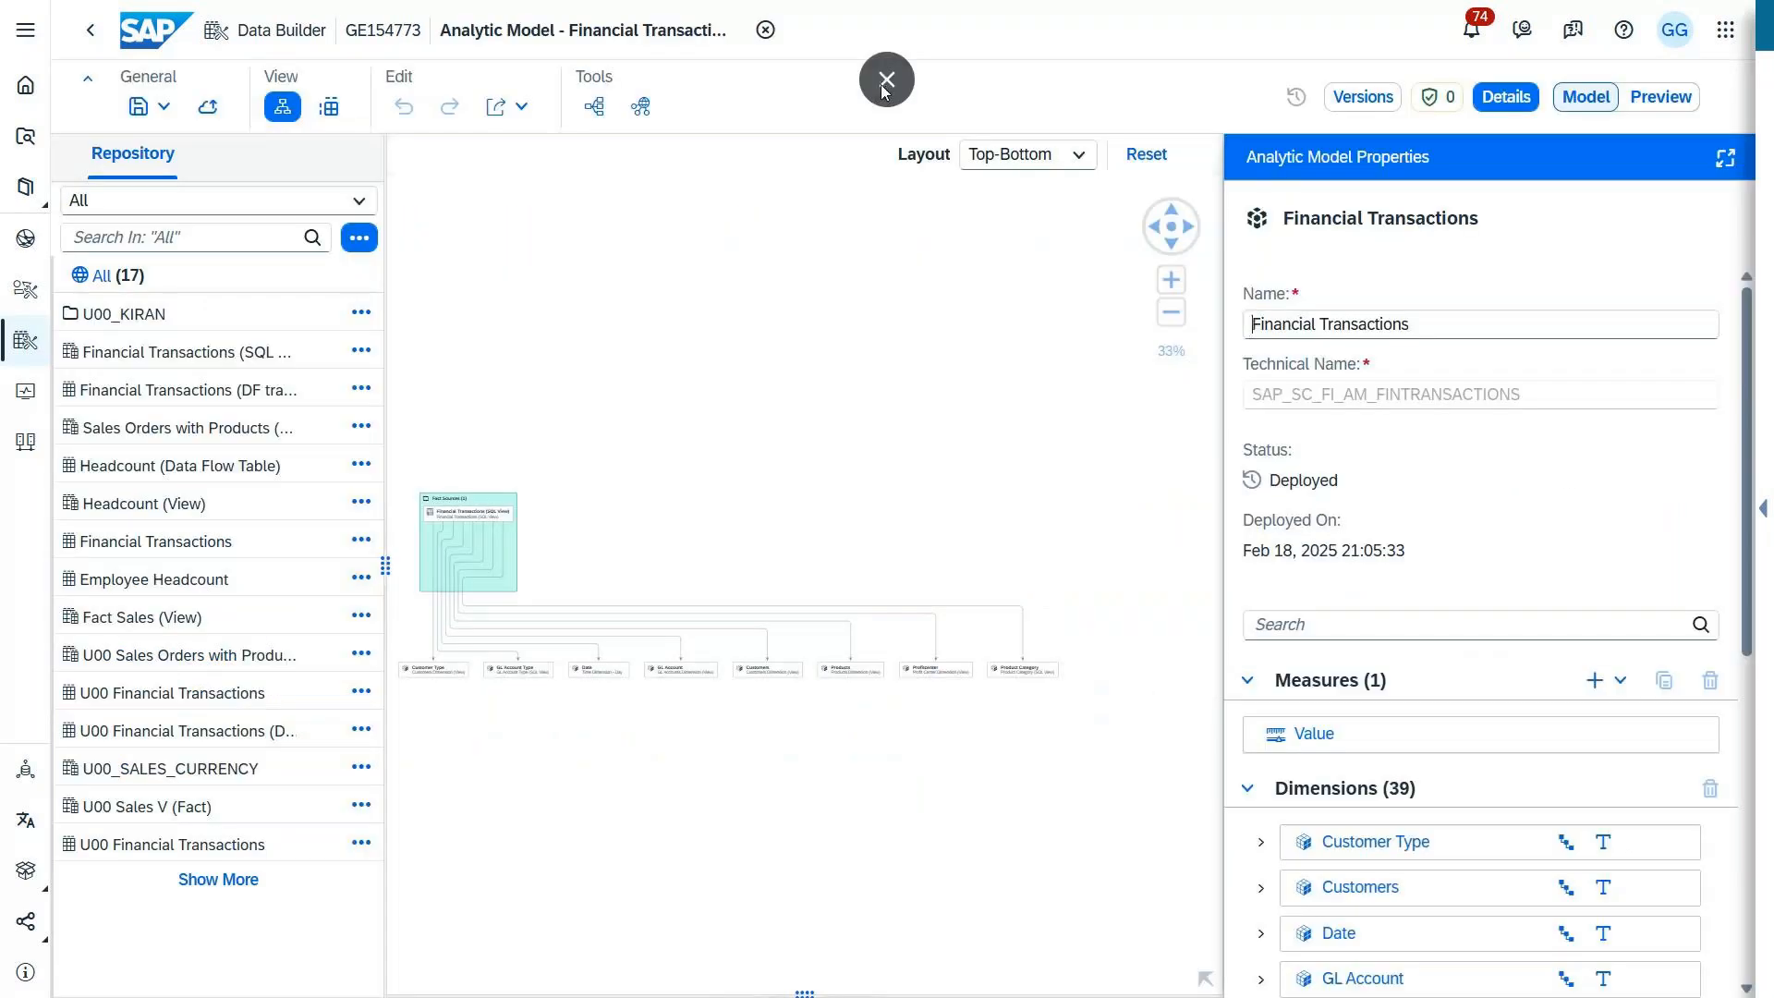
click(886, 80)
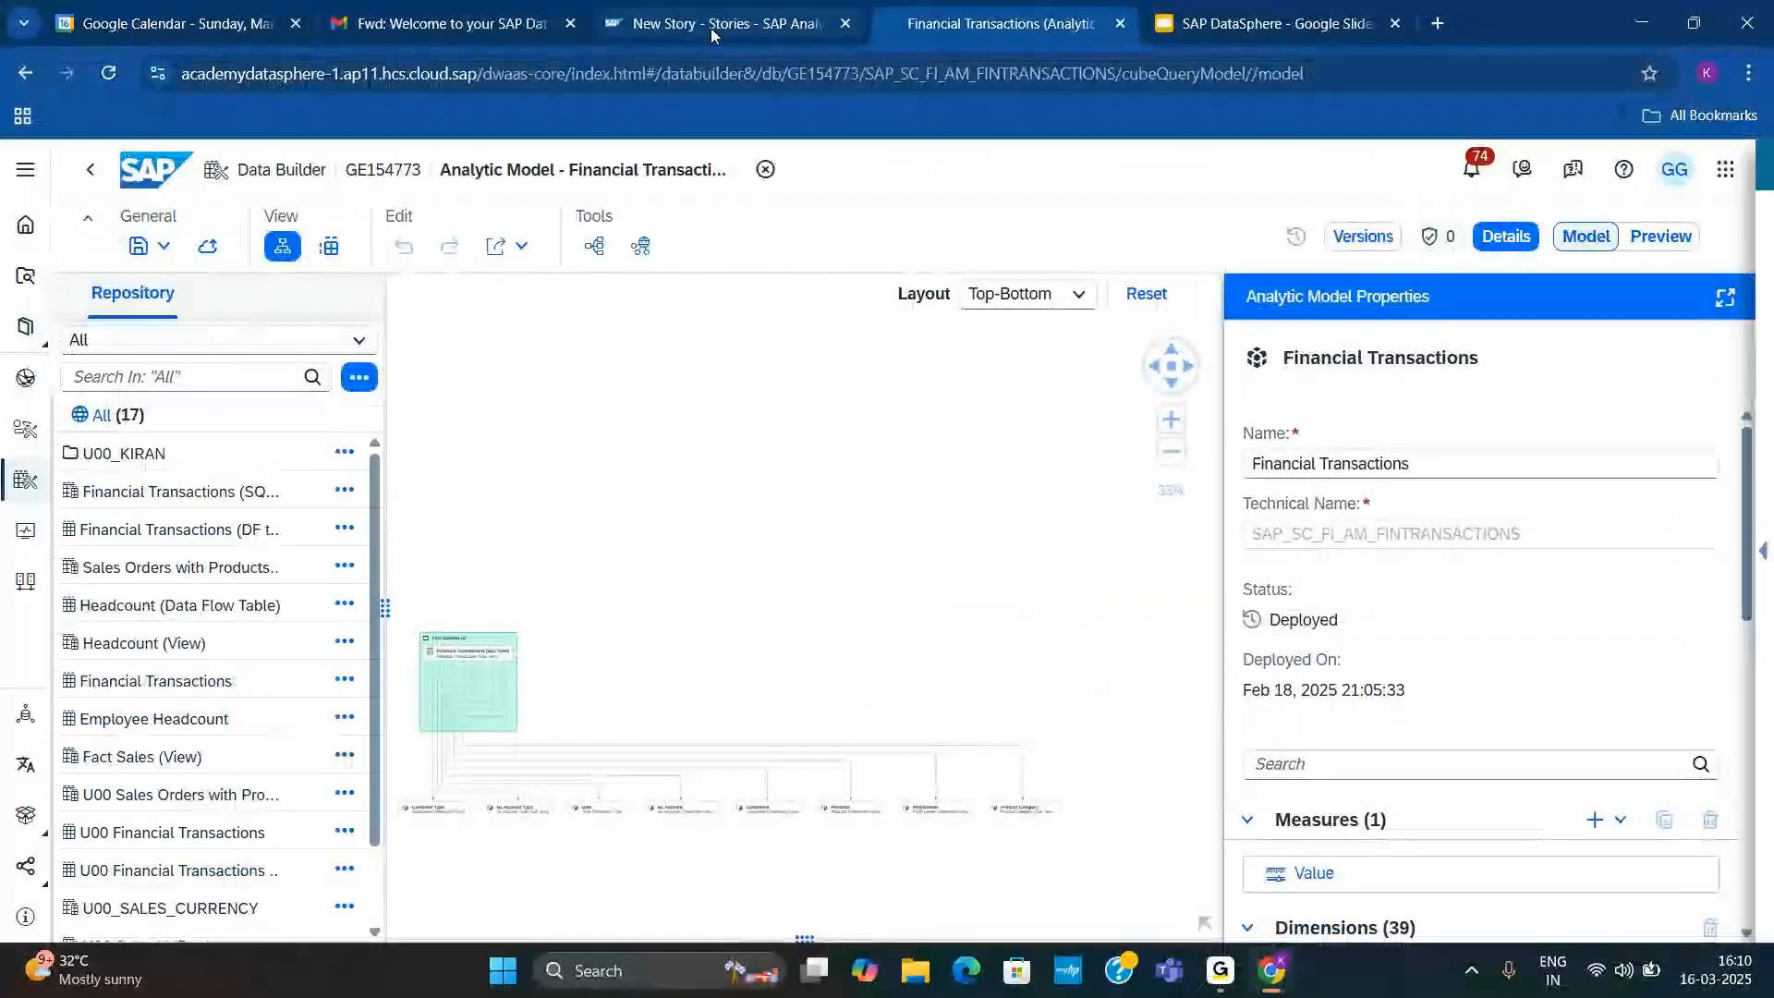
Step: Switch back to the SAP Analytics Cloud story and filter the Net Income table's YEAR dimension to 2020 and 2021
click(713, 30)
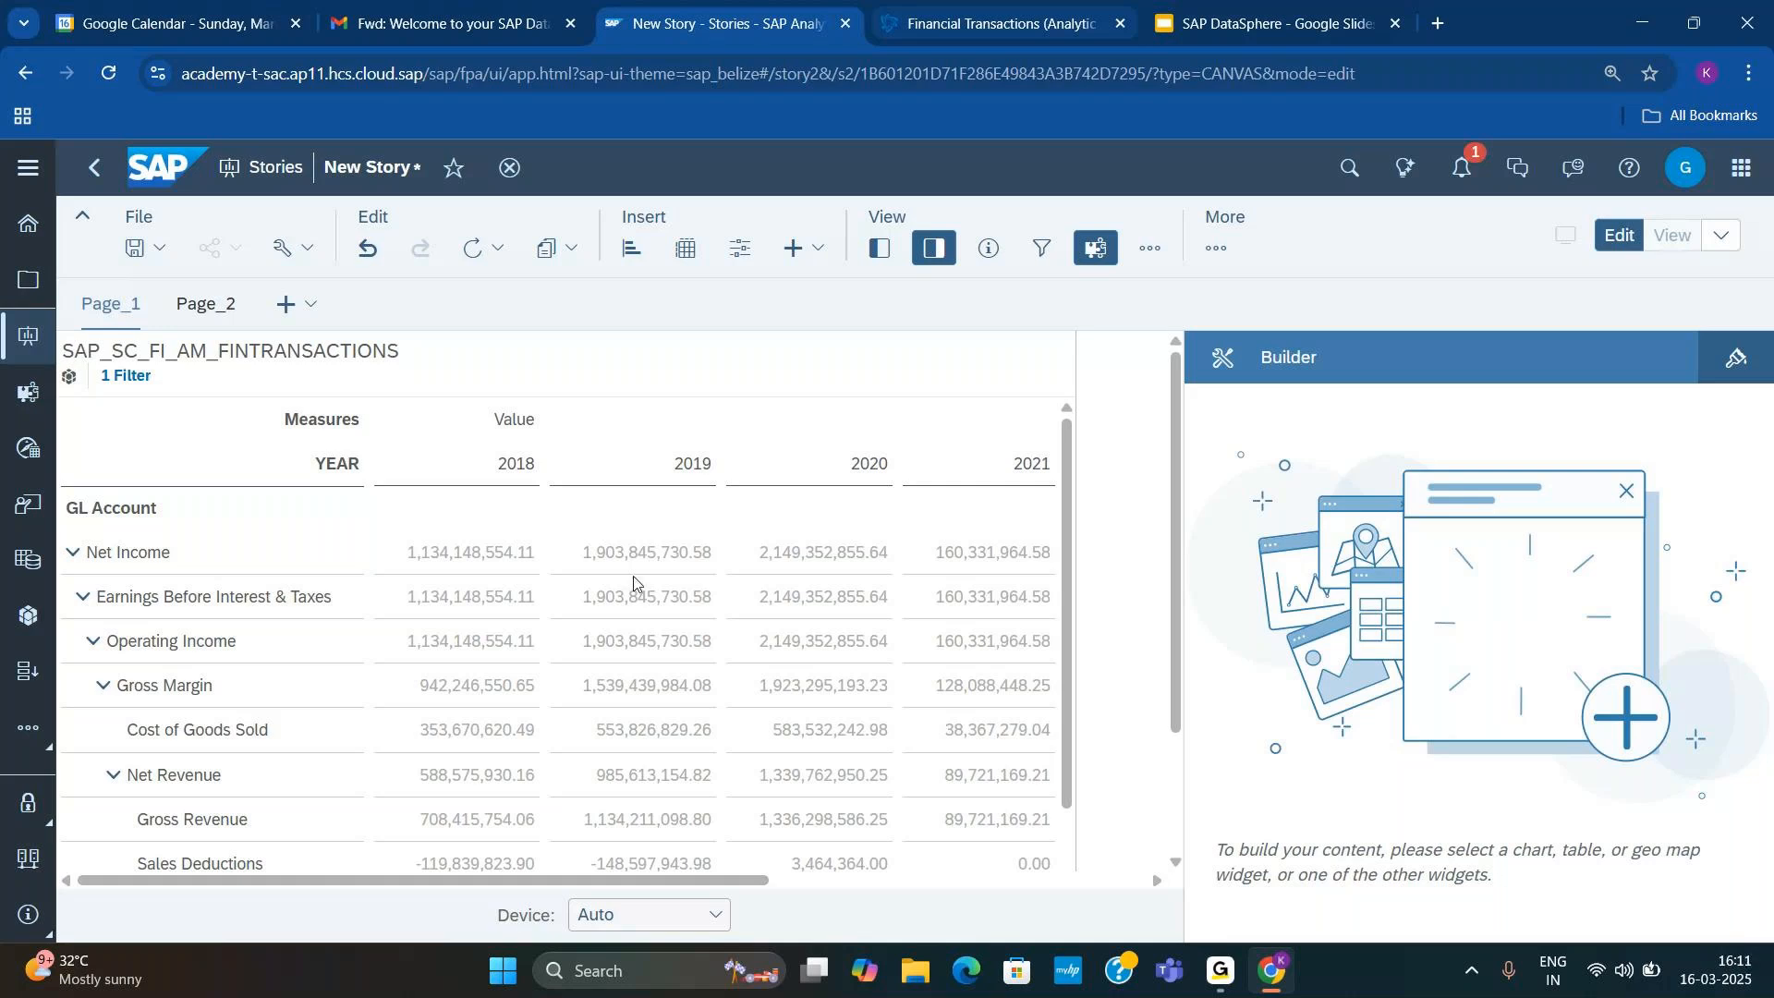
click(564, 474)
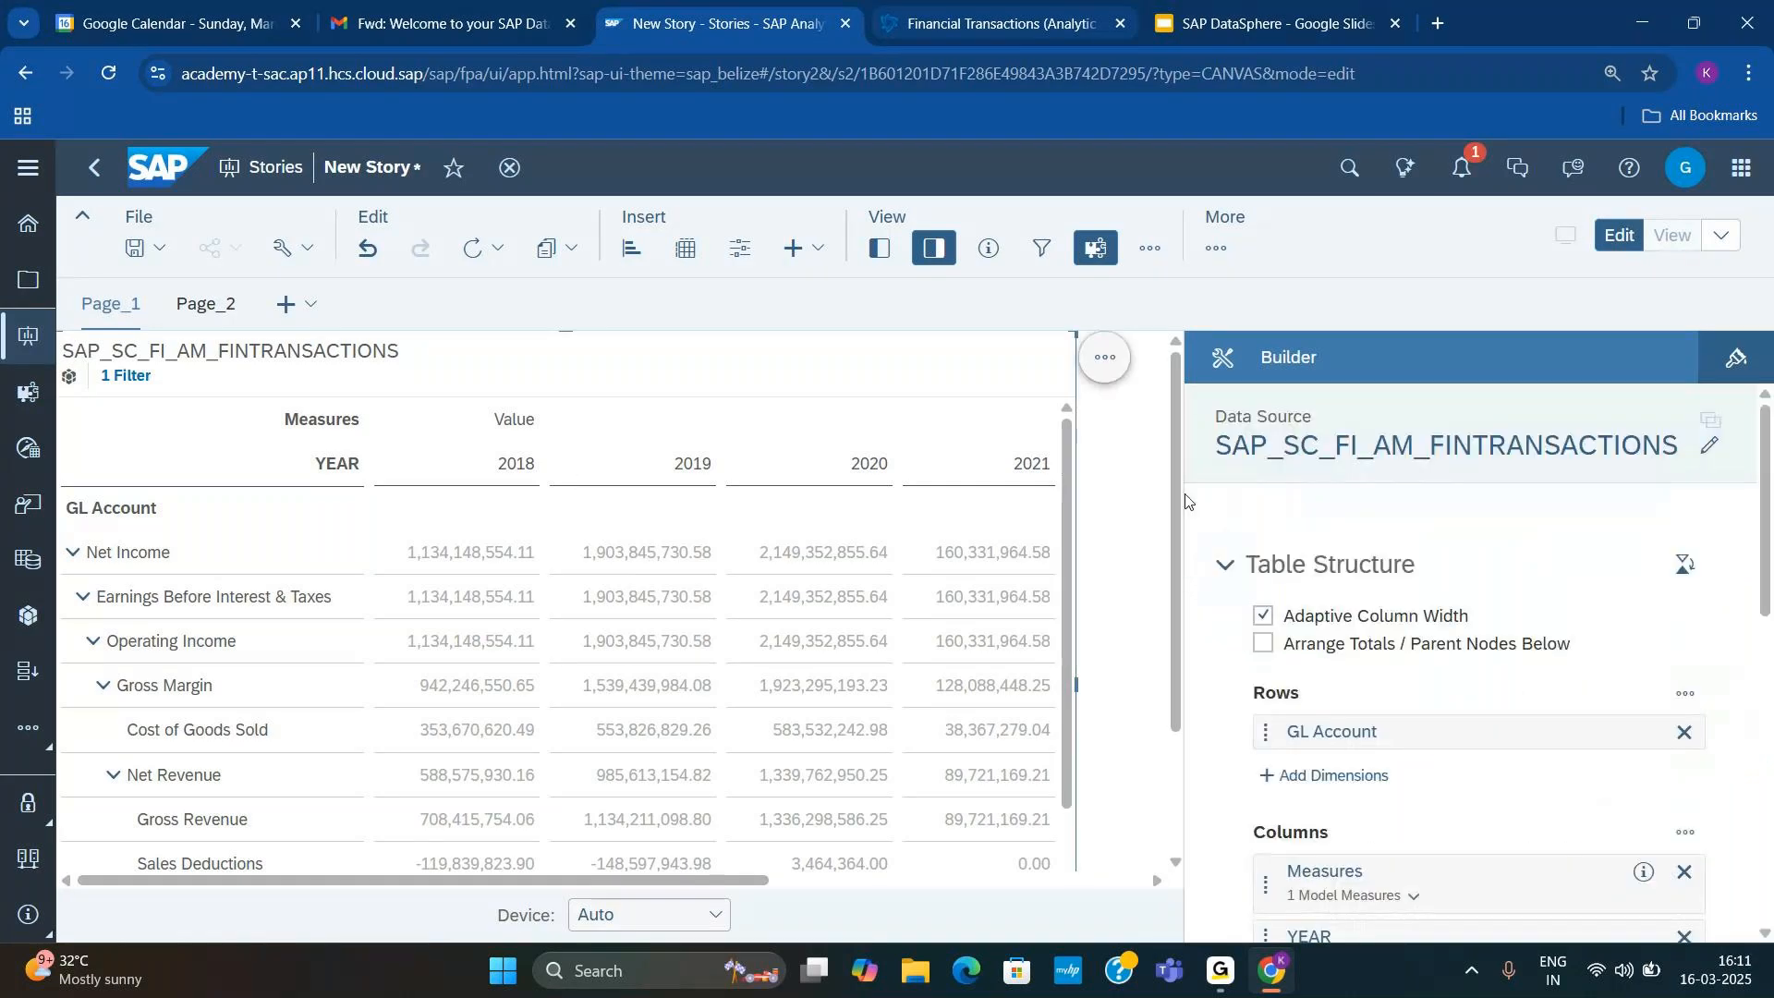
scroll(1535, 602, down, 4)
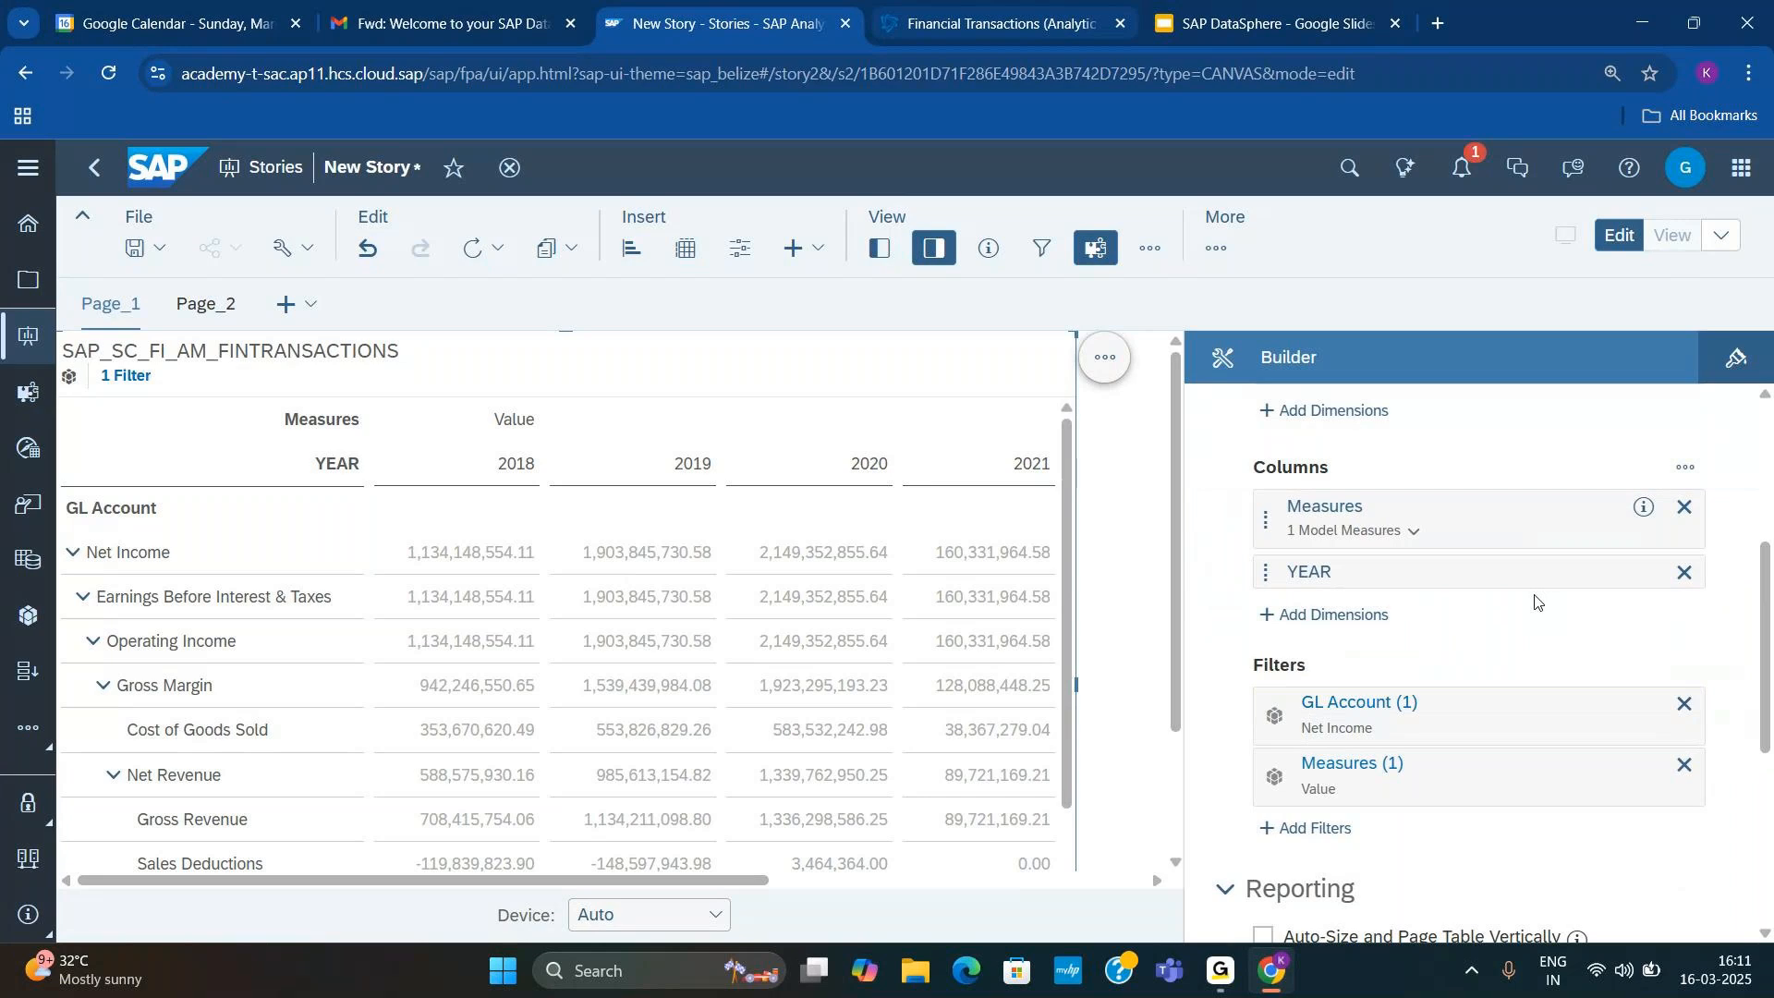
scroll(1536, 602, down, 1)
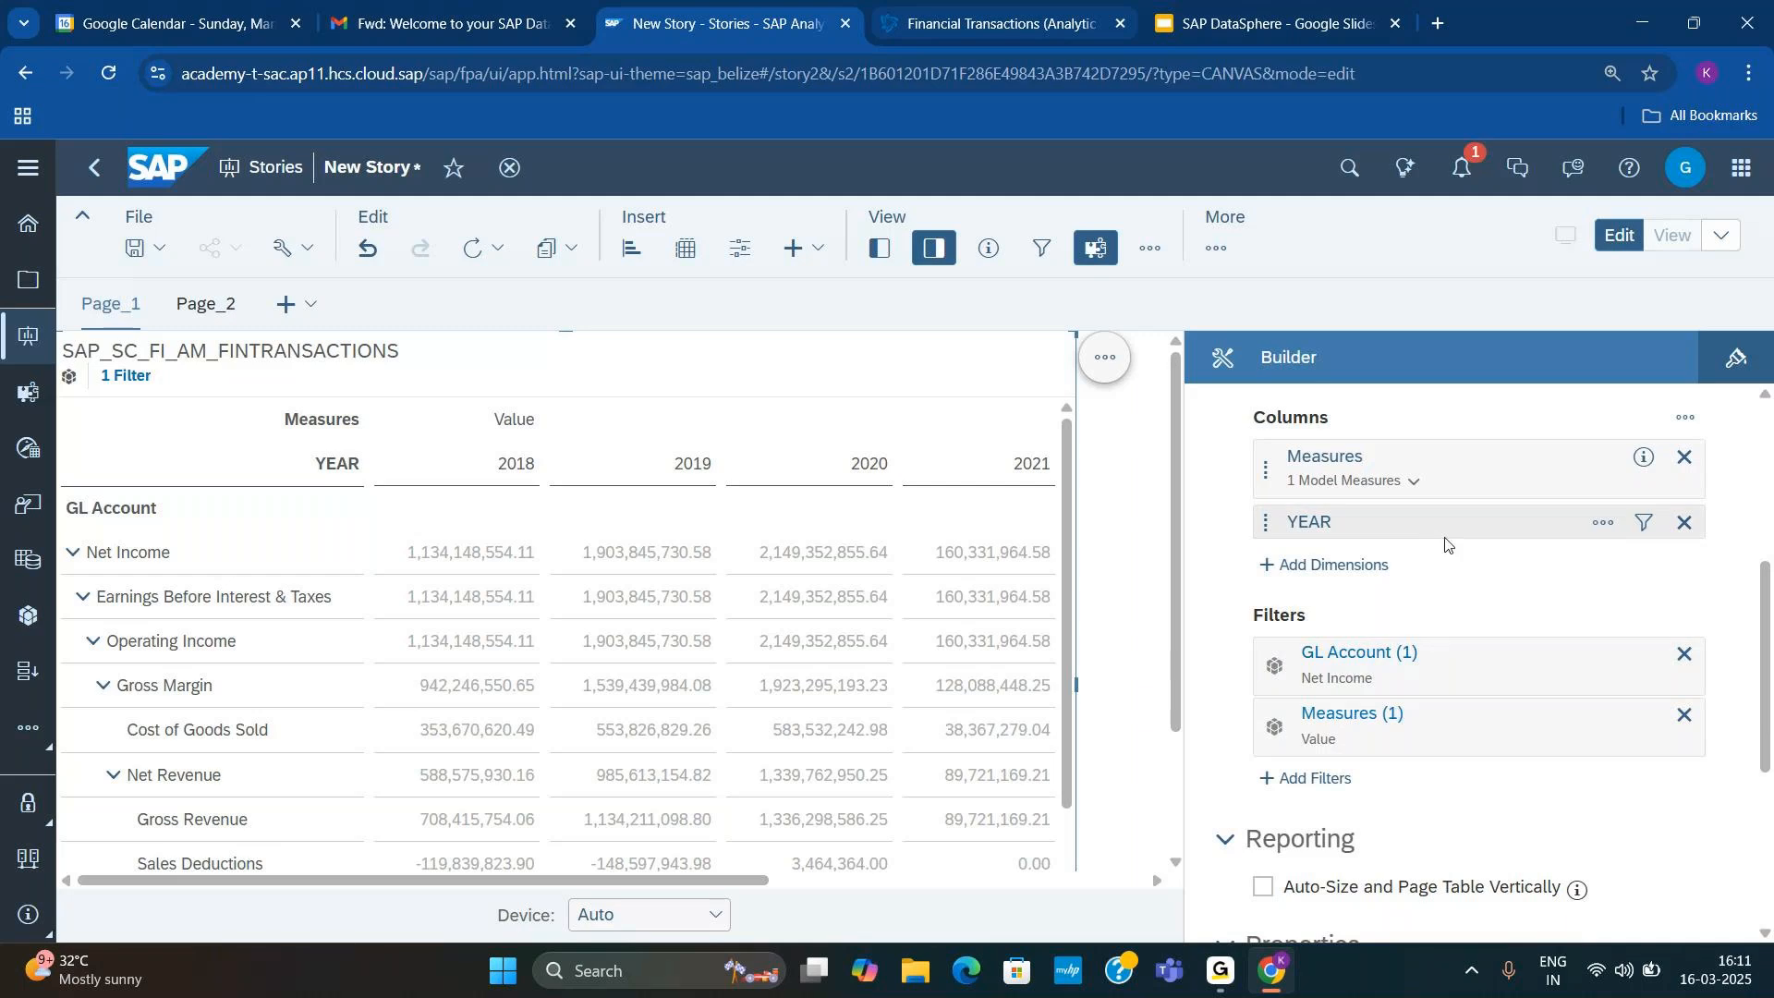
click(1644, 522)
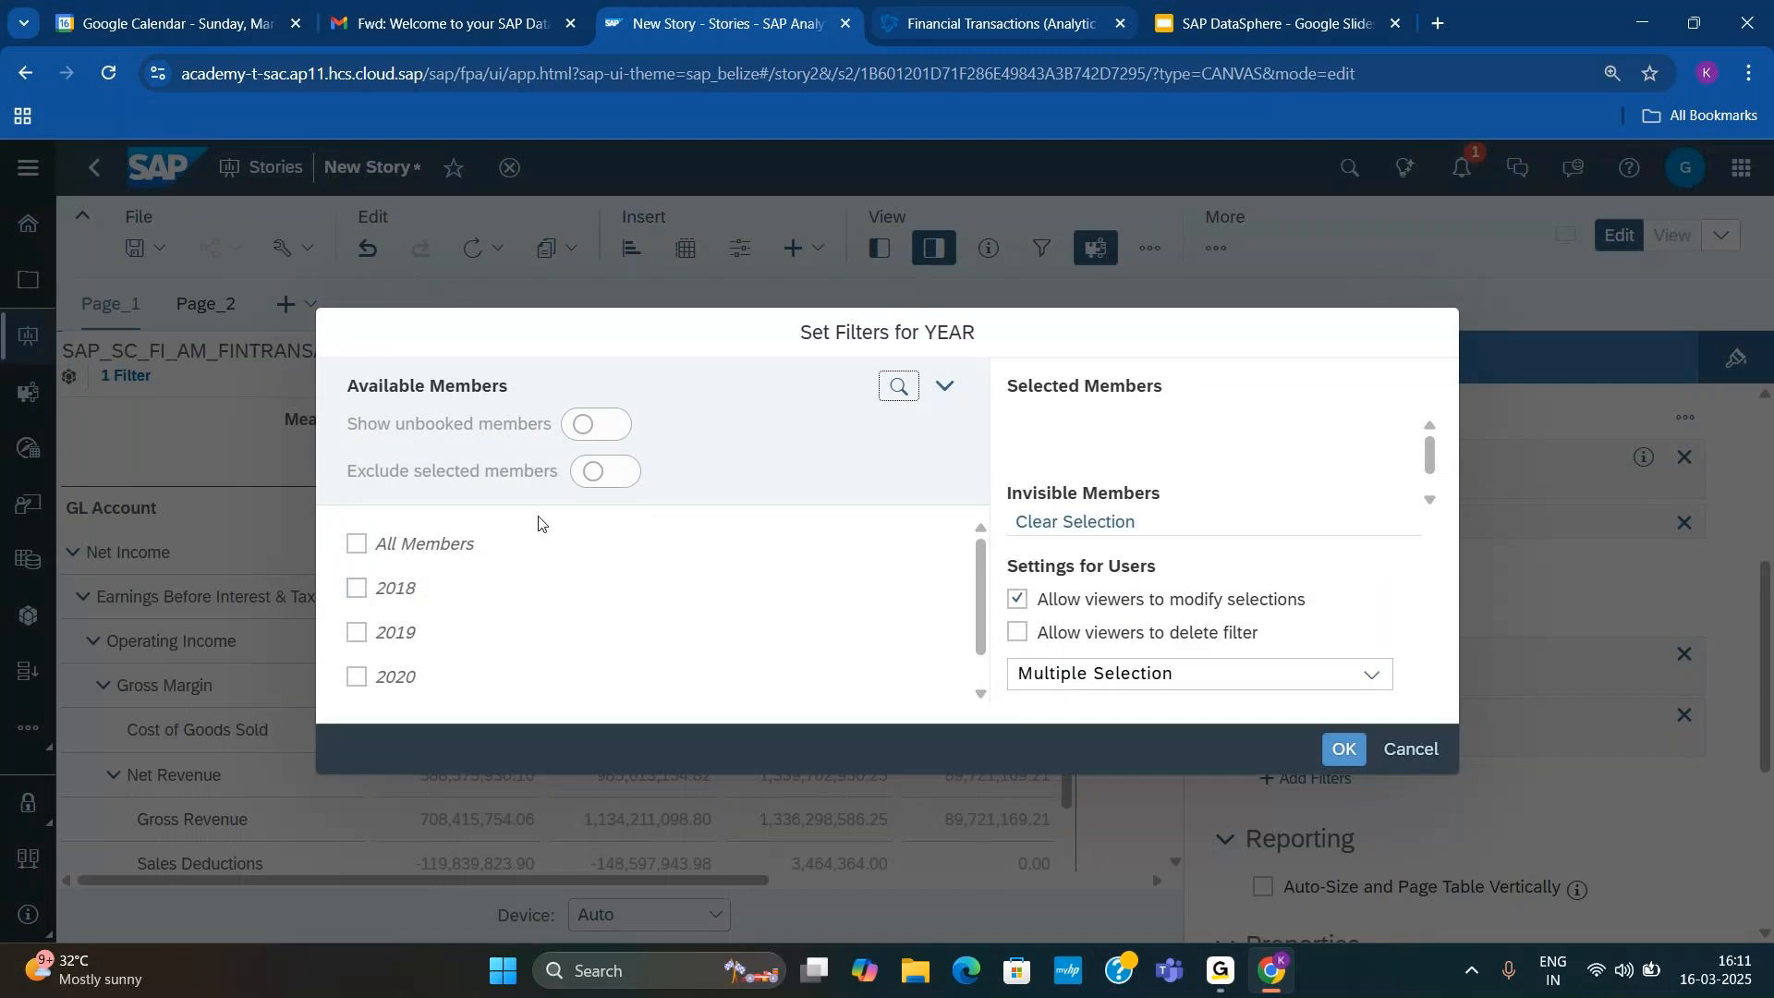
scroll(543, 594, down, 1)
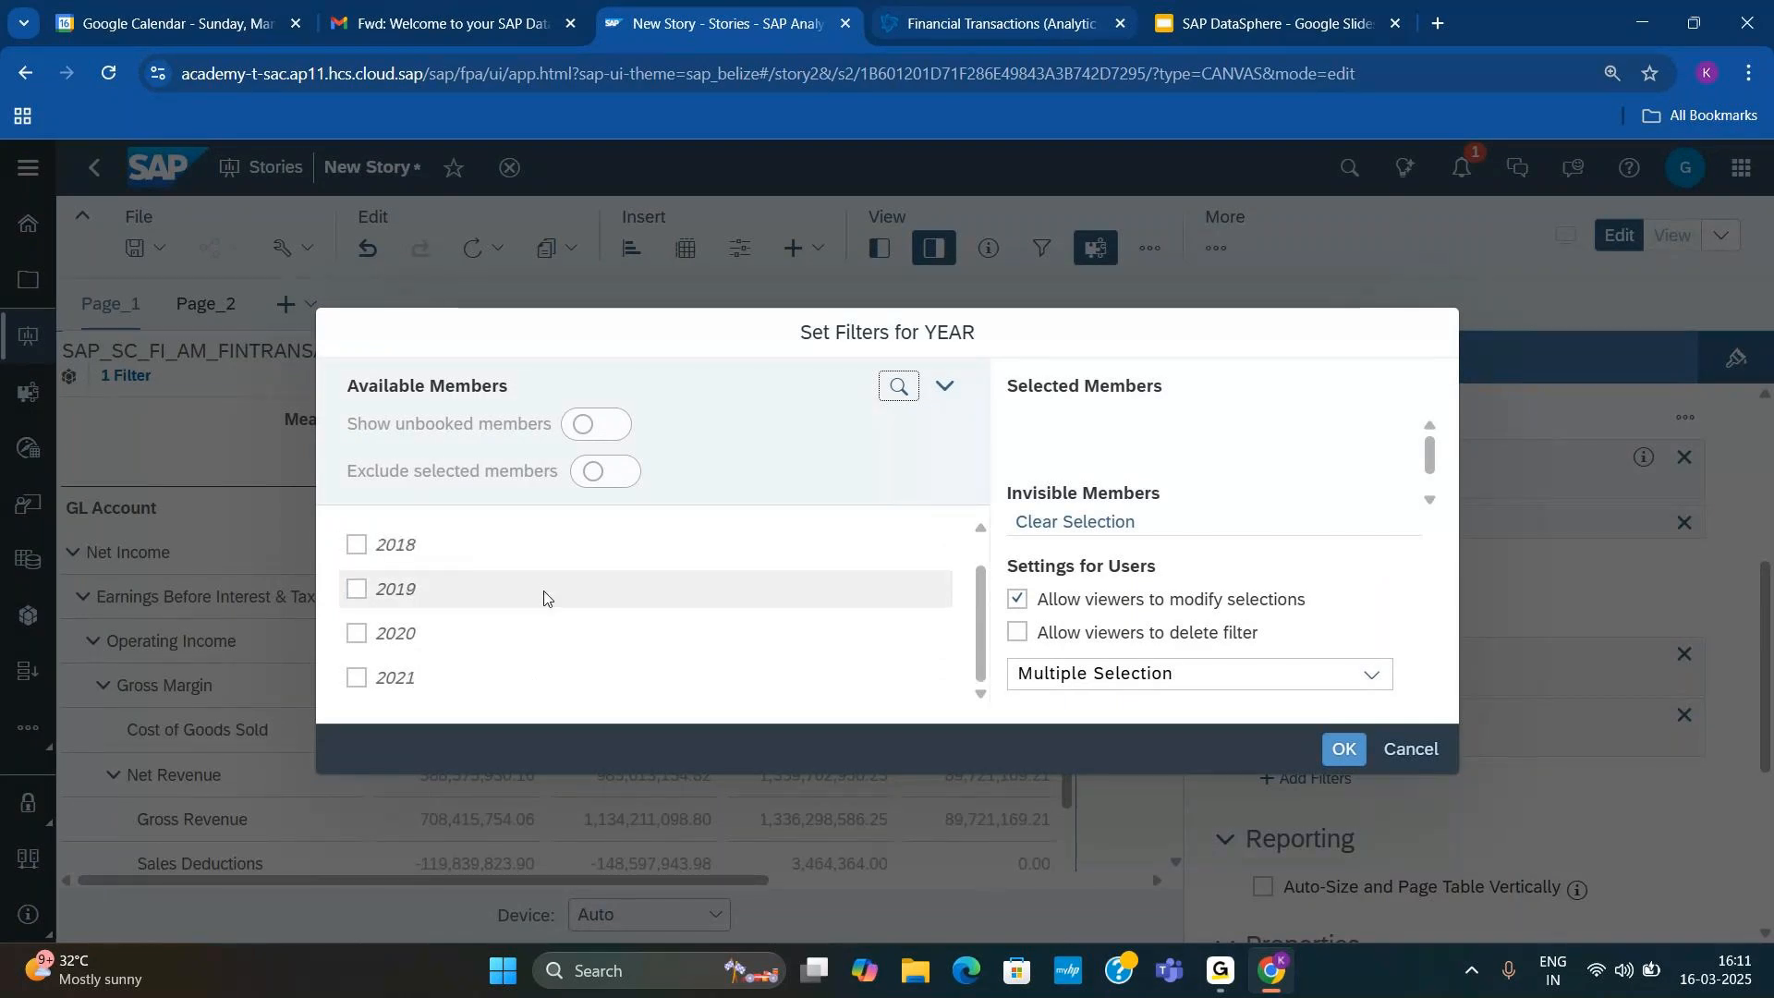
click(357, 634)
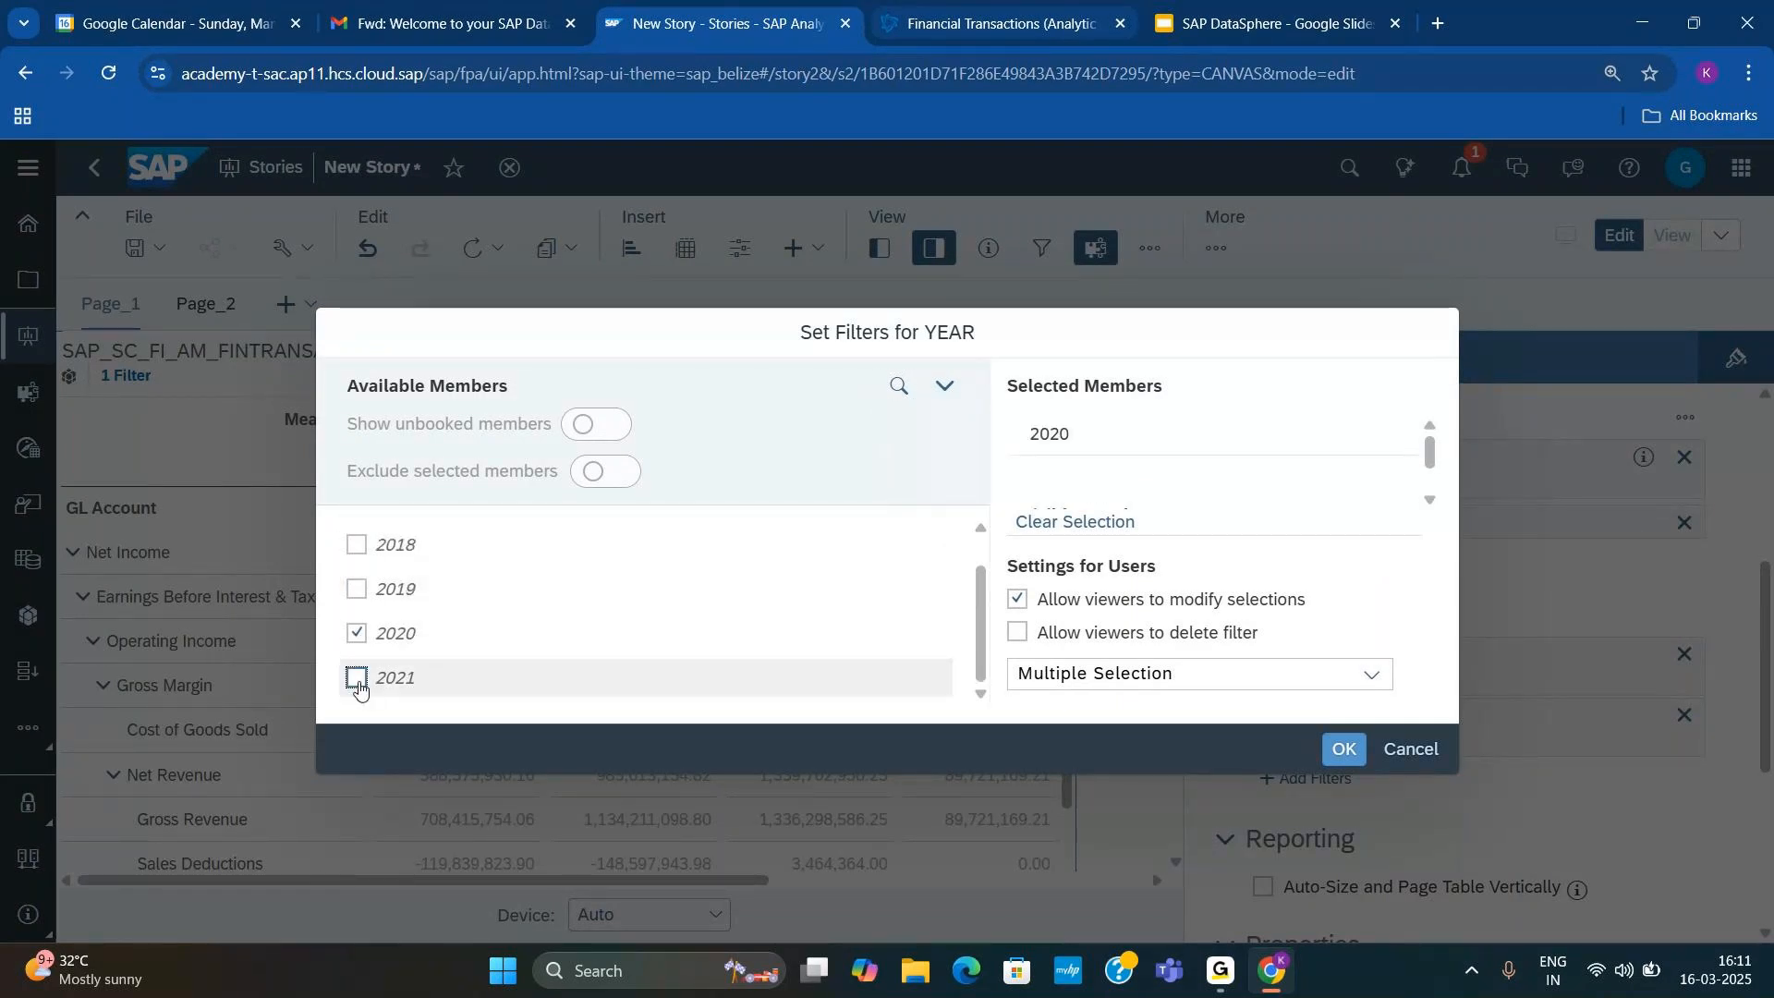
click(359, 688)
click(1345, 756)
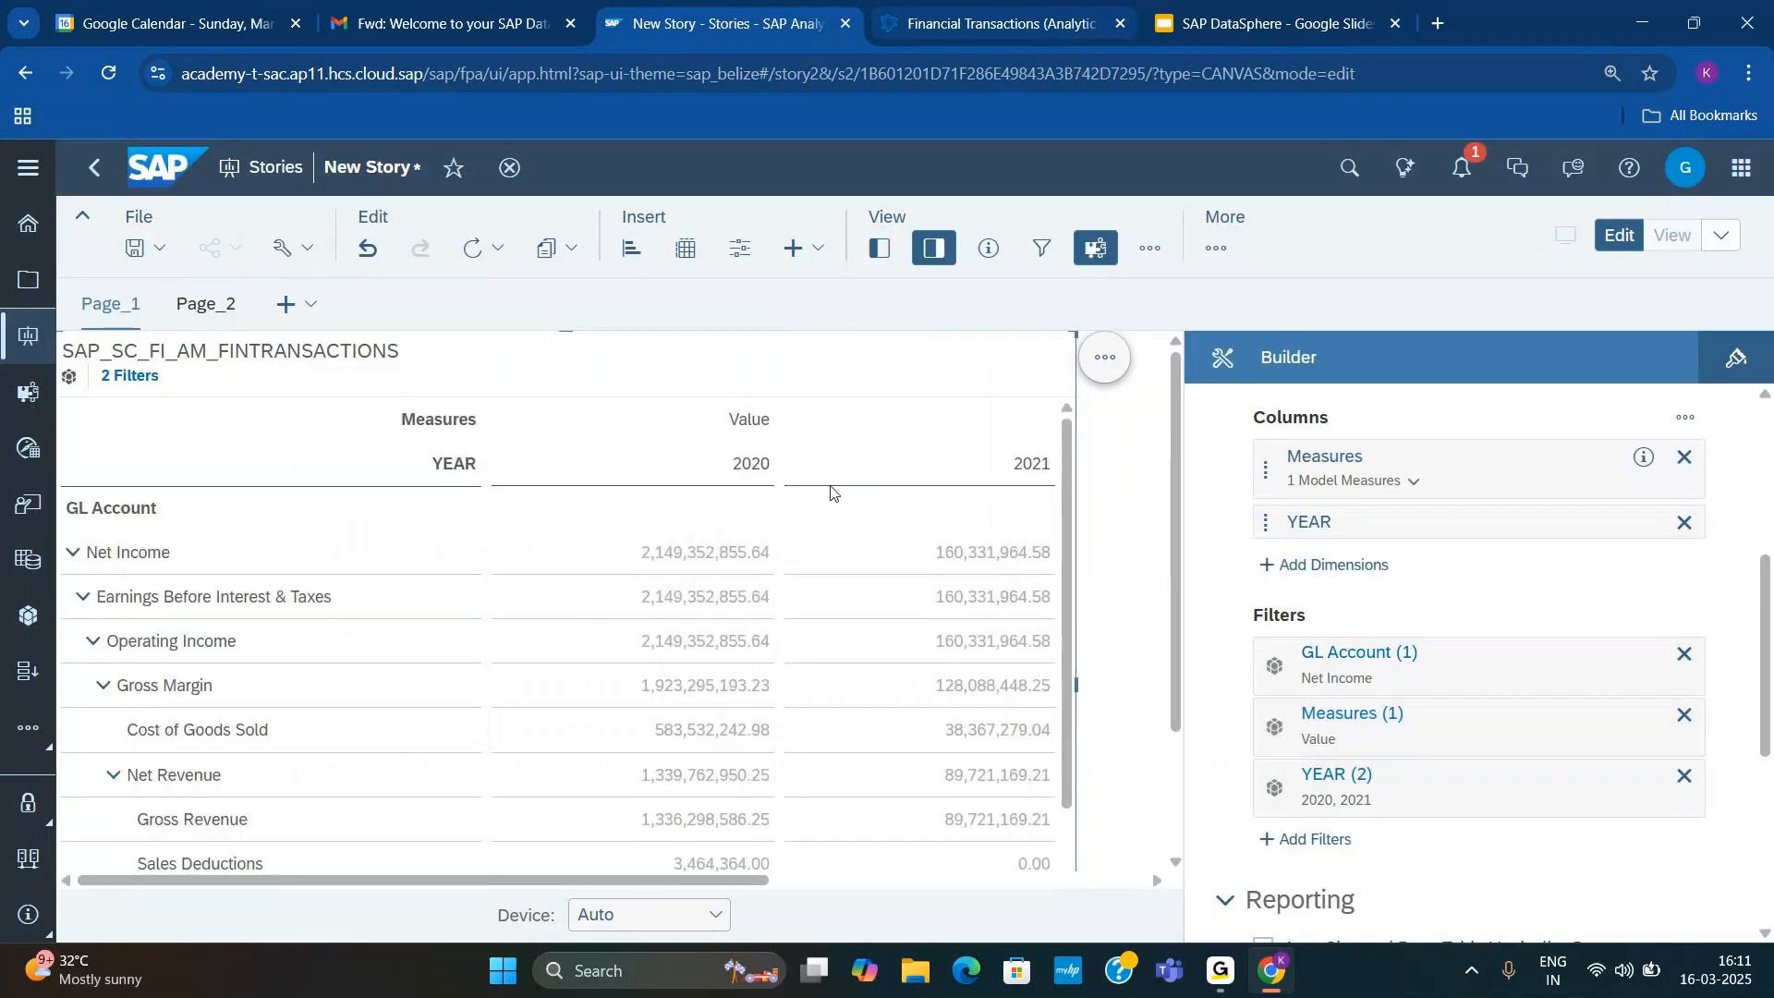
Step: Add a single Percentage Difference client calculation between the 2020 and 2021 columns of the Net Income table
click(750, 471)
right_click(1002, 476)
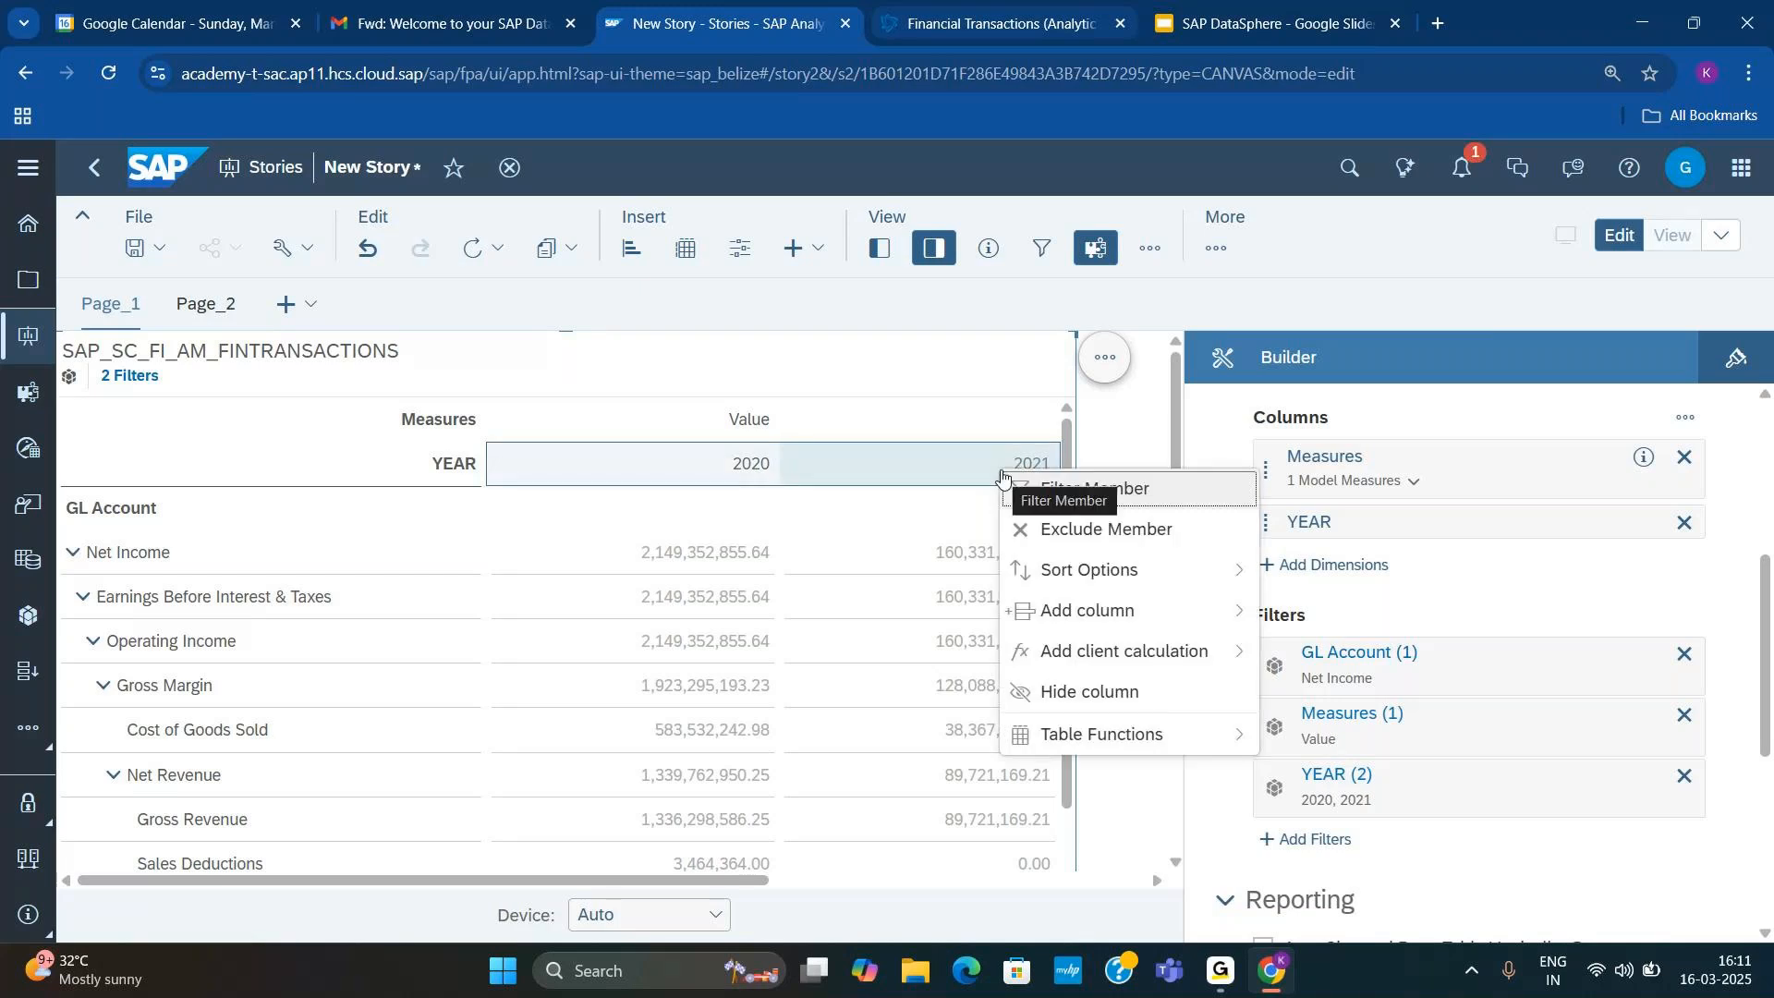
mouse_move(1094, 739)
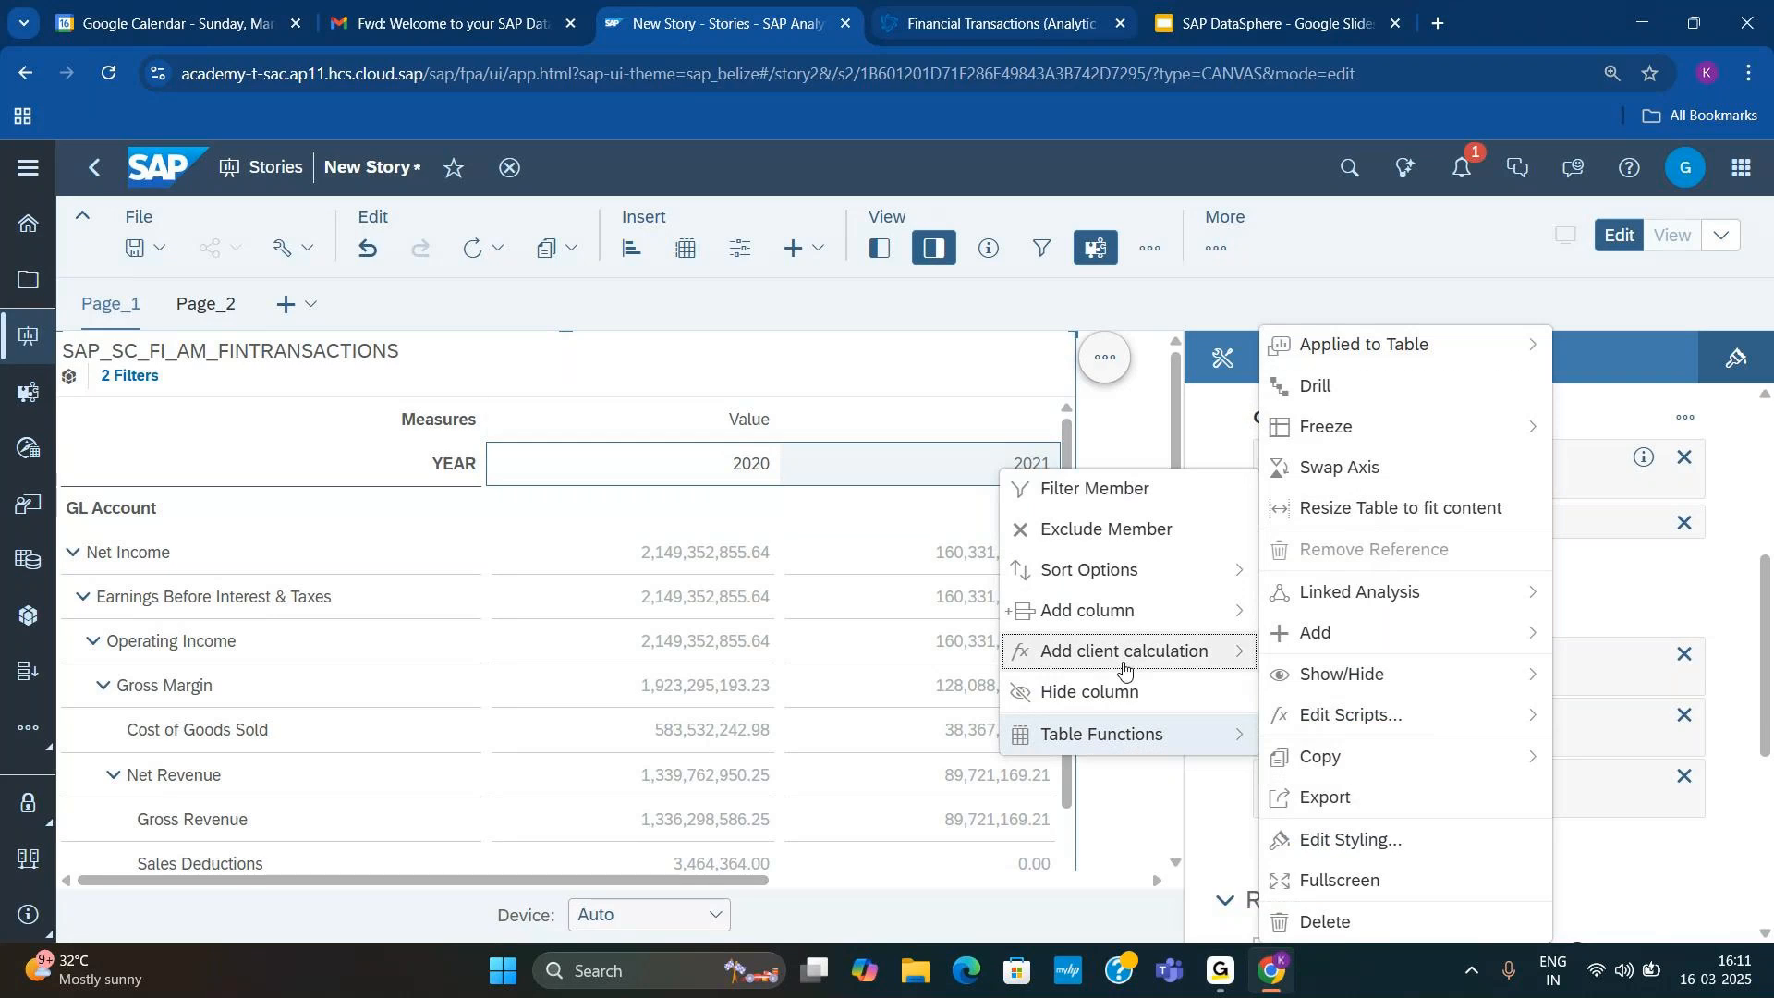
mouse_move(1128, 664)
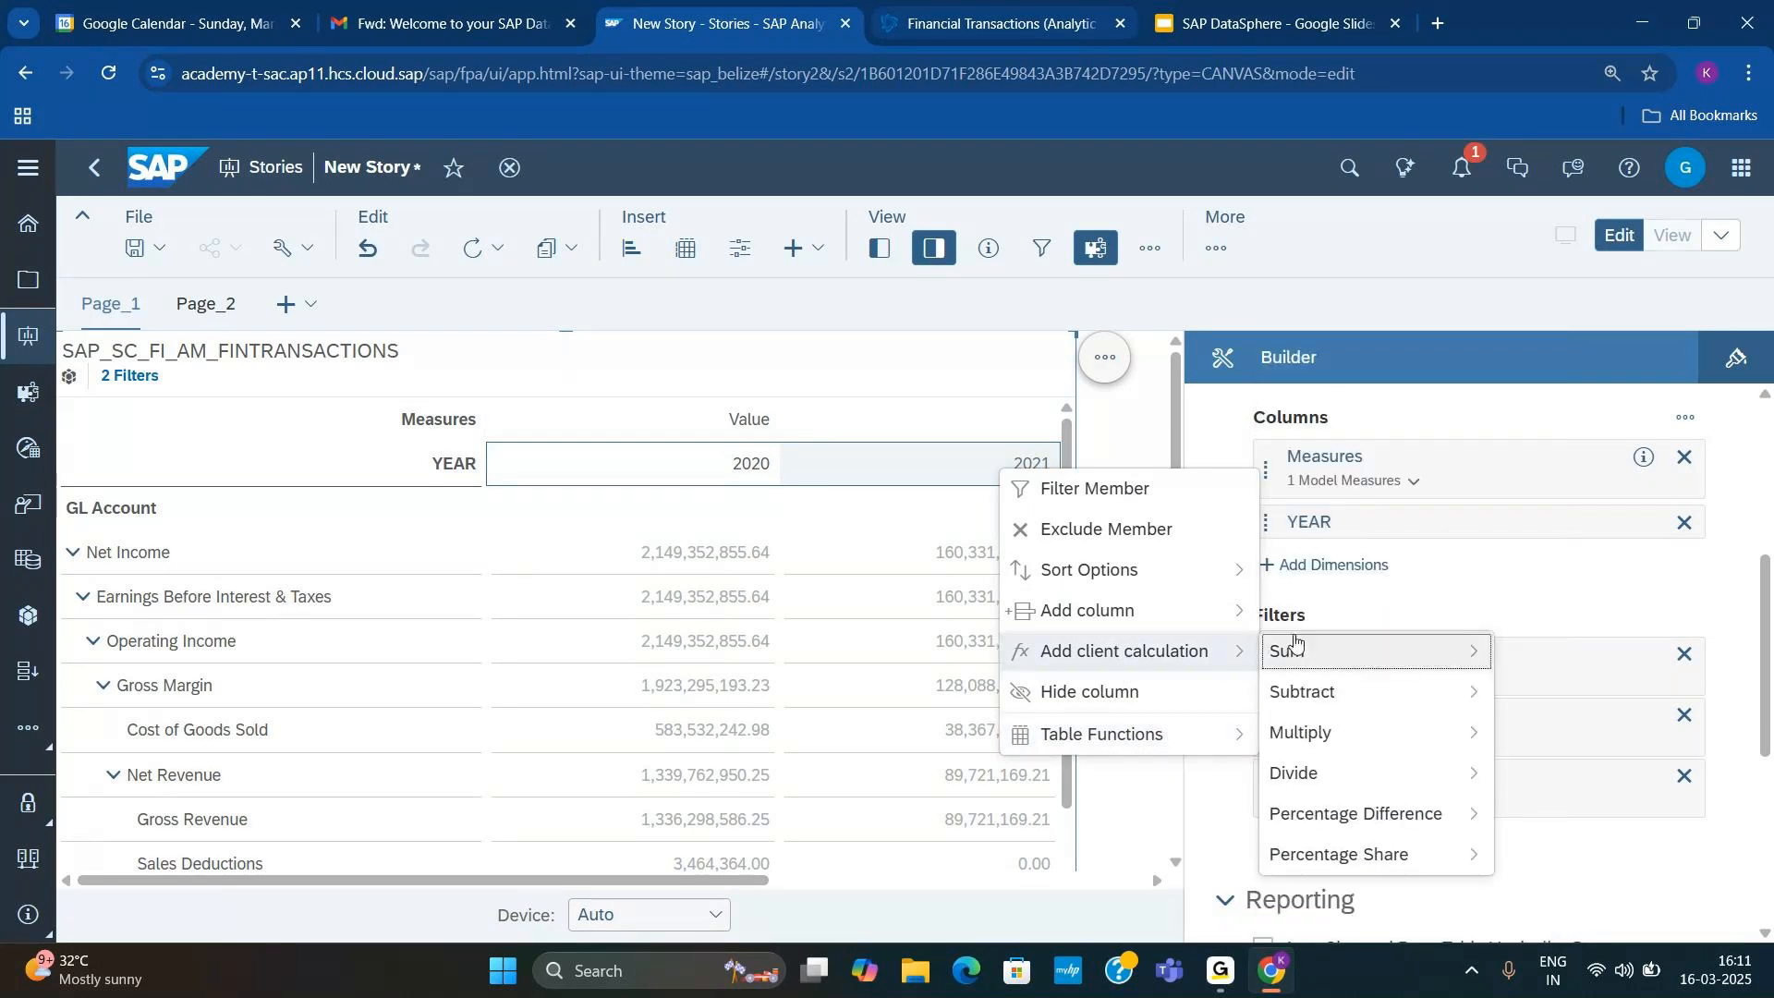
mouse_move(1386, 814)
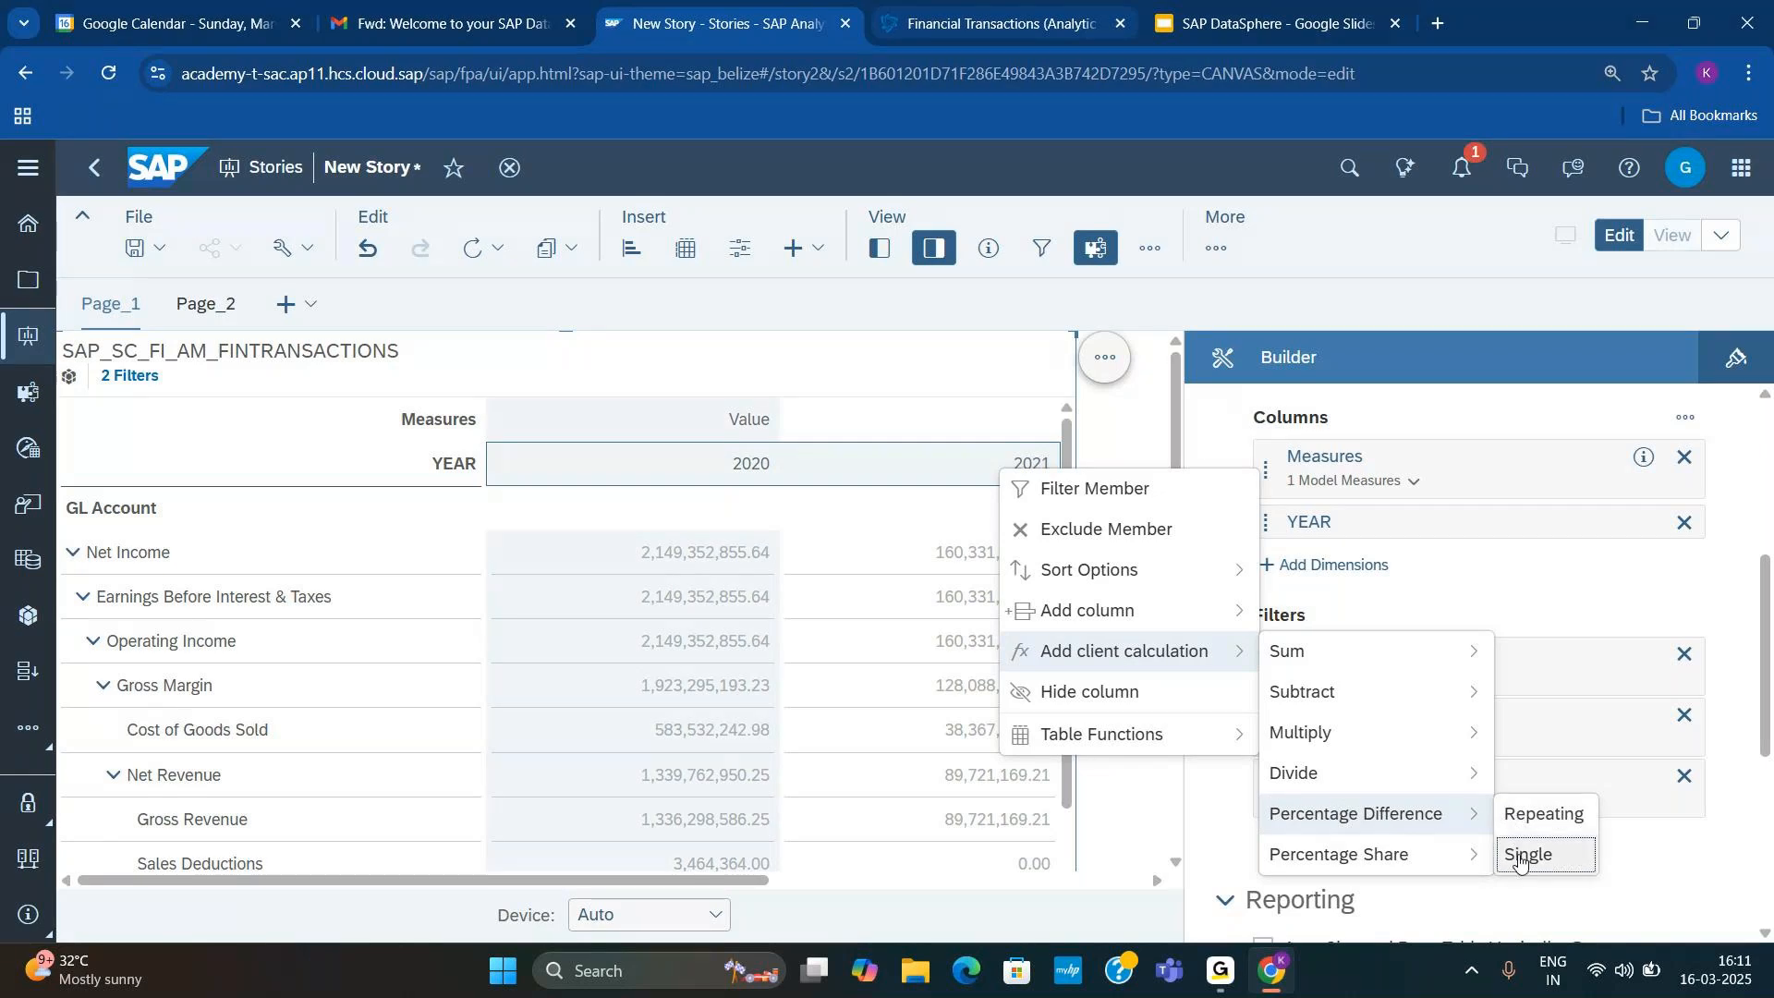
click(1520, 859)
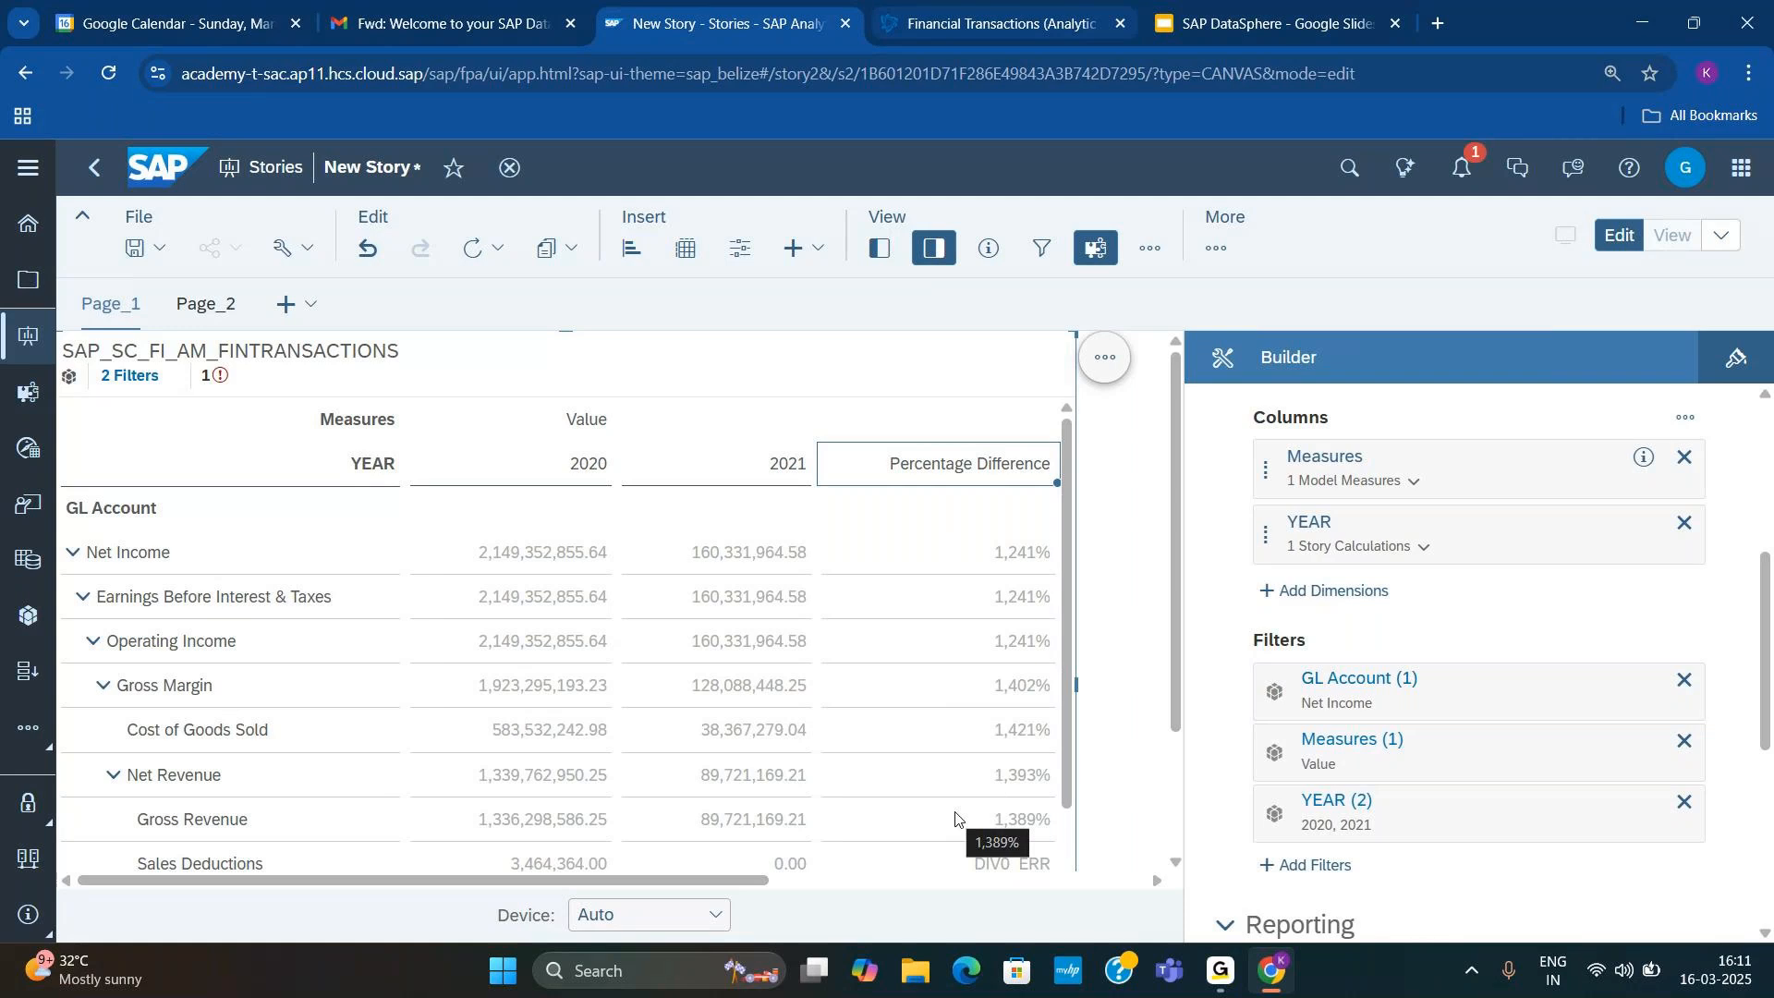
Step: Switch to the Financial Transactions analytic model in SAP Datasphere and review which measure types can be added
key(ctrl+Tab)
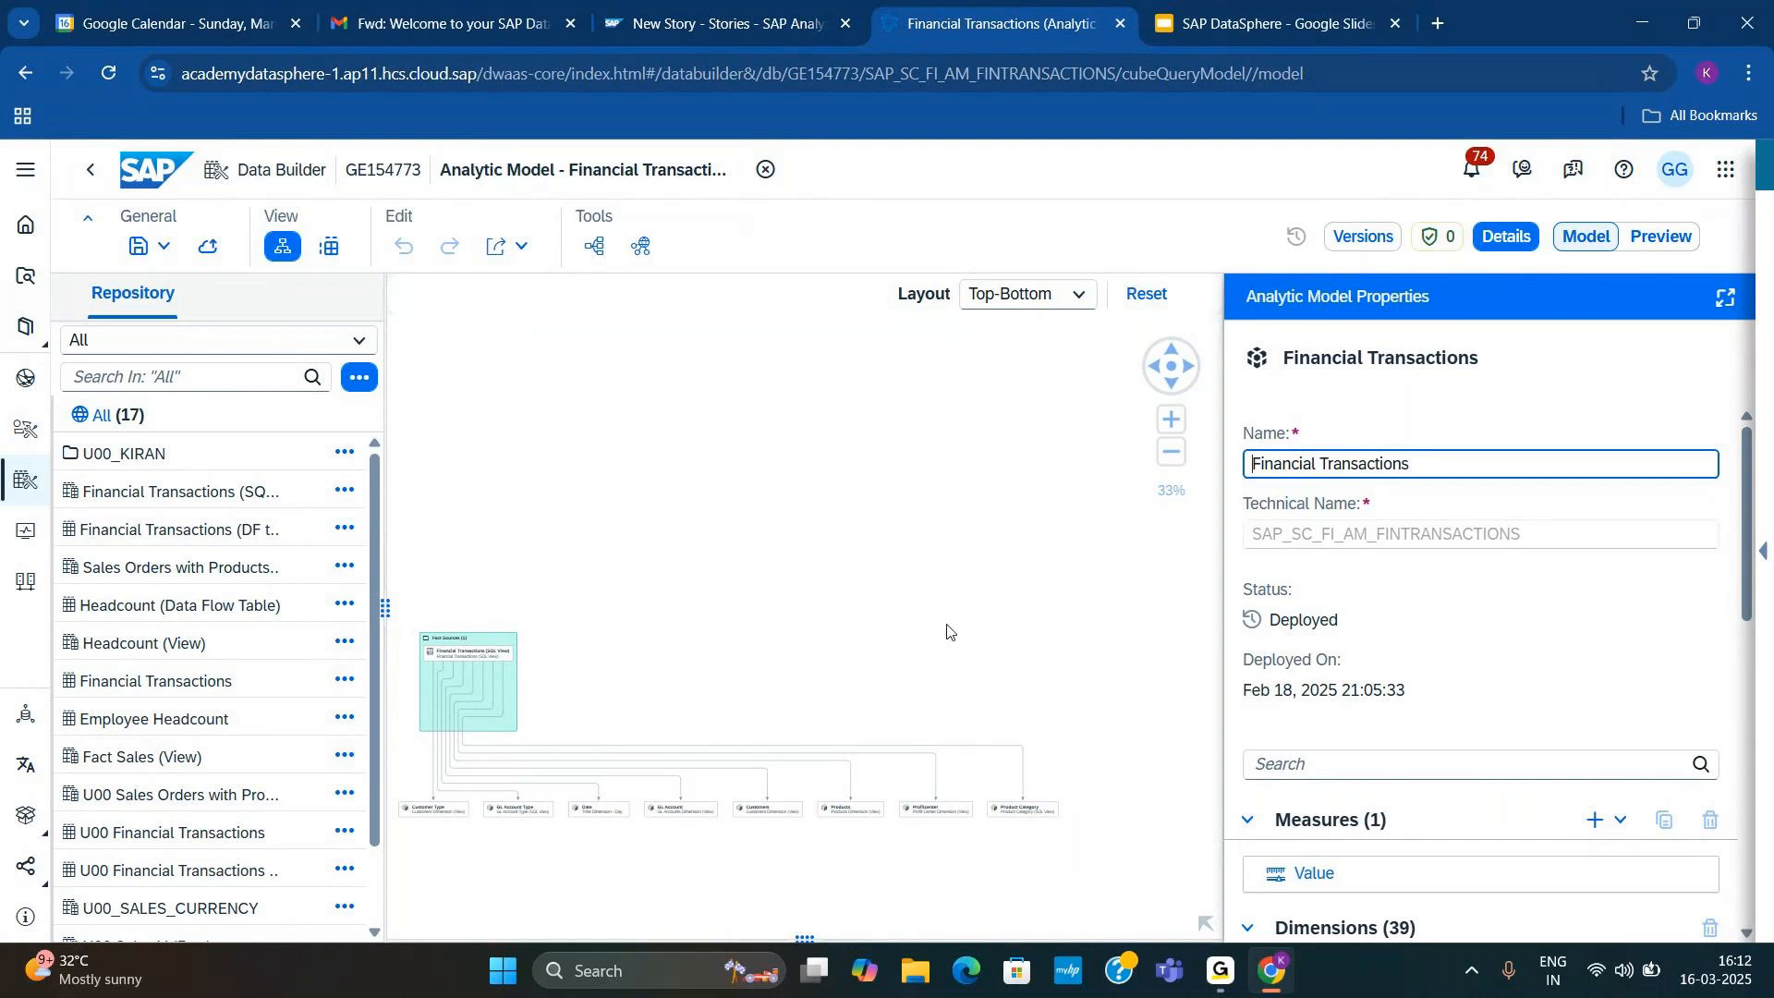
key(F11)
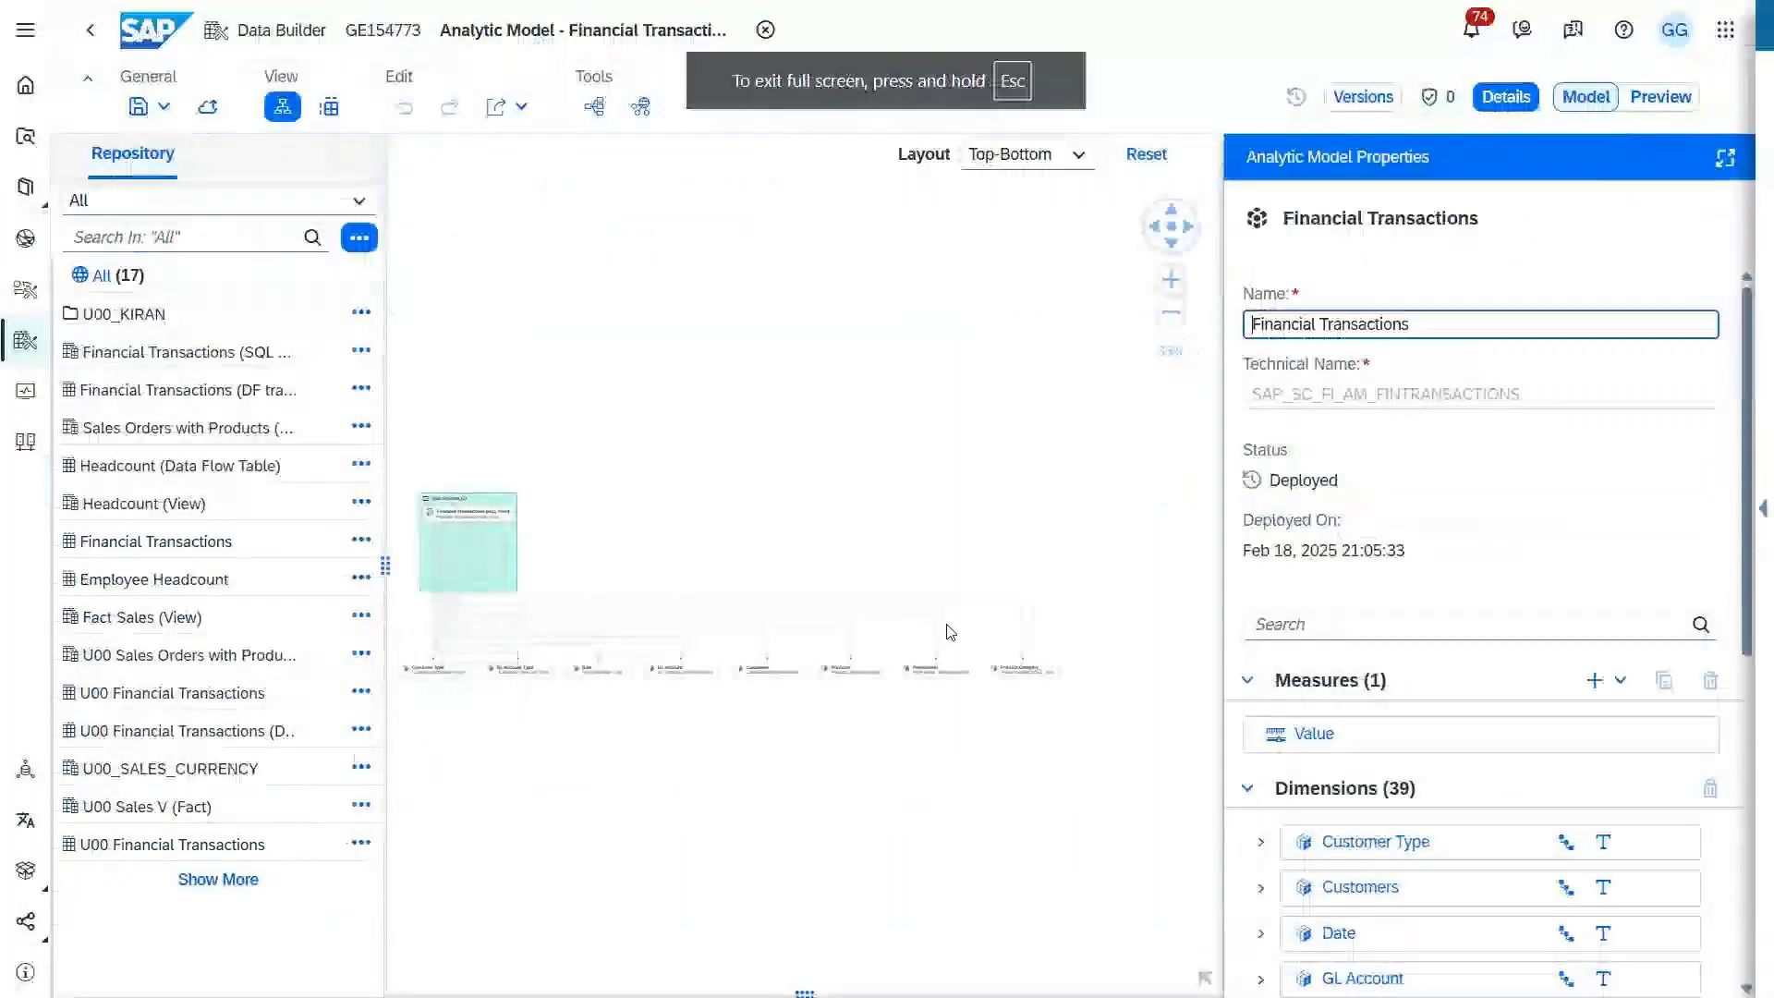
click(1622, 682)
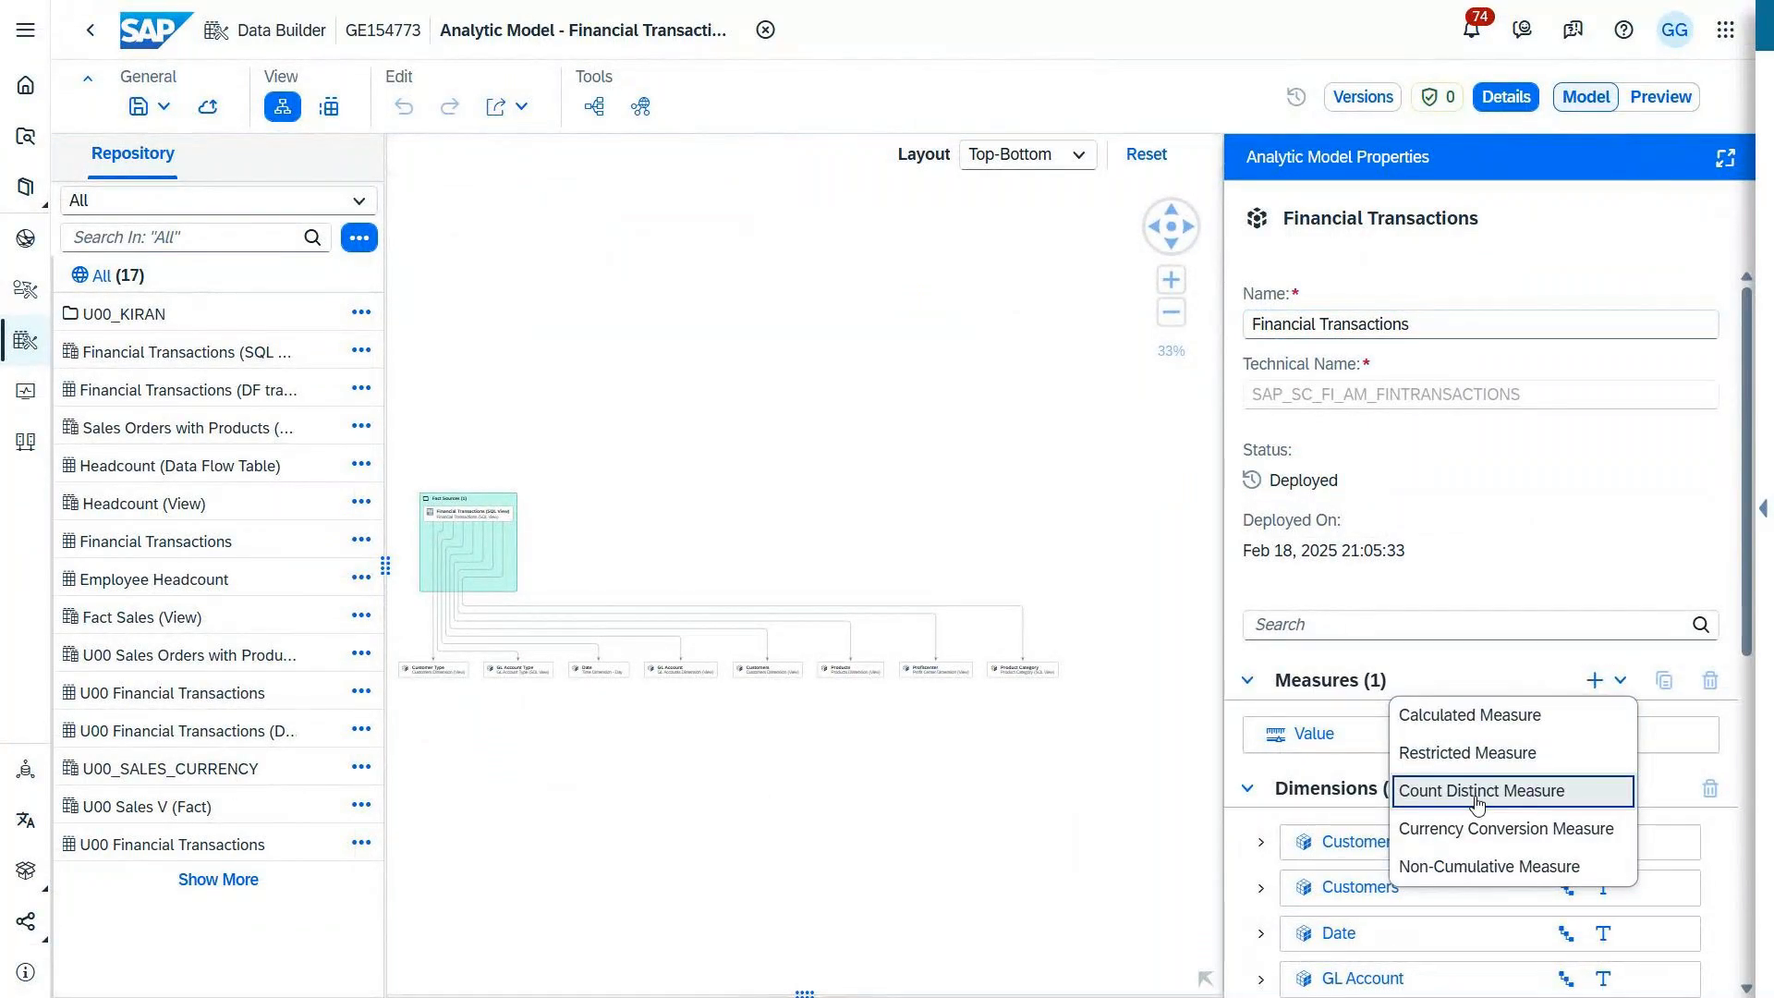
click(850, 845)
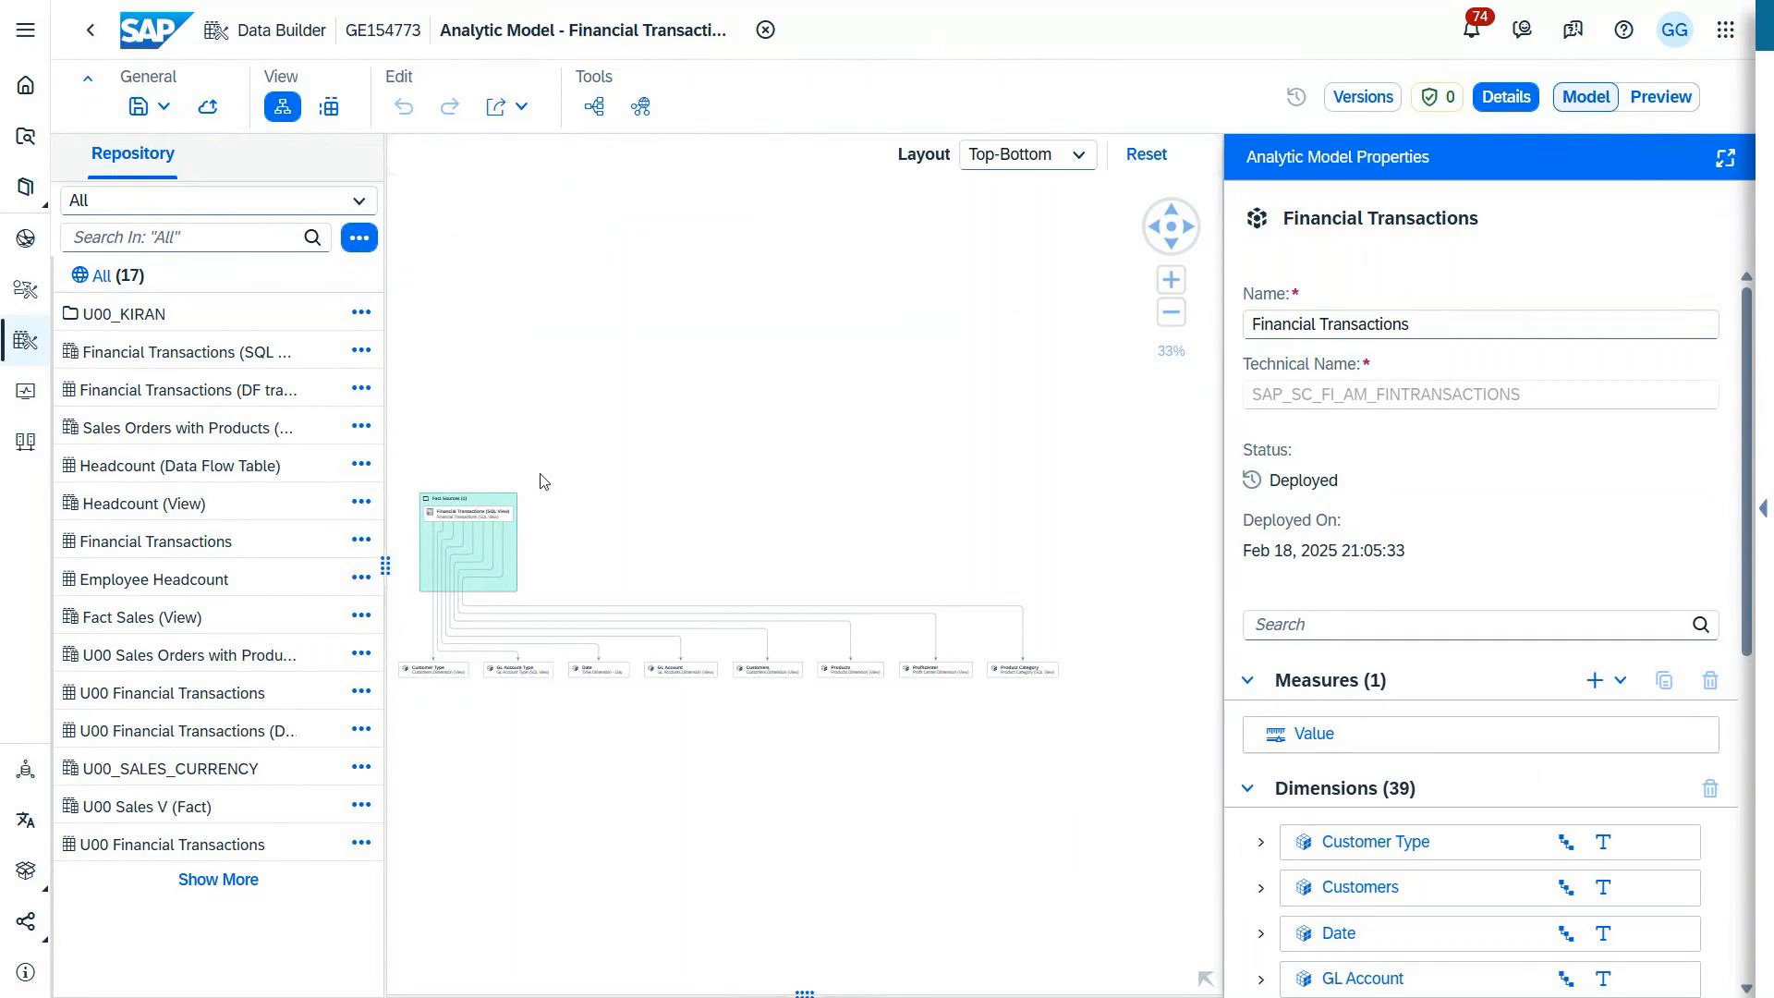
Step: Inspect the model diagram more closely and show the properties of the Financial Transactions (SQL View) fact source
click(1170, 281)
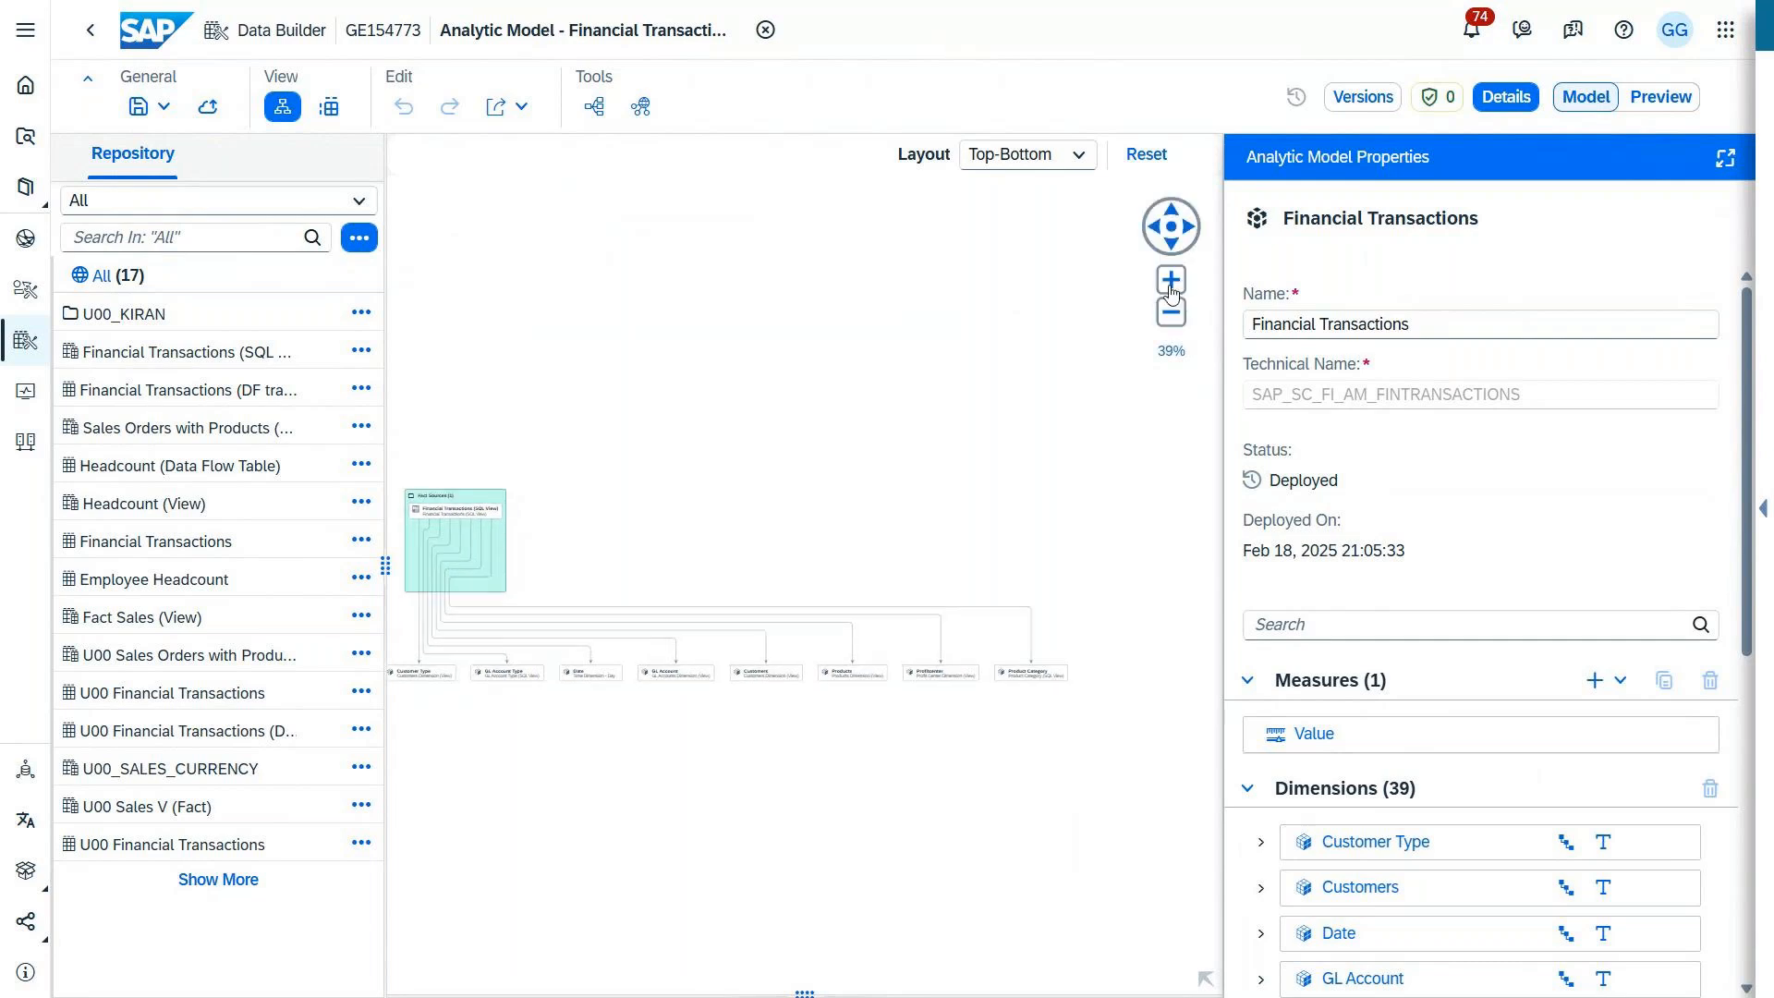
click(1203, 977)
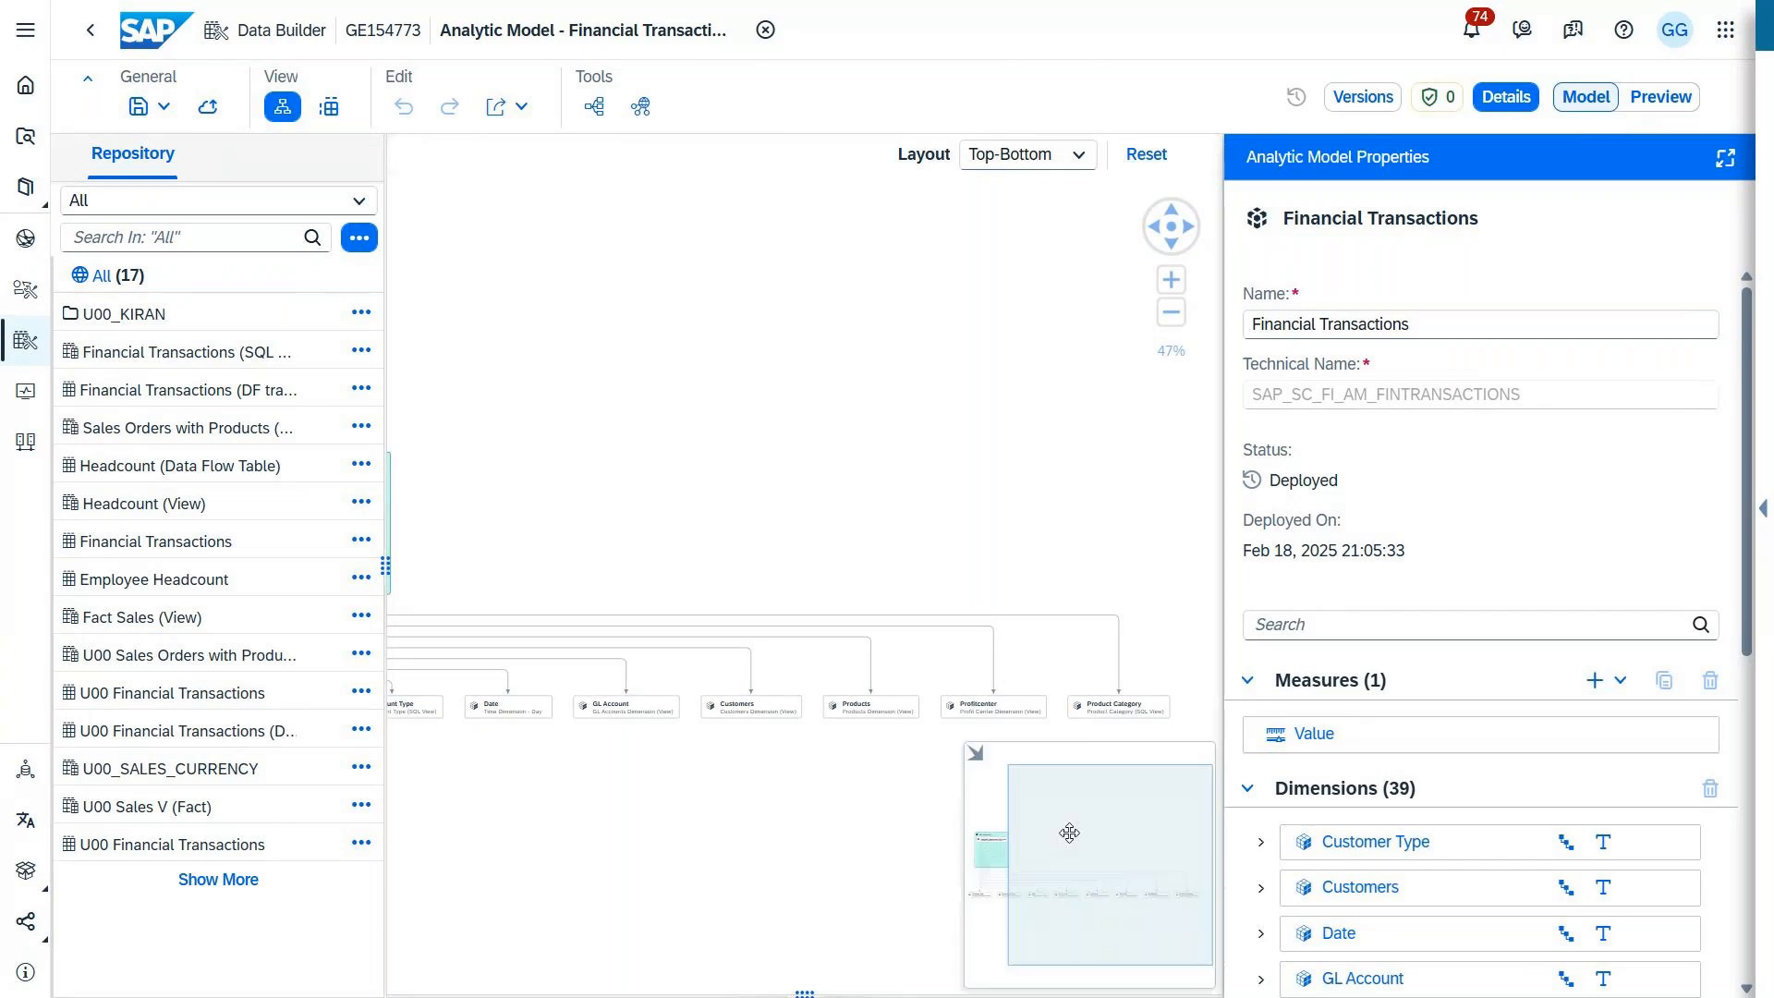
right_click(976, 837)
click(1035, 874)
drag(1031, 861, 996, 863)
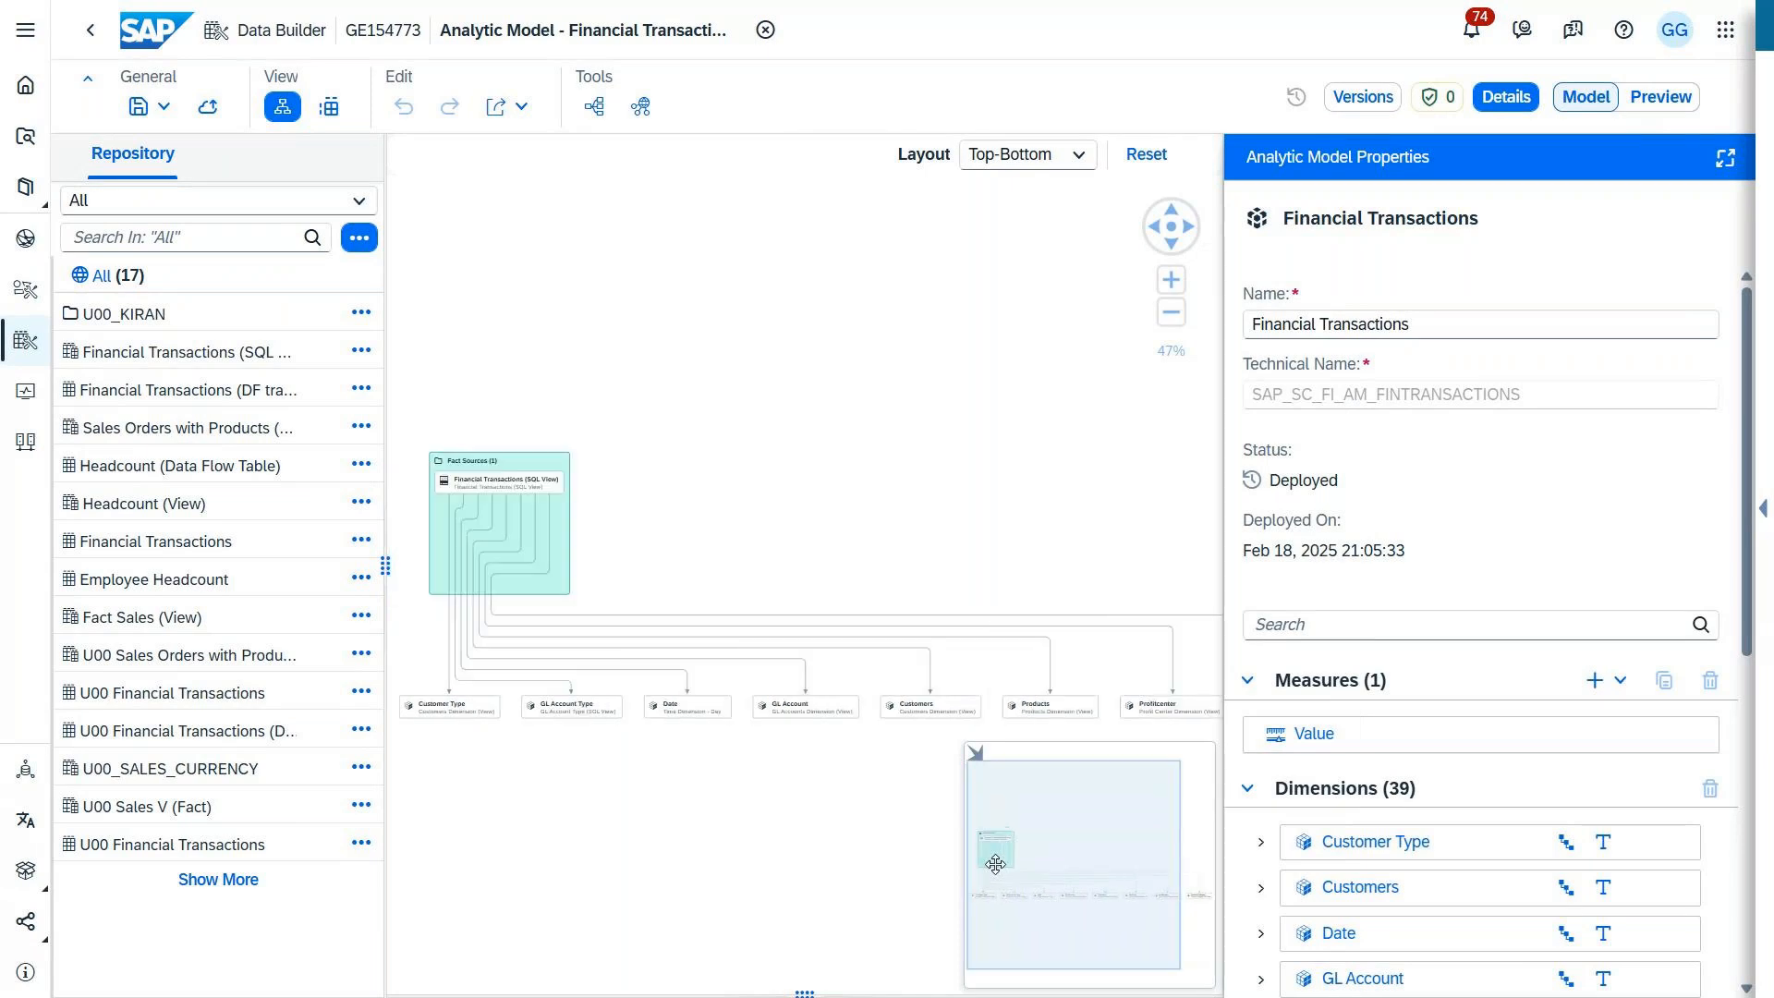
click(506, 486)
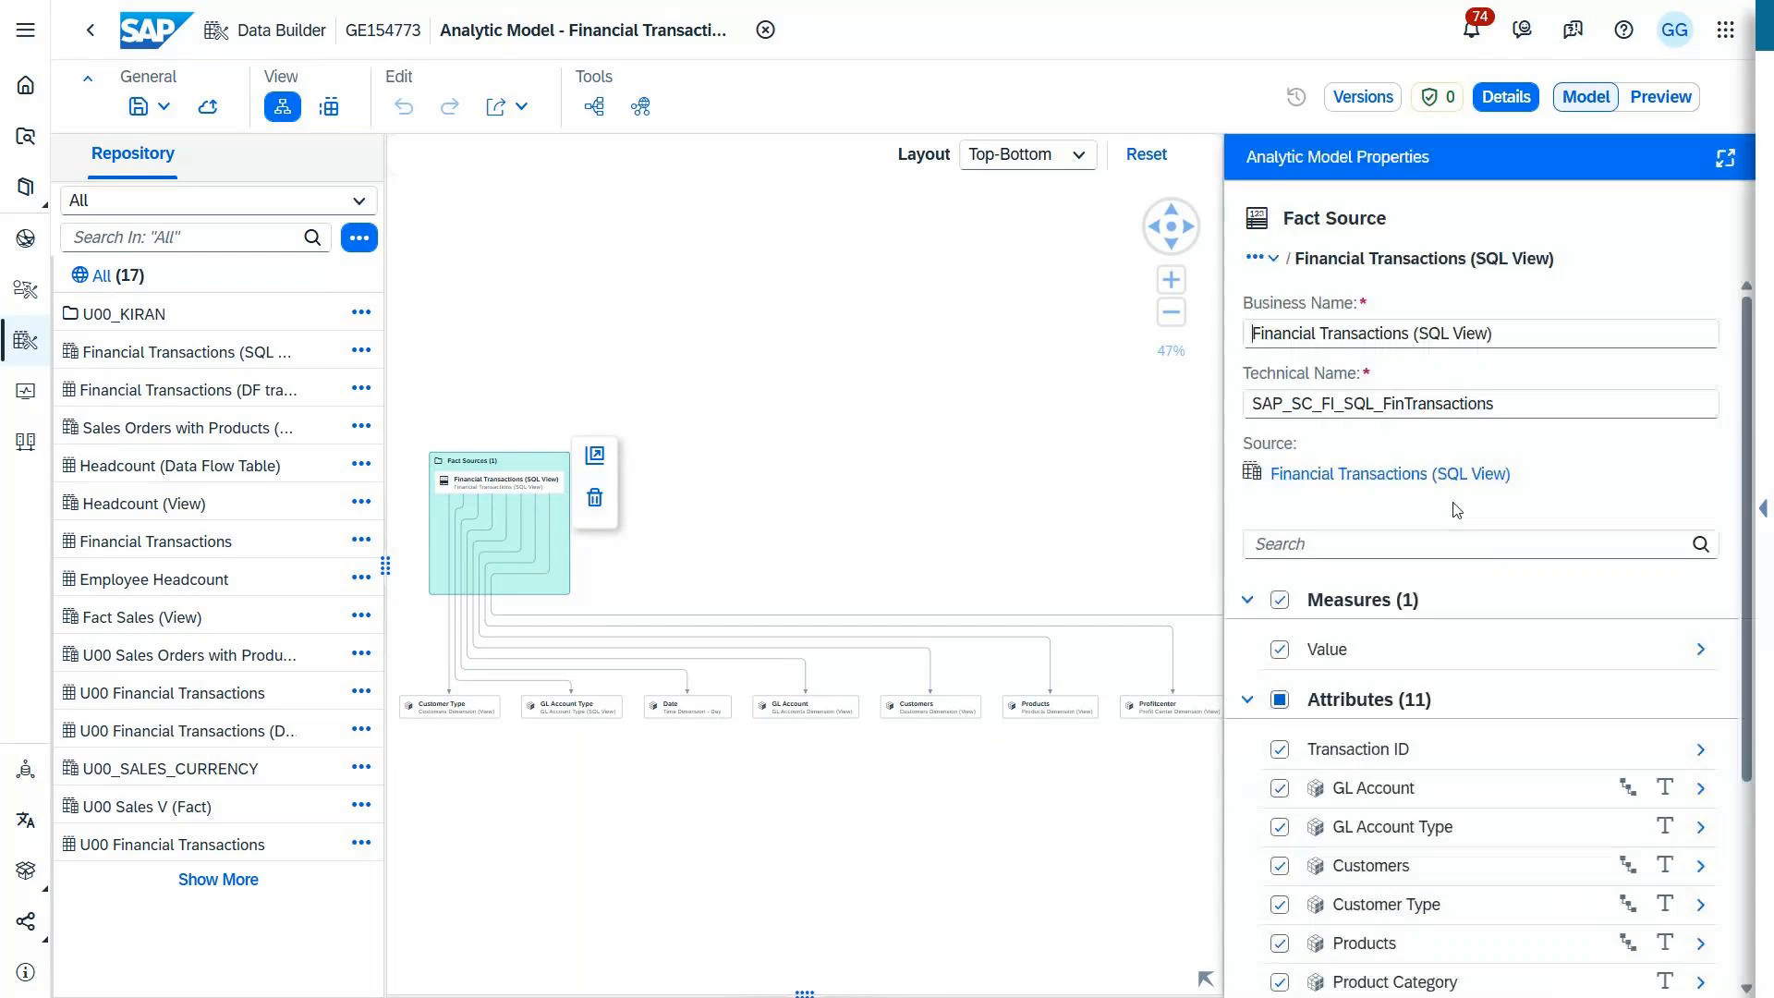
Step: Review the fact source's measures and attributes, and add GL Account to the rows of the Financial Transactions model's data preview
scroll(1478, 592, down, 3)
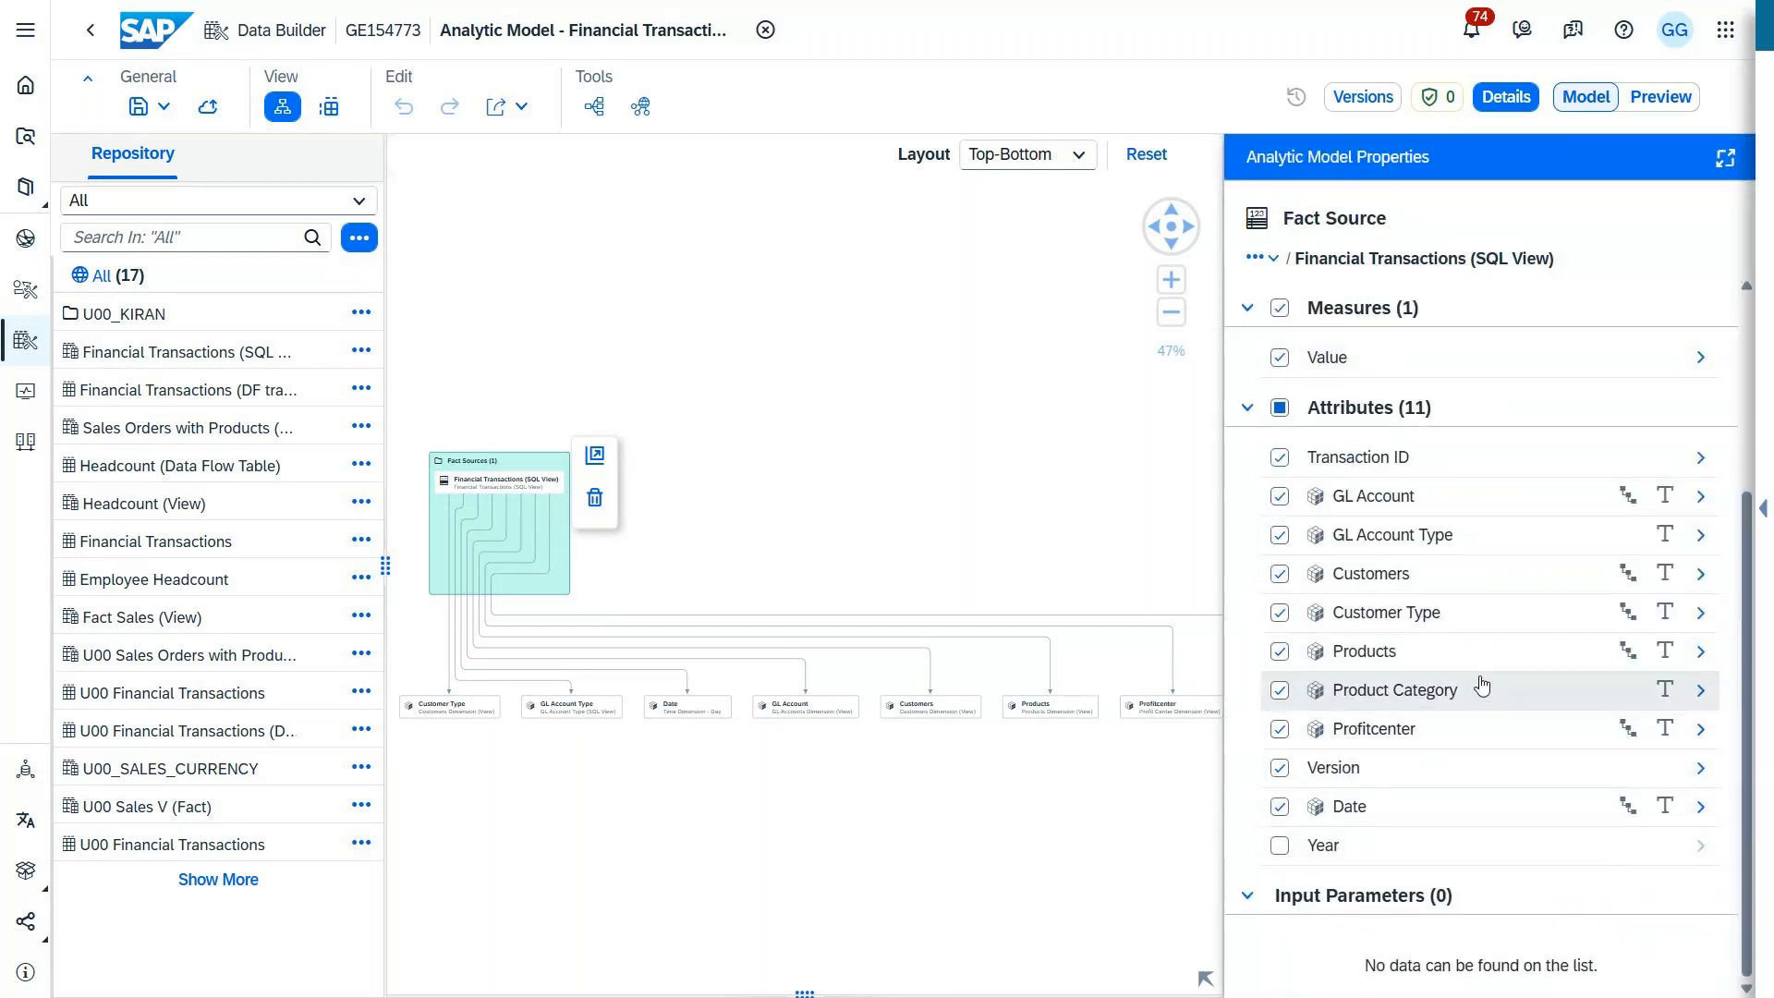
scroll(1482, 686, up, 3)
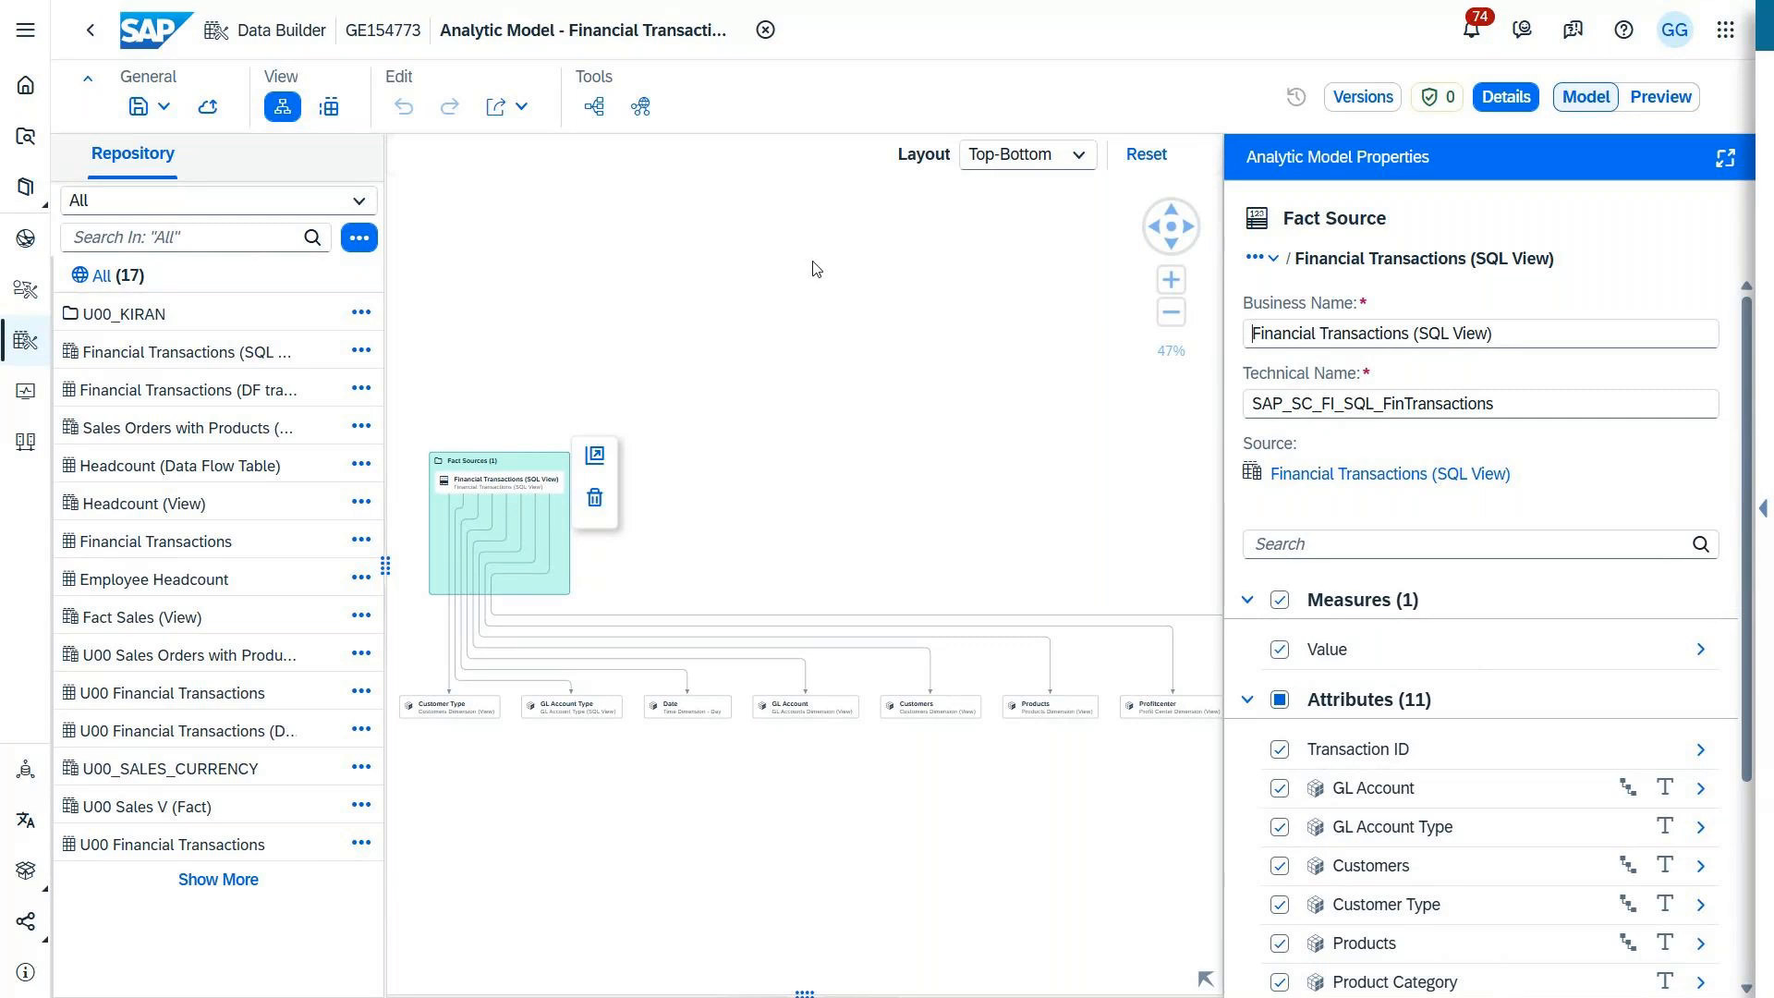
click(760, 640)
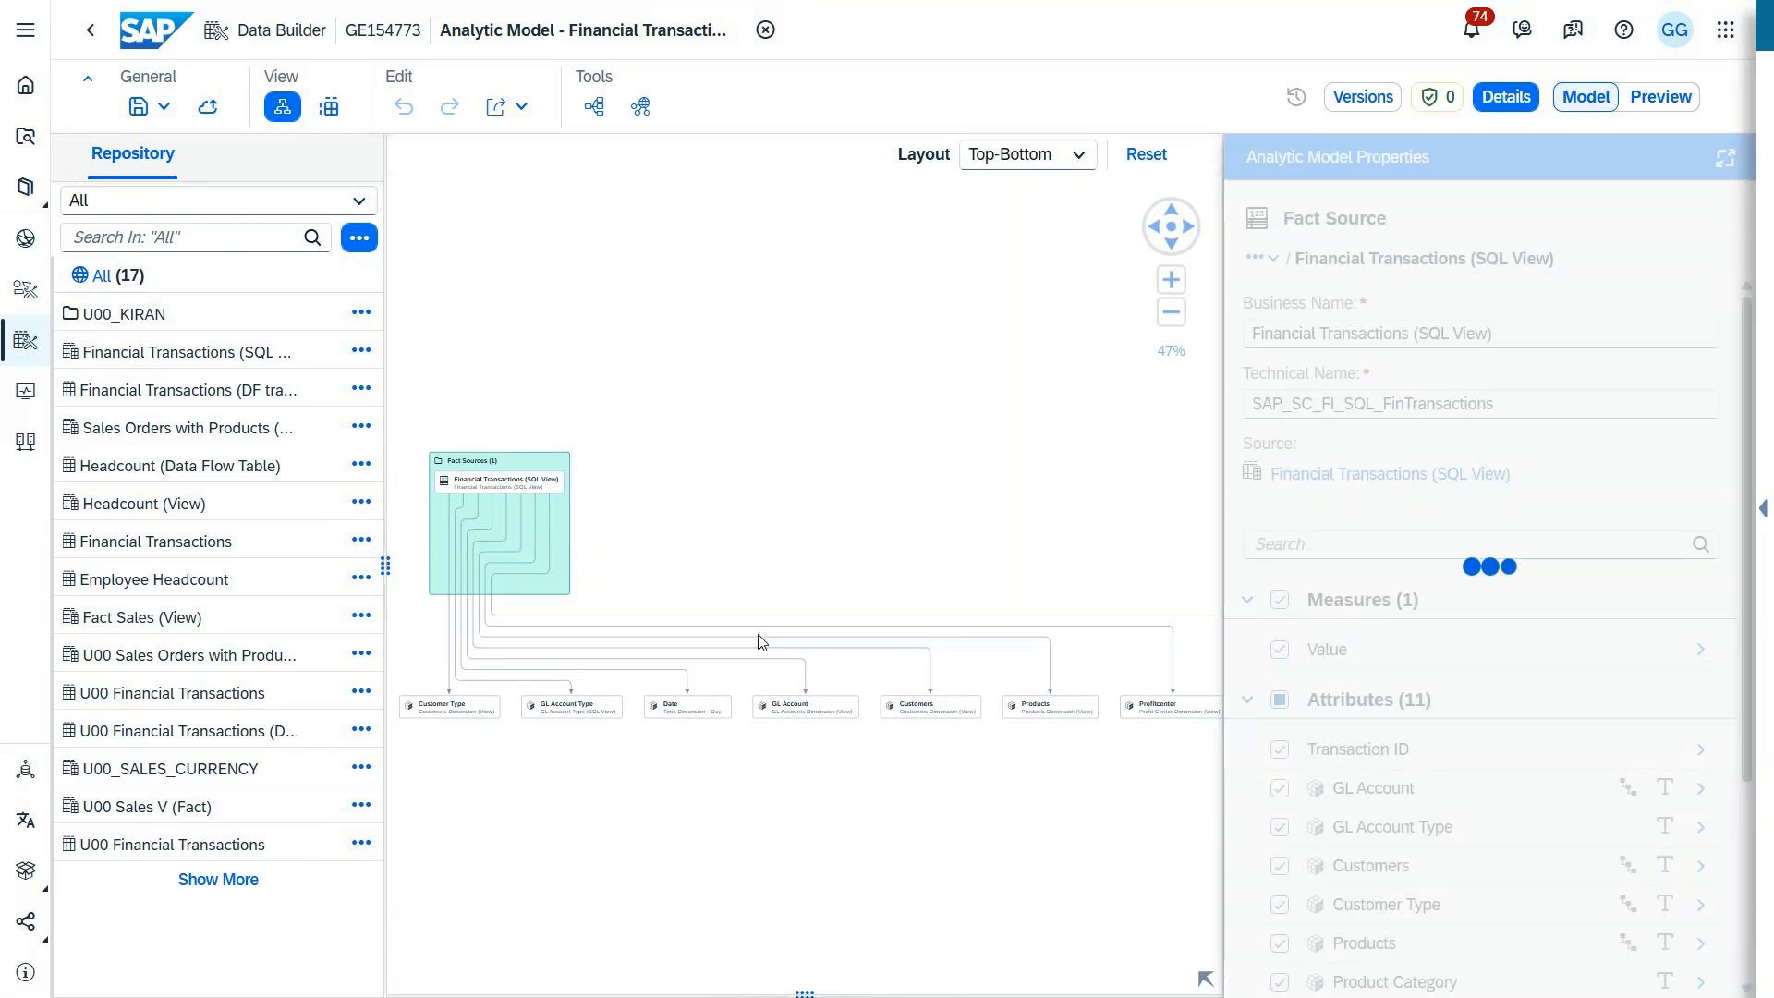
click(1674, 99)
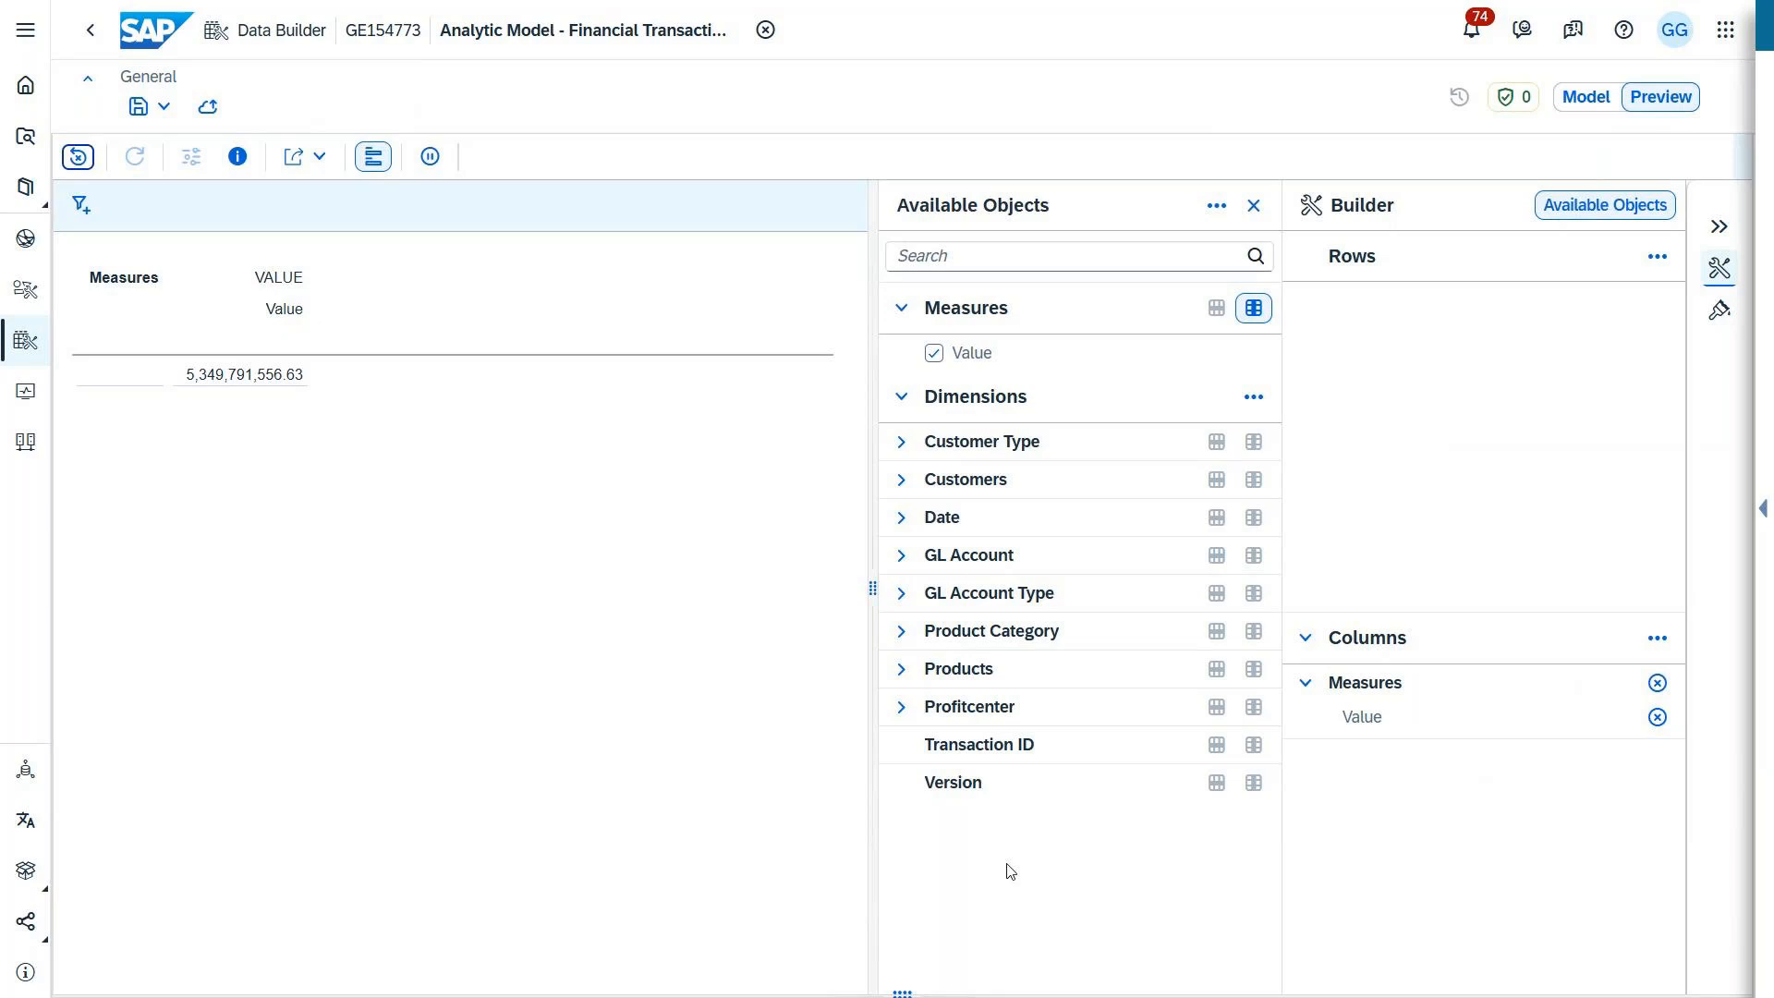
drag(1047, 554, 1505, 443)
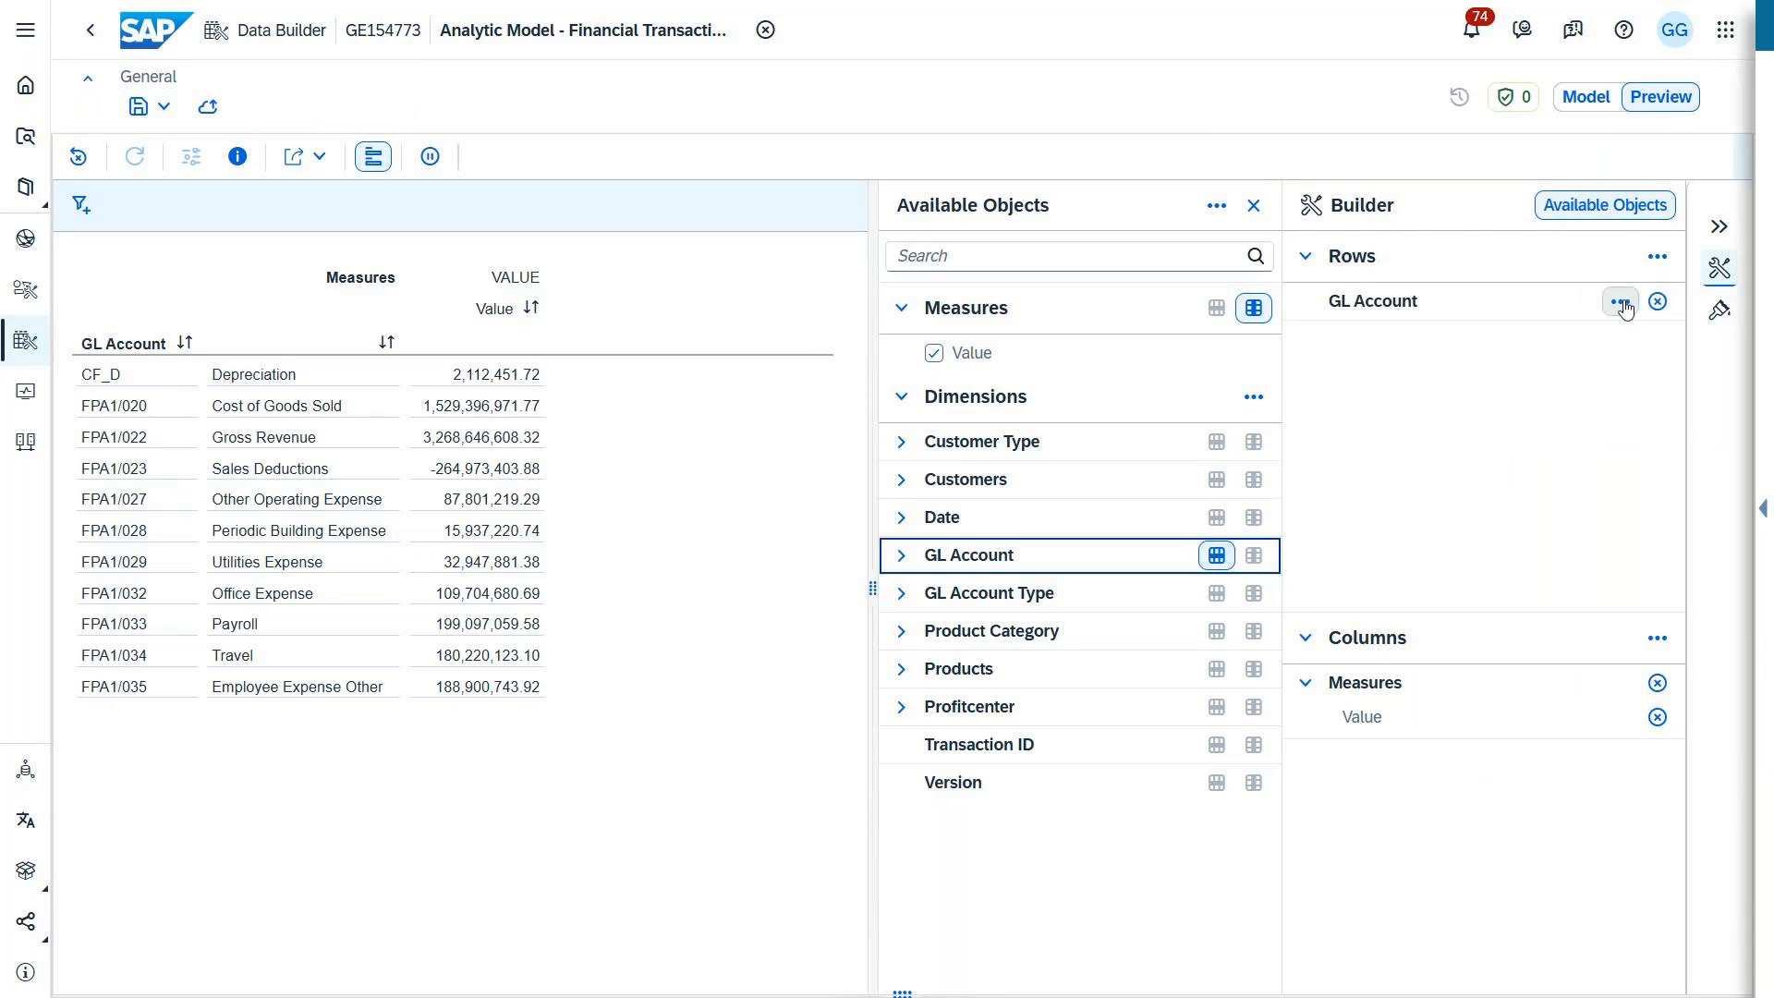
click(1620, 302)
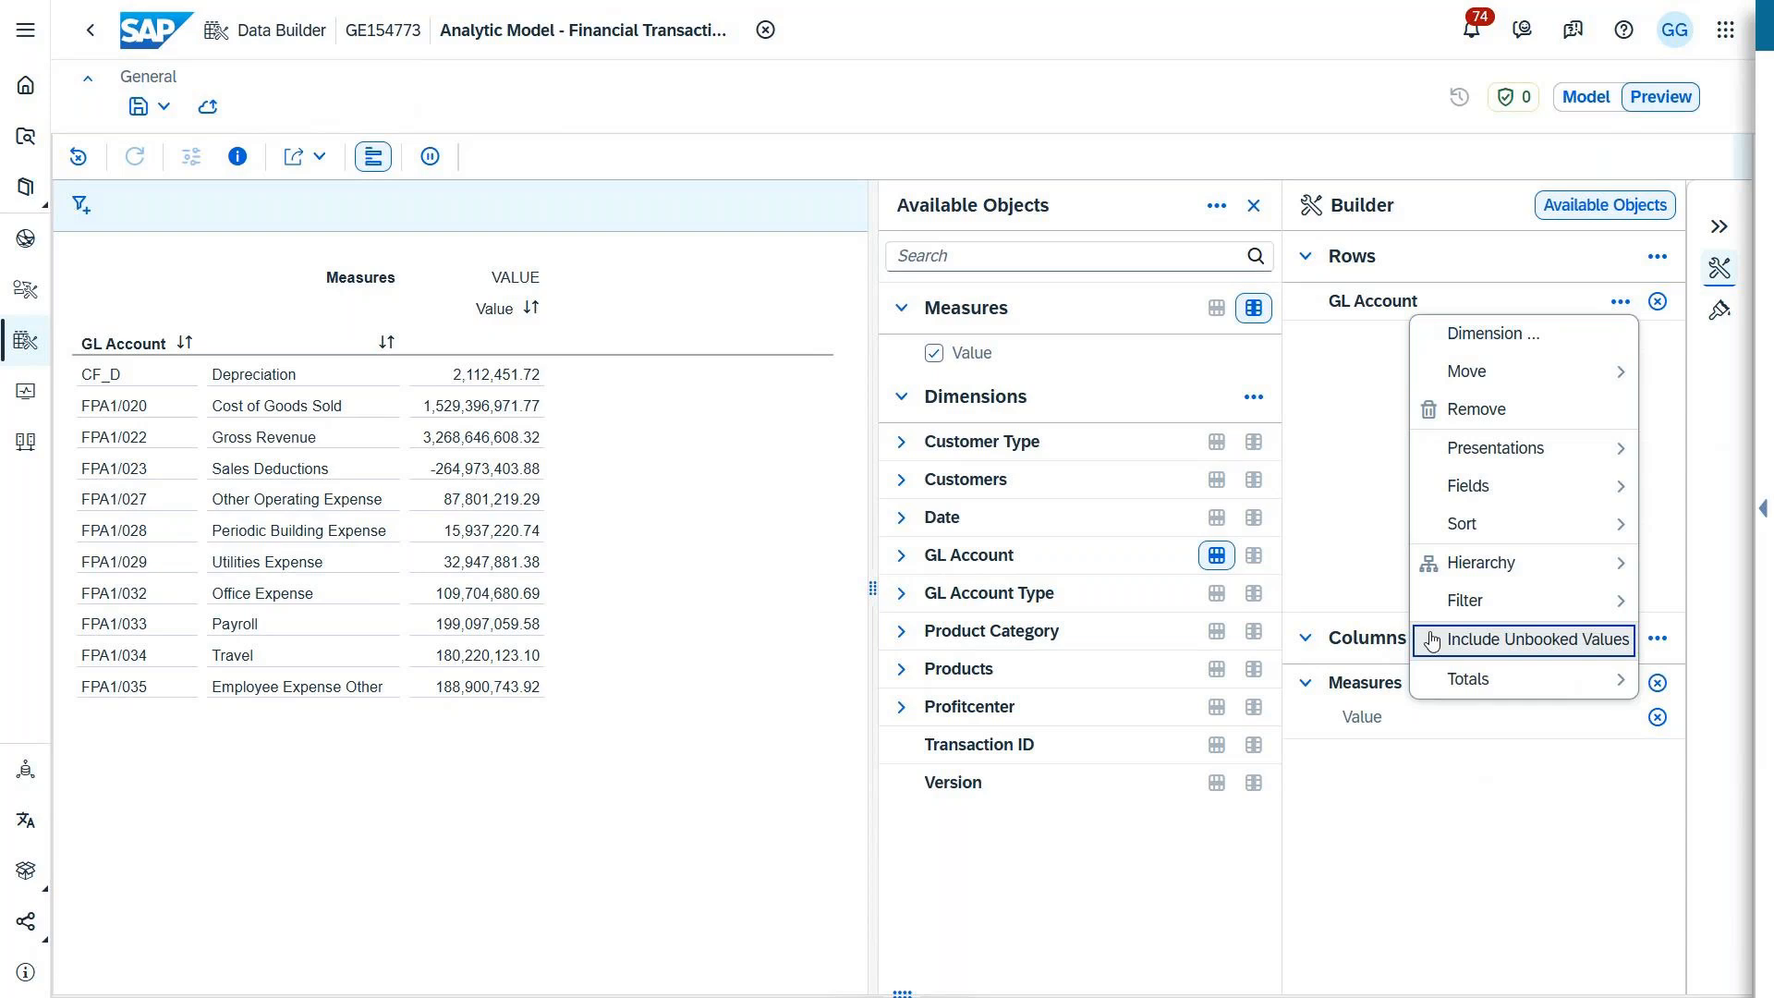
mouse_move(1571, 601)
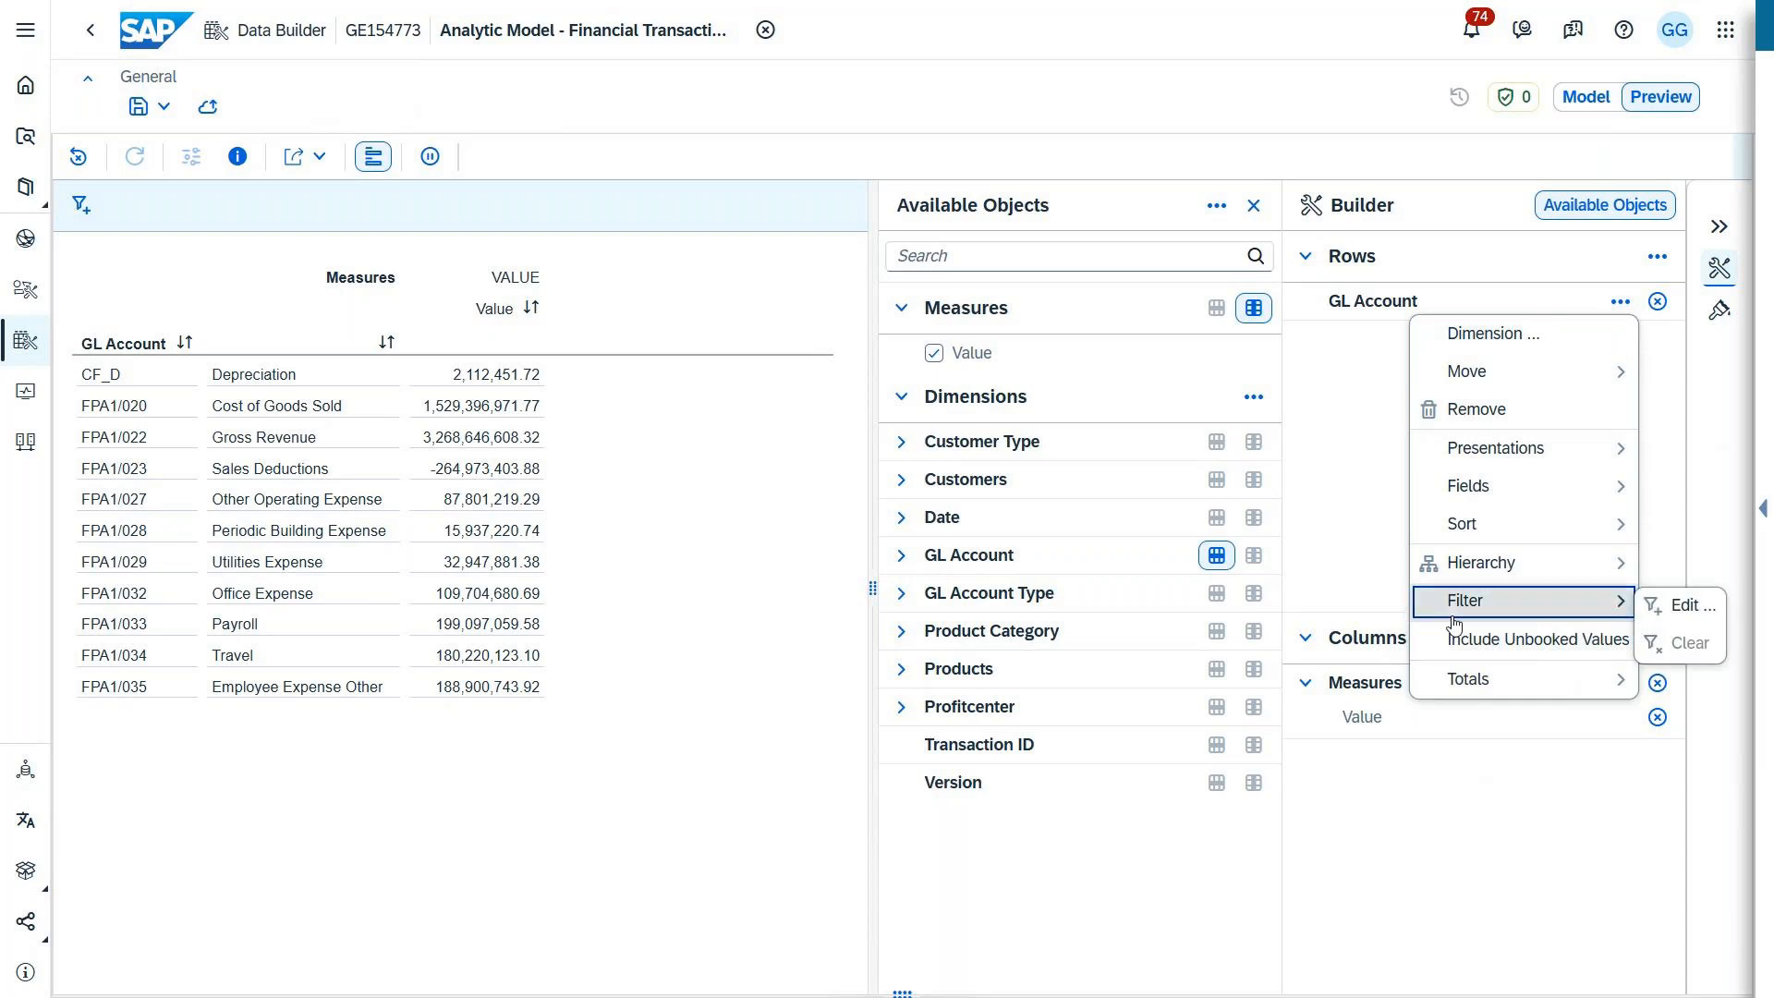
click(1662, 607)
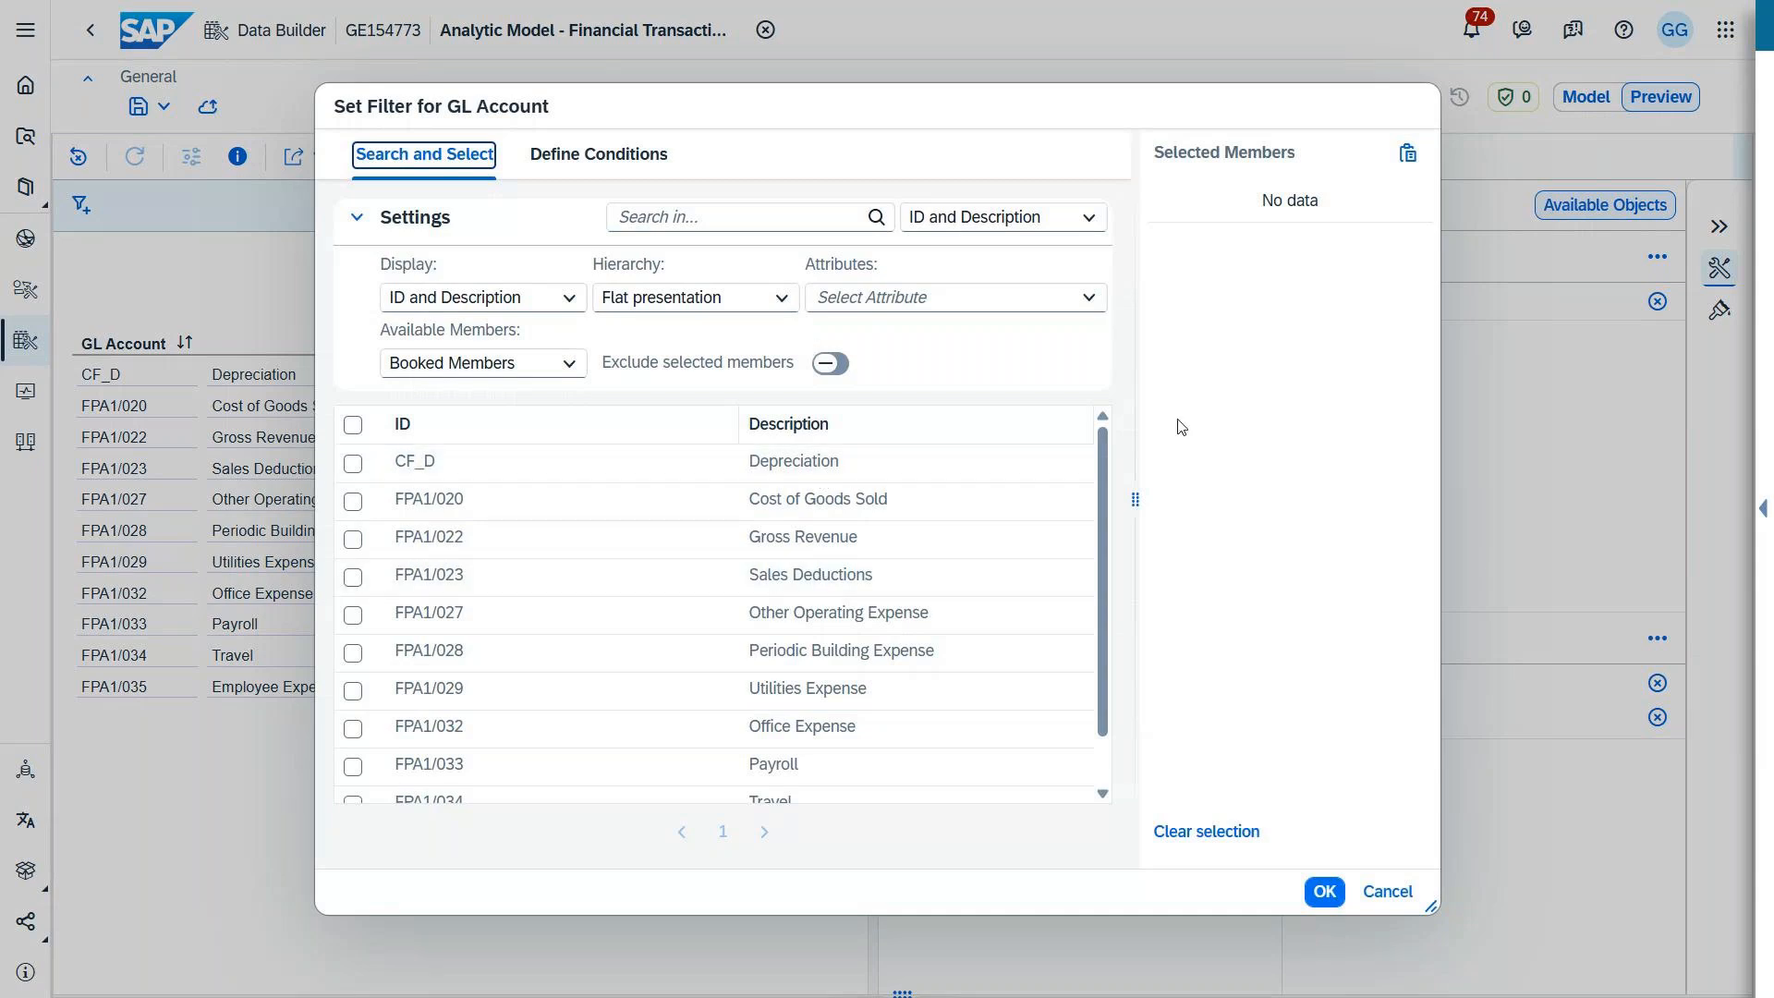
click(1385, 892)
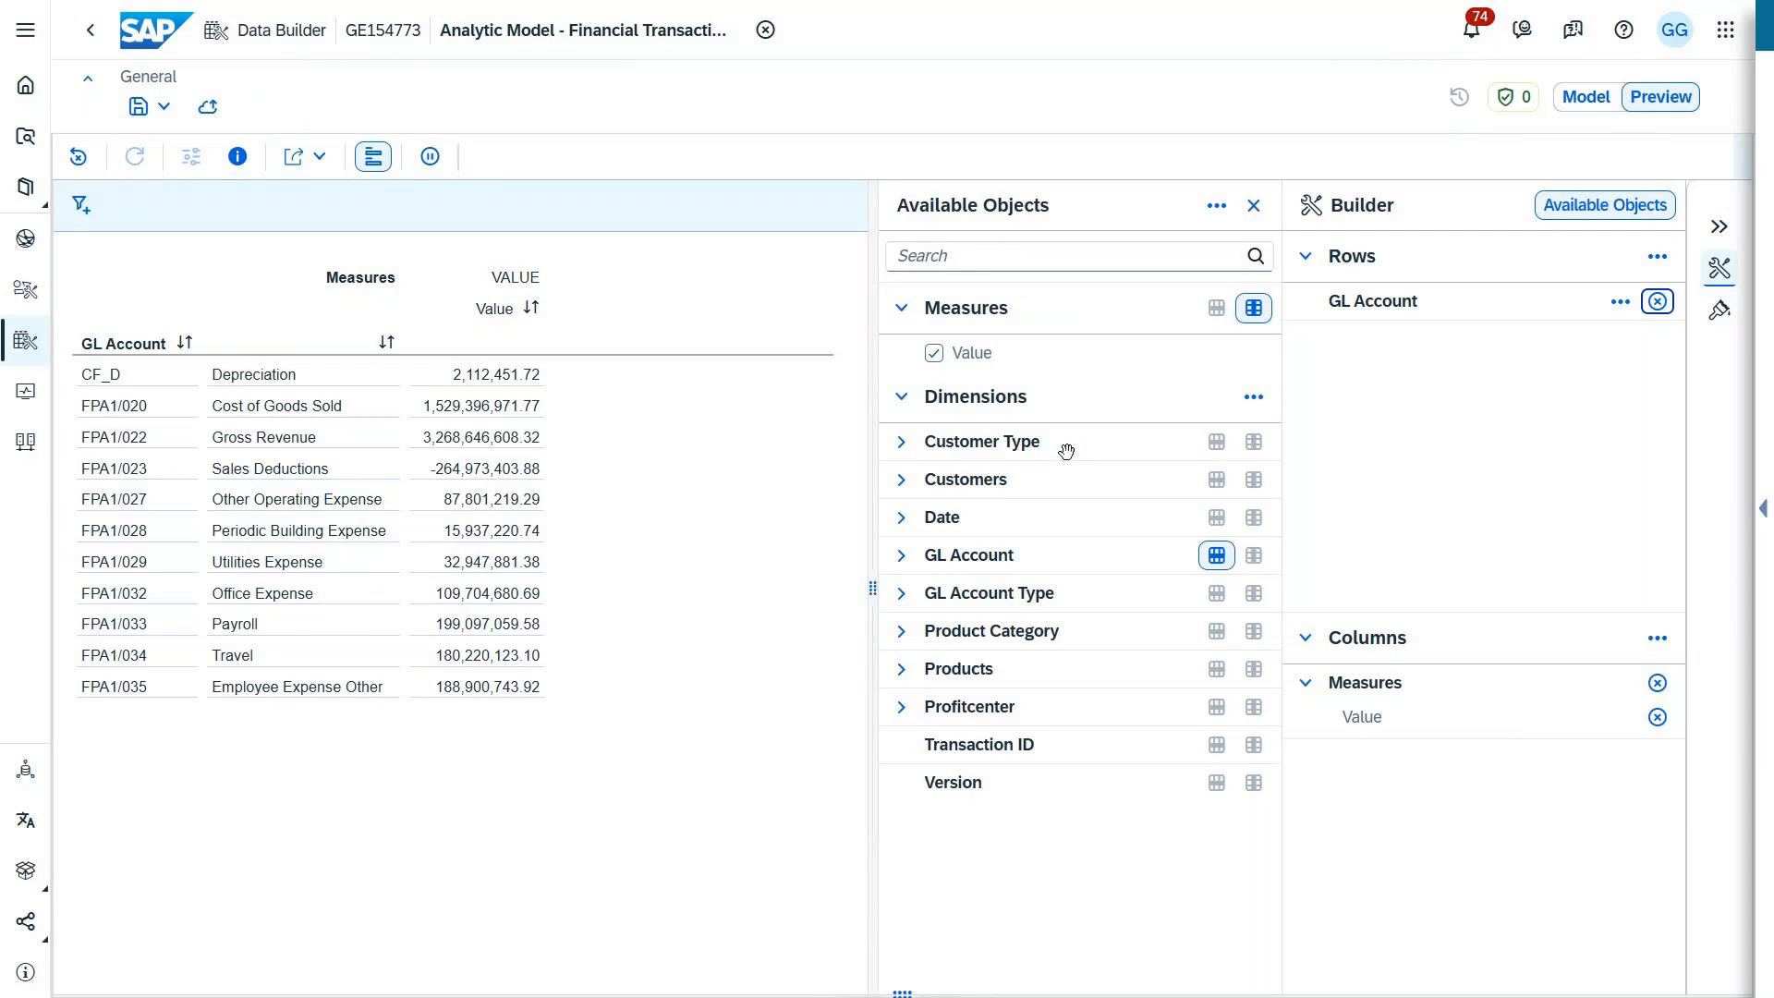
Step: Change the presentation of the GL Account rows to show only the description
click(1620, 312)
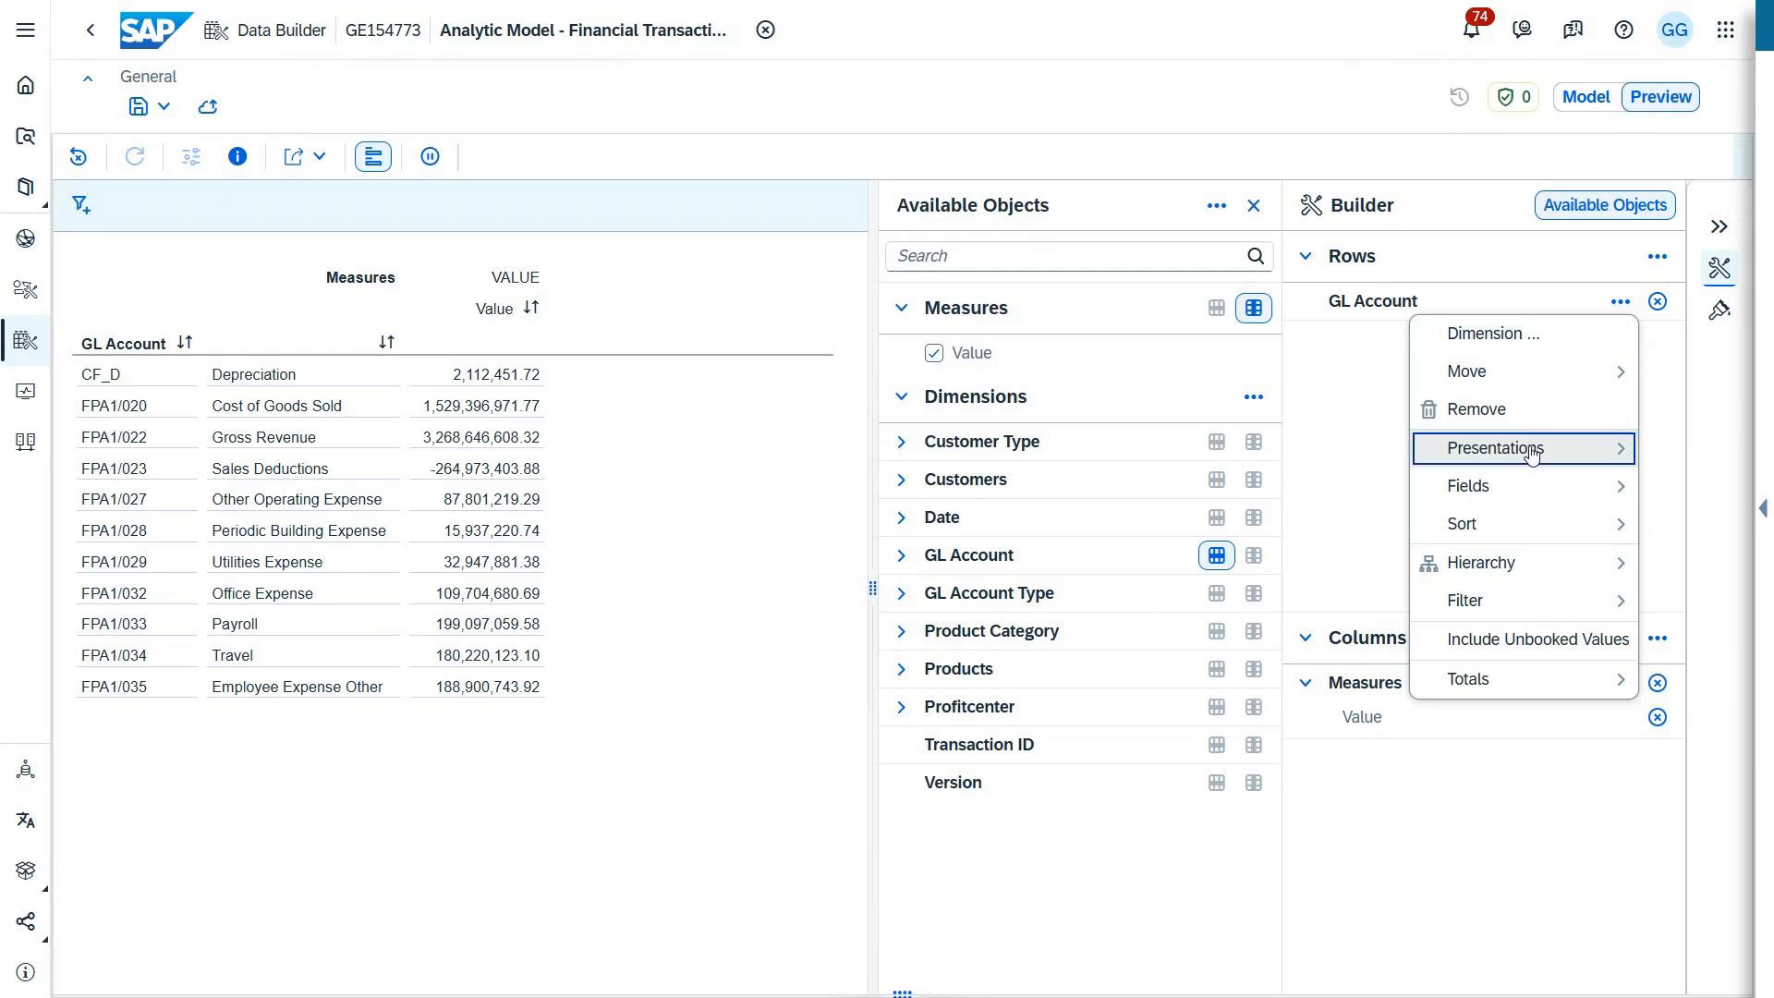
mouse_move(1531, 450)
click(1311, 491)
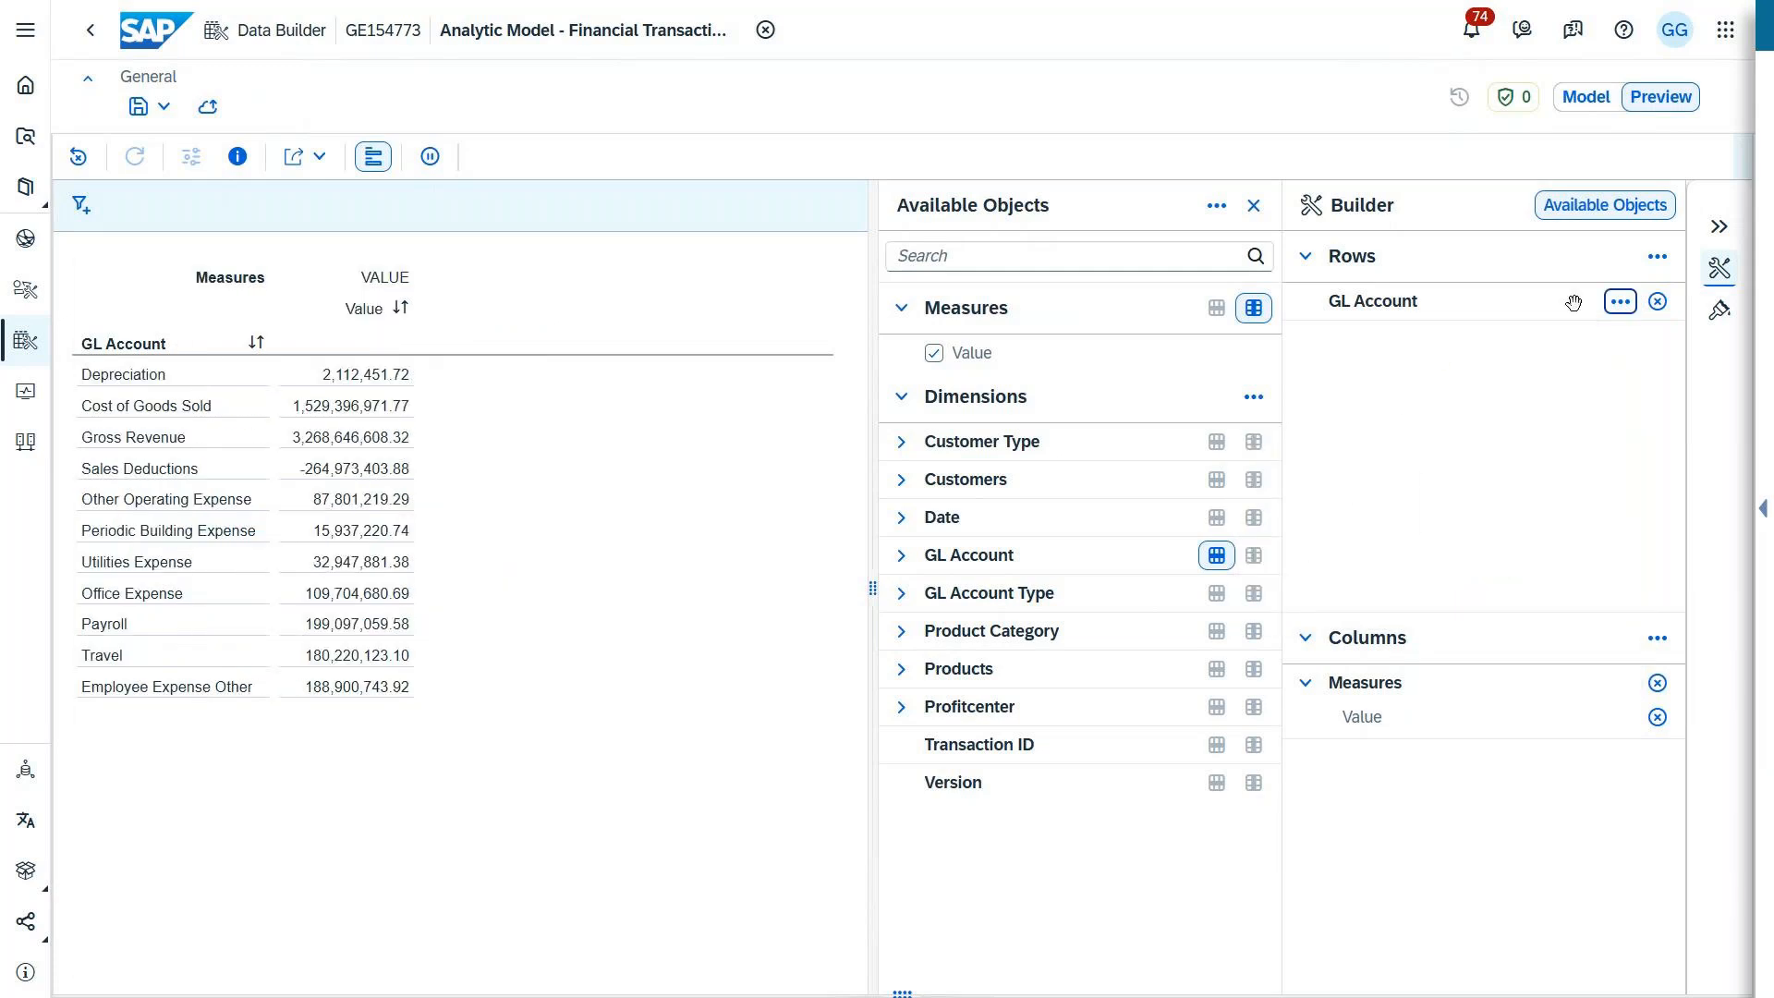
Step: Apply the GL Accounts Hierarchy (SQL View) to the GL Account dimension in the rows
click(1622, 304)
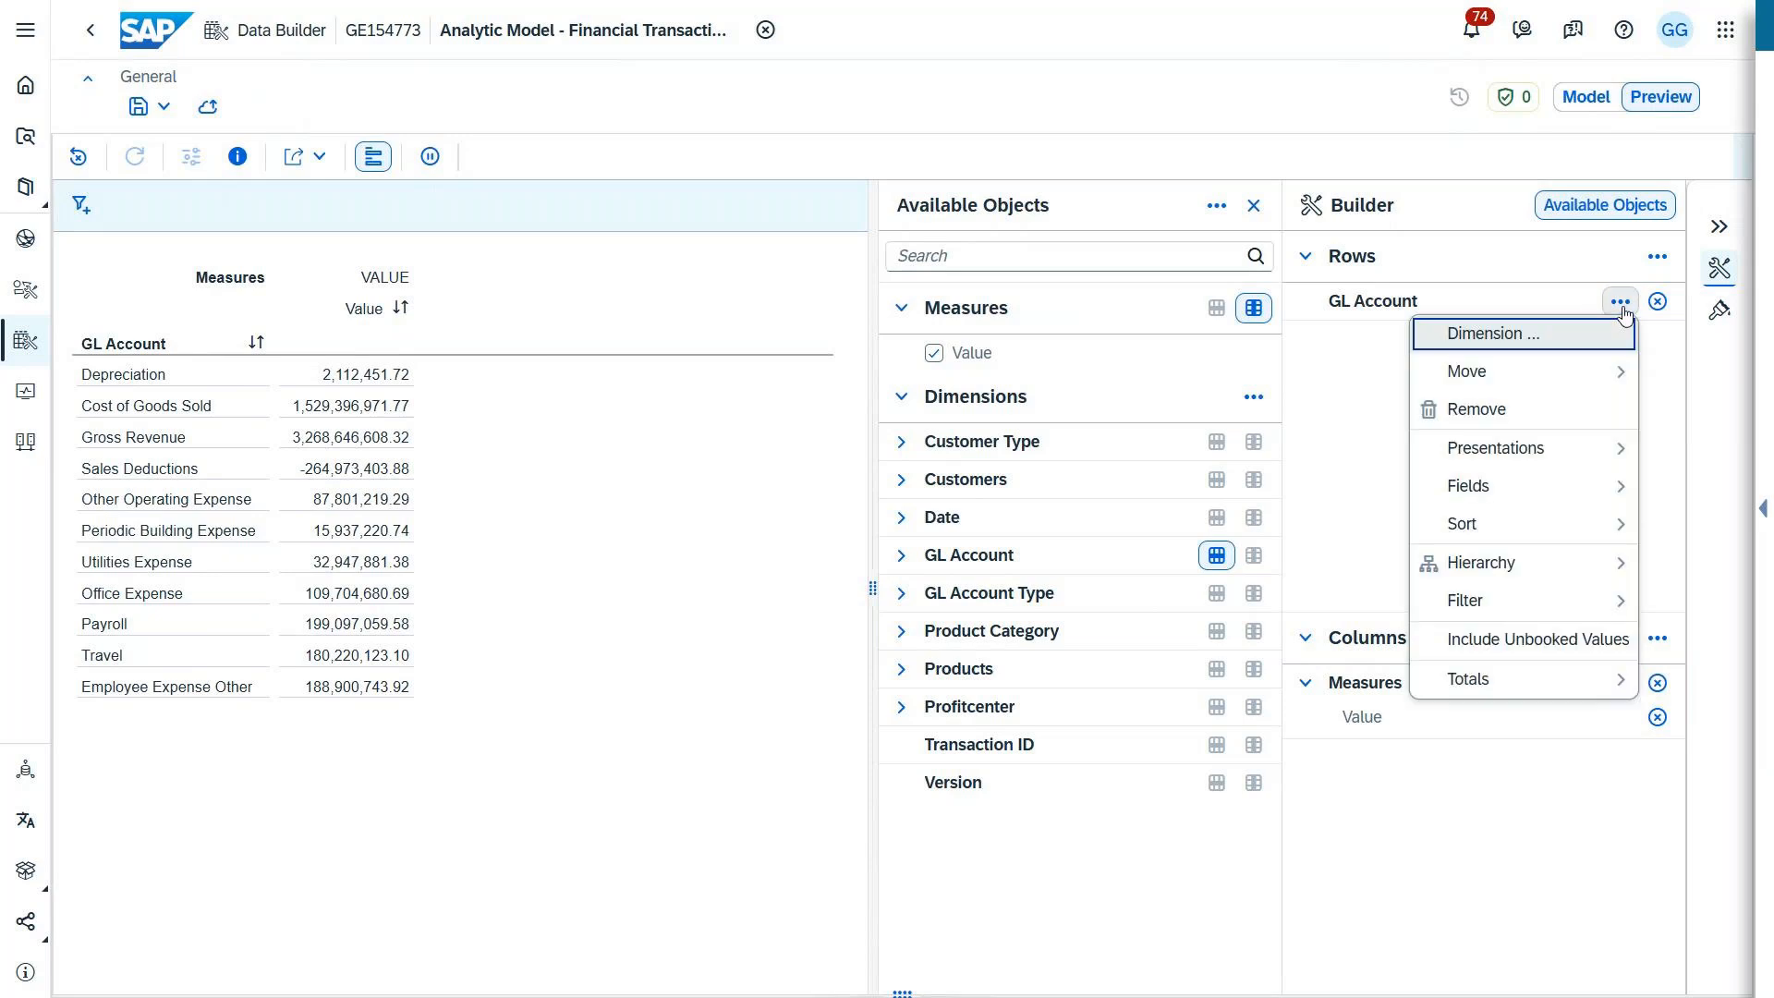
mouse_move(1506, 564)
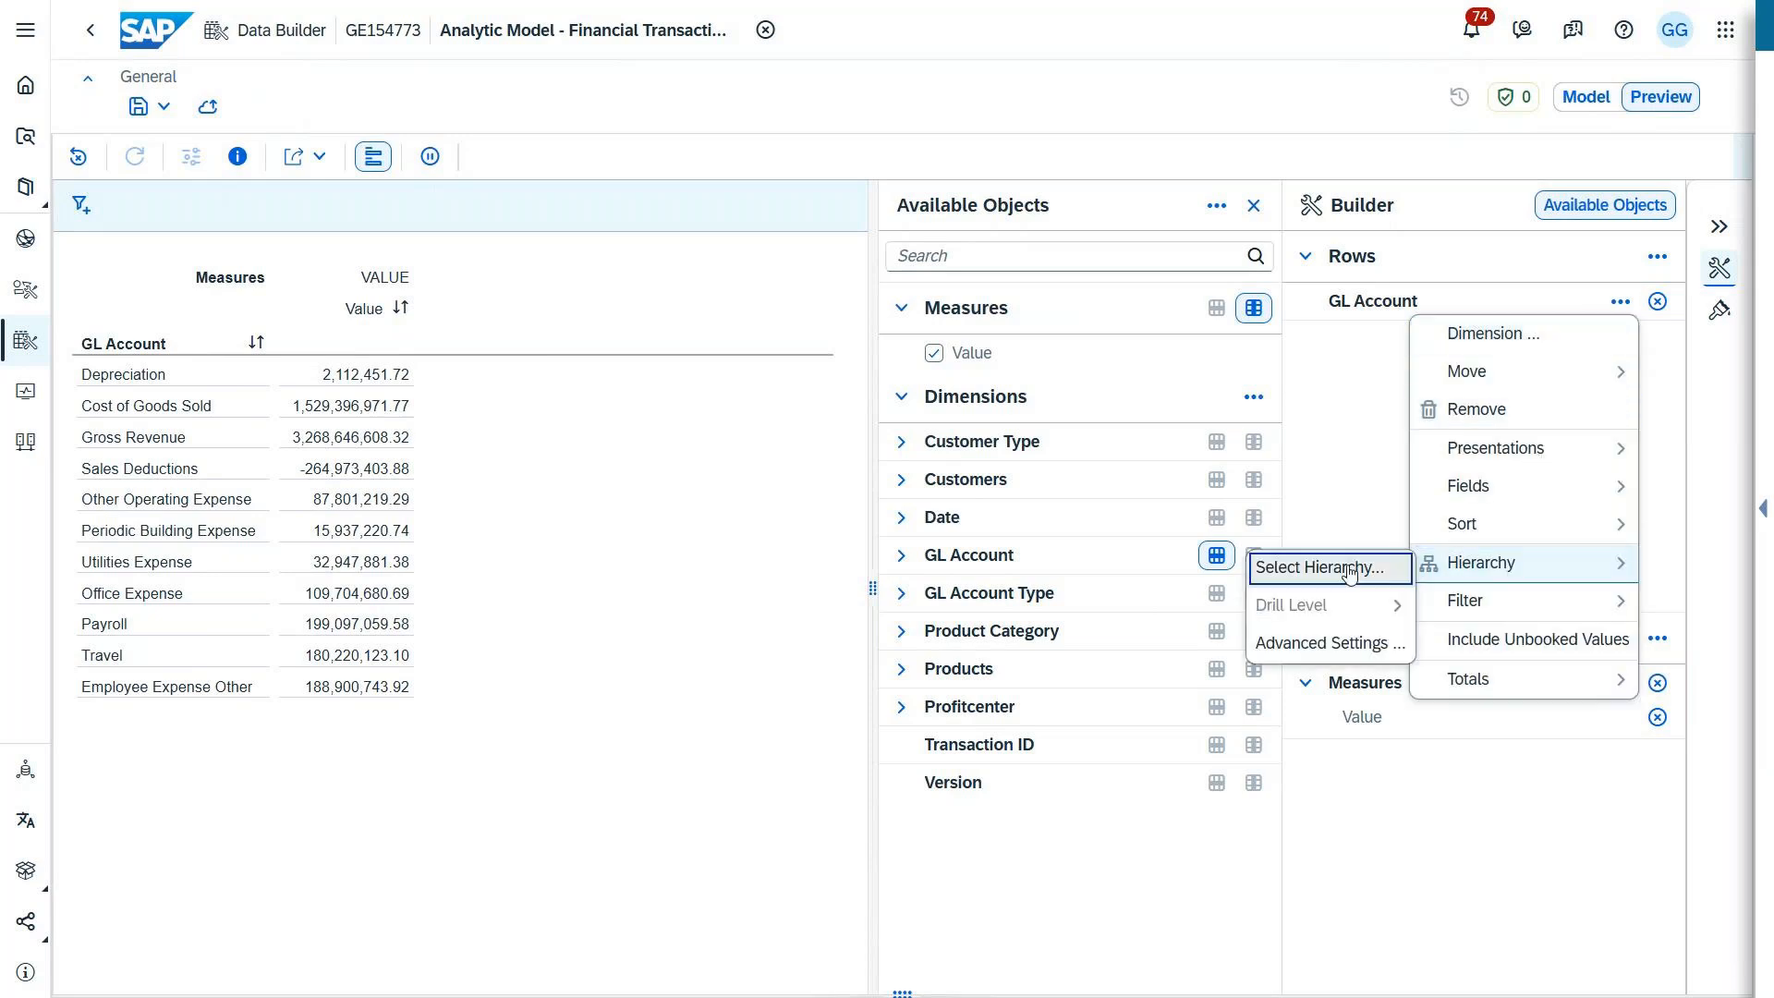
click(1349, 569)
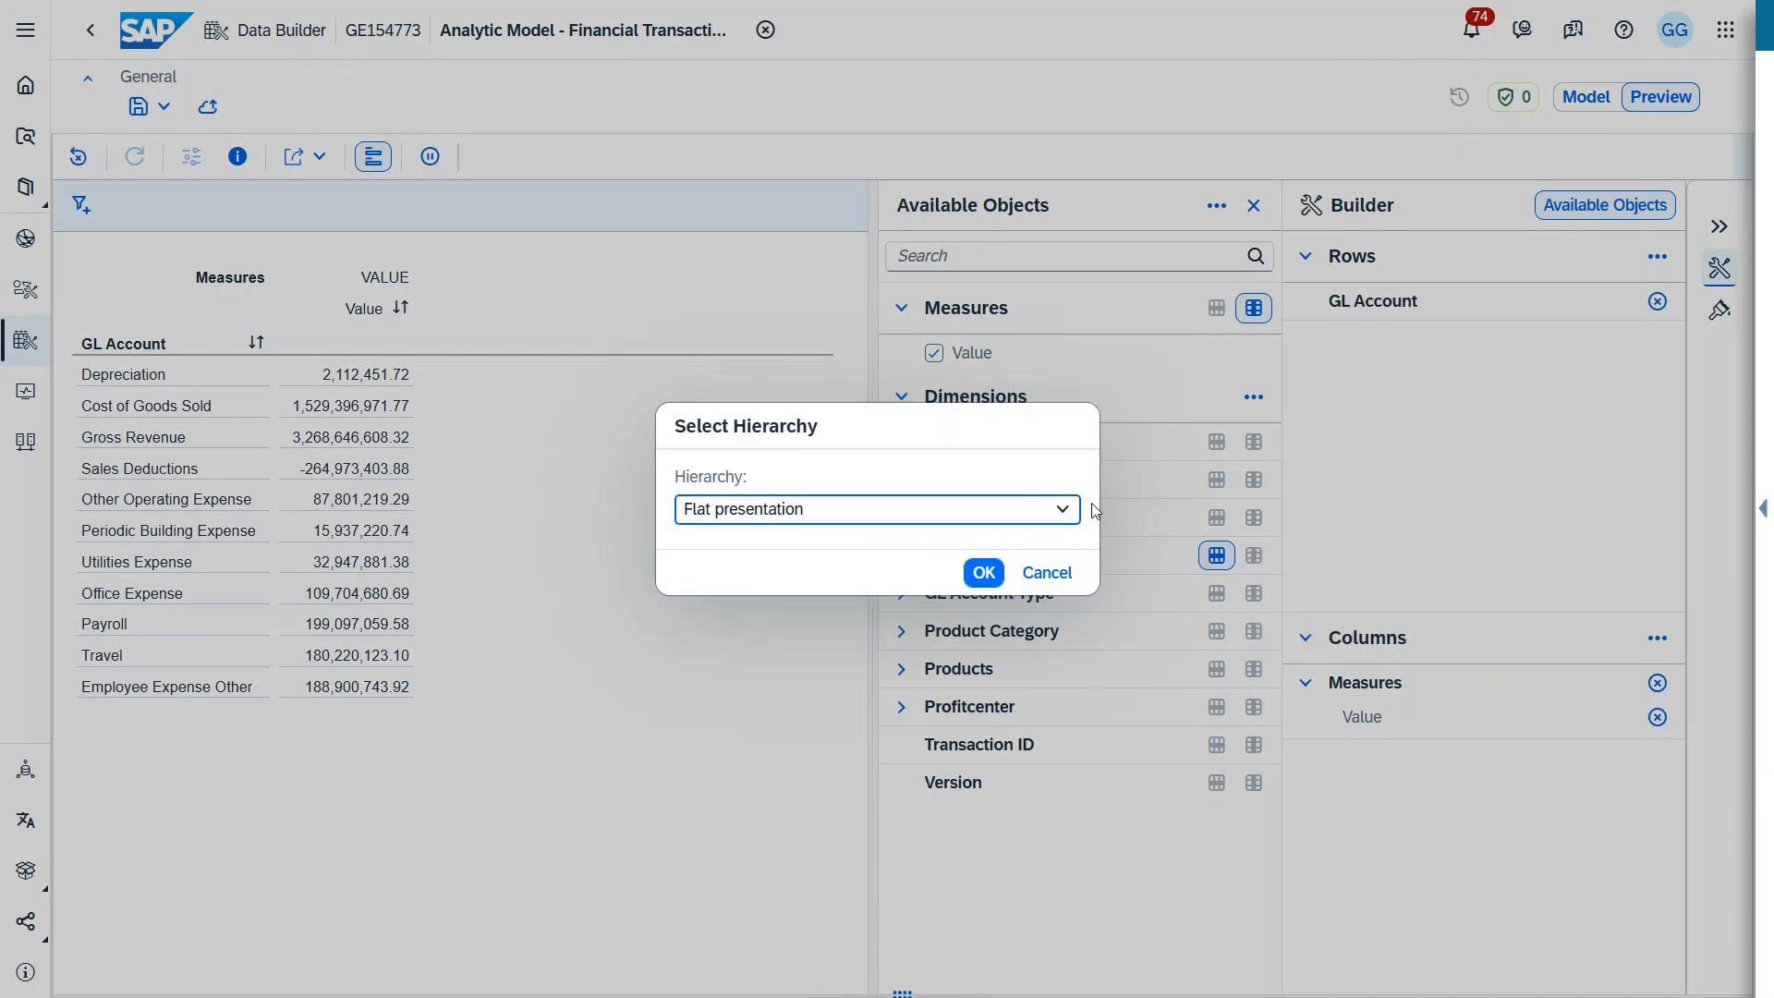
click(1062, 509)
click(868, 582)
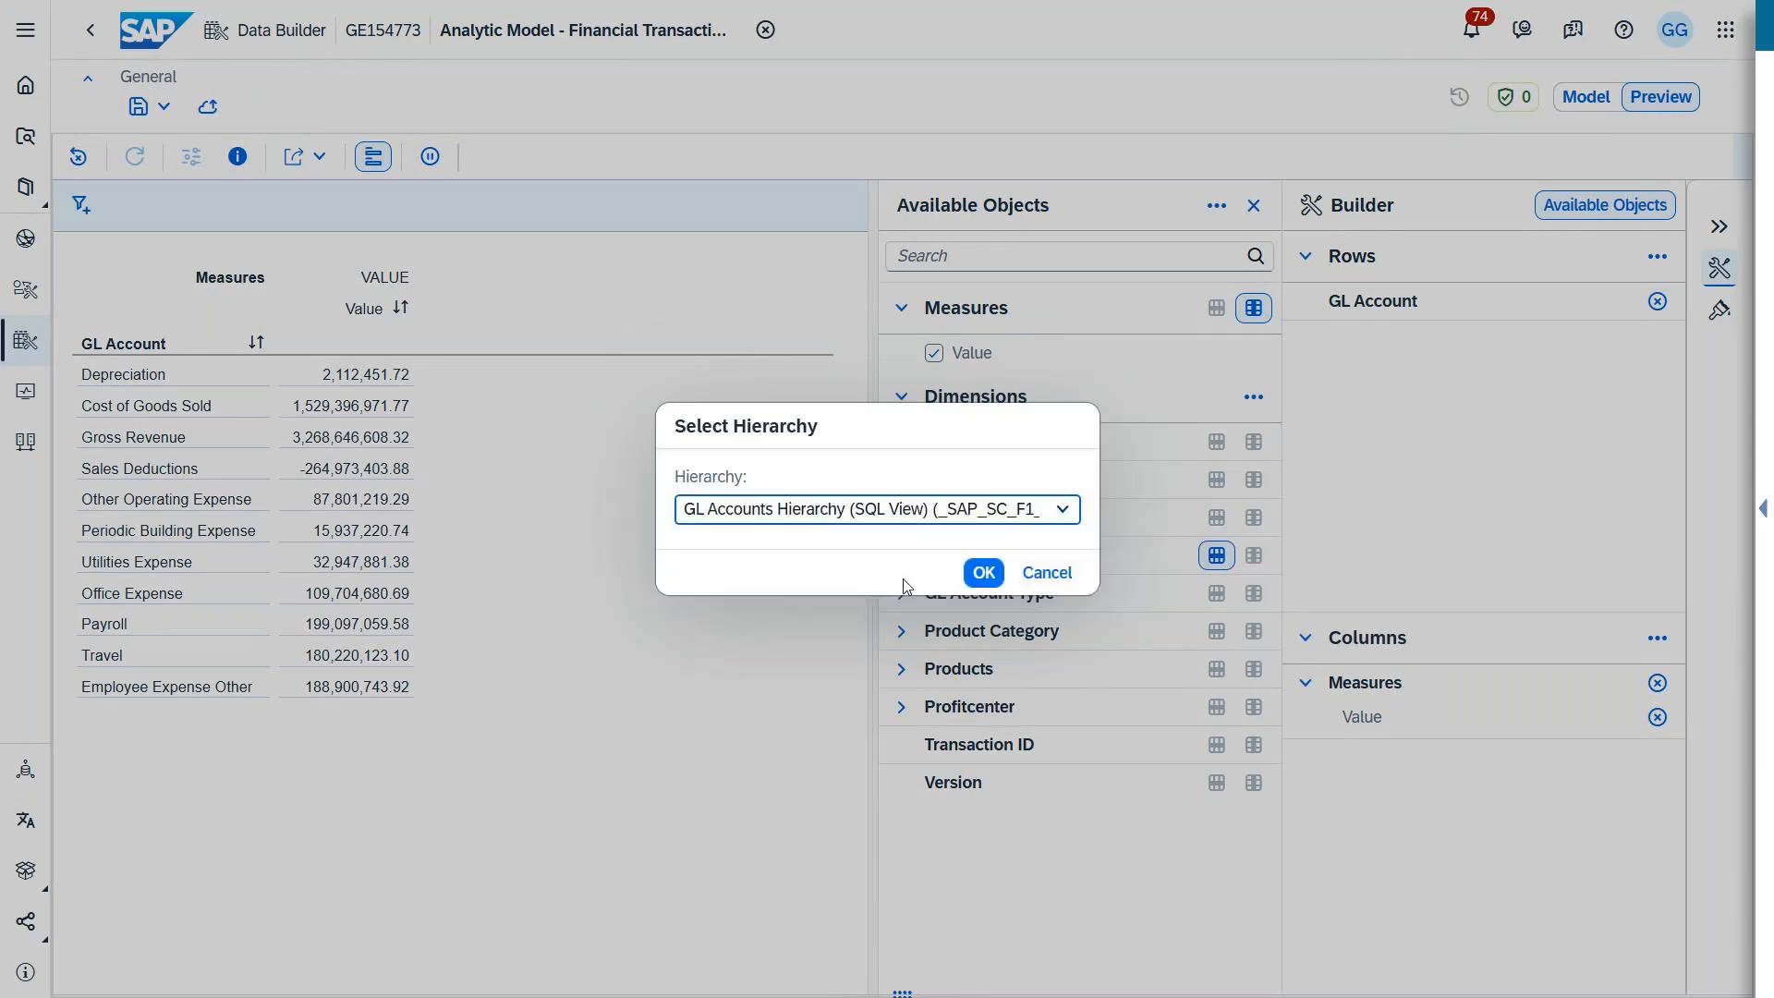
click(983, 572)
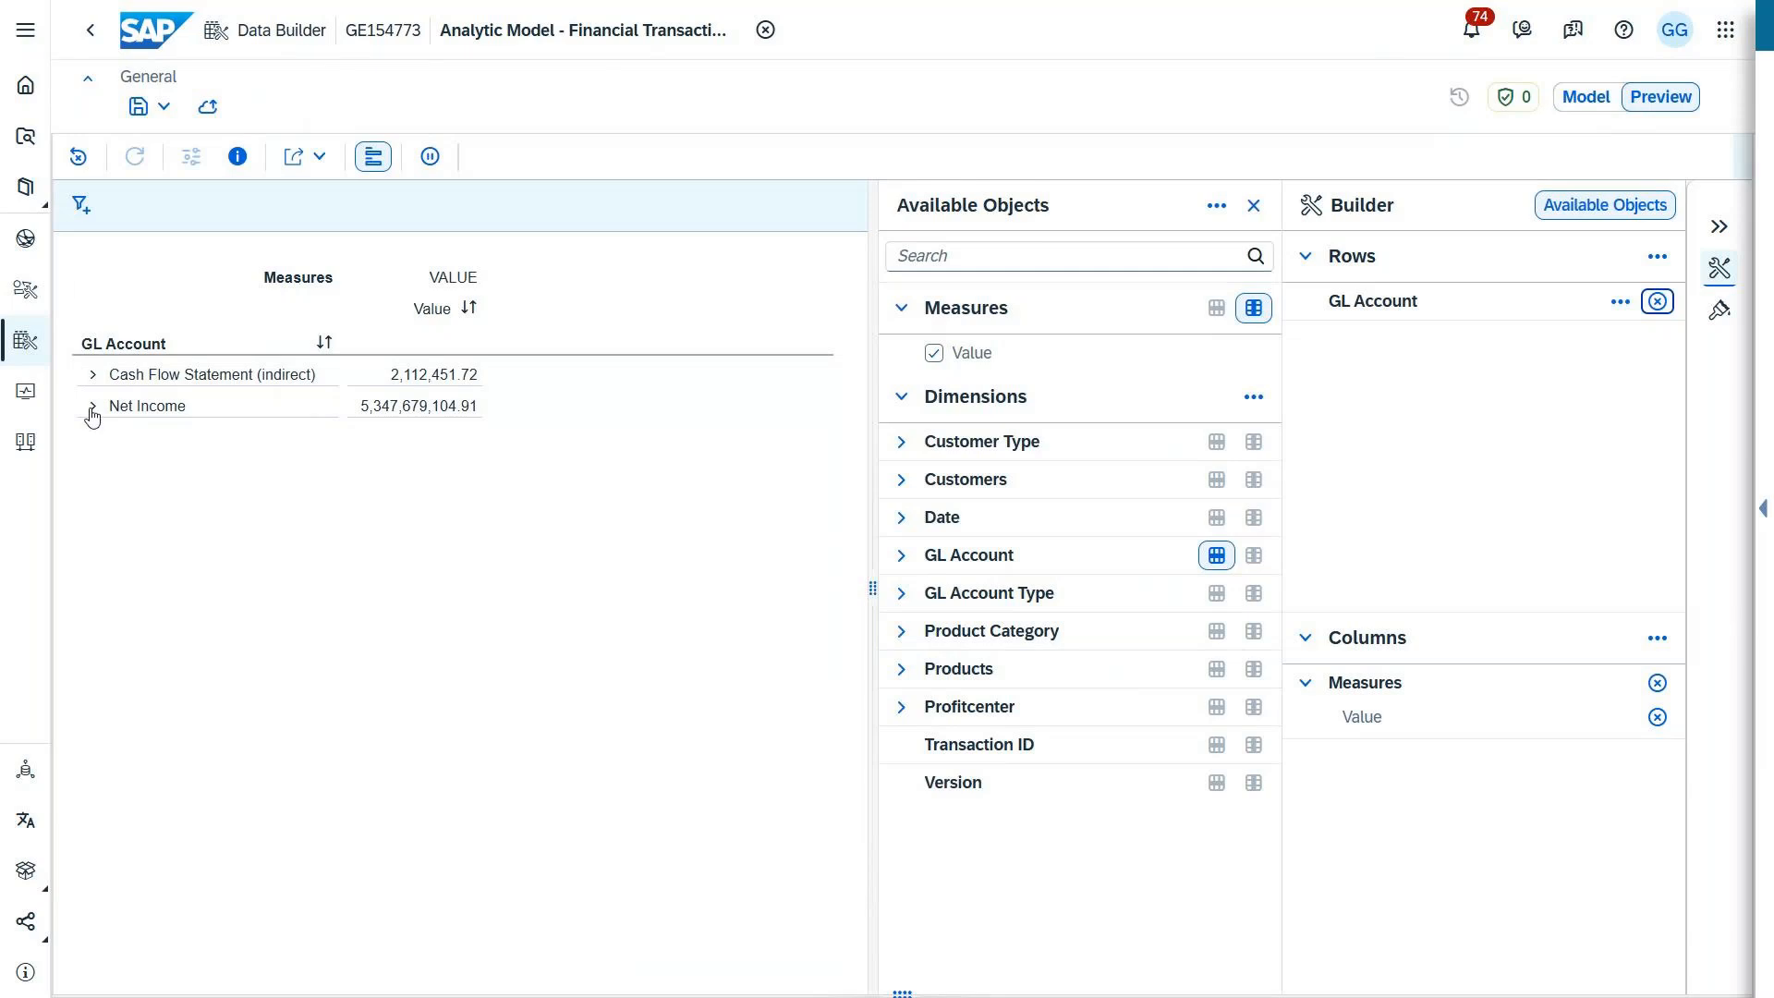
Step: Expand Net Income in the preview table through Earnings Before Interest & Taxes and Operating Income
click(91, 408)
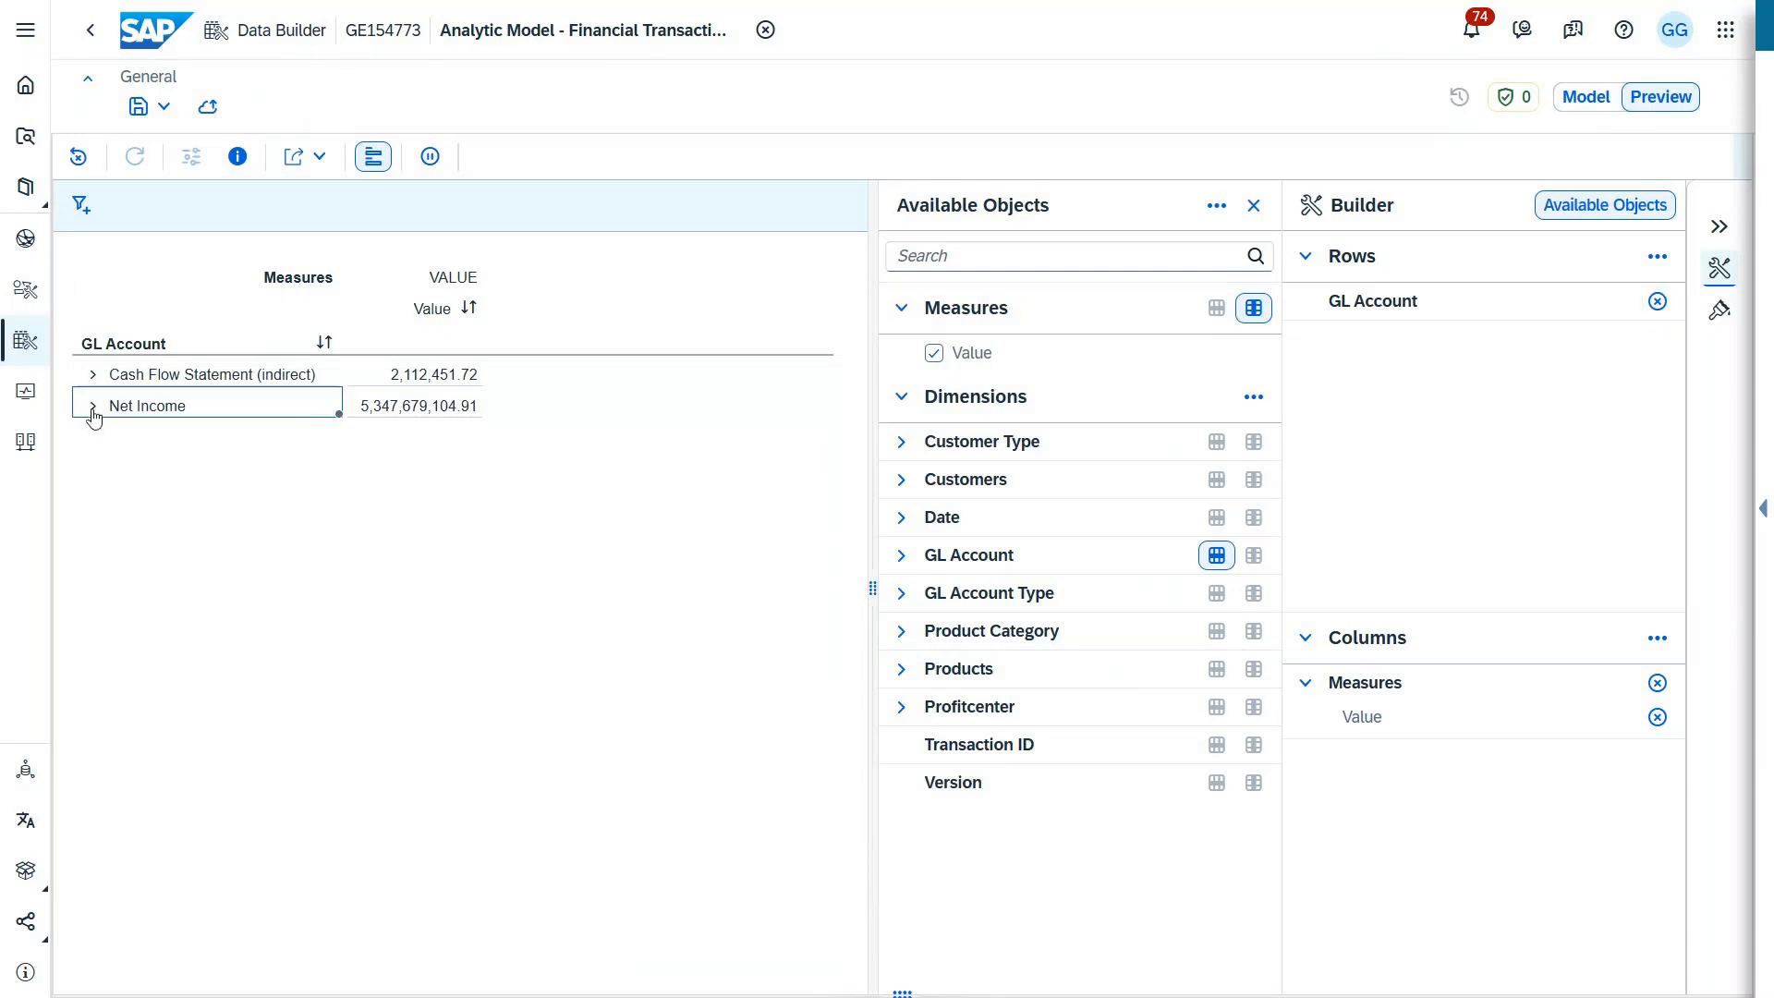
click(93, 408)
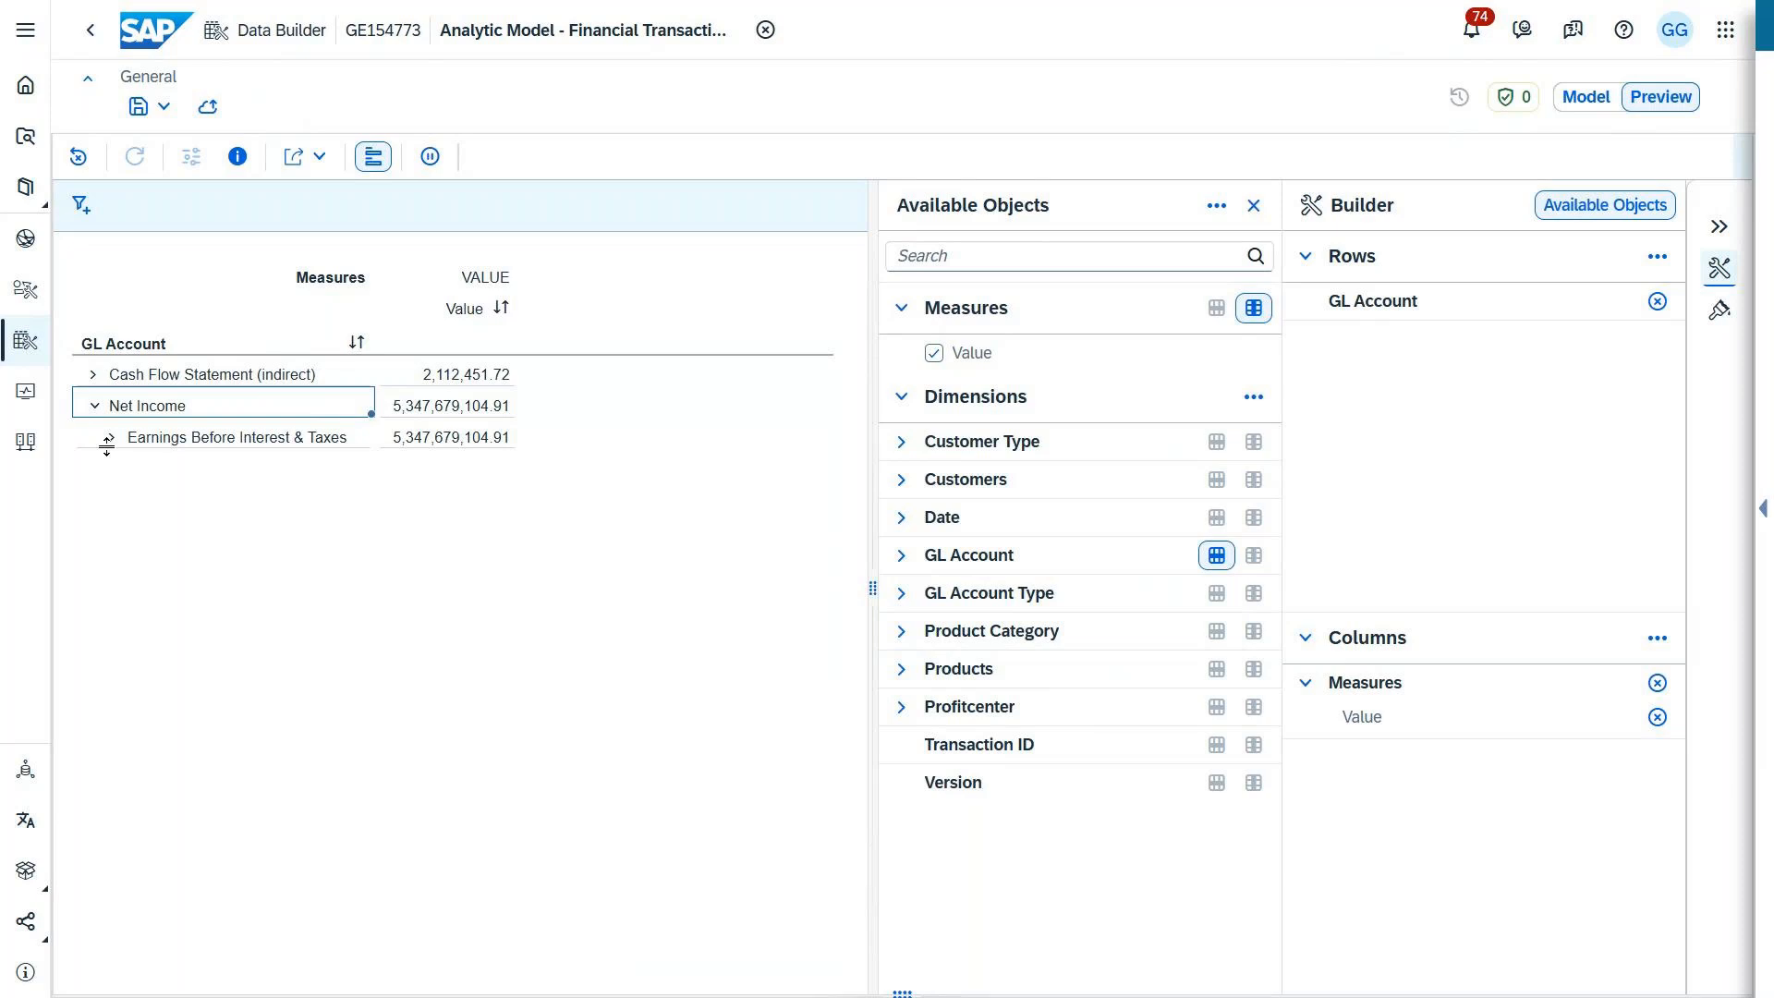
click(110, 439)
click(130, 471)
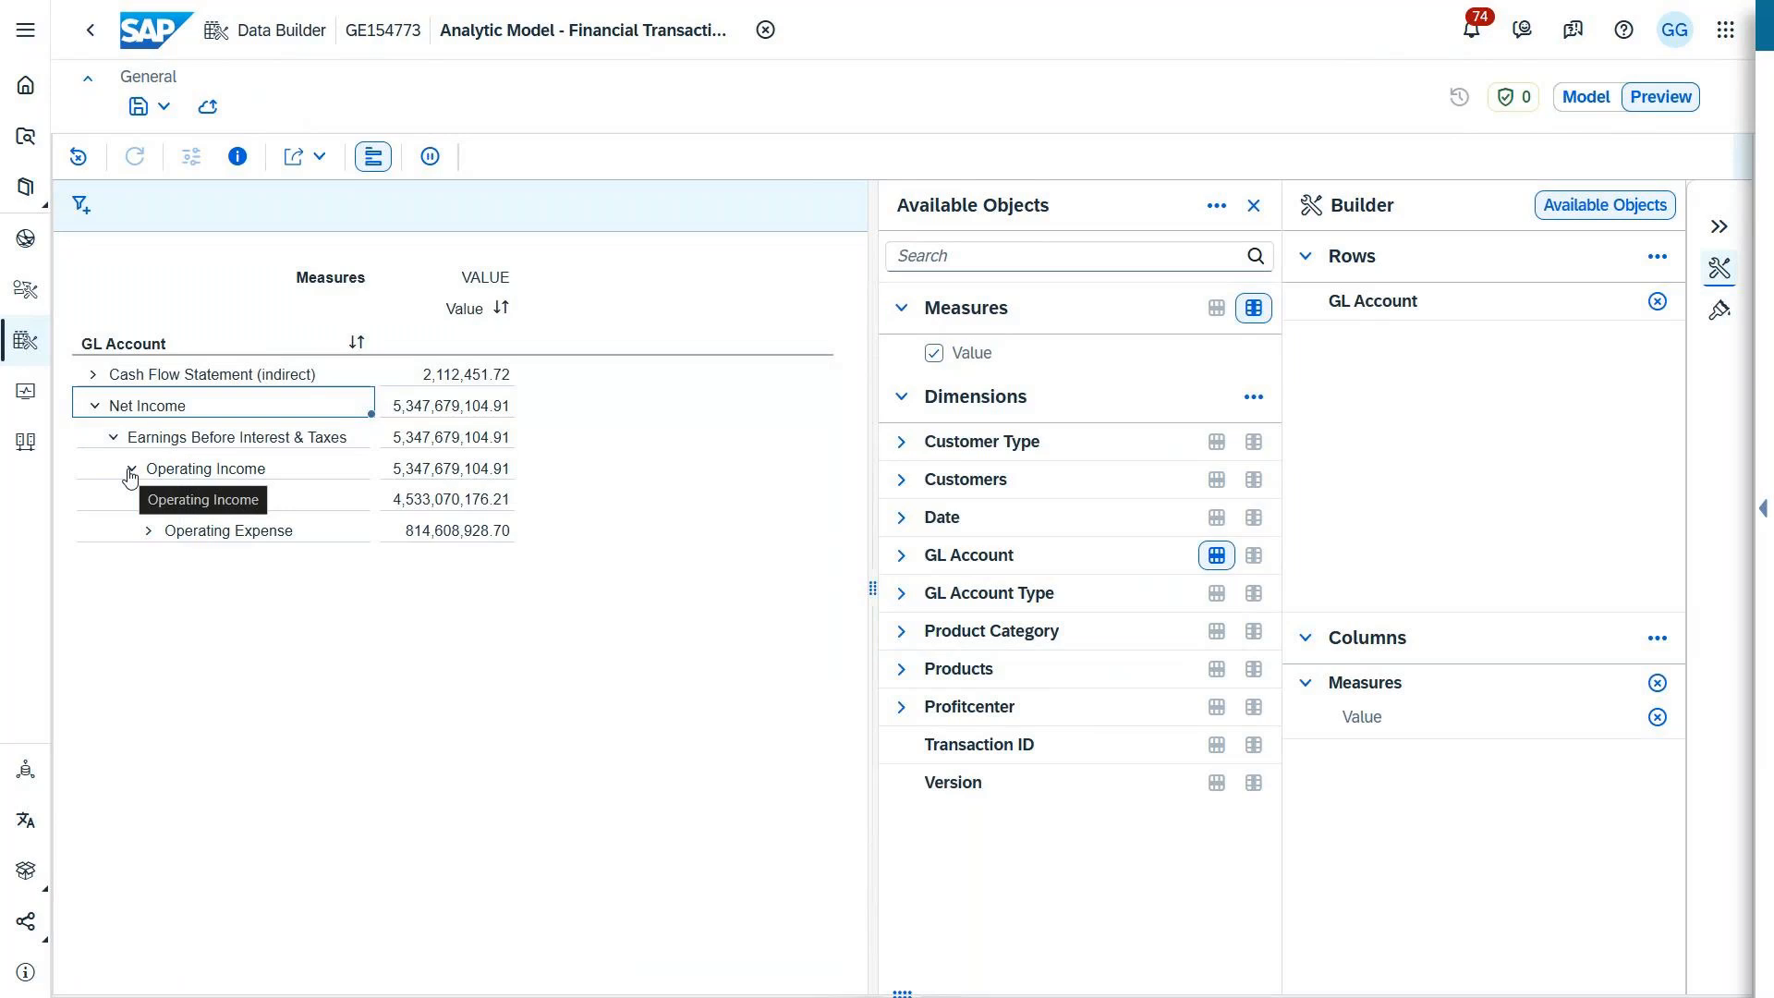
Step: Return to the model diagram and show the dependency analysis in the model's Impact and Lineage Analysis
mouse_move(962, 4)
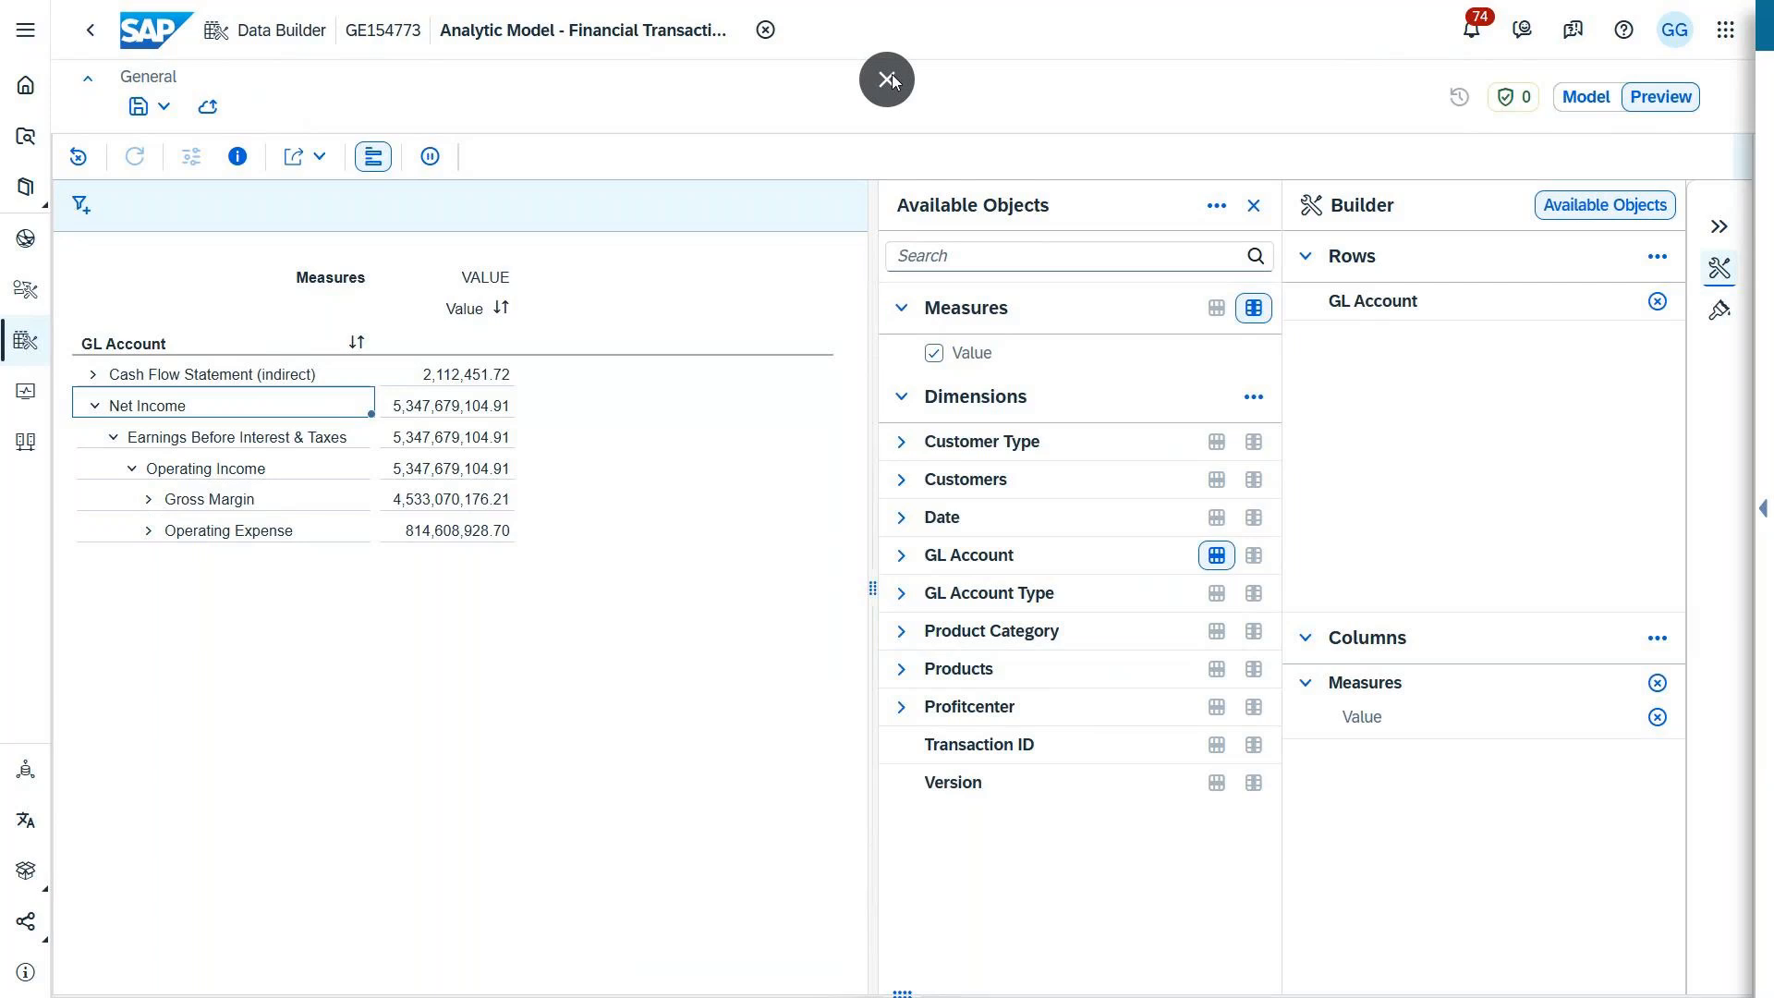
click(1586, 96)
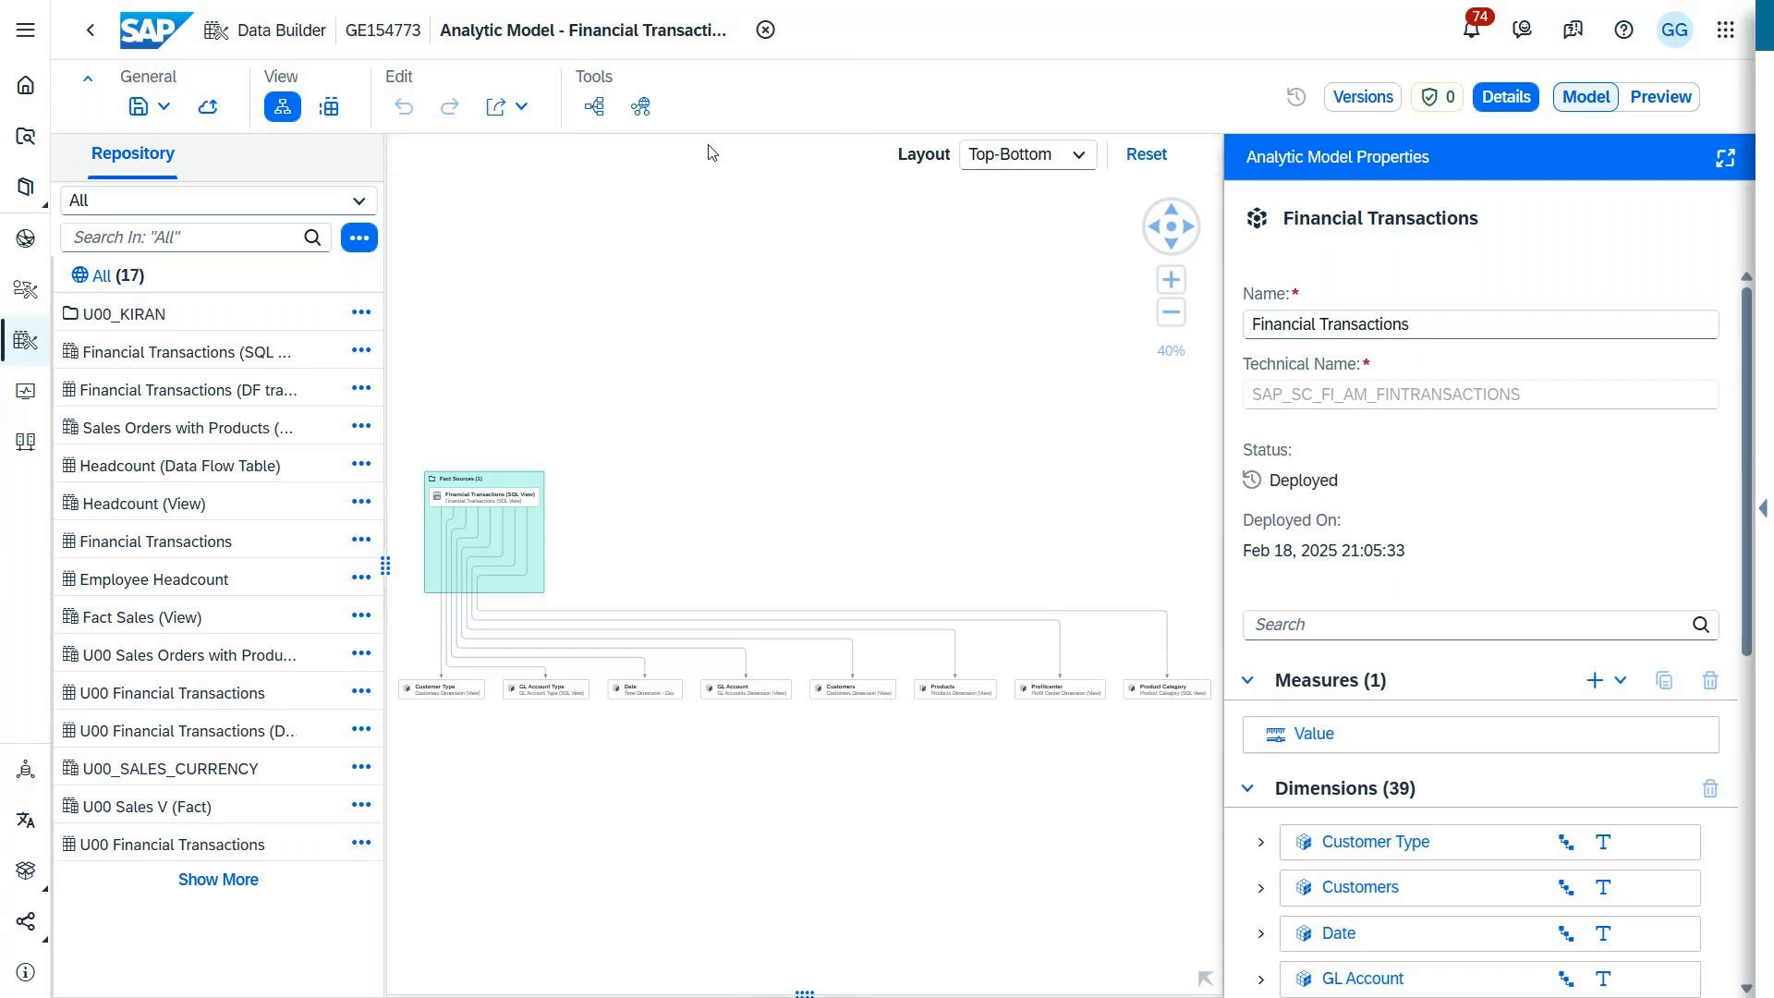
click(597, 107)
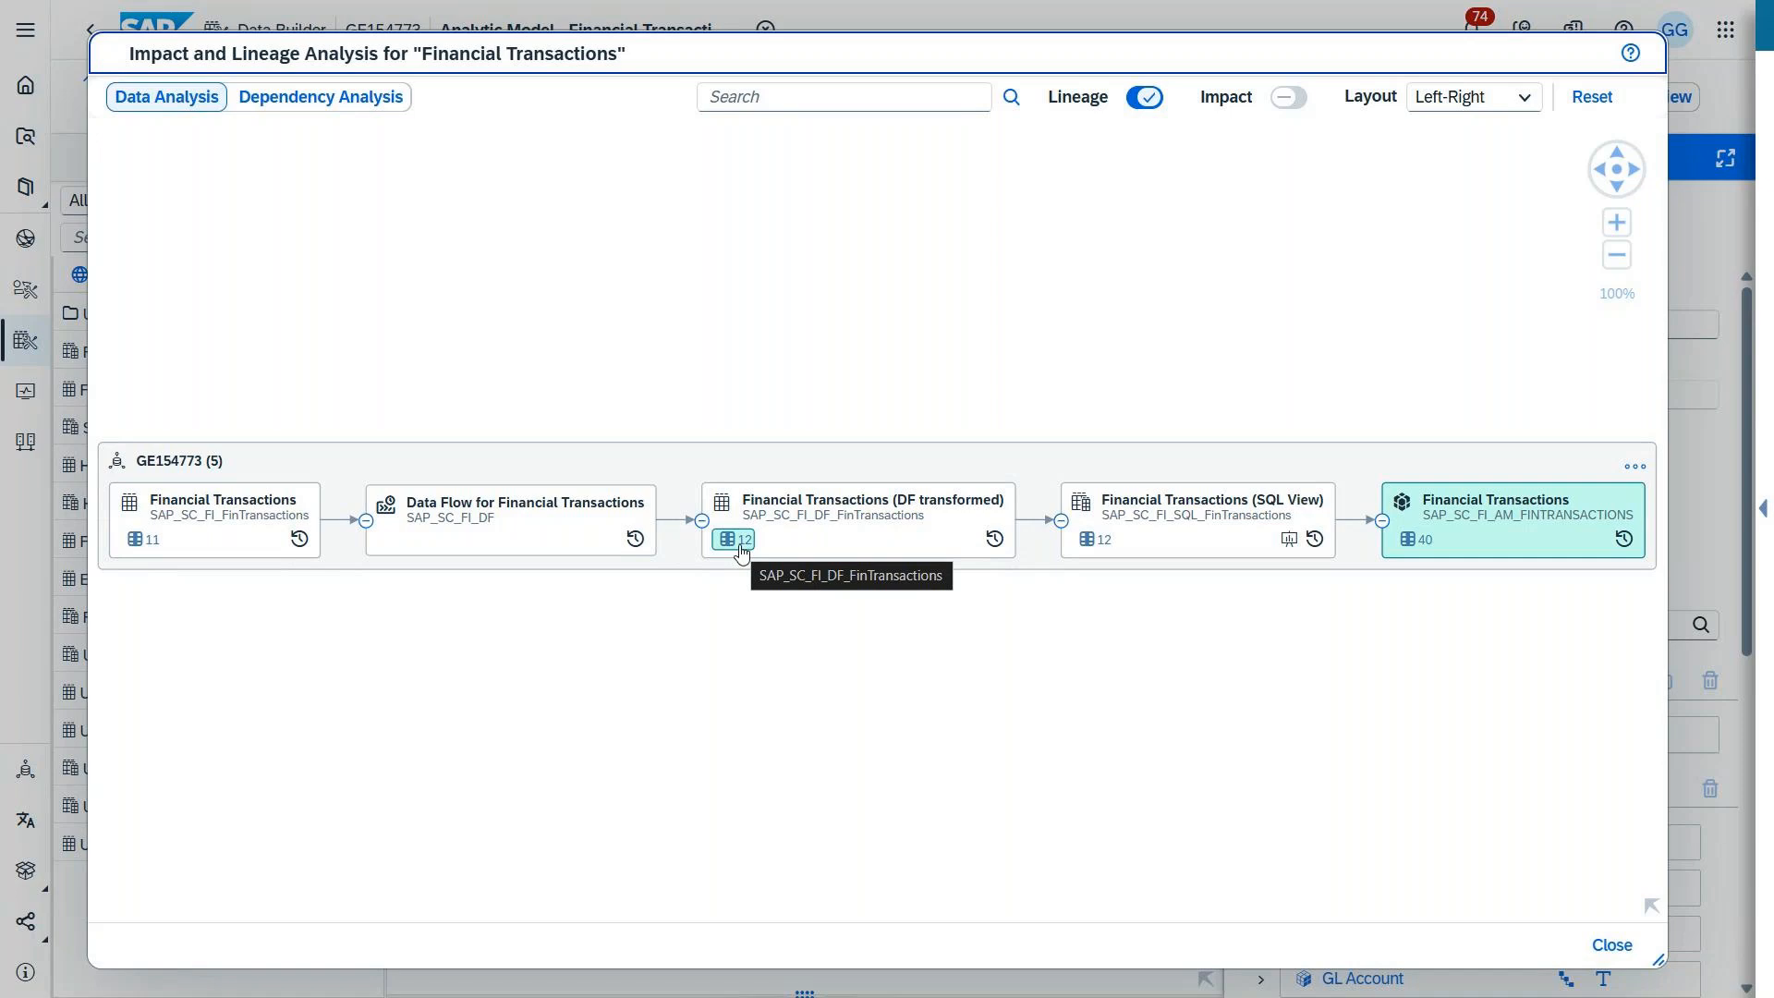
click(335, 104)
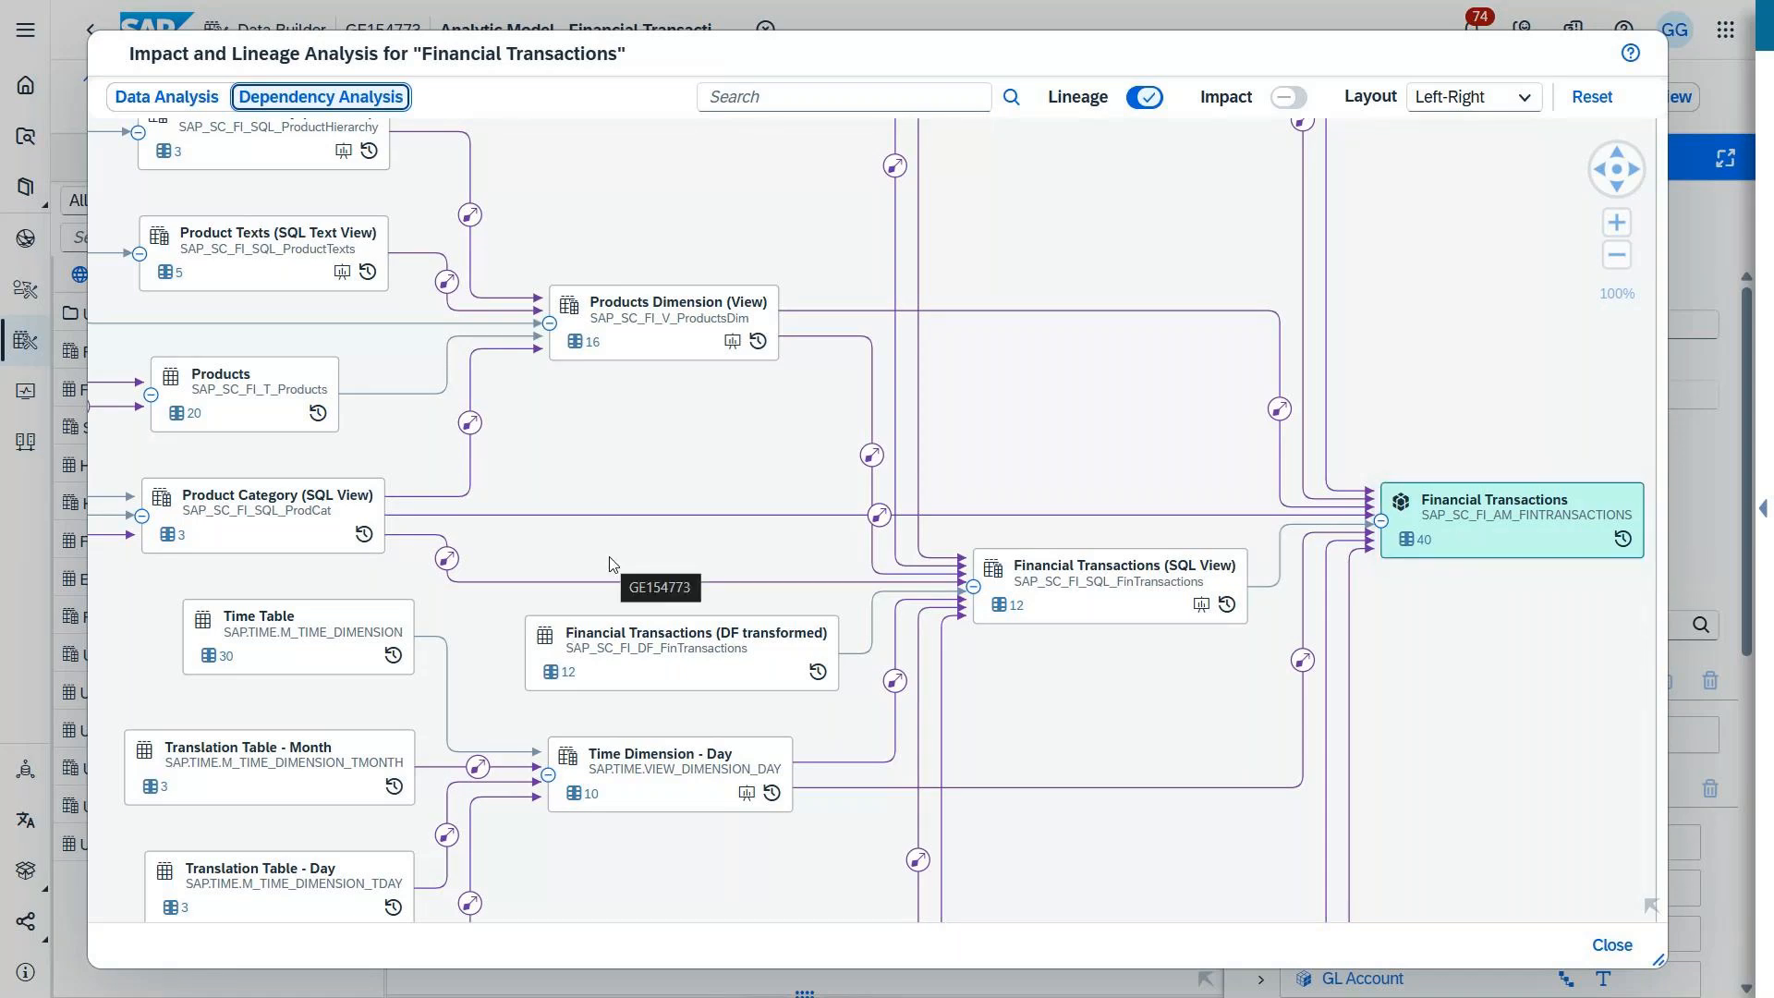
Step: Locate GL Accounts Dimension (View) in the dependency graph, highlight its lineage and open the view in its own editor
click(1651, 910)
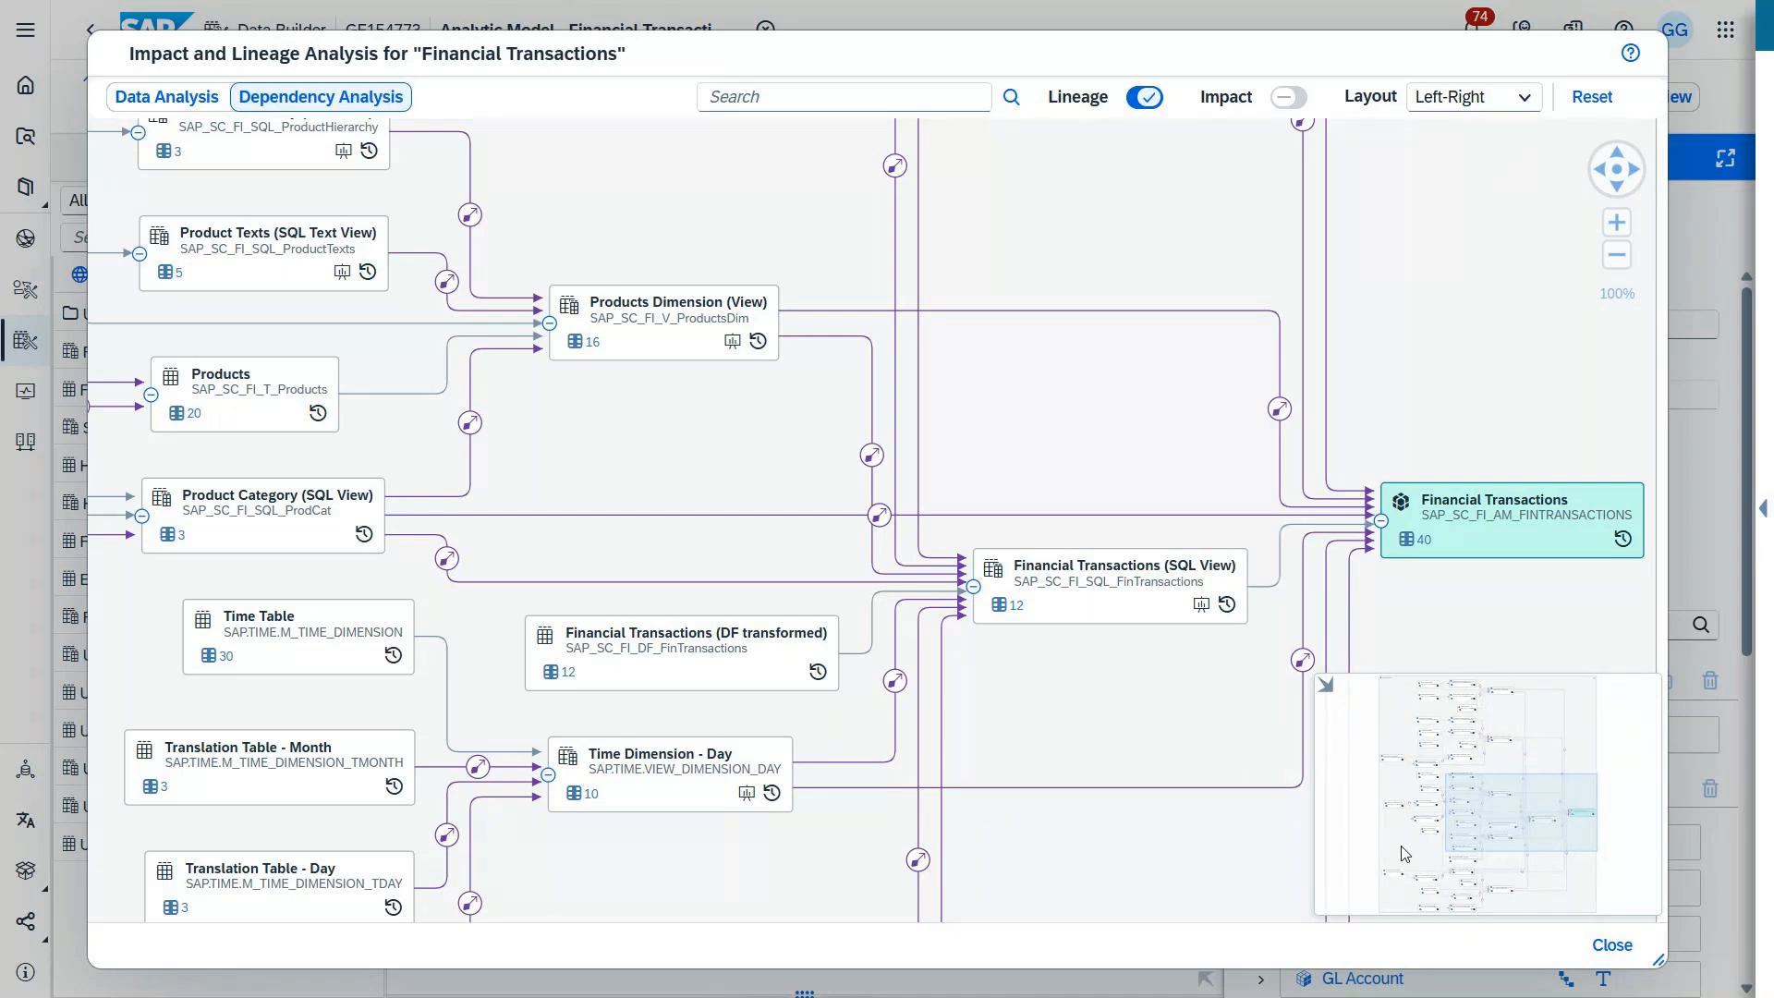
drag(1503, 804, 1418, 871)
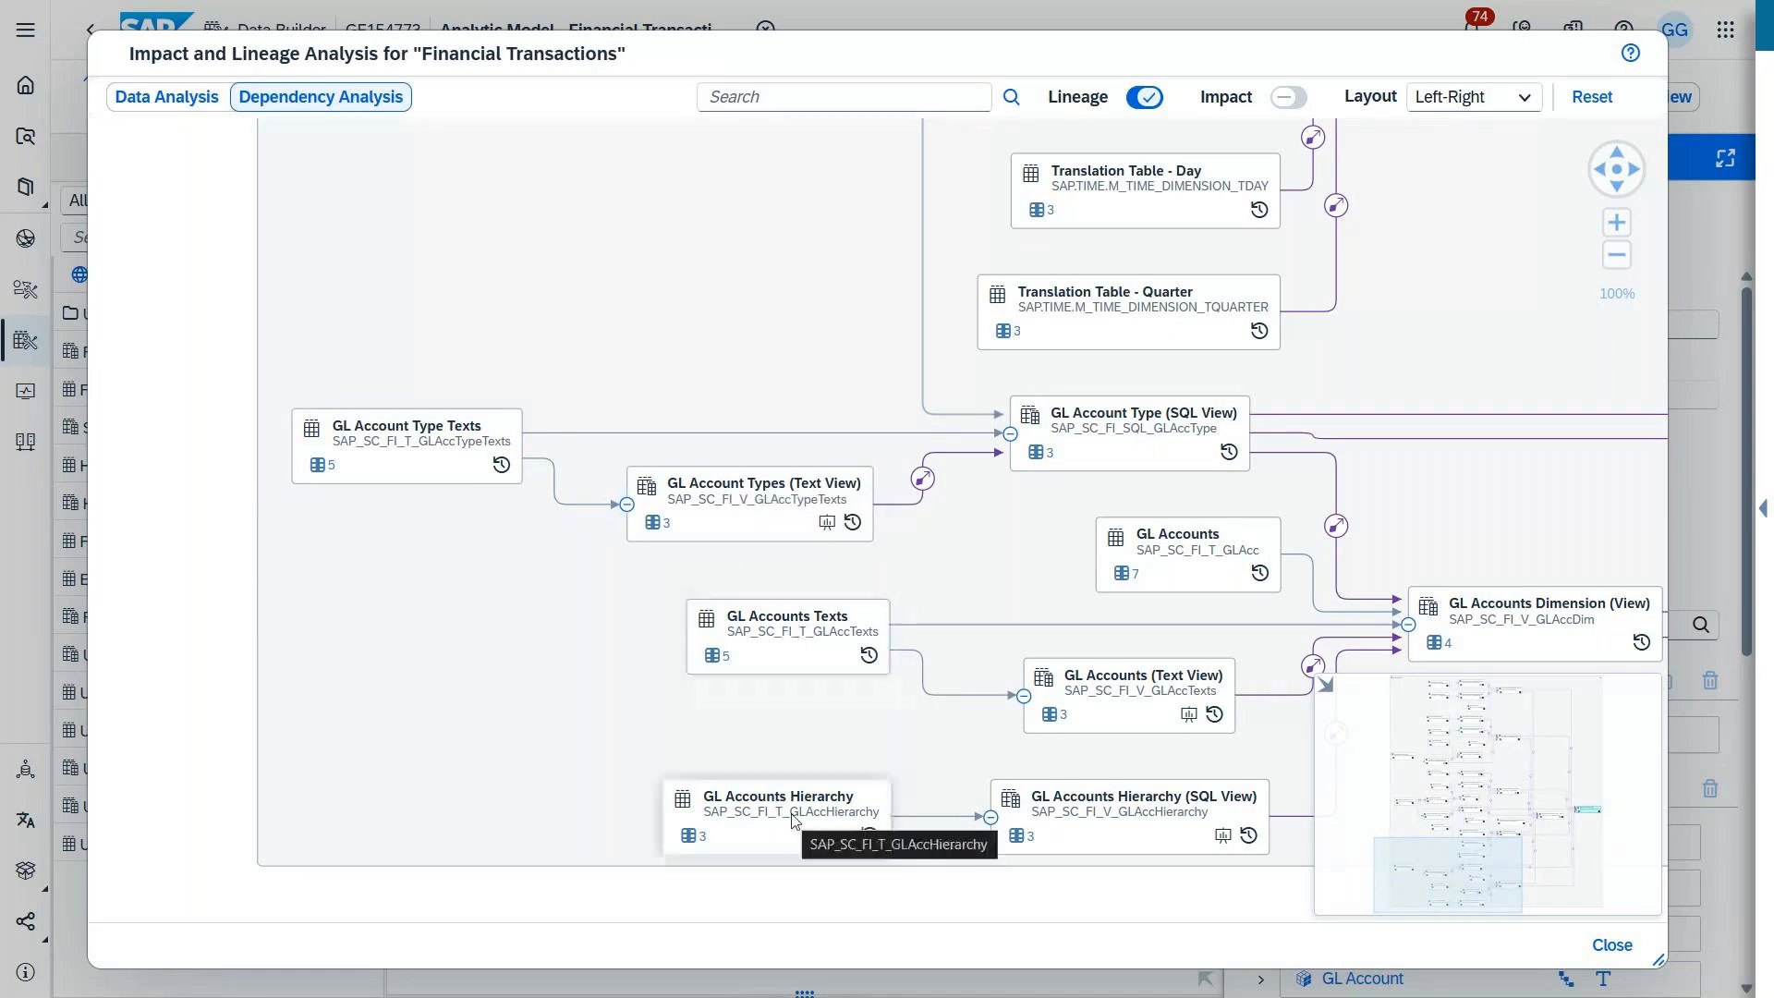
click(1549, 636)
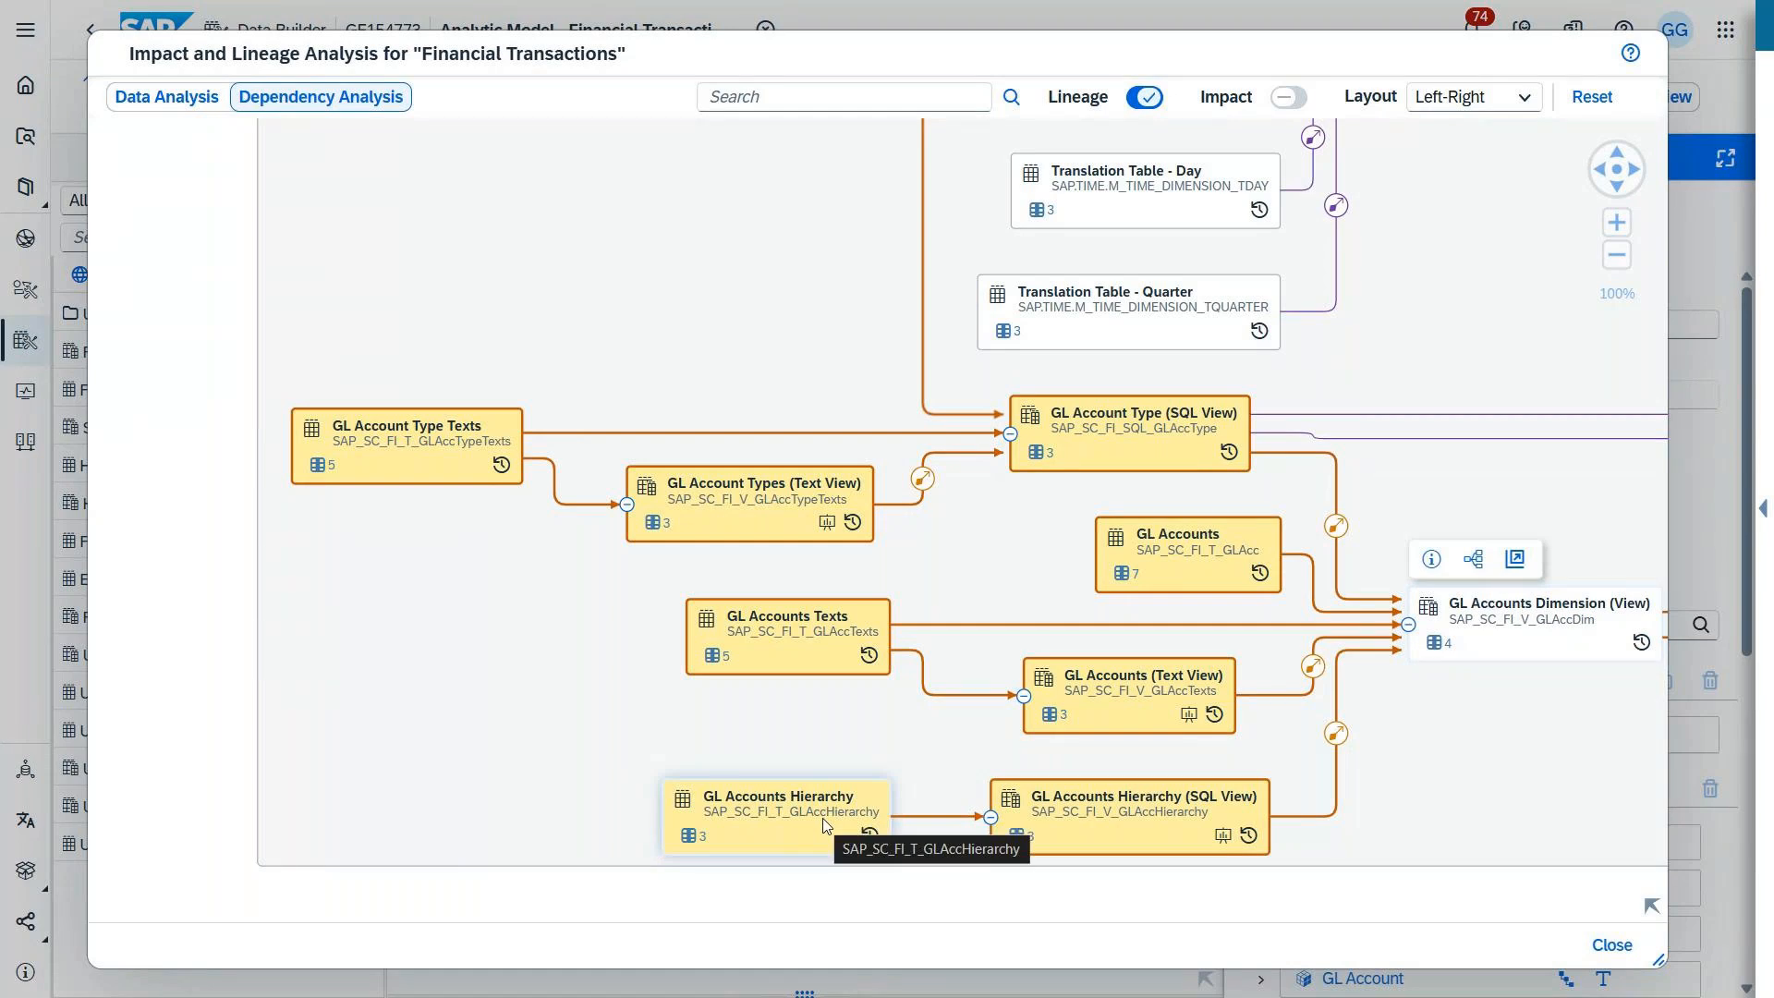
click(1516, 560)
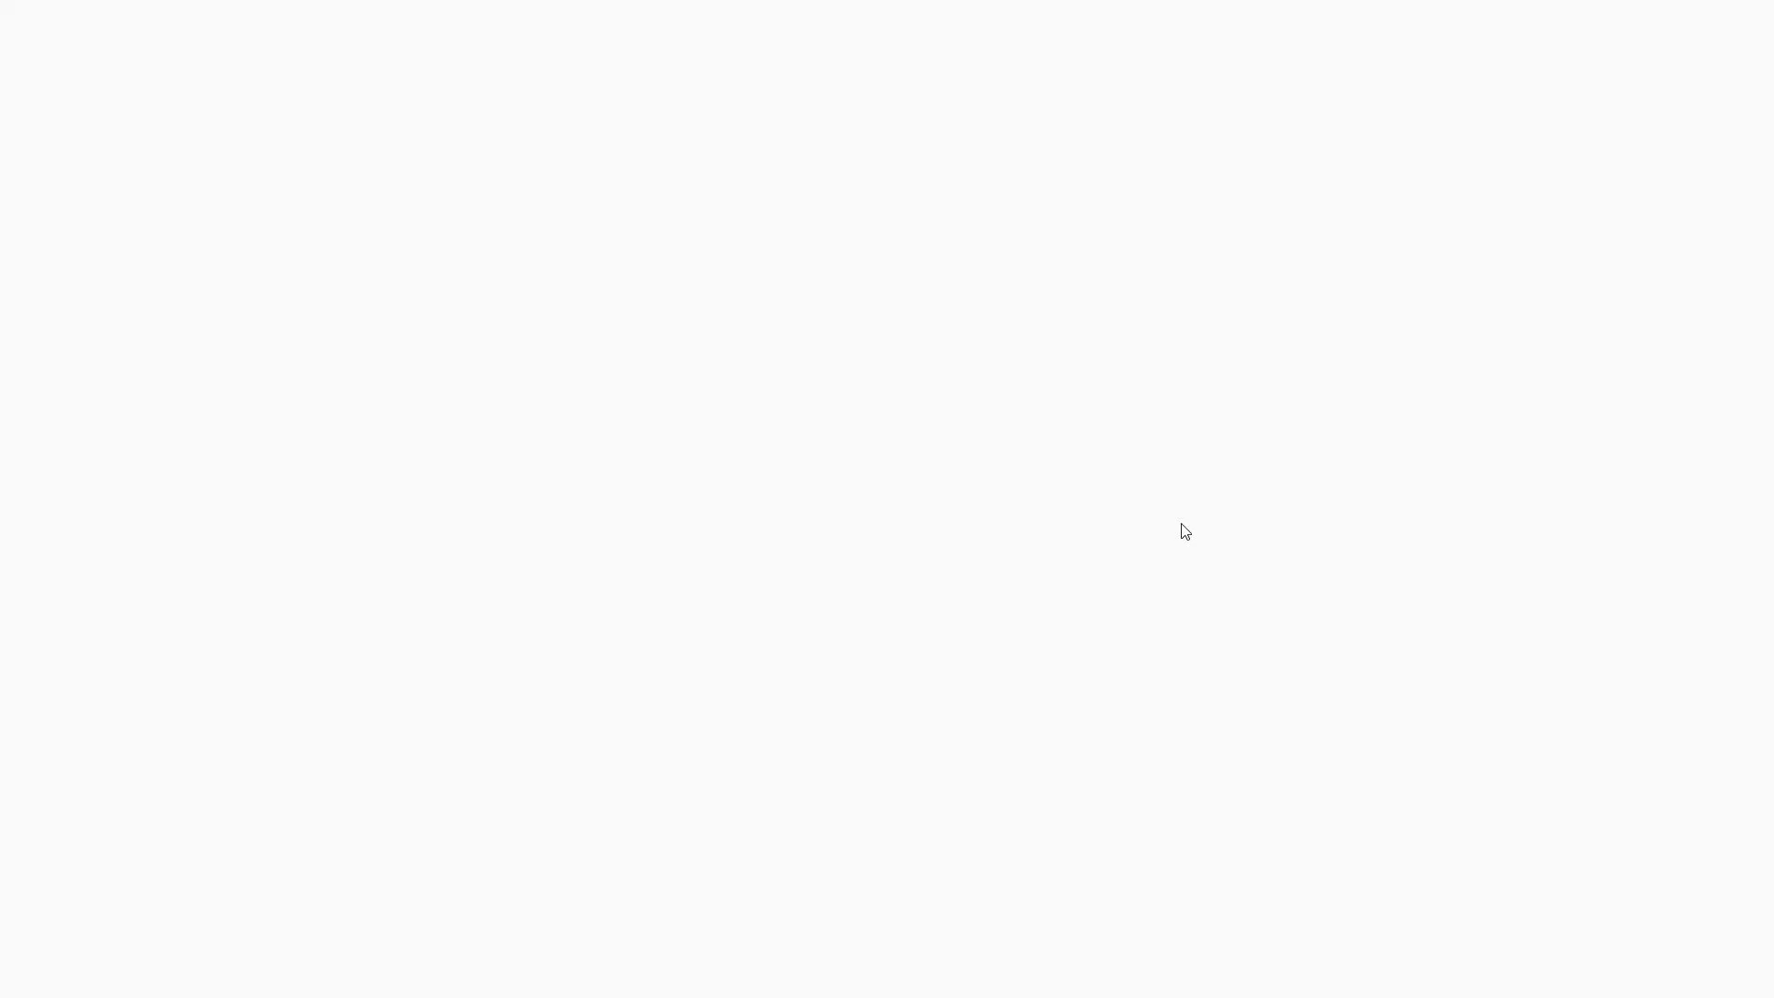
Step: Inspect the properties of the GL Accounts and GL Accounts Texts tables, their inner join and the projection
mouse_move(981, 7)
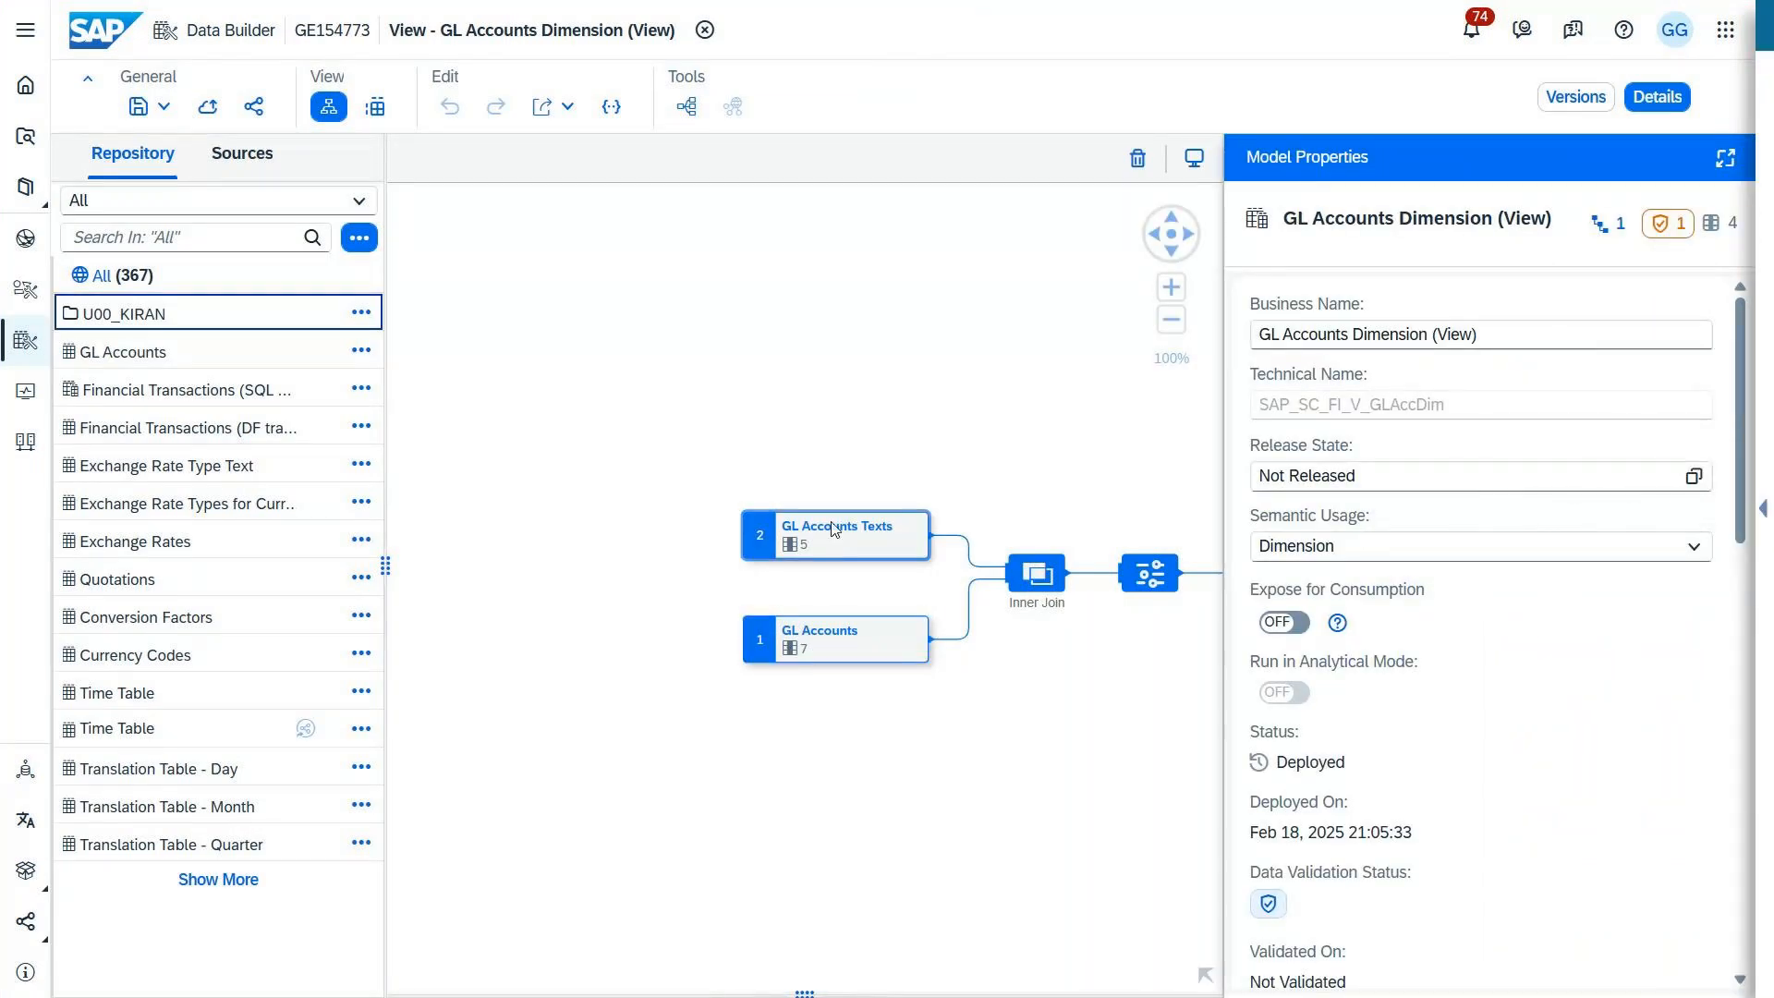
click(852, 645)
click(864, 551)
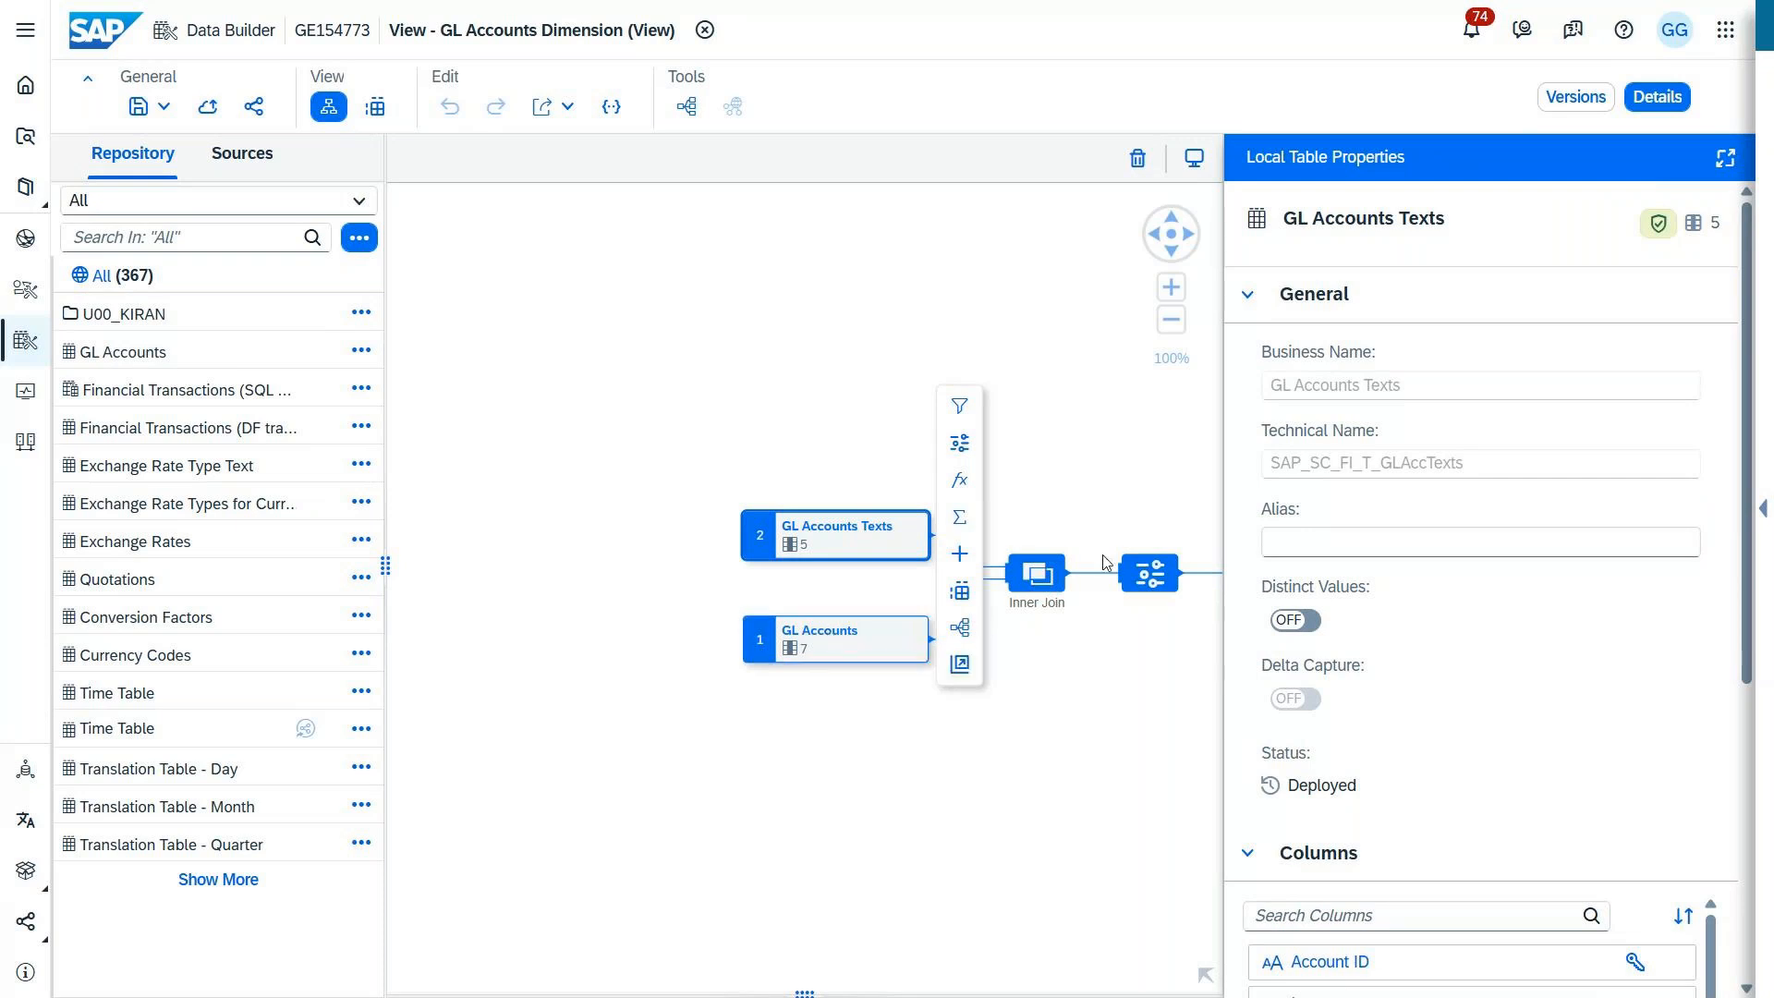
click(1044, 576)
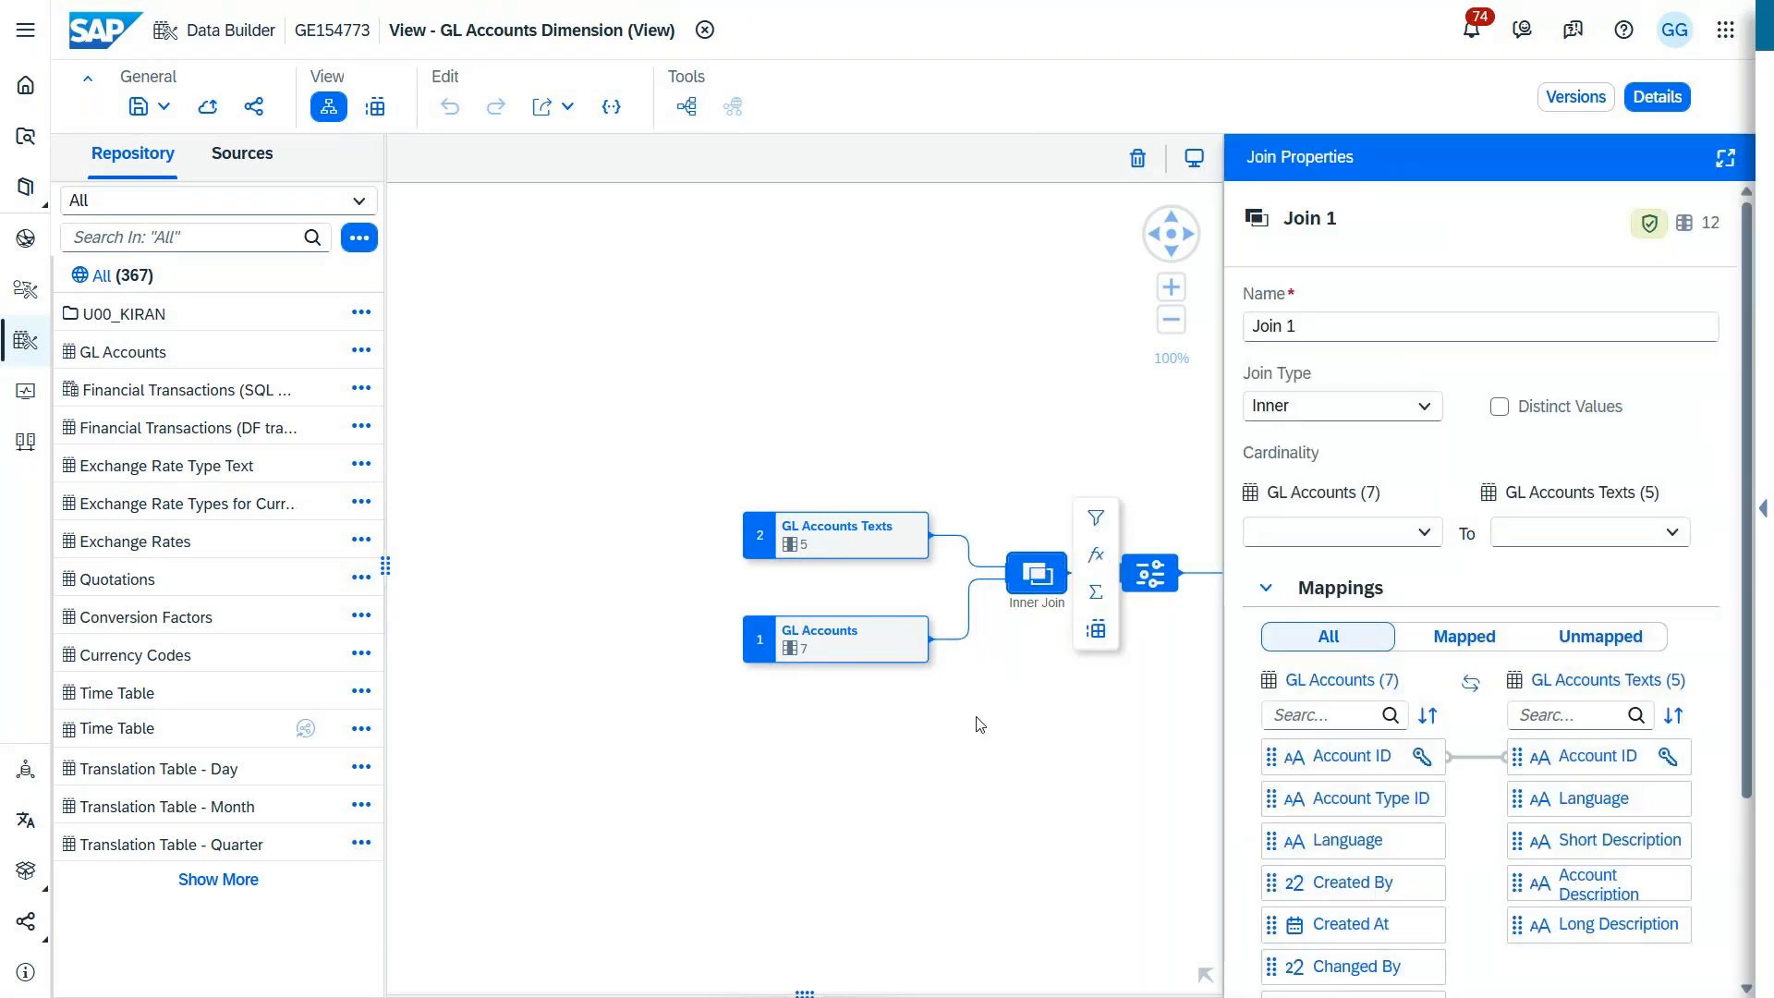
click(1151, 572)
Step: Review the attributes of the GL Accounts Dimension output node and compare them with the columns of Projection 1
click(1207, 985)
drag(1116, 898, 1167, 894)
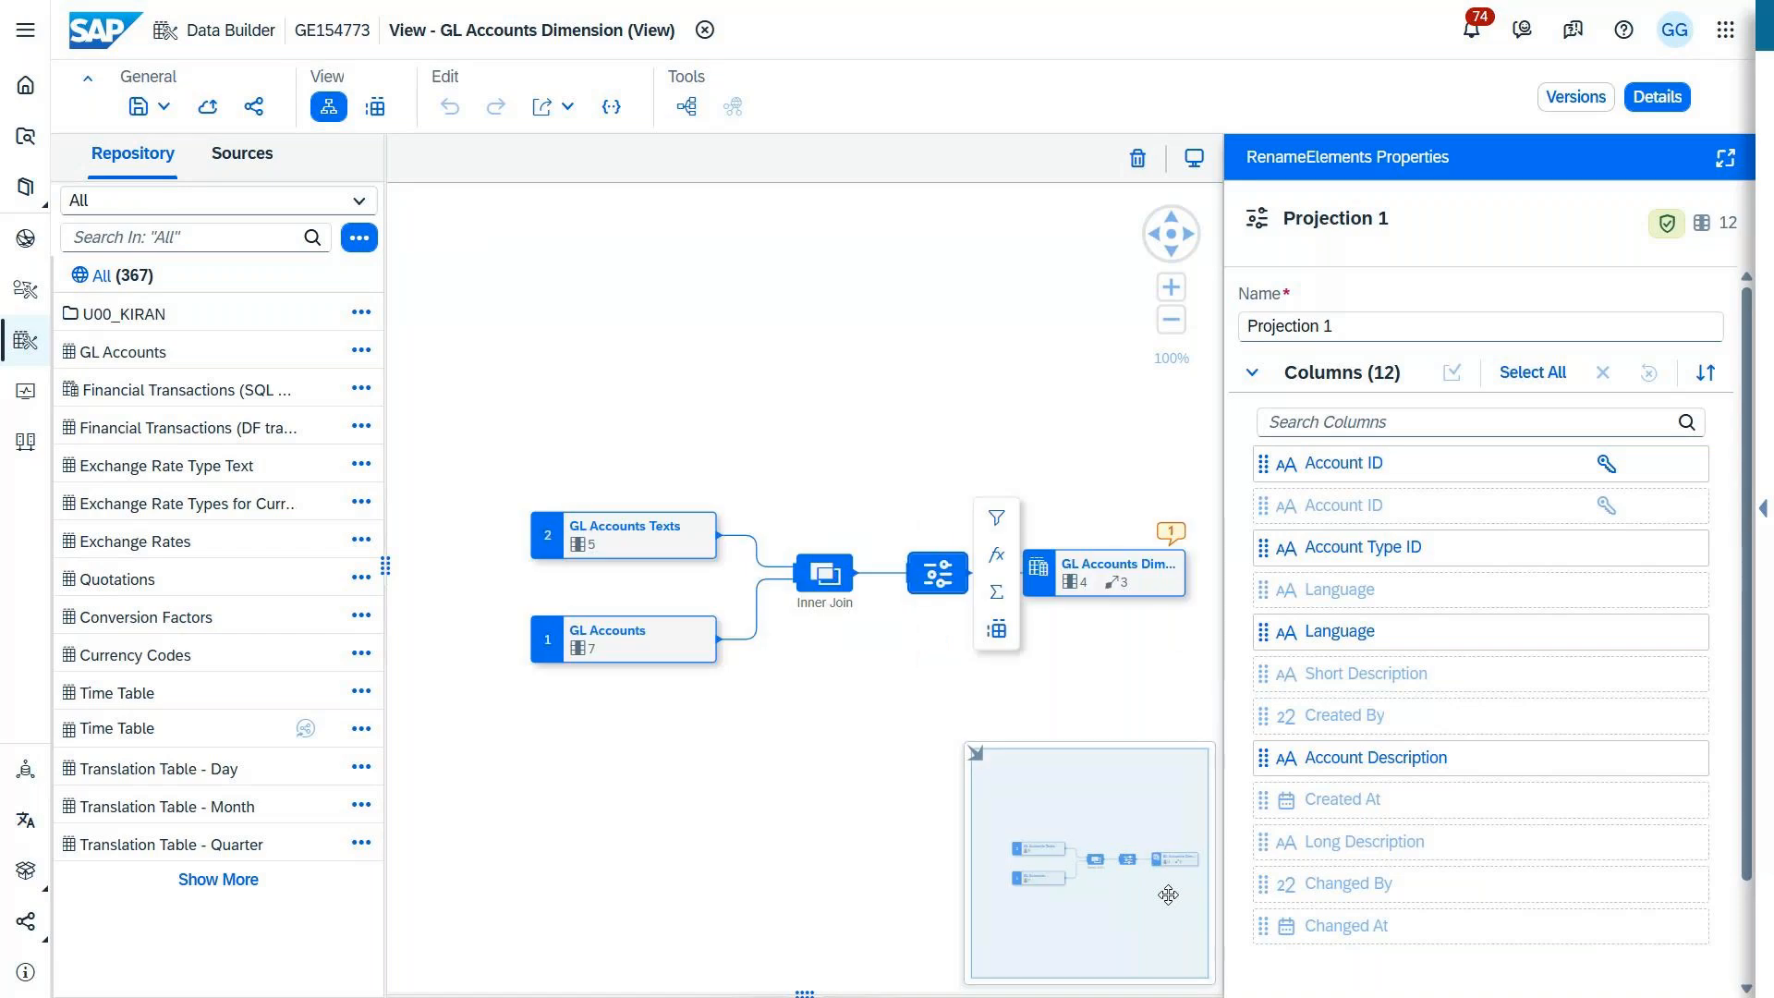
click(1150, 583)
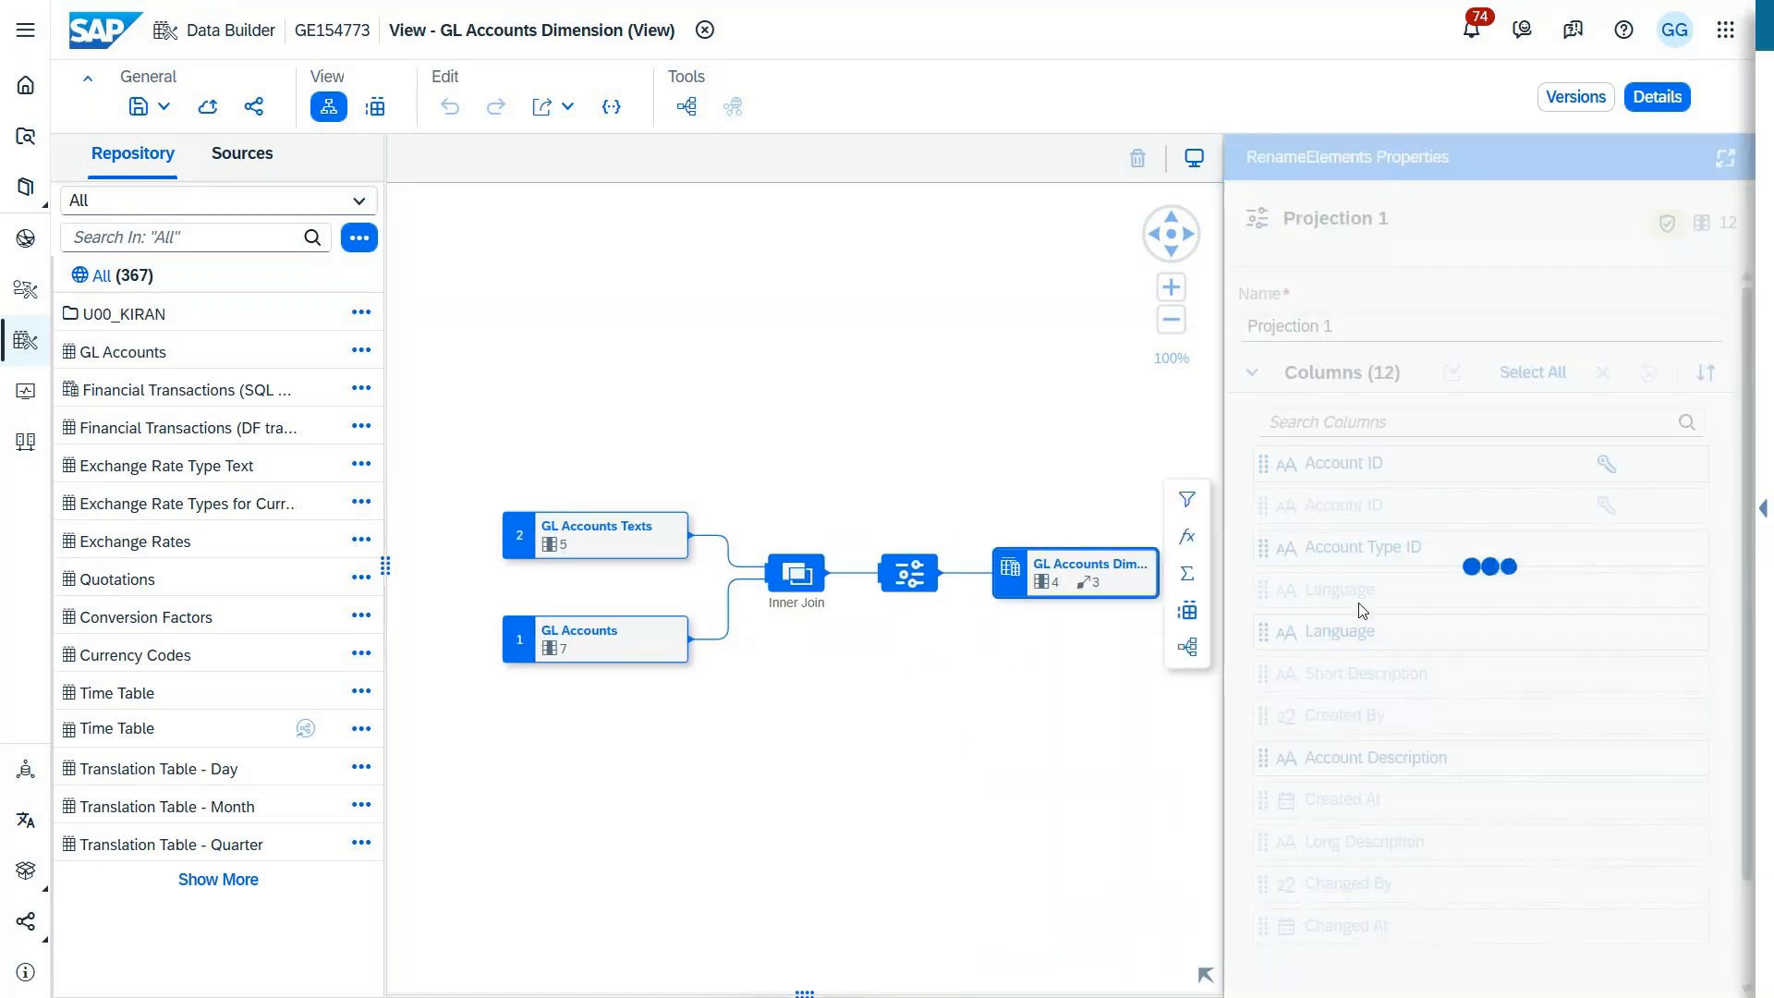
scroll(1363, 610, down, 9)
scroll(1362, 612, up, 1)
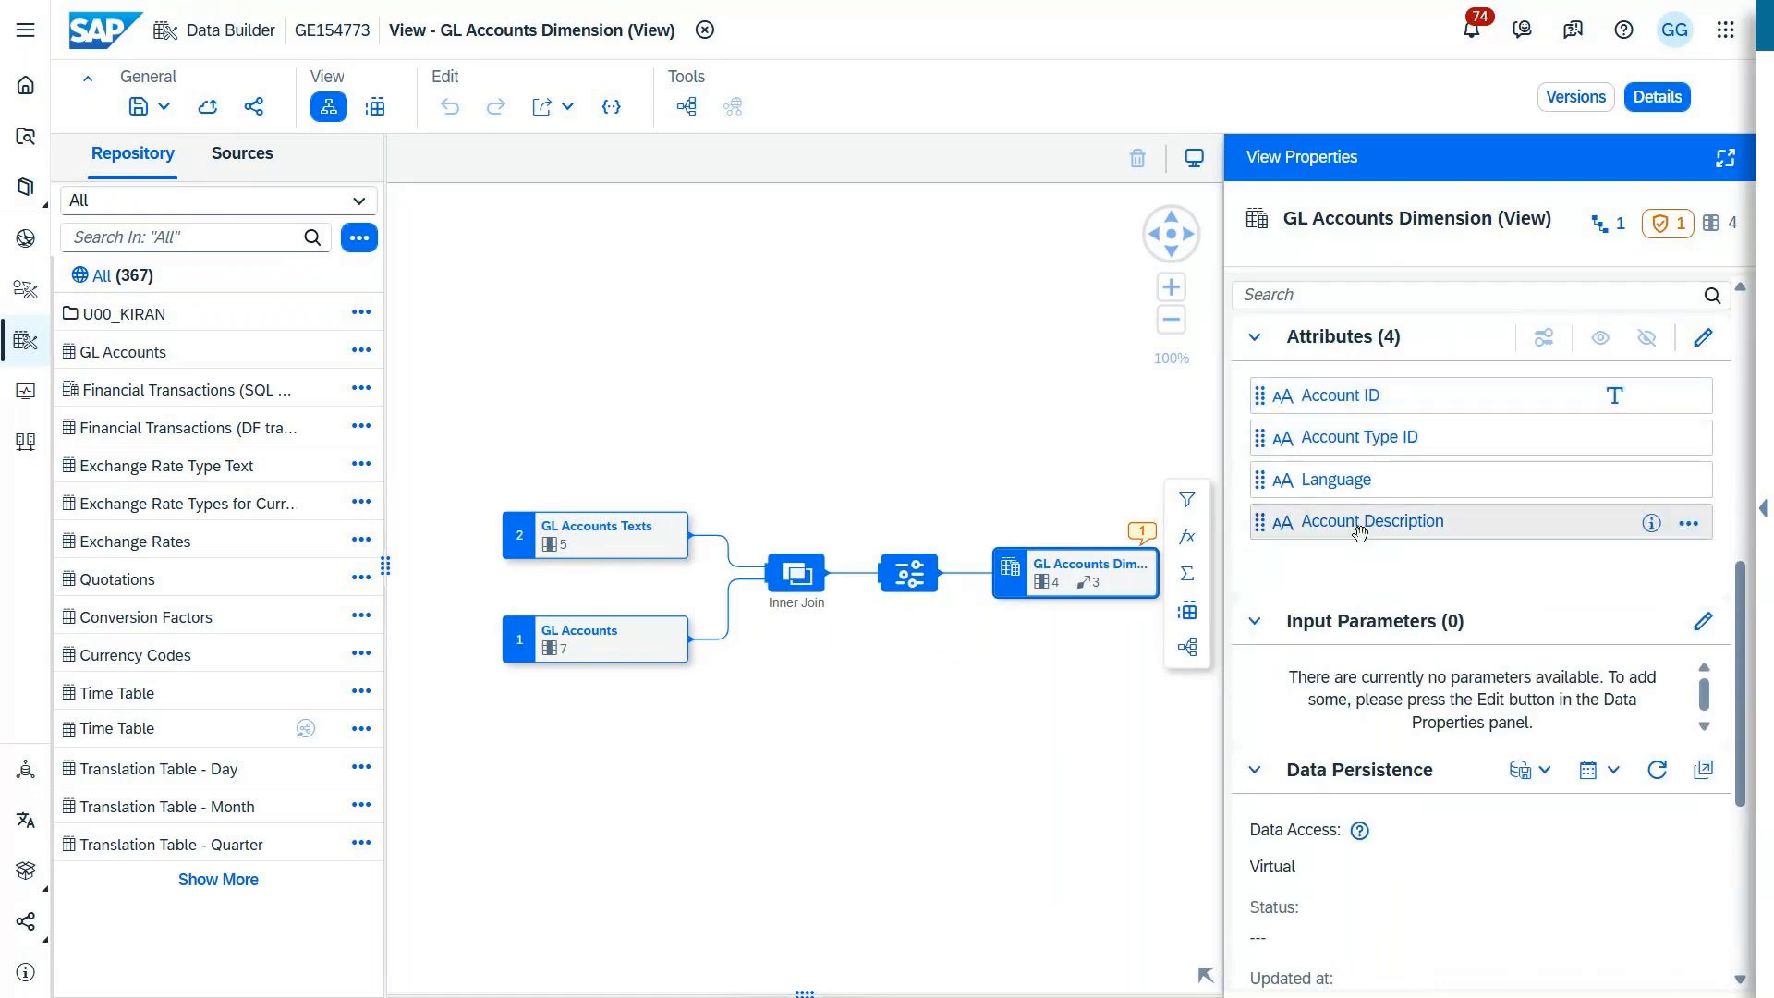
click(909, 572)
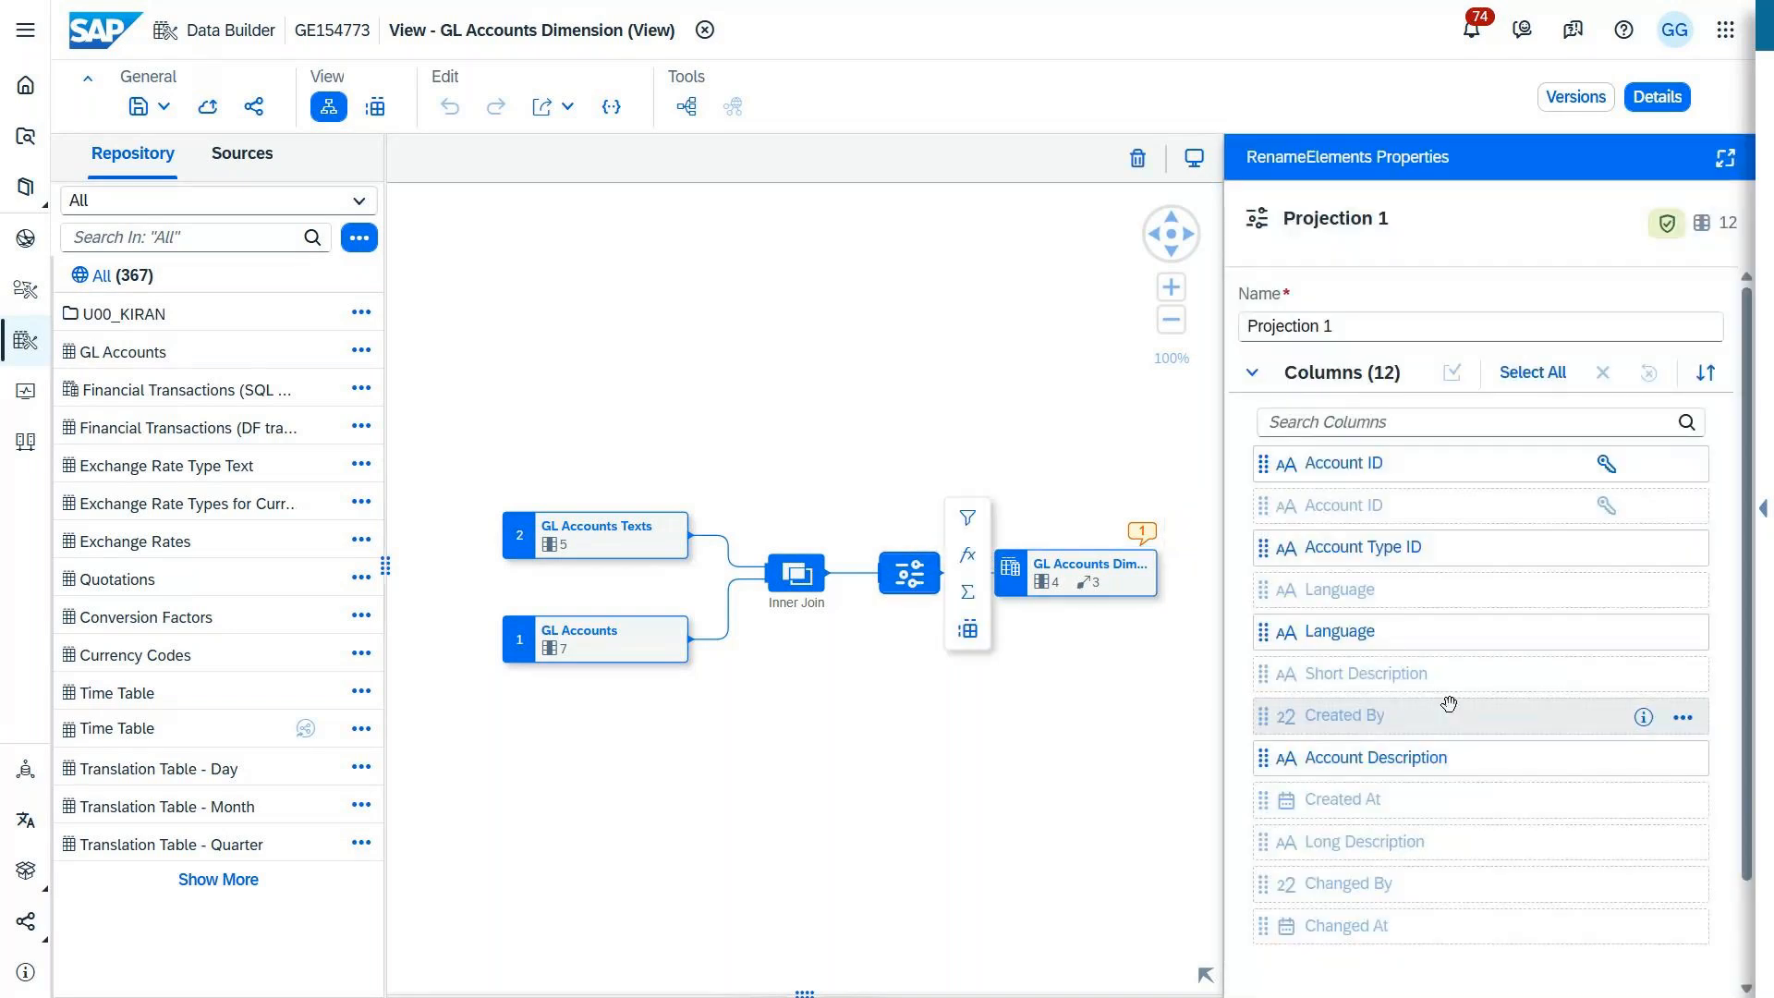
Step: Review the remaining columns of Projection 1 and the associations of the GL Accounts Dimension output node
scroll(1450, 730, down, 1)
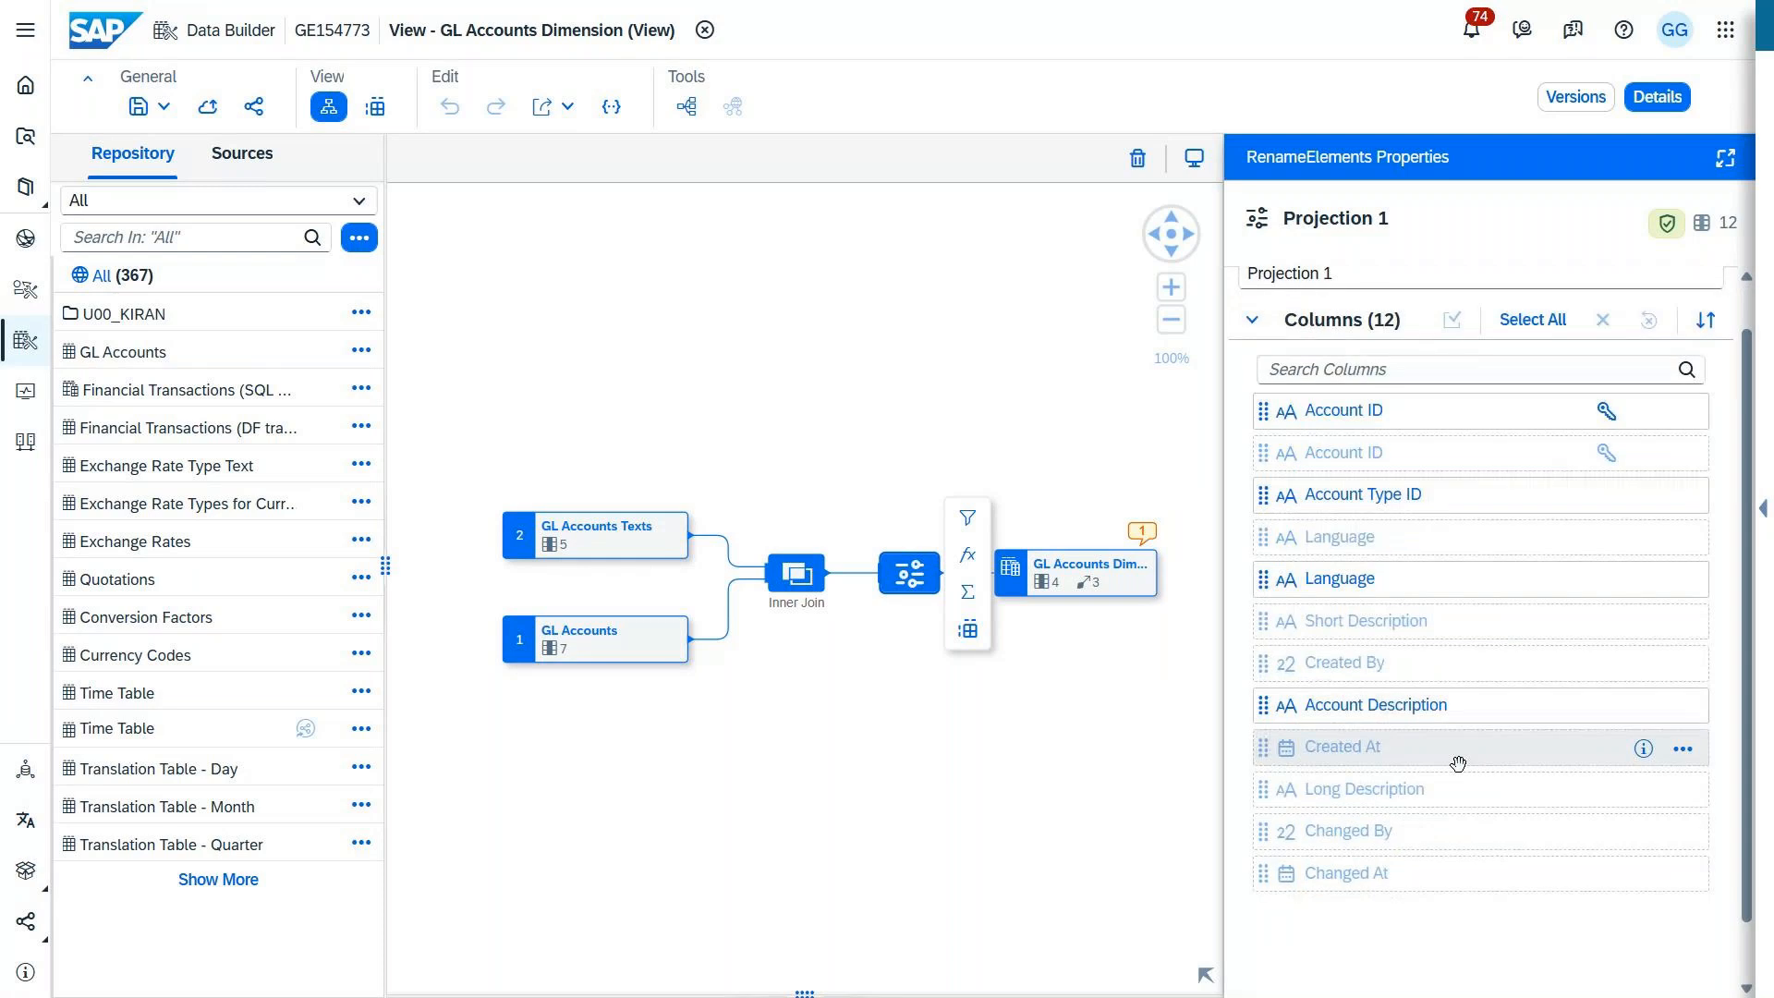
click(1097, 571)
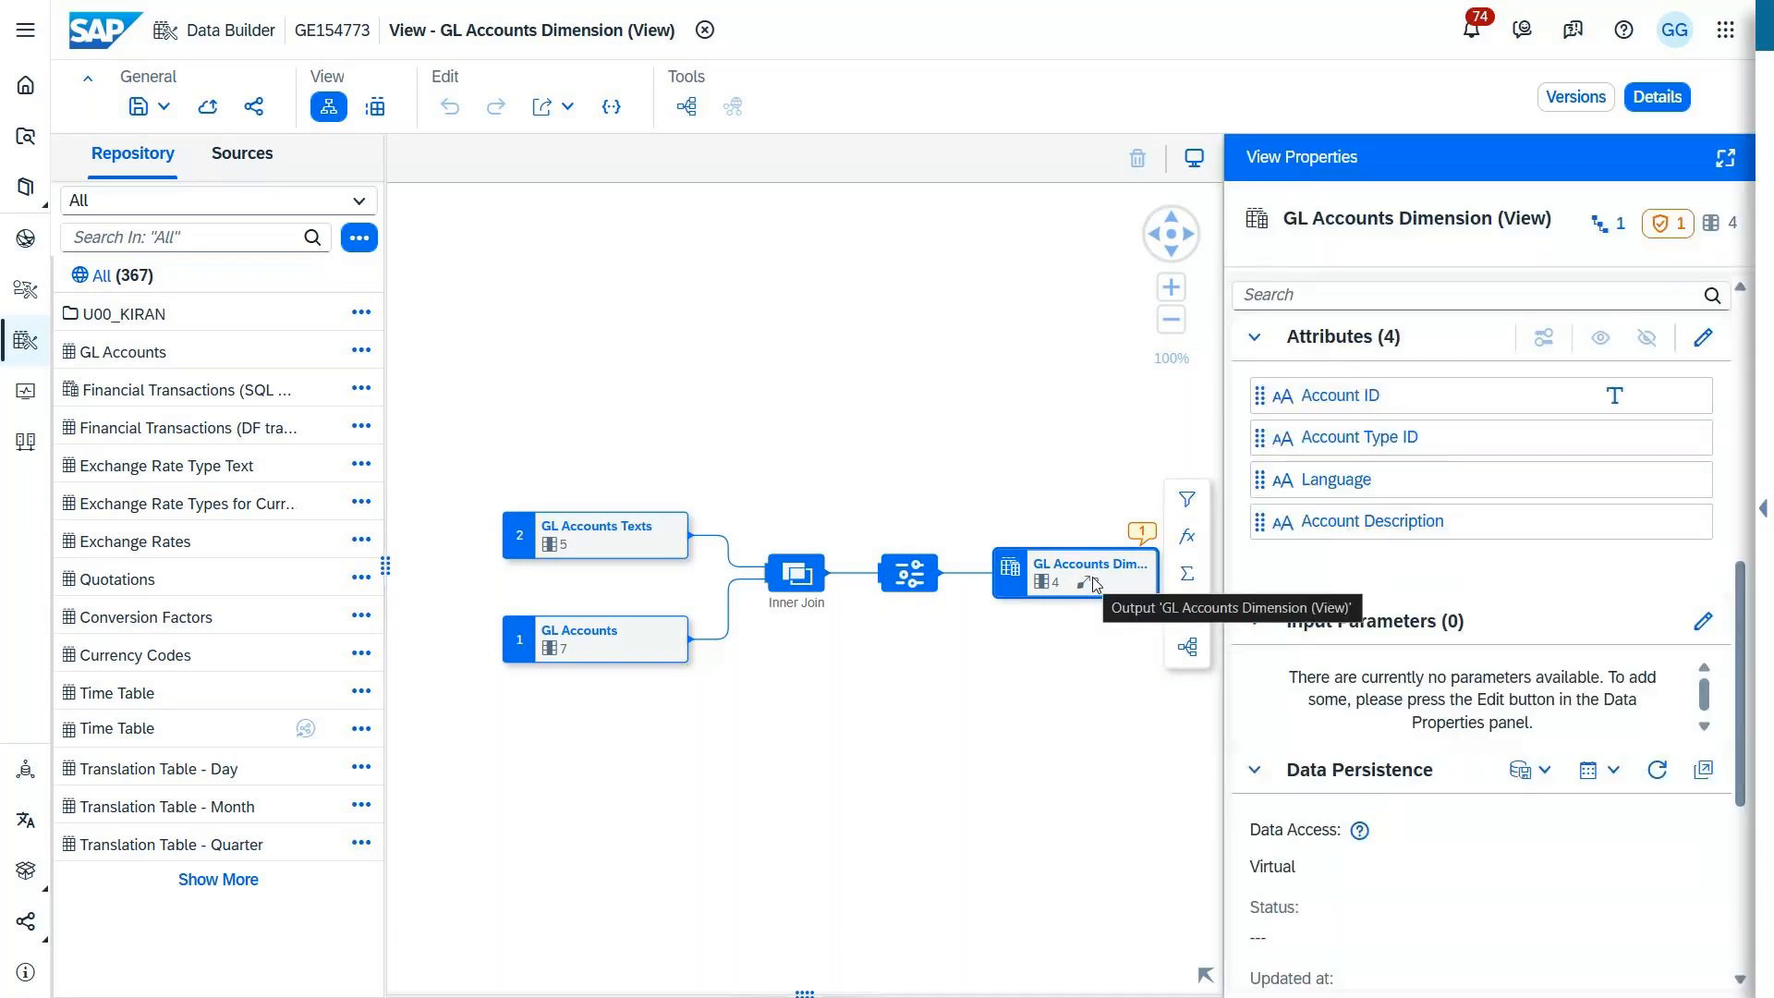
scroll(1428, 620, down, 5)
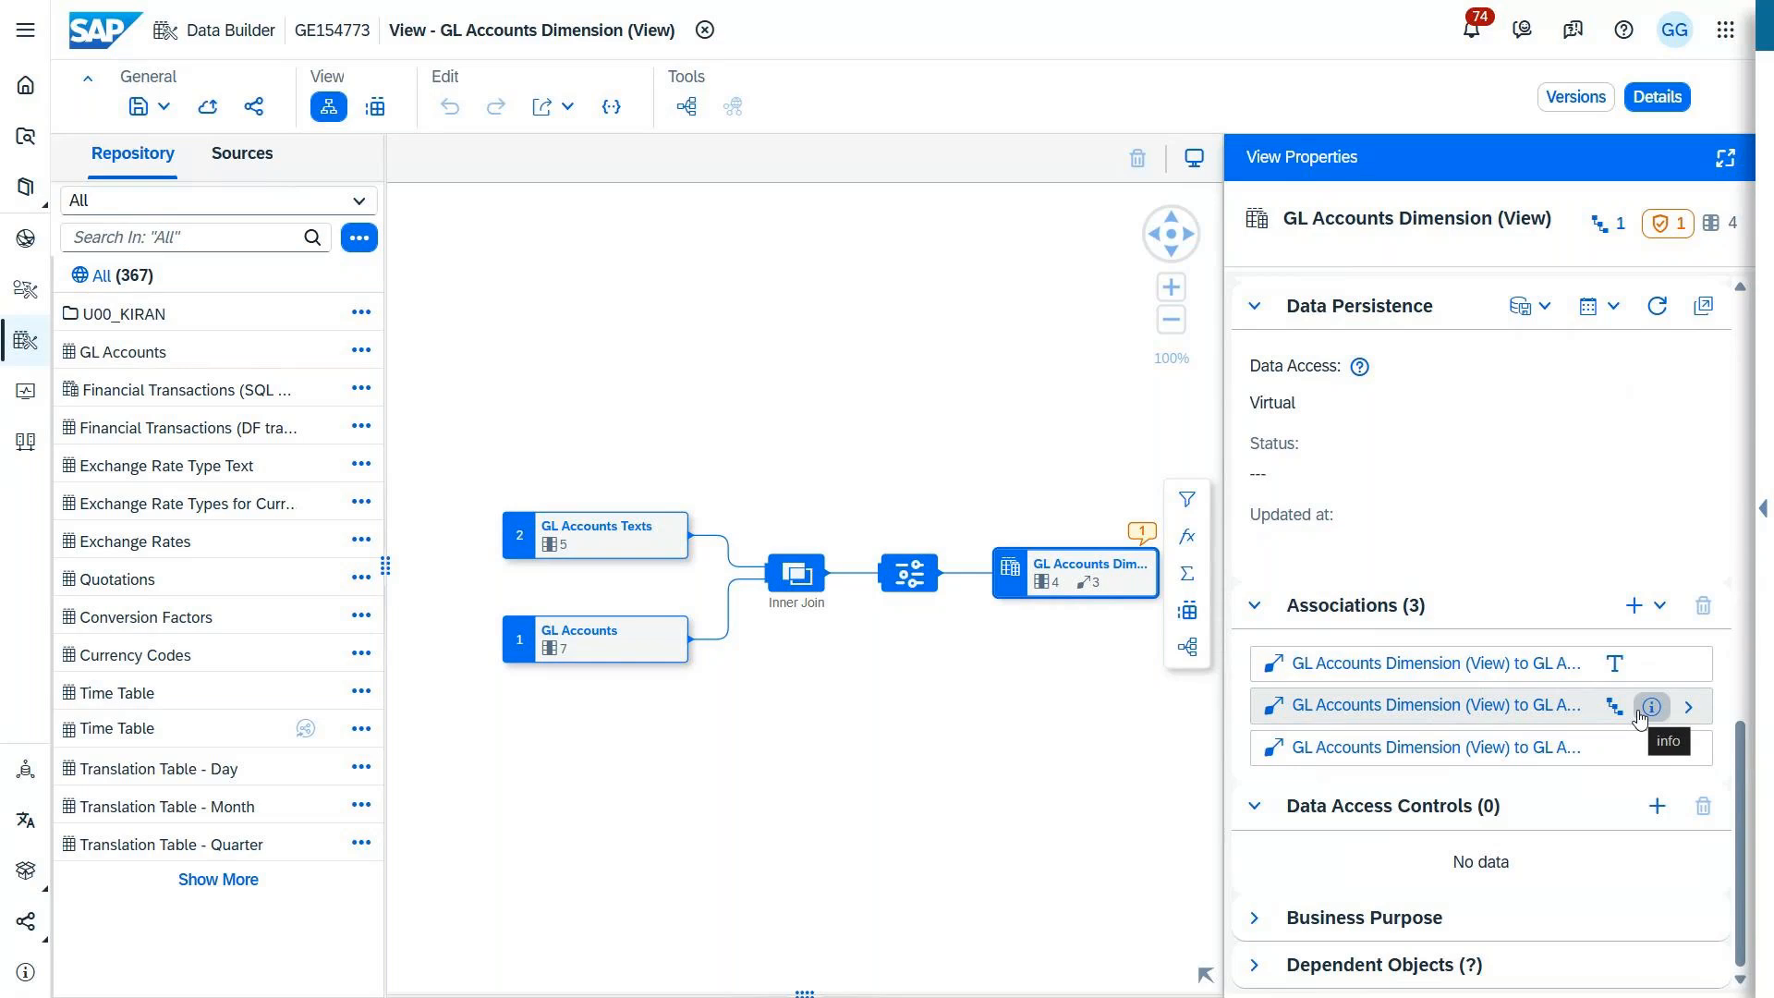
Step: Switch to the new SAP Analytics Cloud story and review the rows, columns and filters of the financial transactions table
mouse_move(903, 8)
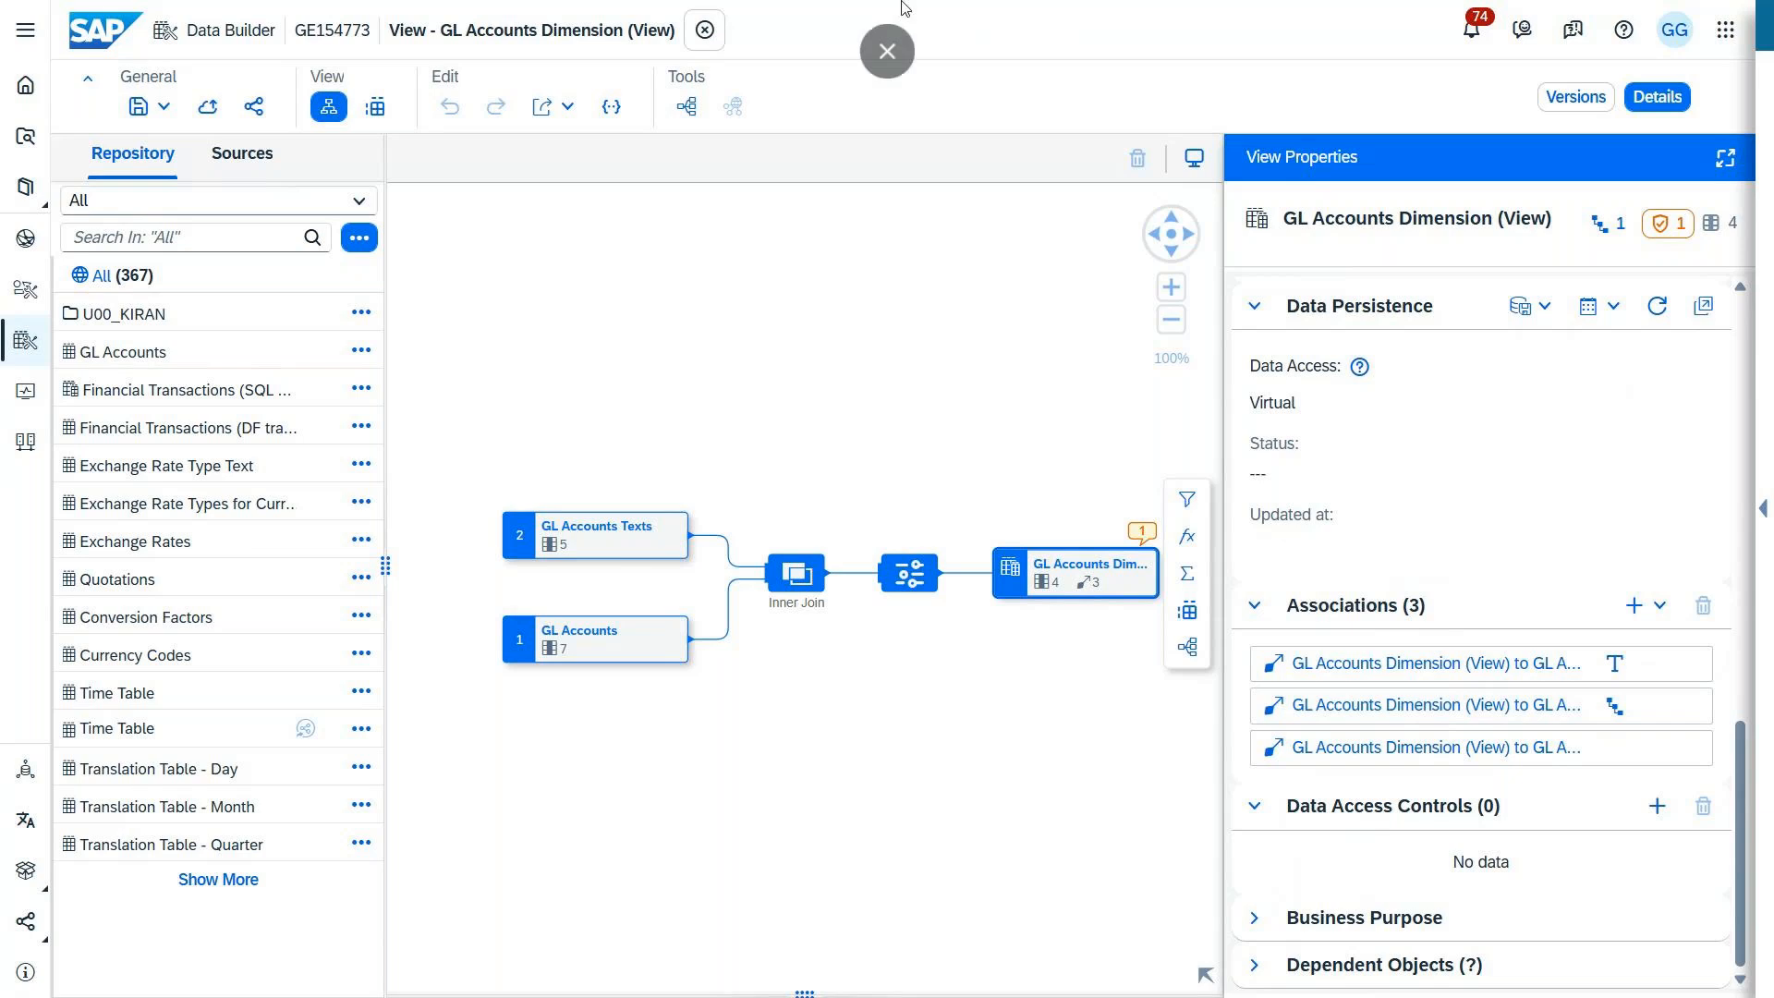
click(887, 50)
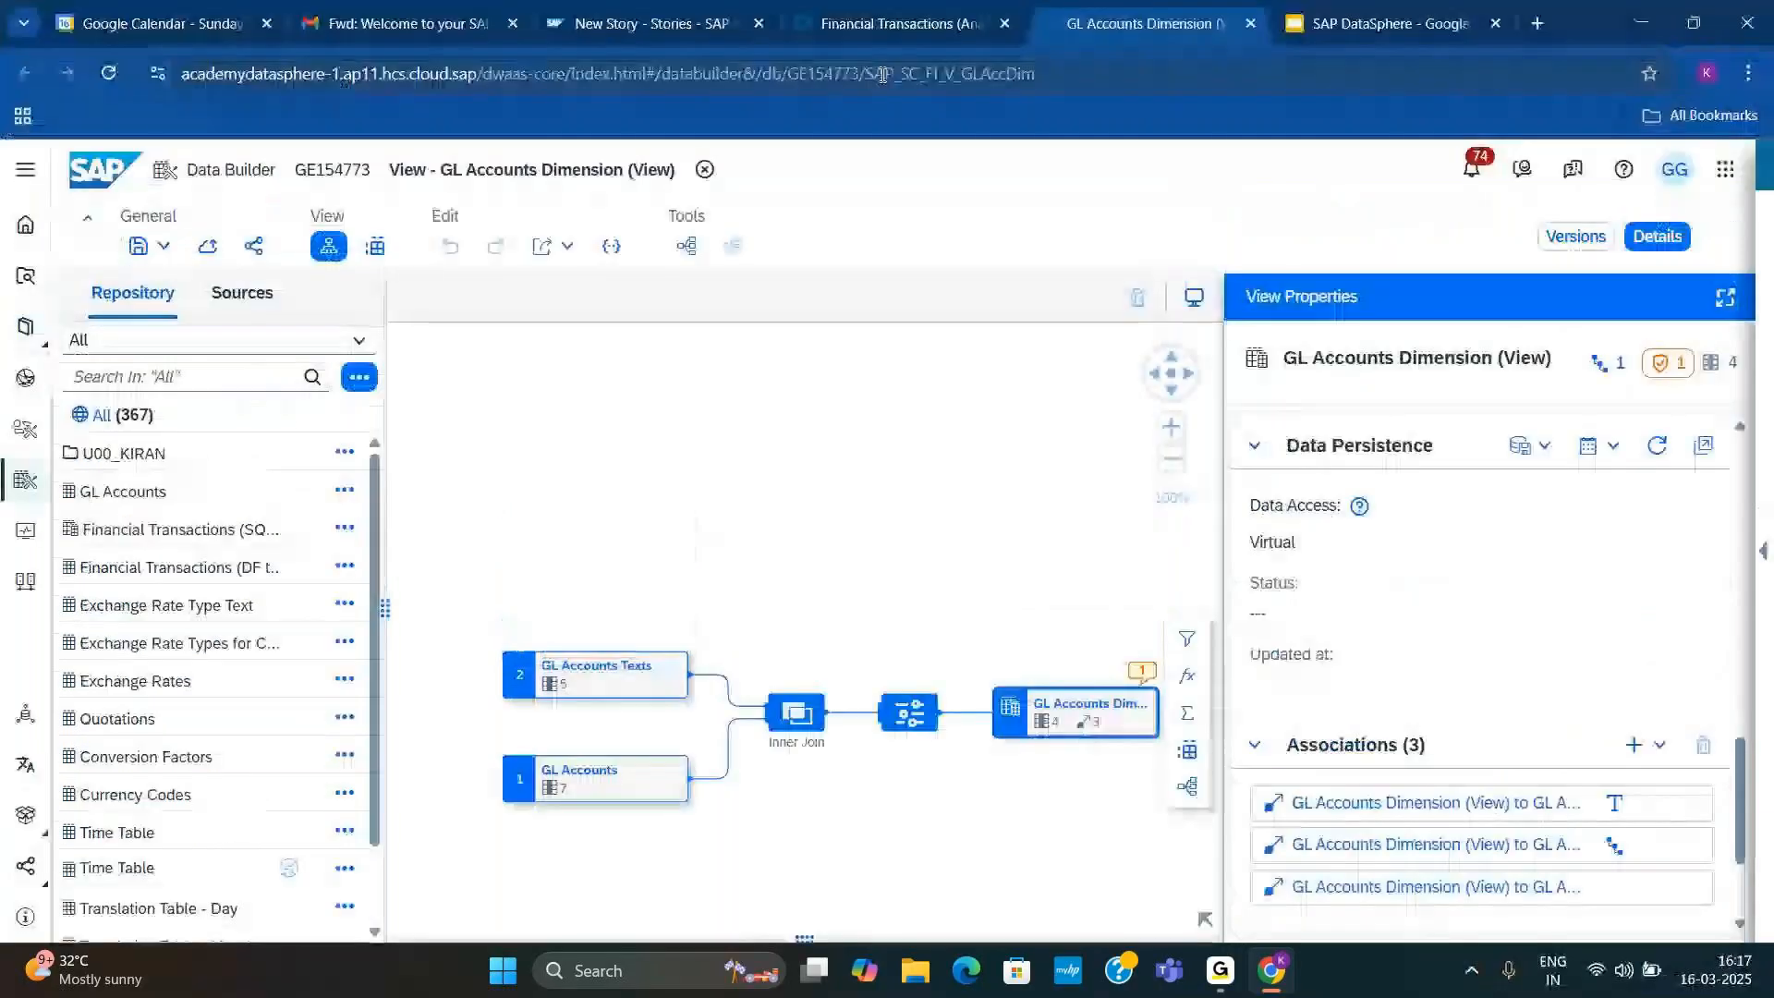
click(596, 25)
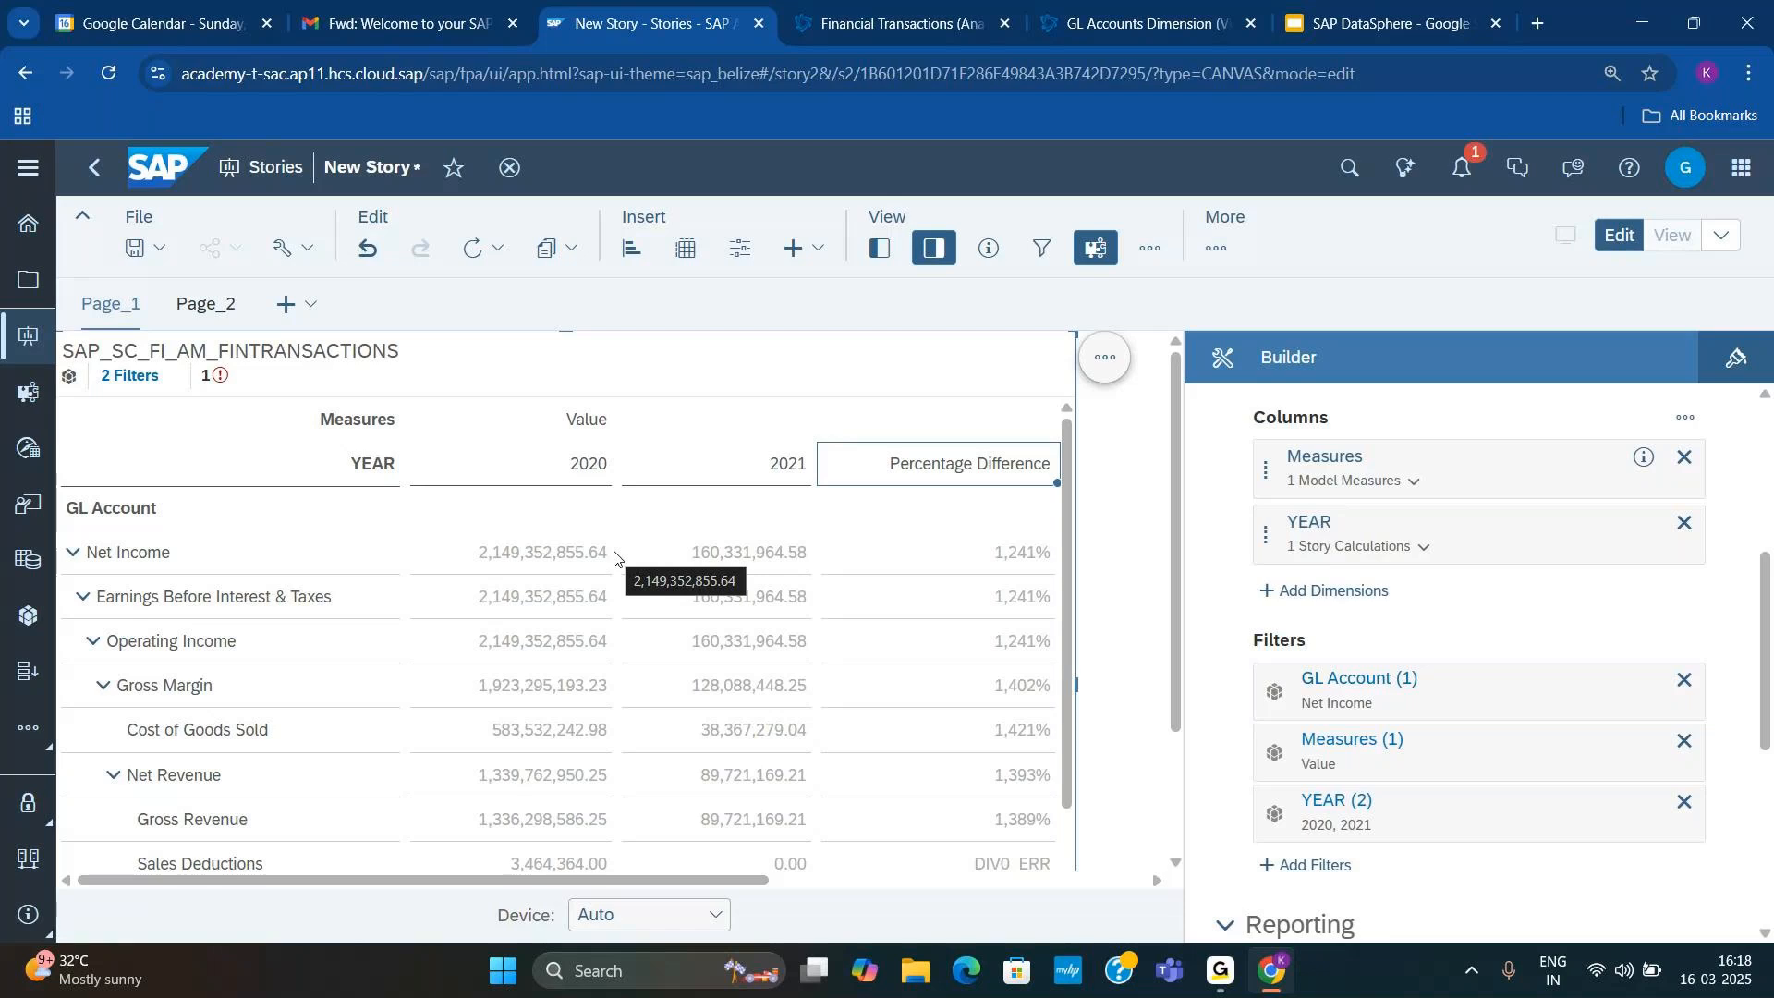
scroll(1457, 681, up, 3)
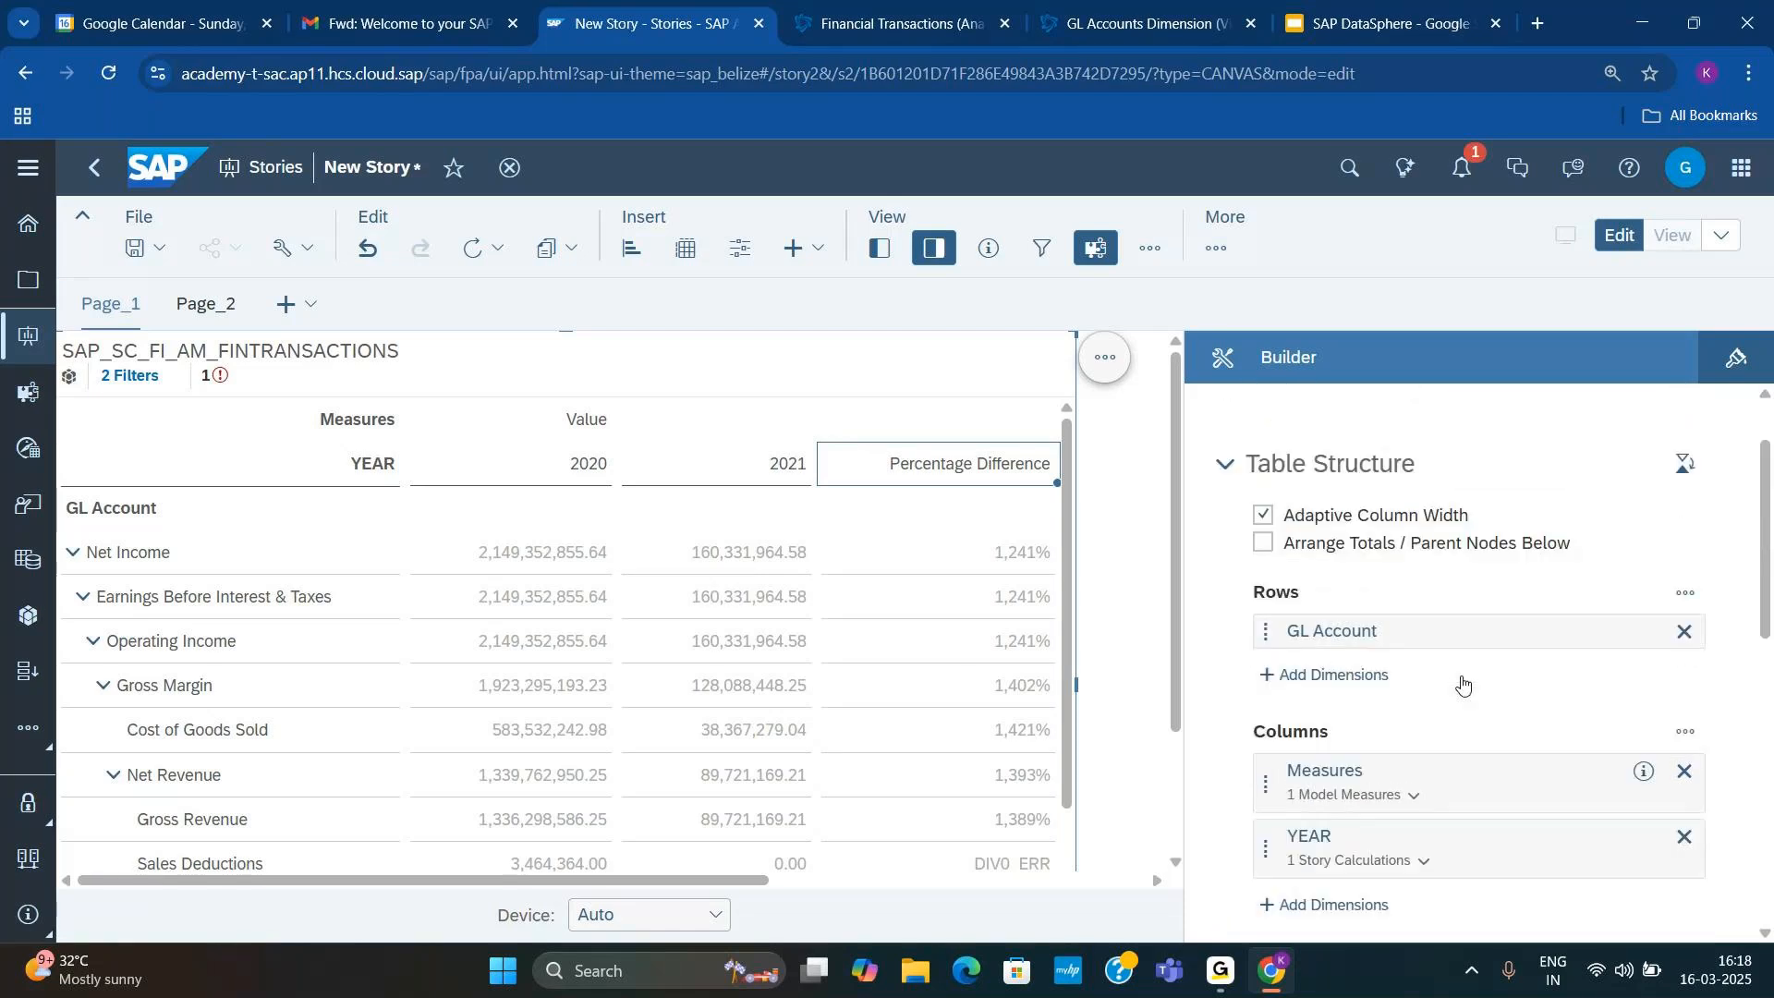
scroll(1461, 684, down, 1)
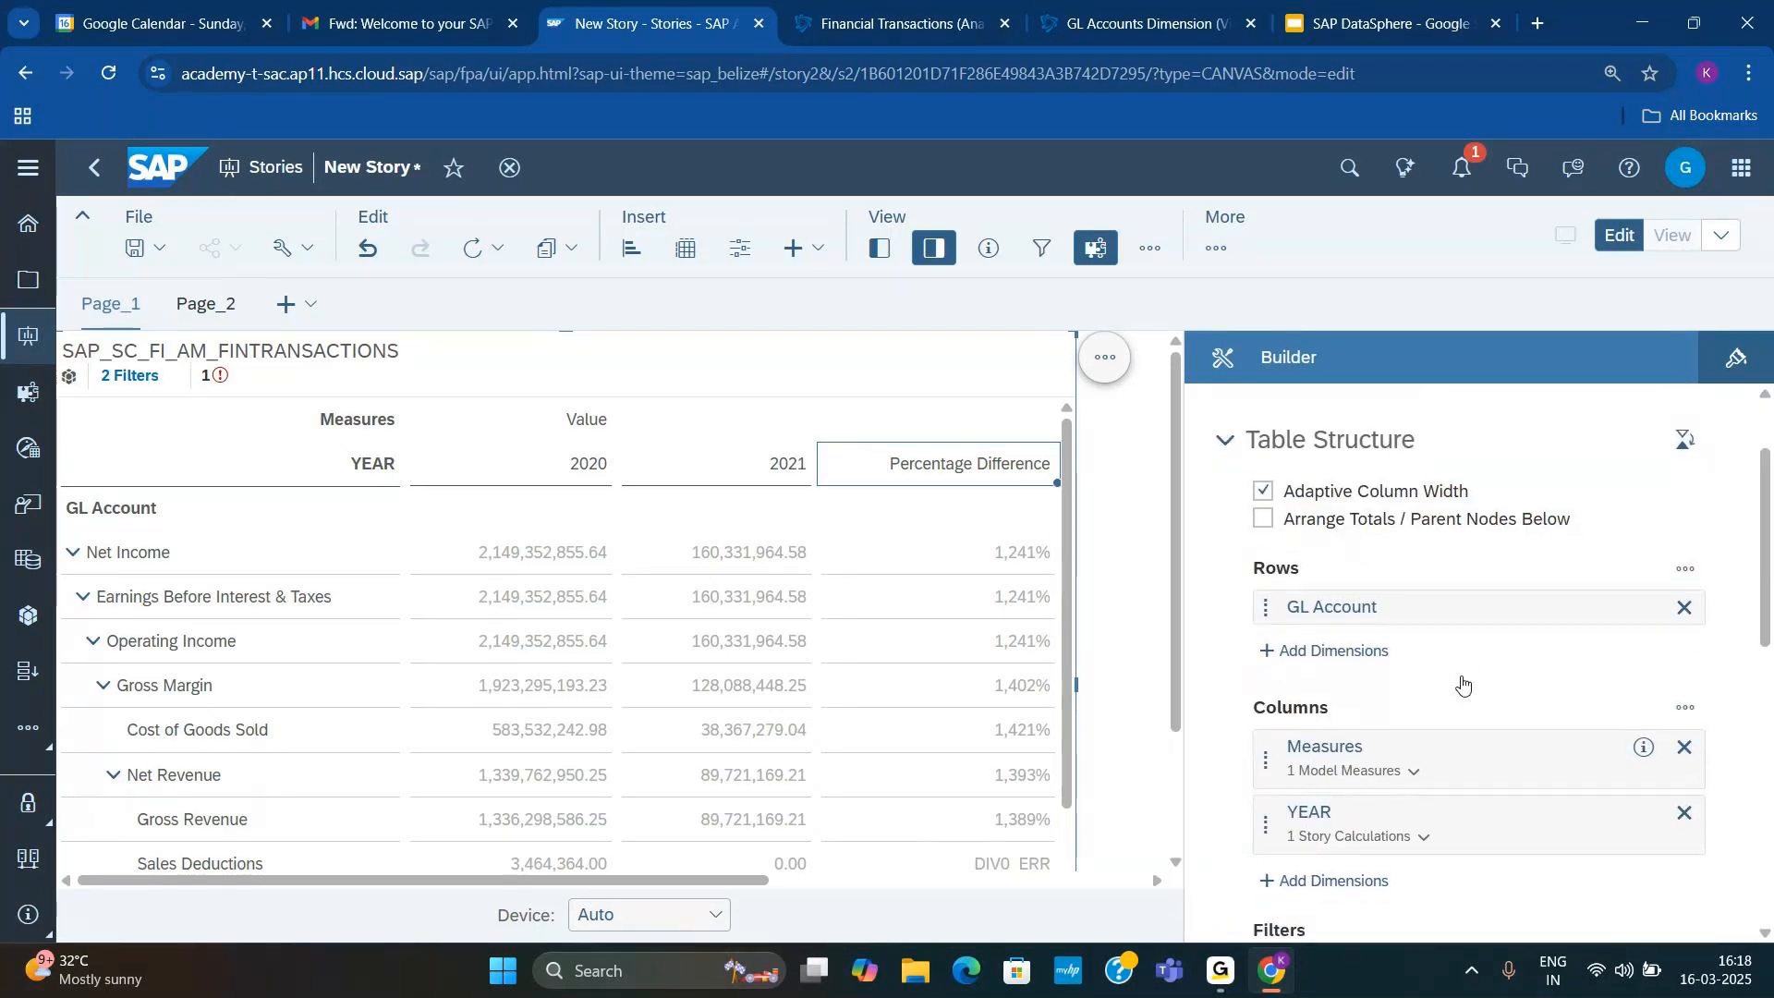
scroll(1404, 603, down, 5)
scroll(1405, 605, up, 2)
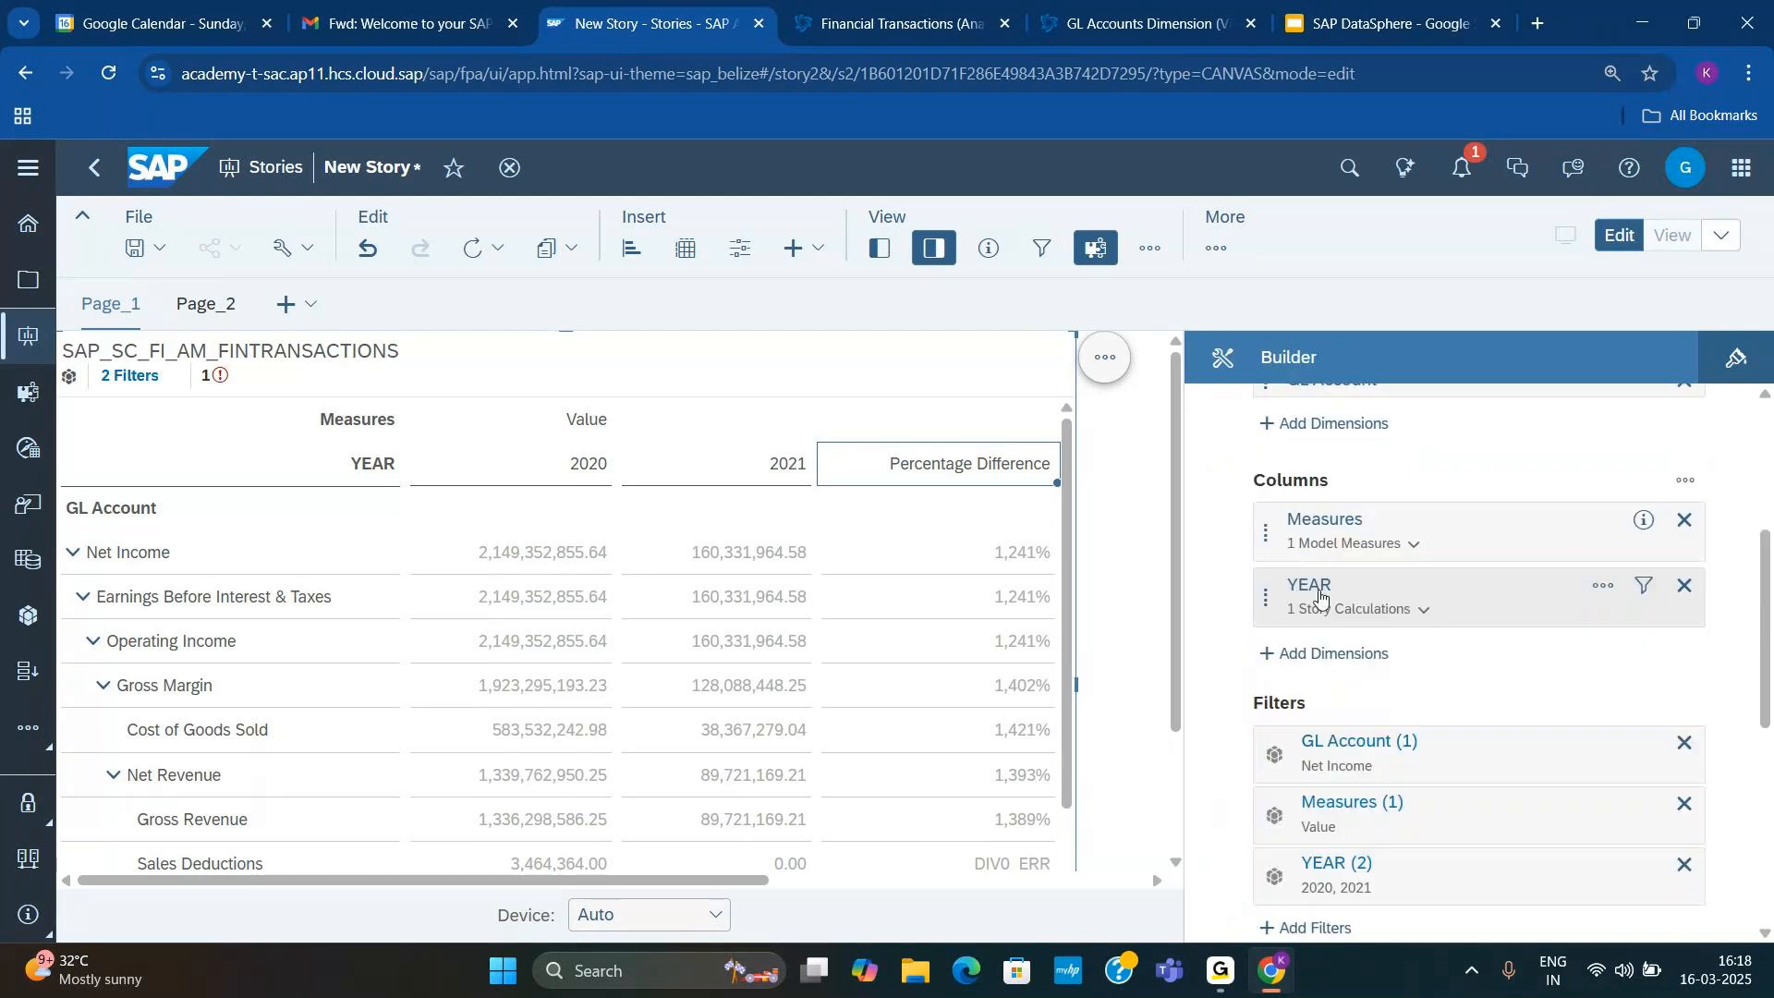
Step: Look through the dimensions available for the table's rows, including the description attributes under Profitcenter, without adding any
click(1339, 423)
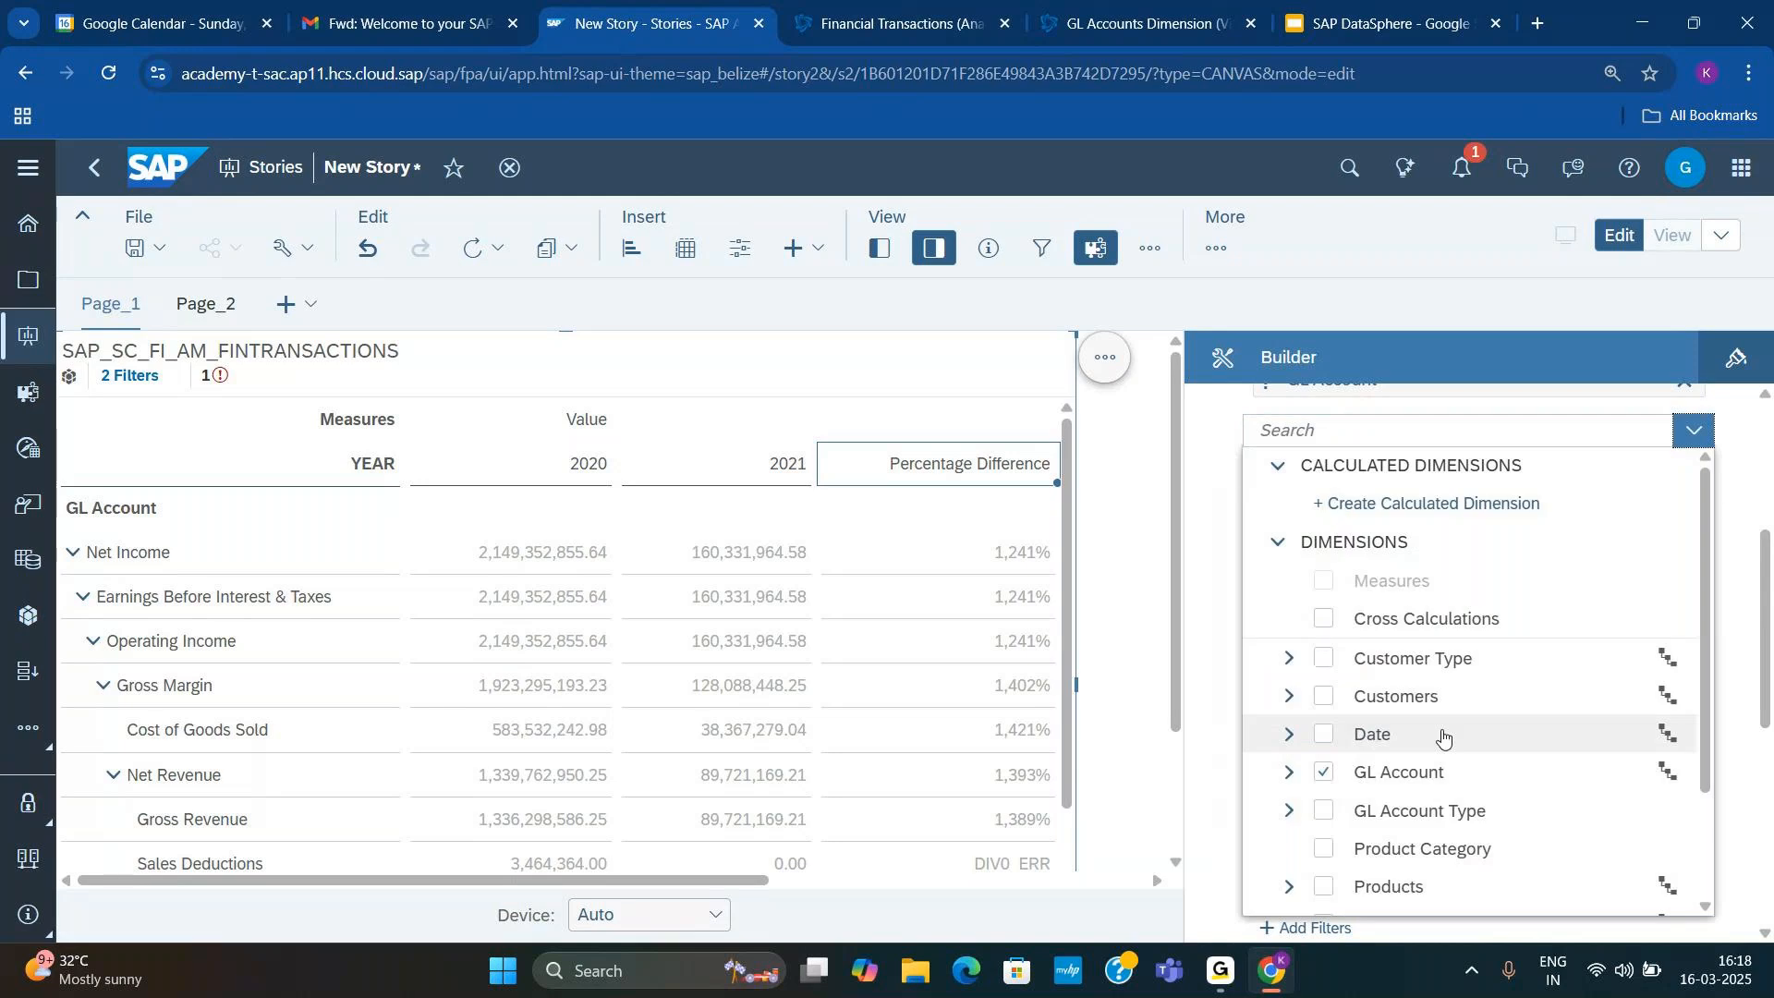
scroll(1446, 737, down, 3)
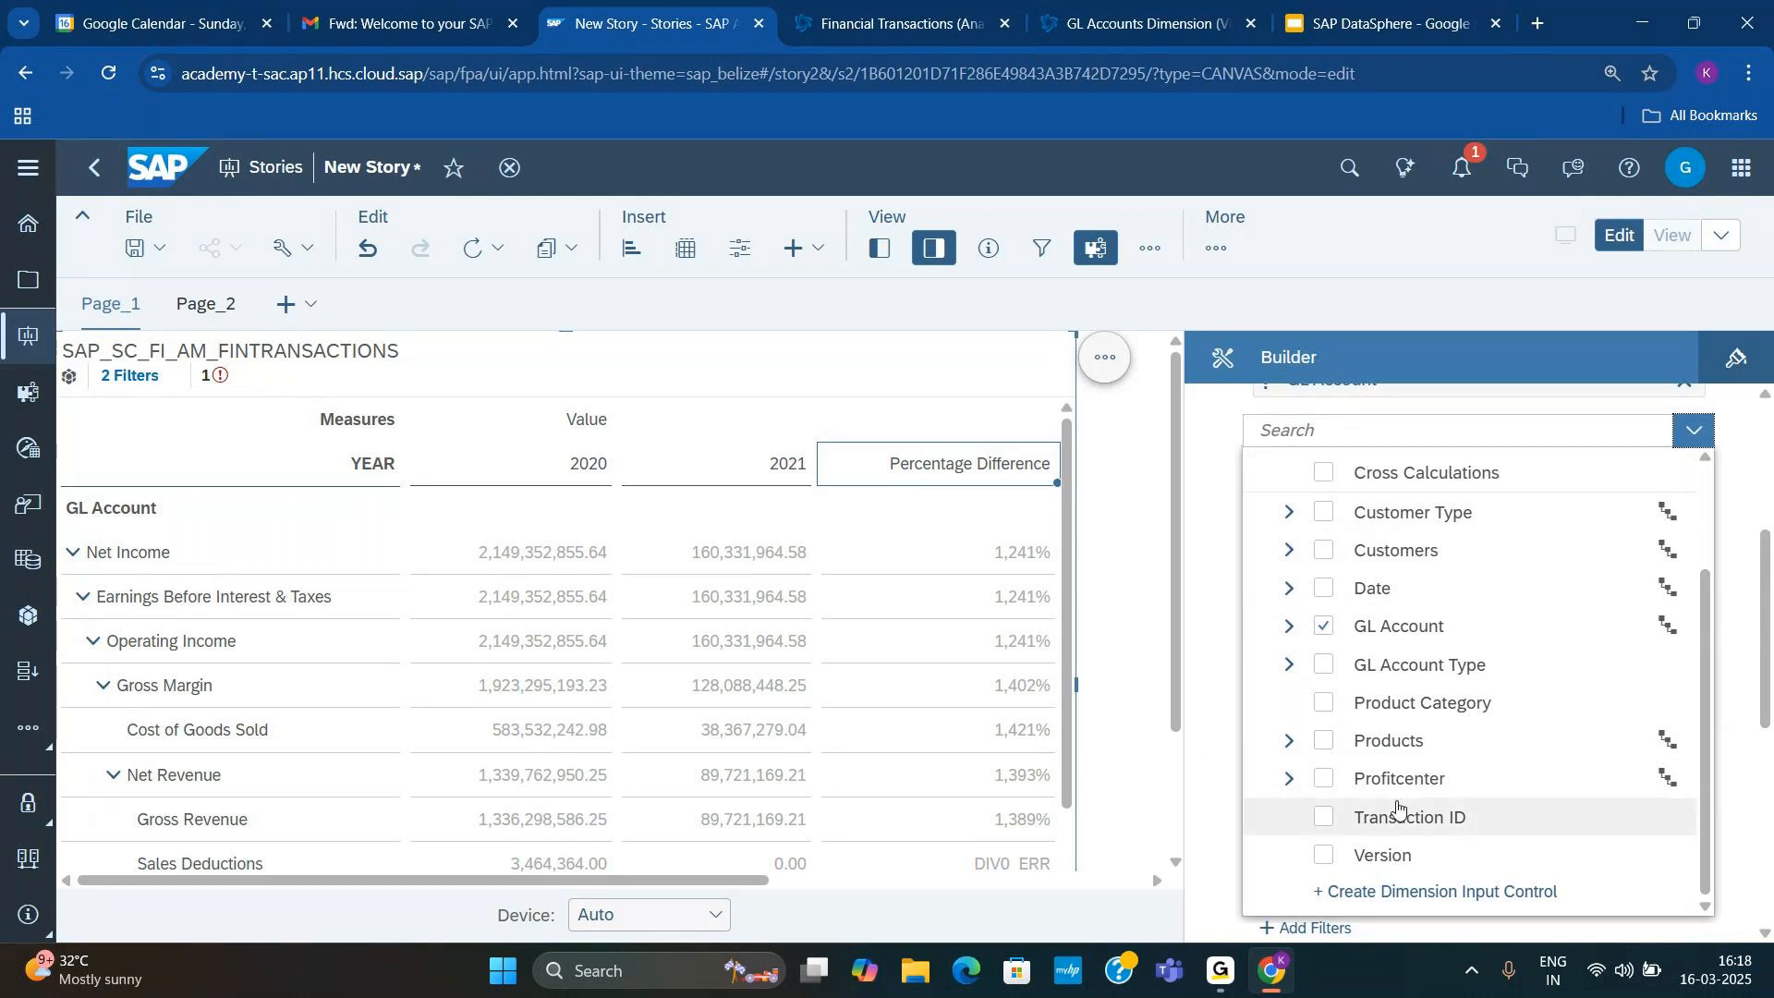
click(1290, 778)
scroll(1346, 836, down, 1)
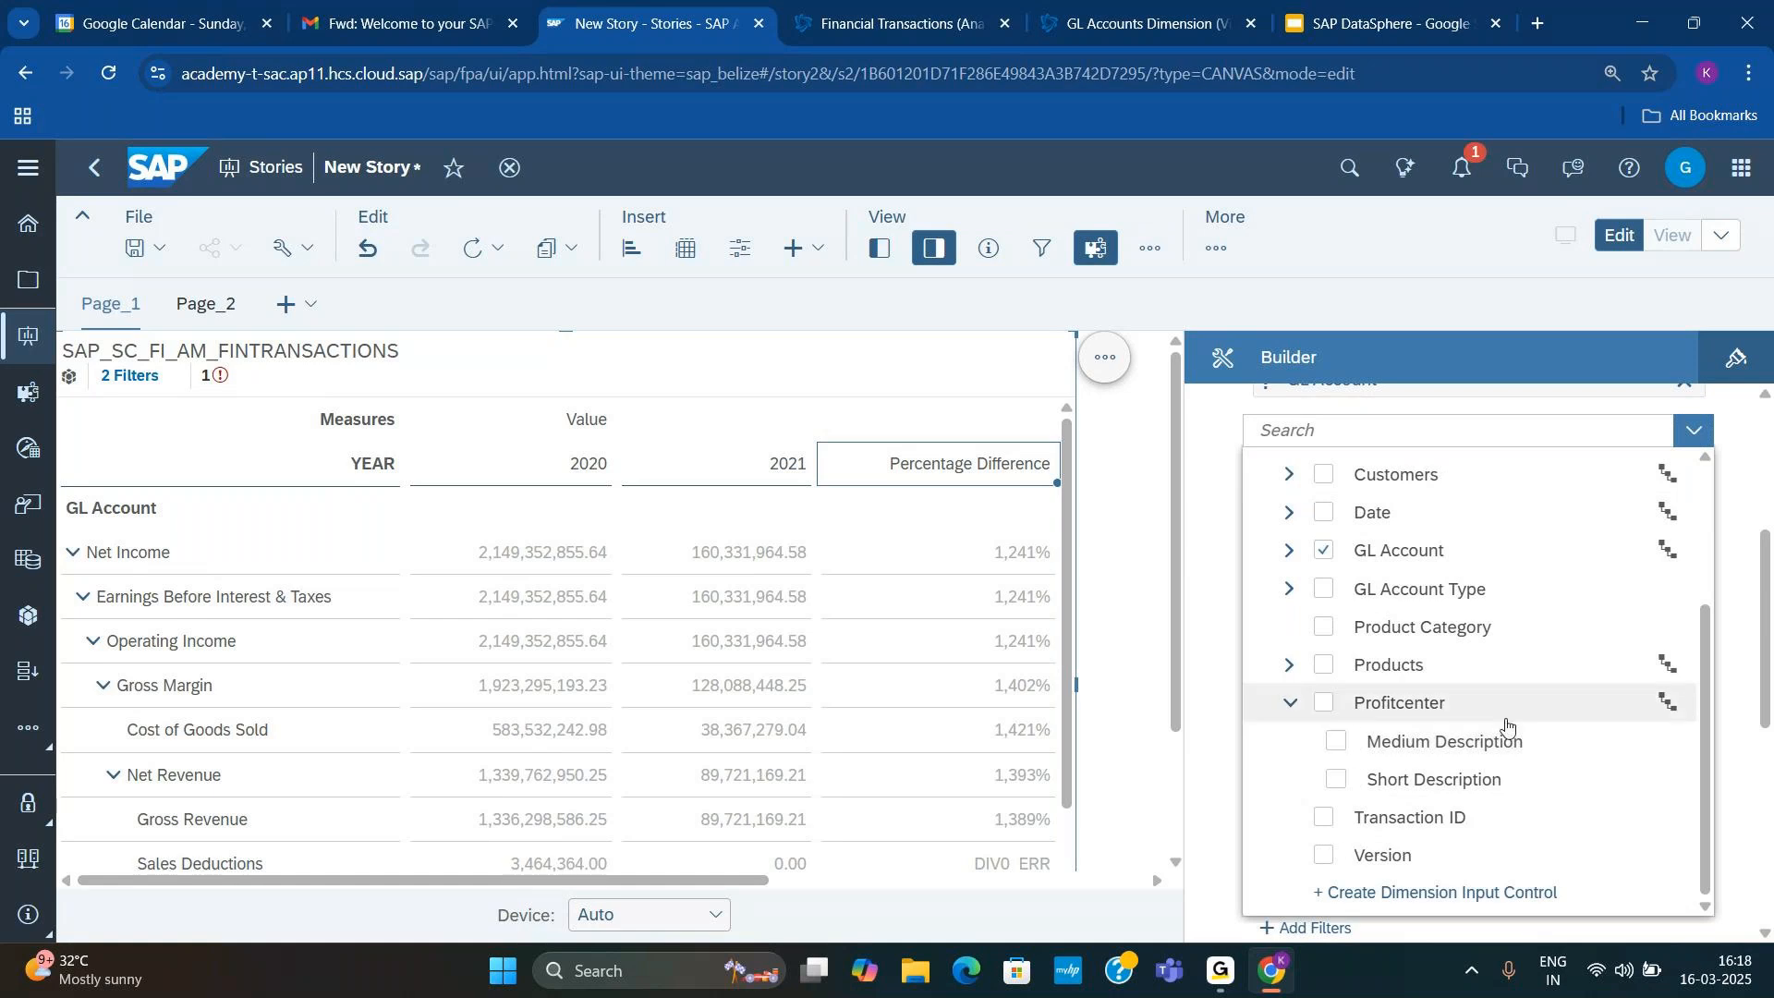
click(1121, 628)
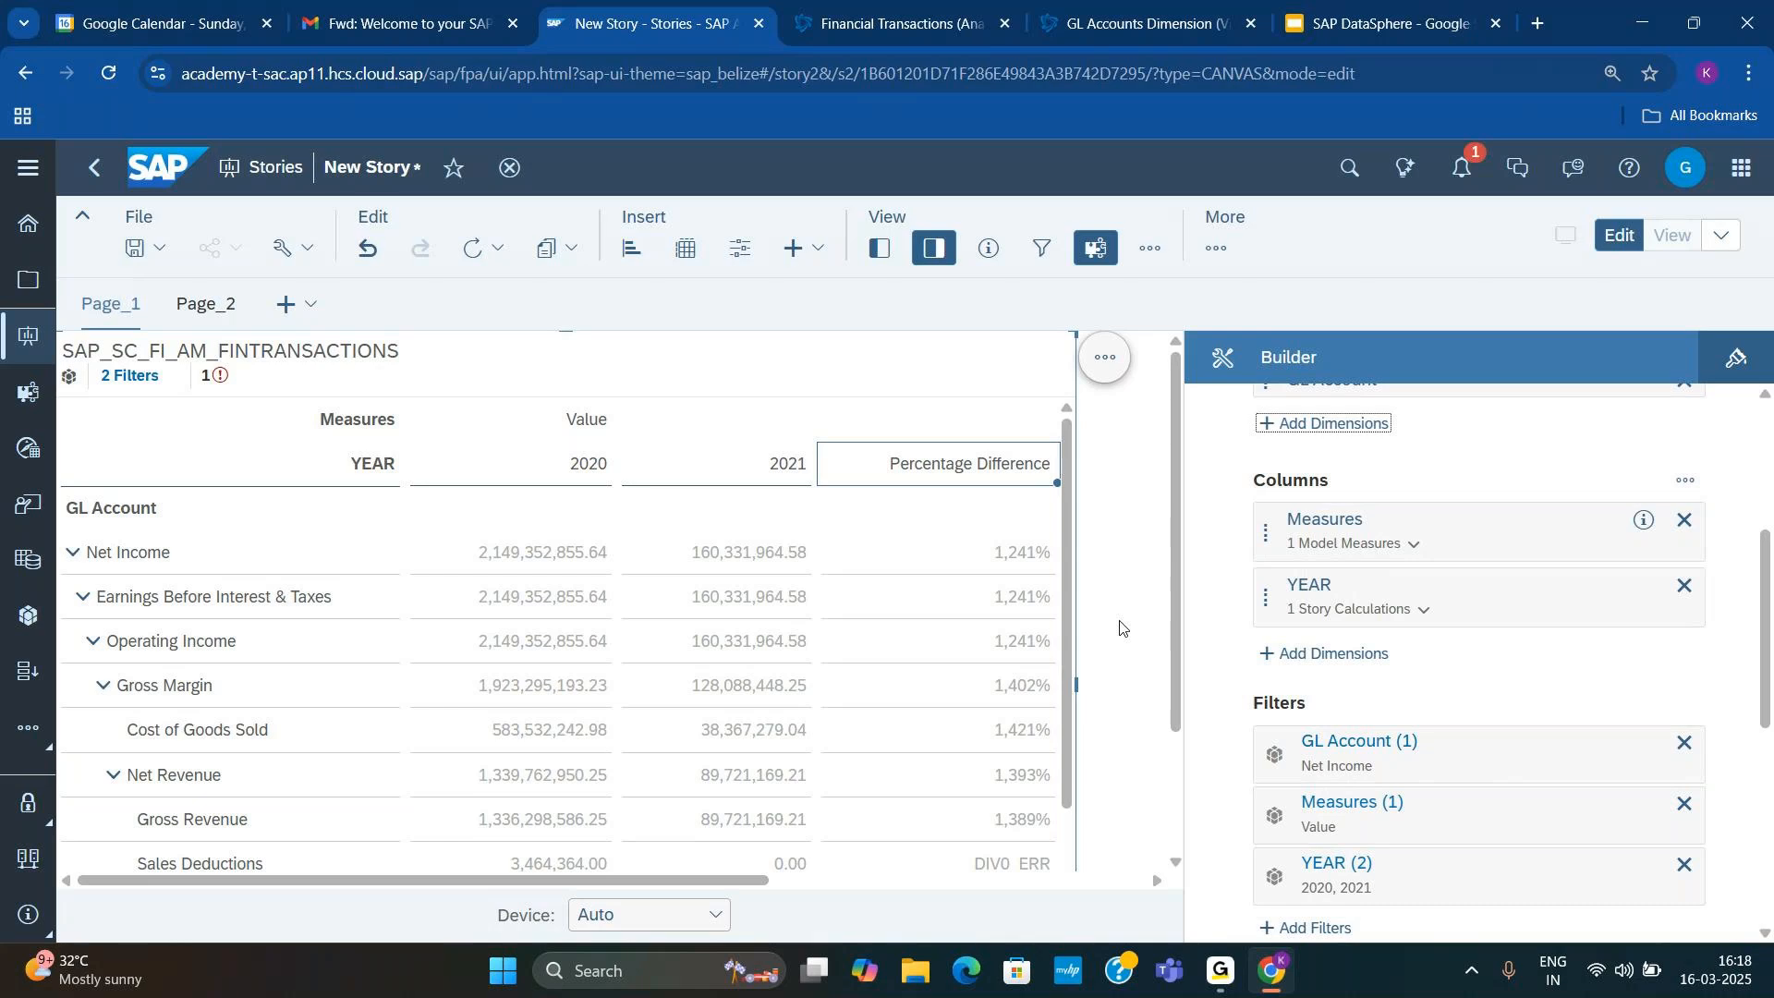
Step: Add a page filter to Page_1 and look through the dimensions offered by SAP_SC_SALES_AM_SalesOrders
click(740, 247)
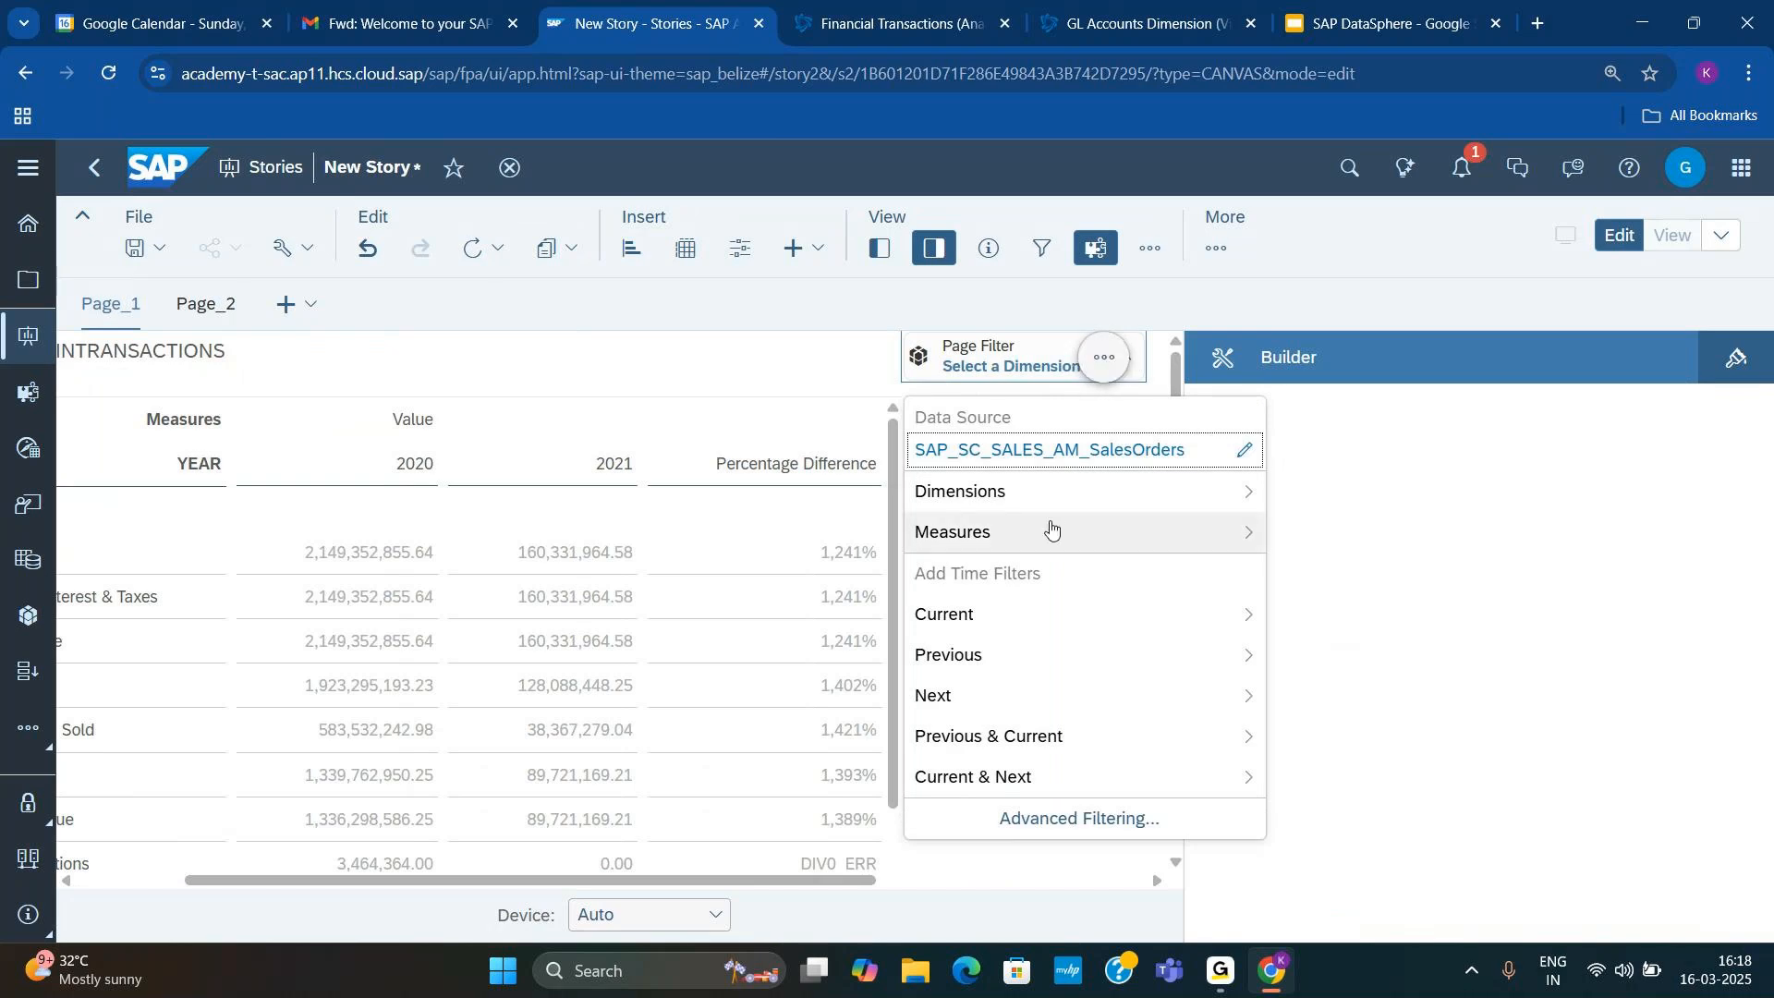
click(1050, 491)
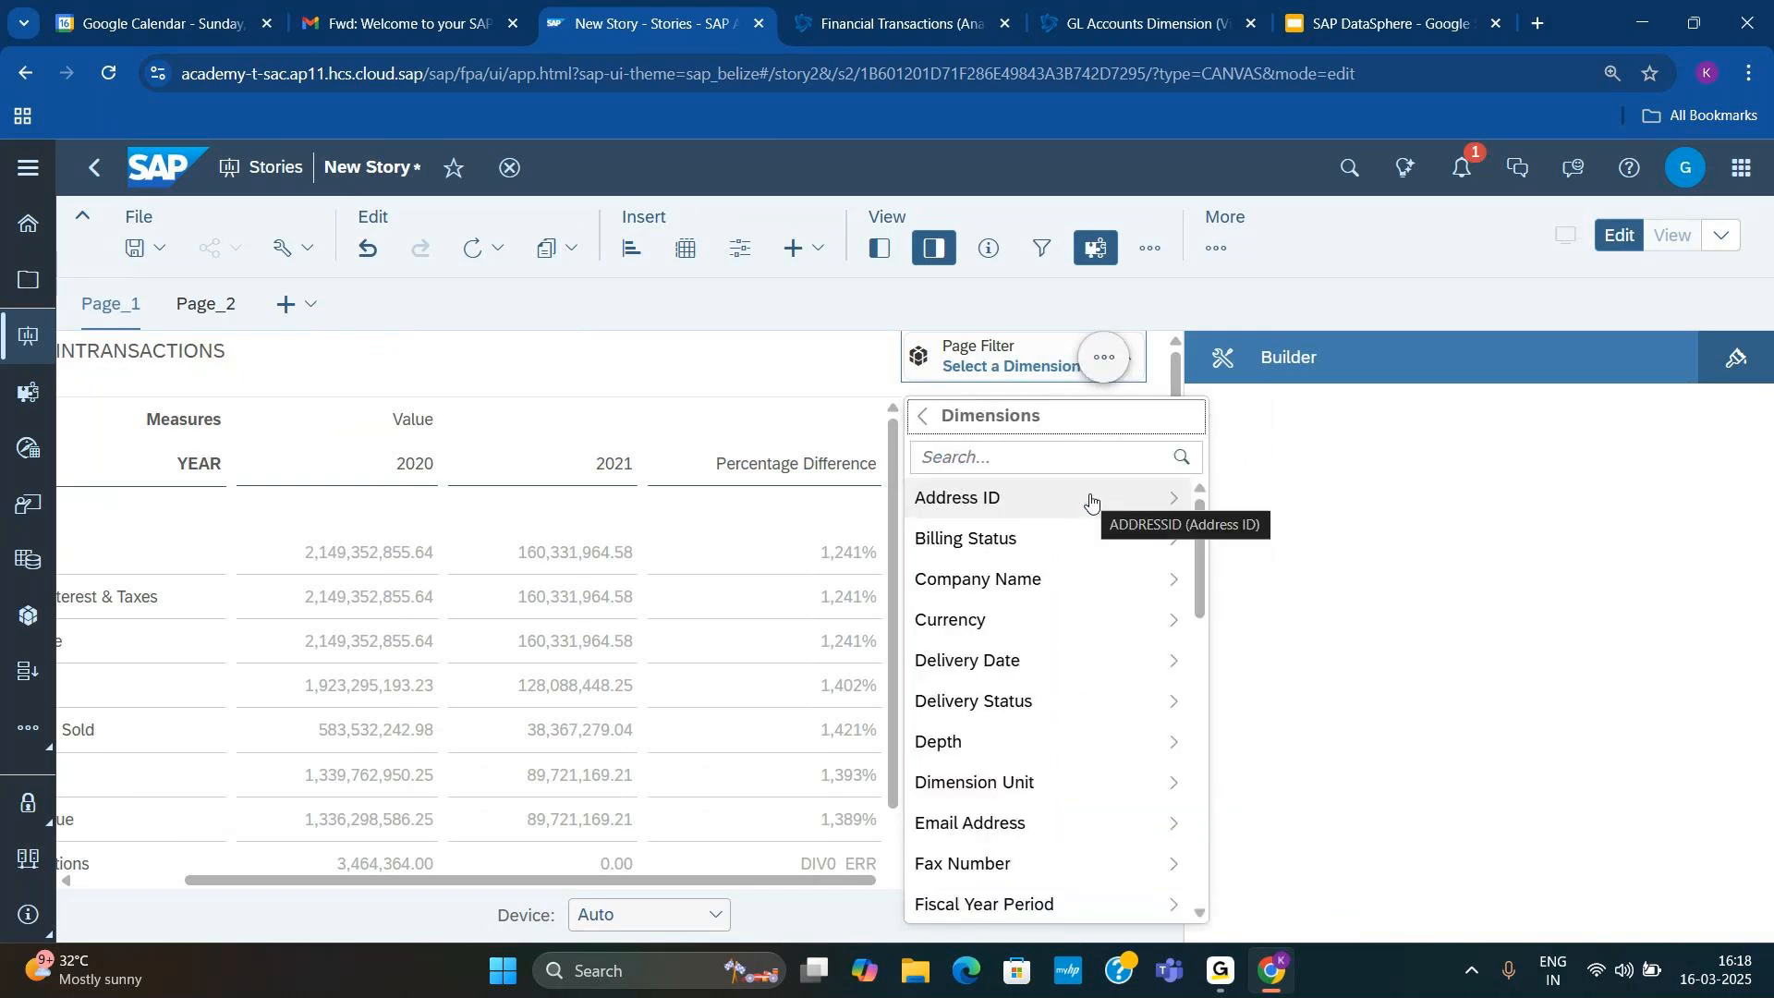
scroll(1027, 831, down, 3)
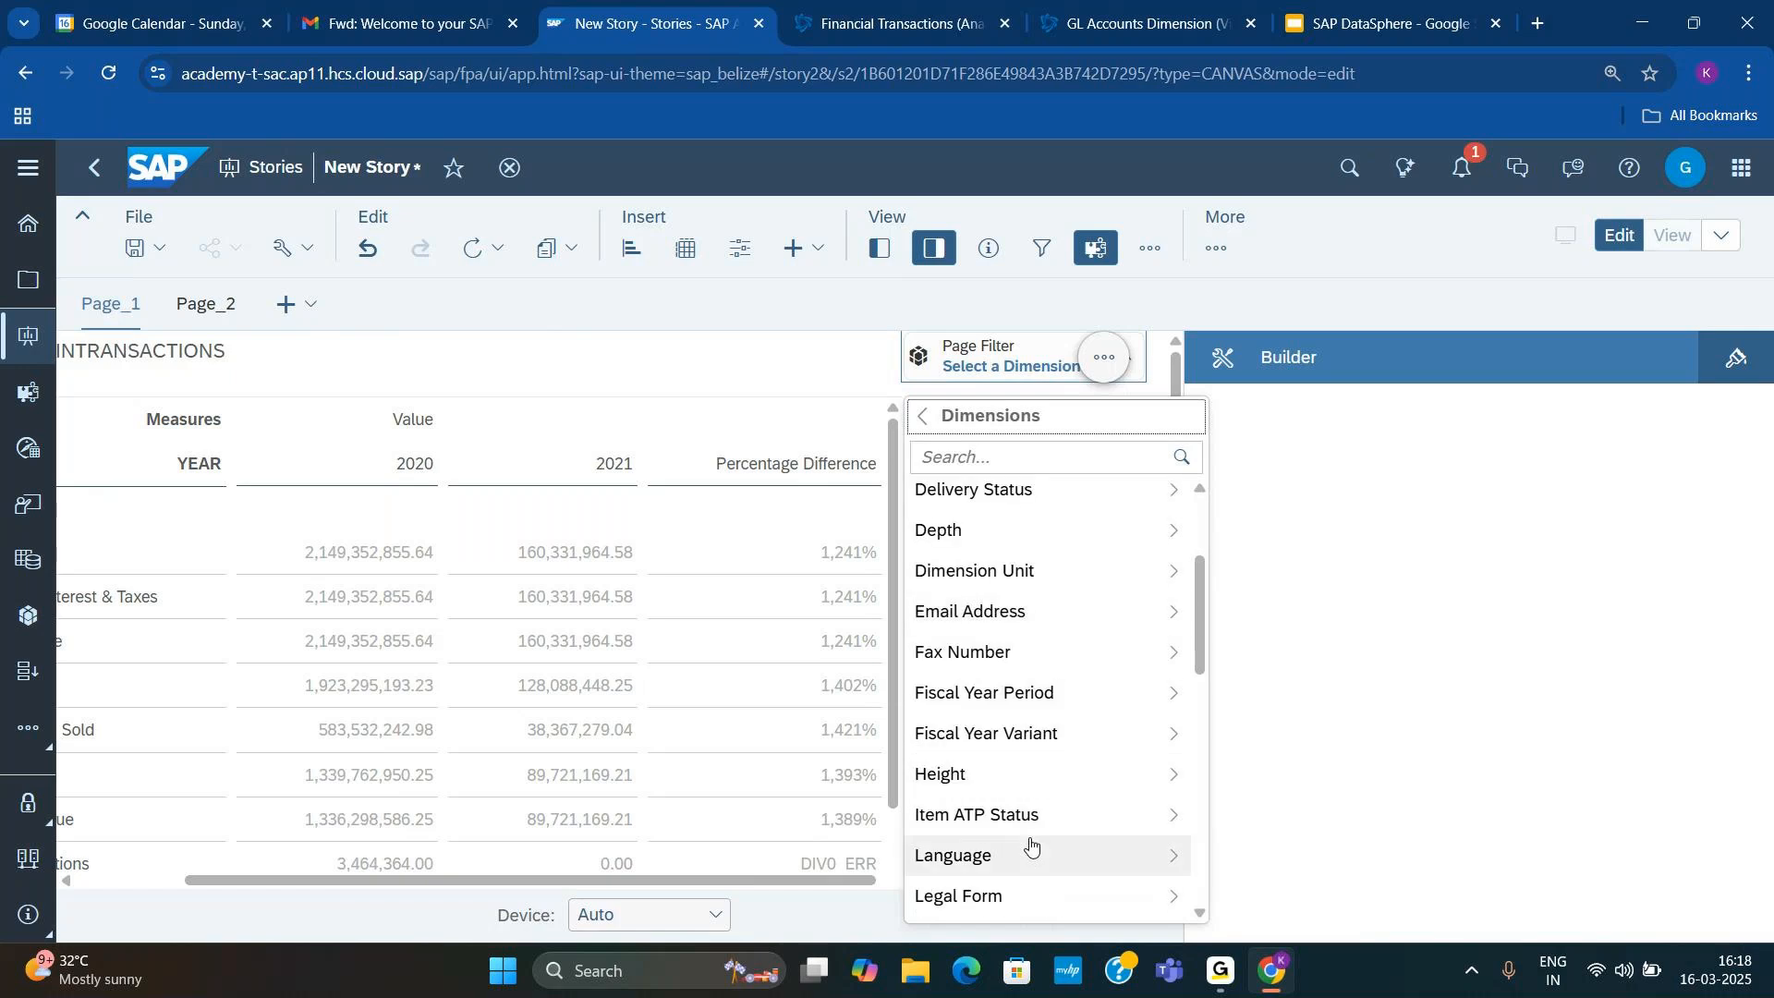
scroll(1030, 846, down, 3)
scroll(1030, 845, down, 8)
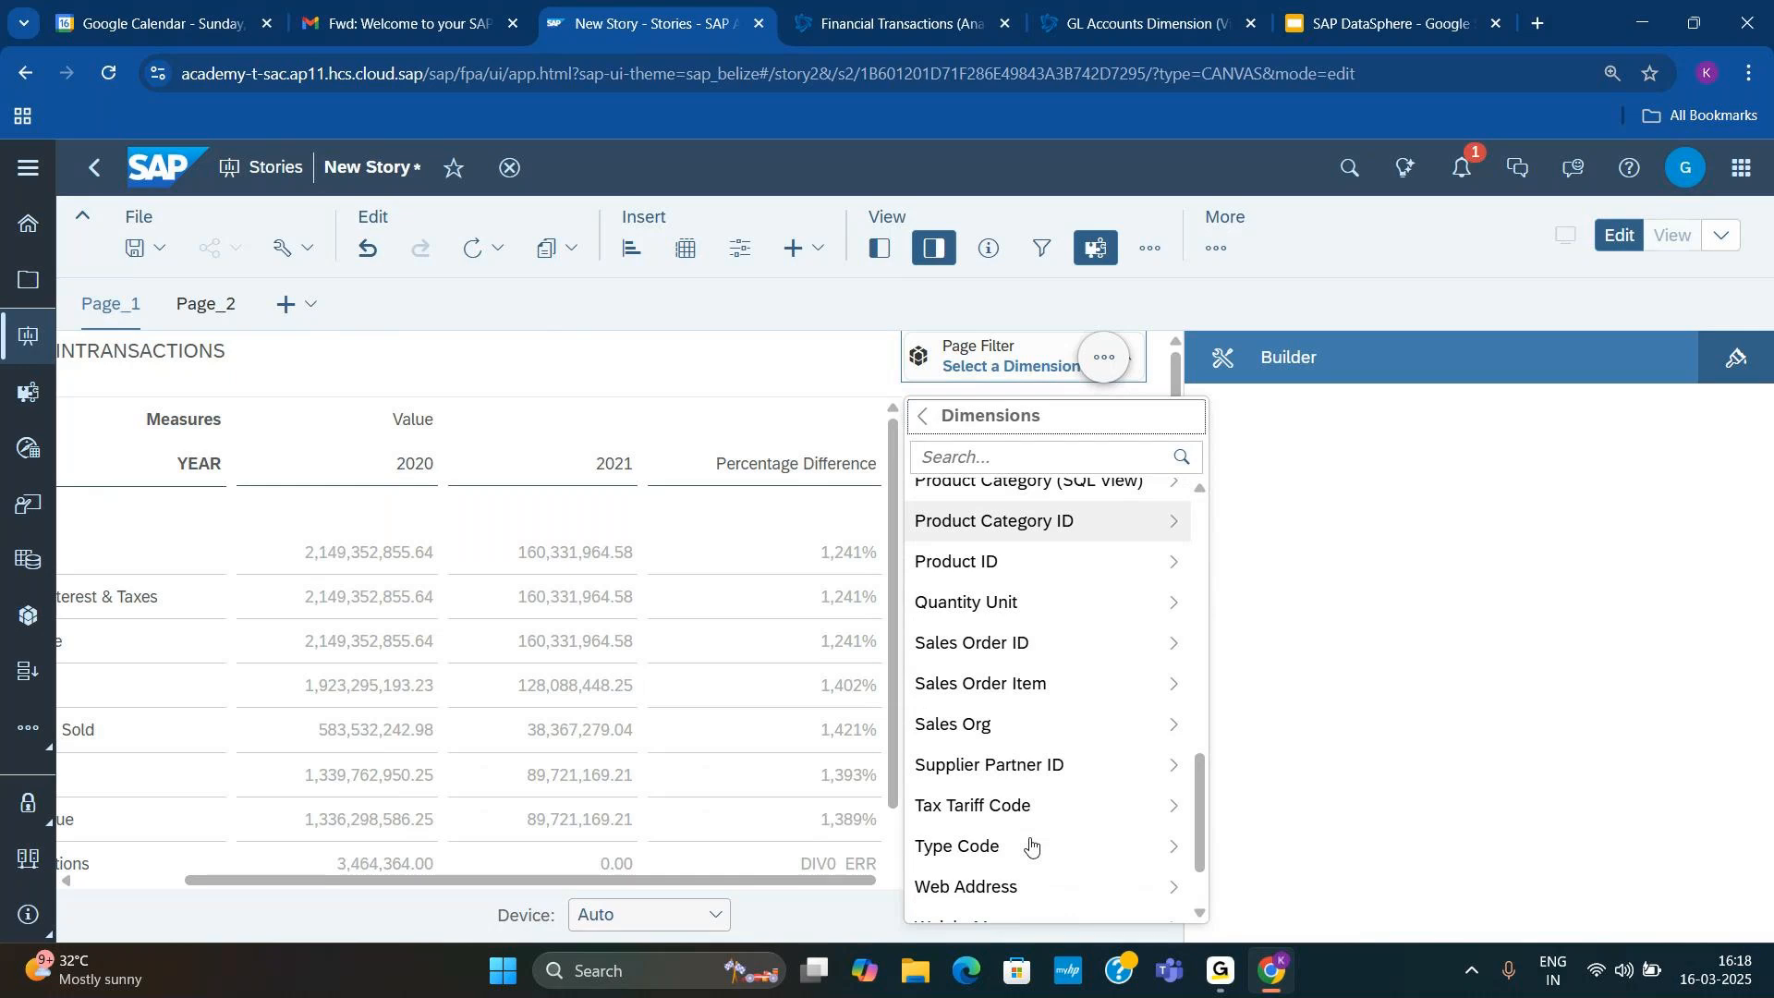
scroll(1030, 846, down, 2)
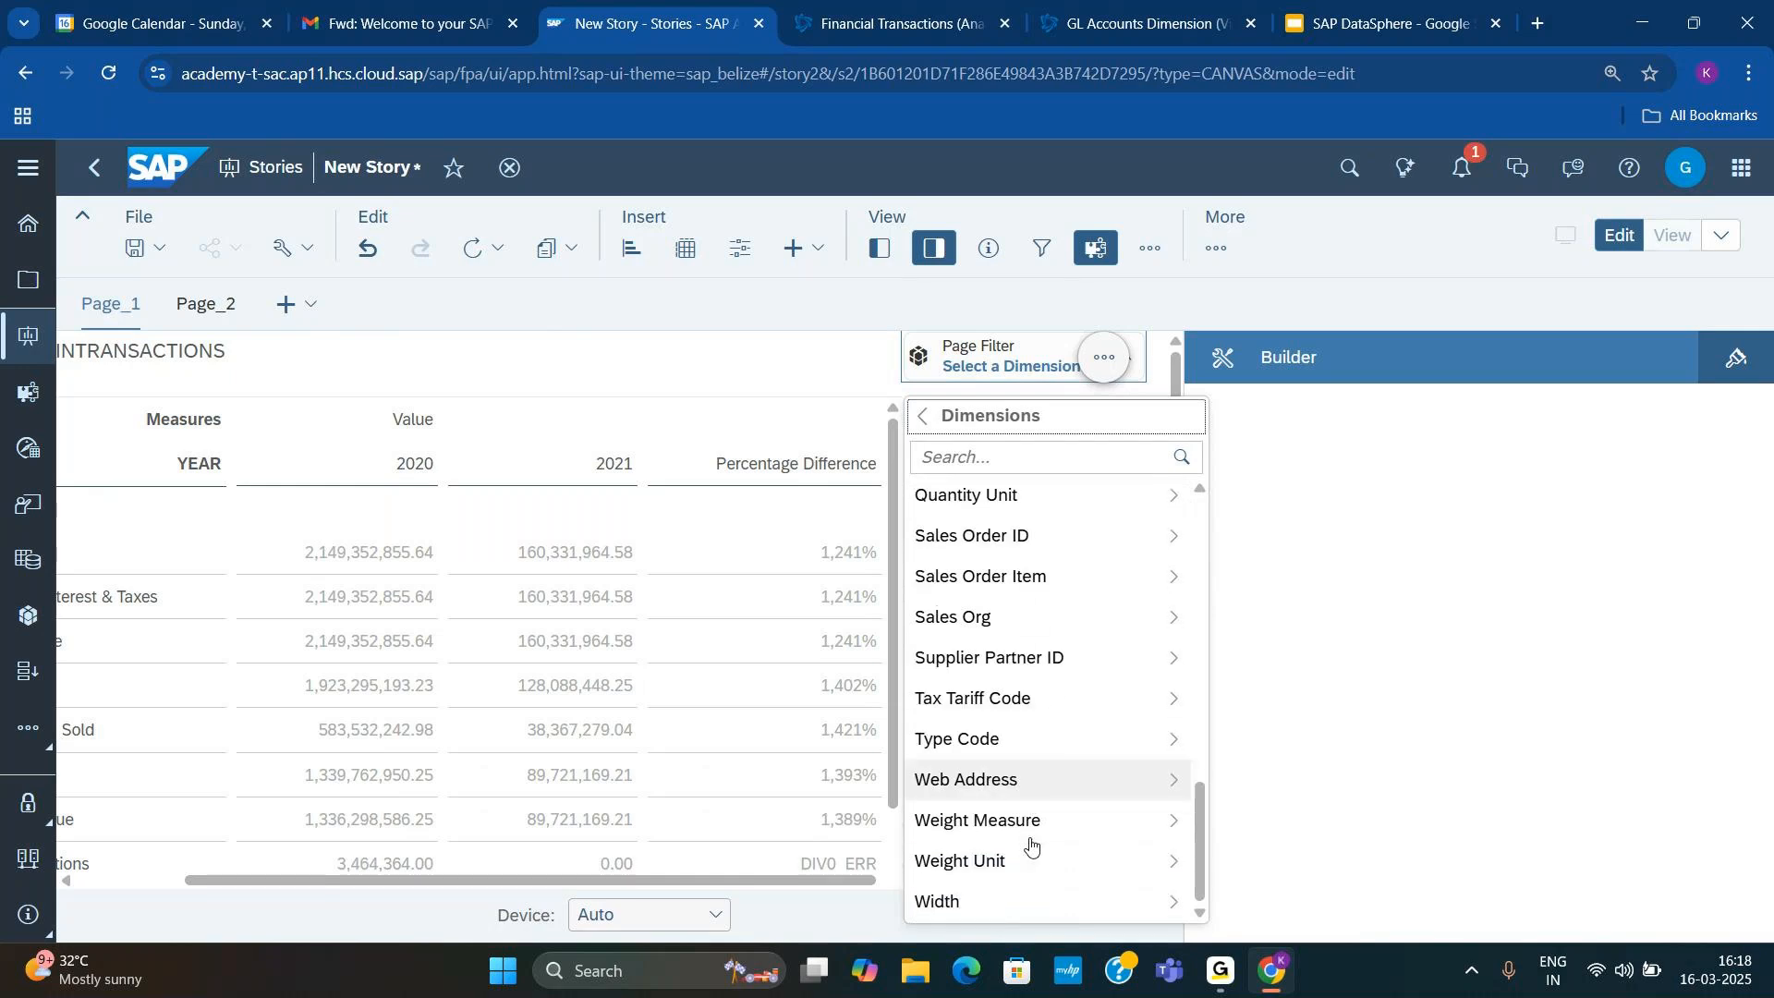
scroll(1030, 845, up, 3)
scroll(1030, 844, up, 1)
scroll(1030, 845, up, 7)
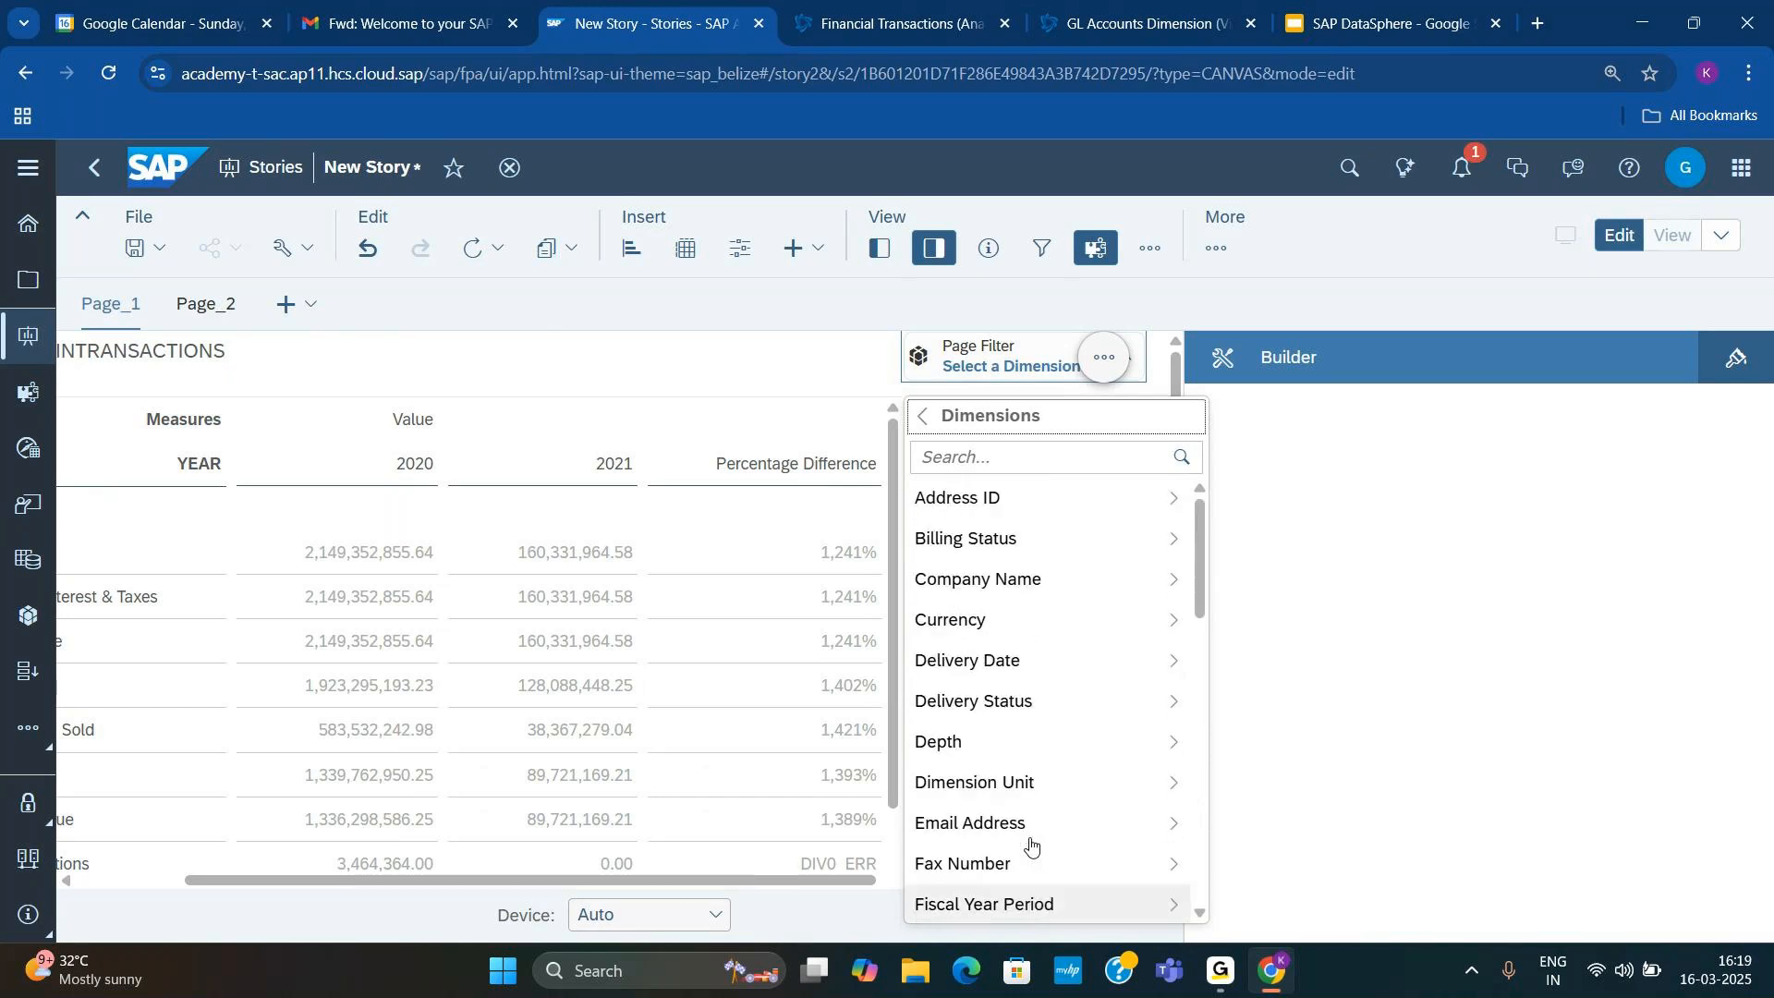
scroll(1030, 845, down, 1)
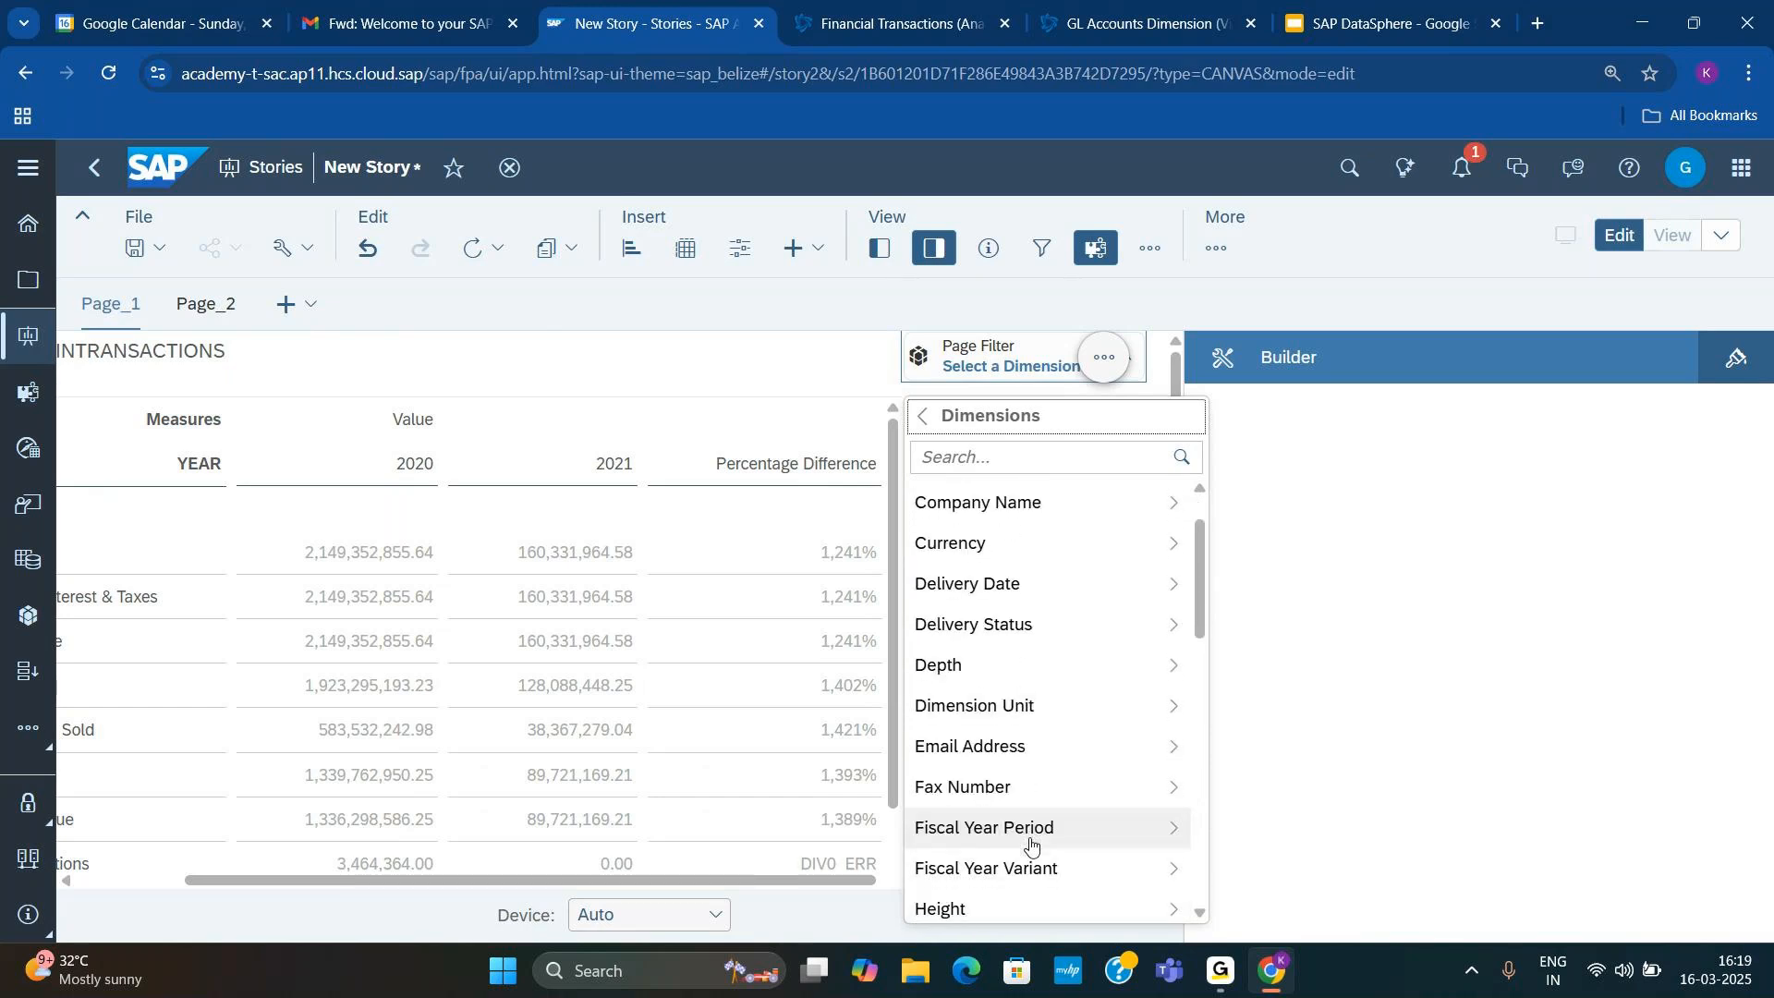
scroll(1030, 845, down, 1)
Step: Search the filter's dimensions for "pro", clear the search and return to the filter's main options
click(972, 459)
text(pro)
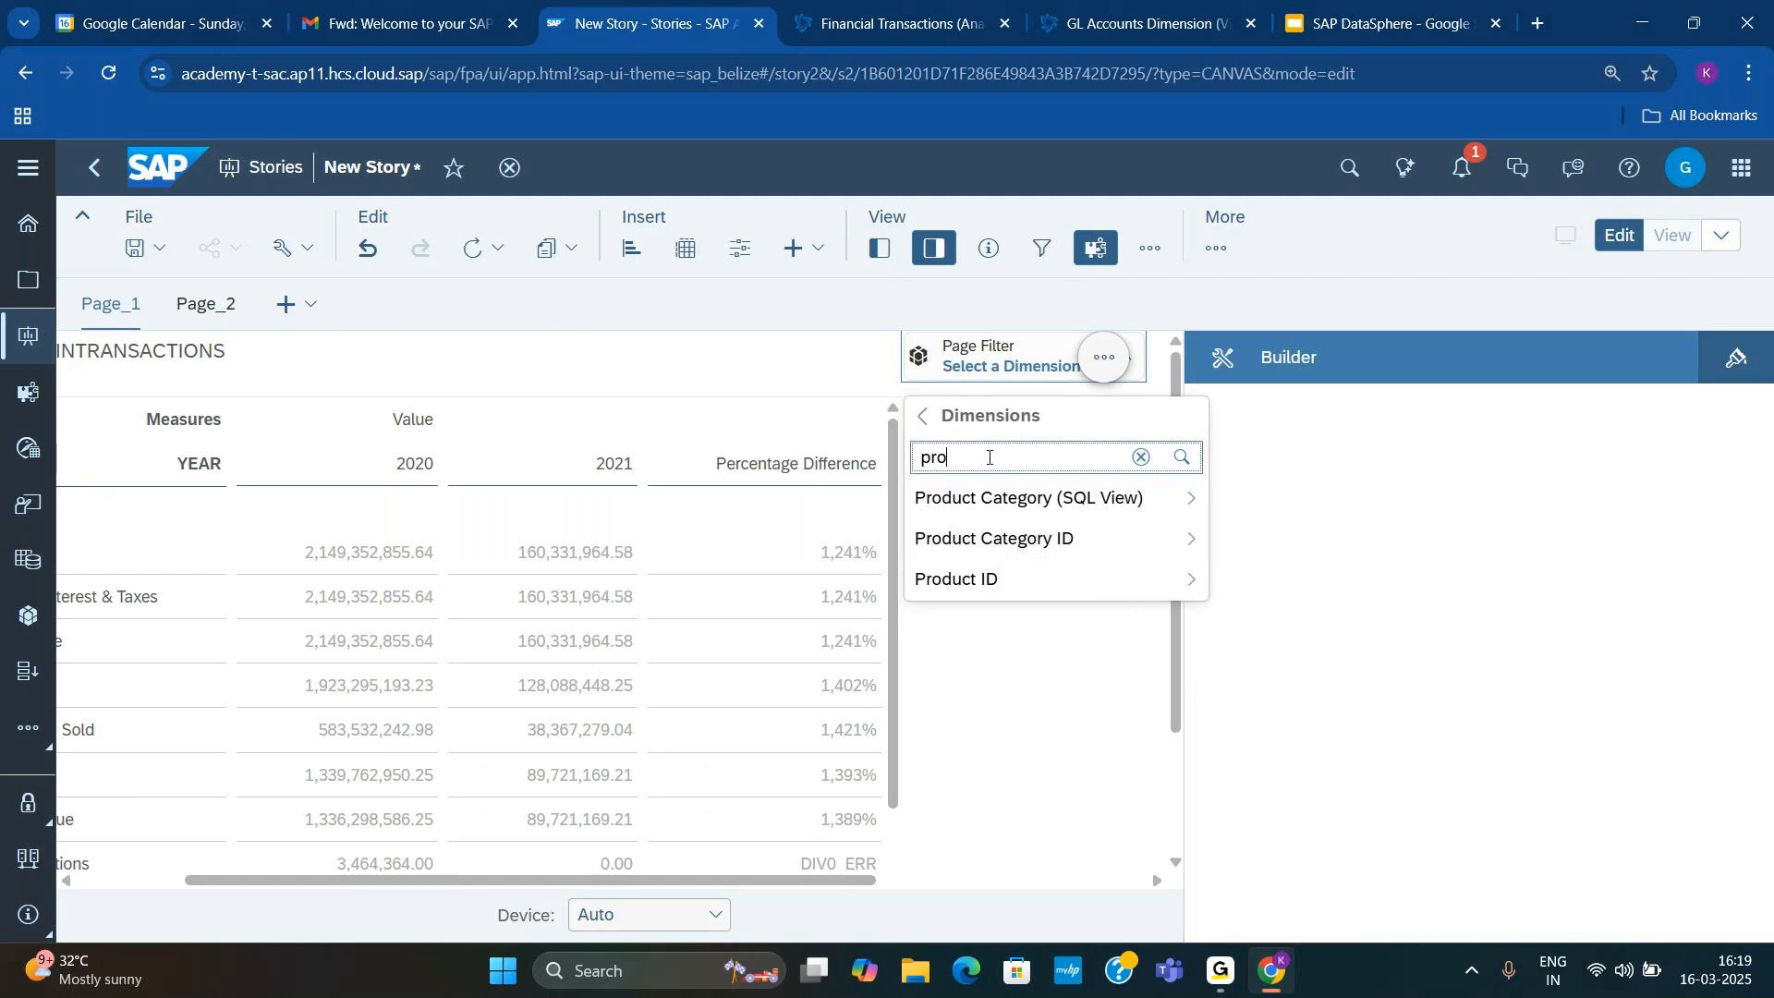
click(1141, 456)
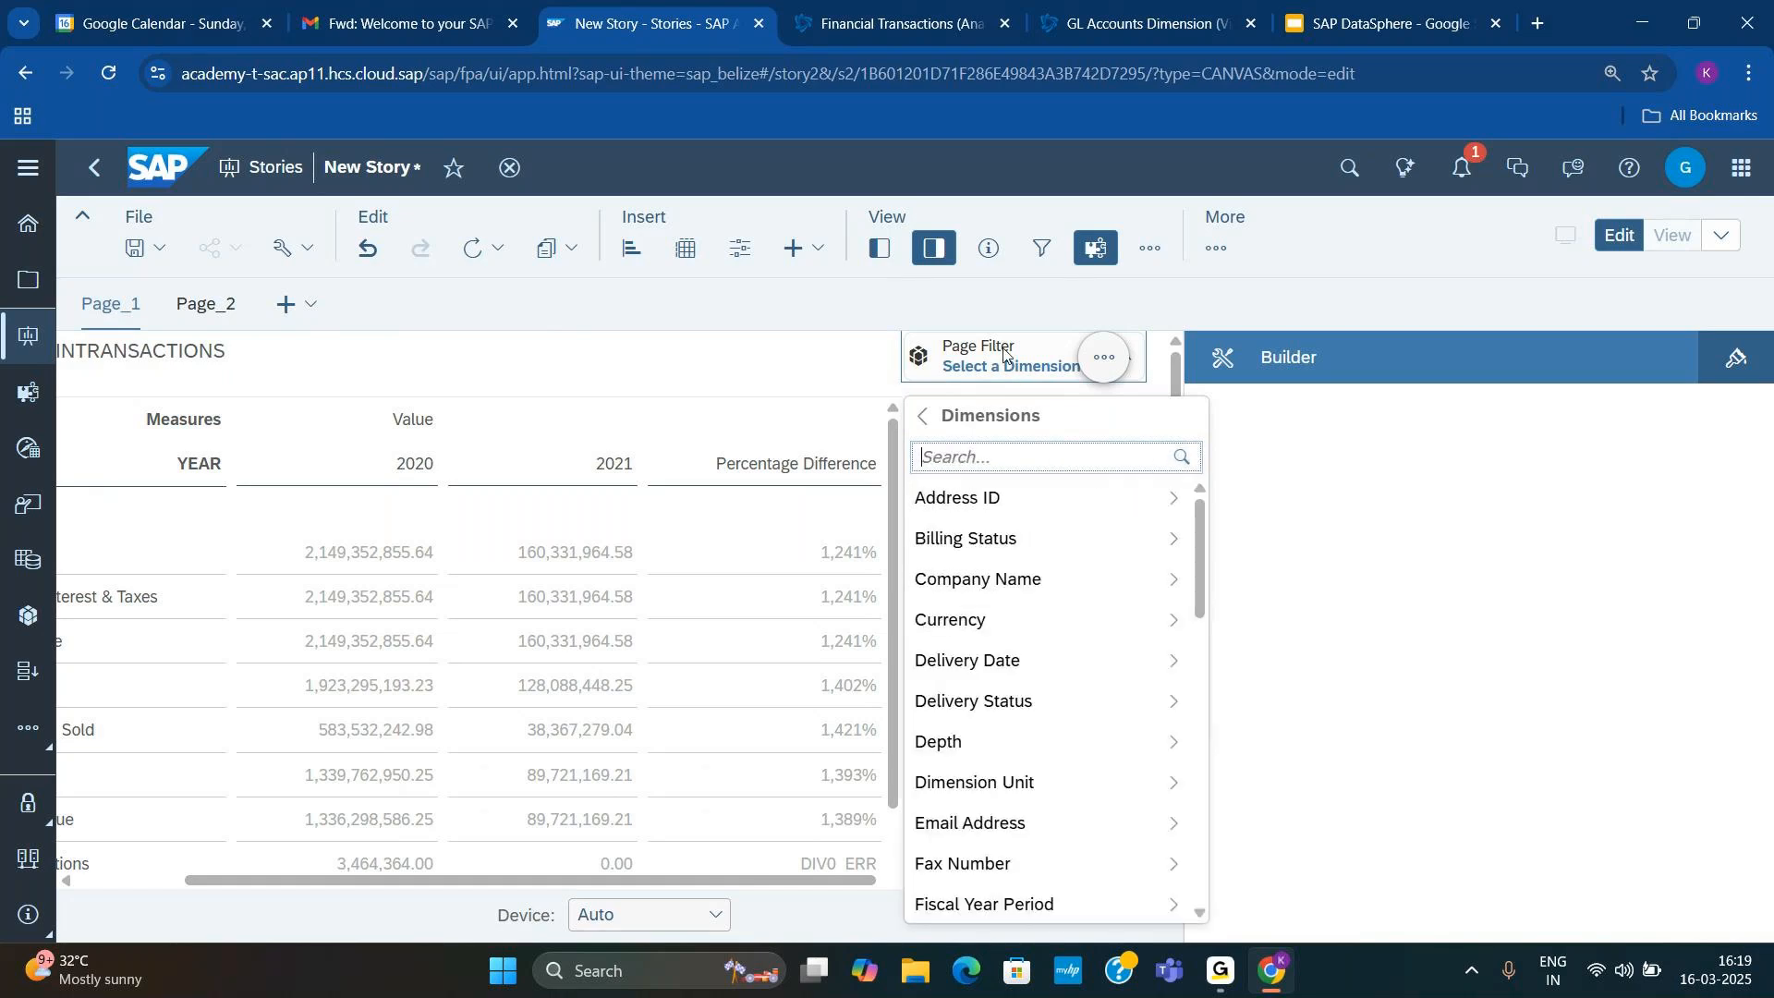
click(934, 415)
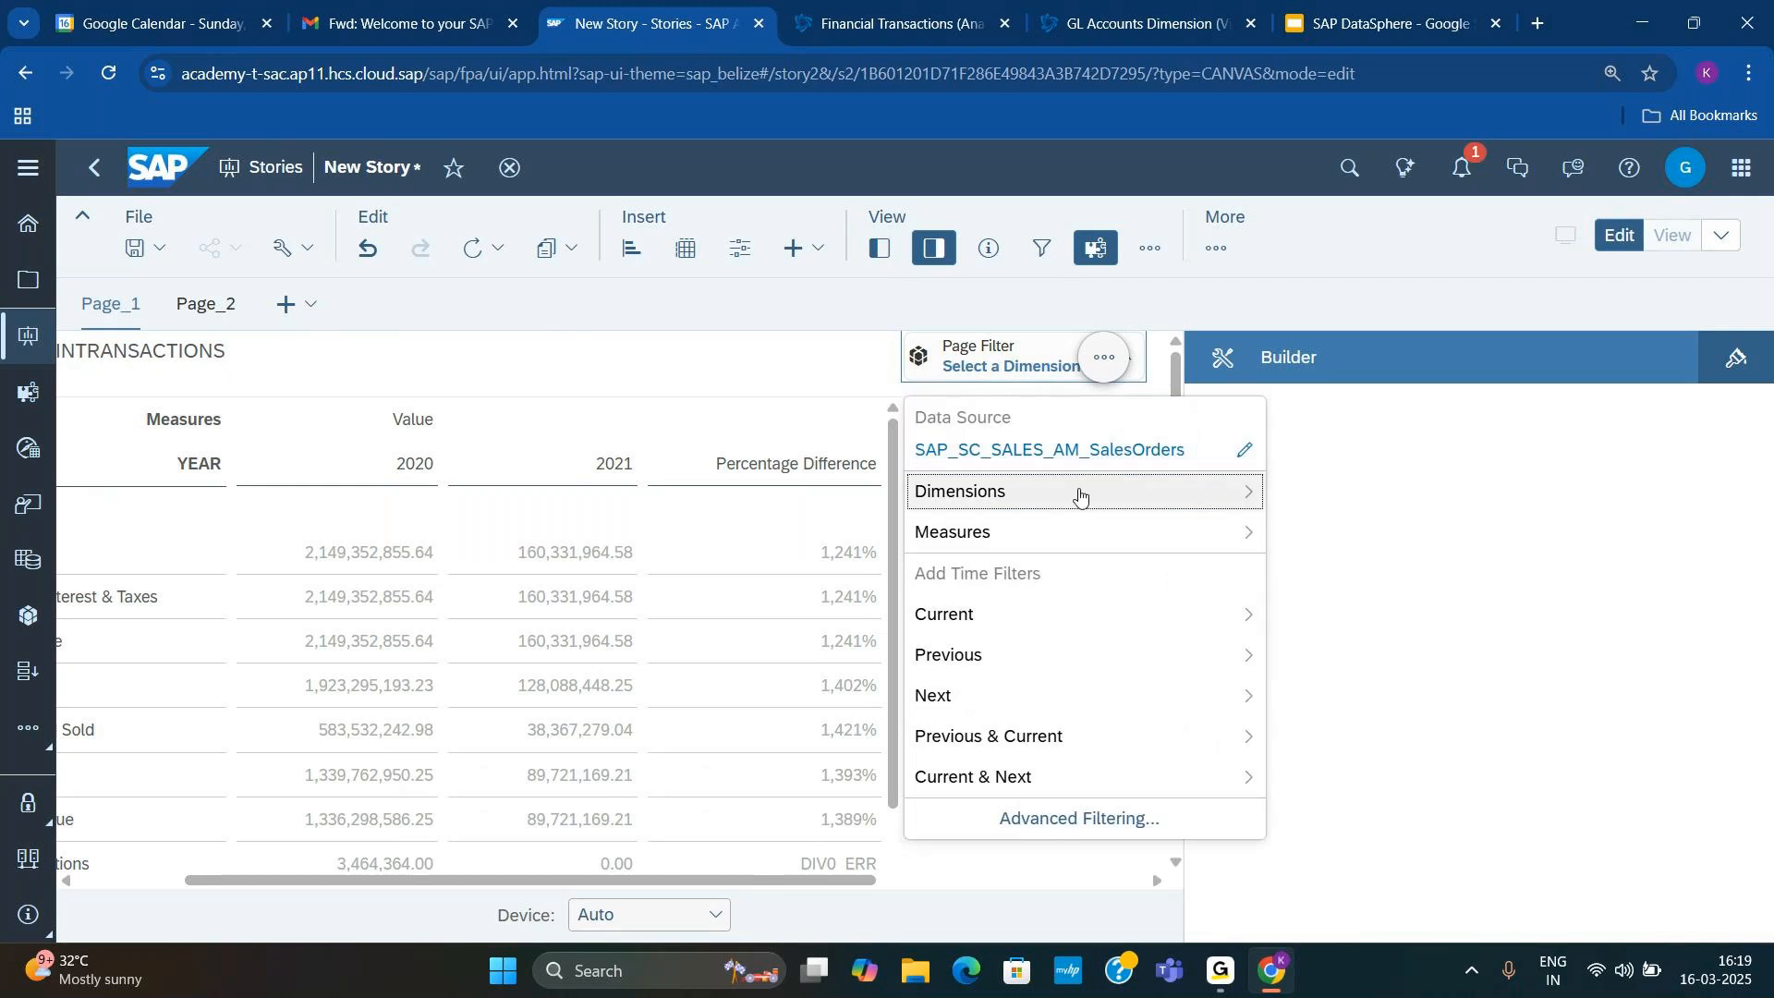
Step: Compare the contents of Page_1 and Page_2 and check the data source of the table on Page_1
click(108, 306)
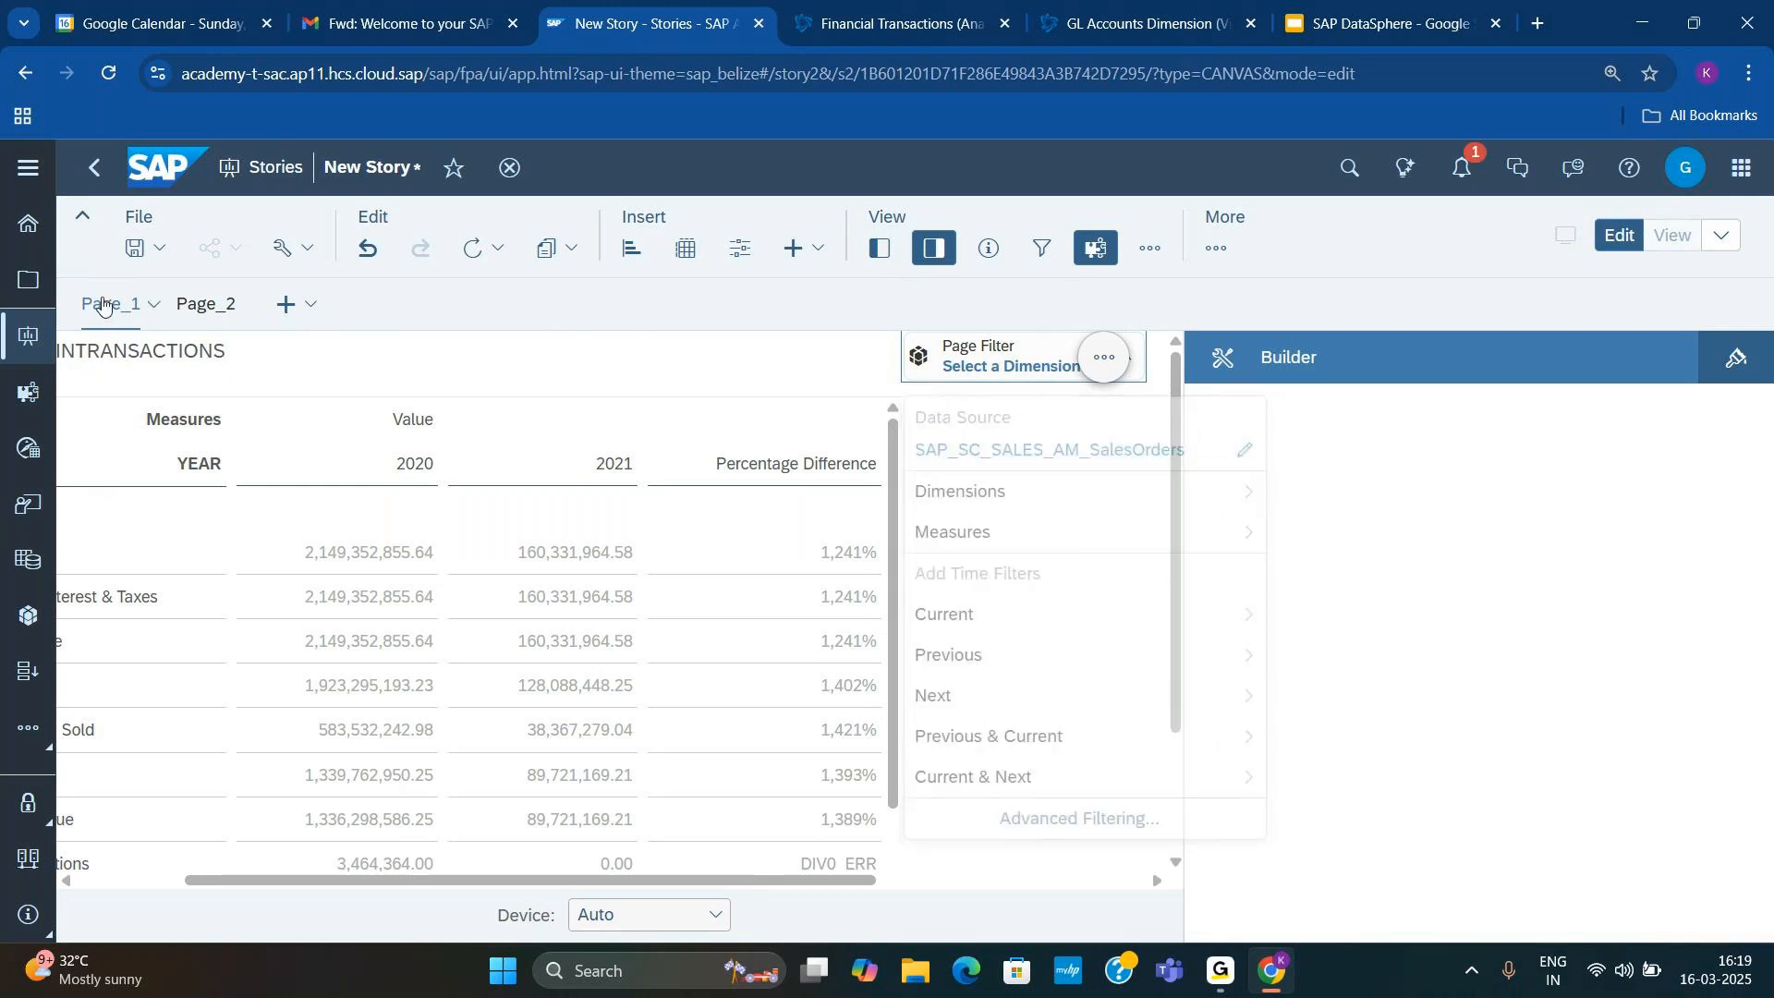
click(195, 307)
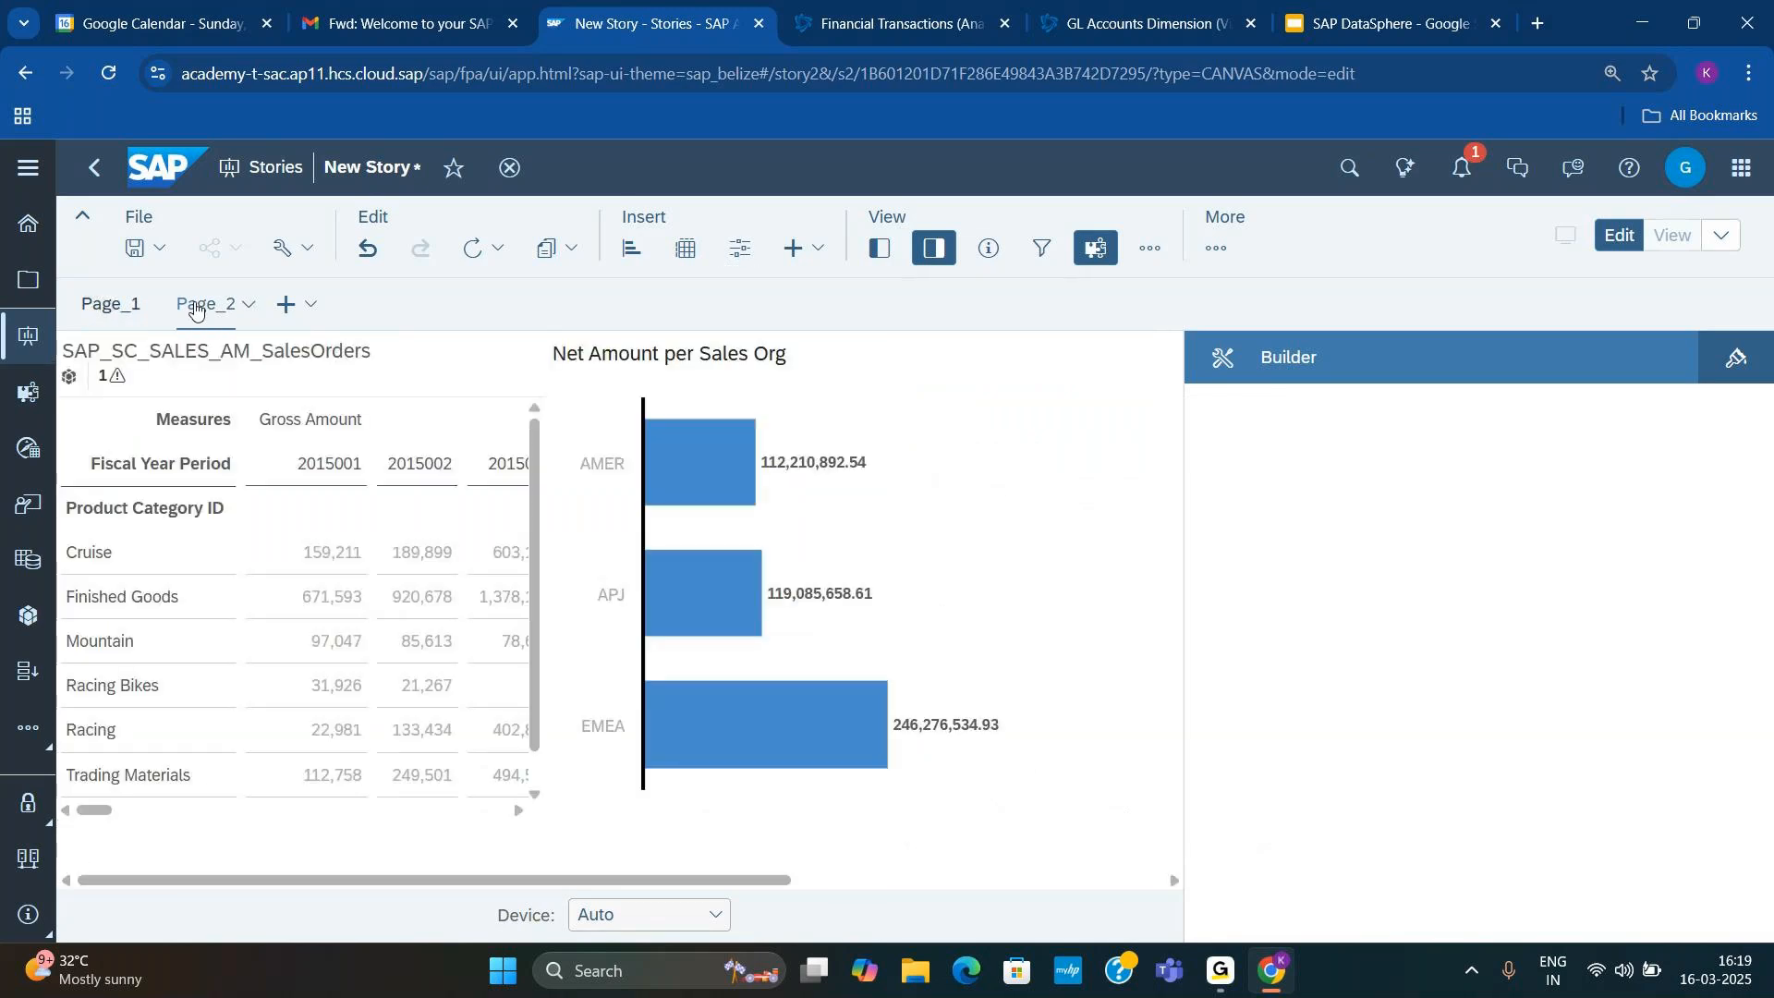
click(102, 306)
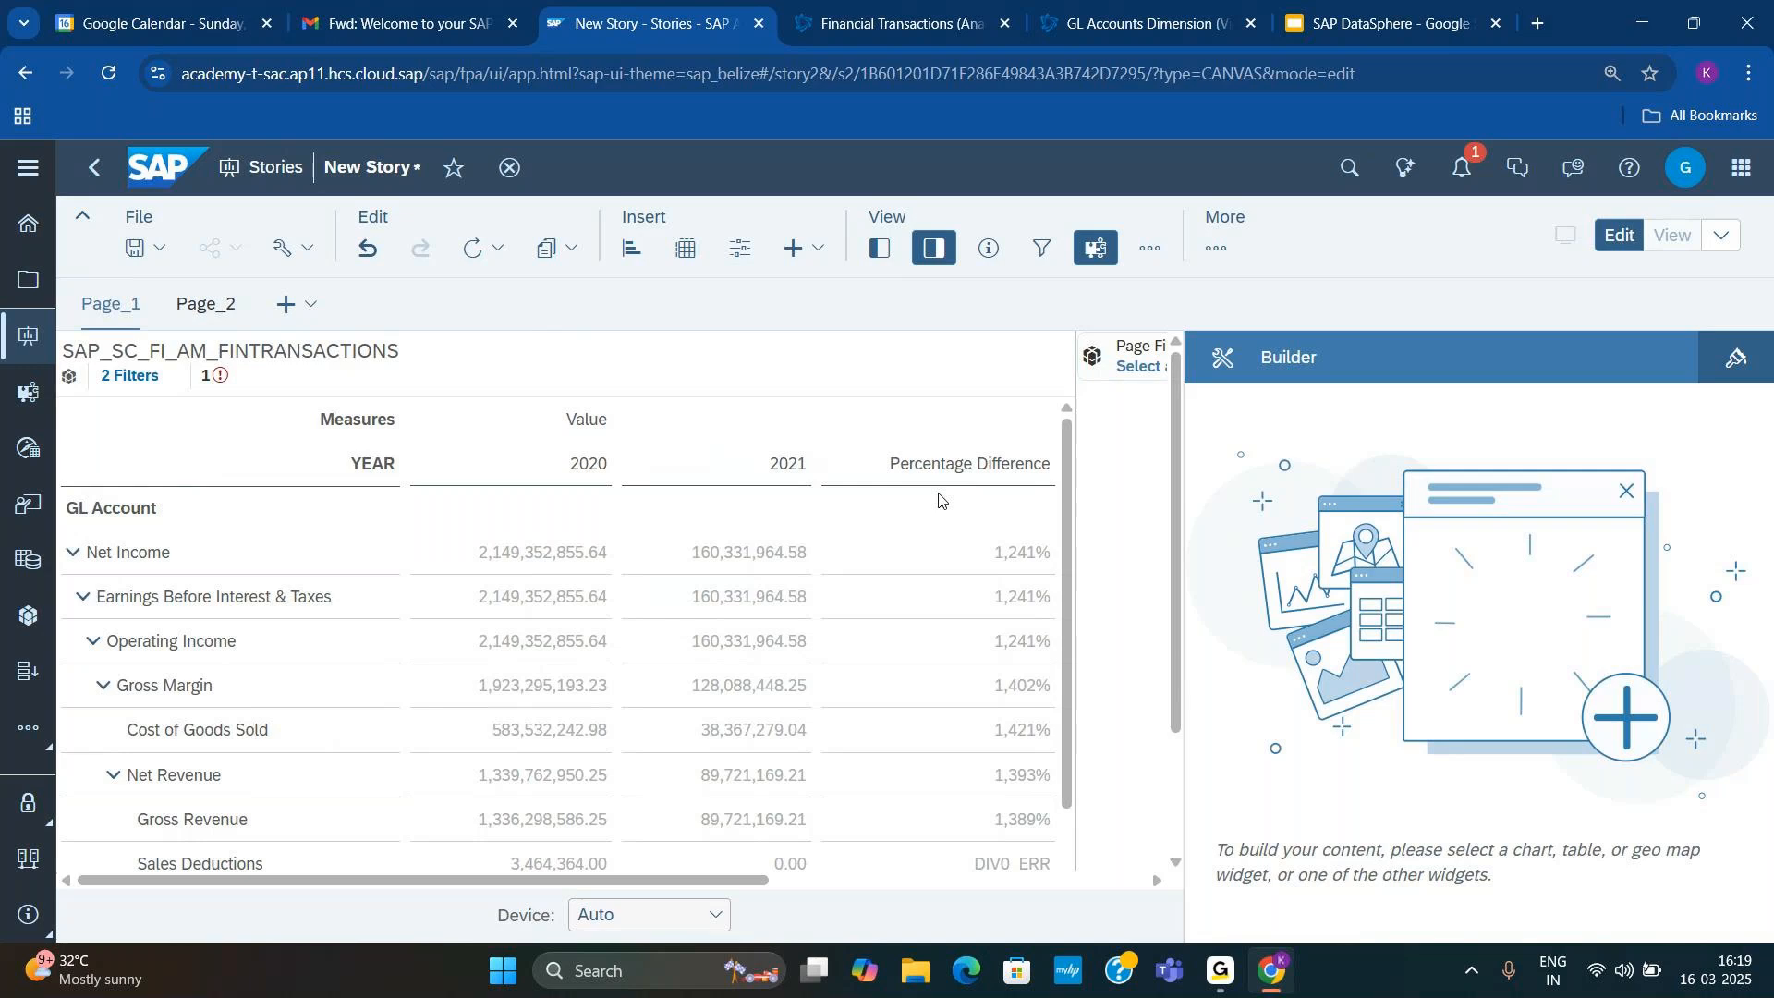
click(846, 452)
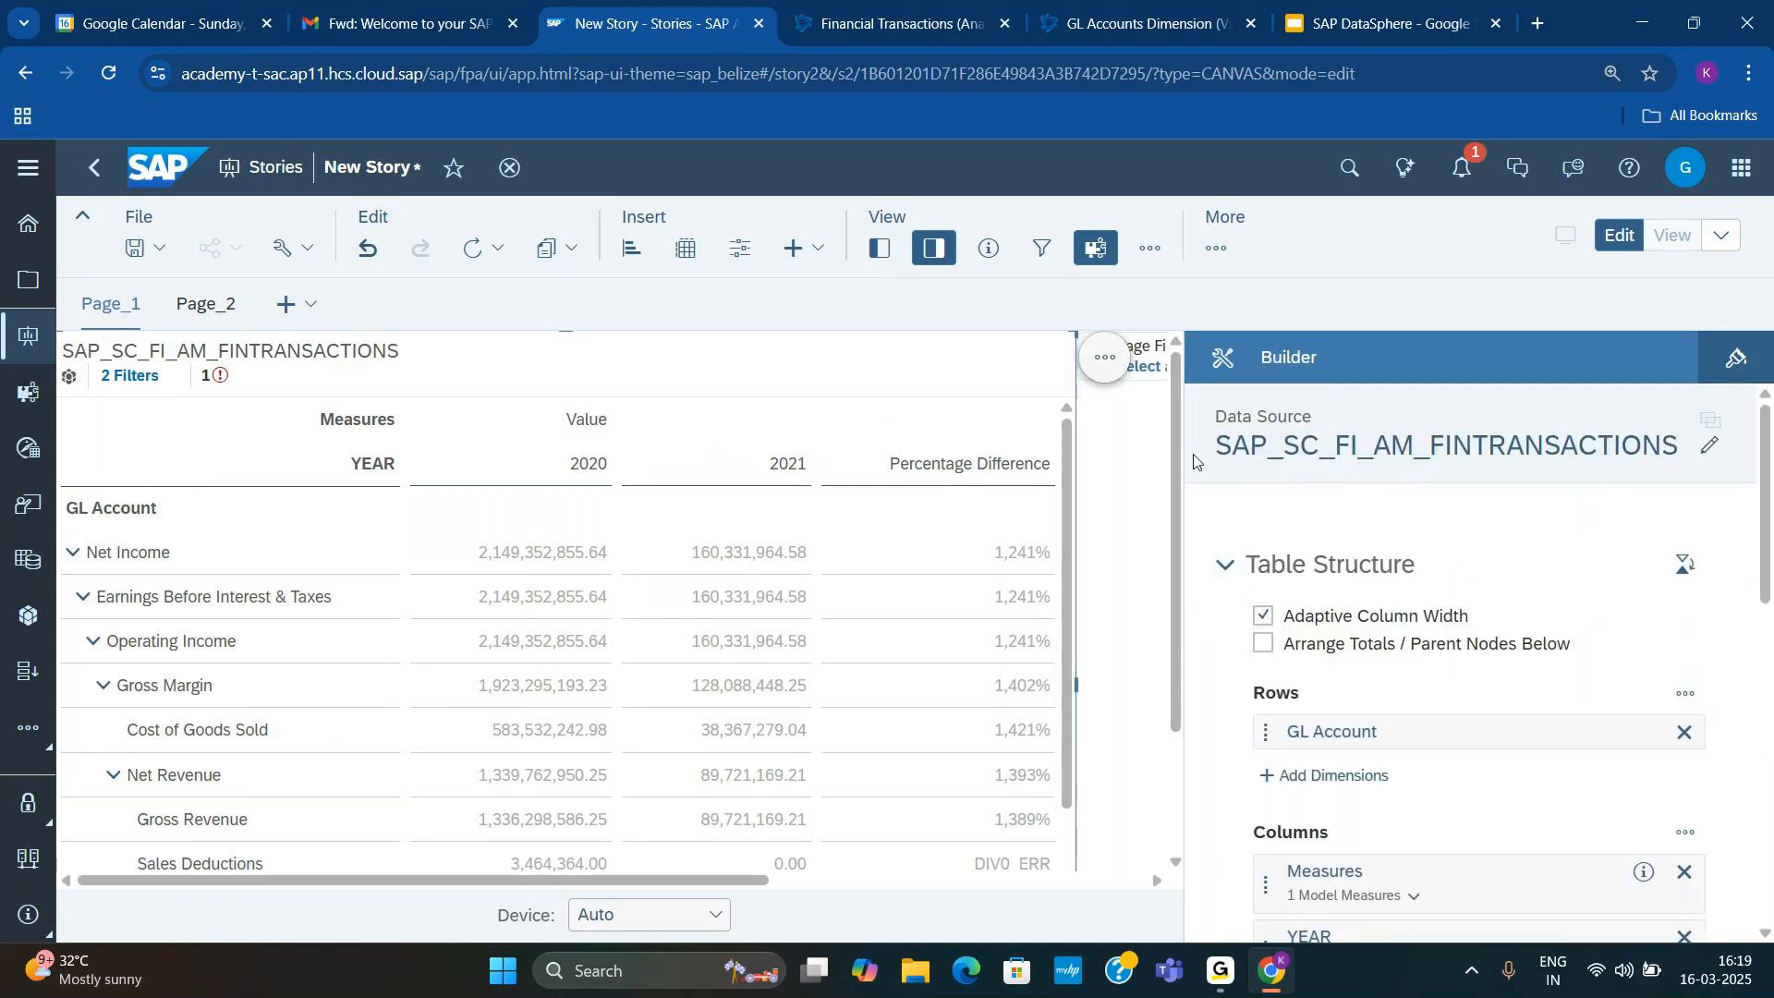
Step: Set the page filter's data source to SAP_SC_FI_AM_FINTRANSACTIONS
click(1131, 347)
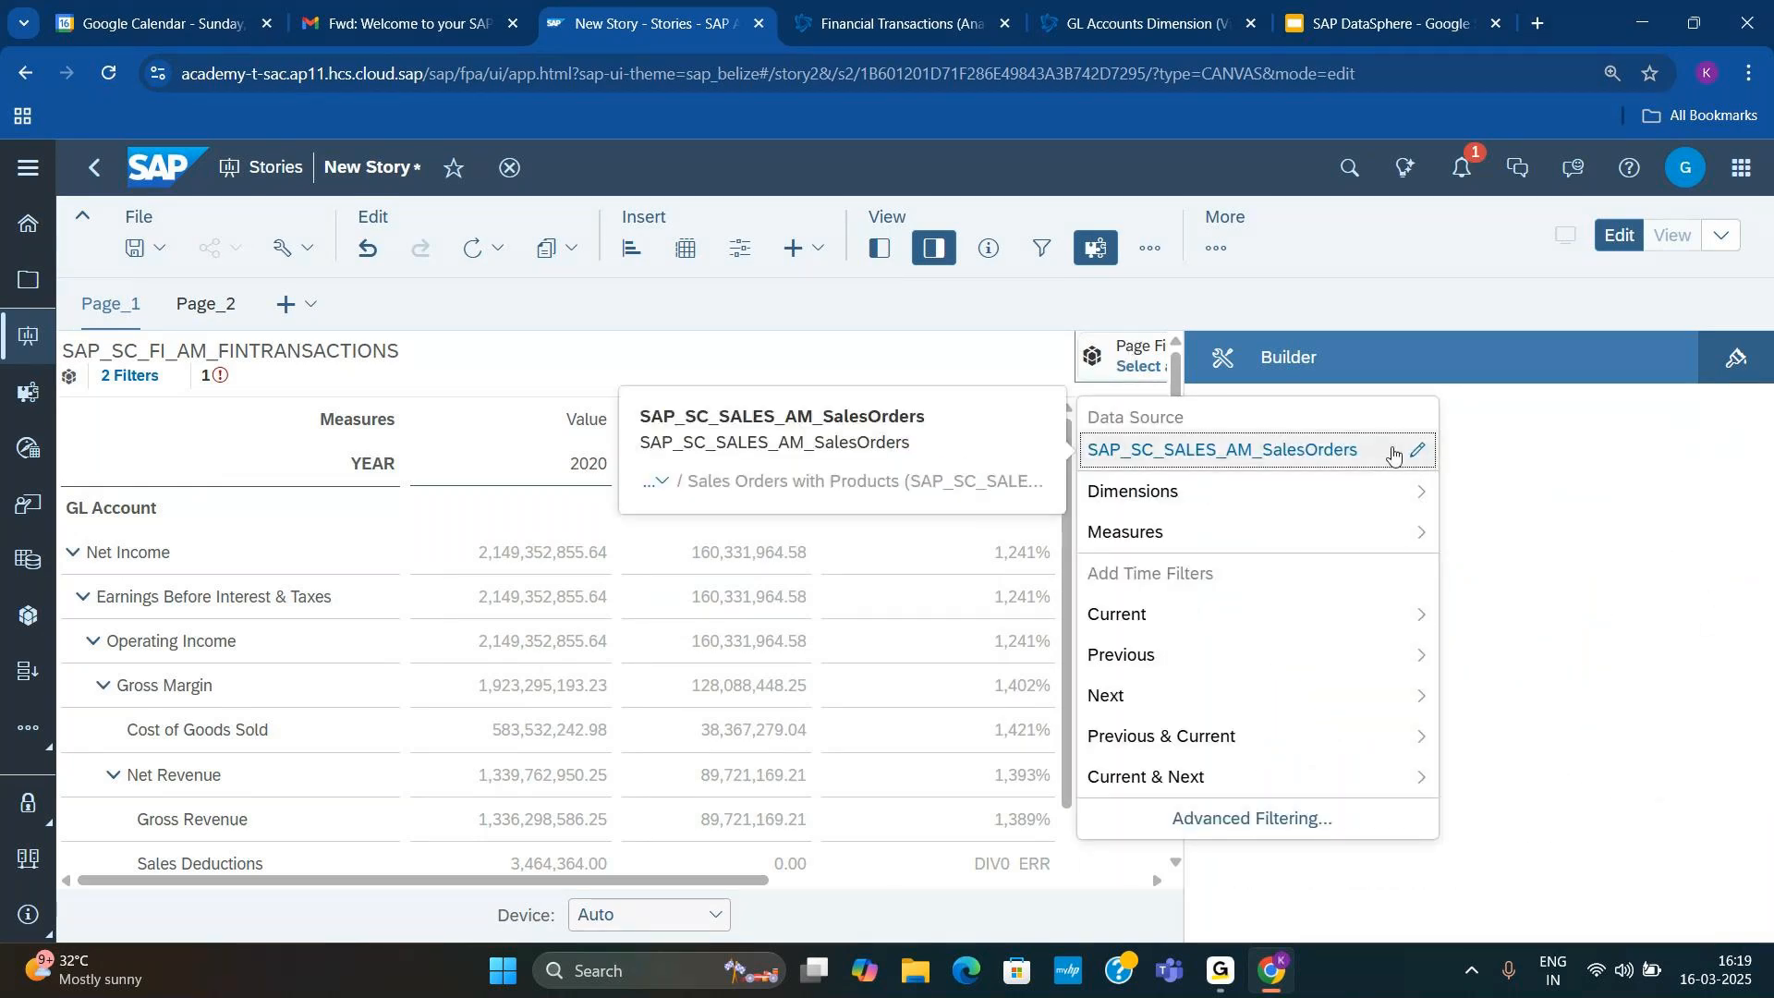
click(1415, 451)
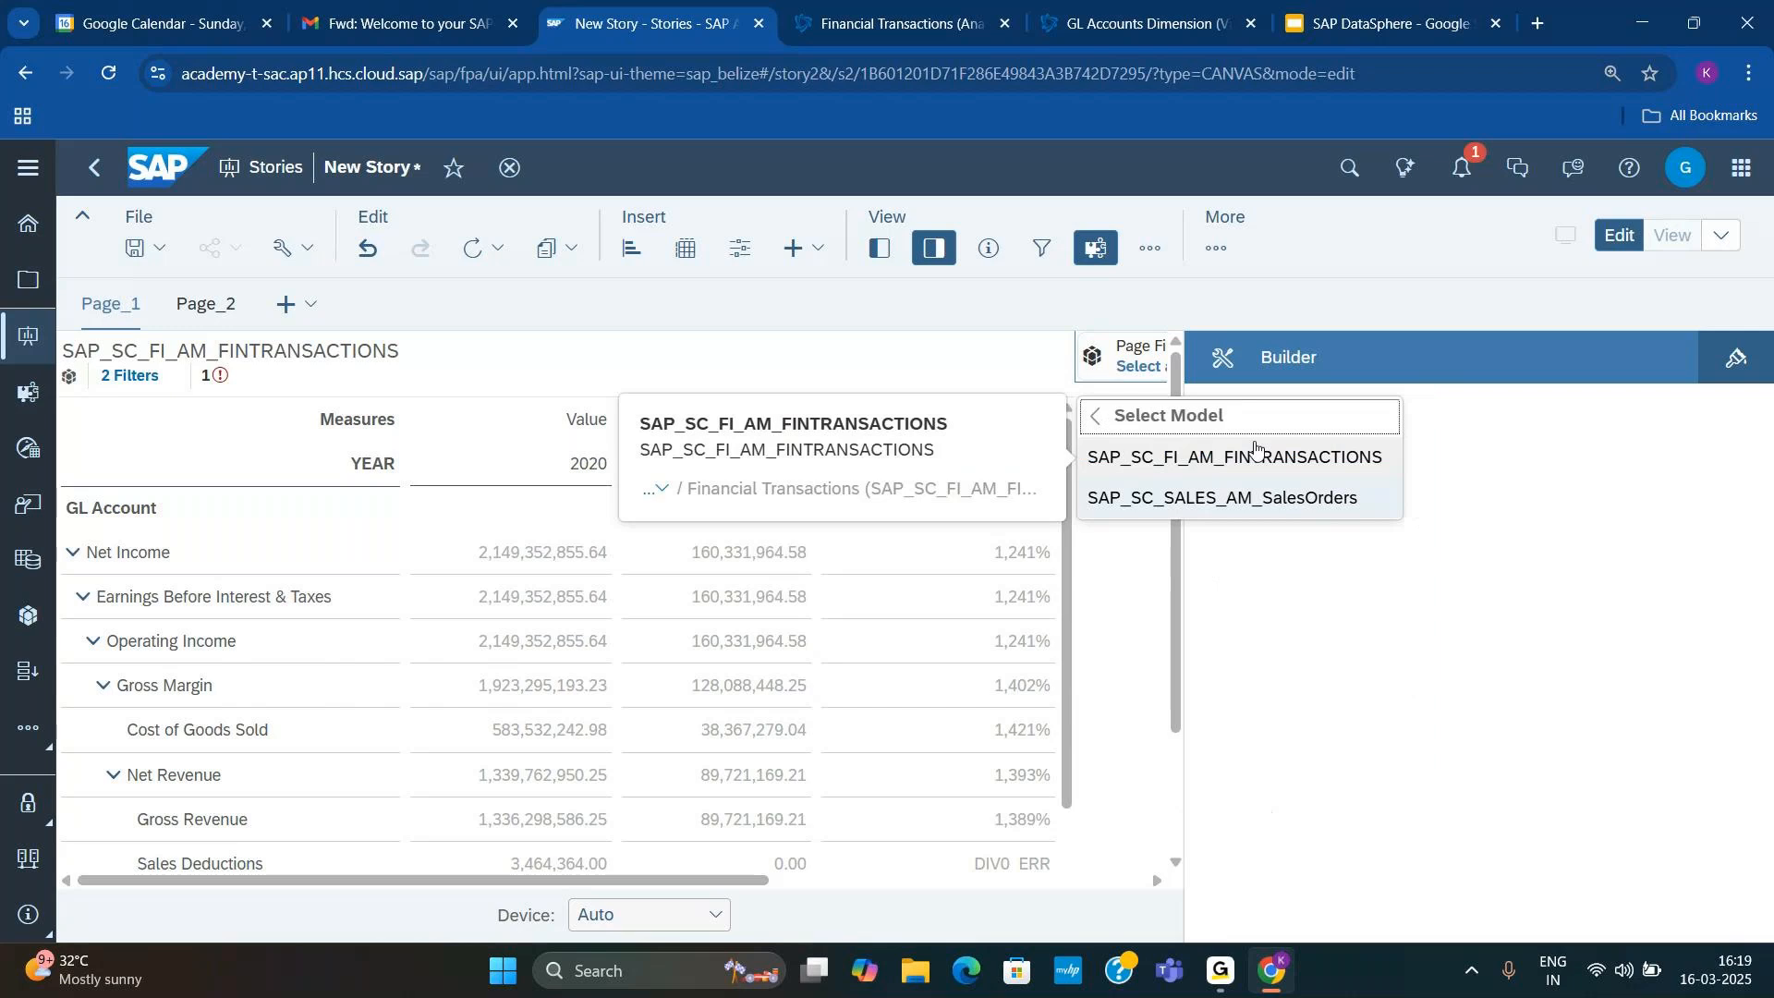
click(1242, 458)
Step: Filter the page by members of Profitcenter's Medium Description with all members selected, and enlarge the filter into a member list beside the table
click(1185, 494)
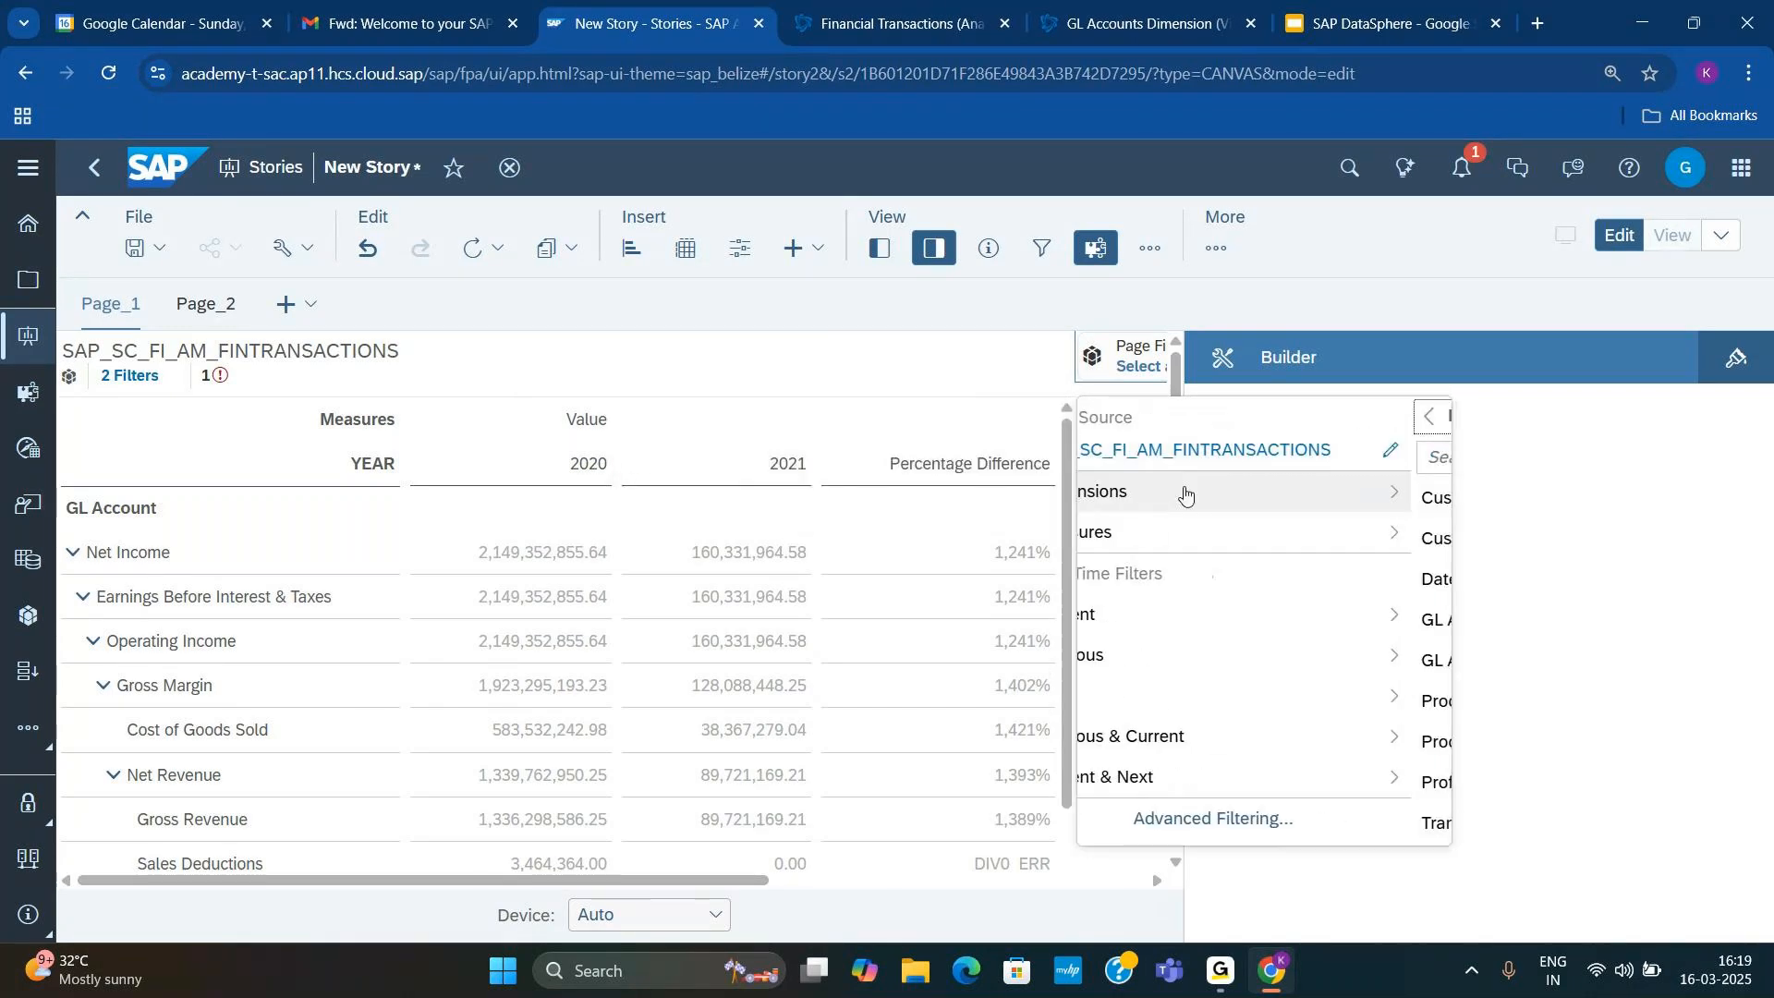
click(1167, 797)
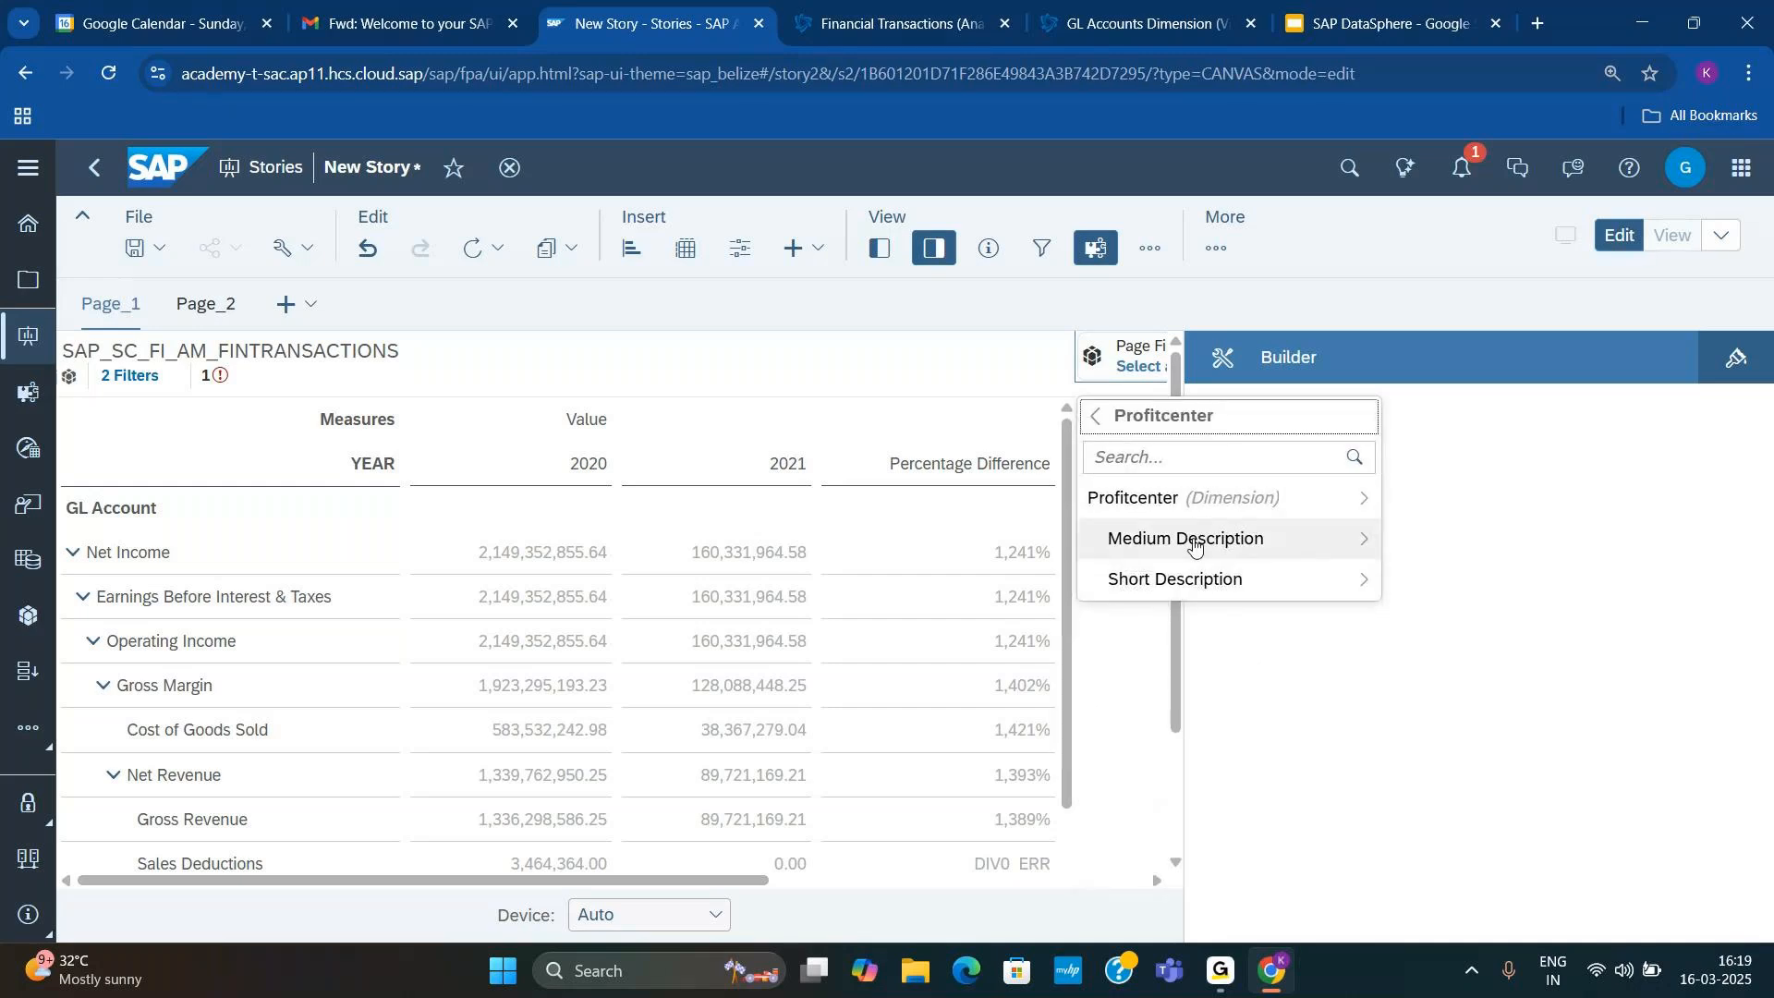
click(1194, 543)
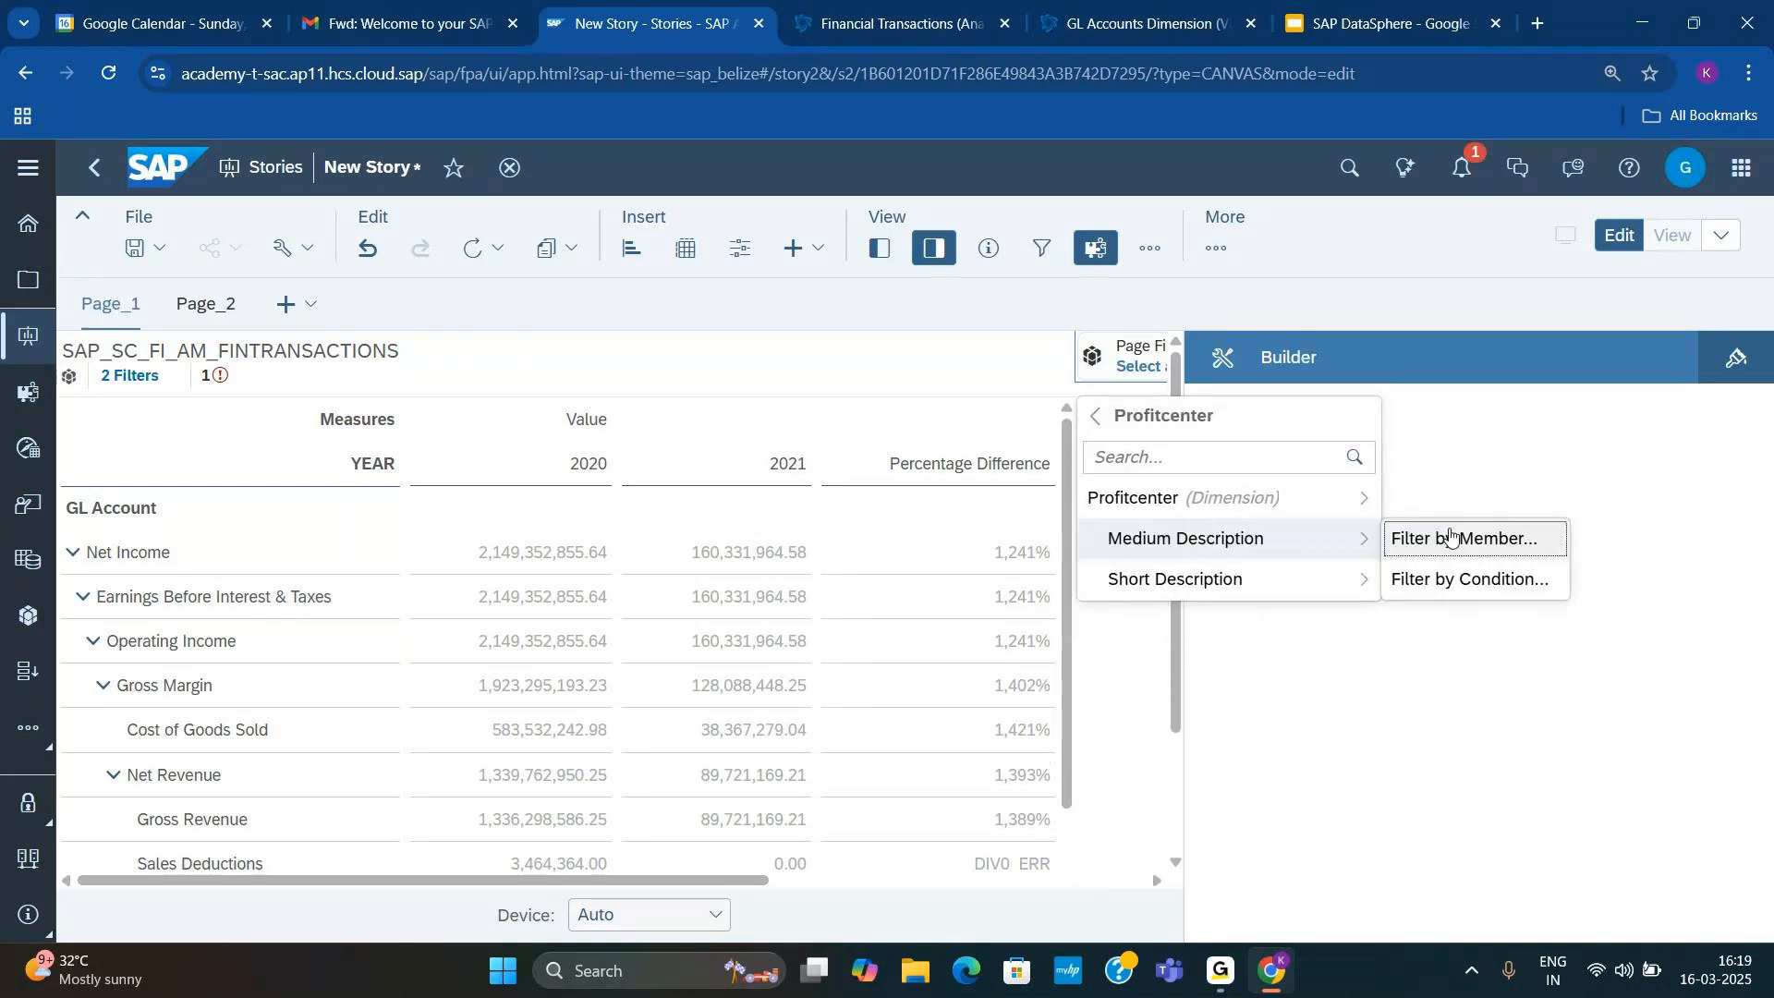
click(1447, 541)
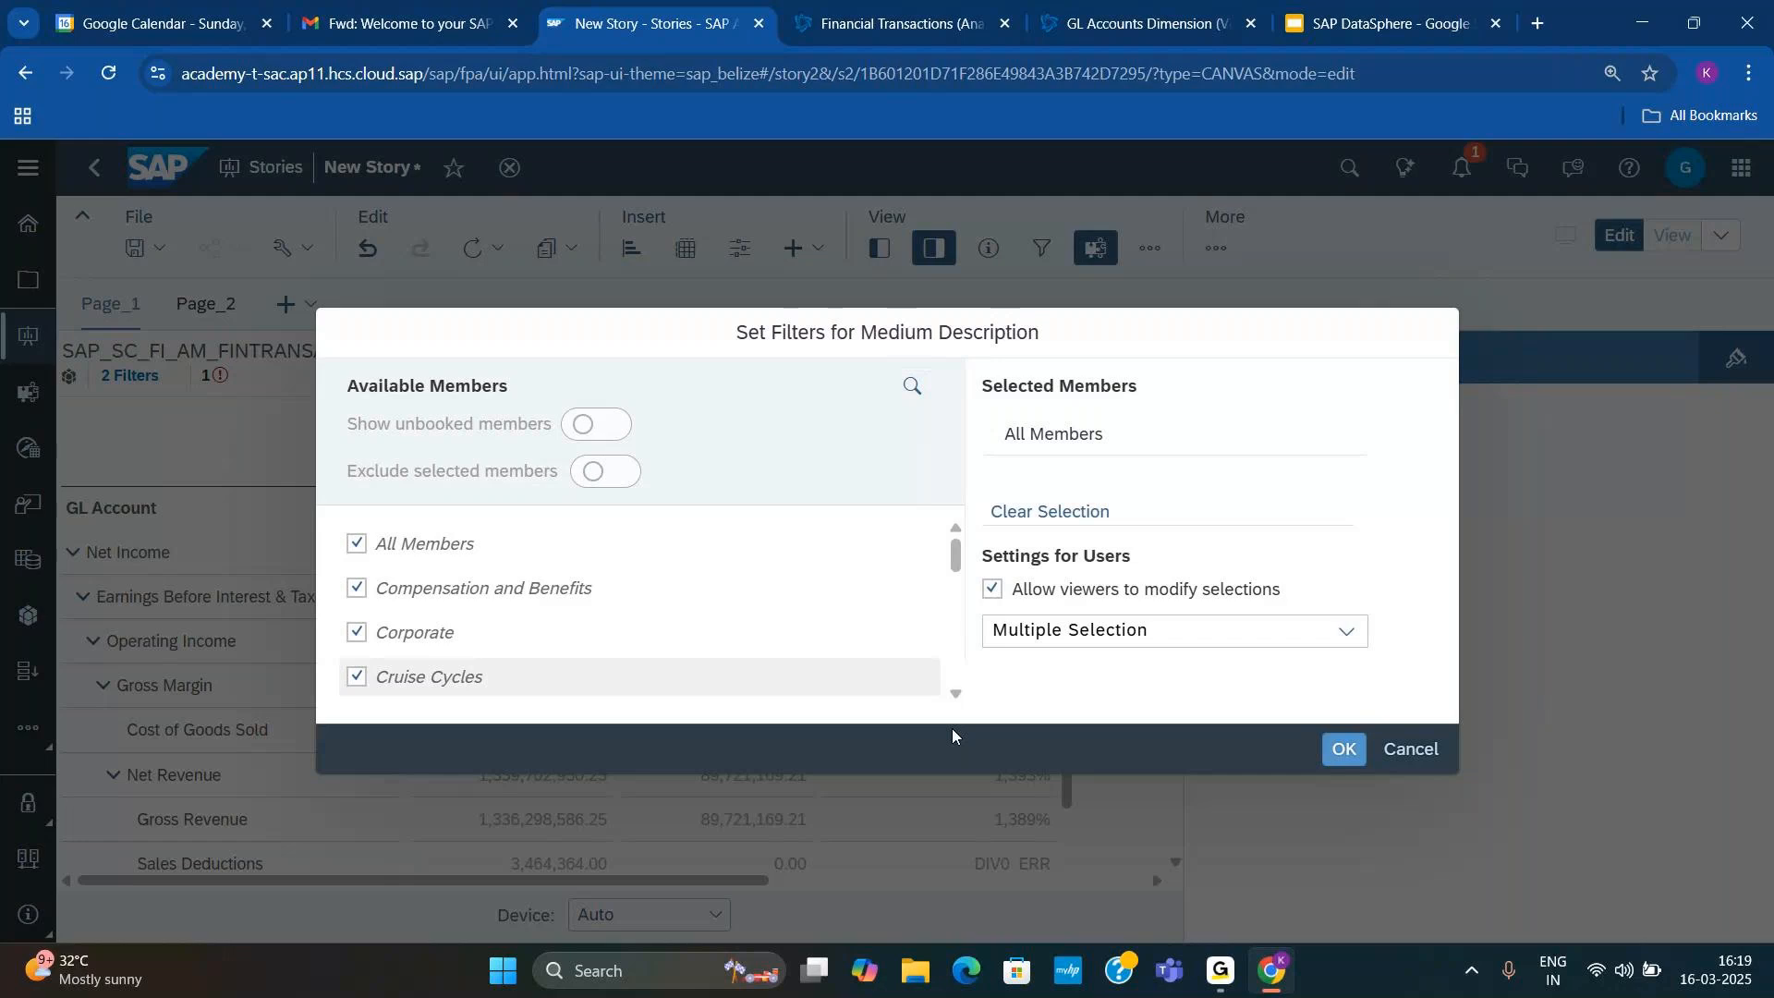
click(1342, 750)
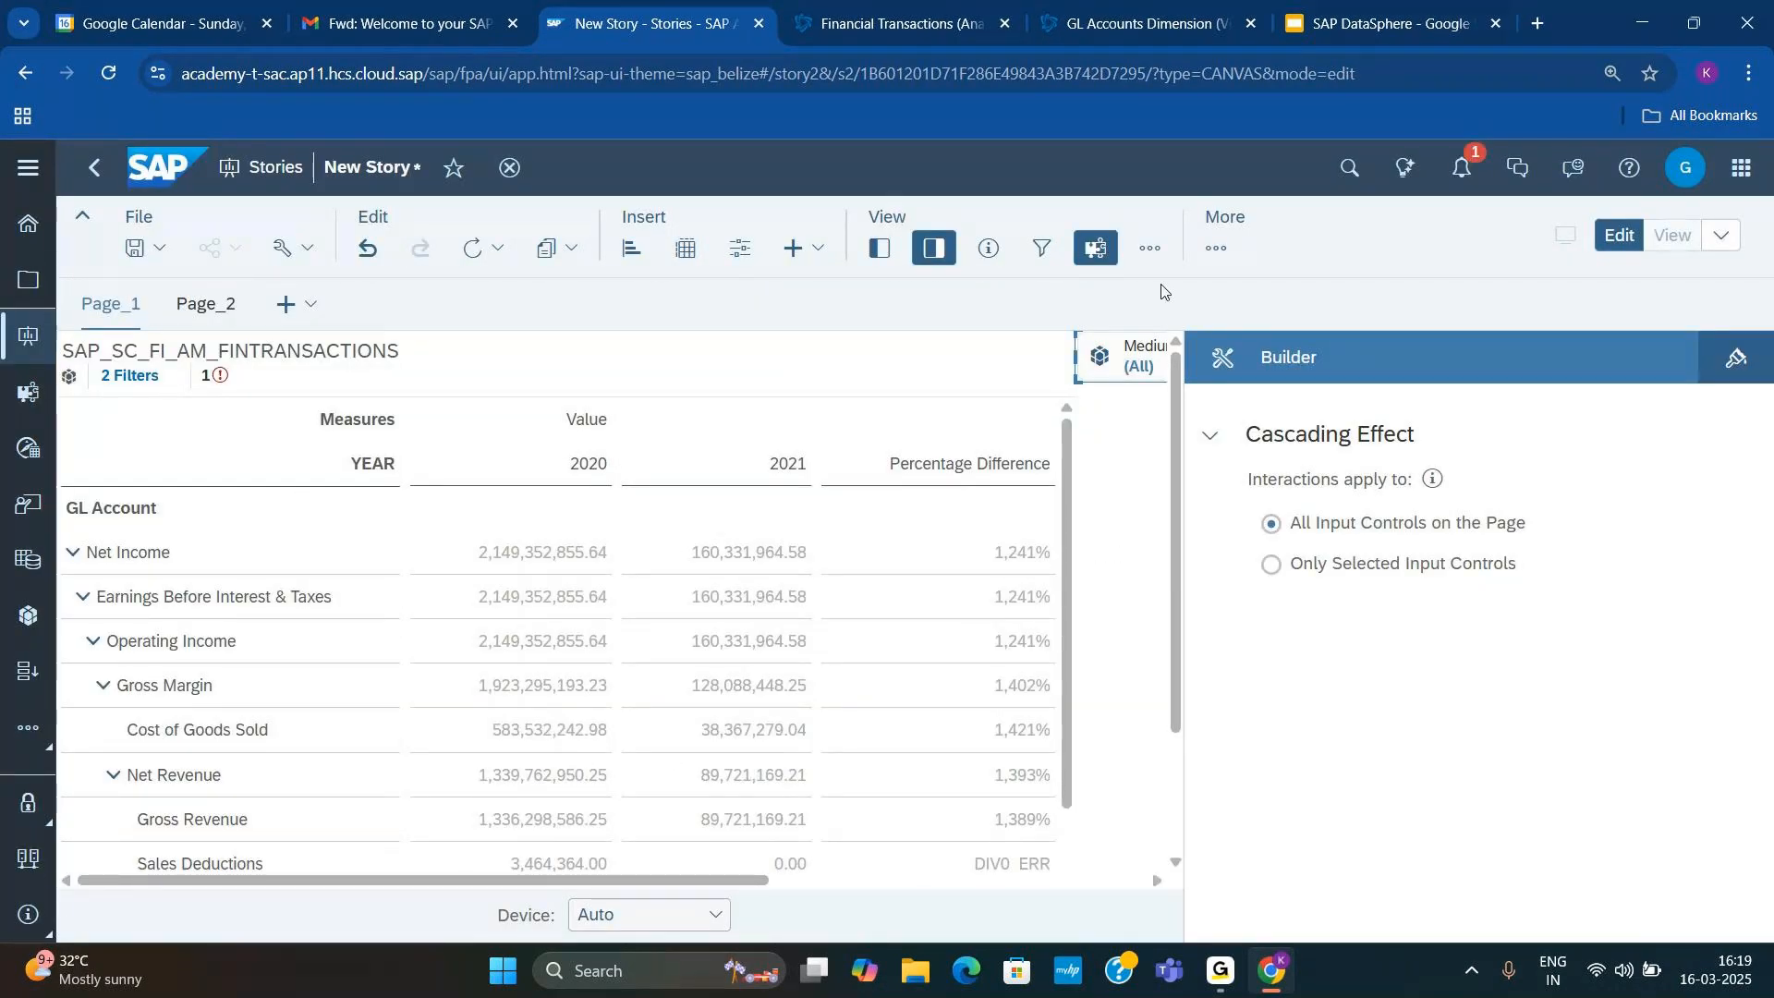
click(933, 248)
drag(1200, 381, 1278, 873)
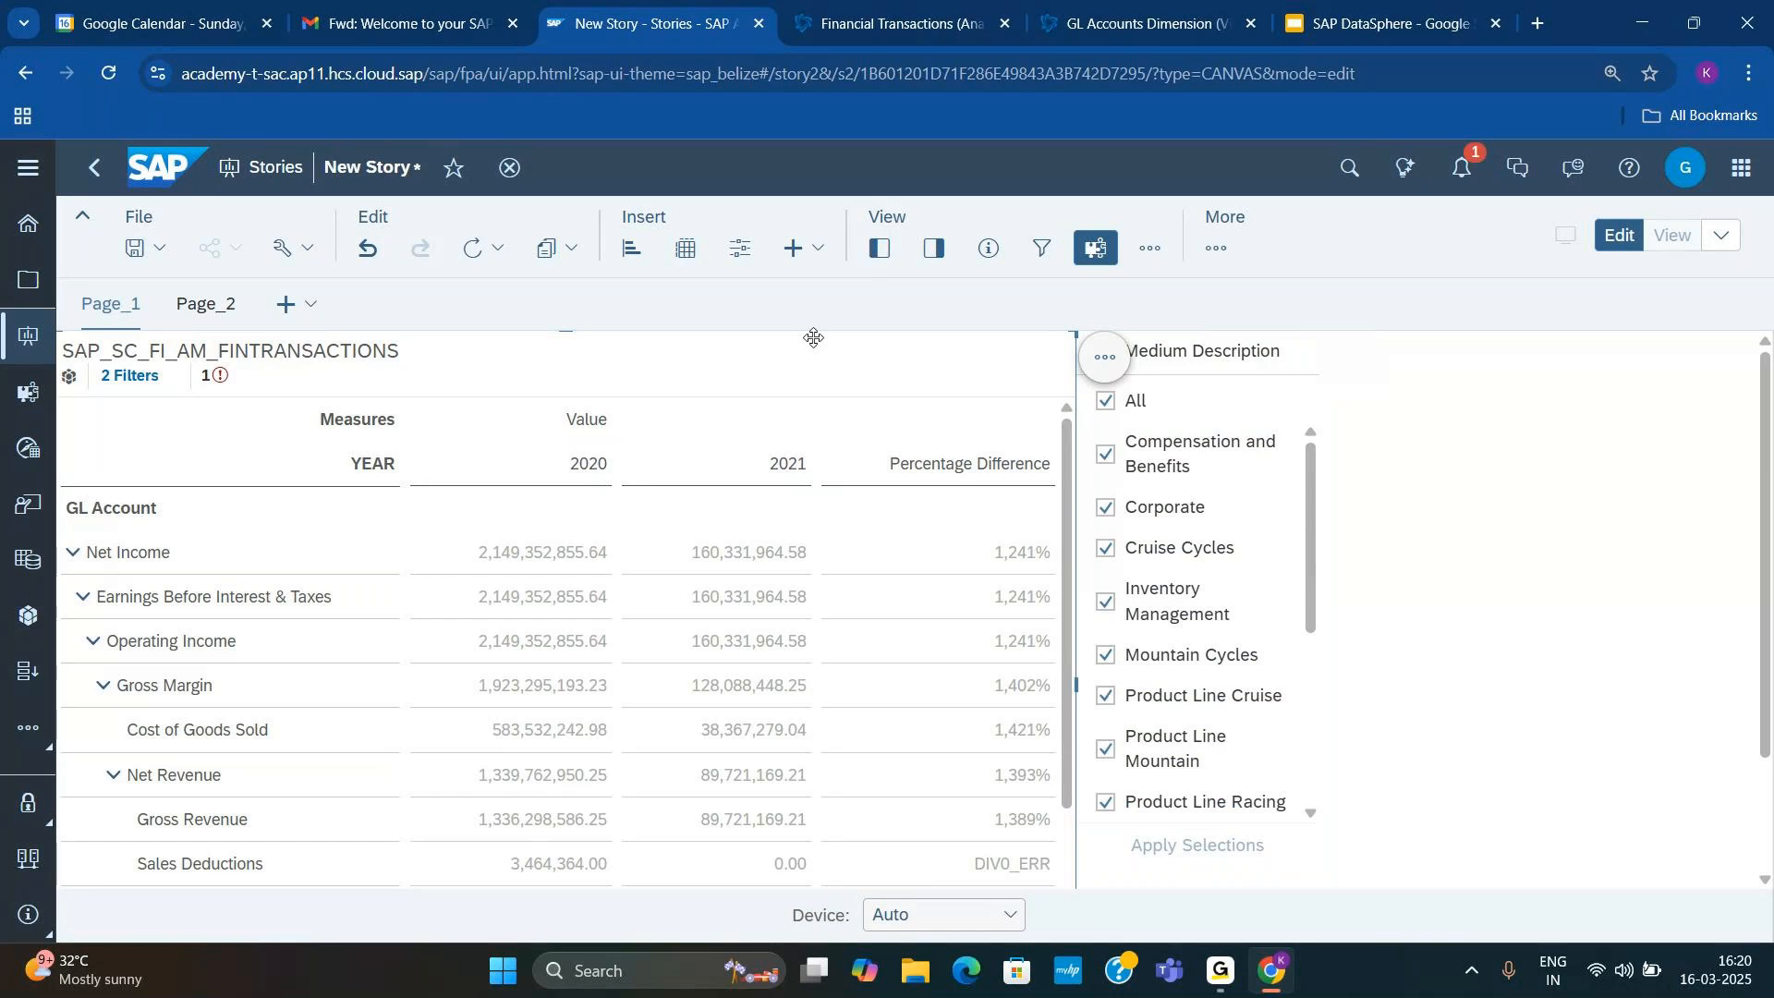
Step: Move the financial transactions table to the right of the Medium Description filter list on Page_1
drag(790, 379, 1173, 355)
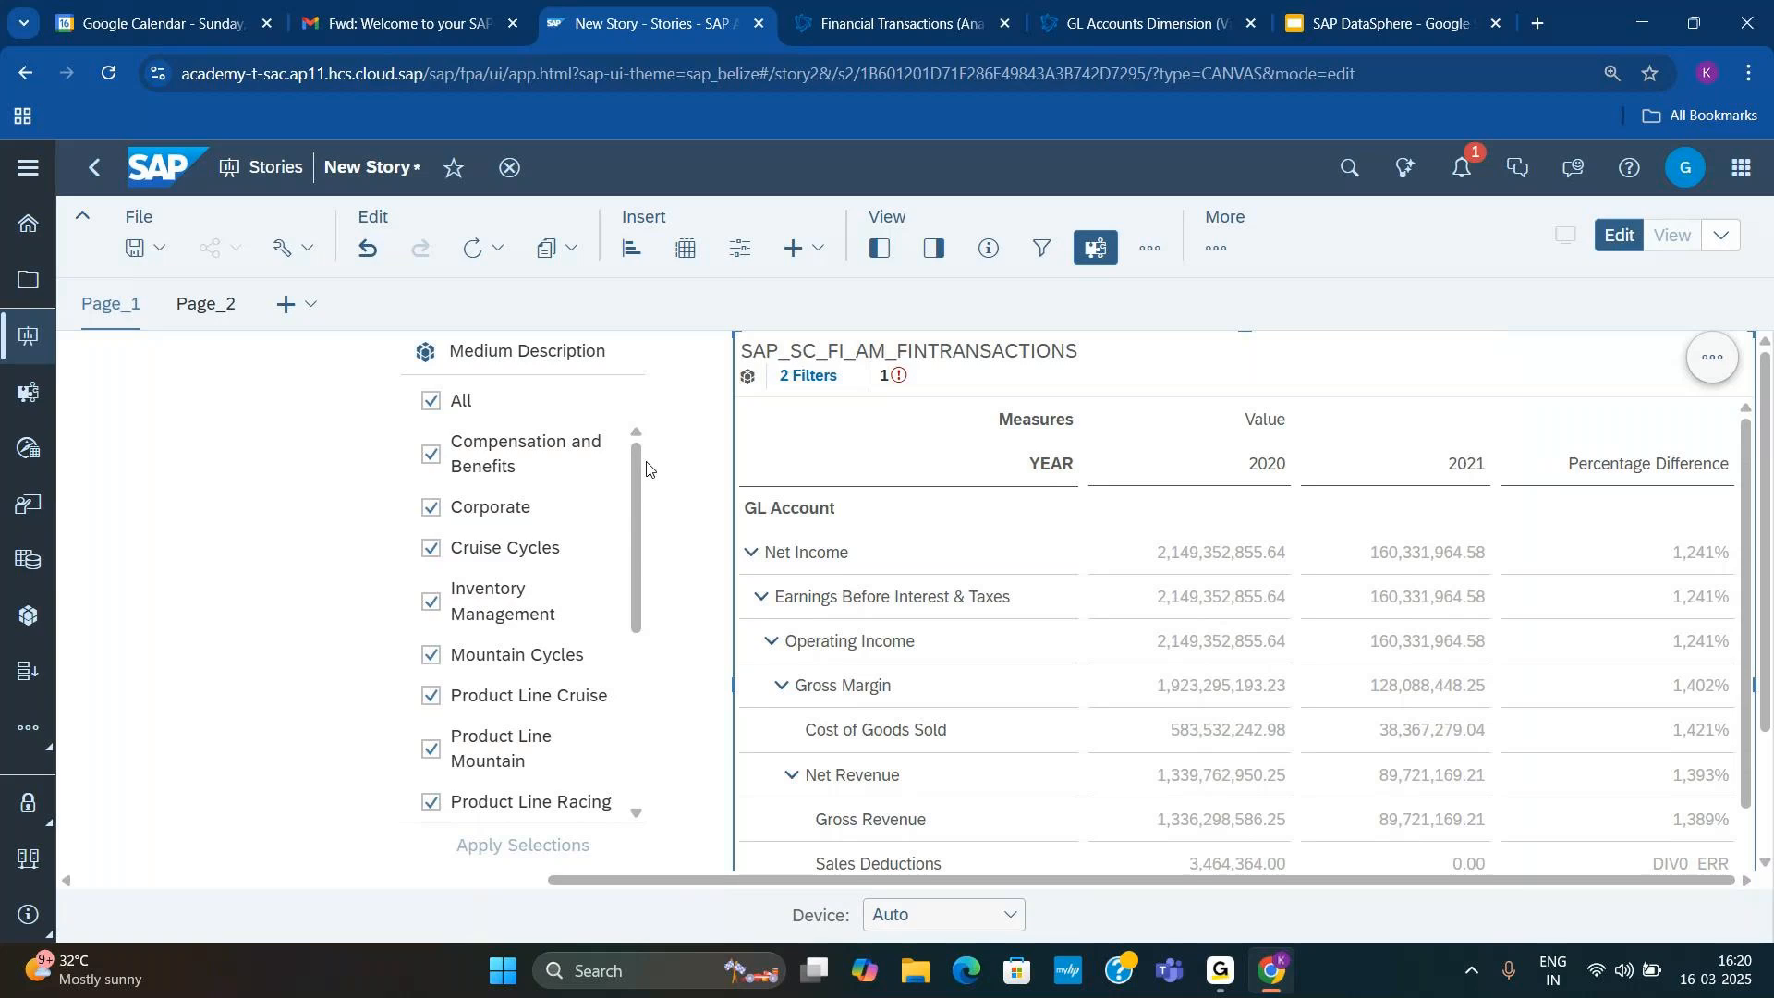
Step: Apply the Medium Description filter with only Cruise Cycles selected, and reapply it with all members selected
click(459, 403)
click(459, 403)
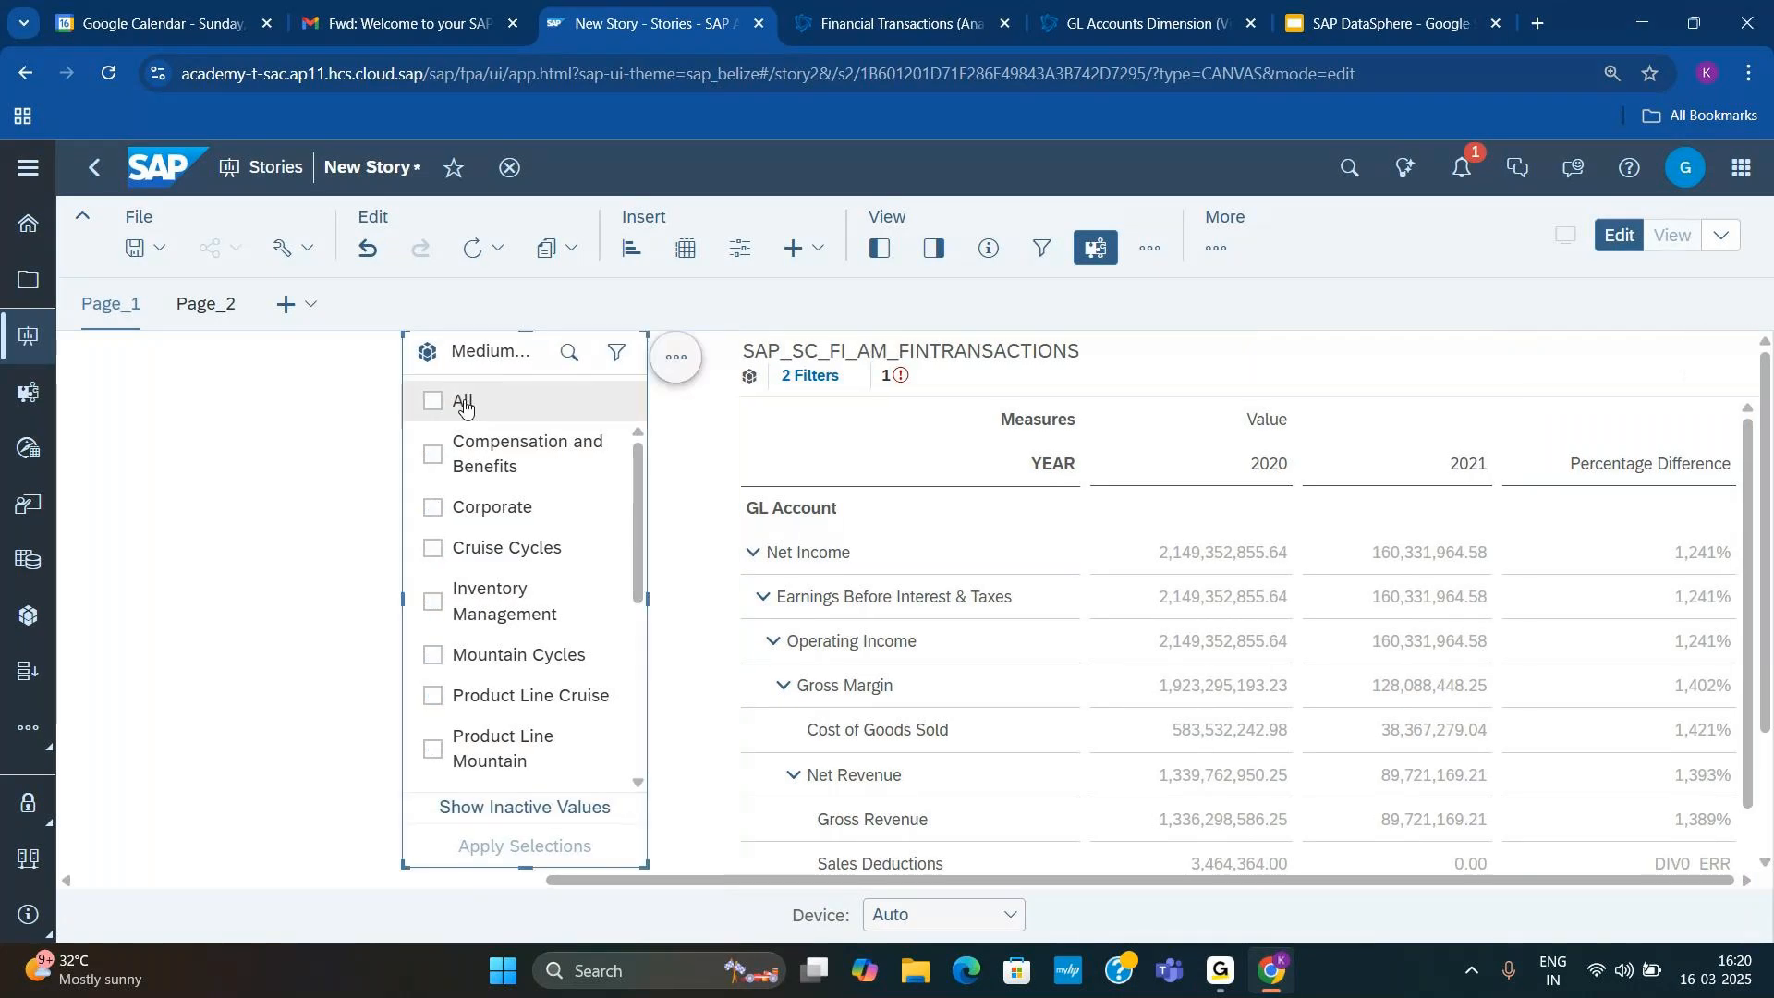
click(453, 551)
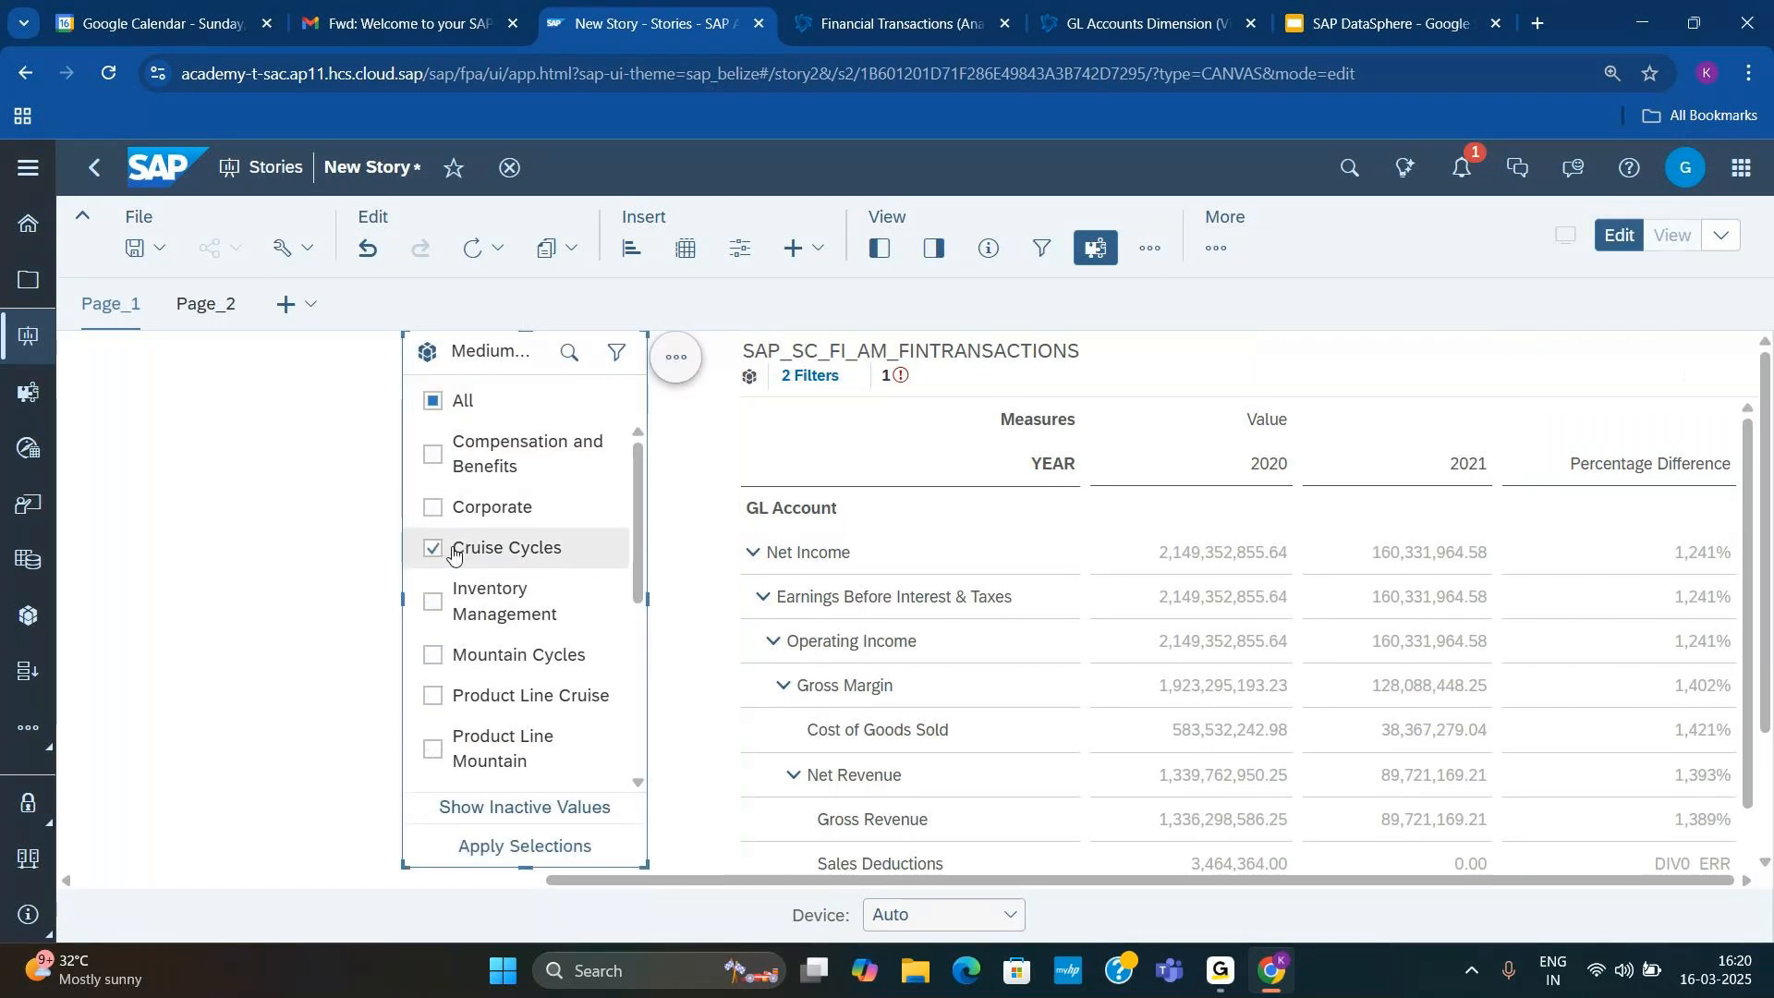
click(511, 845)
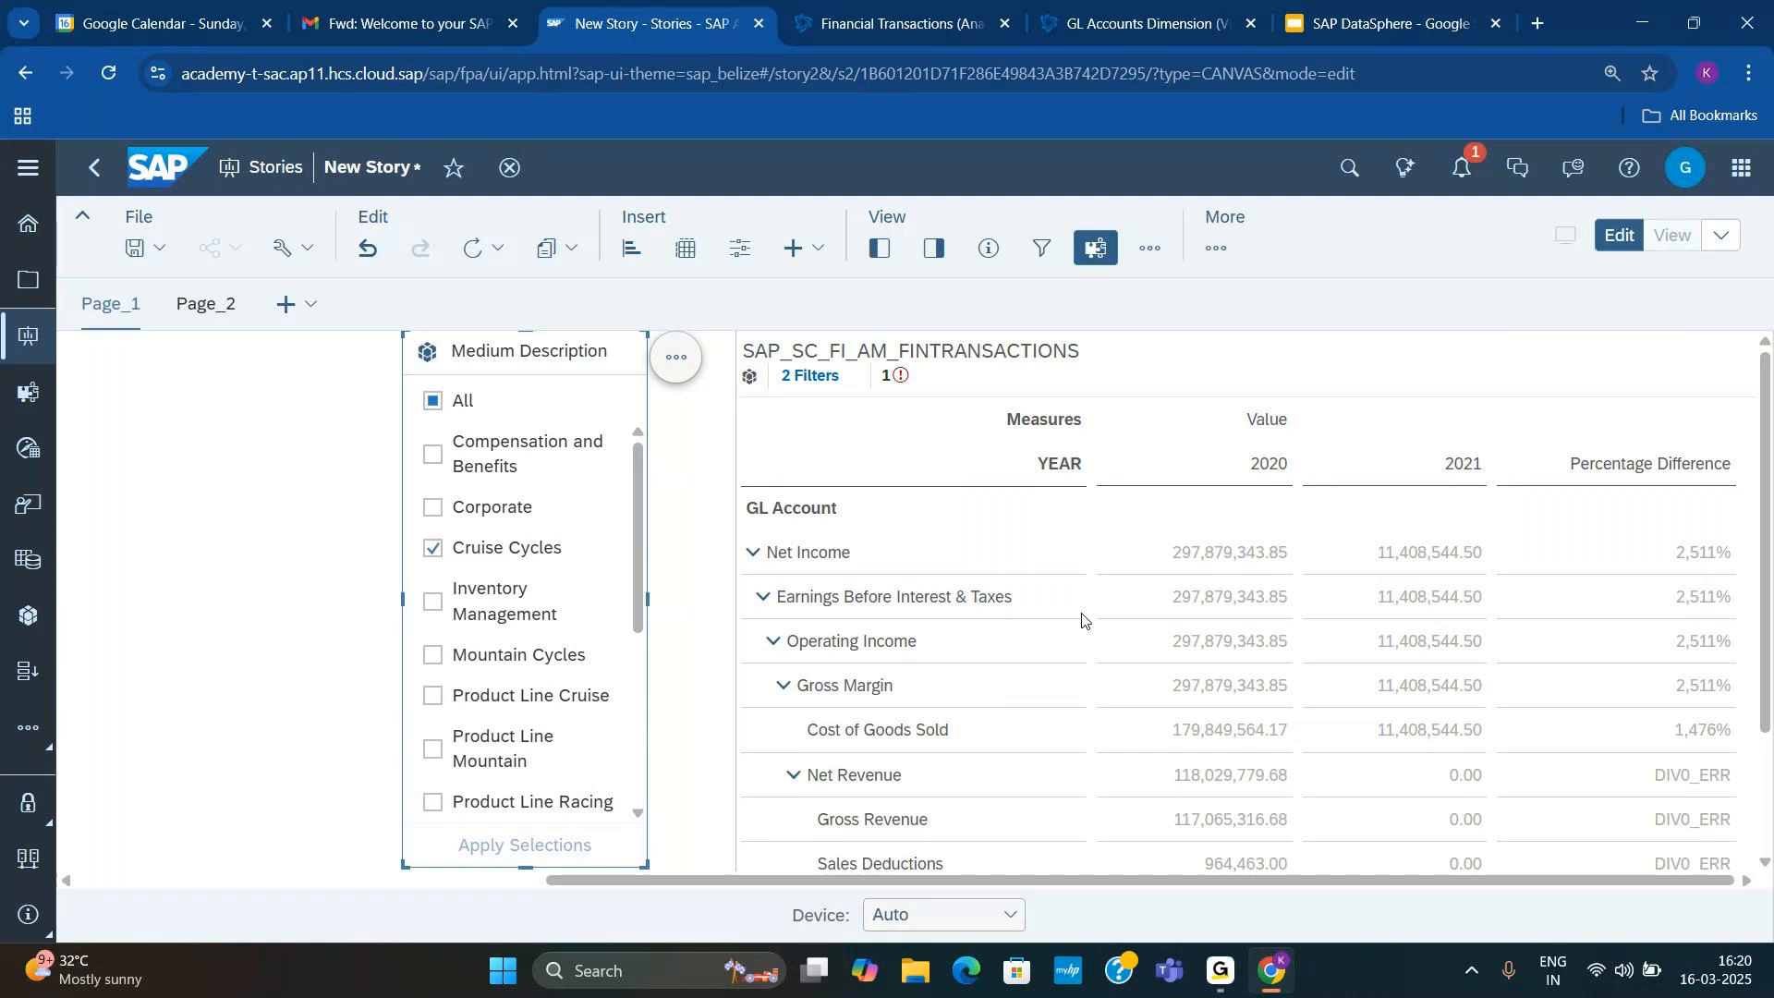
click(430, 400)
click(525, 846)
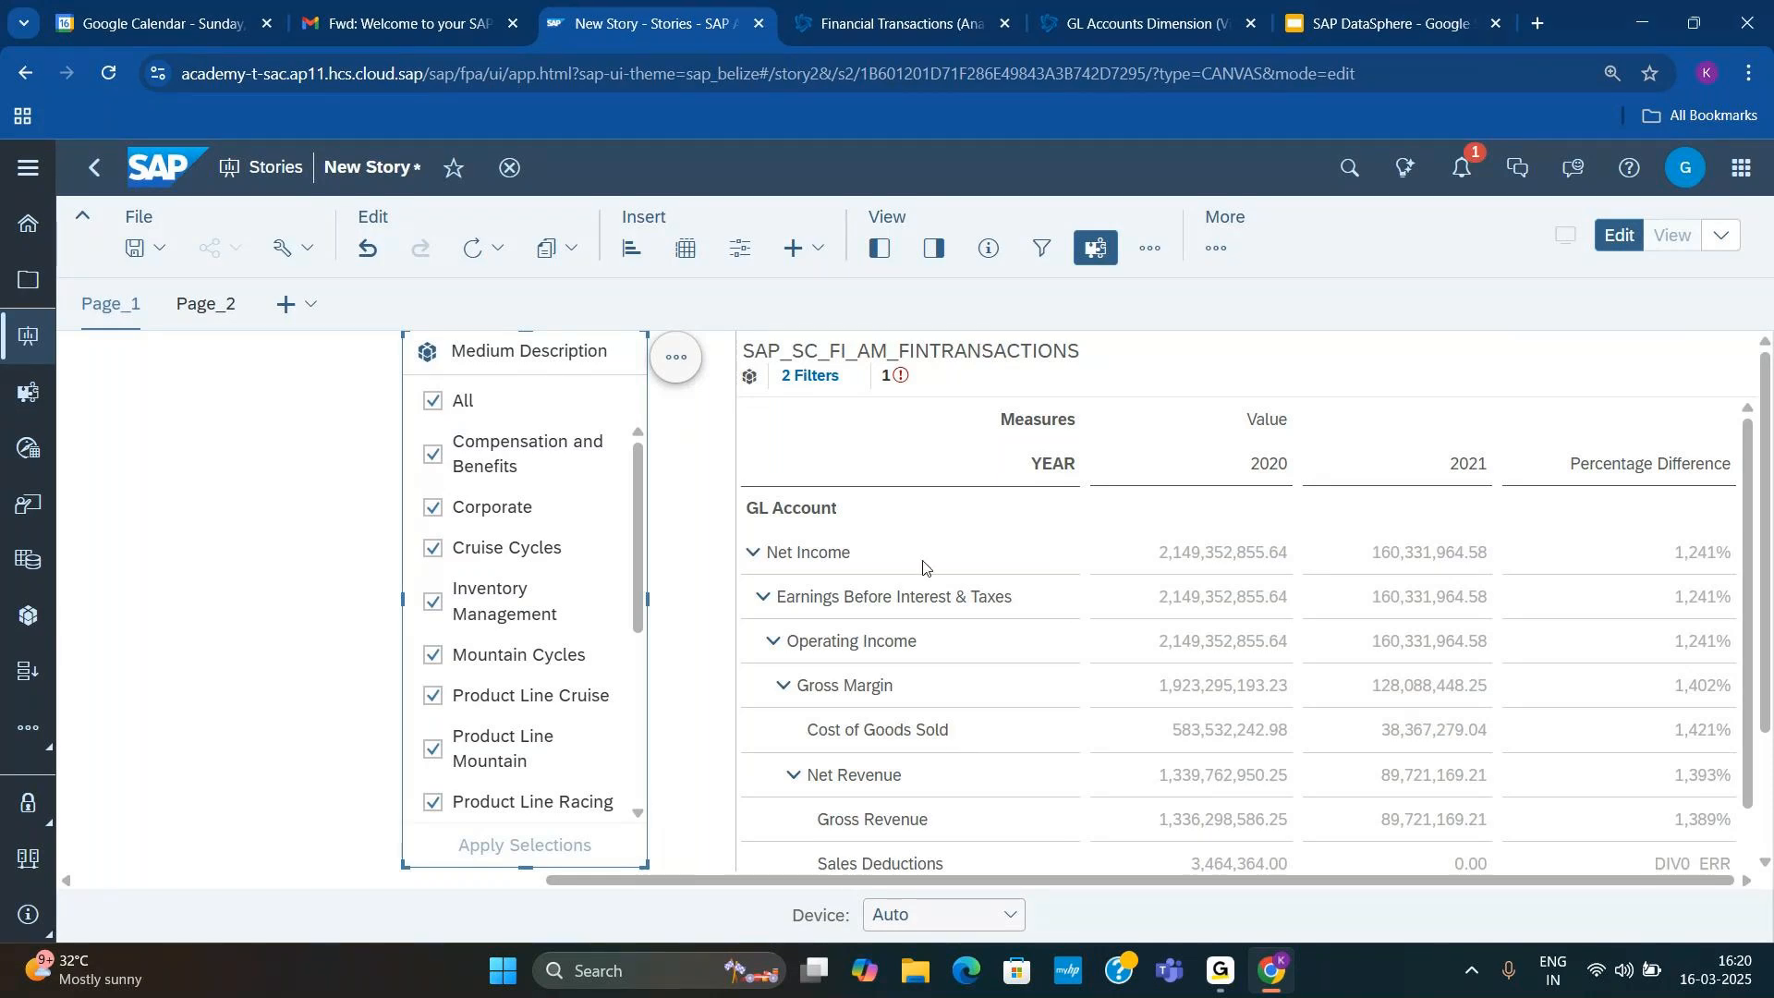
Step: Close the Impact and Lineage Analysis for Financial Transactions in Datasphere, and switch to the SAP DataSphere presentation in Google Slides
click(896, 26)
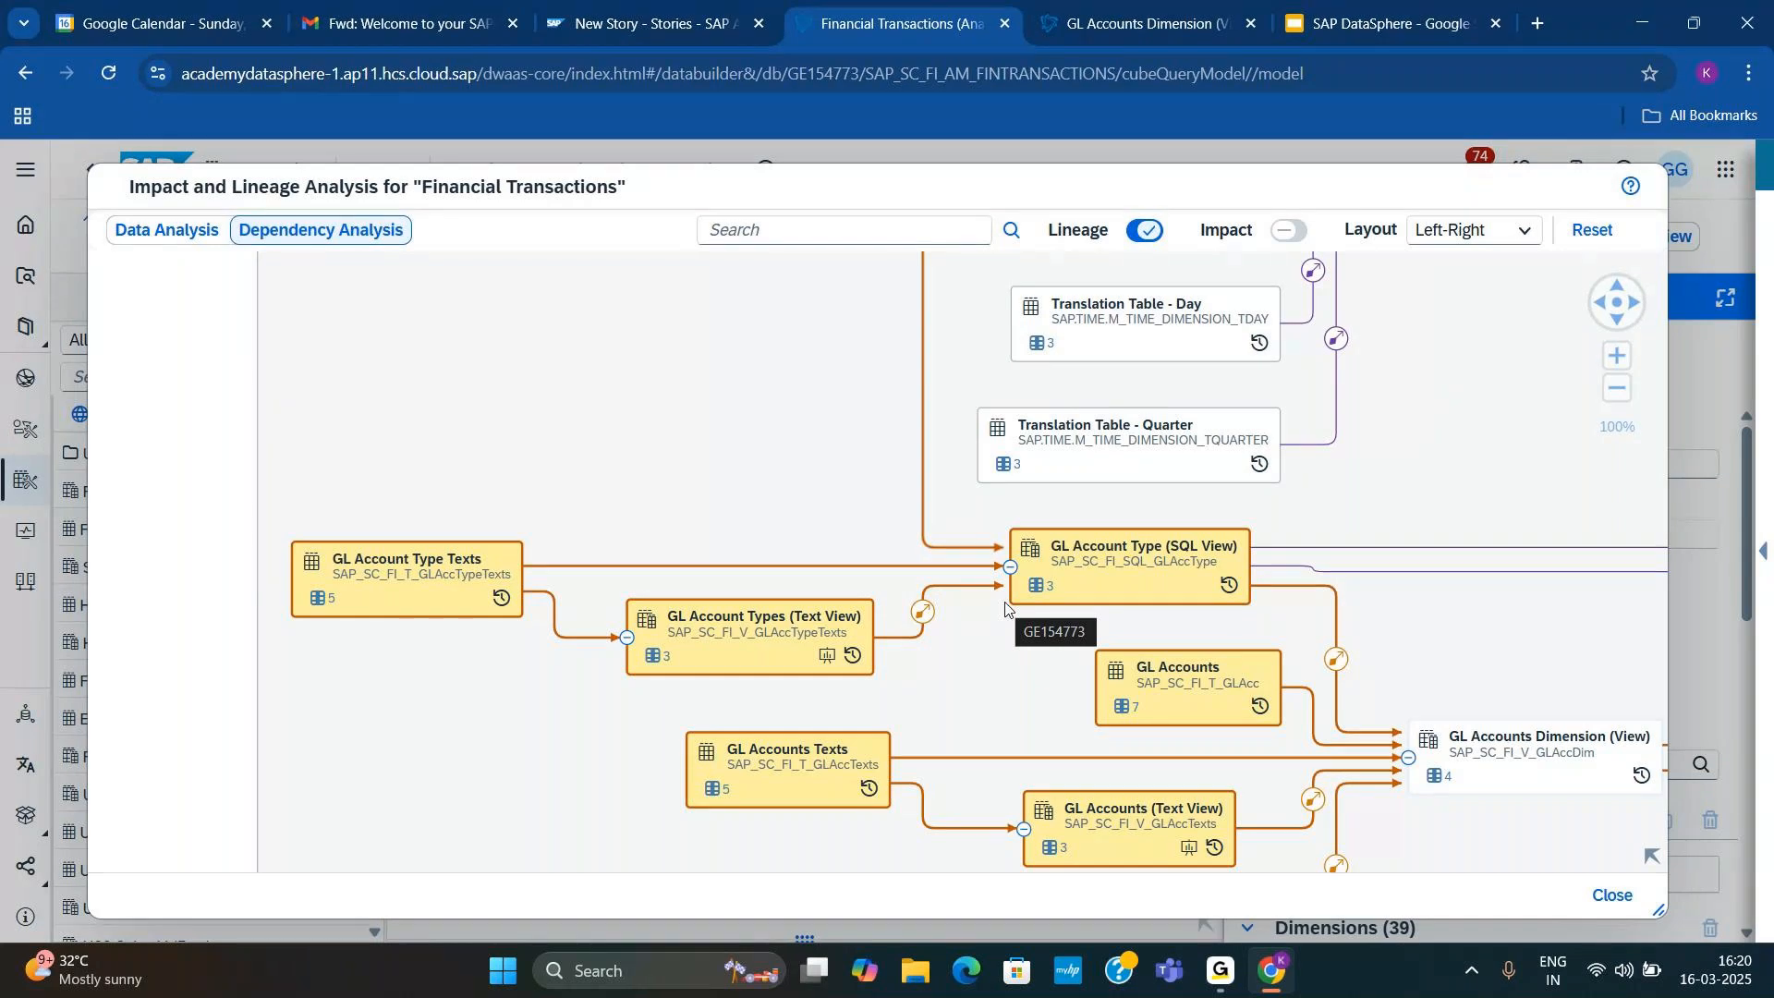
click(1612, 894)
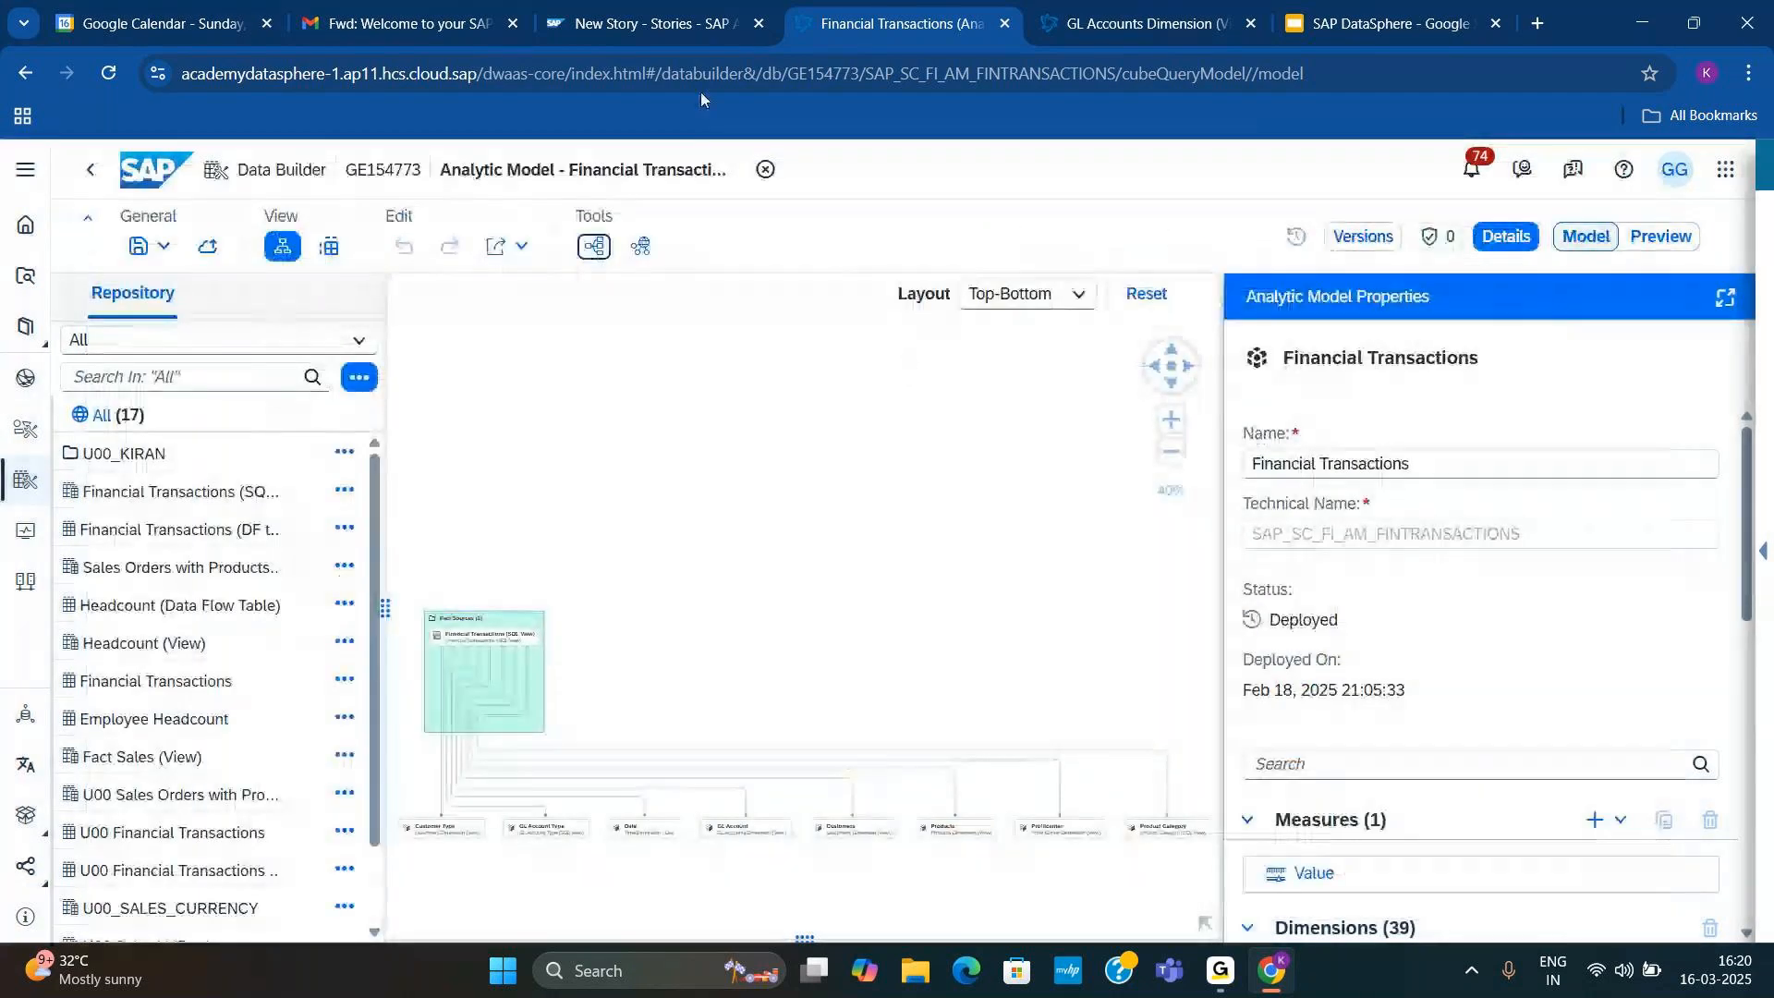
click(637, 23)
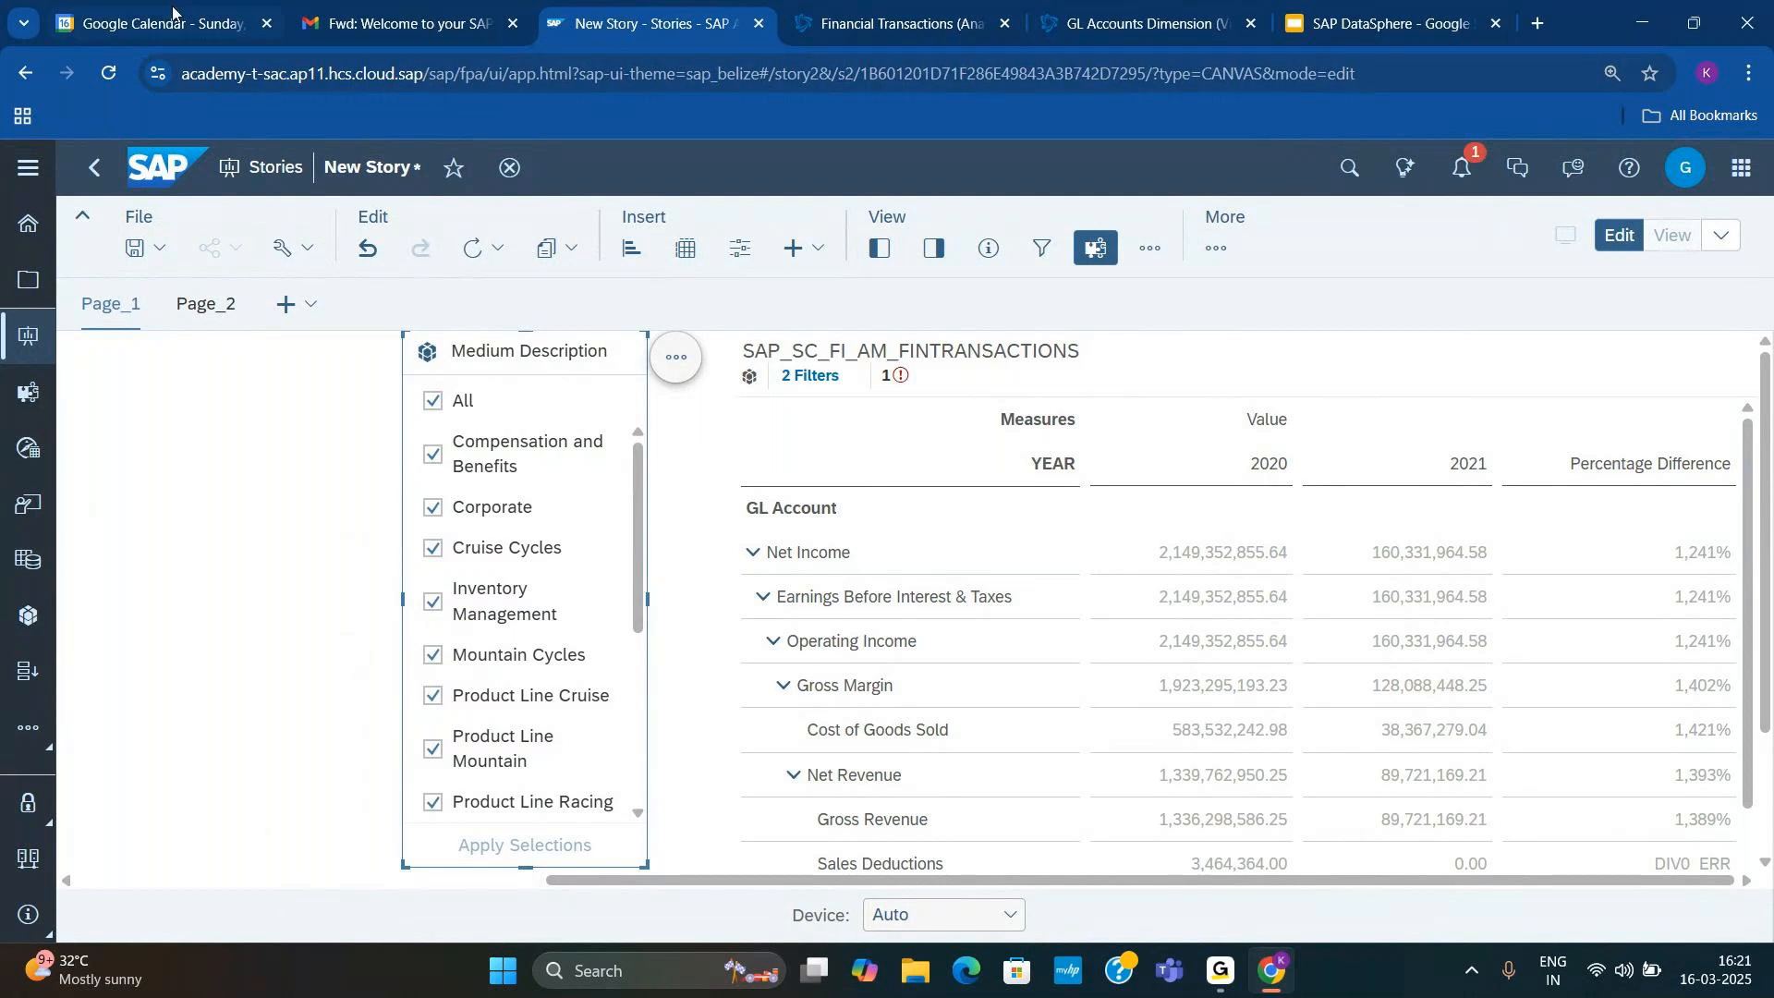
click(1391, 23)
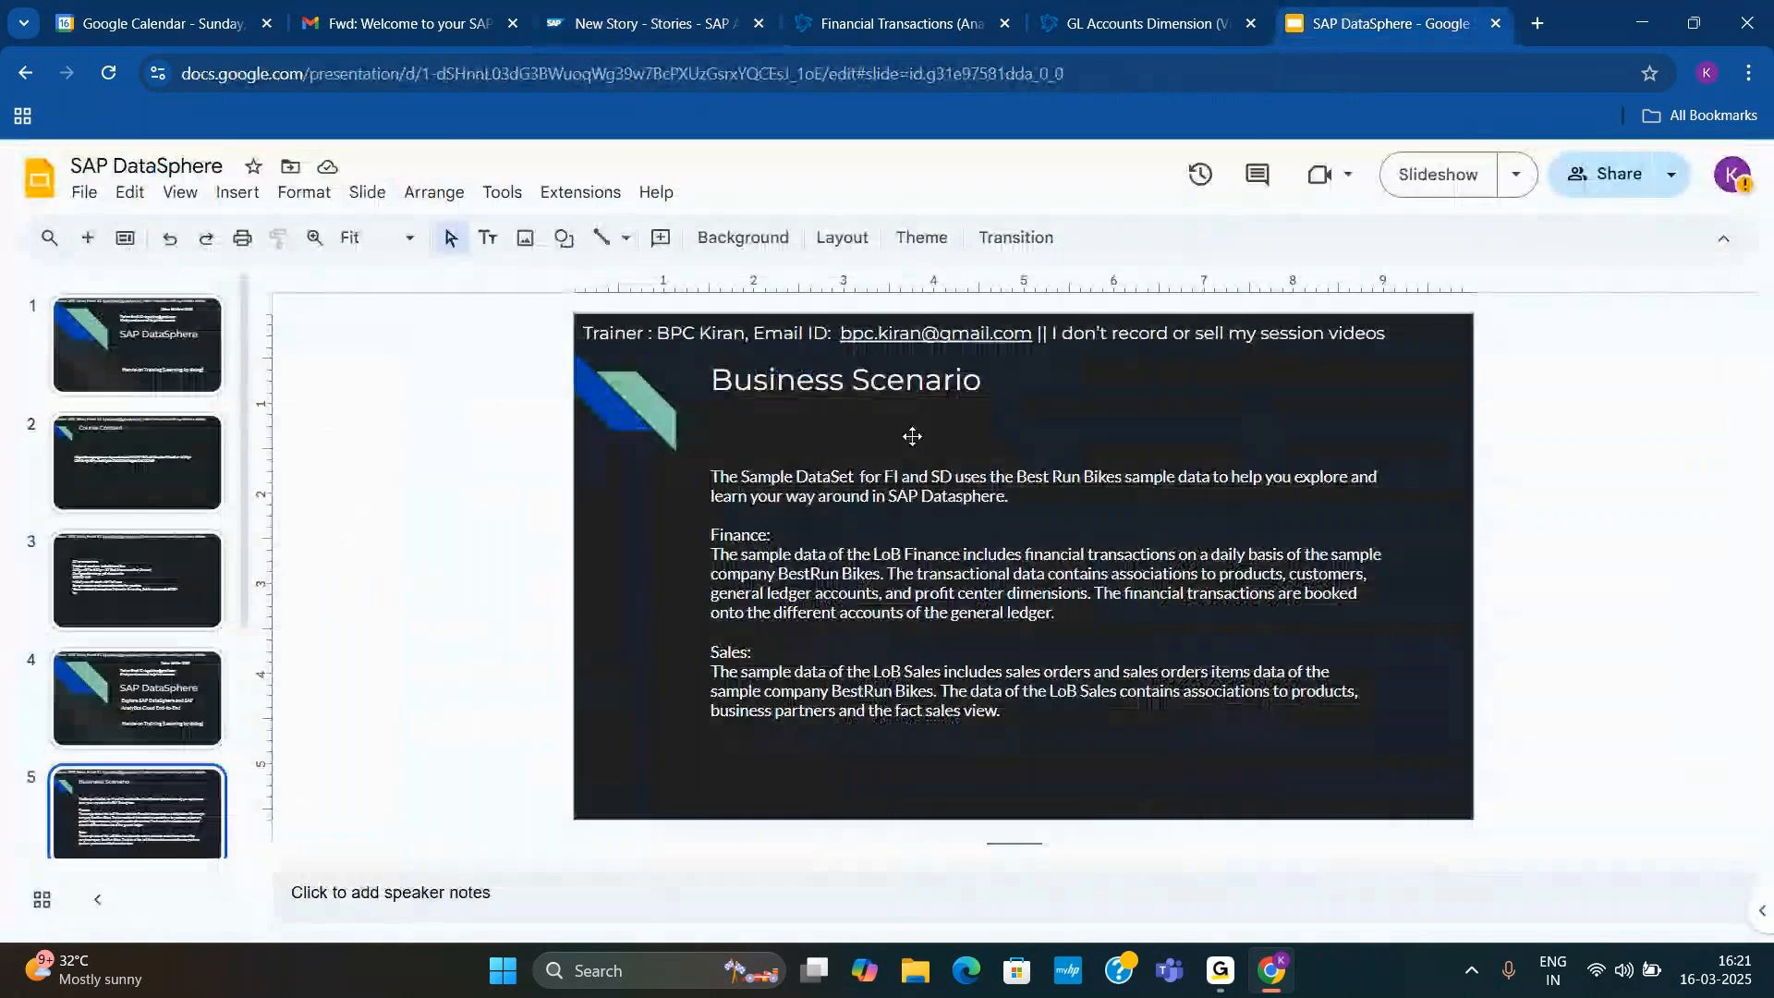
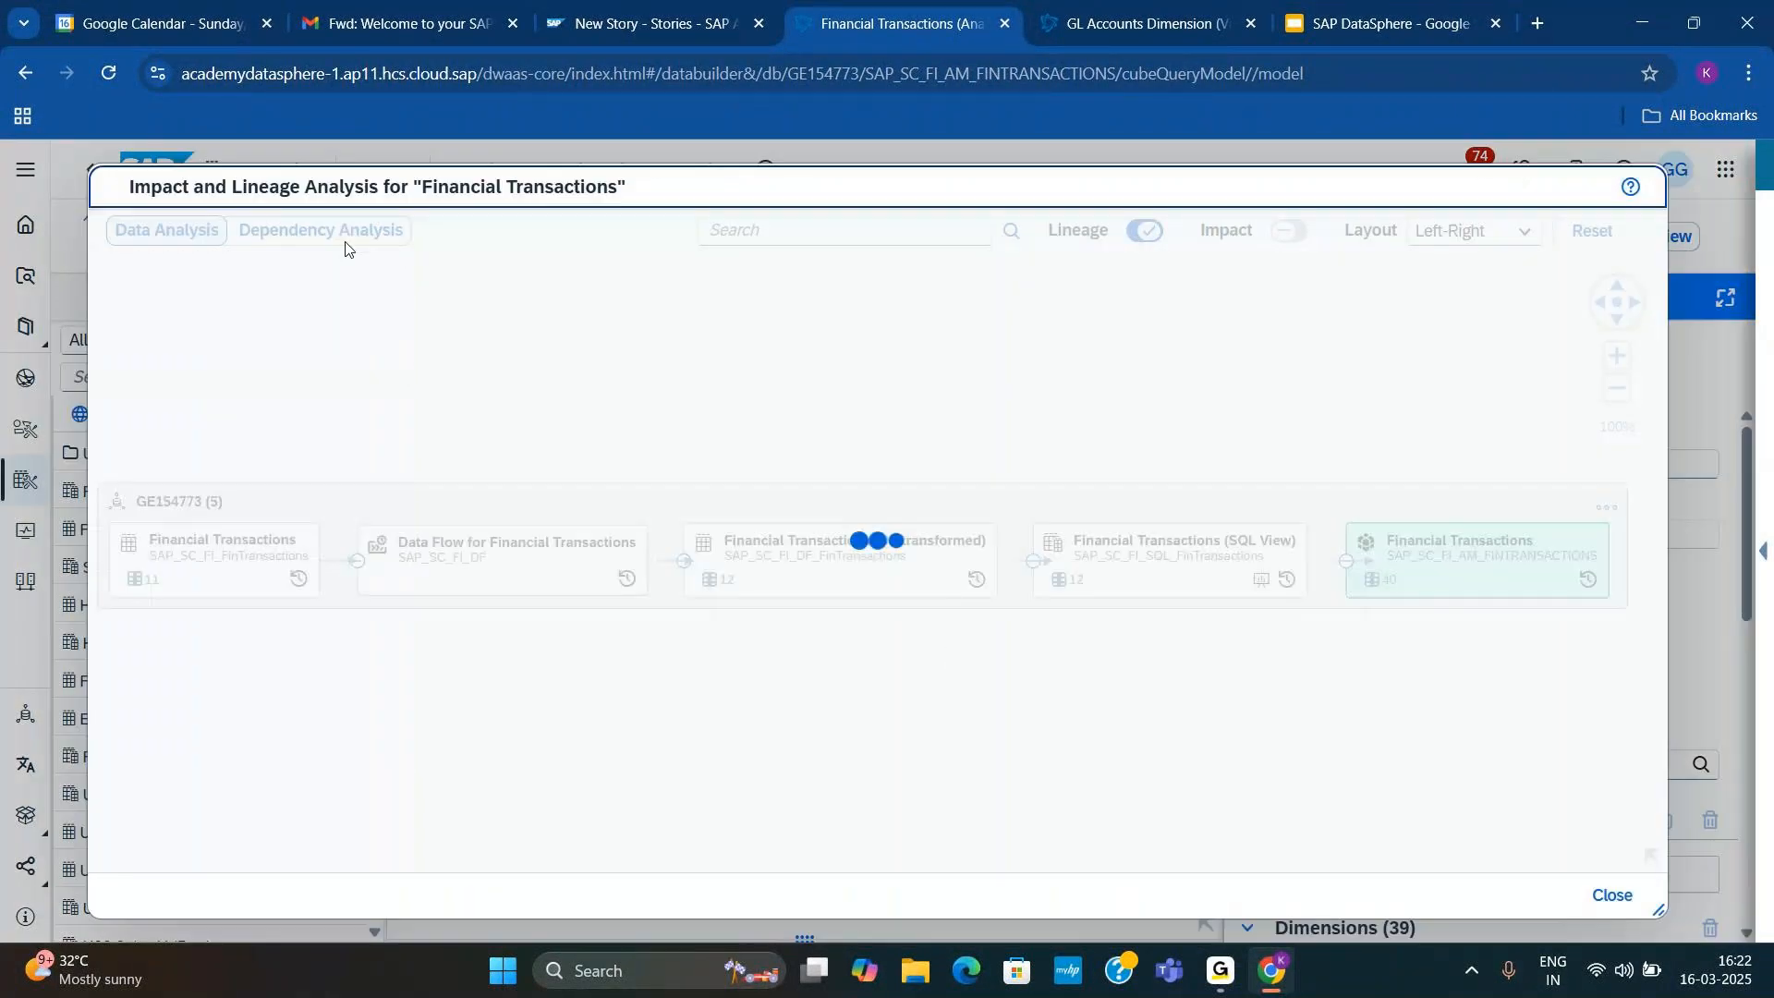
Step: Show the dependency analysis of Financial Transactions and highlight the path from GL Accounts Texts in the GL account area
click(340, 235)
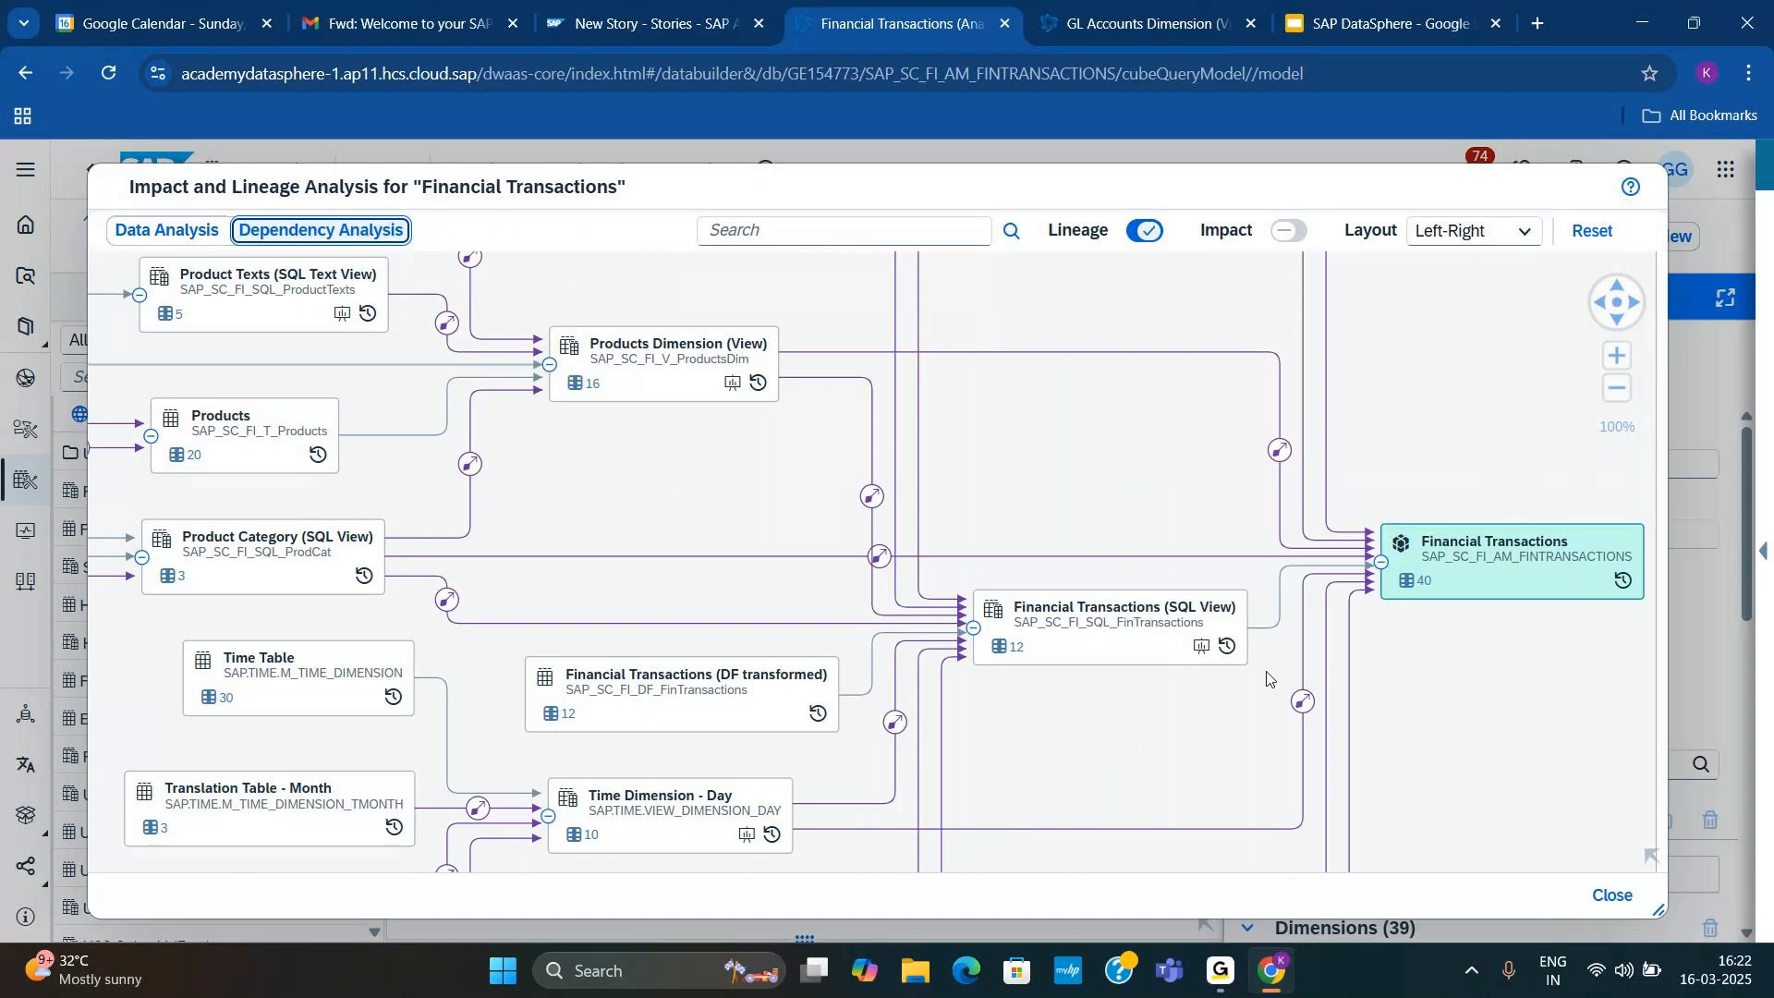
click(1654, 859)
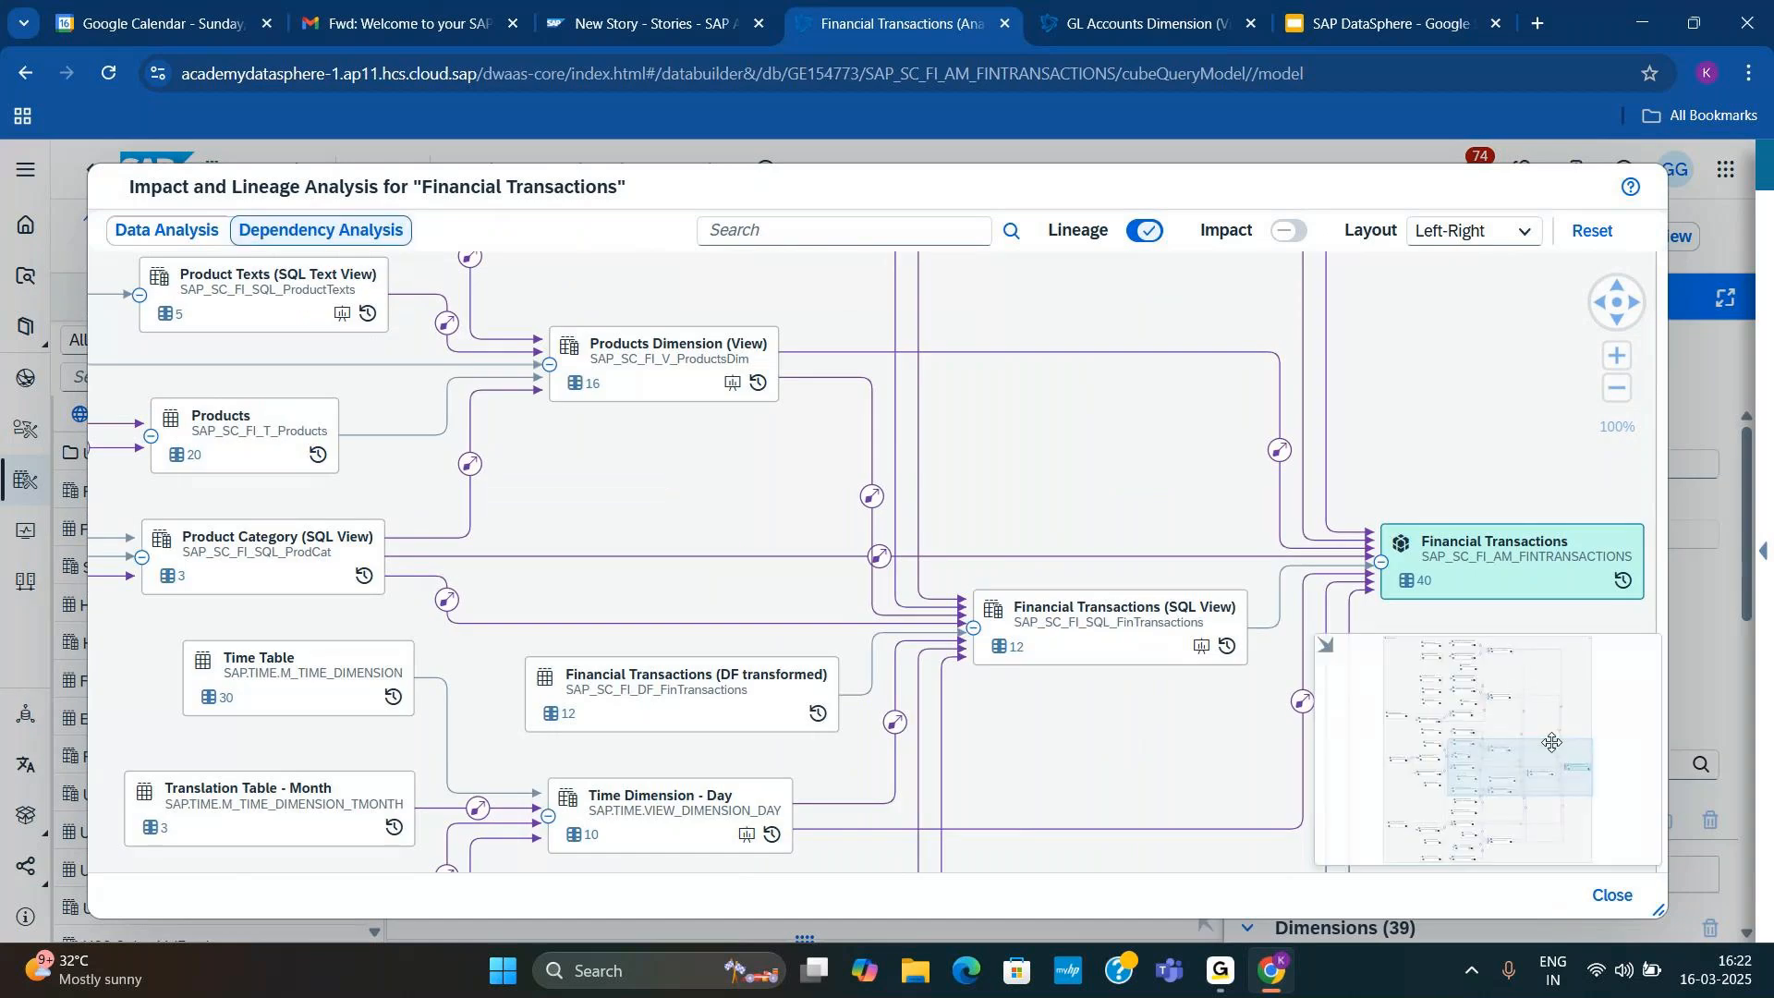
drag(1431, 812, 1425, 832)
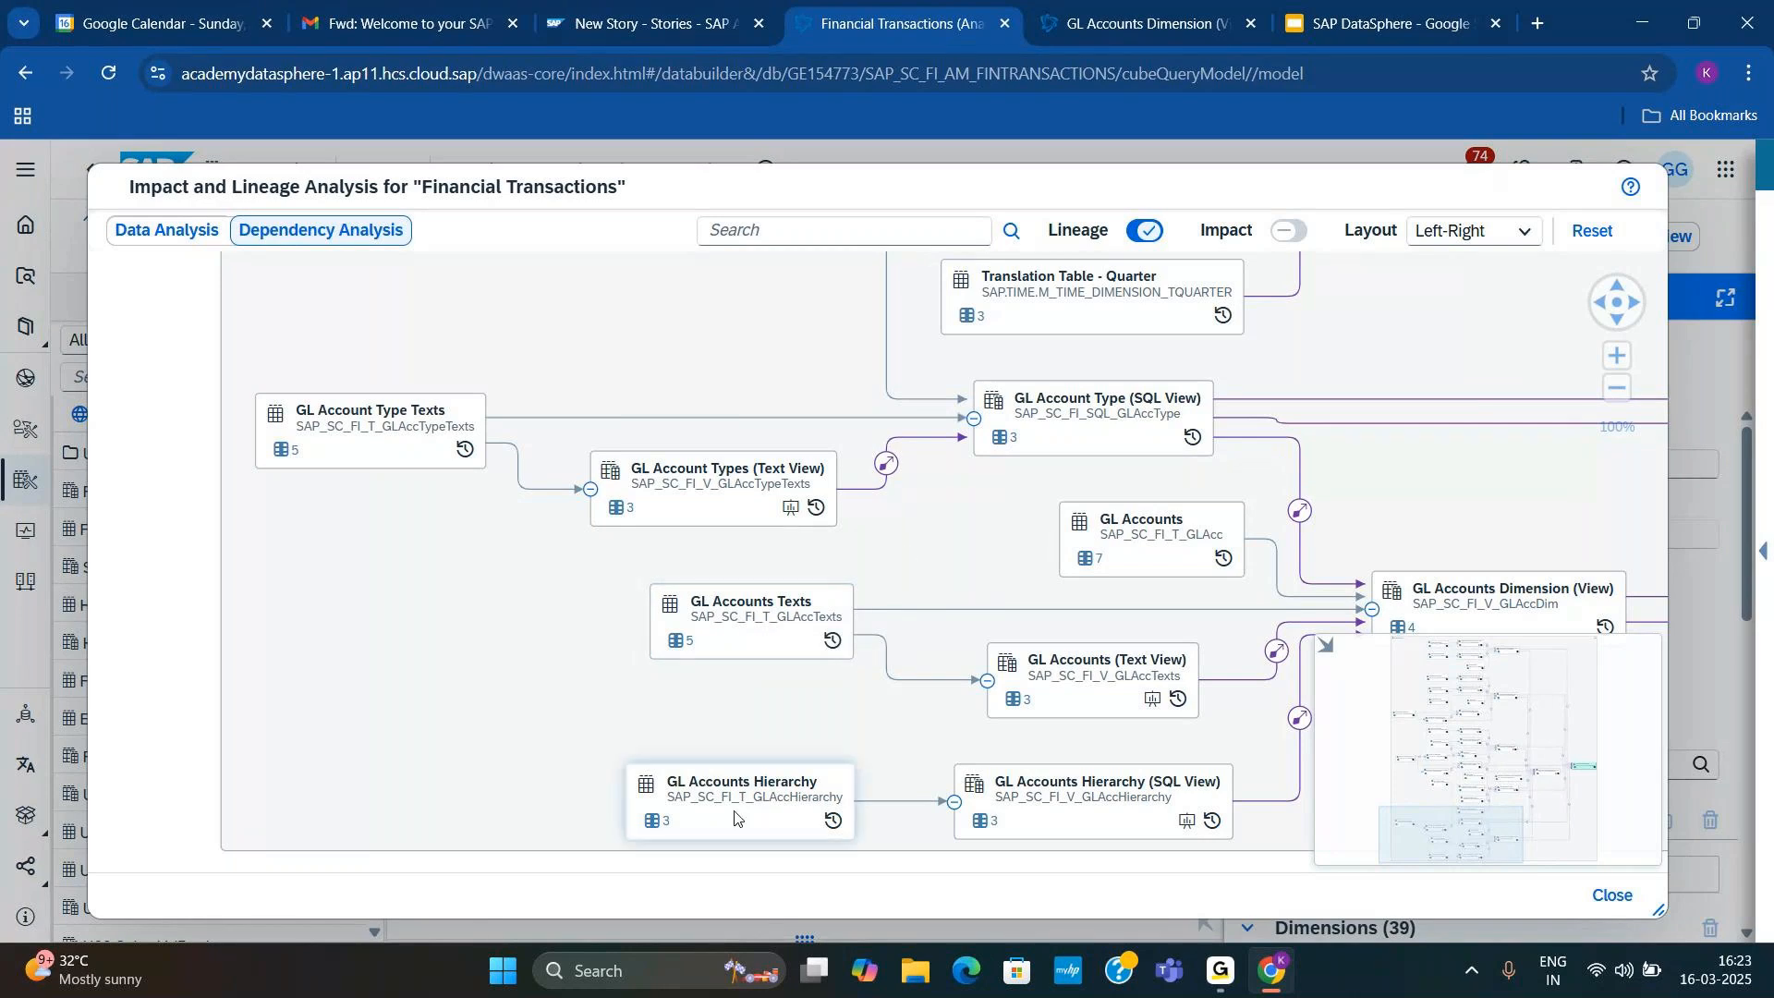
click(743, 634)
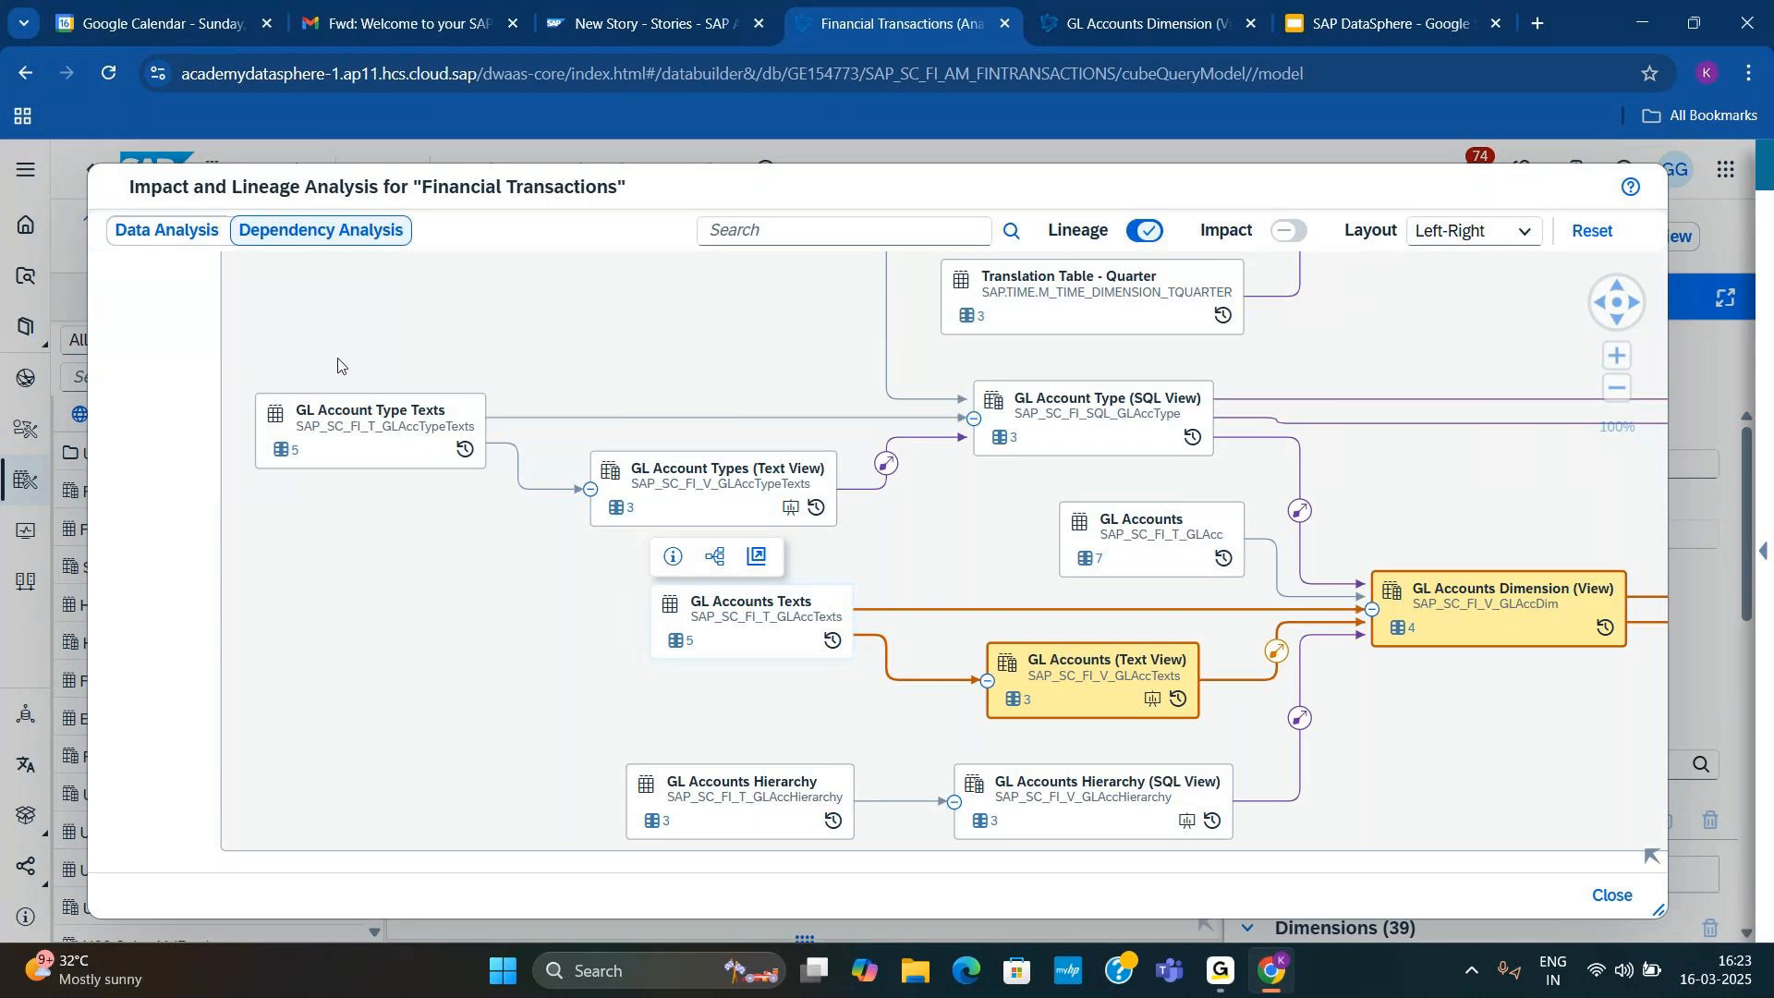
Step: Open the GL Account Type Texts table from the lineage diagram, review its attributes and preview its data
mouse_move(351, 438)
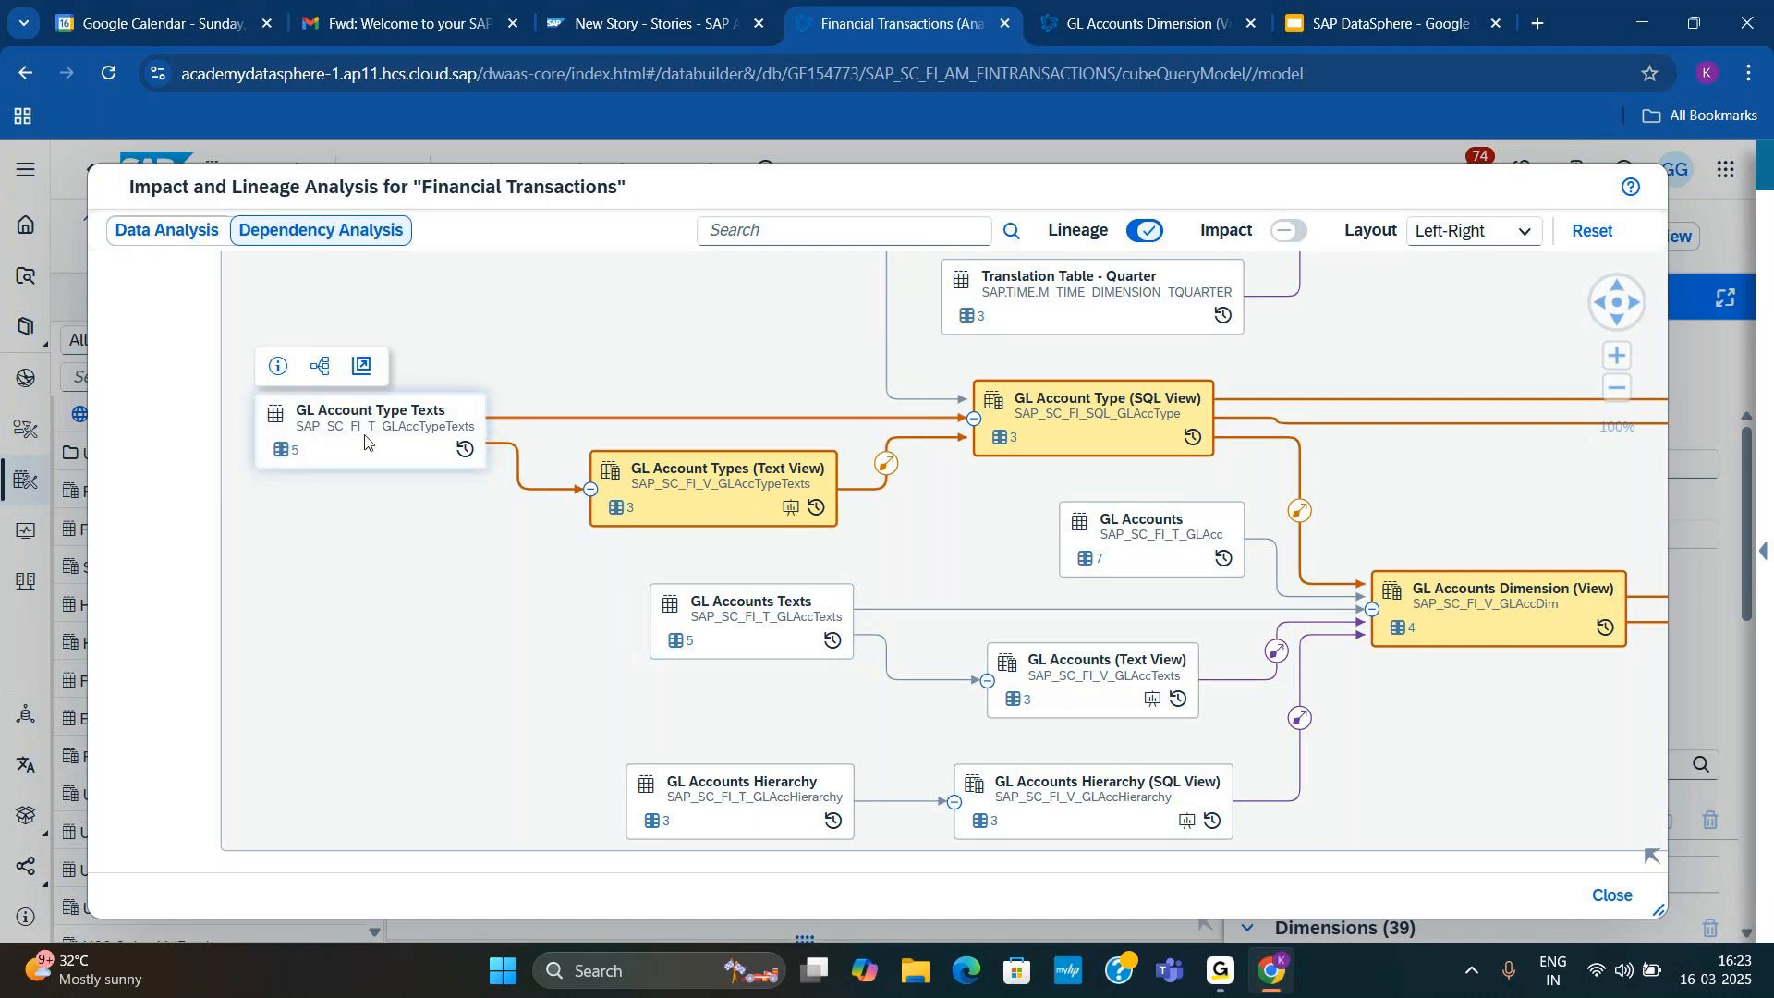
click(361, 365)
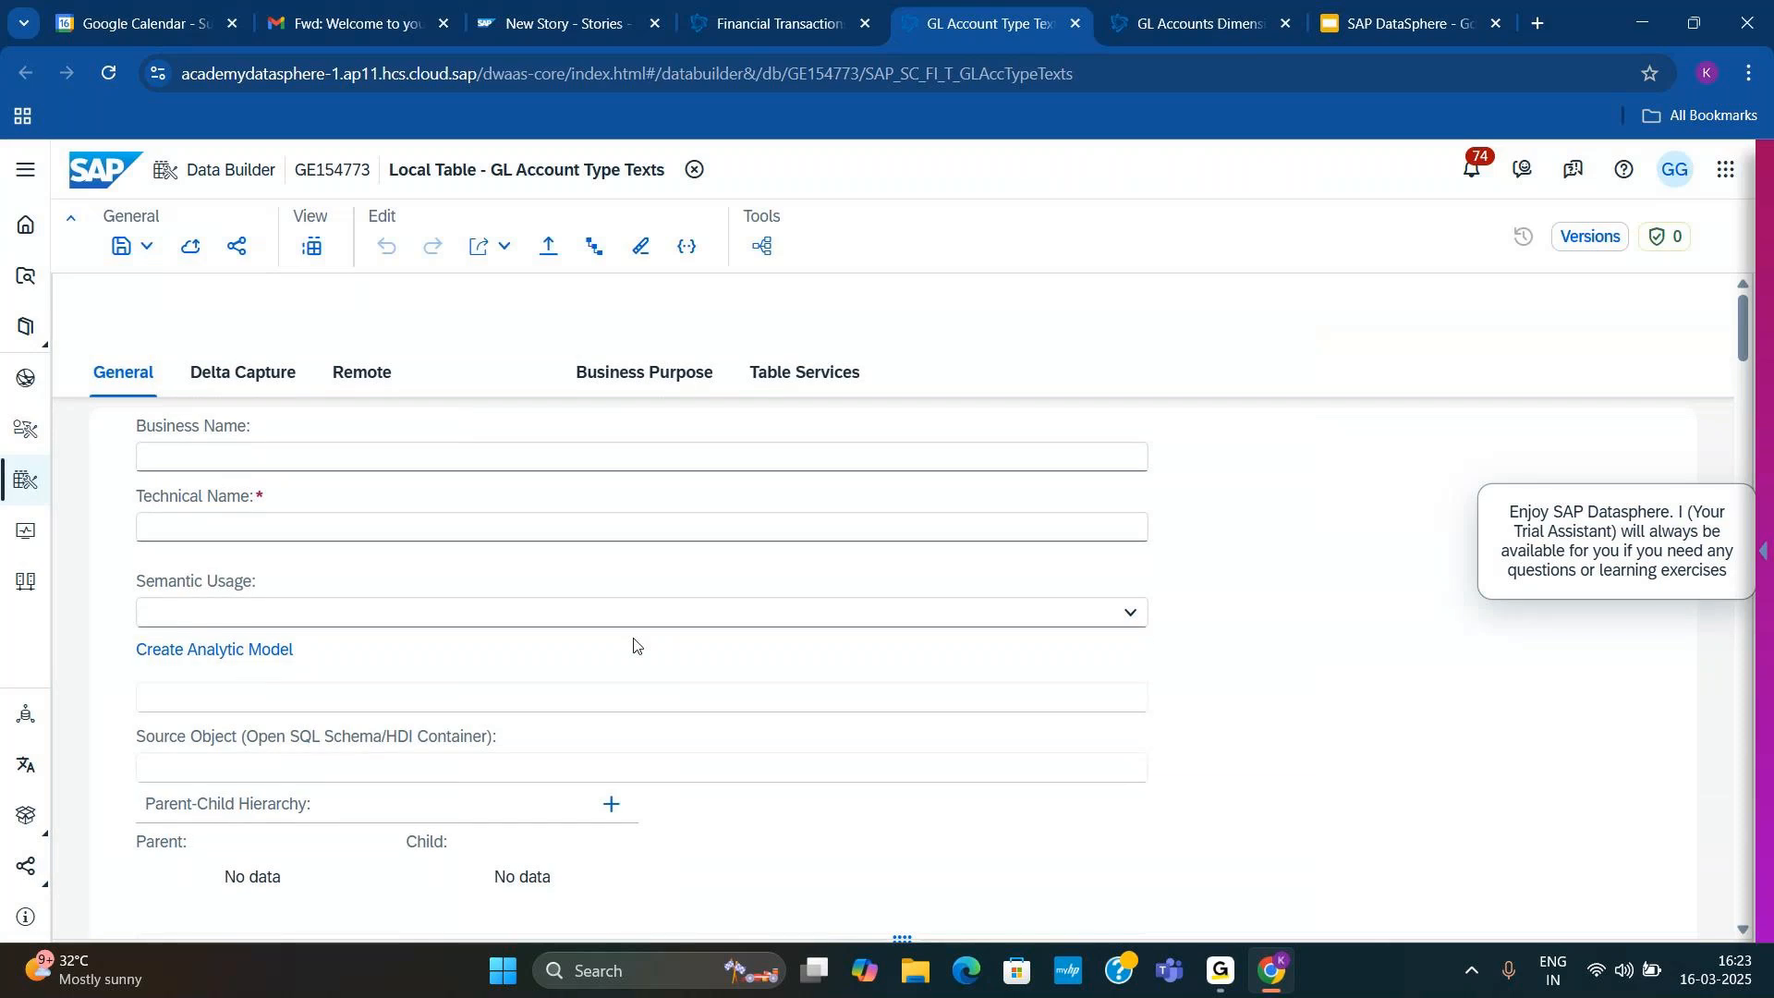
scroll(637, 647, down, 1)
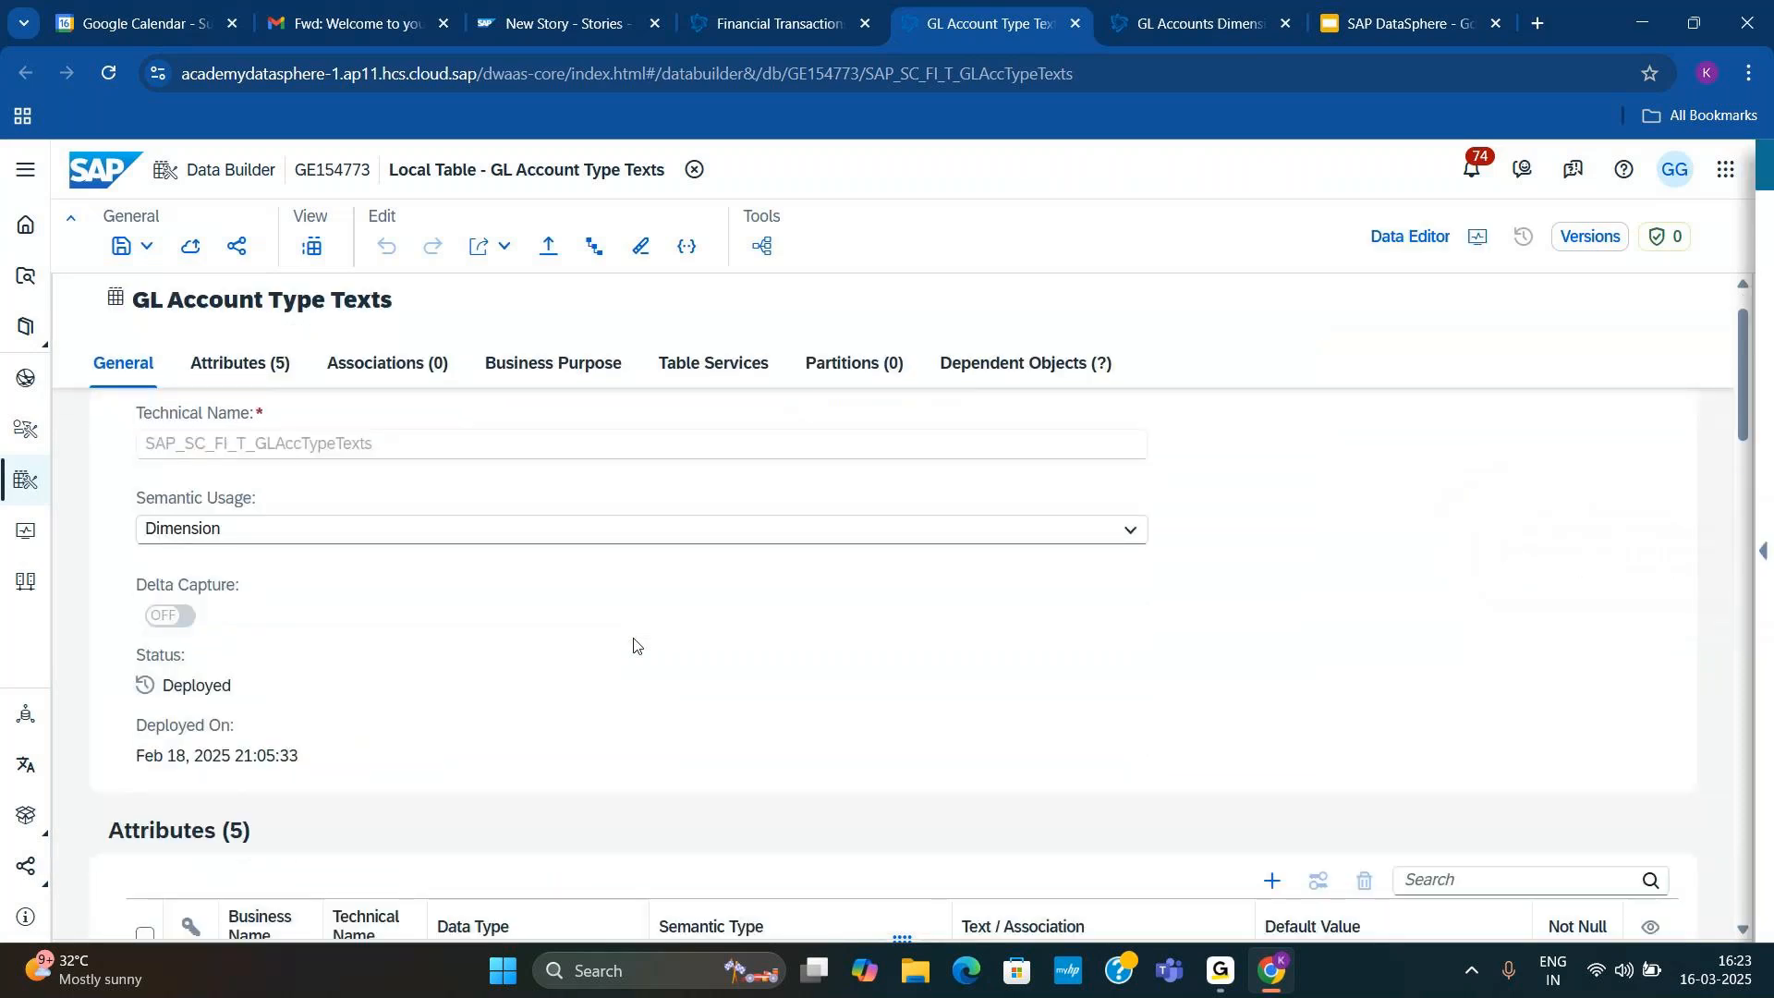
scroll(633, 645, down, 3)
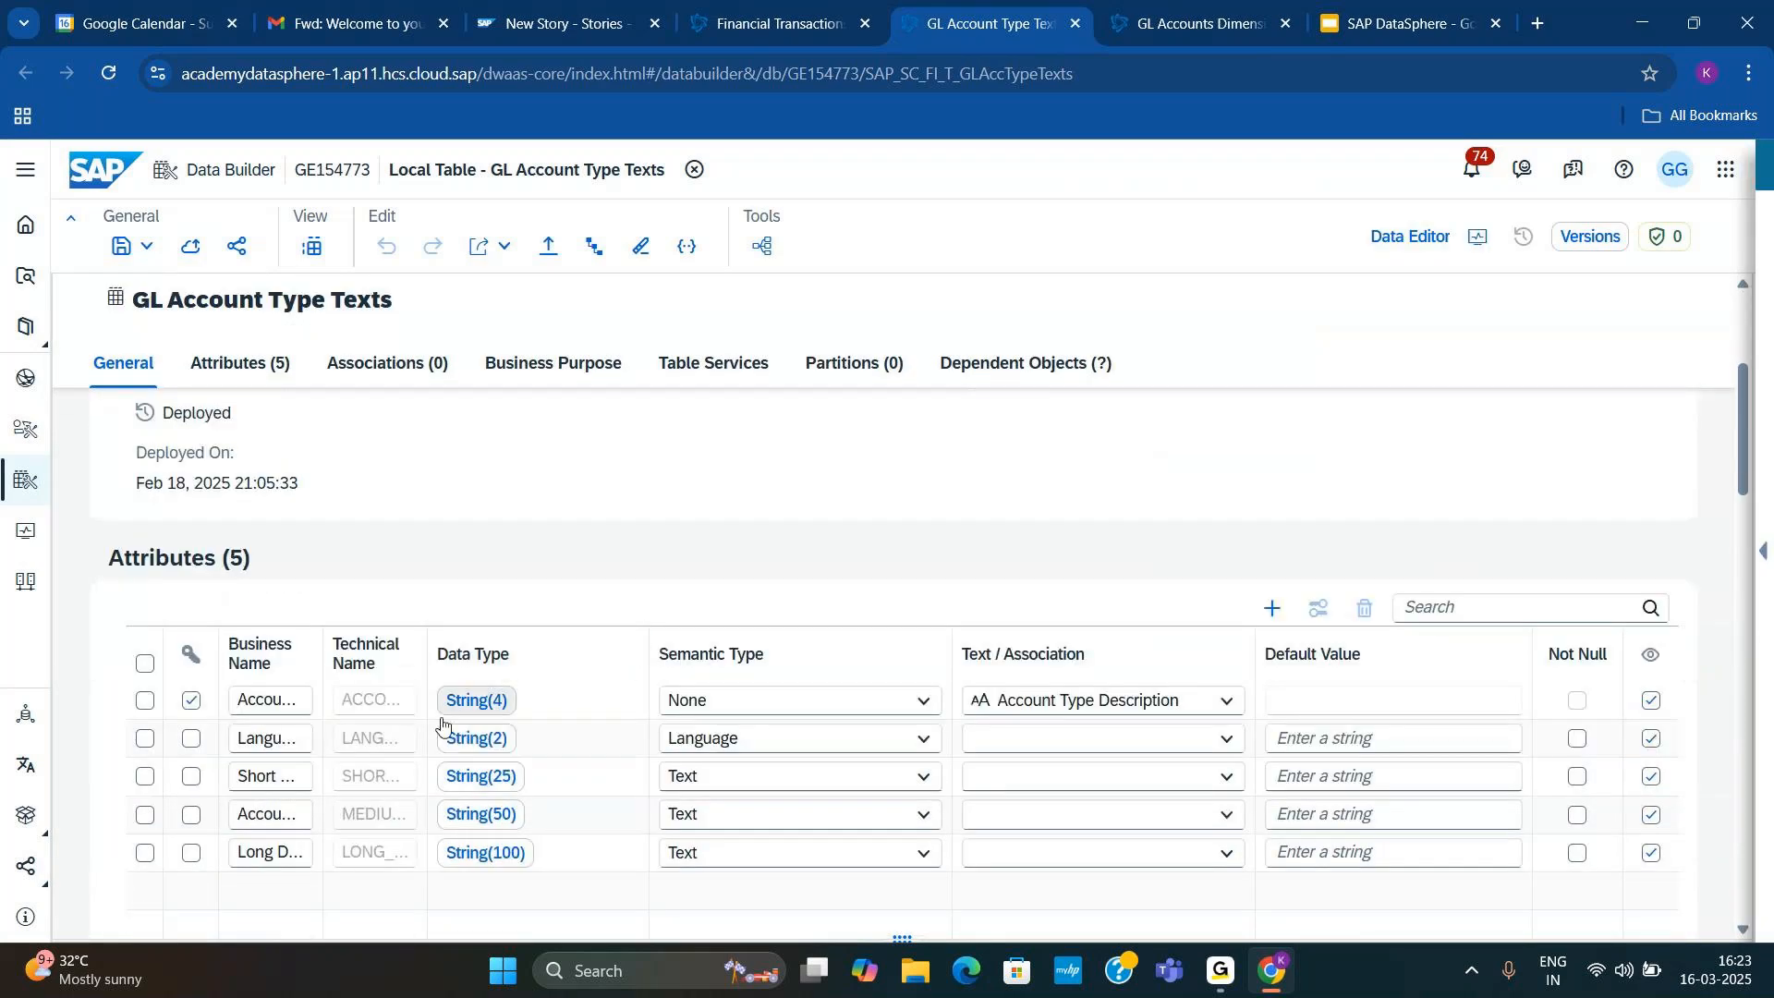
click(313, 246)
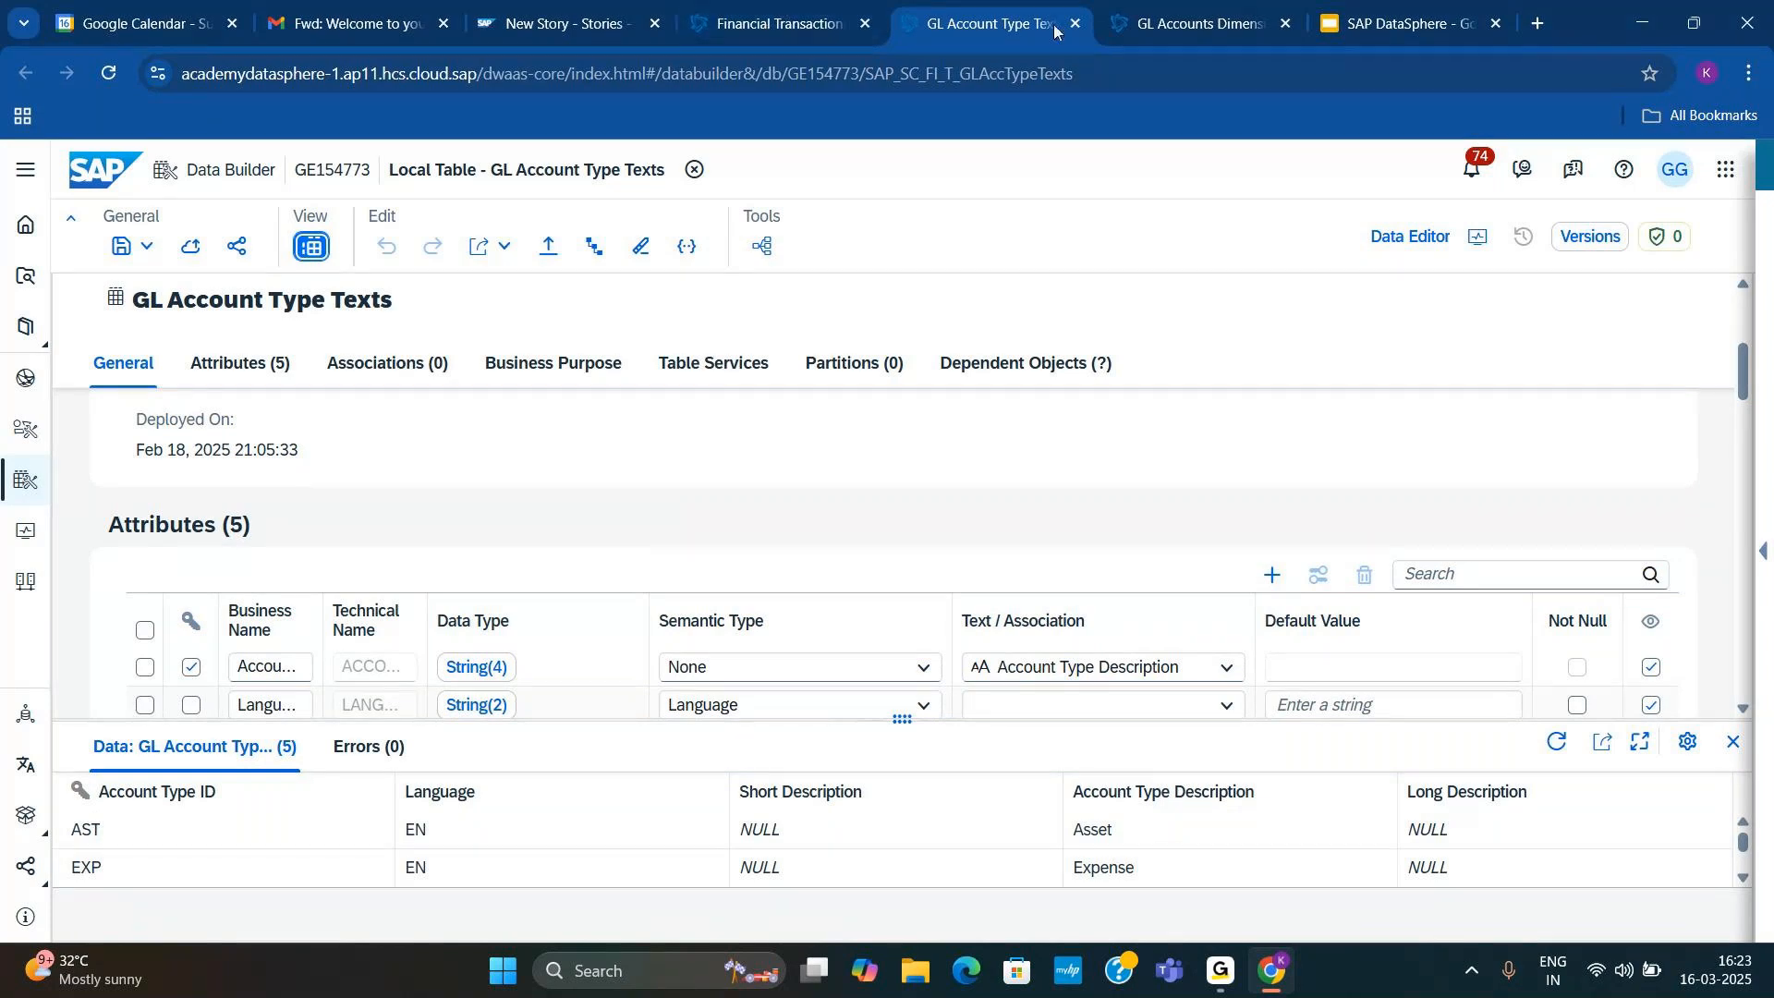
Step: Return to the Financial Transactions lineage, open the GL Accounts Texts table from it, and review its attributes in full screen
click(785, 27)
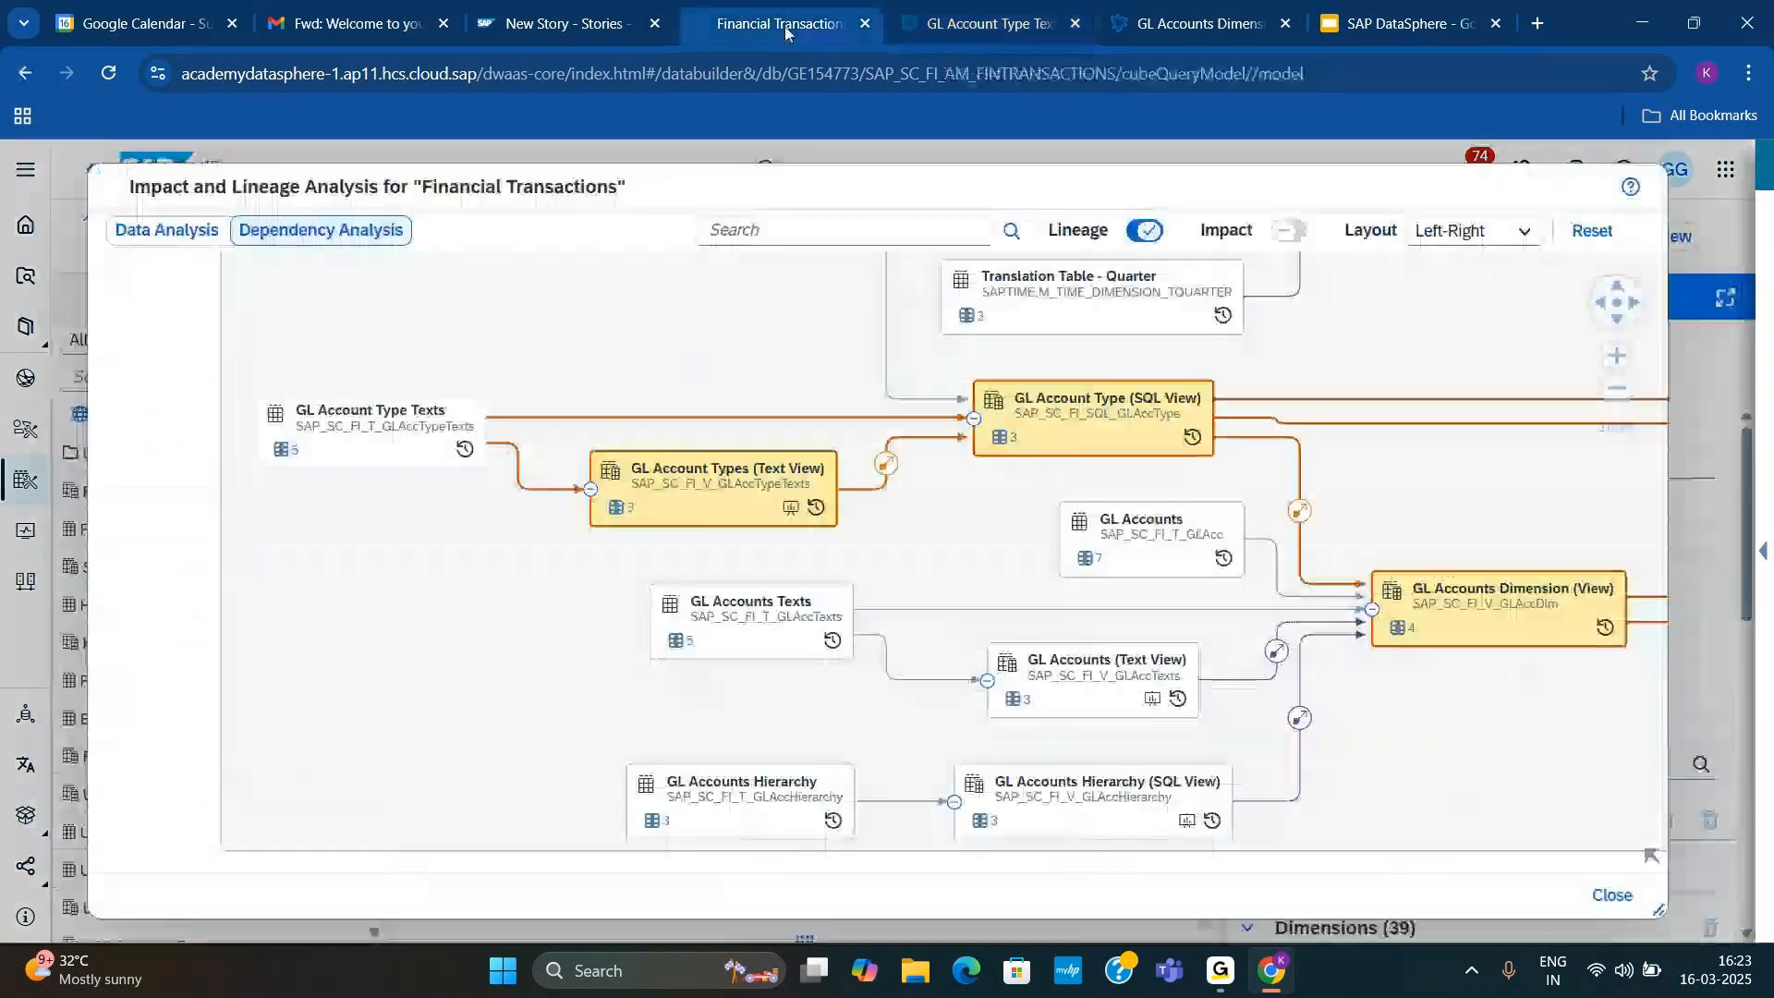
click(749, 636)
click(756, 555)
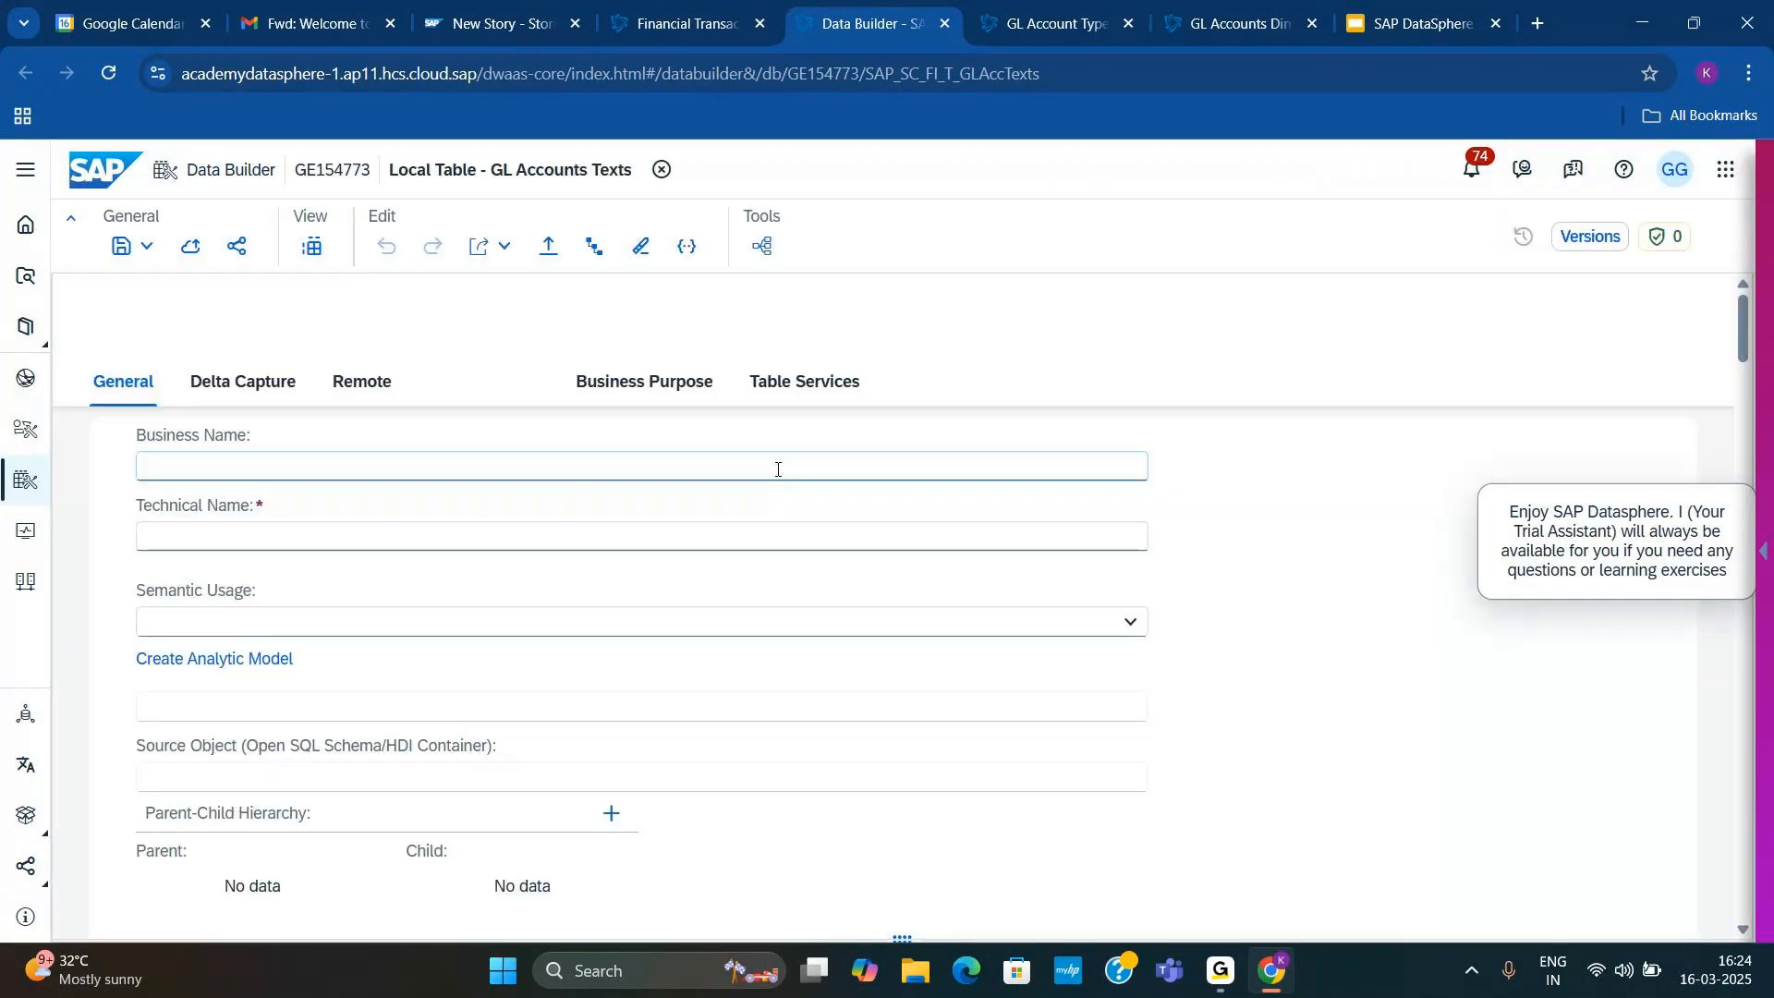
key(F11)
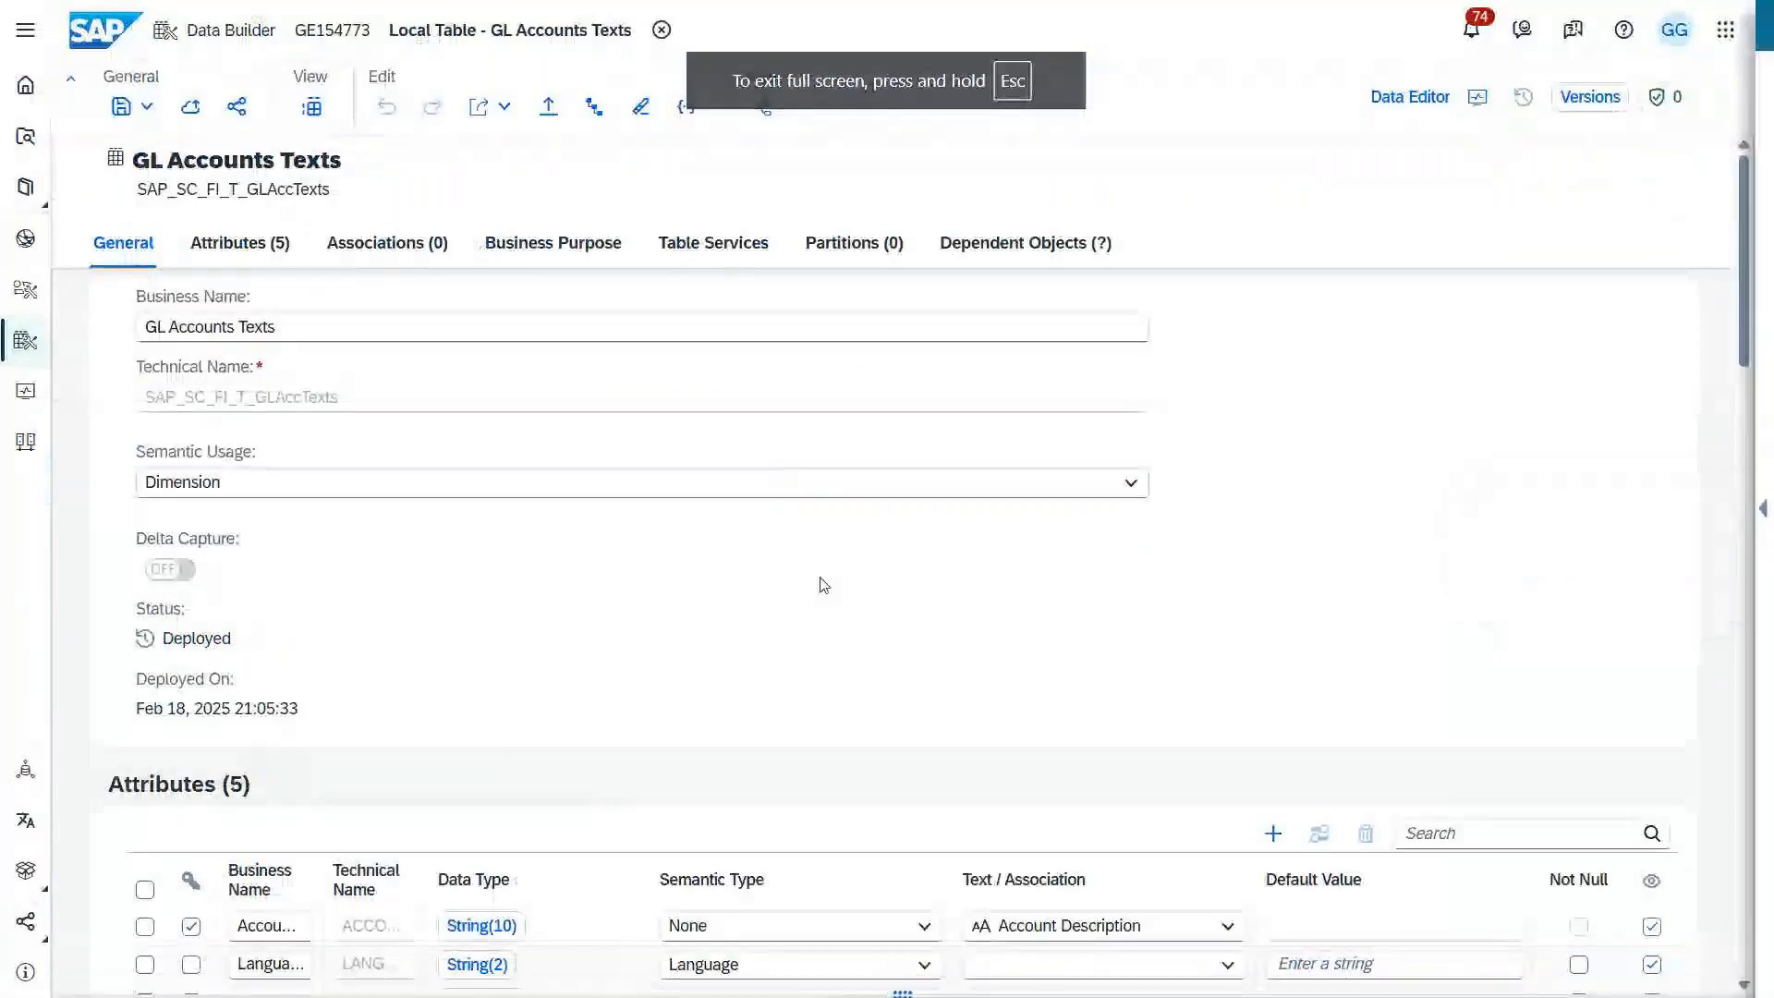
scroll(825, 598, down, 2)
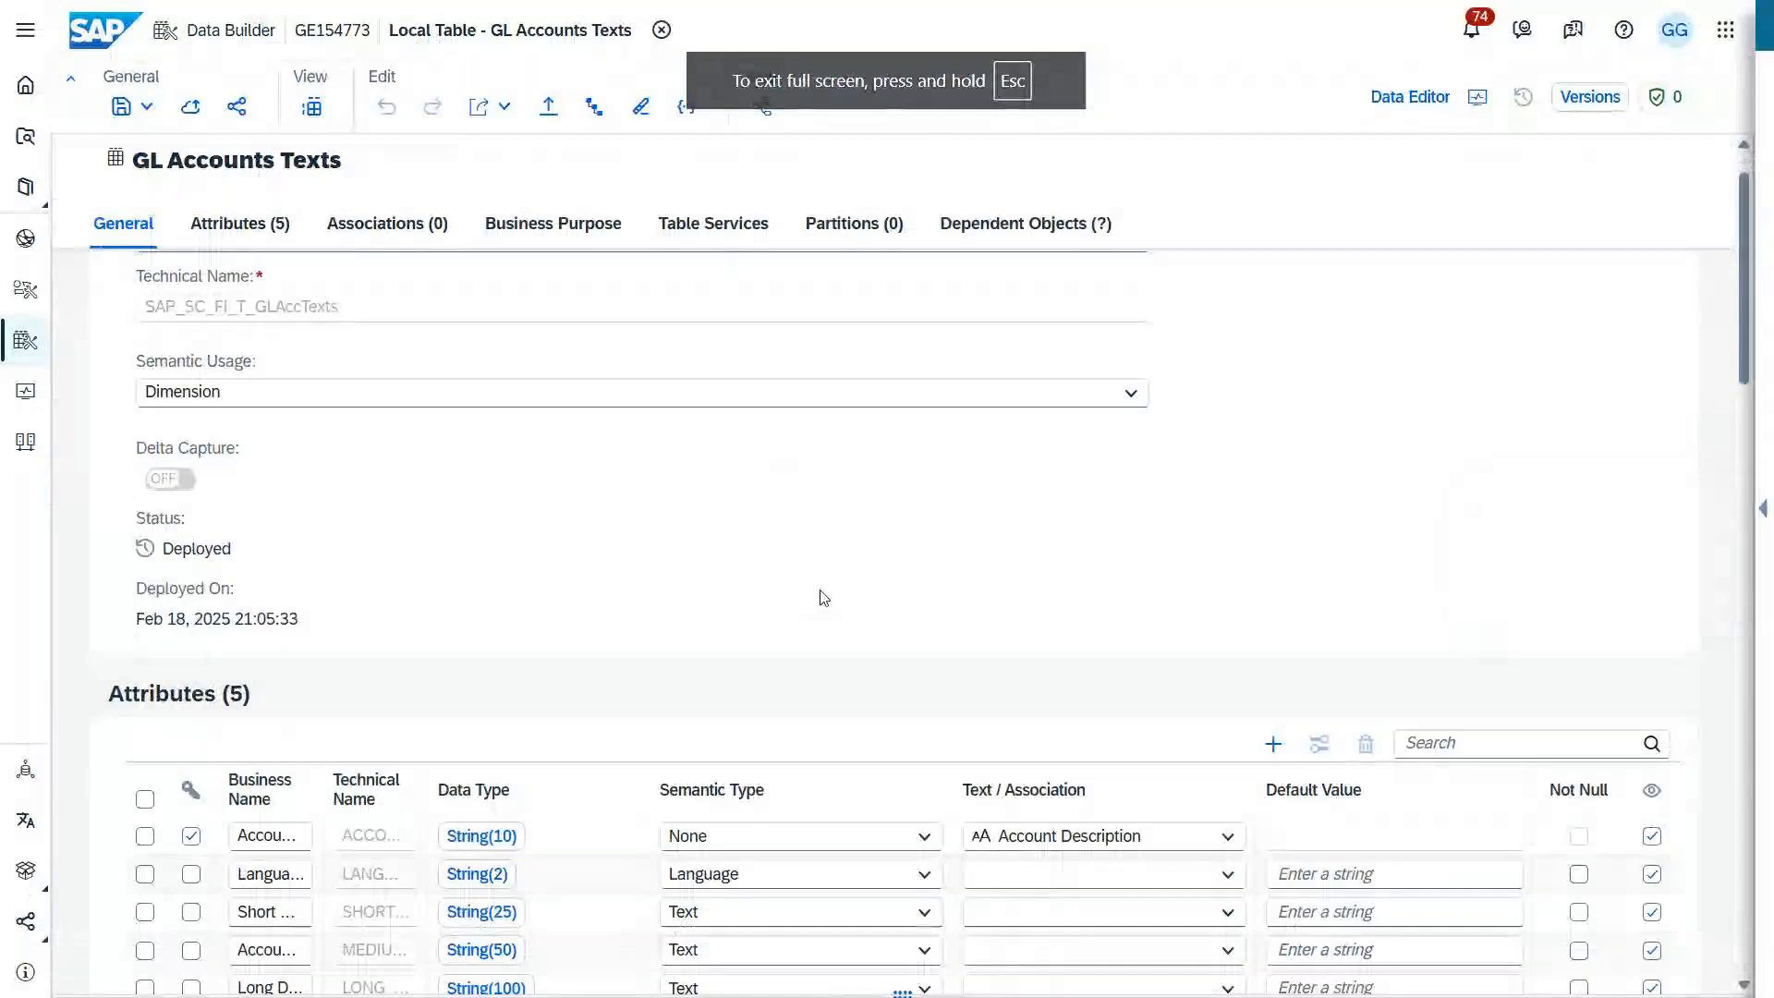
scroll(825, 598, down, 1)
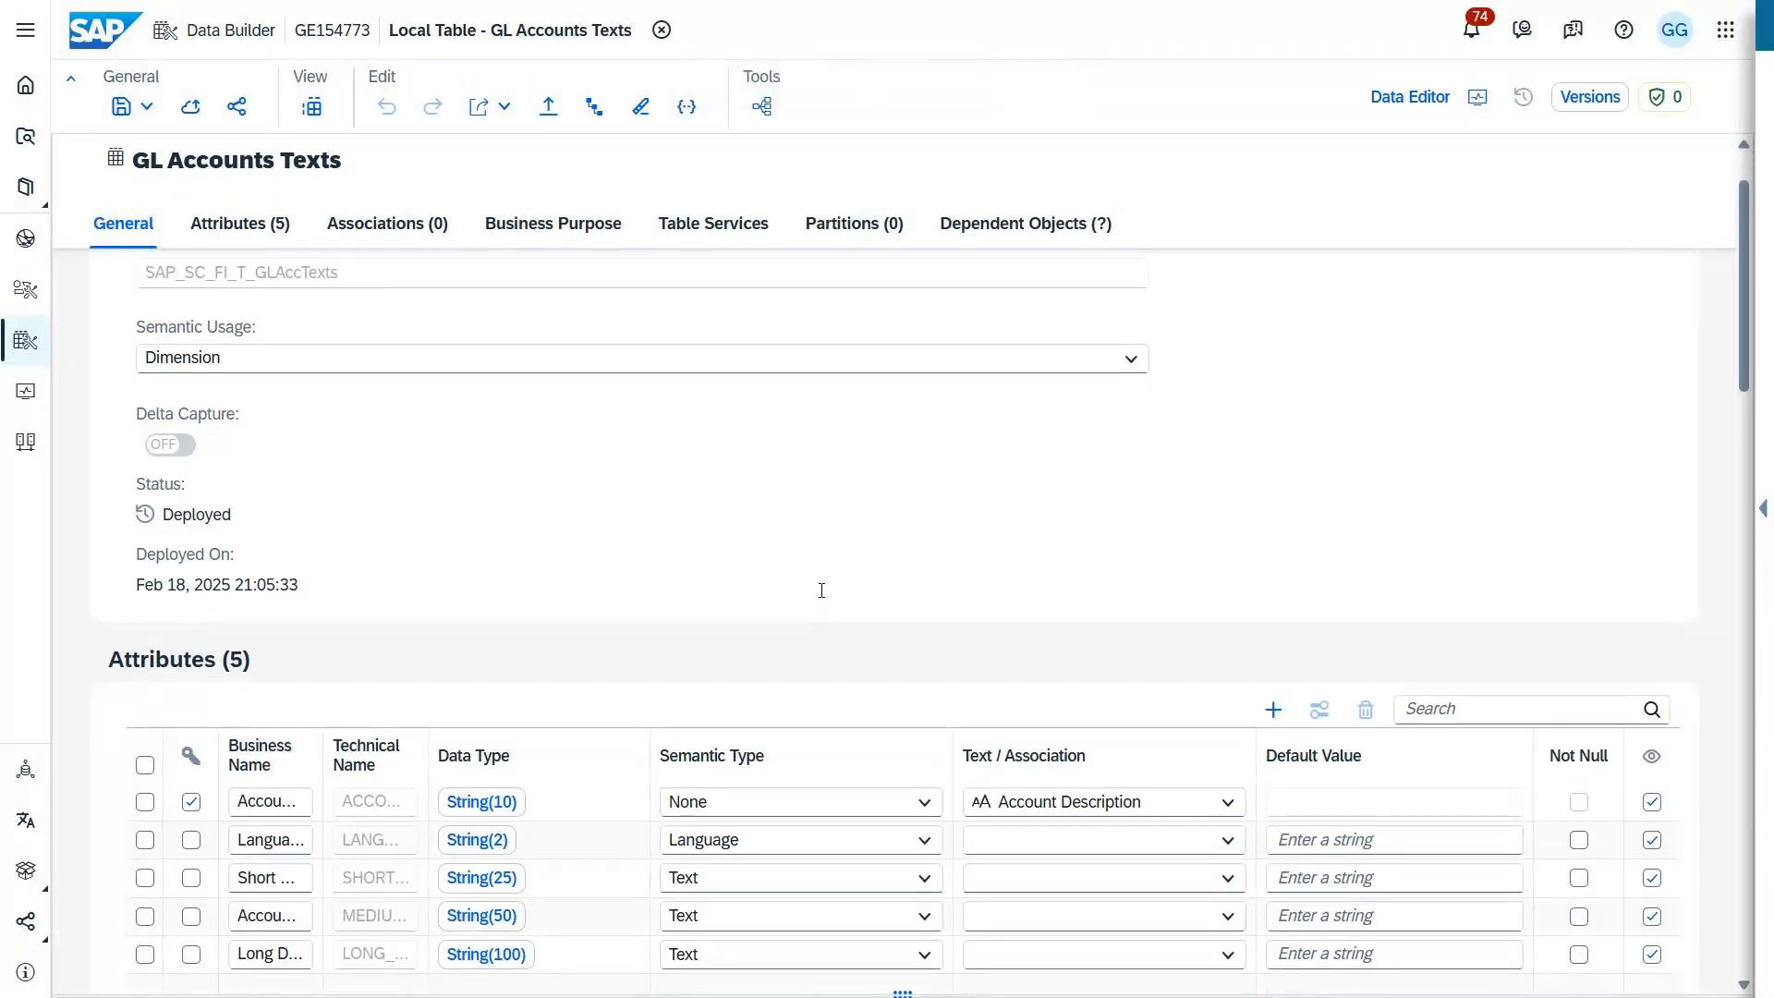
scroll(824, 597, down, 2)
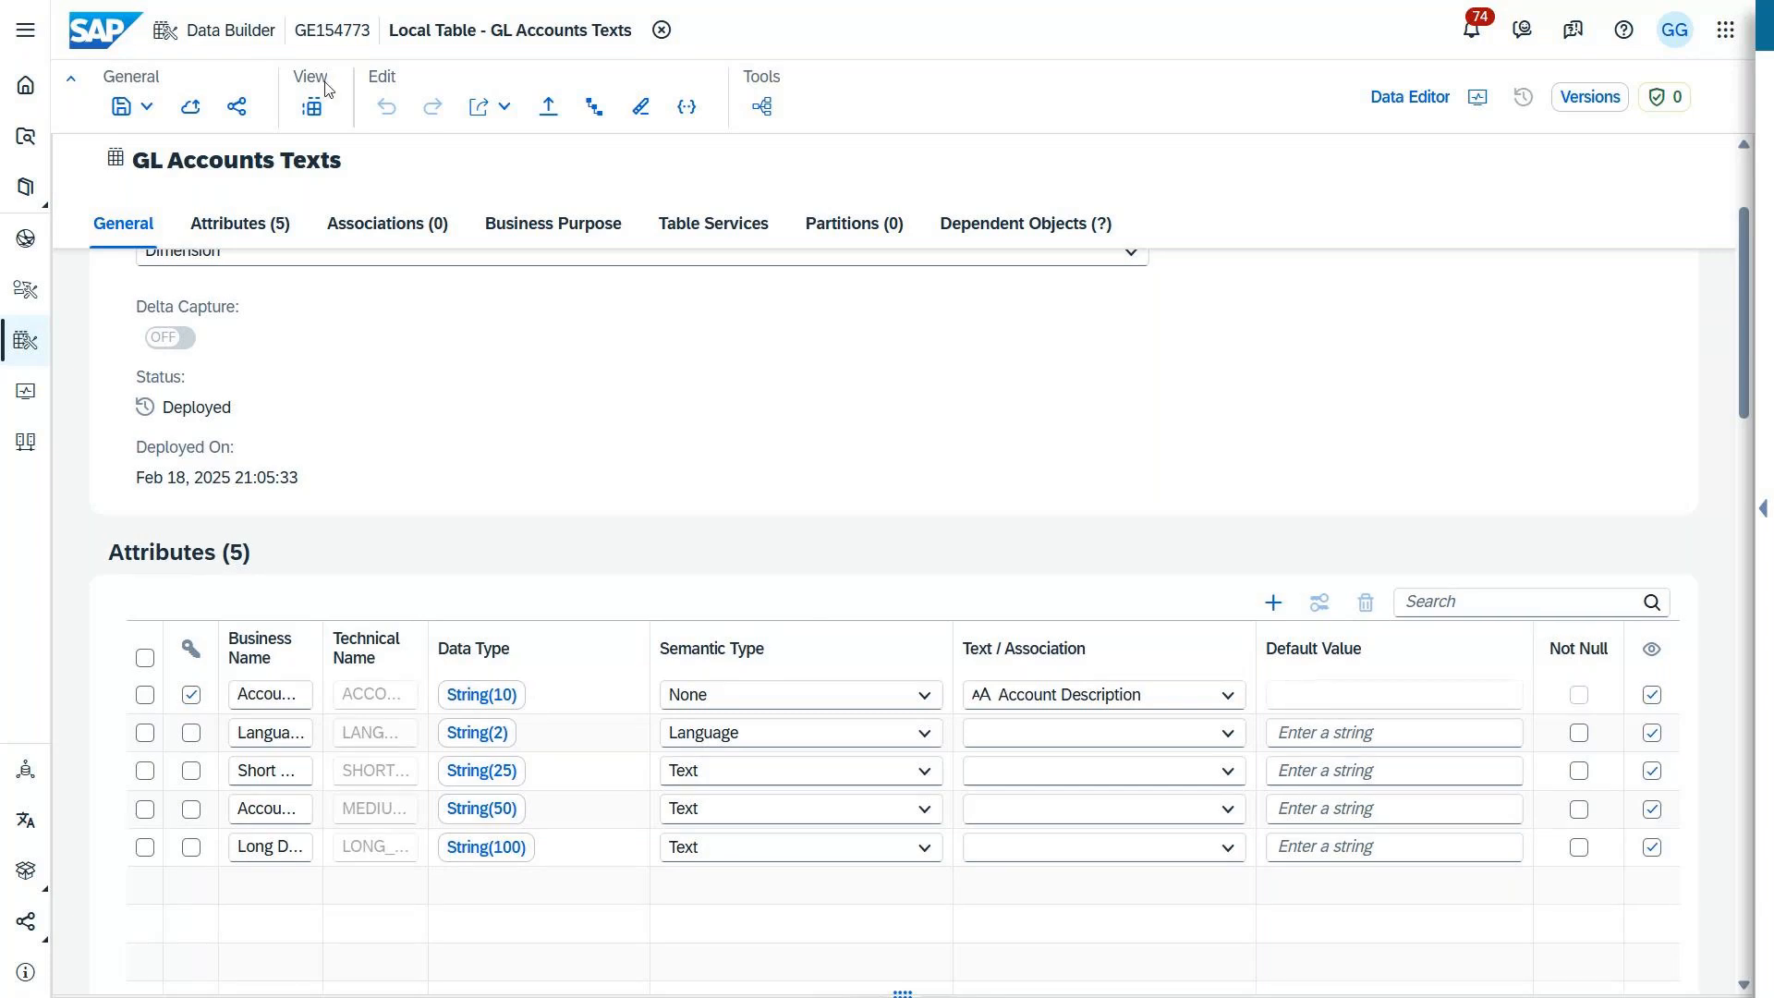
Step: Preview the data of the GL Accounts Texts table through its last accounts, and leave full screen
click(312, 107)
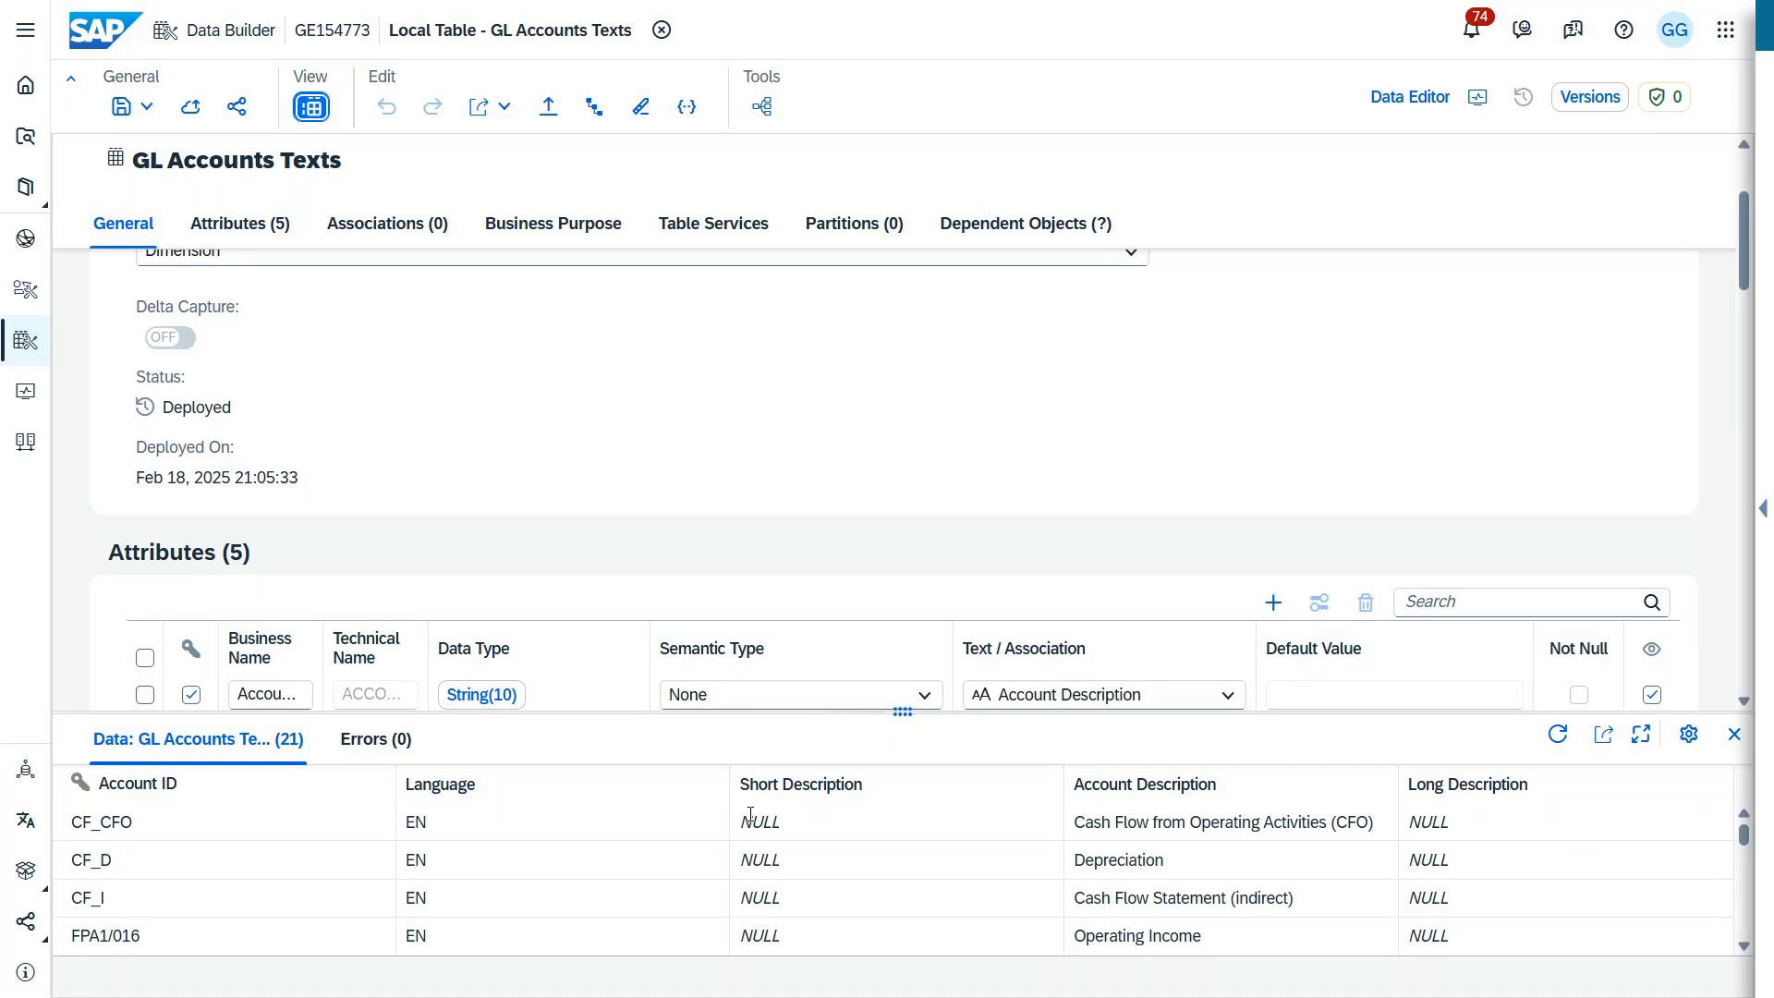
scroll(750, 813, down, 5)
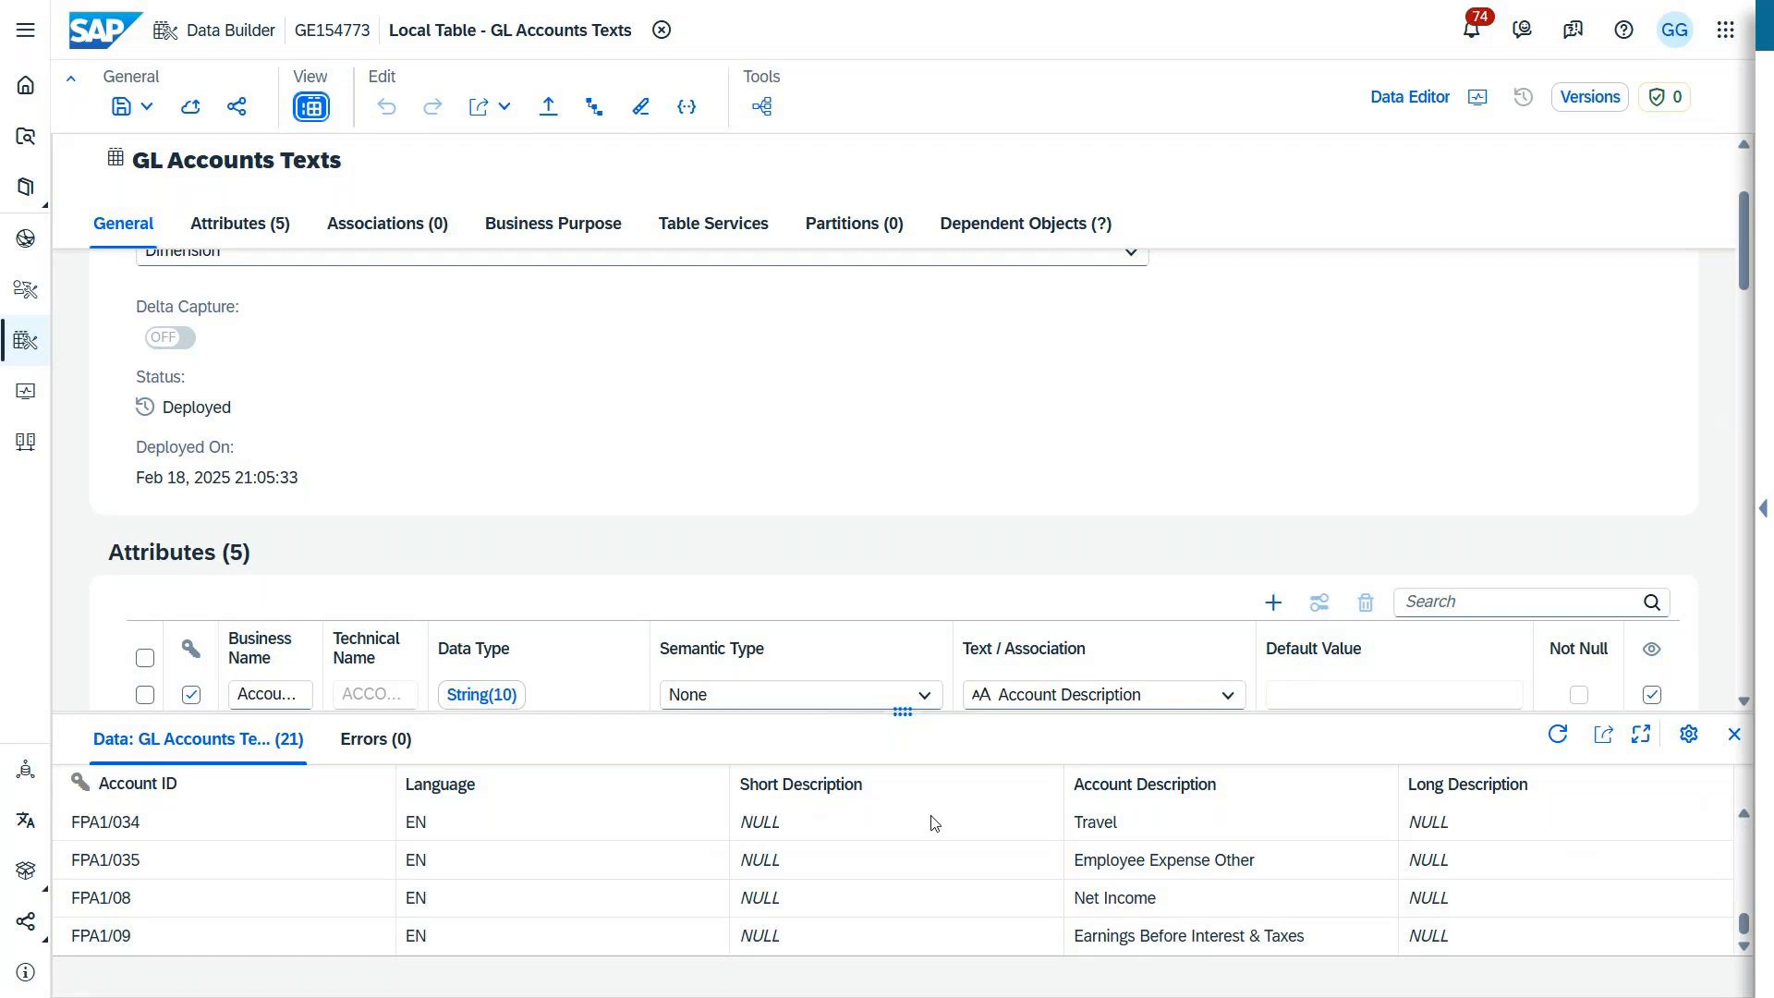
mouse_move(795, 74)
click(875, 72)
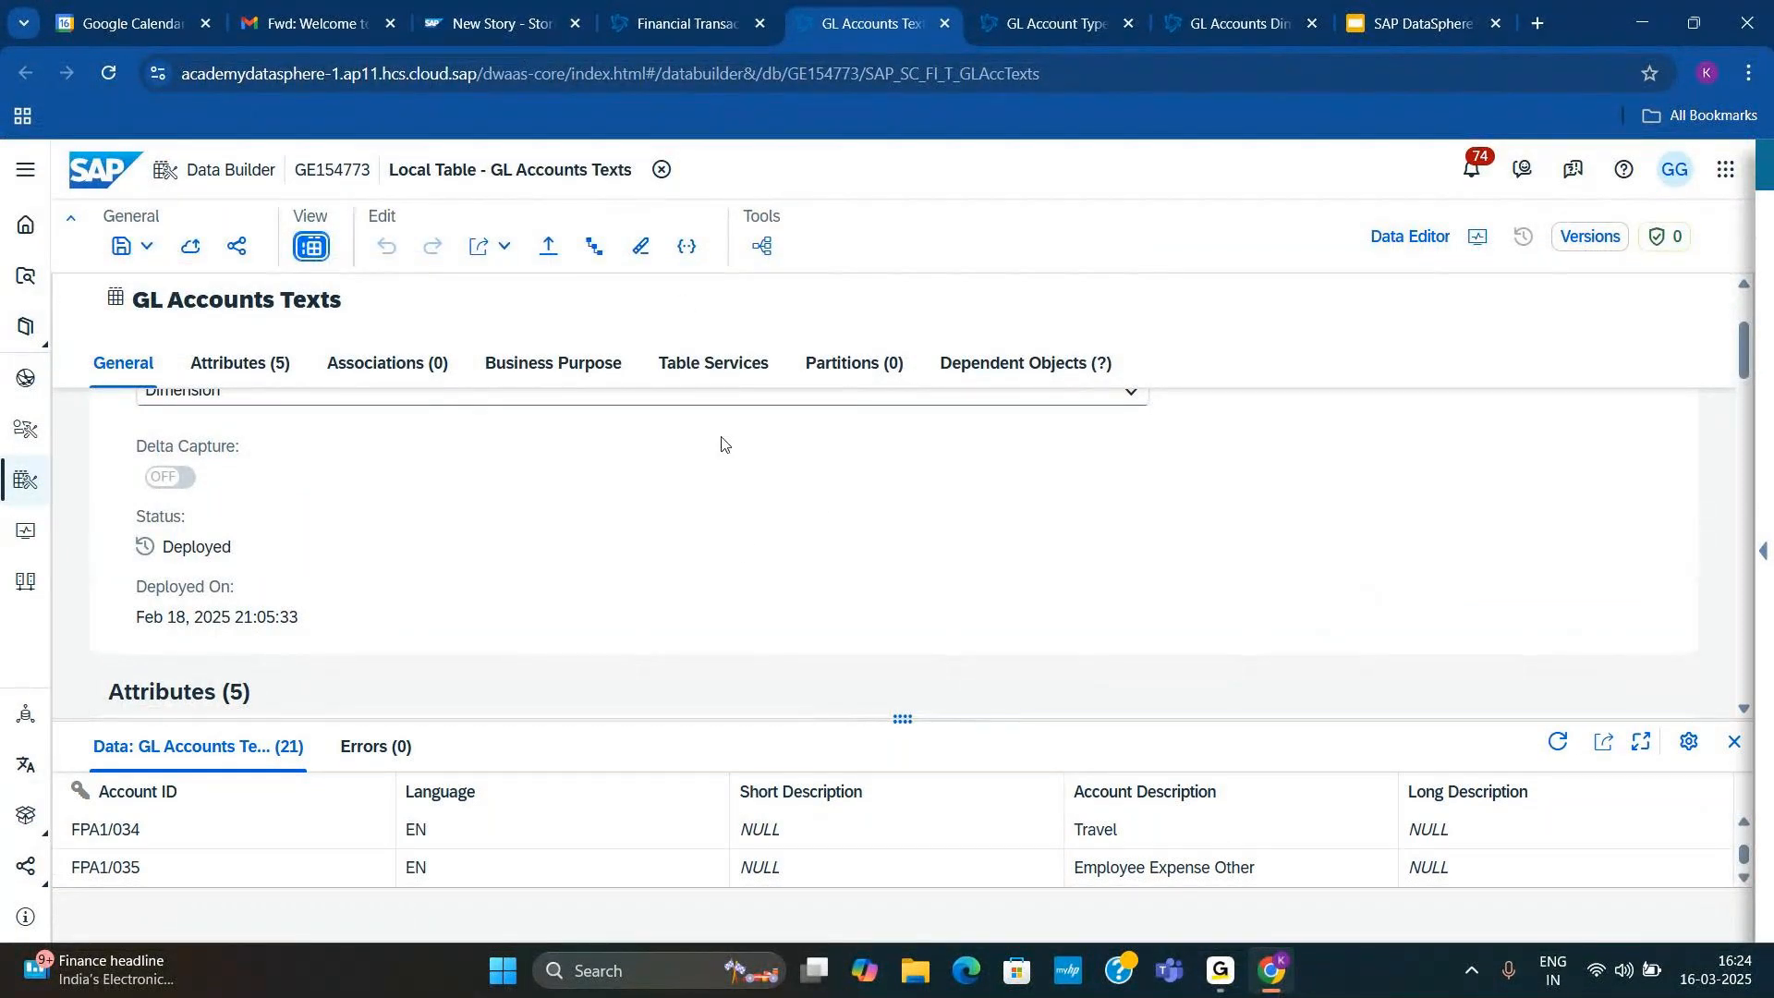
Step: Go back to the Financial Transactions lineage and change it from dependency analysis to data analysis
click(667, 25)
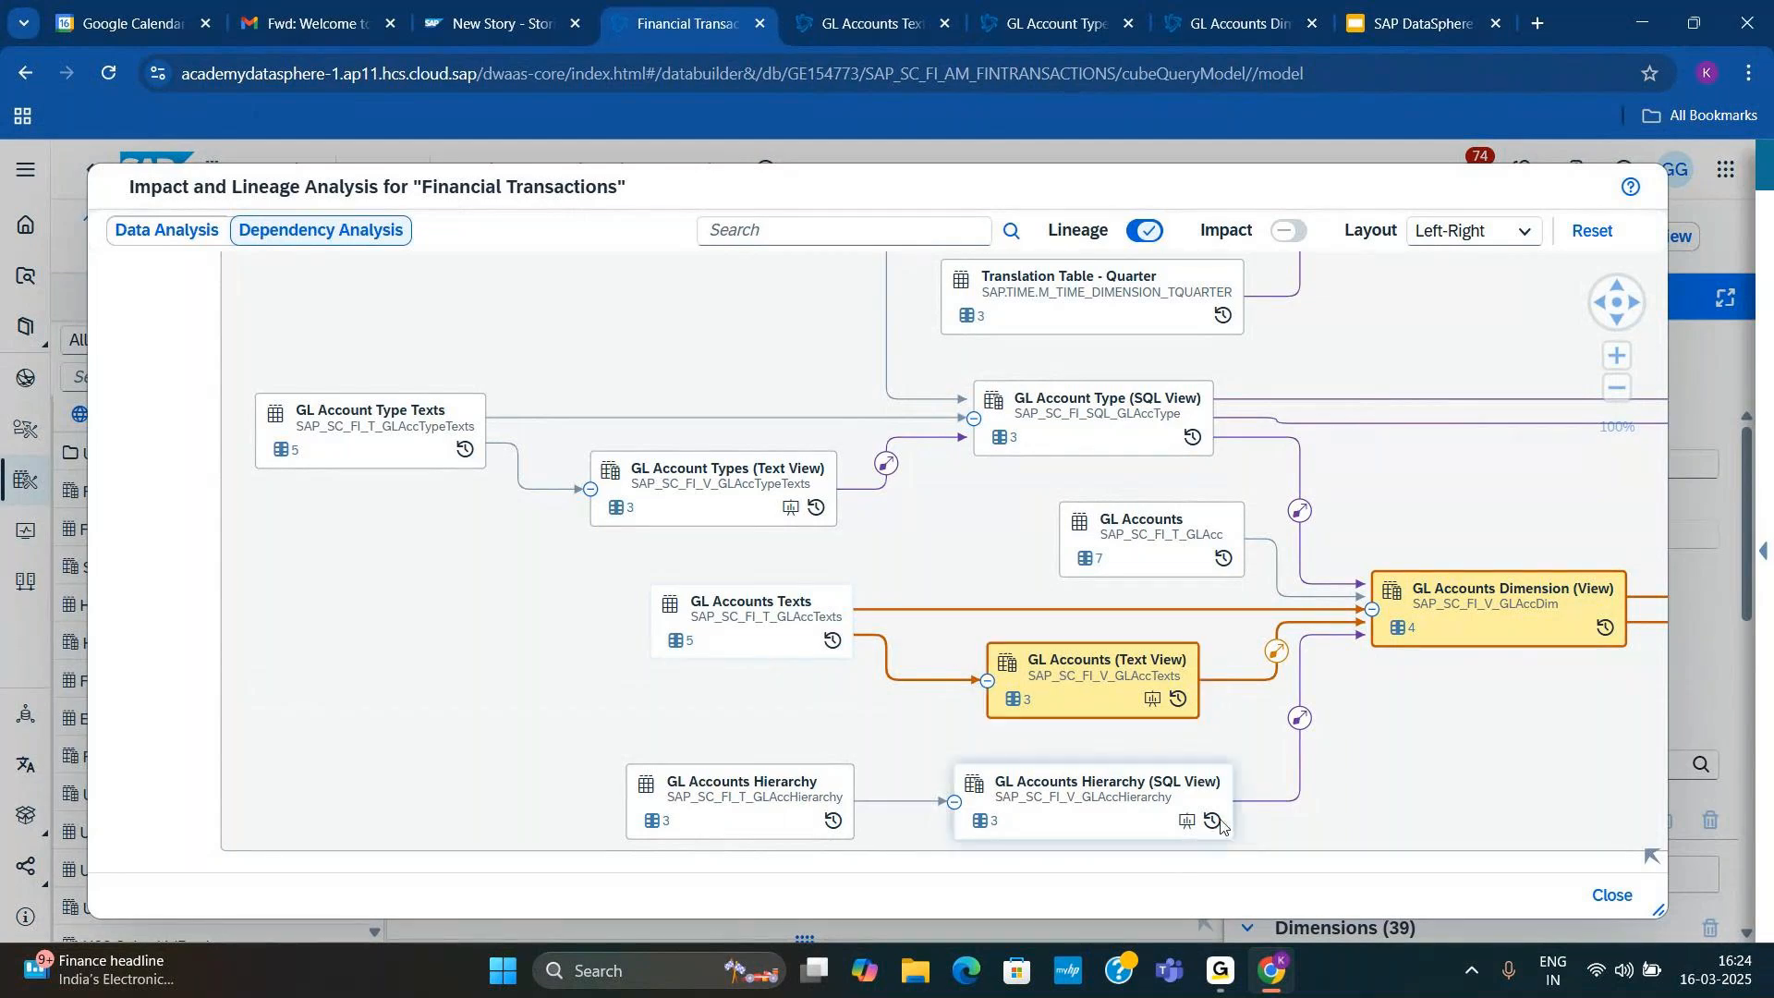
click(1653, 857)
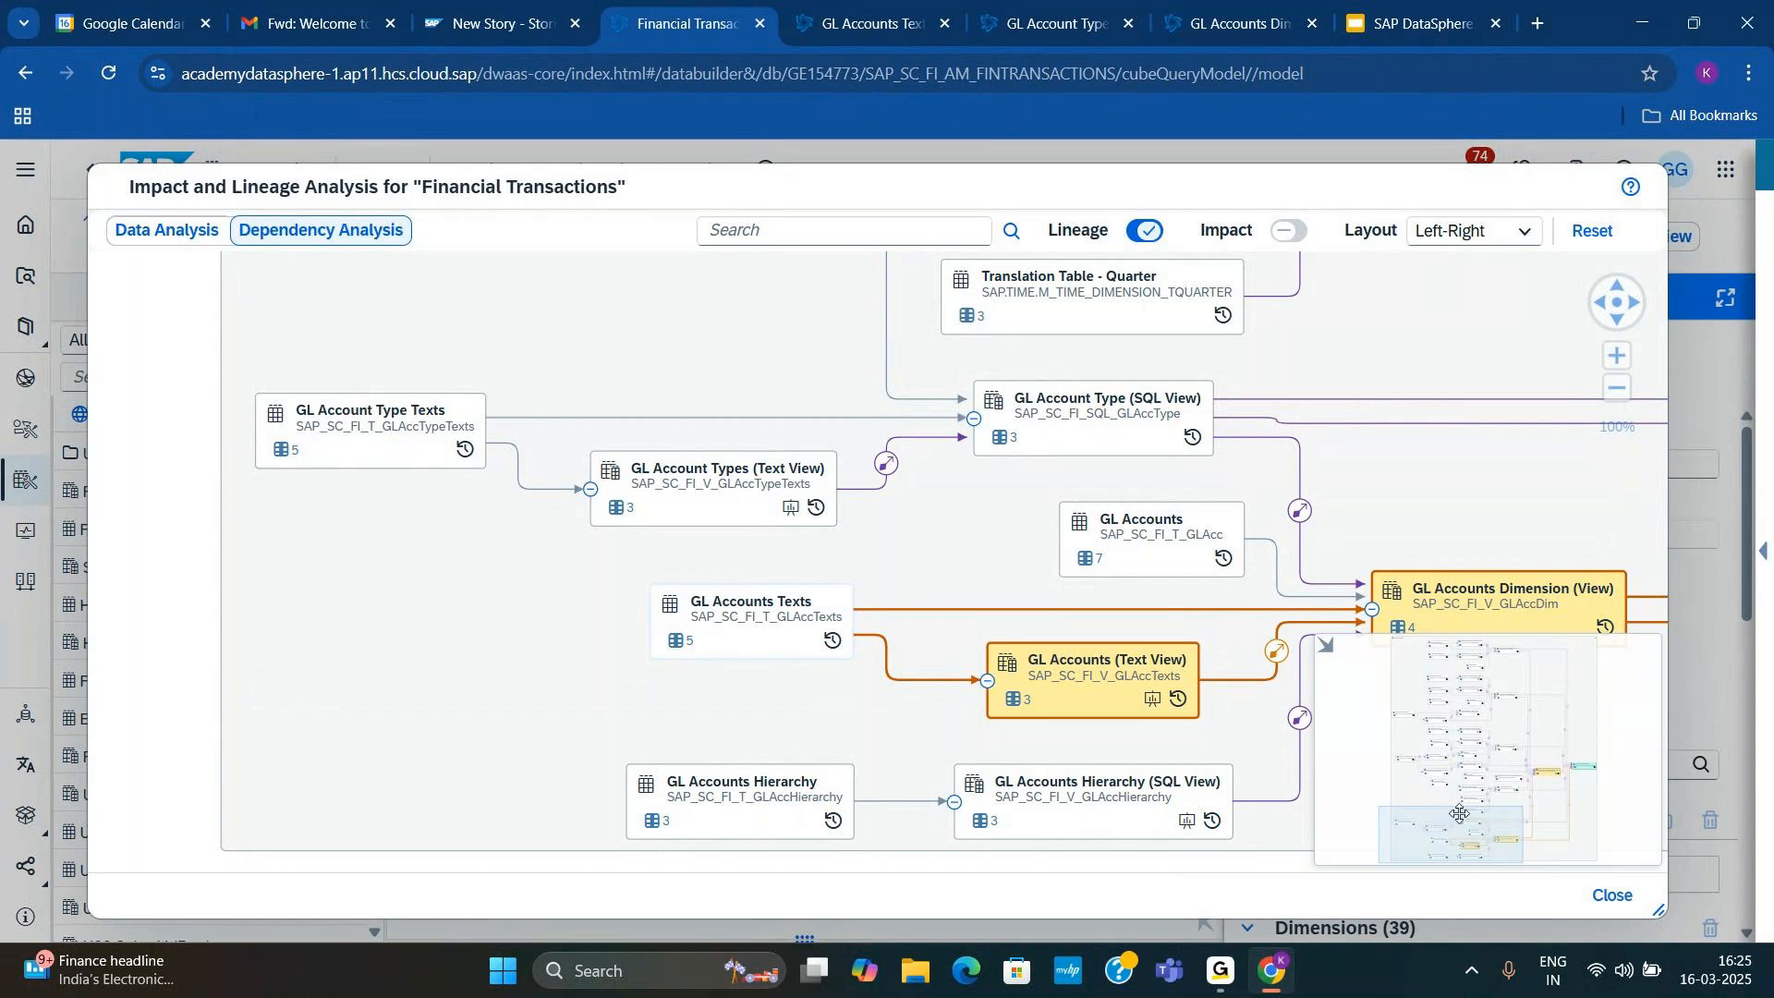
click(168, 232)
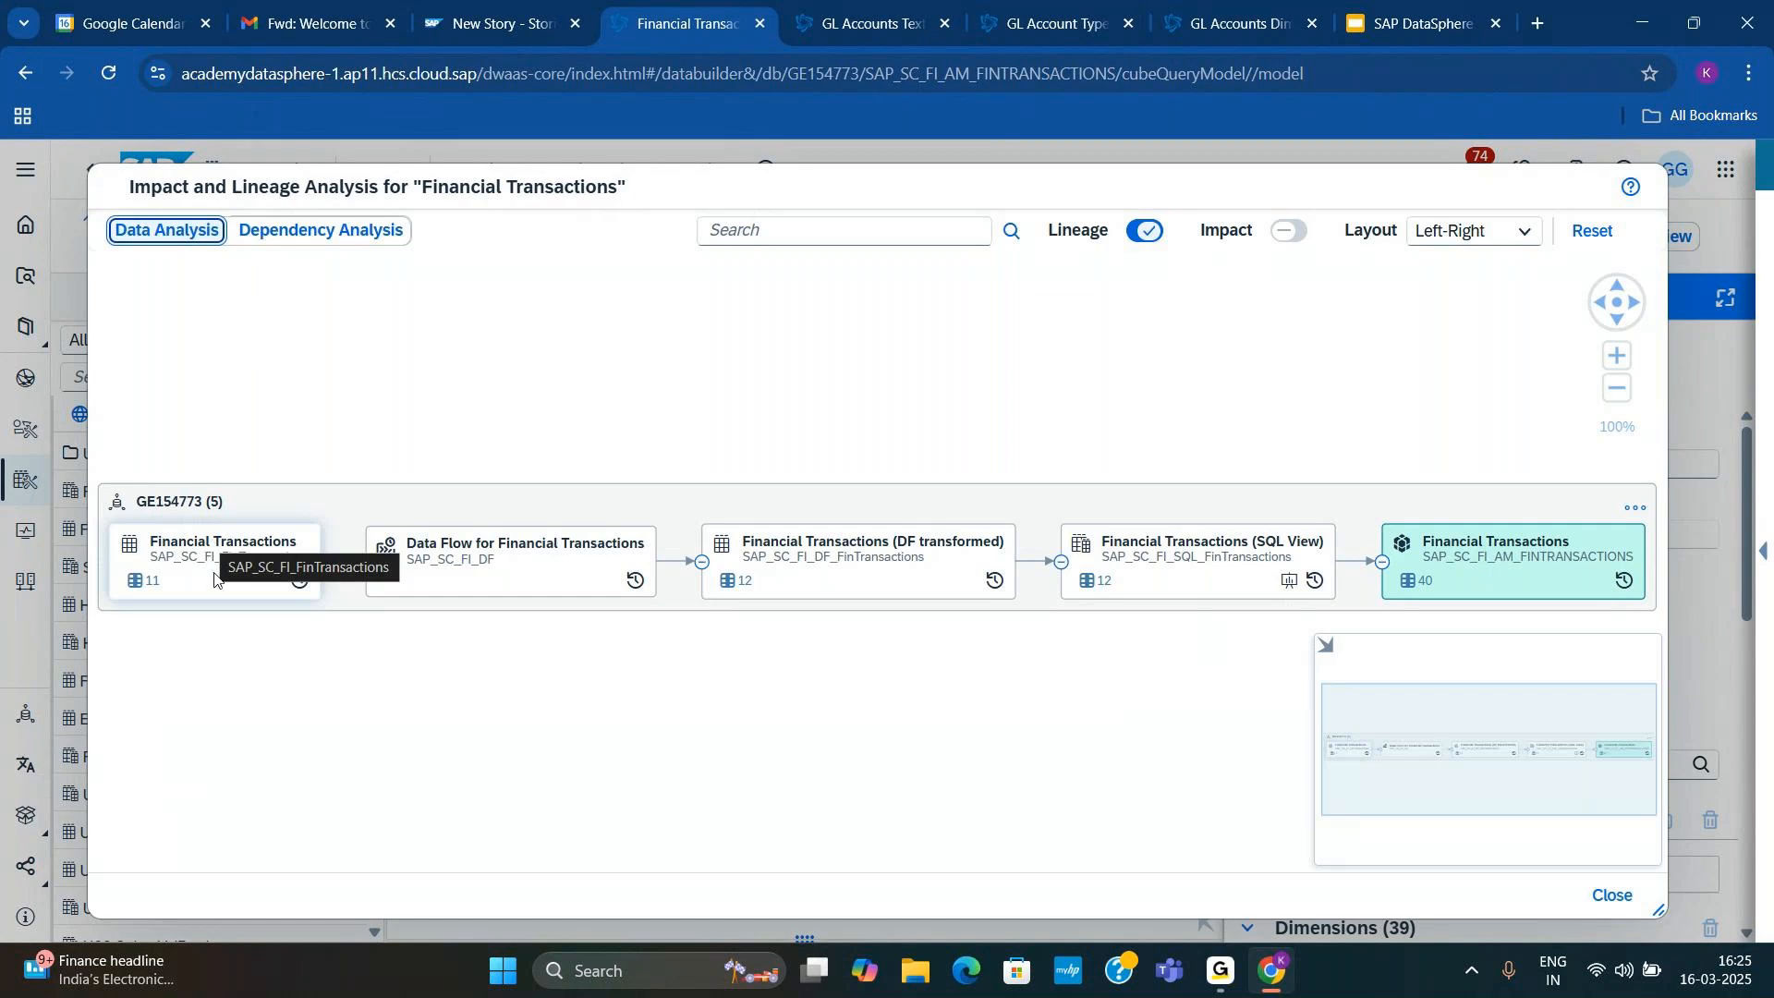
Step: Trace the lineage in full screen by highlighting Financial Transactions, its data flow, and Financial Transactions (DF transformed) in turn
key(F11)
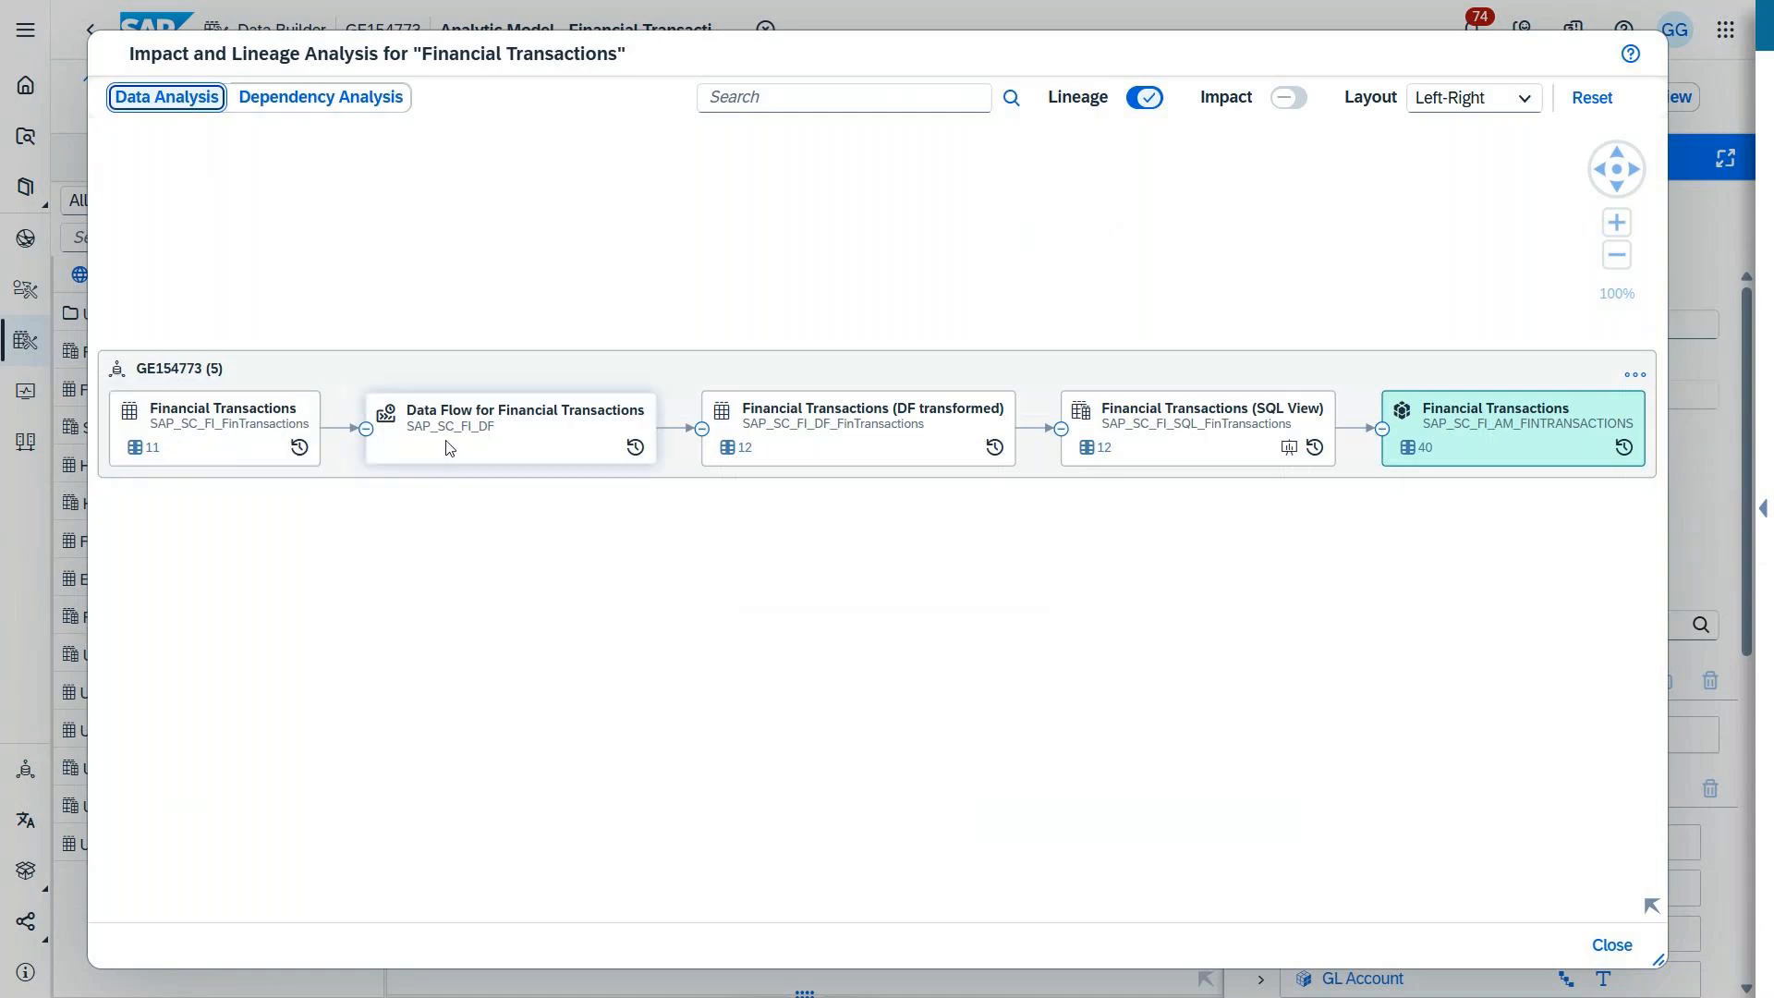
click(225, 422)
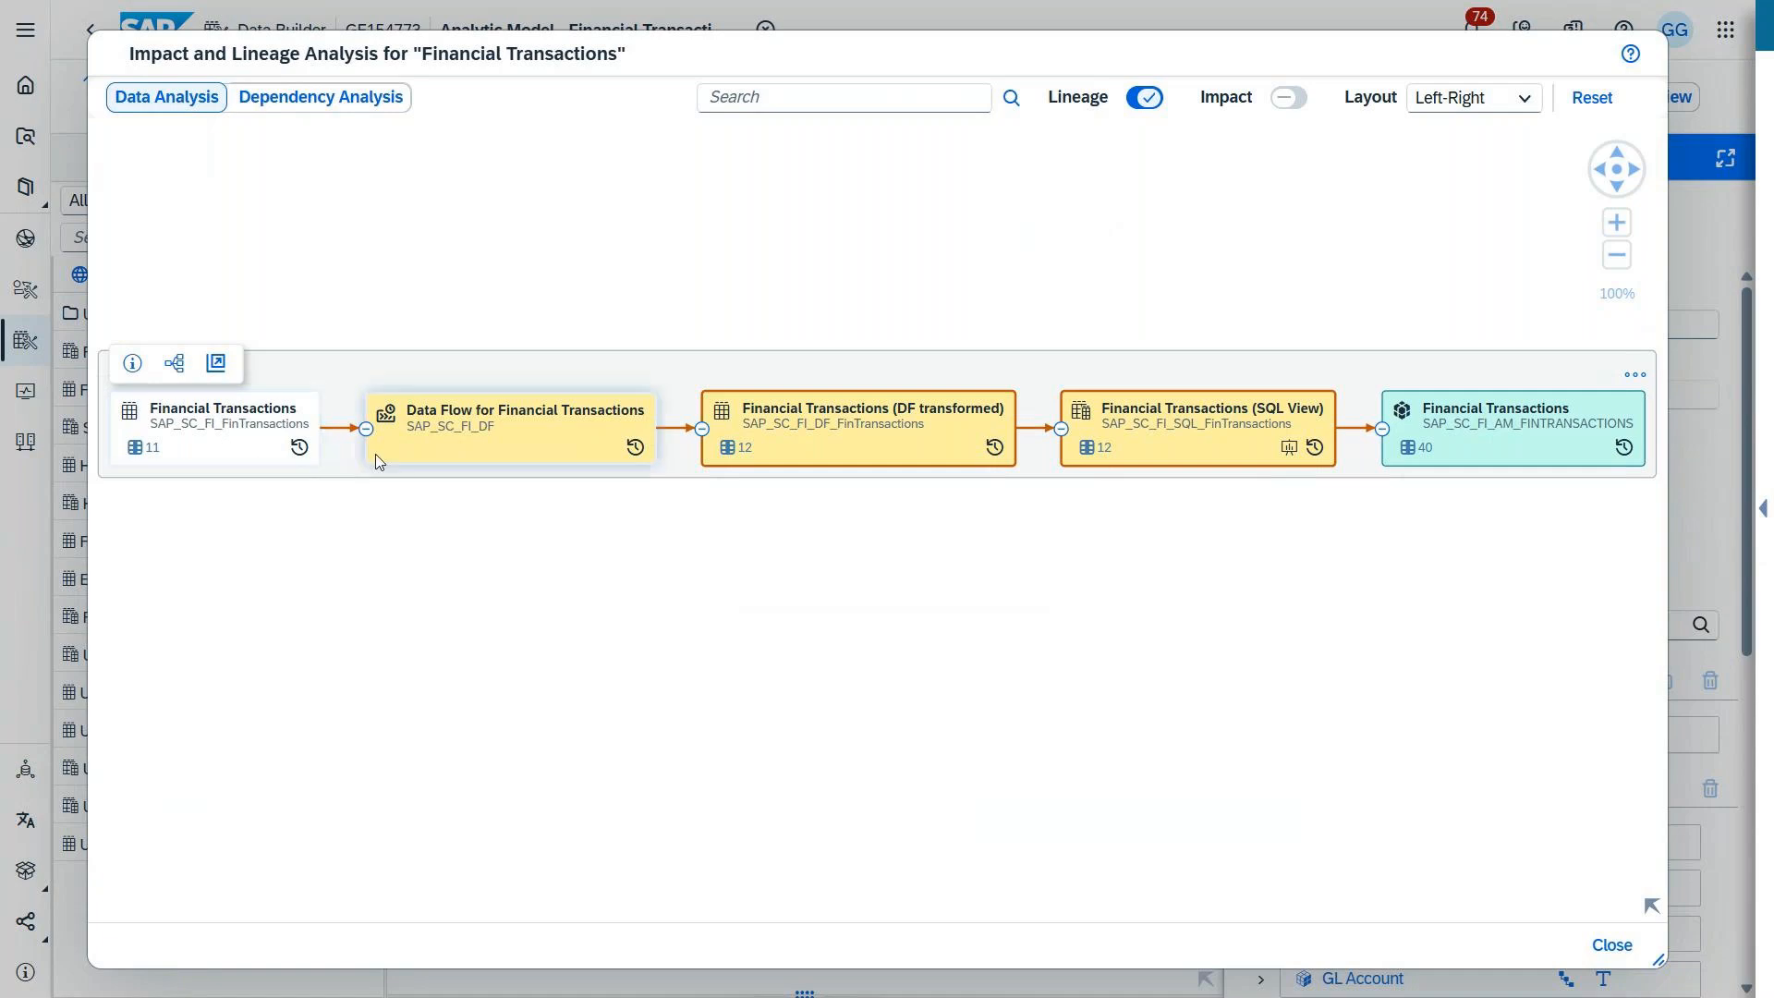
mouse_move(499, 437)
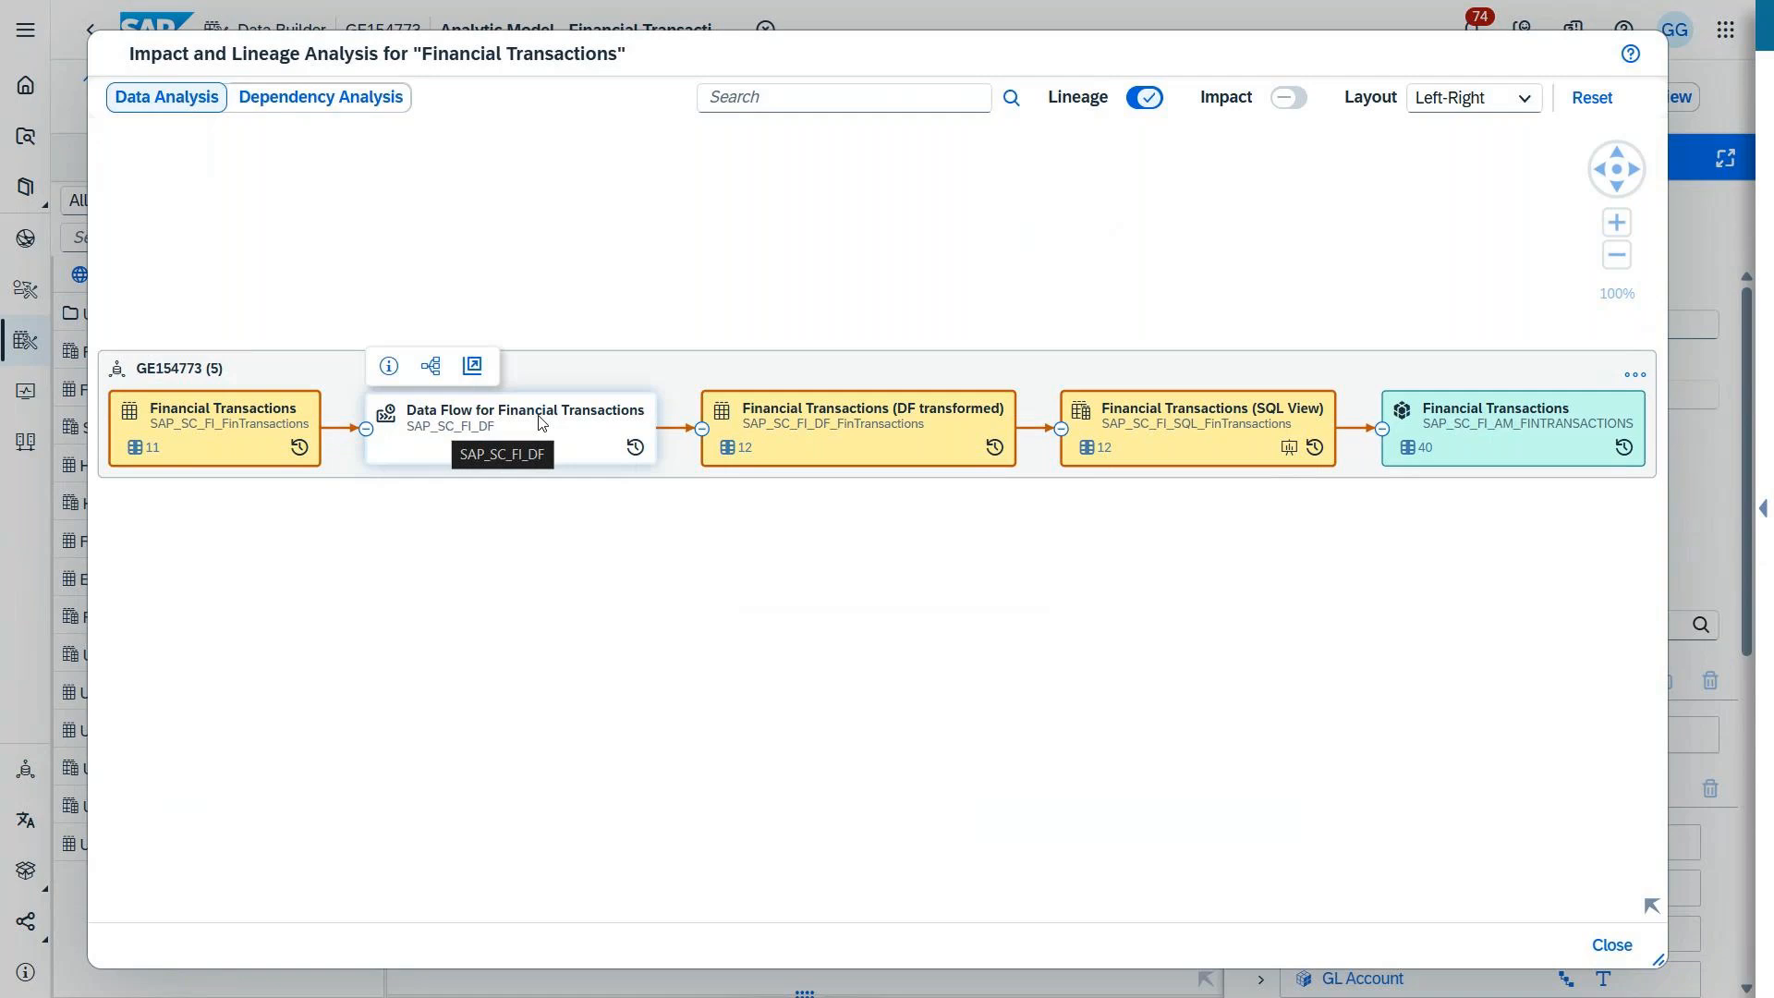
click(790, 460)
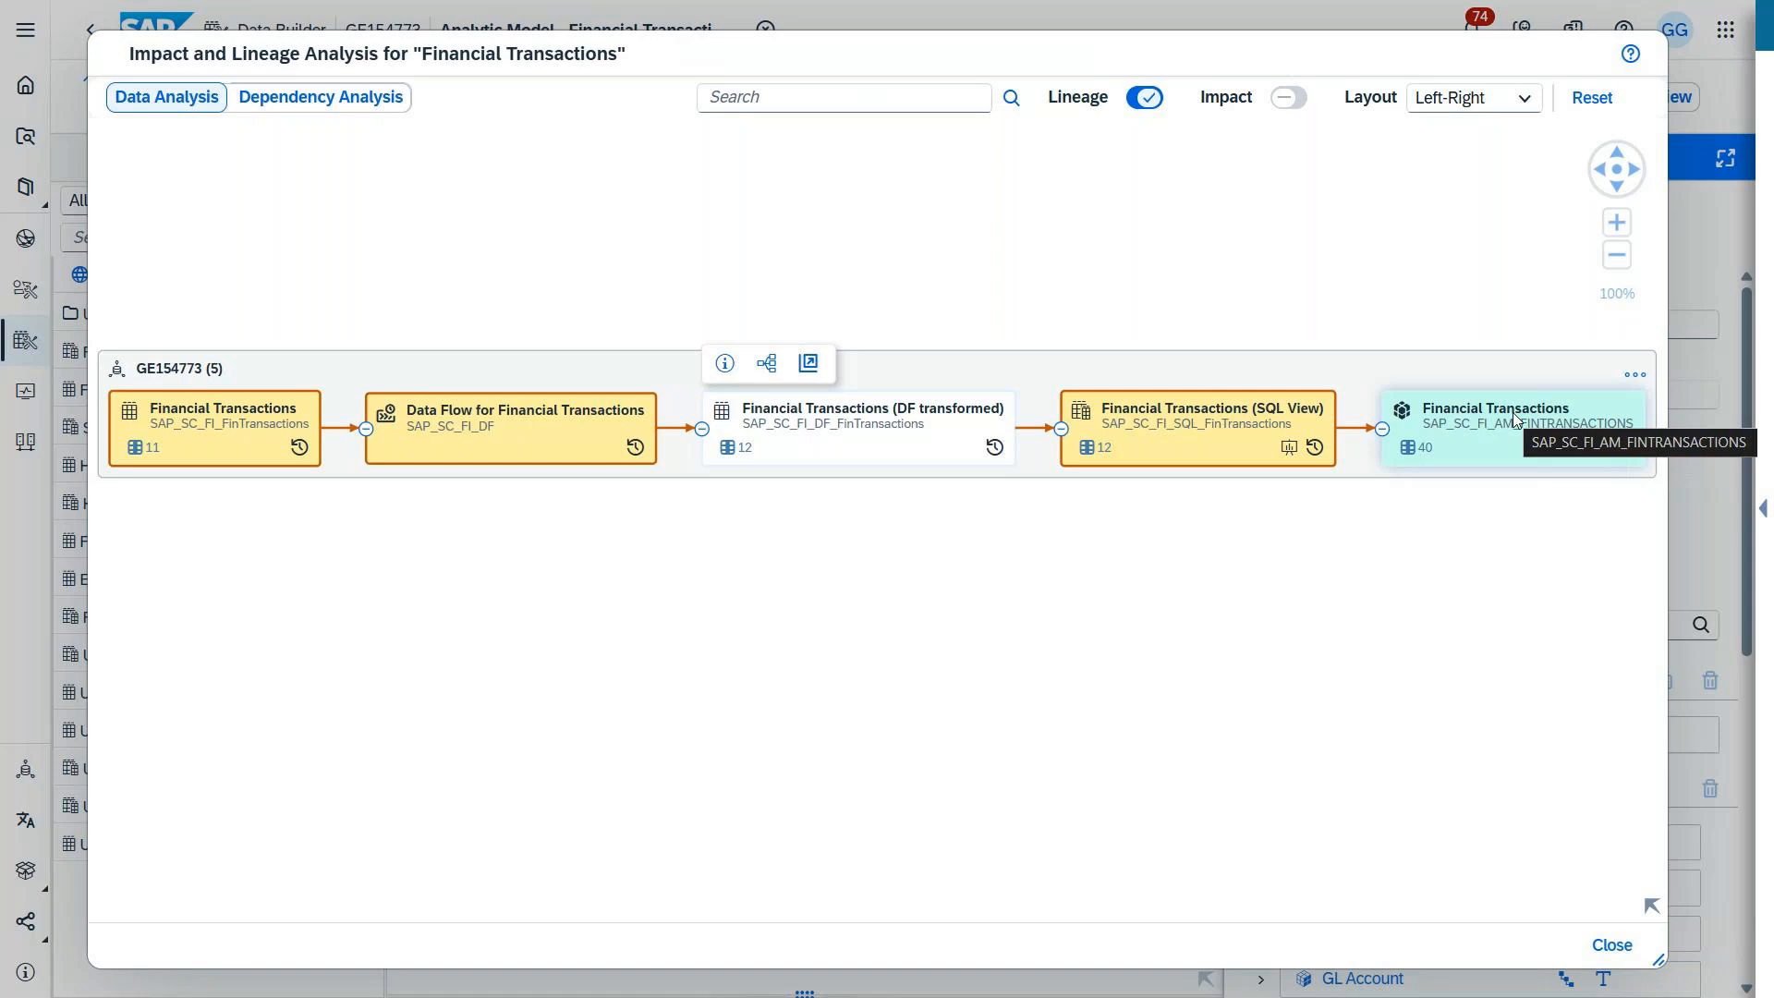
Step: Close the lineage analysis, show the properties of the Financial Transactions (SQL View) fact source, and leave full screen
click(1612, 945)
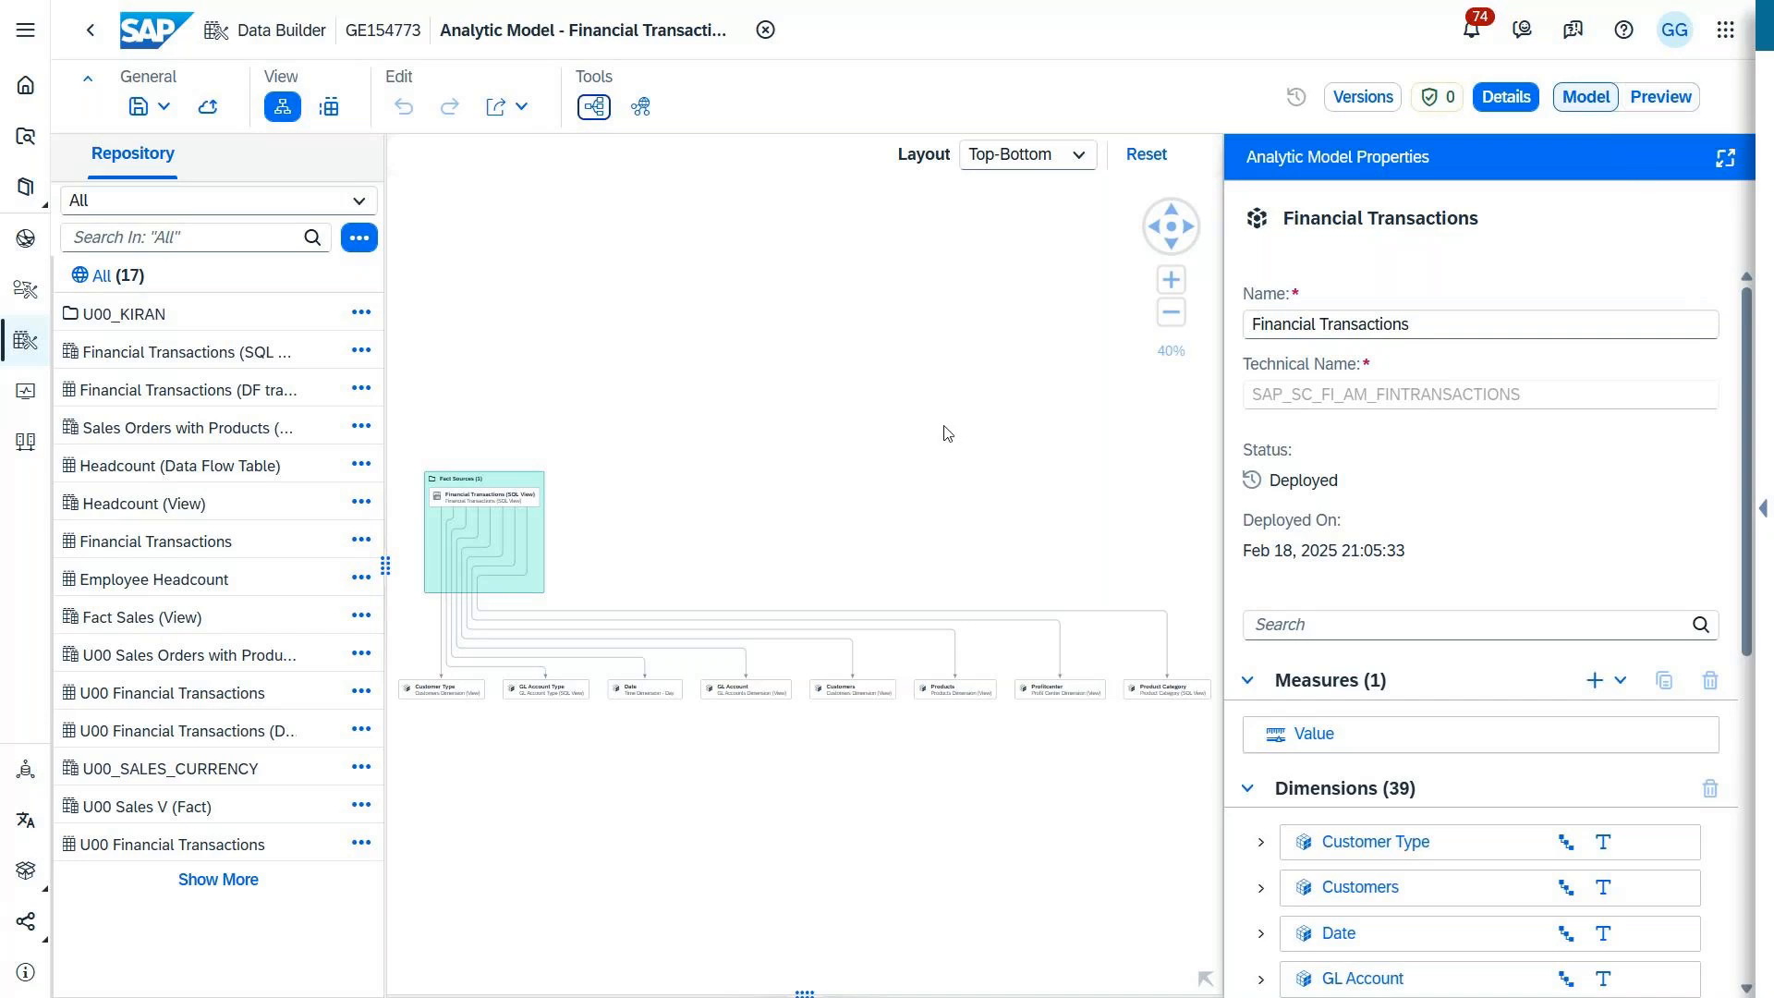
click(464, 497)
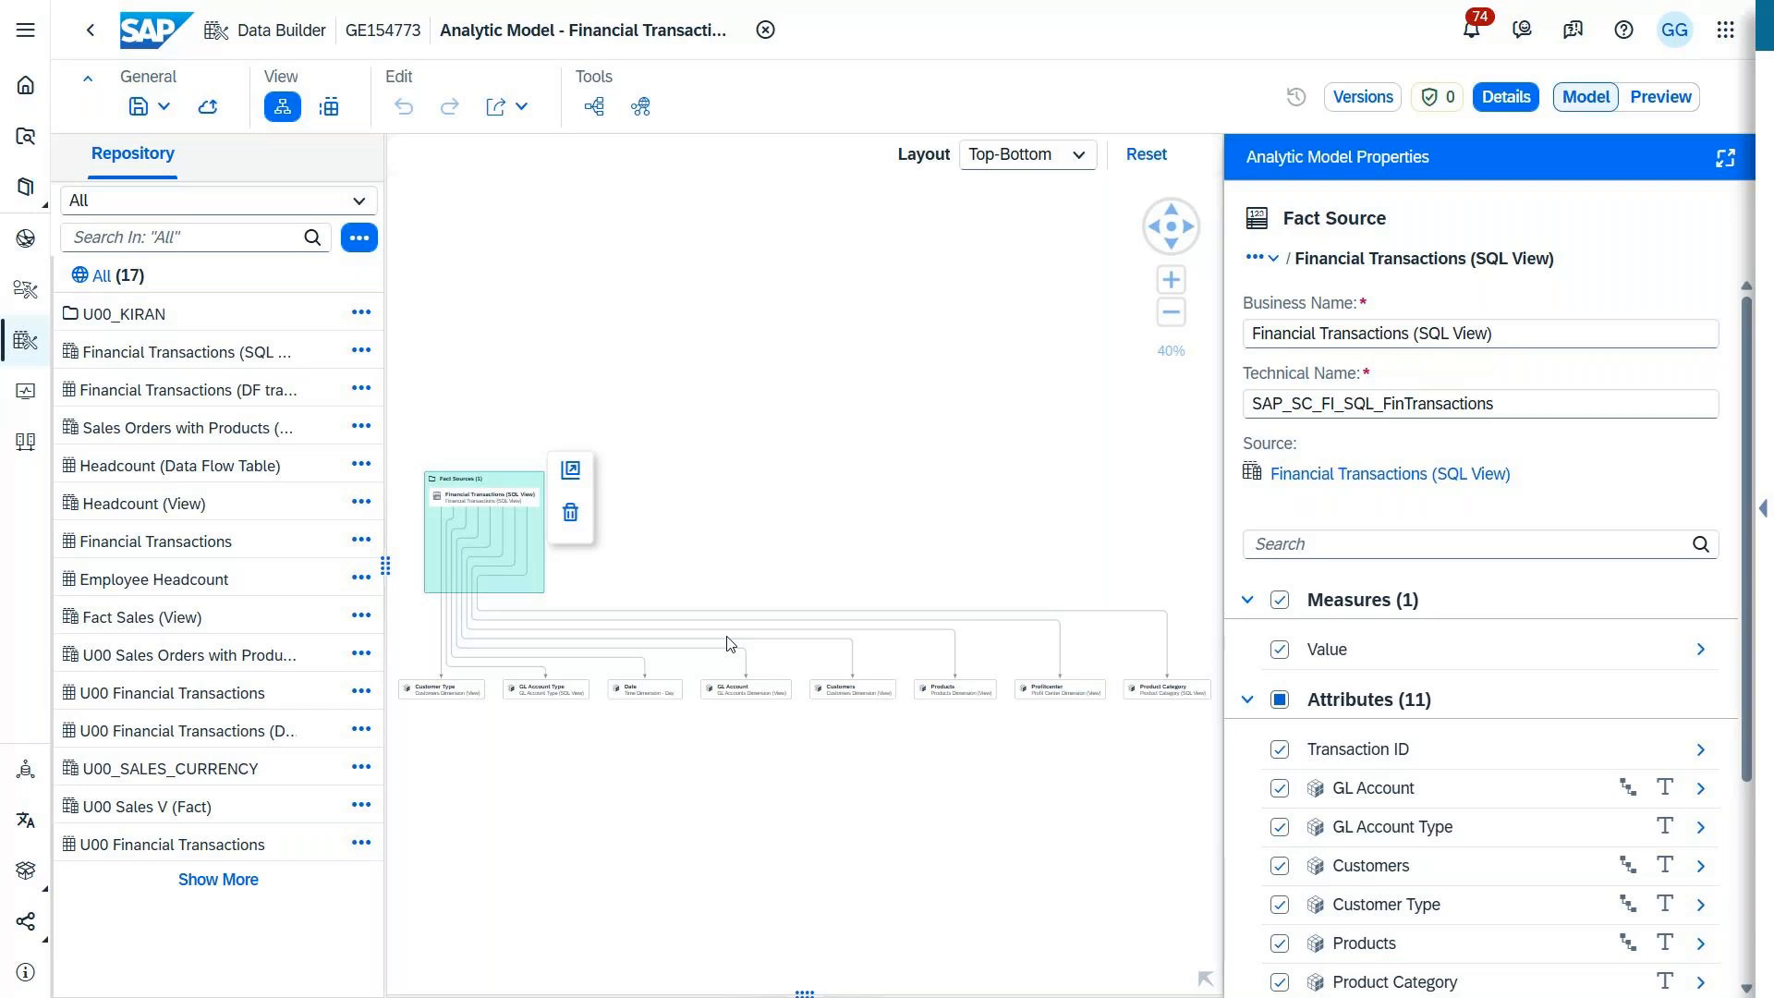
mouse_move(877, 8)
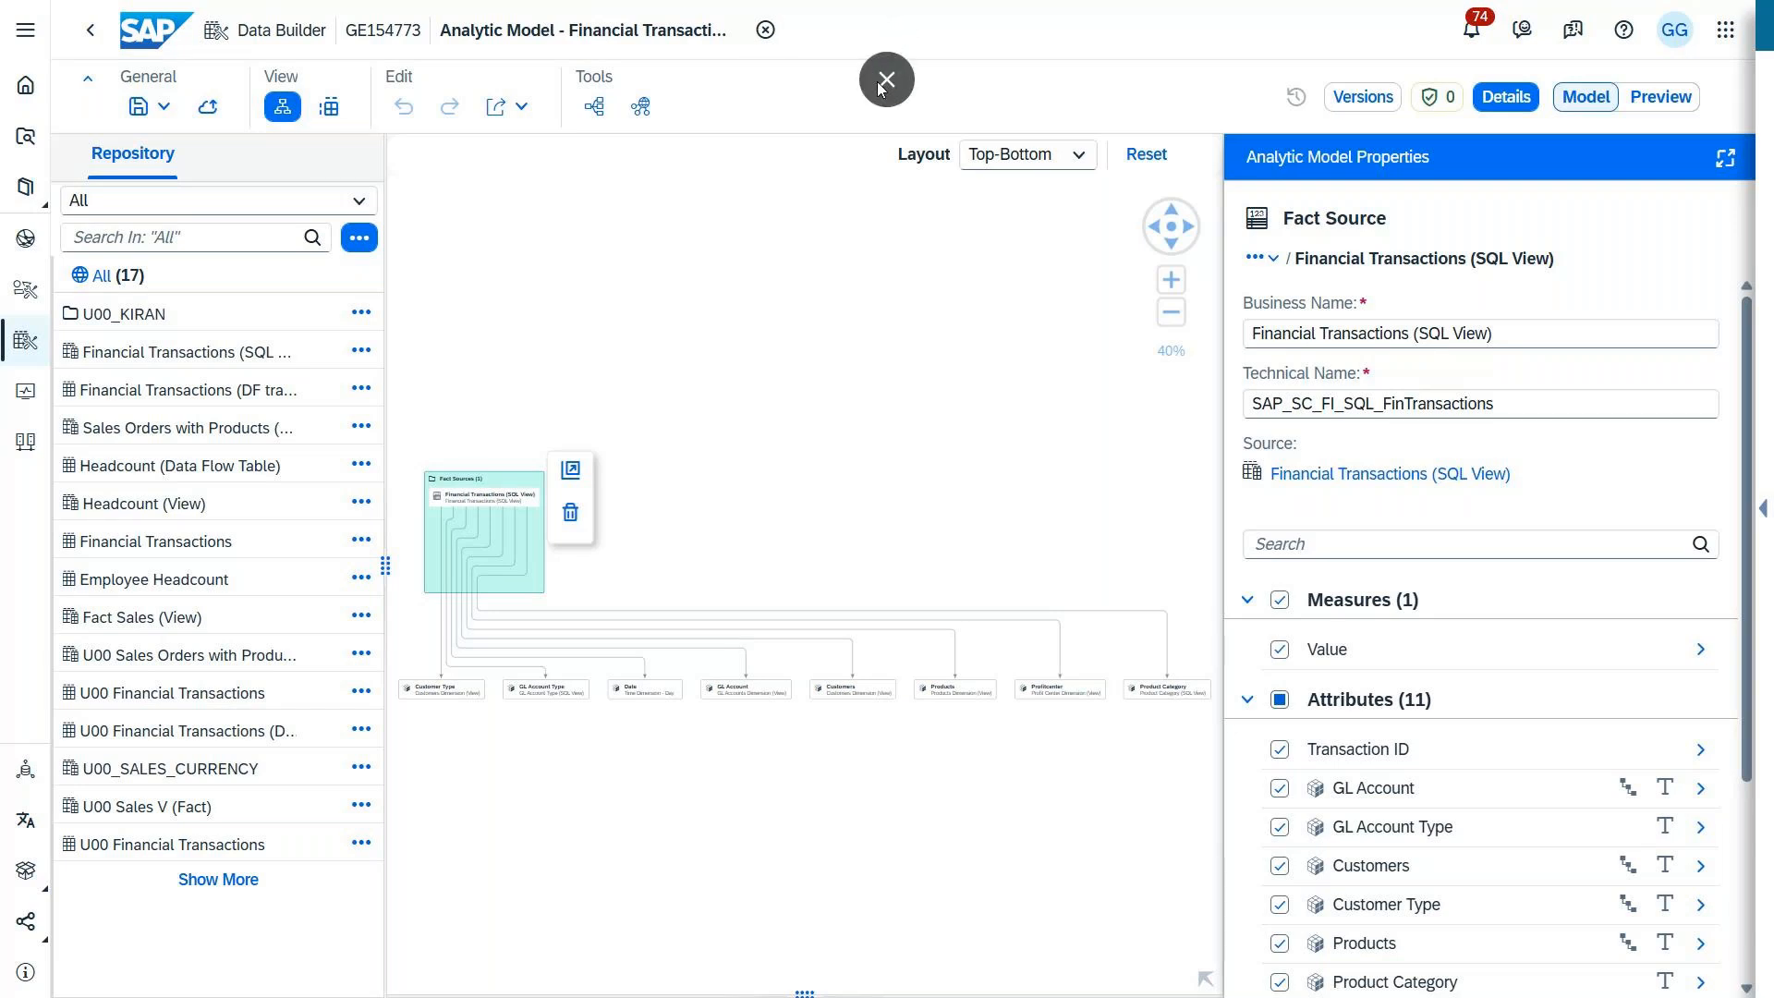
mouse_move(890, 79)
click(888, 79)
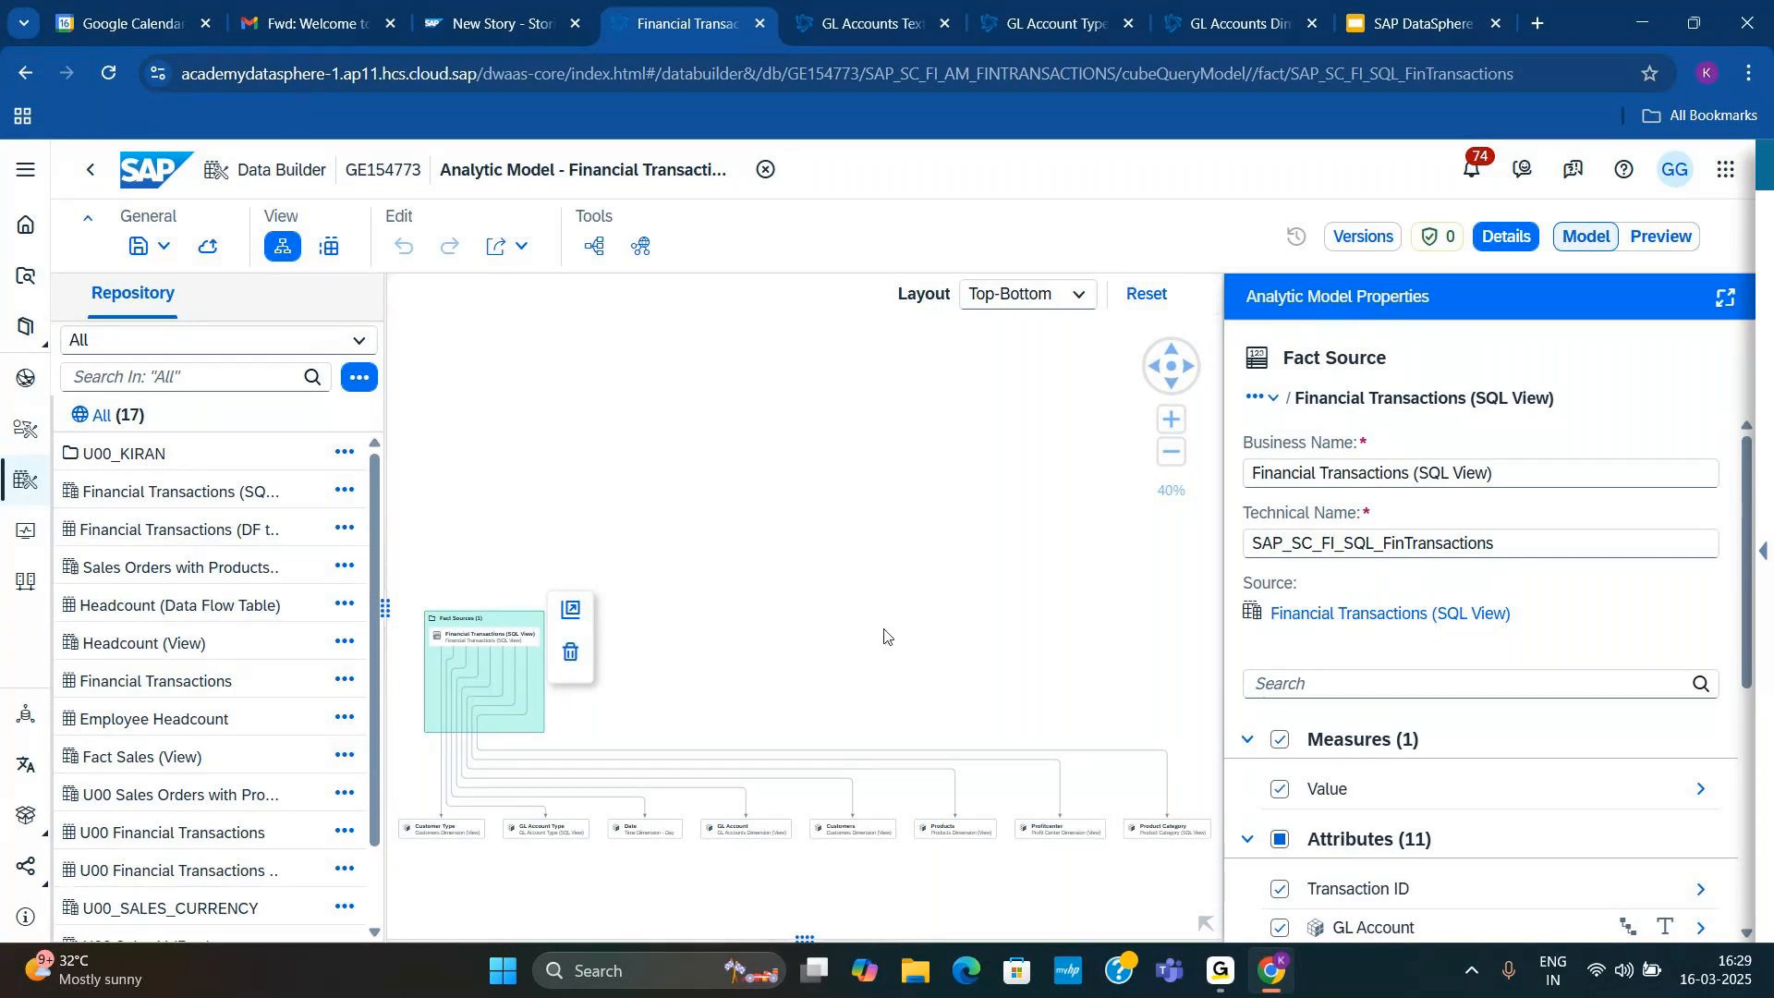
Step: Zoom the analytic model diagram to 300% and bring the Financial Transactions (SQL View) fact source into view
click(1204, 923)
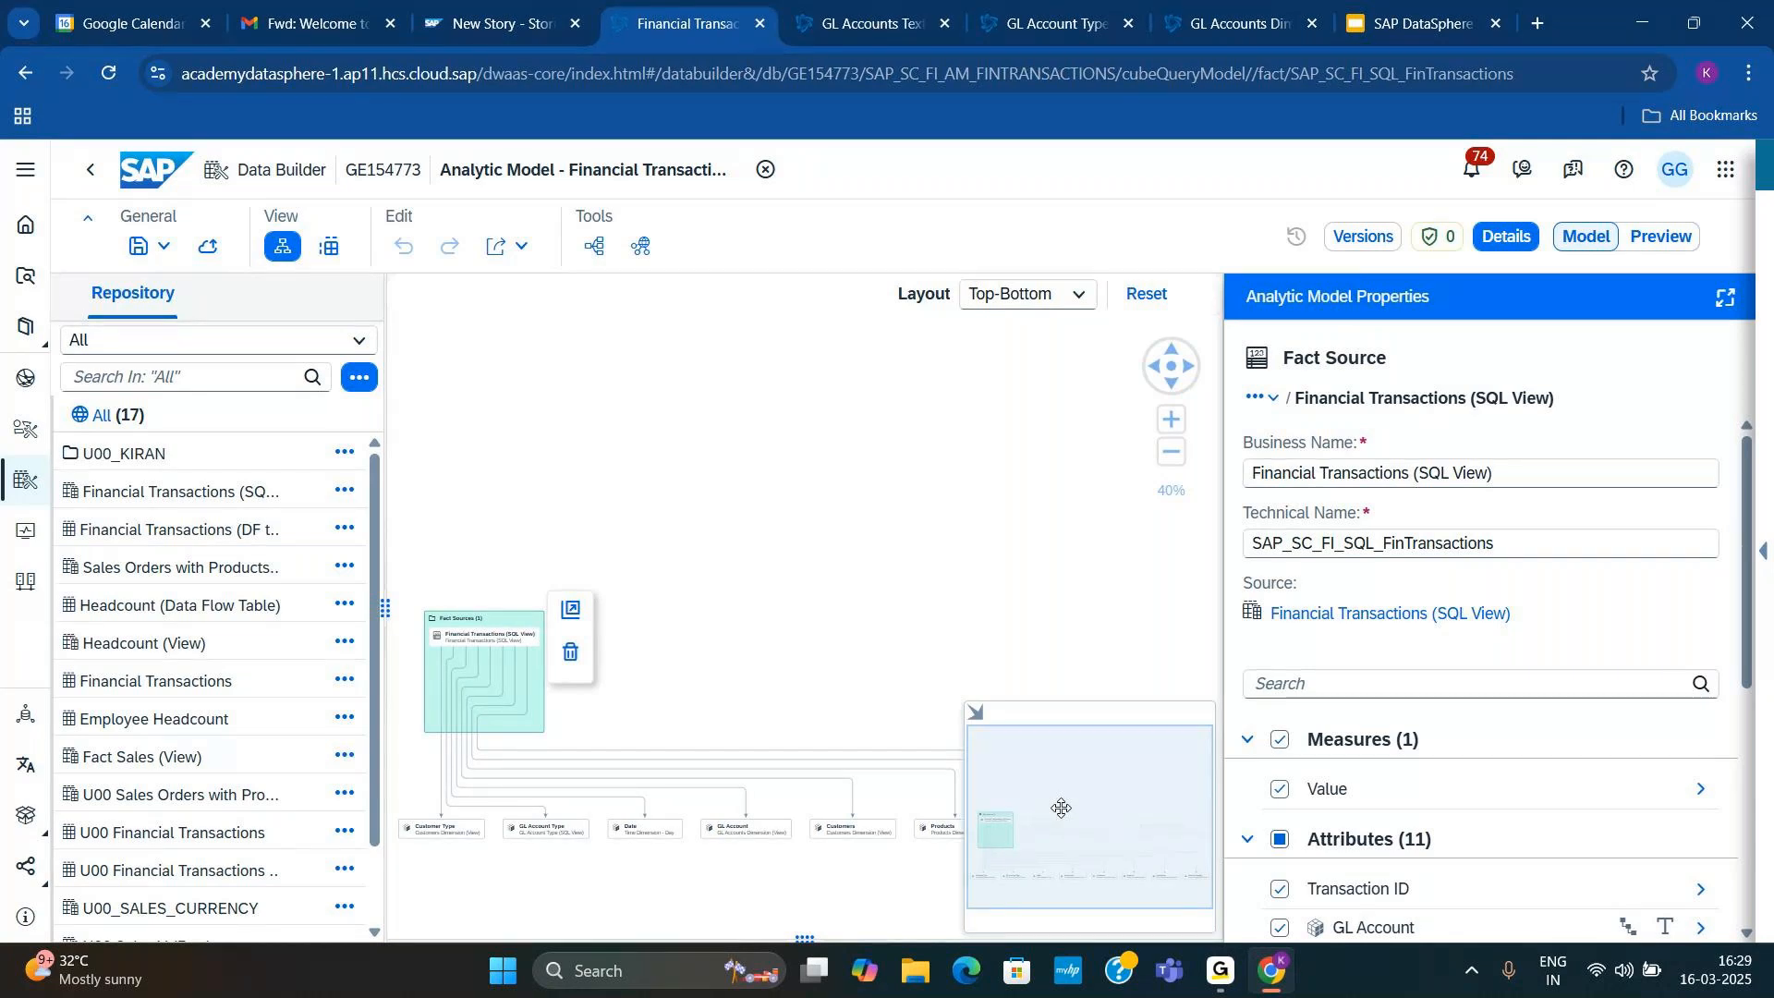
click(1171, 418)
click(1172, 419)
click(1172, 418)
click(1172, 419)
click(1171, 418)
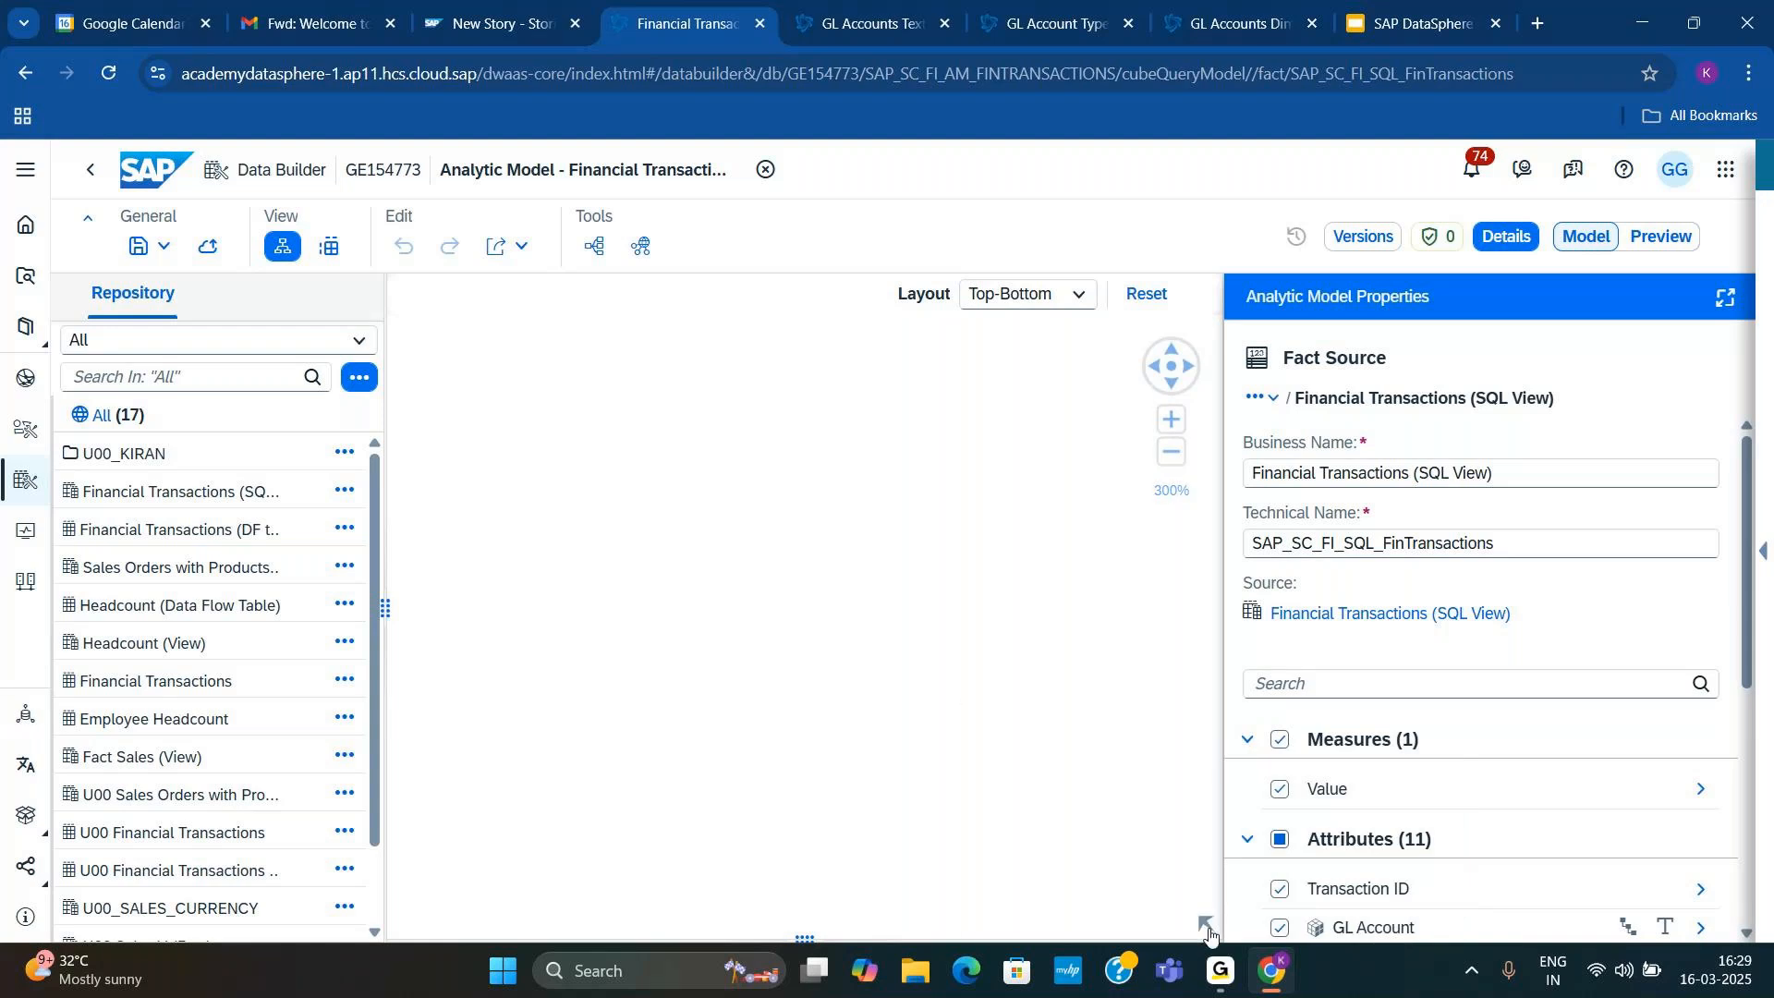
click(1206, 925)
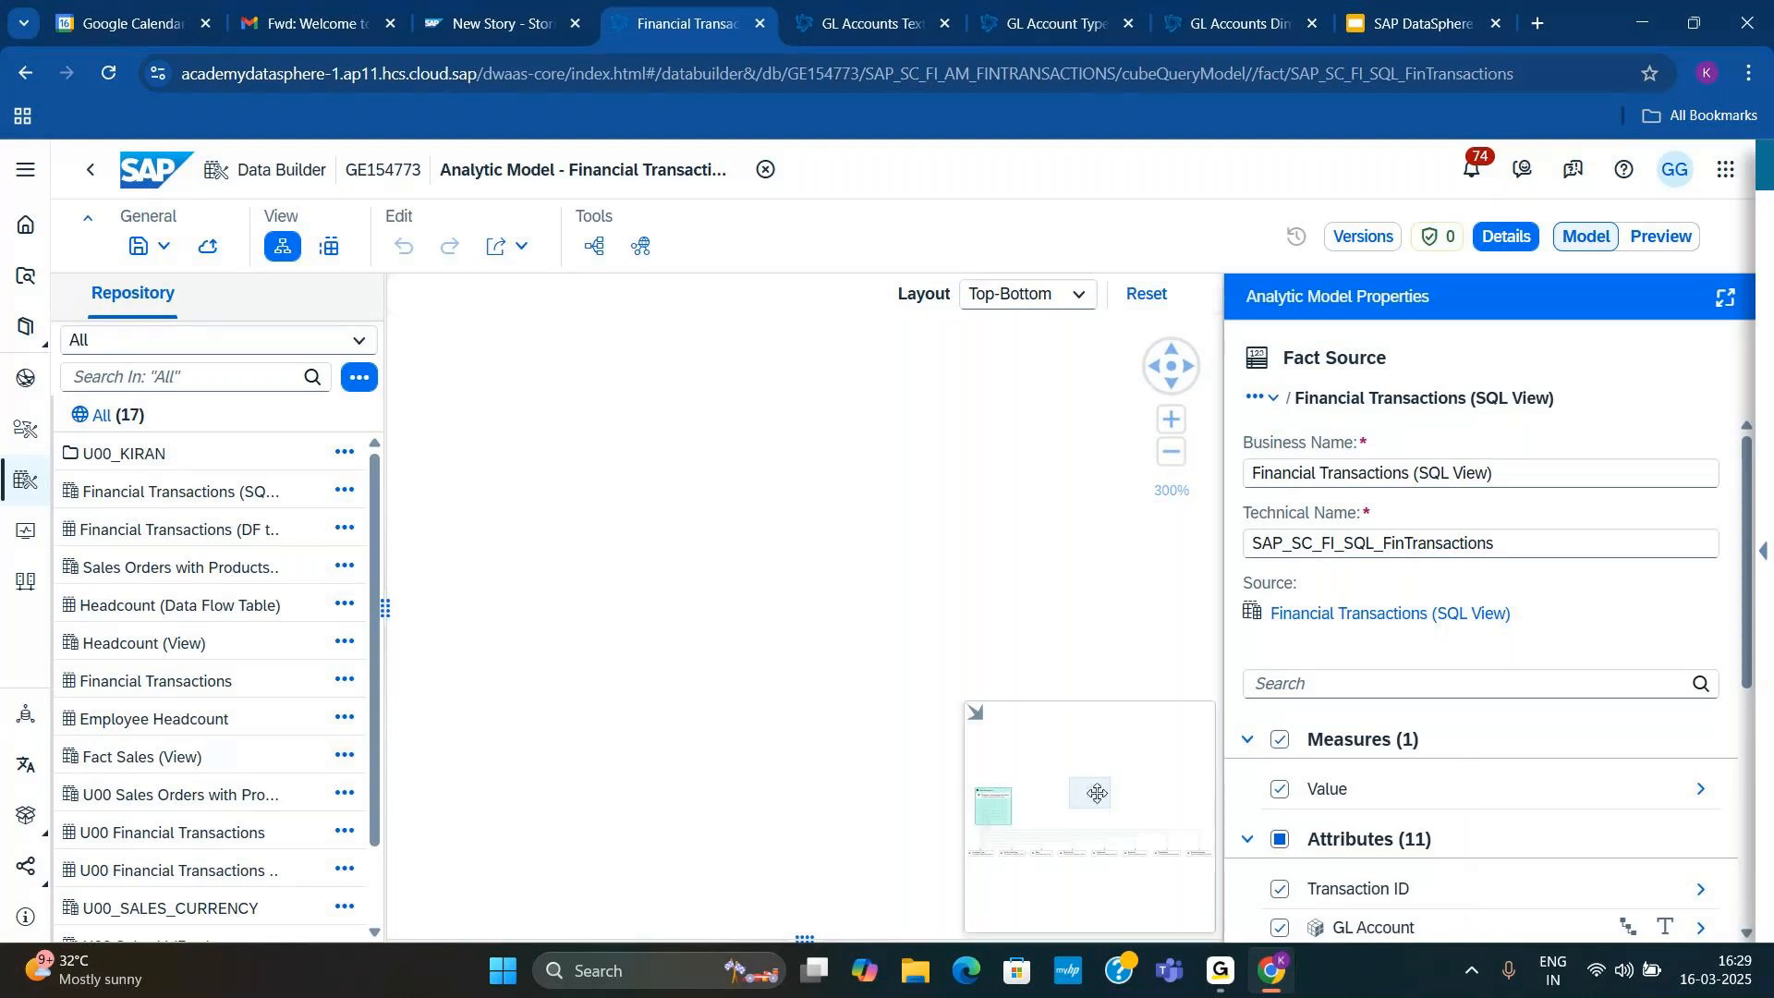
drag(1096, 793, 1003, 801)
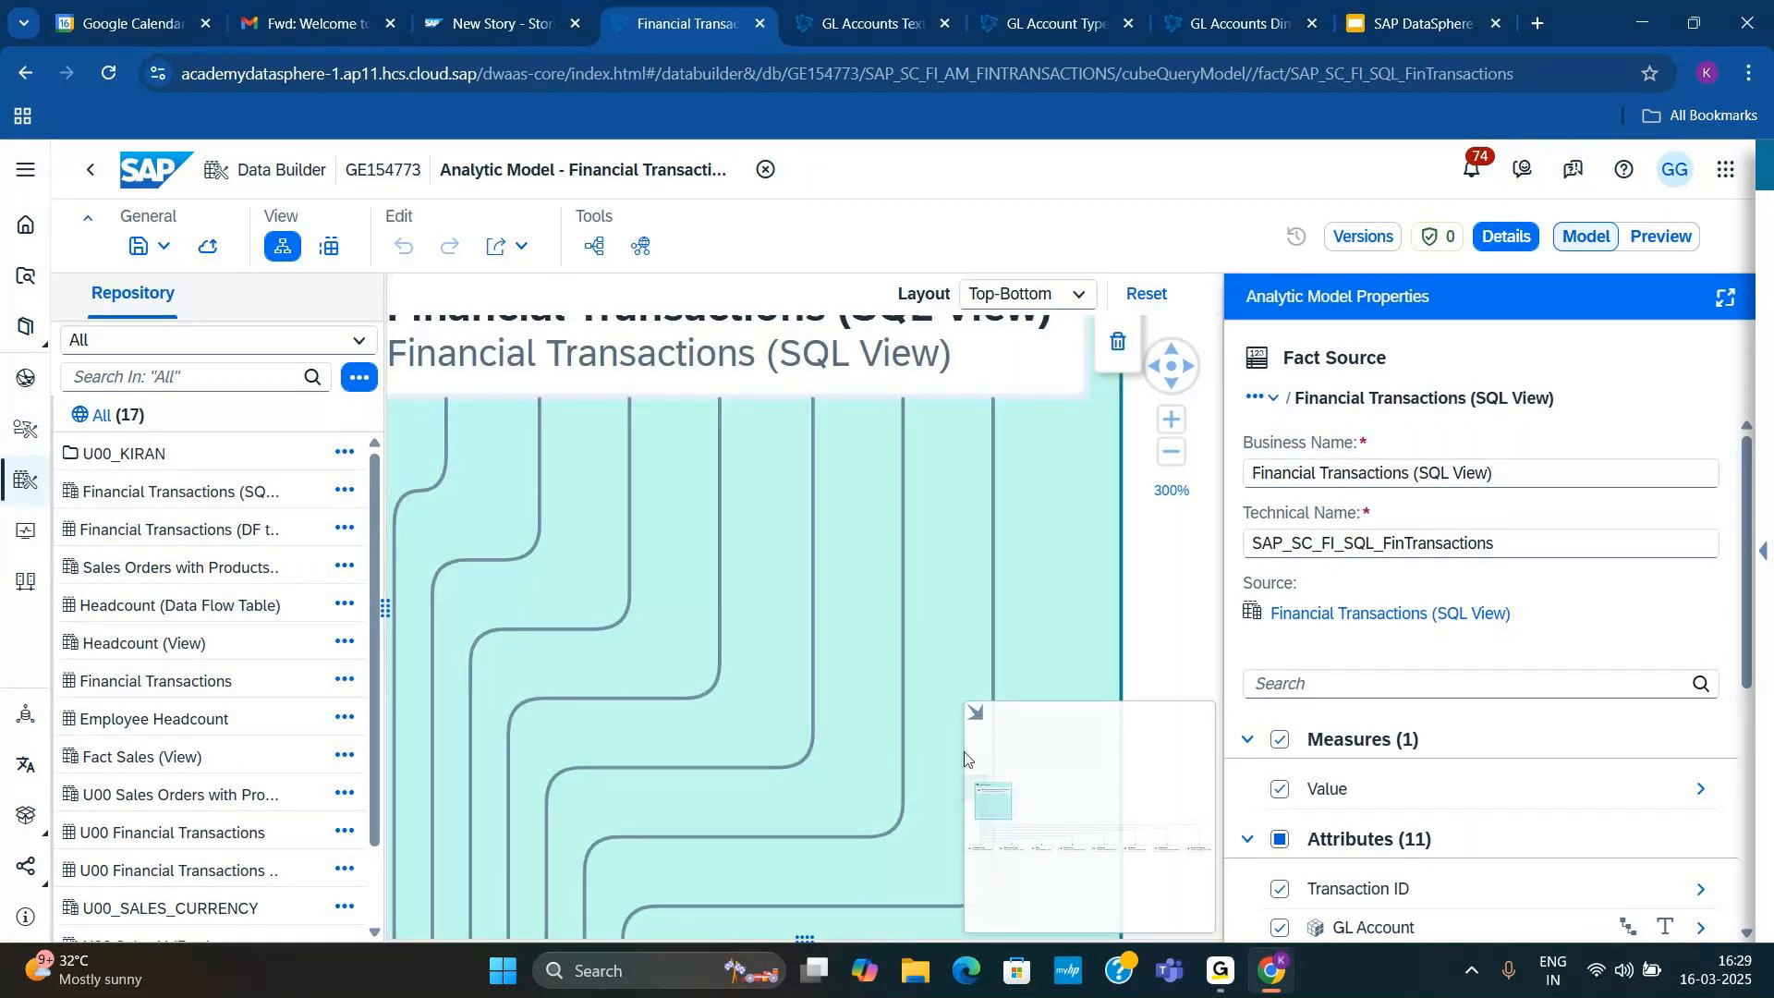
click(994, 756)
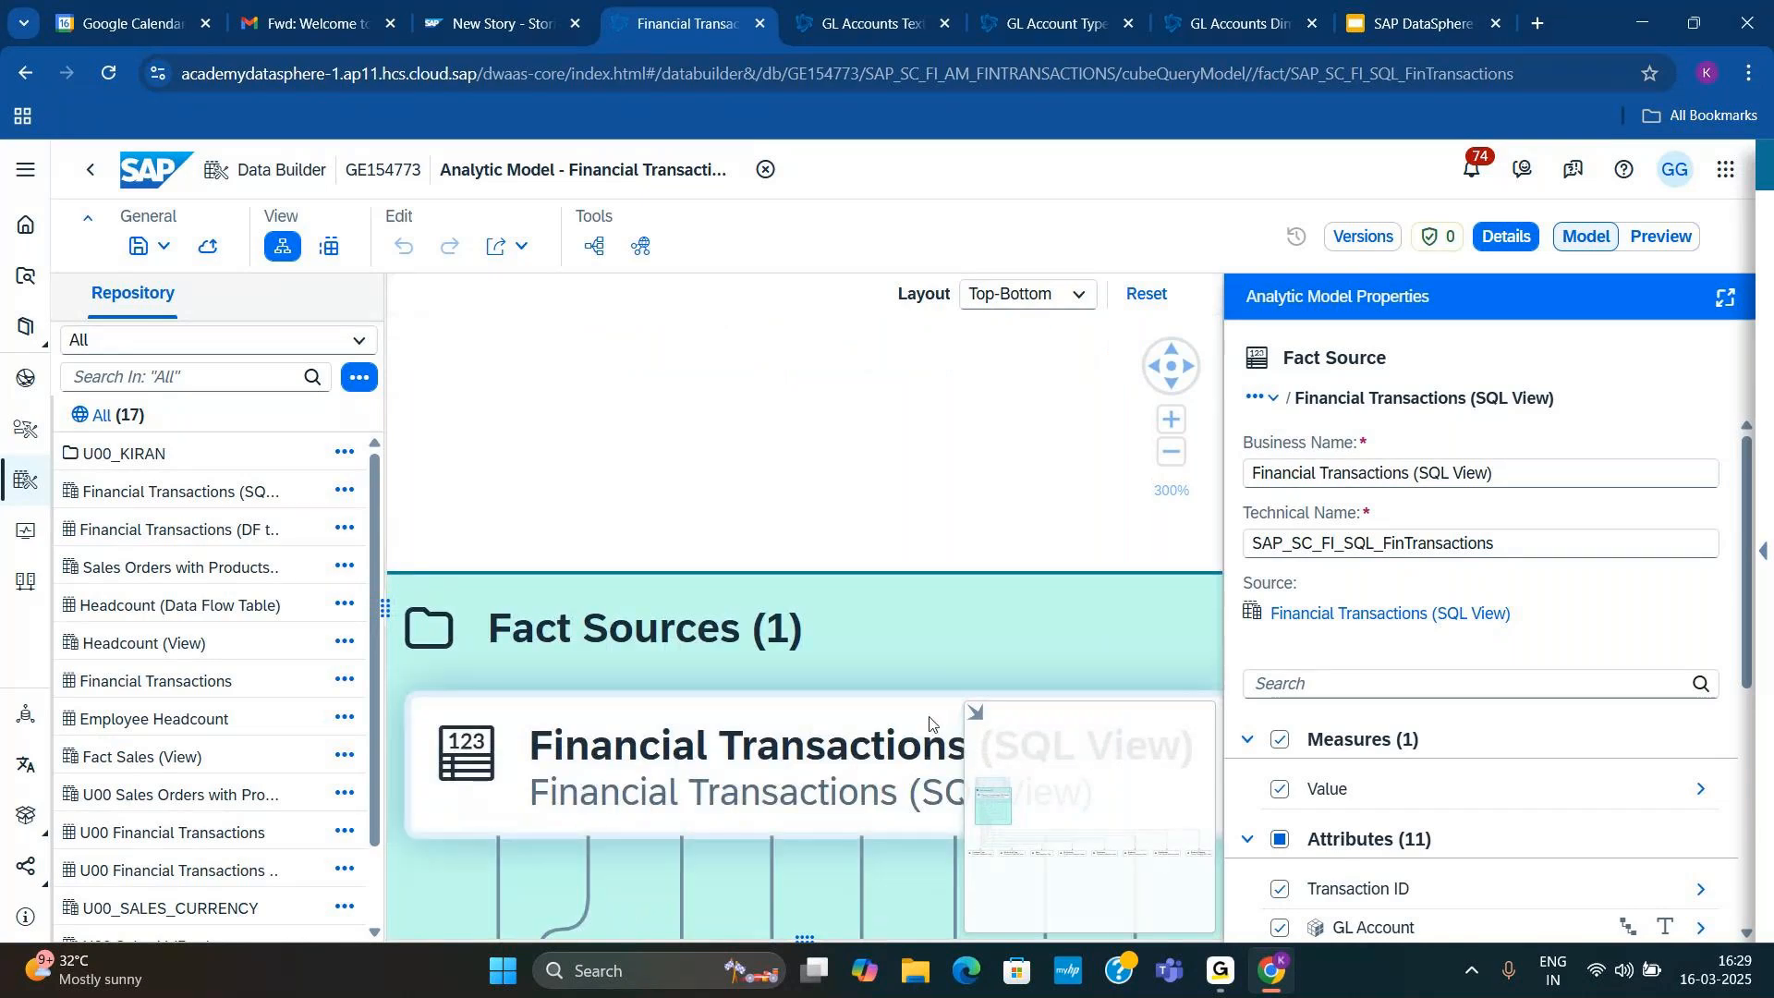
click(977, 714)
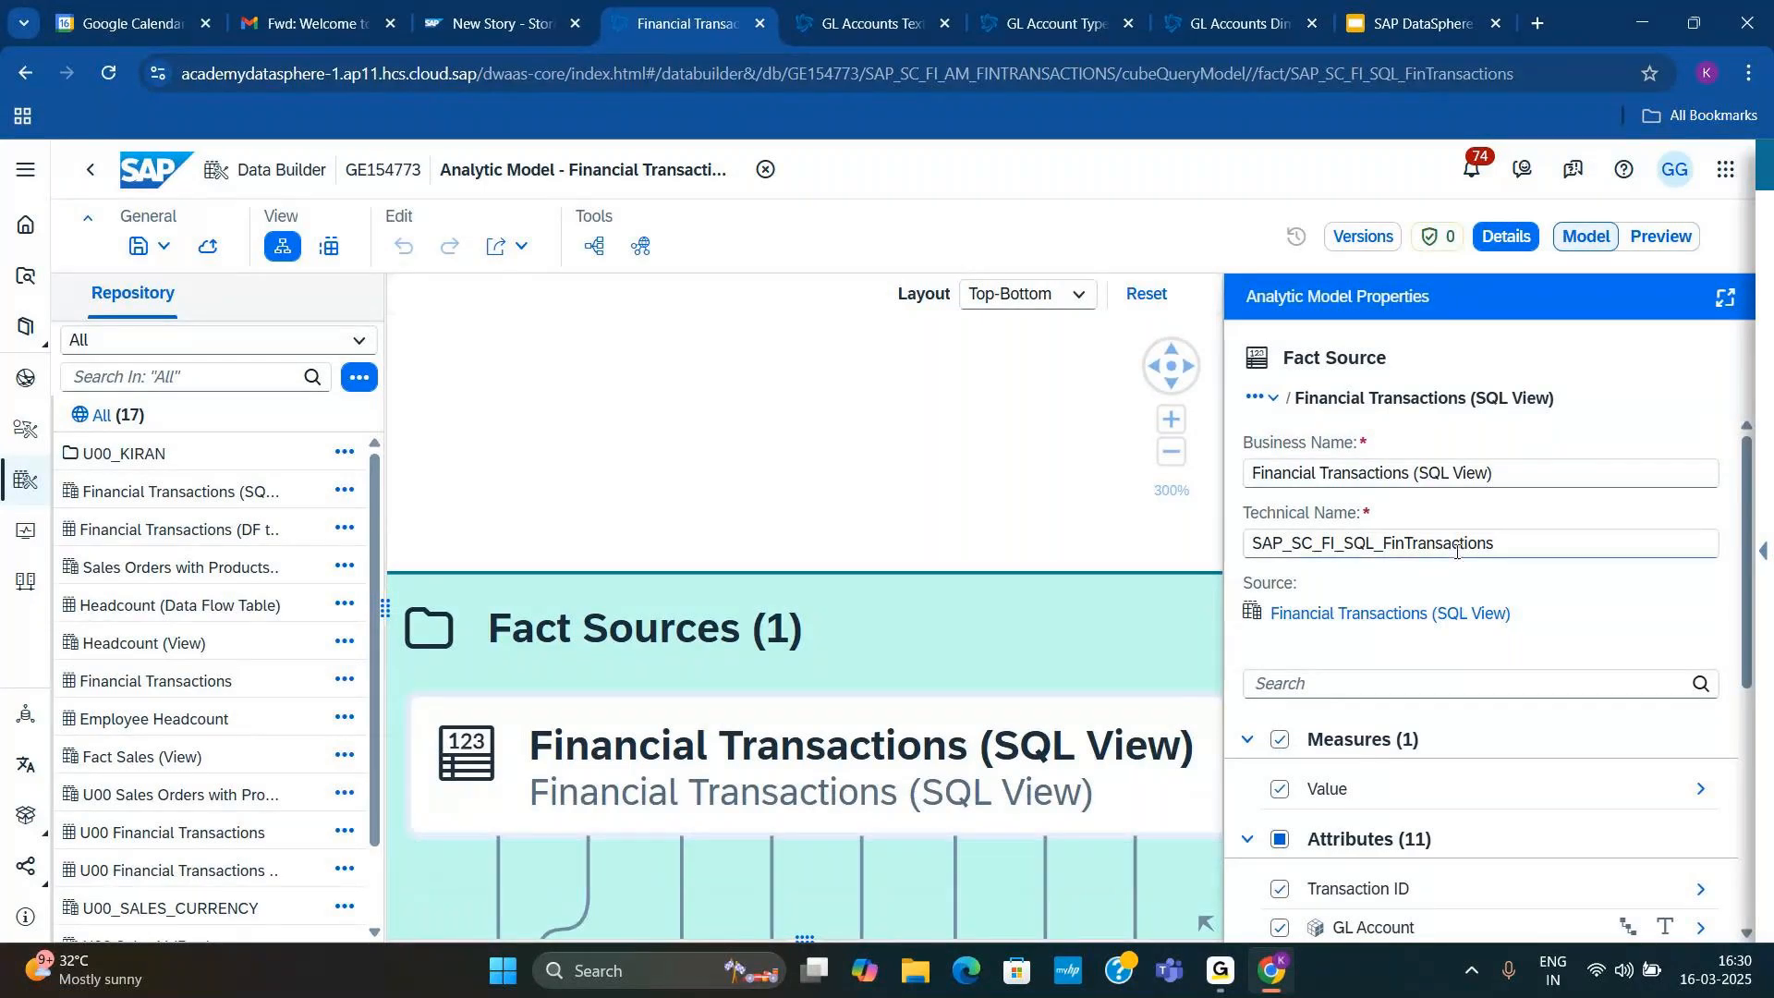
Step: Open the Financial Transactions lineage analysis, highlight the source table Financial Transactions and Financial Transactions (DF transformed) in turn, and close the analysis
click(594, 247)
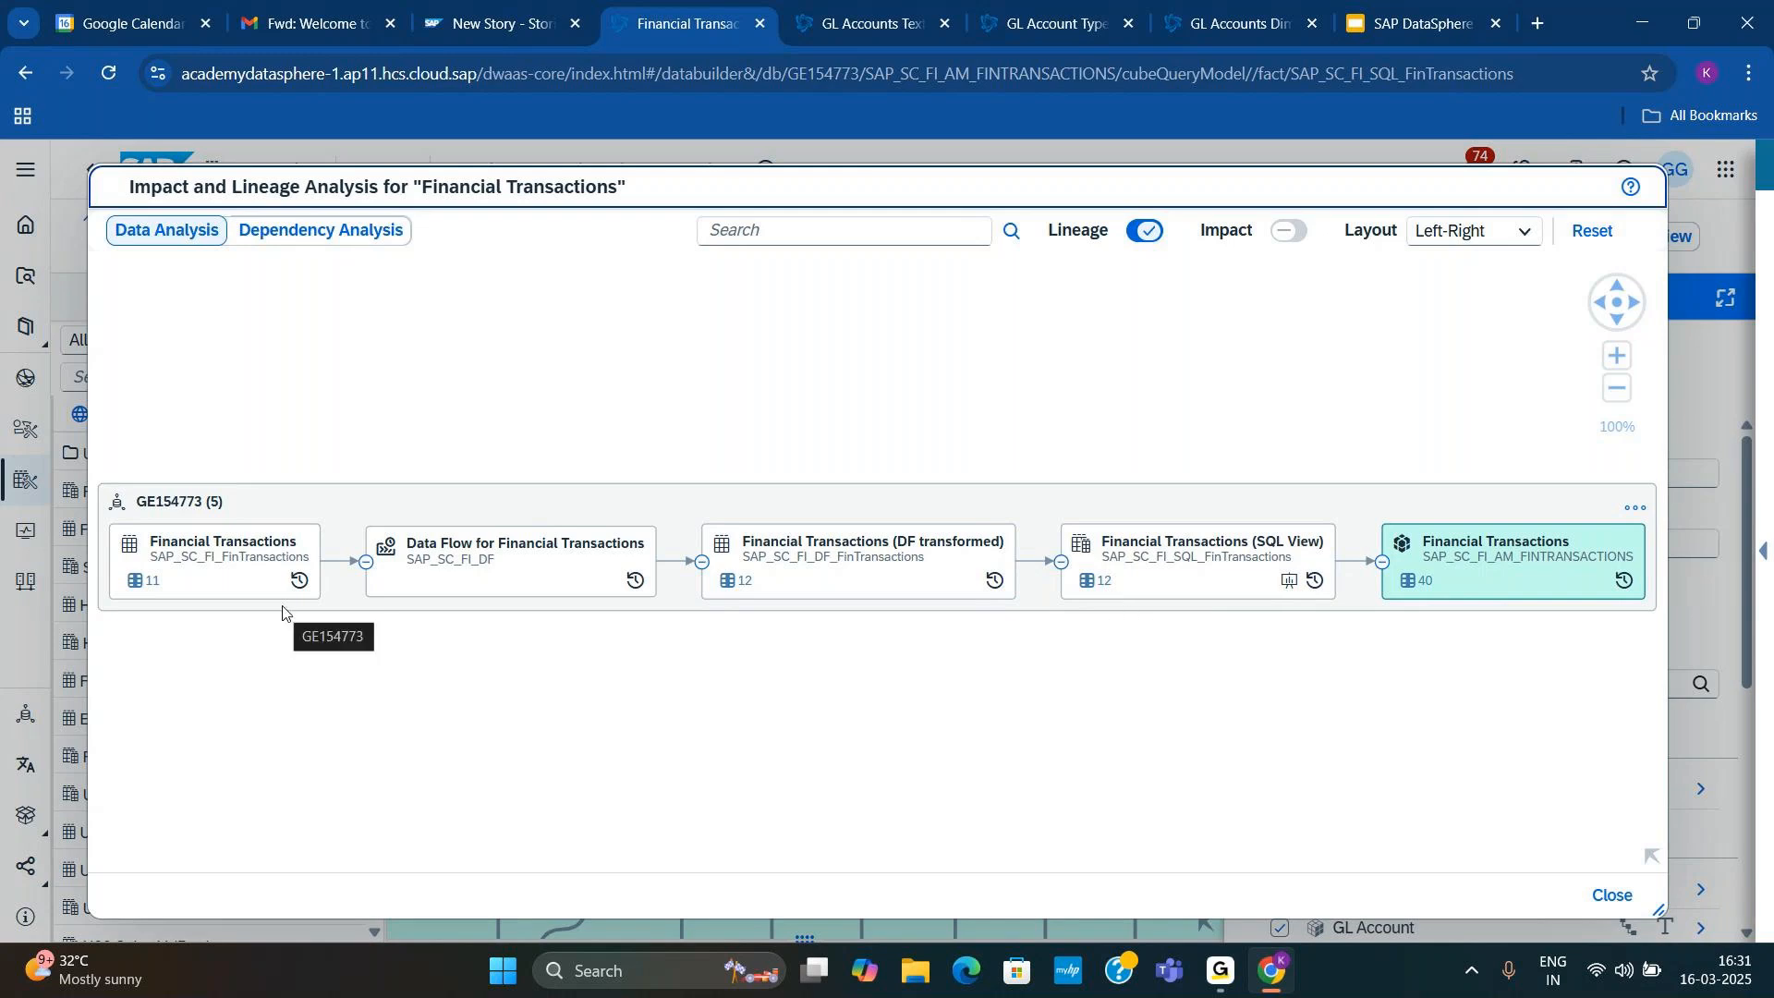
click(238, 559)
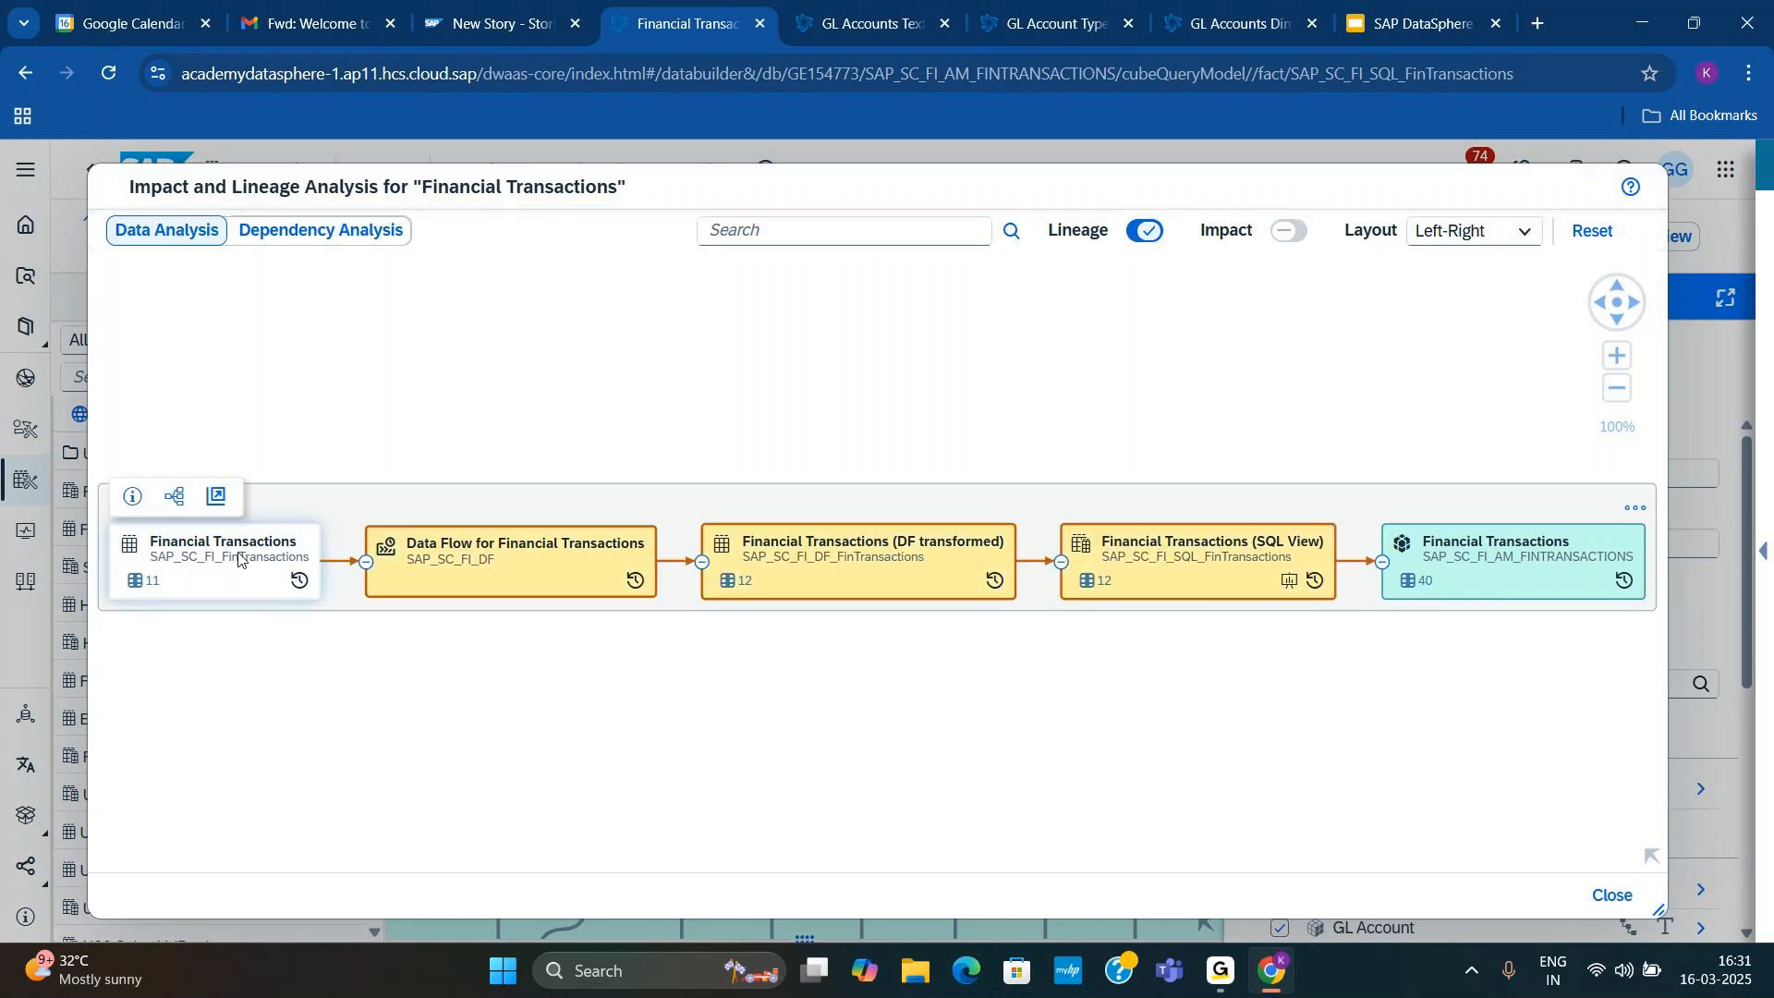
click(859, 571)
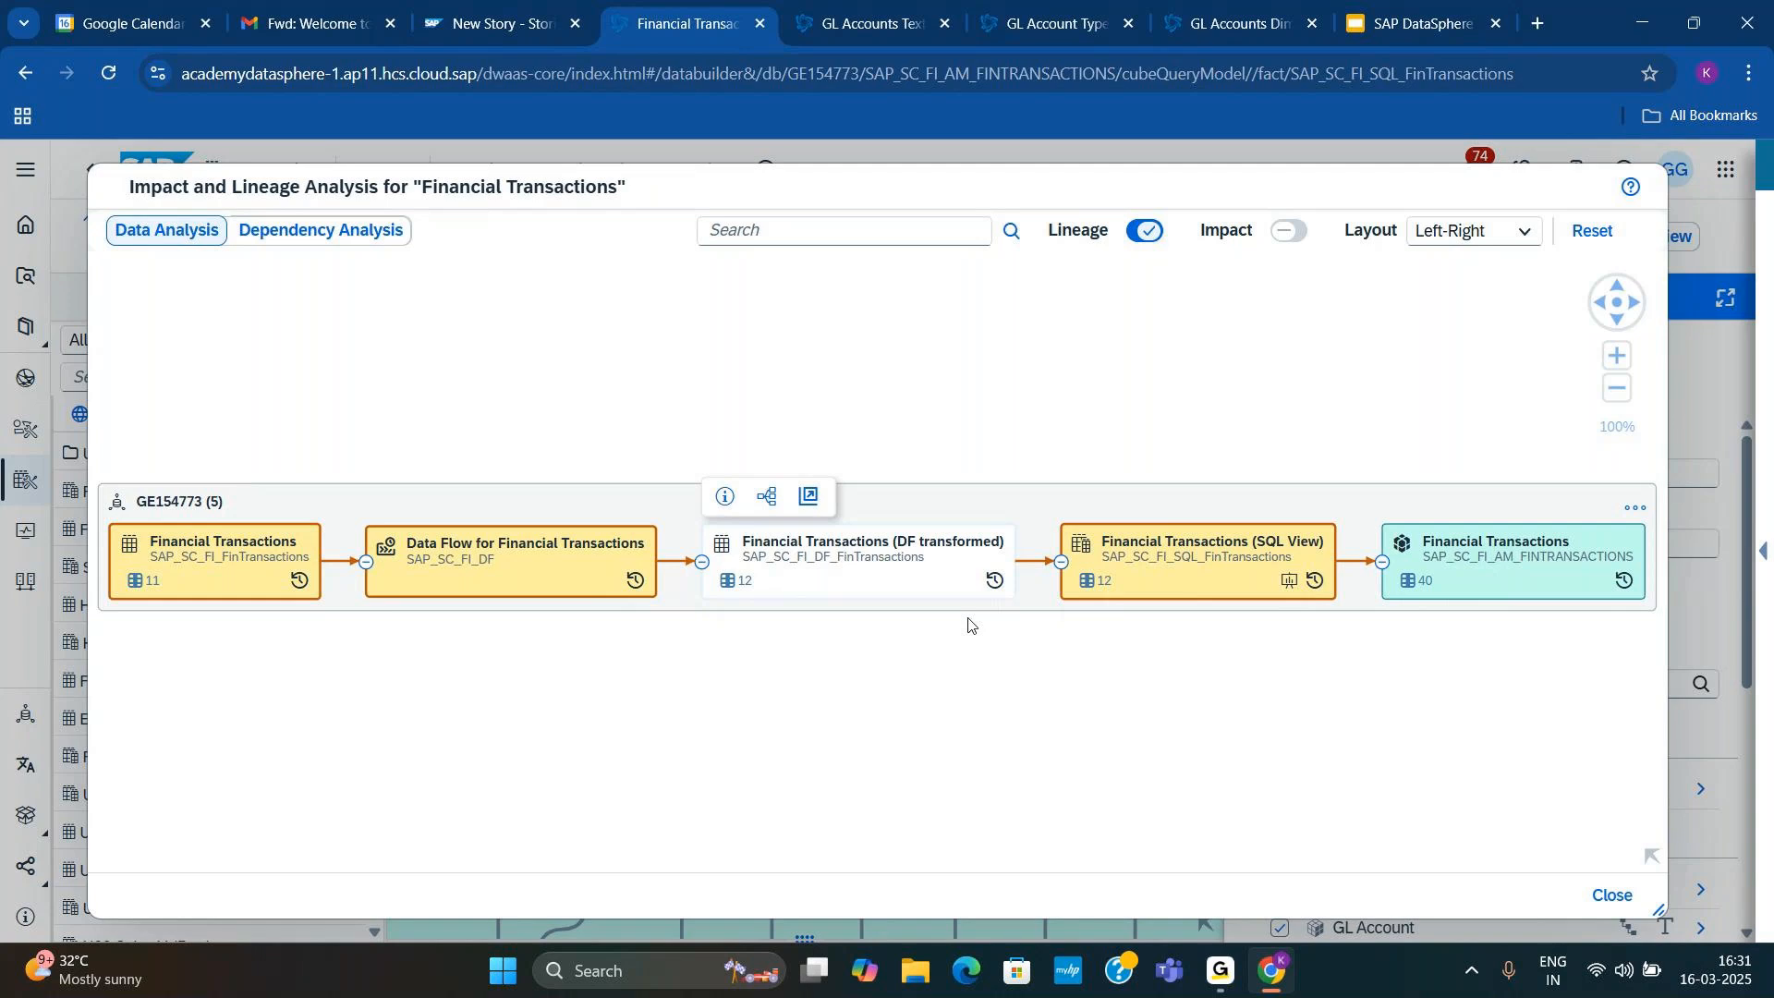
click(1612, 894)
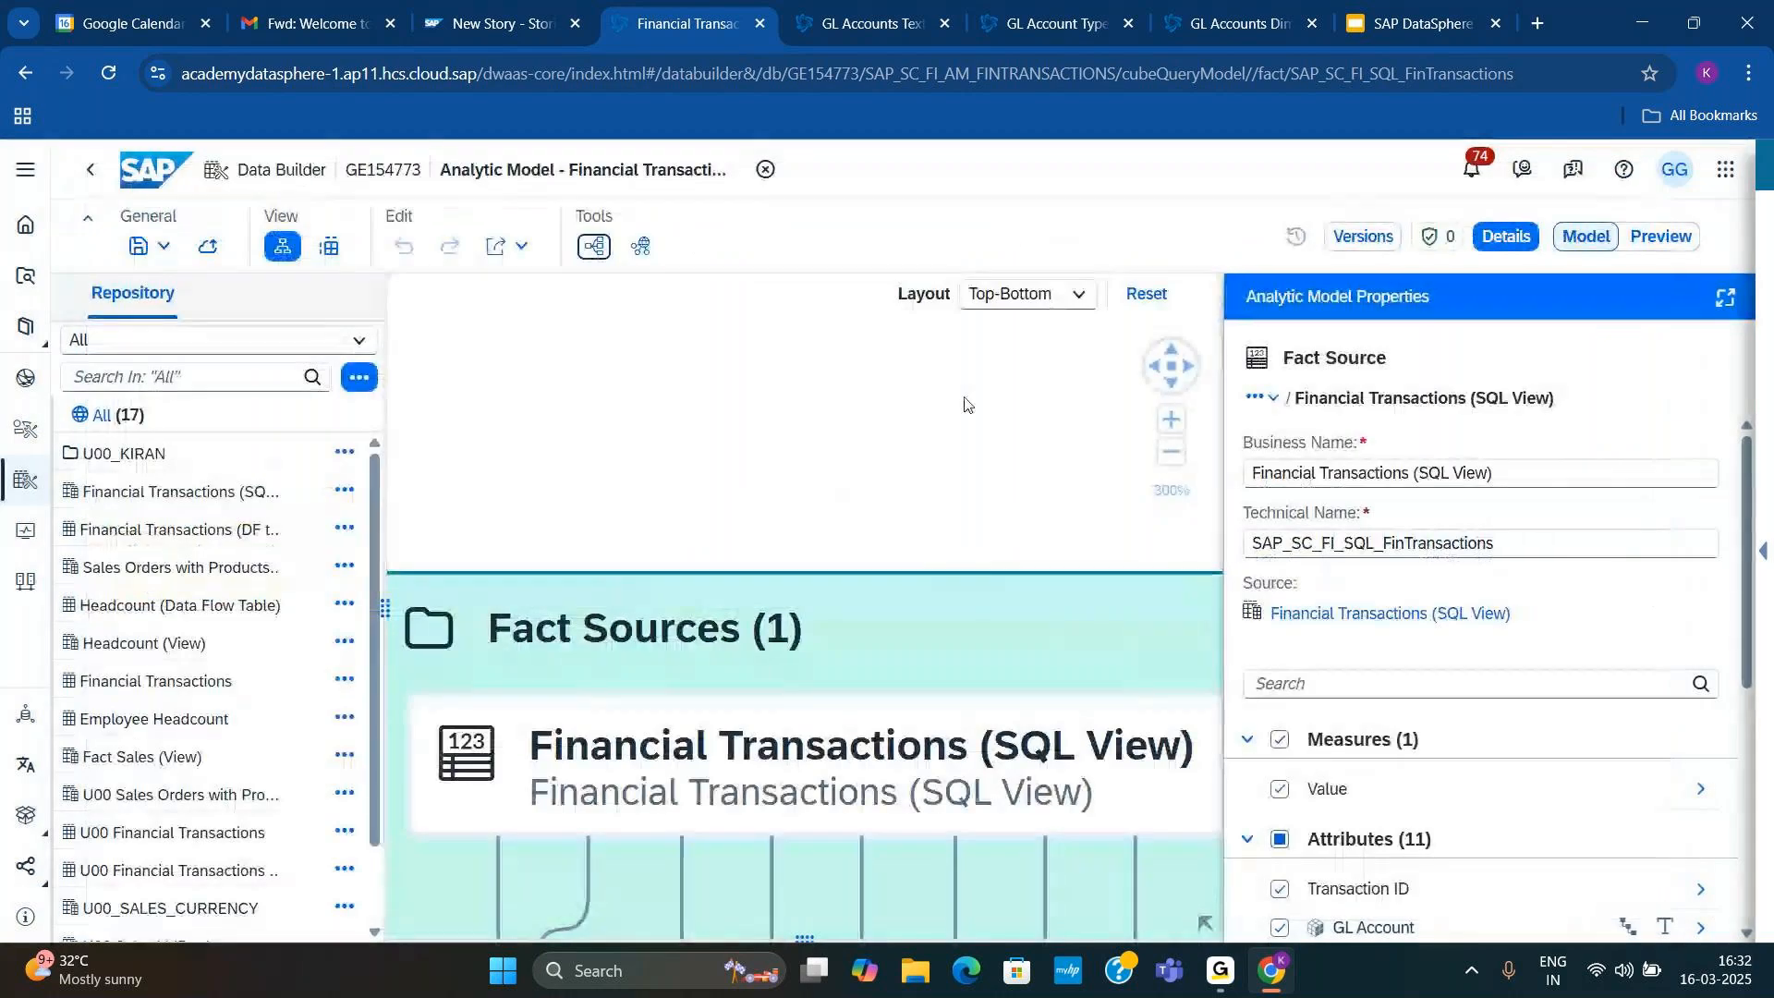
Step: Show the overall properties of the Financial Transactions analytic model and zoom its diagram out to 84%
click(625, 485)
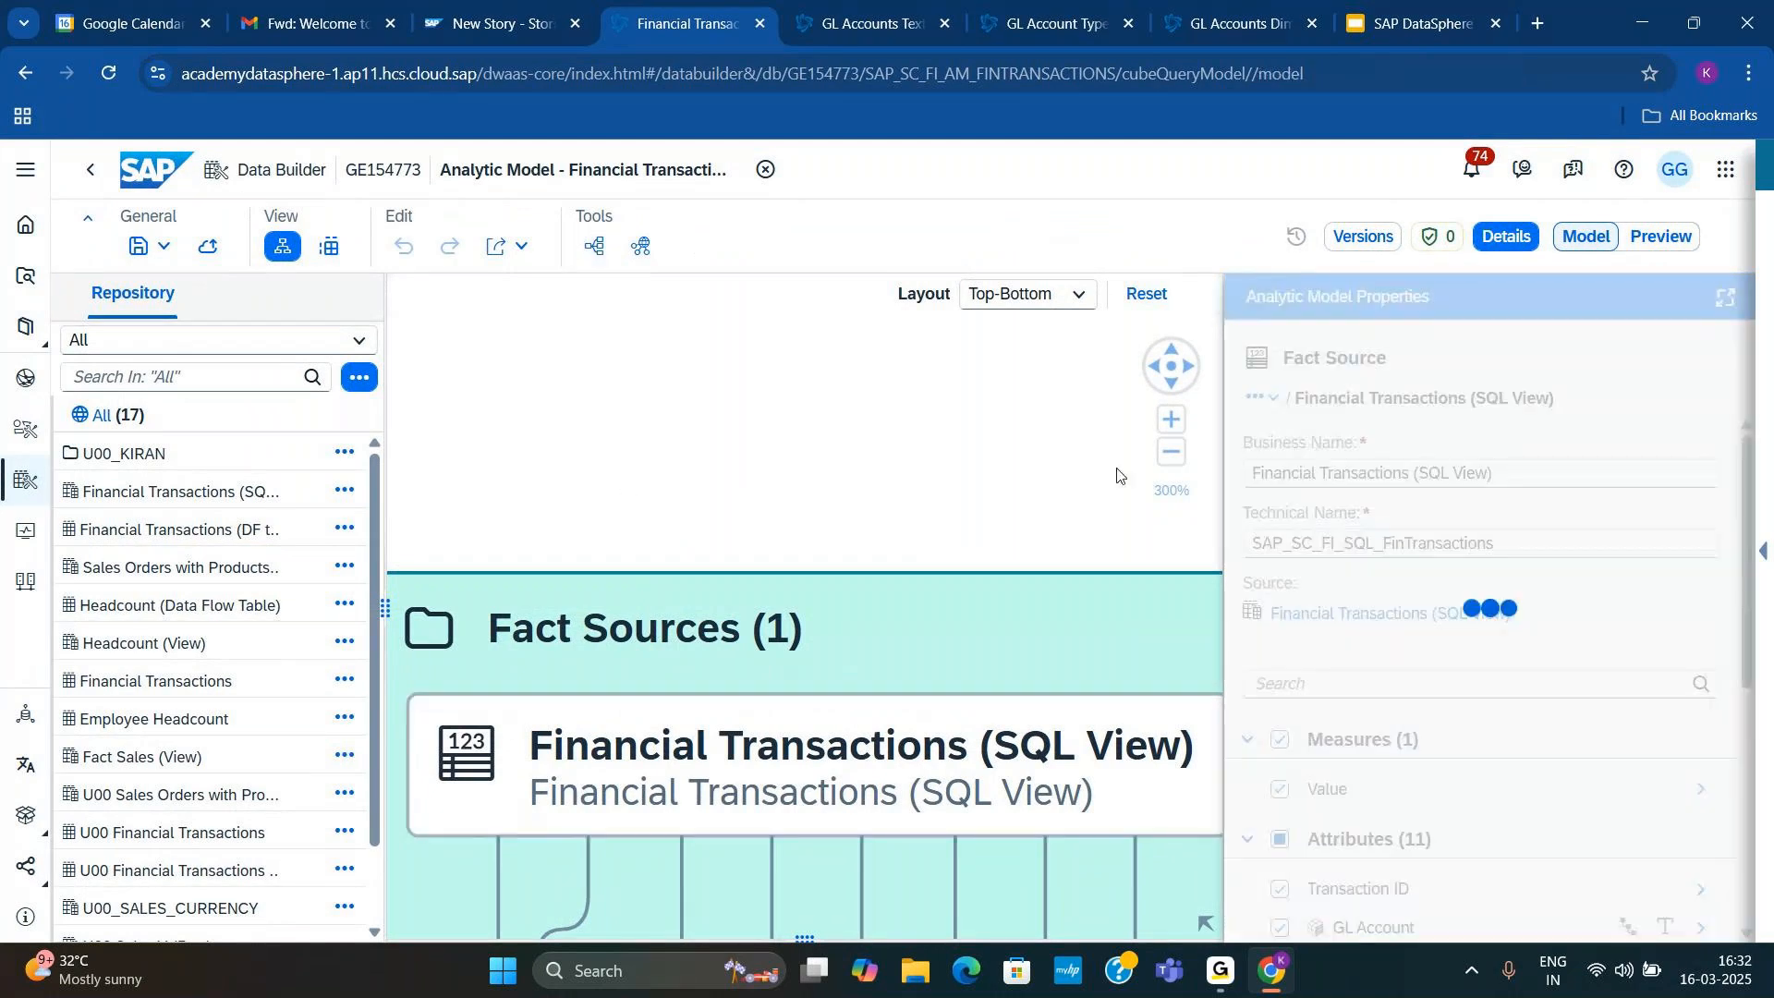
click(1171, 452)
click(1172, 453)
click(1171, 453)
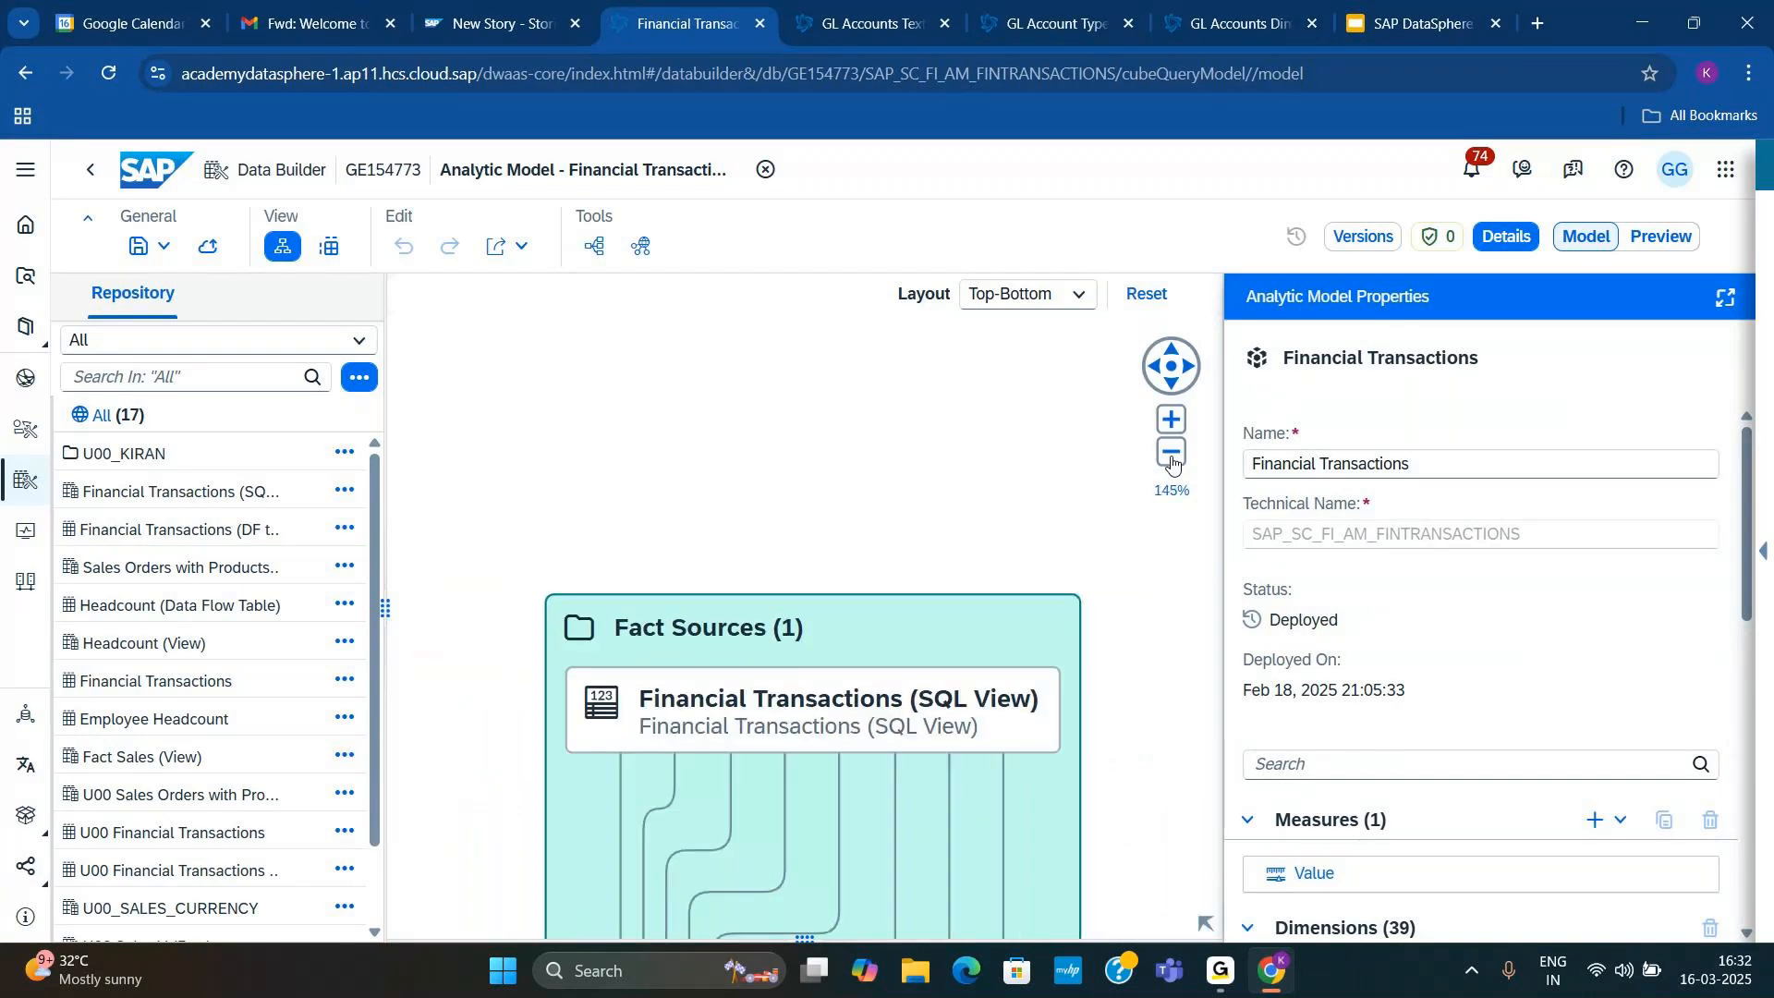
click(1171, 452)
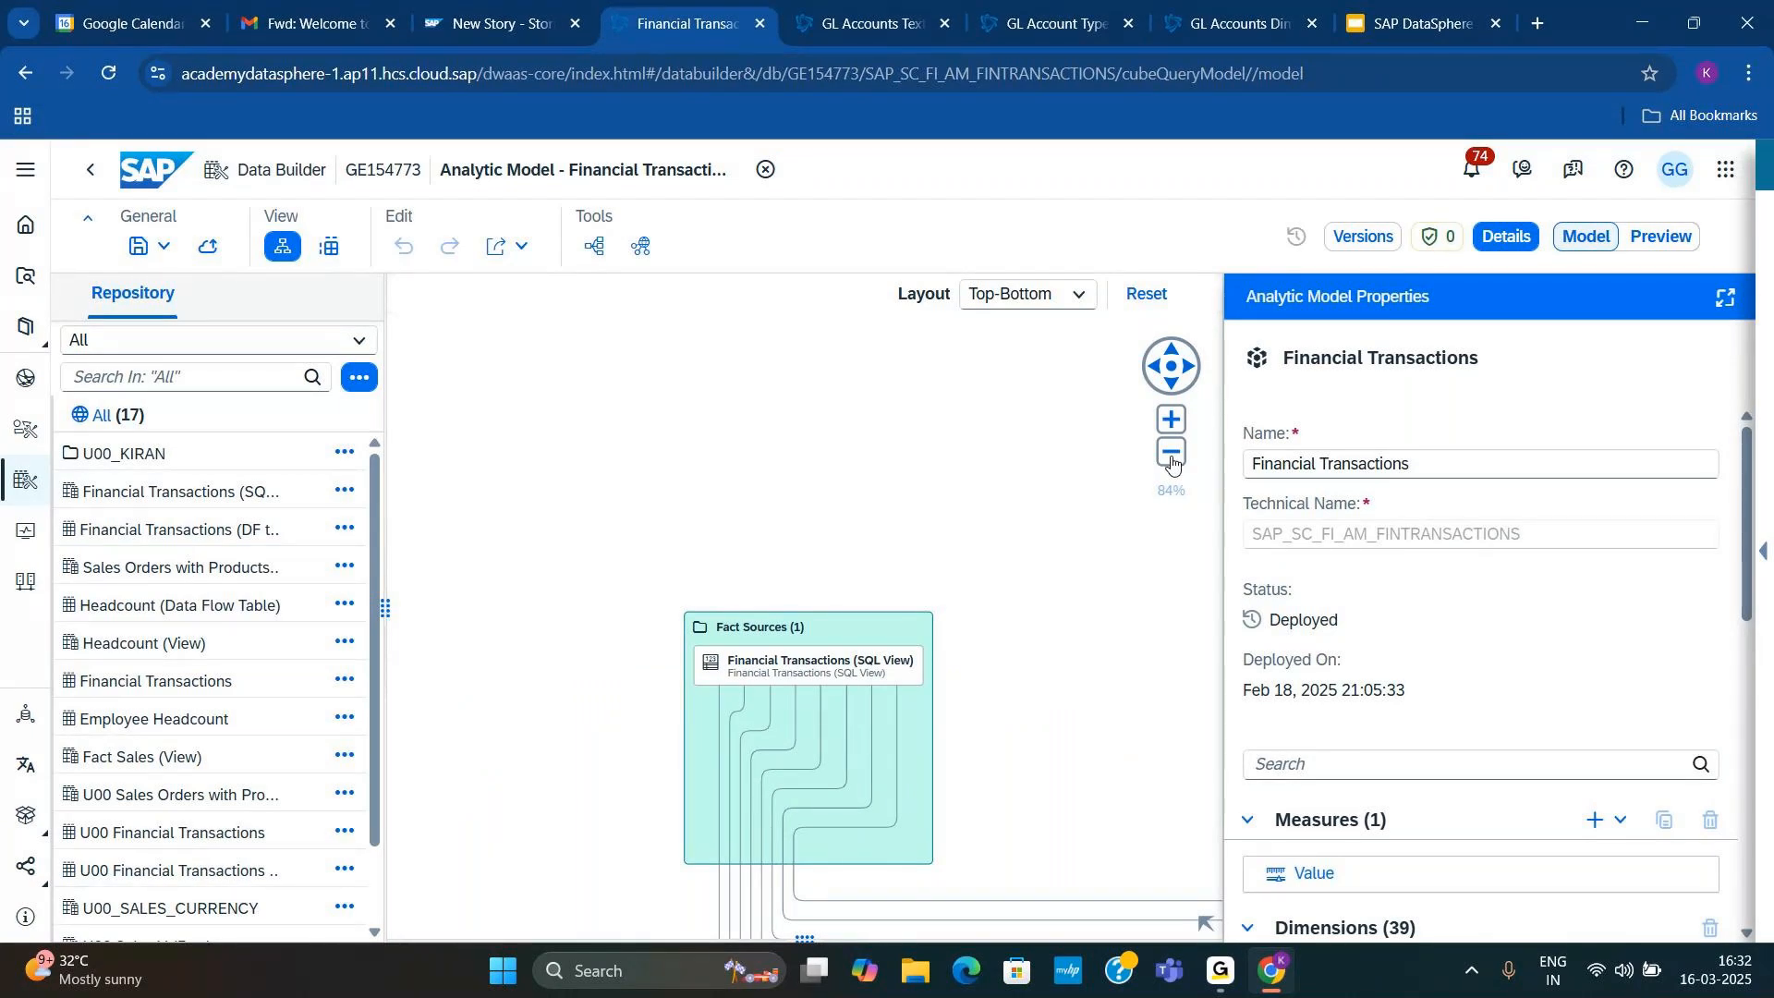
Step: Switch to the SAP DataSphere presentation in Google Slides and start the slideshow from the current title slide
click(1378, 31)
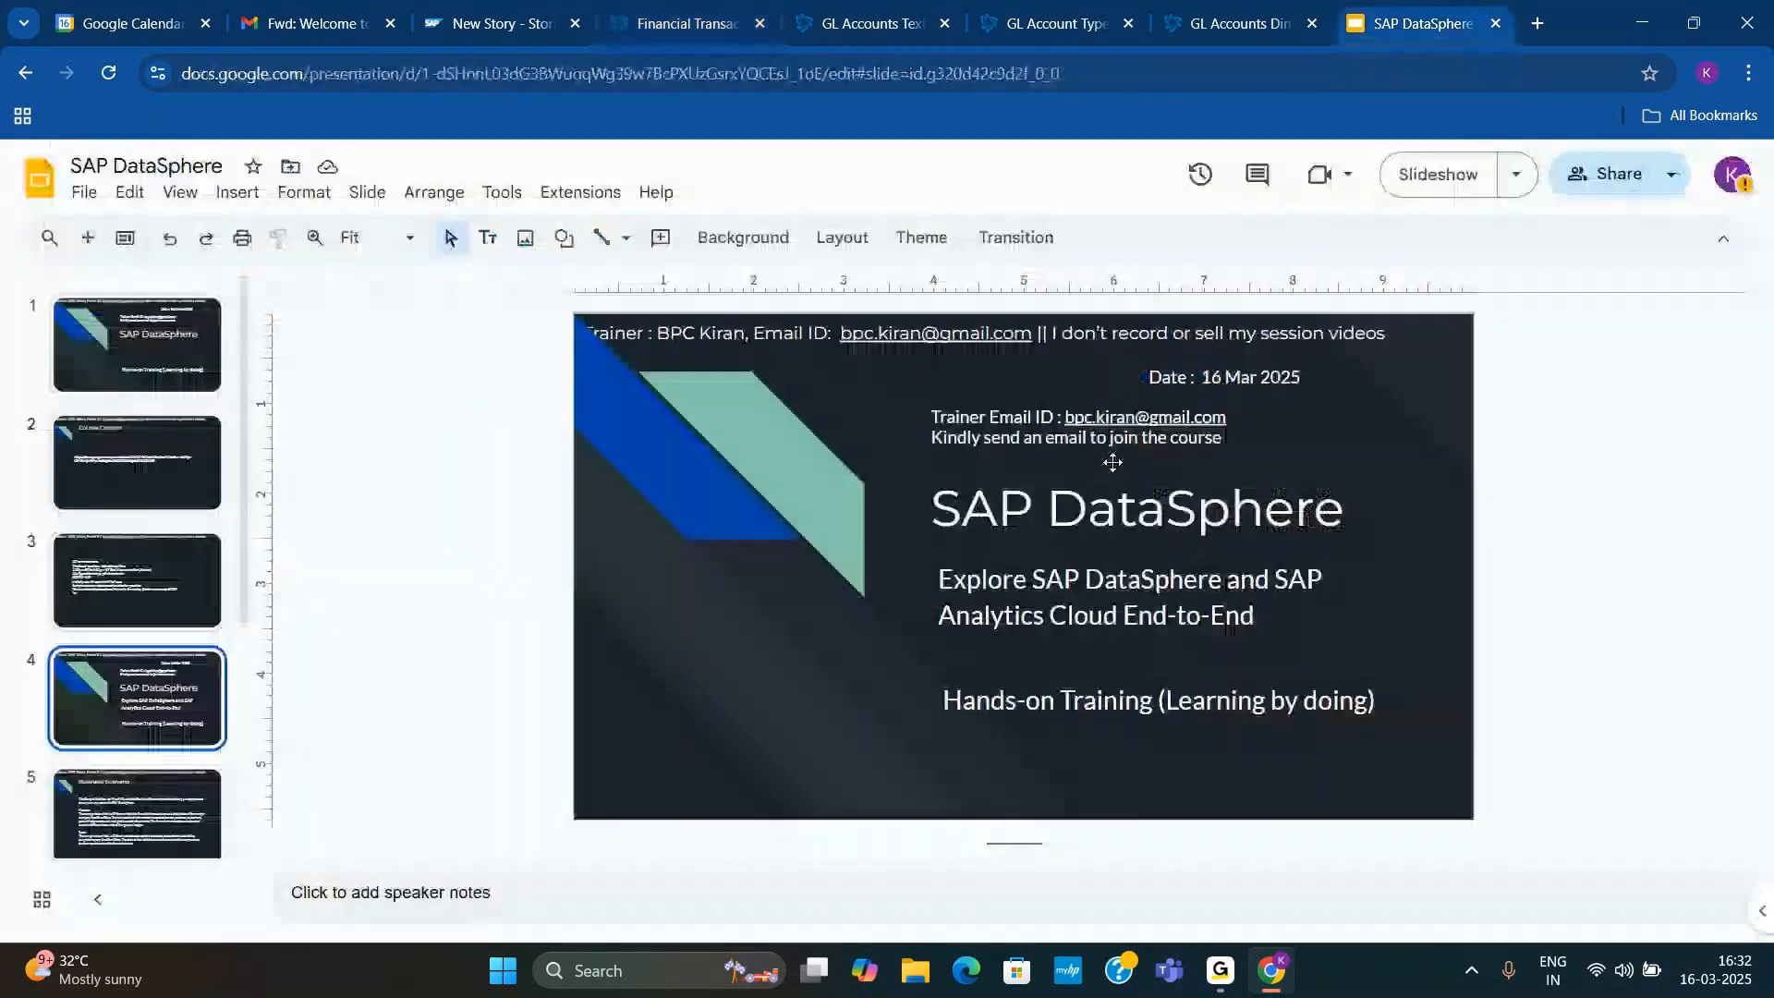
click(1435, 175)
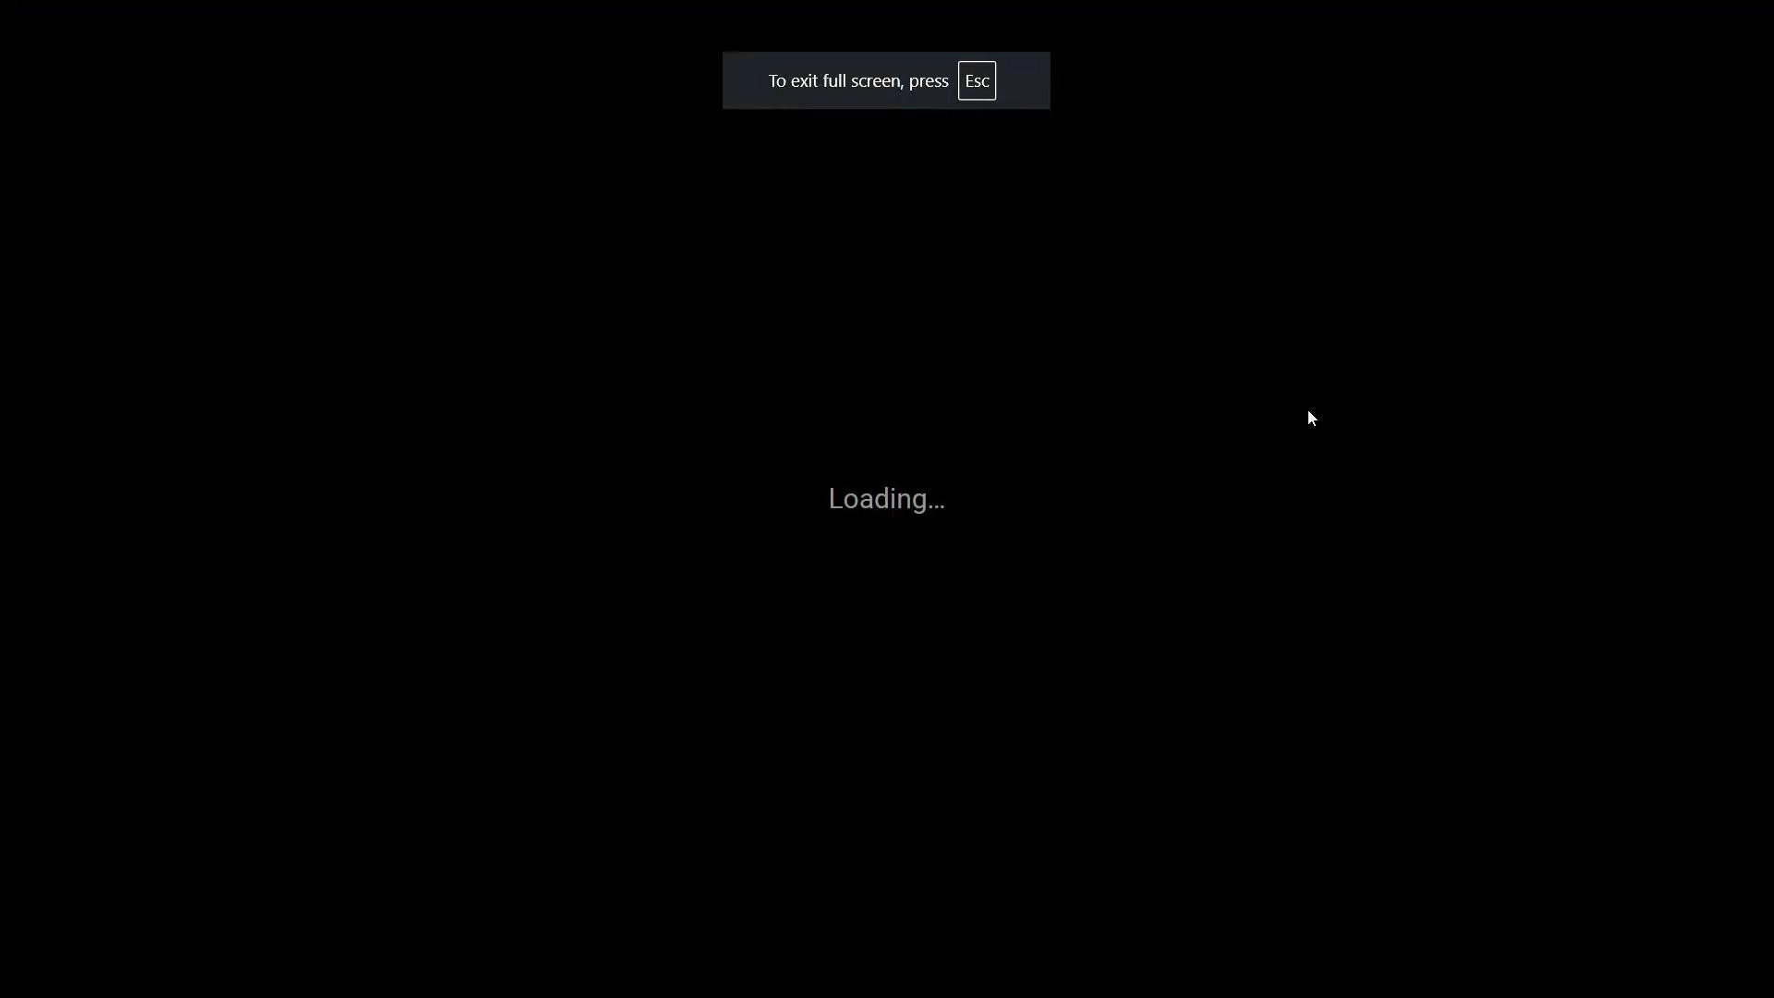